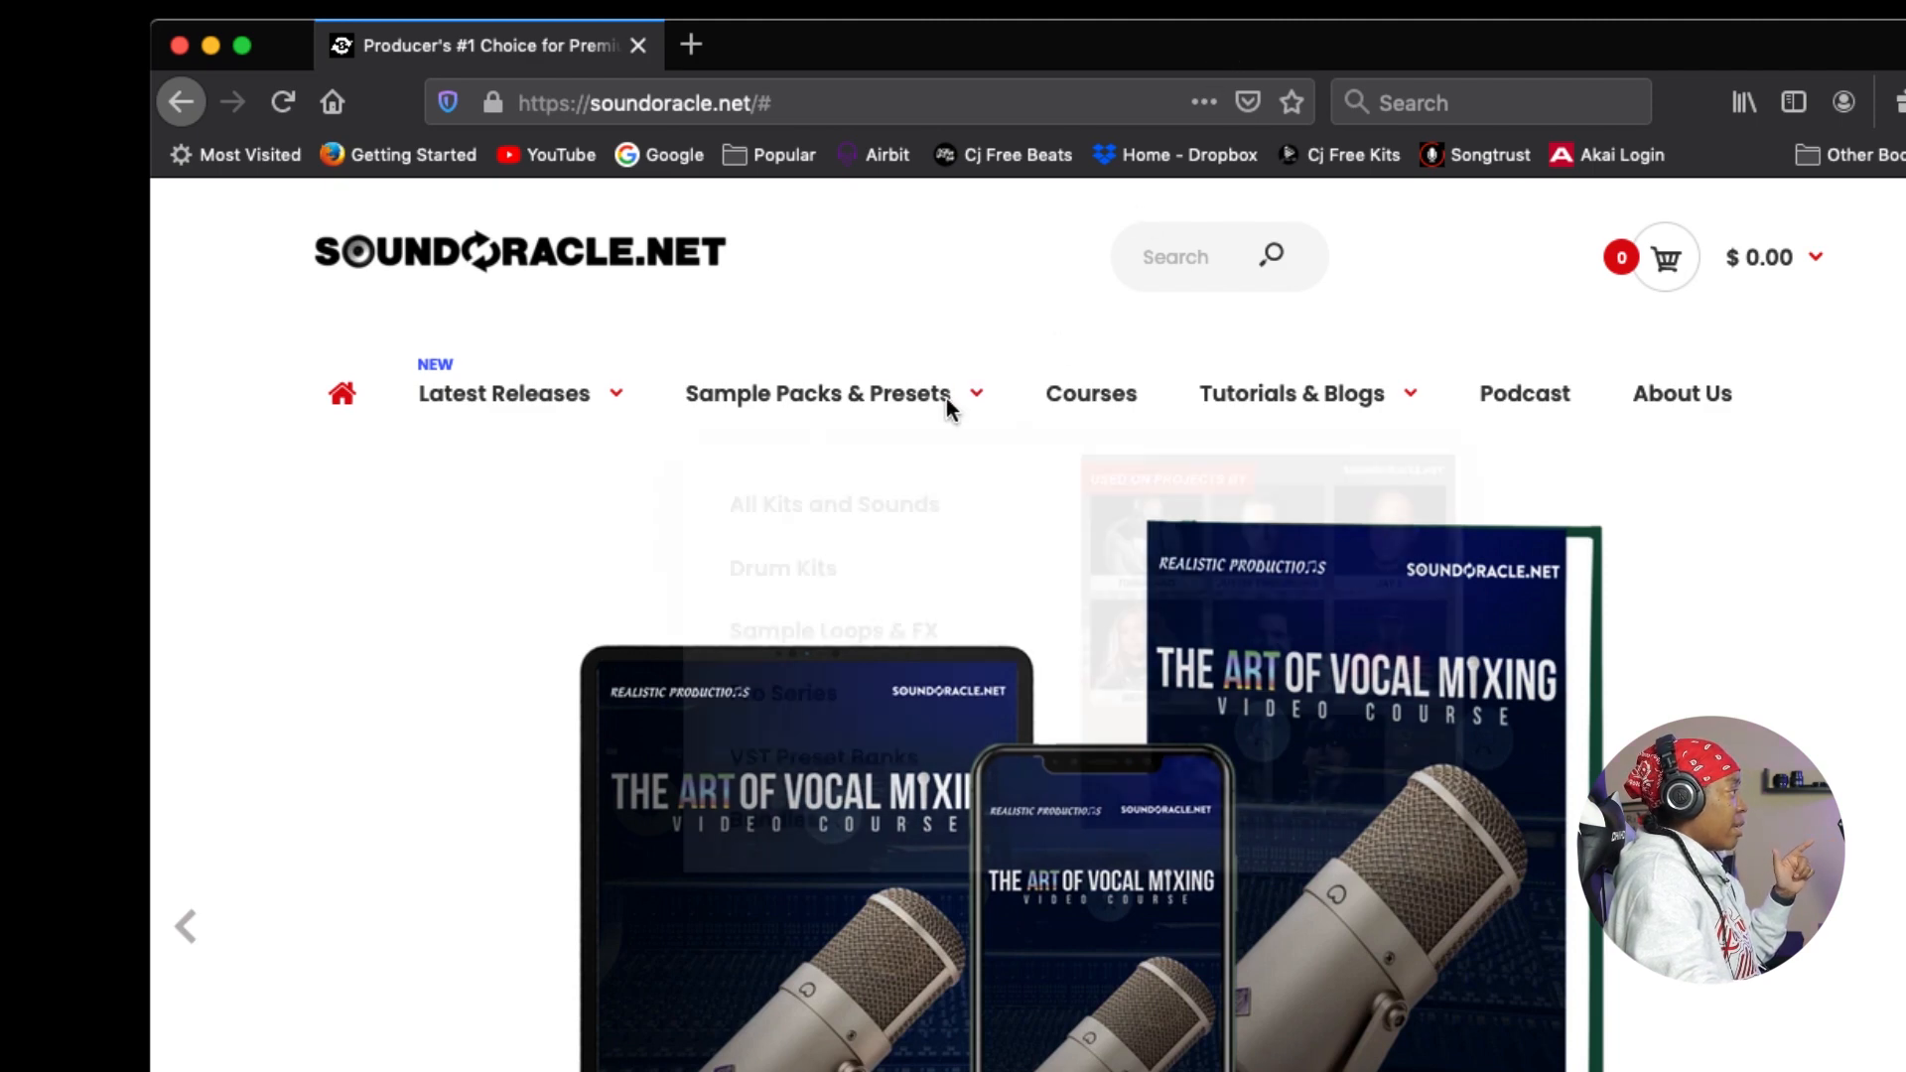
- Open the Cassette Drums 2 product page from the Drum Kits category of the sample packs
mouse_move(840, 417)
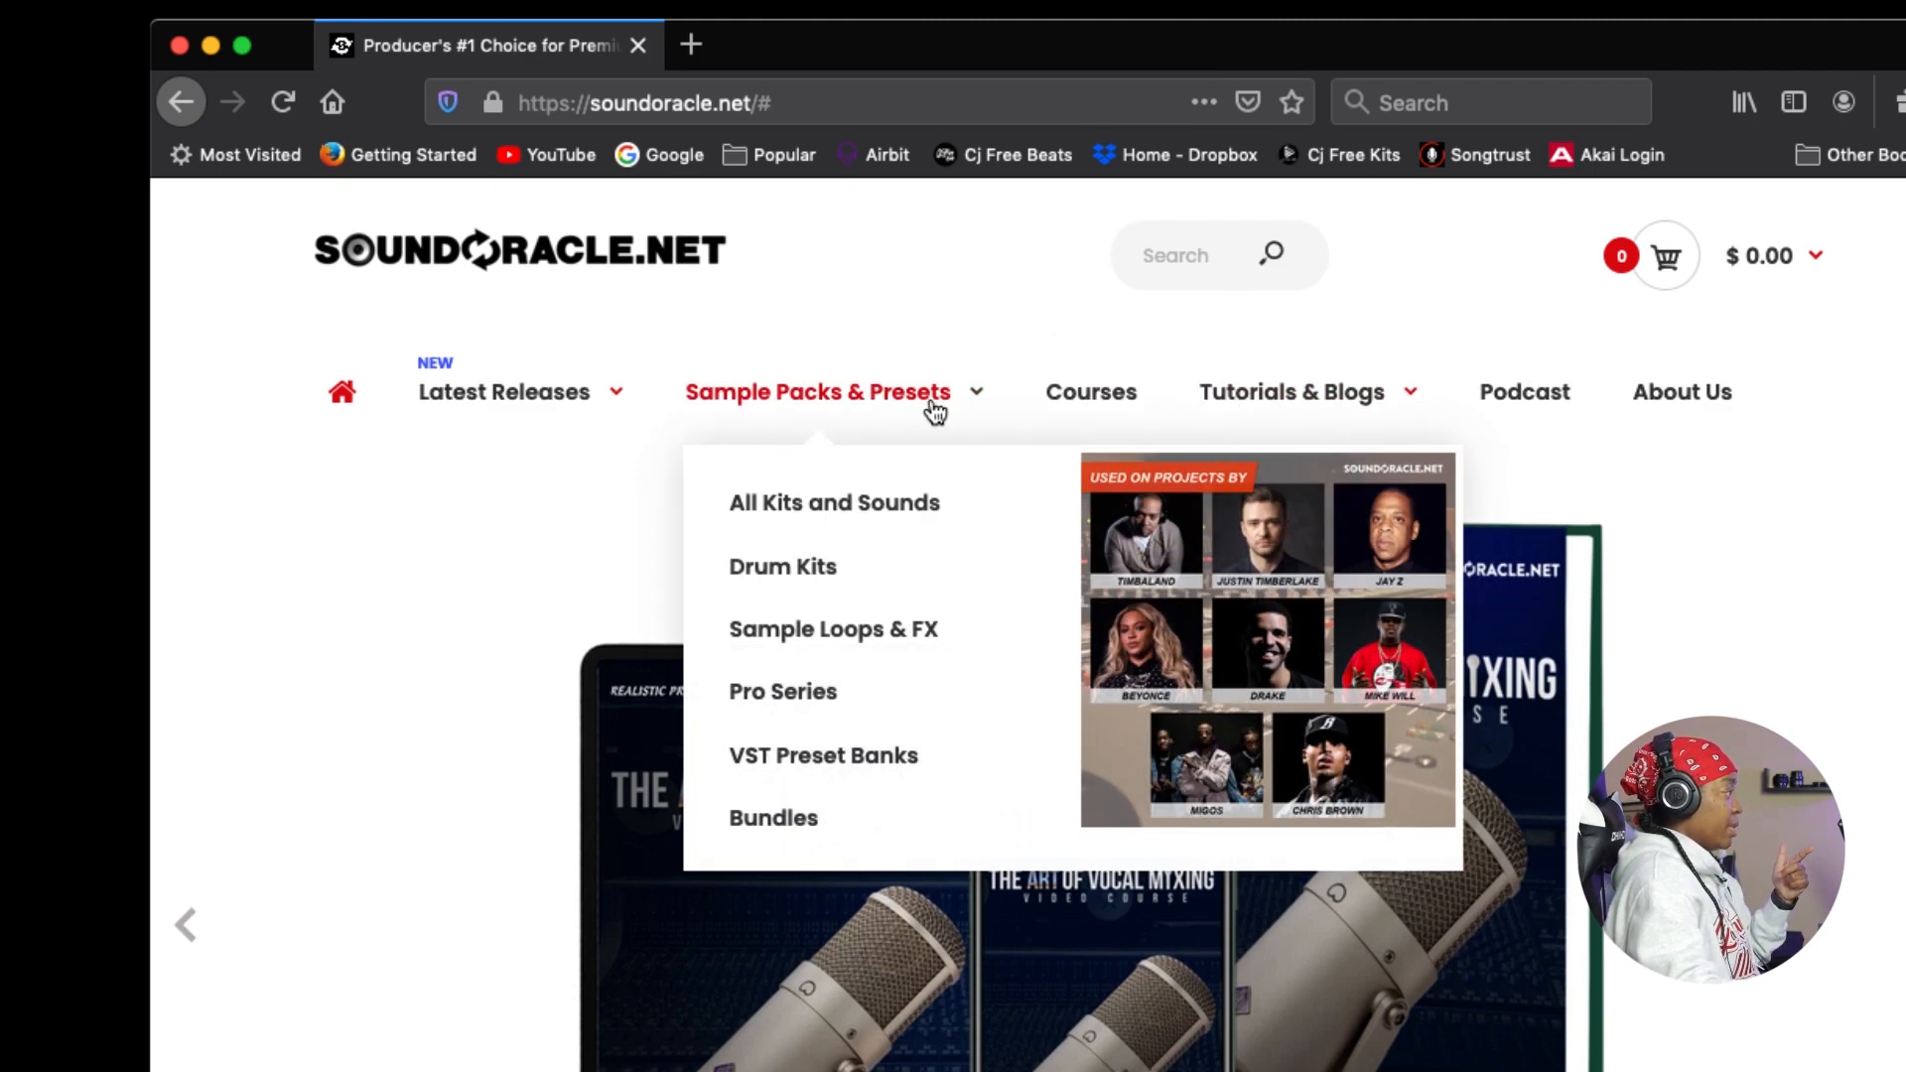
left_click(807, 581)
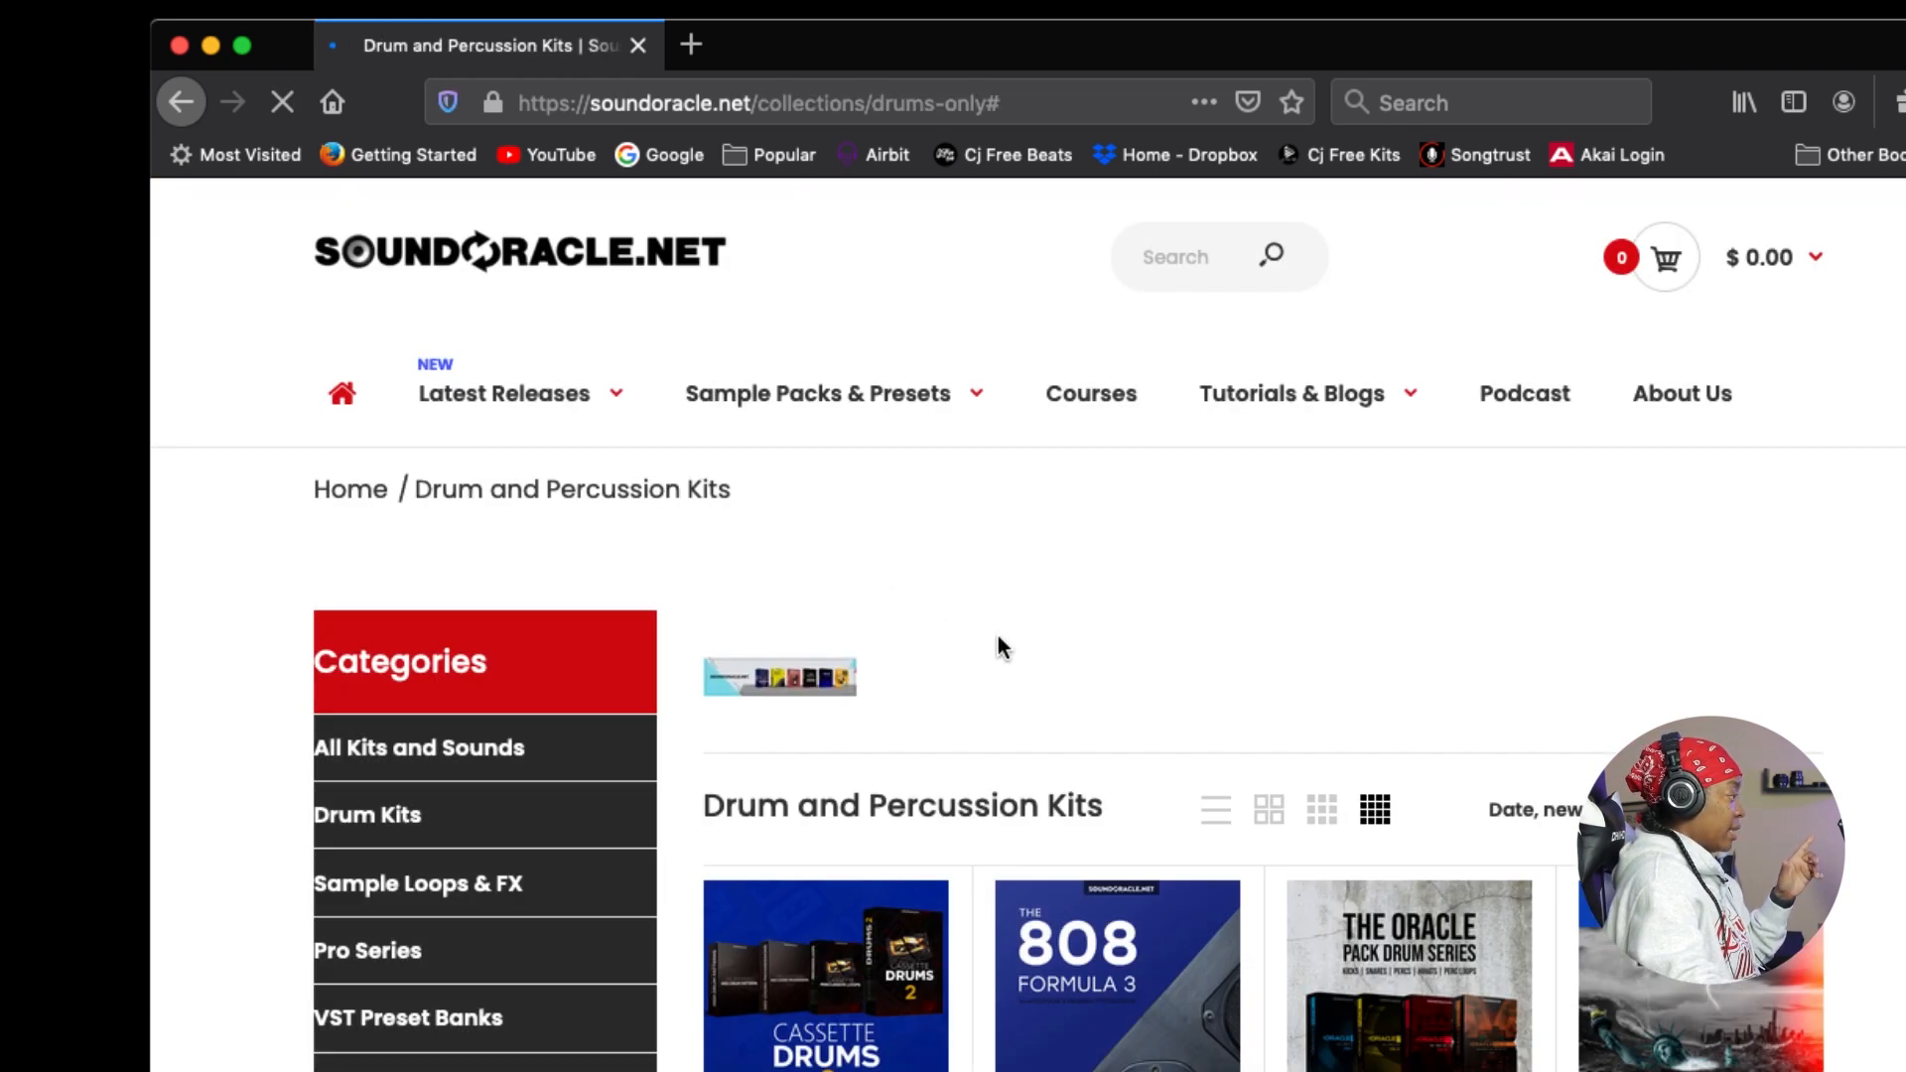
scroll(987, 642, "down", 3)
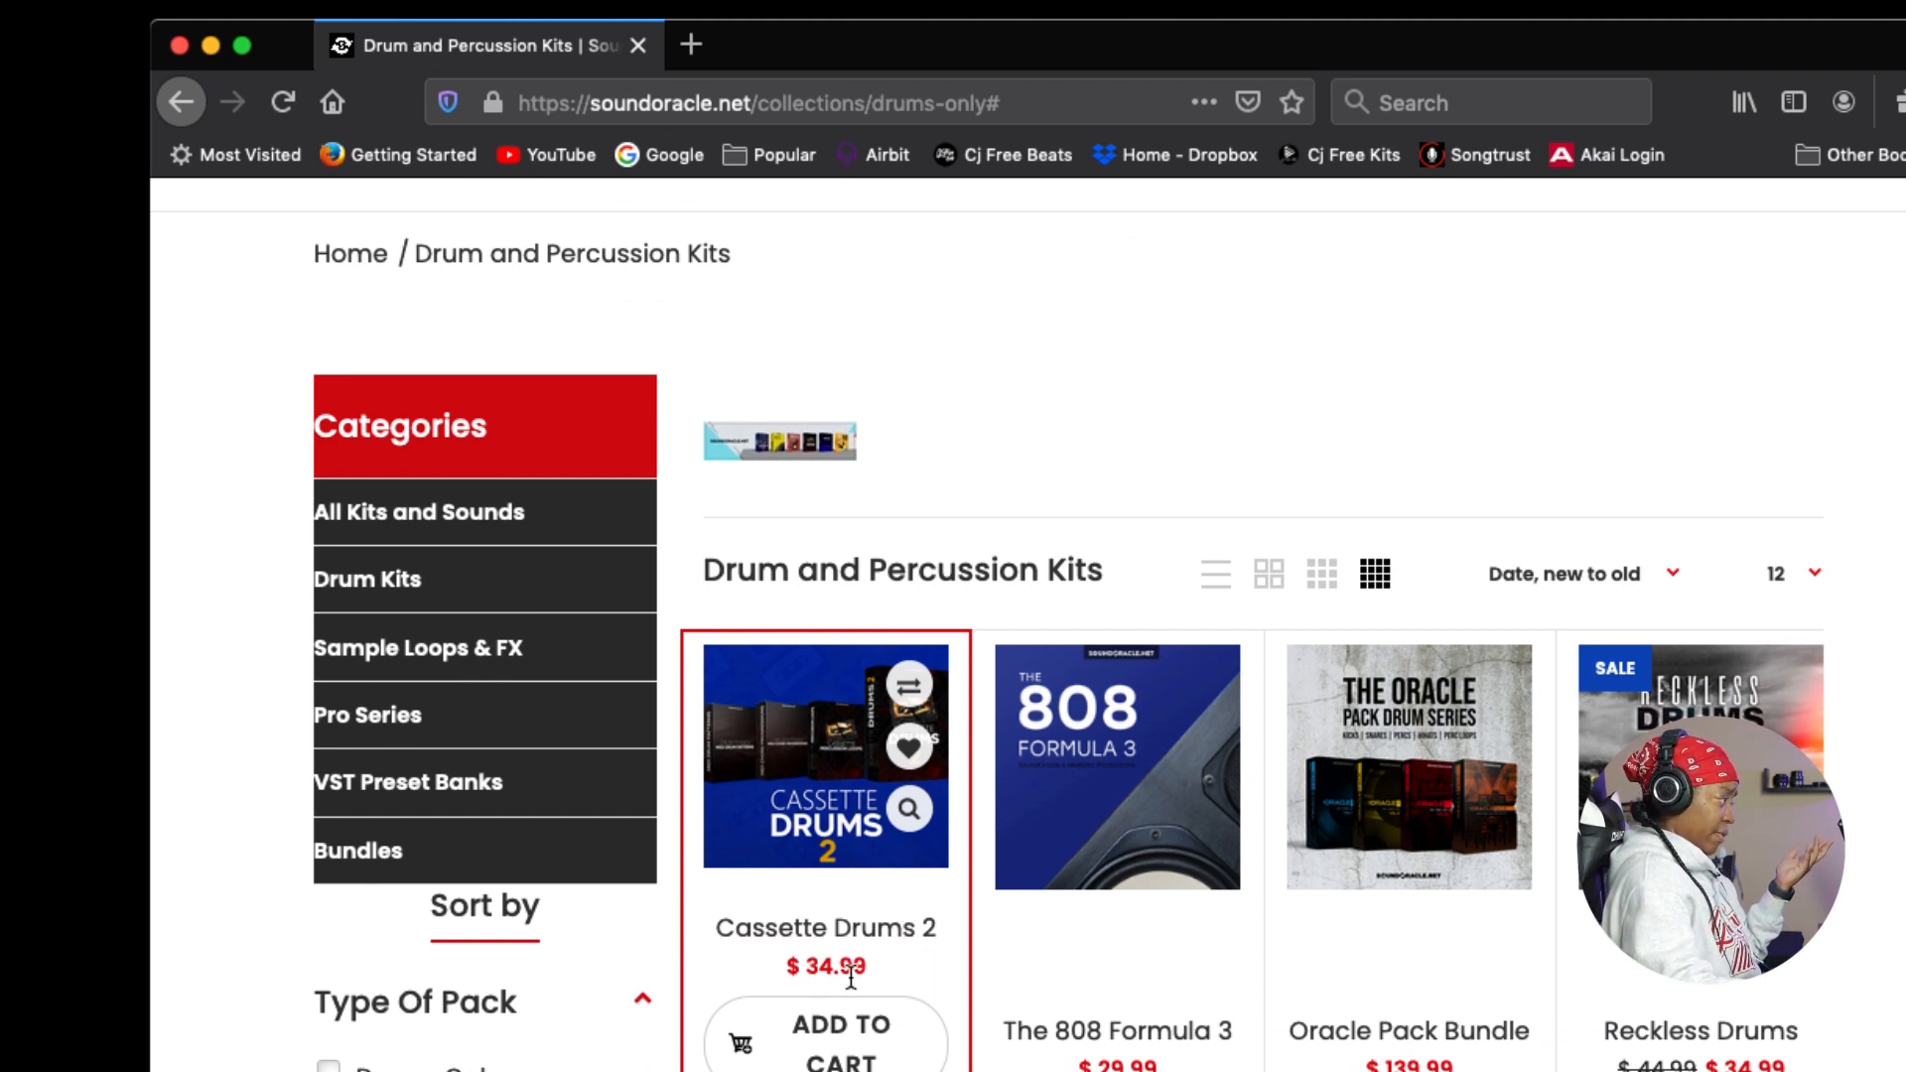
left_click(827, 860)
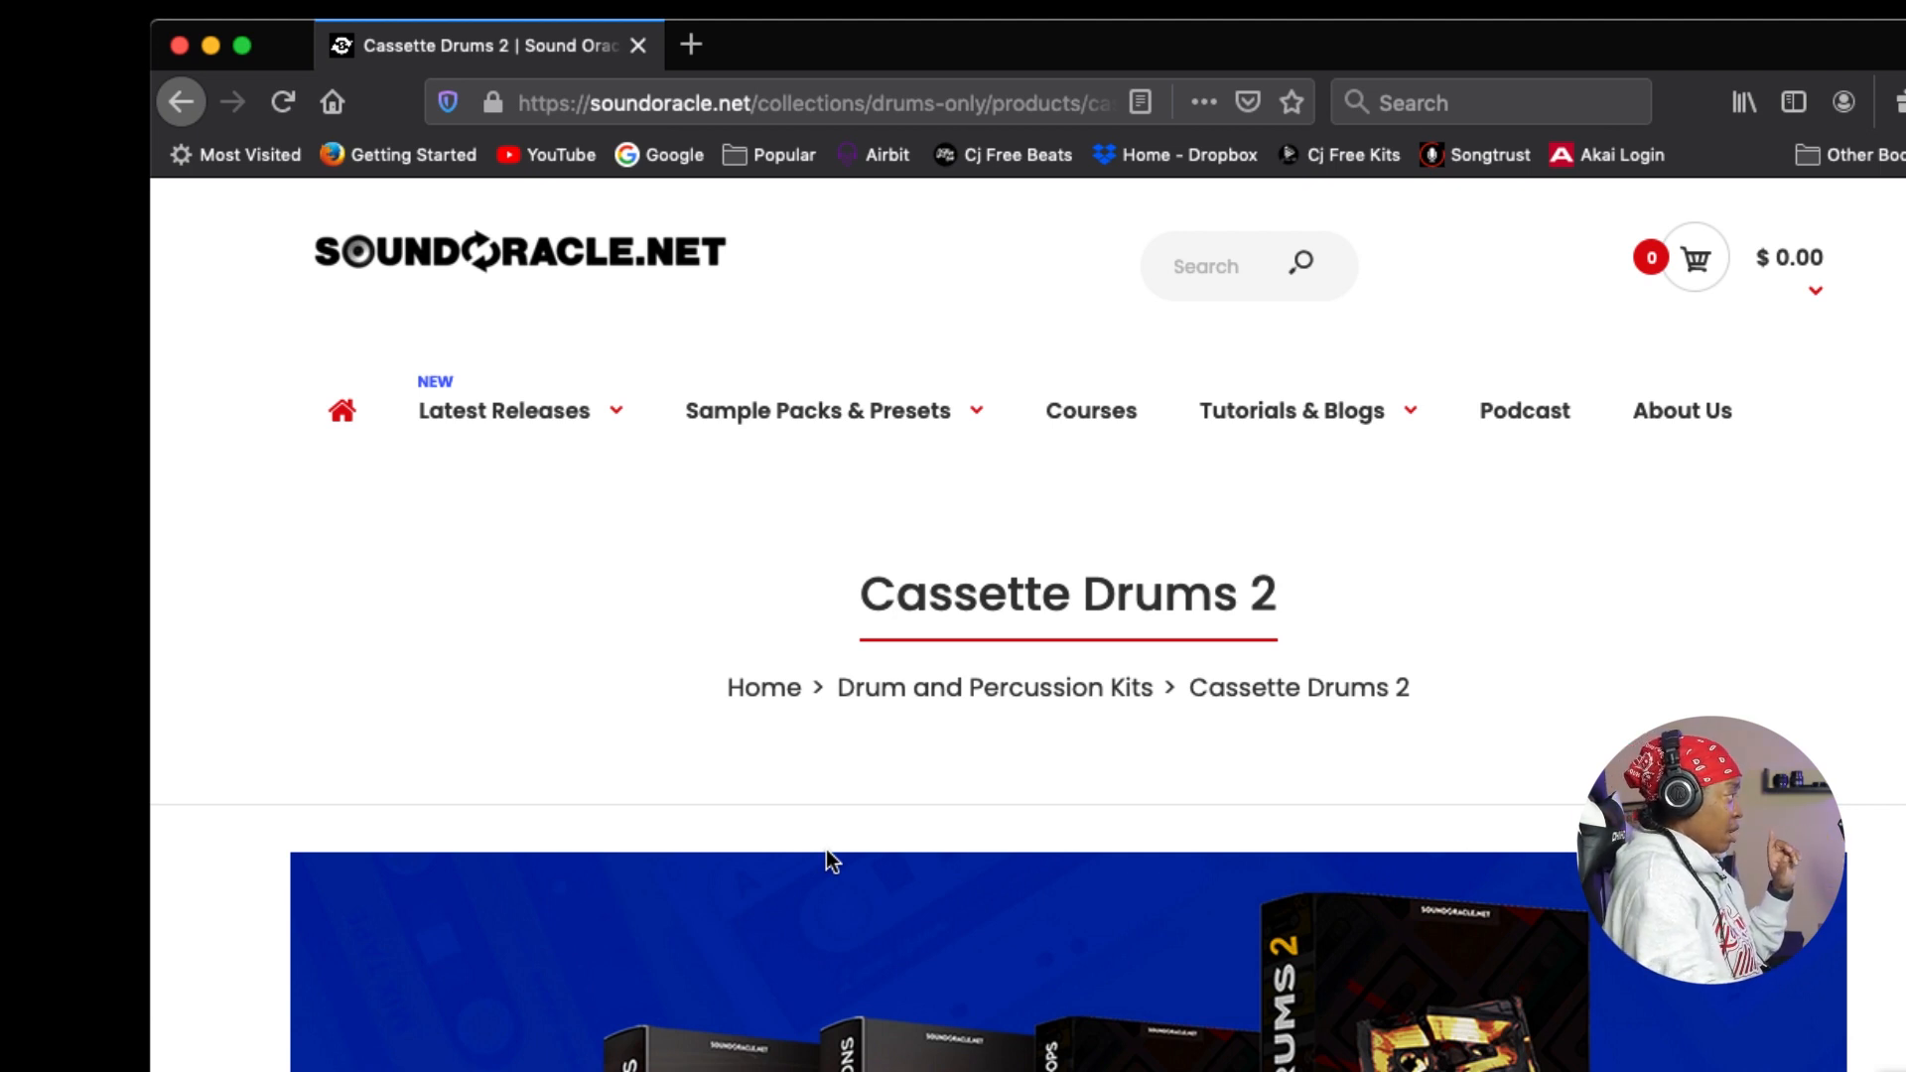
- Review the Cassette Drums 2 banner, price, image gallery and the overview video section on the product page
scroll(1190, 735, "down", 3)
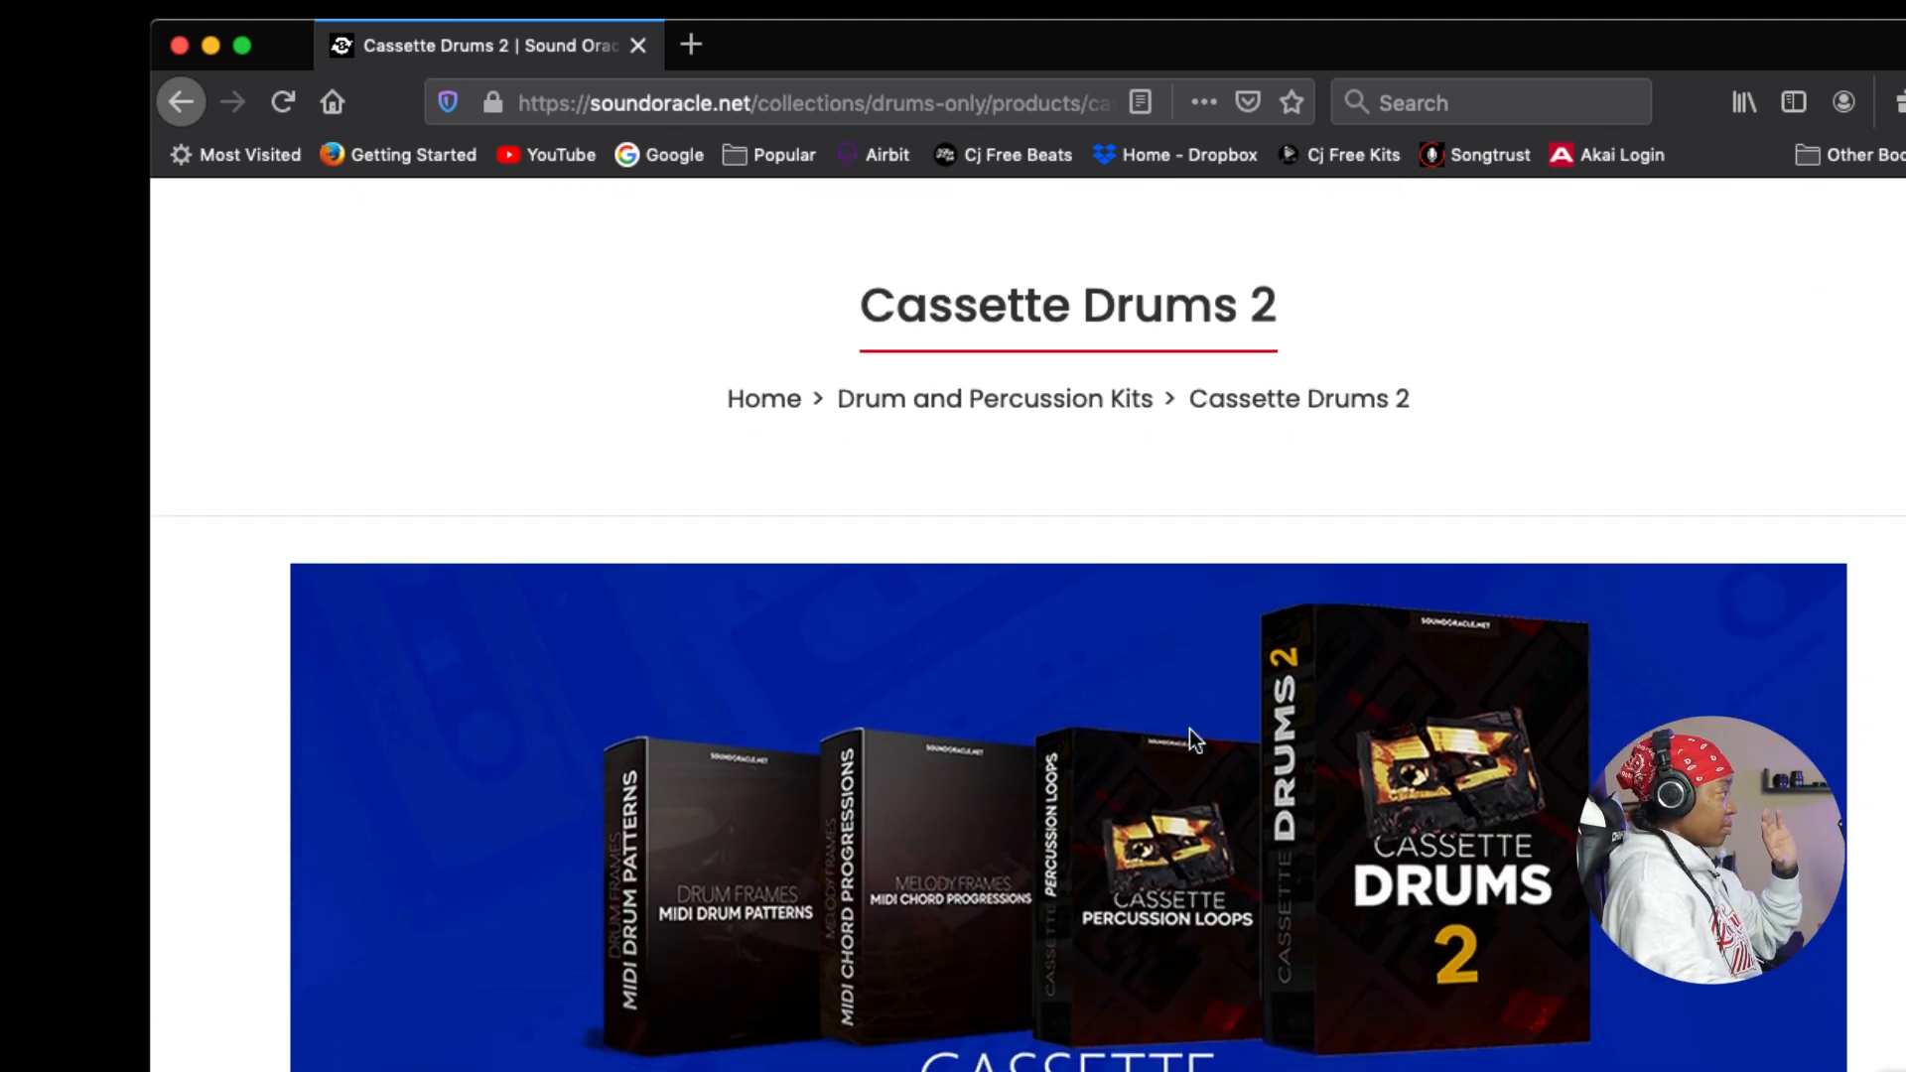
scroll(1189, 729, "down", 3)
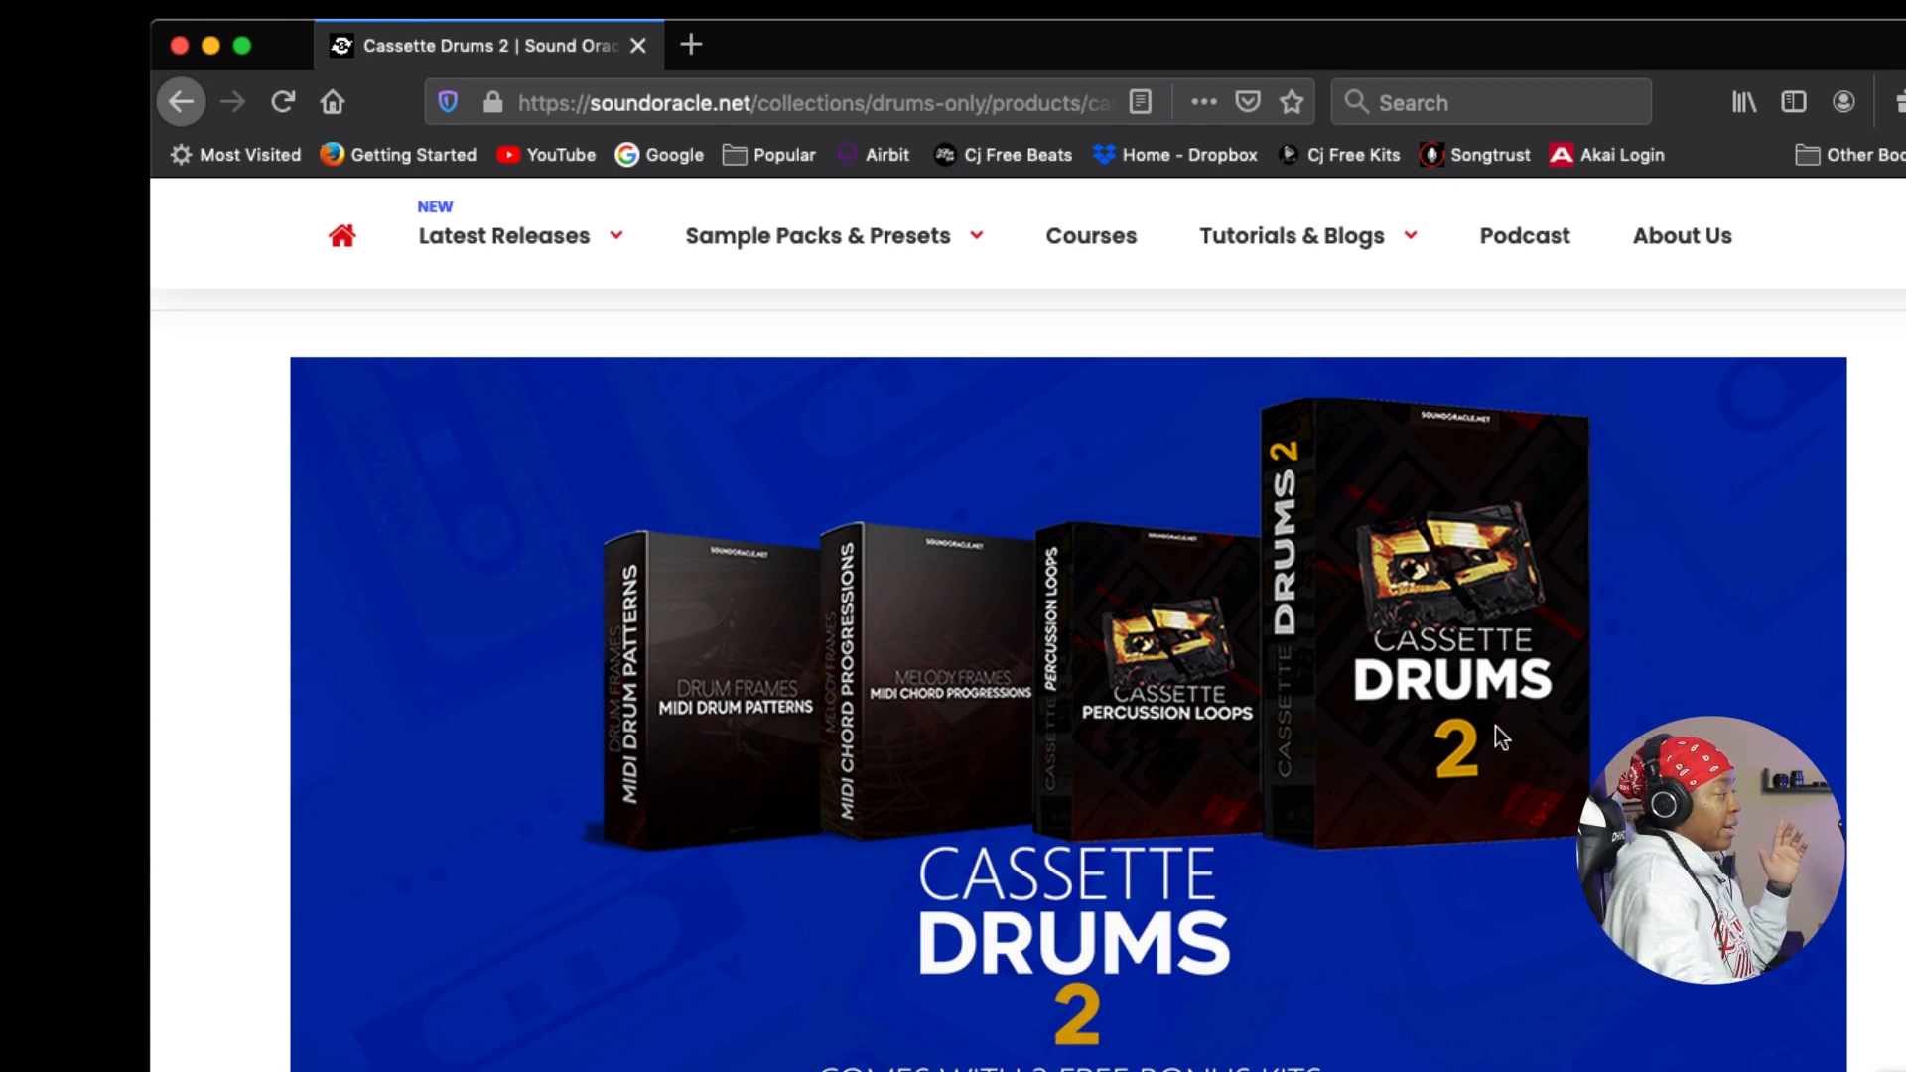
scroll(1136, 846, "down", 5)
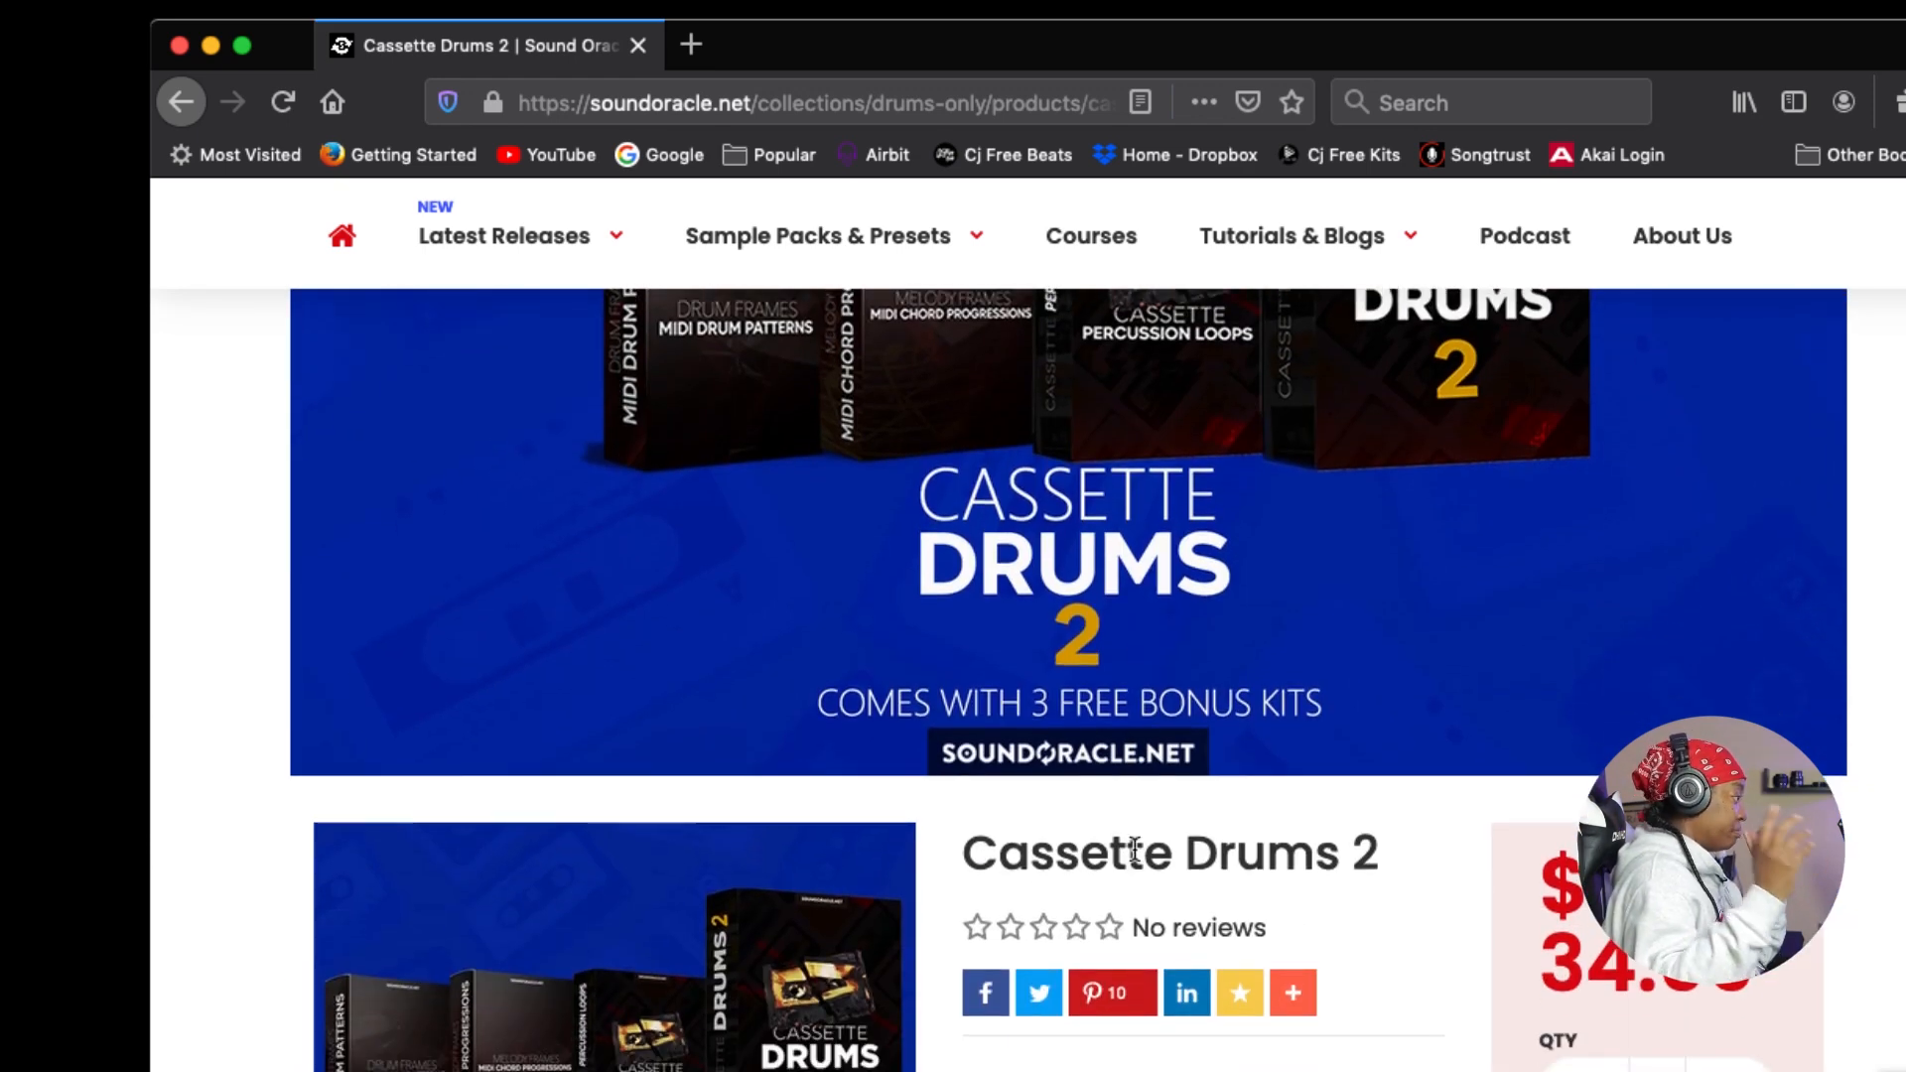
scroll(1127, 849, "down", 4)
scroll(1113, 852, "down", 5)
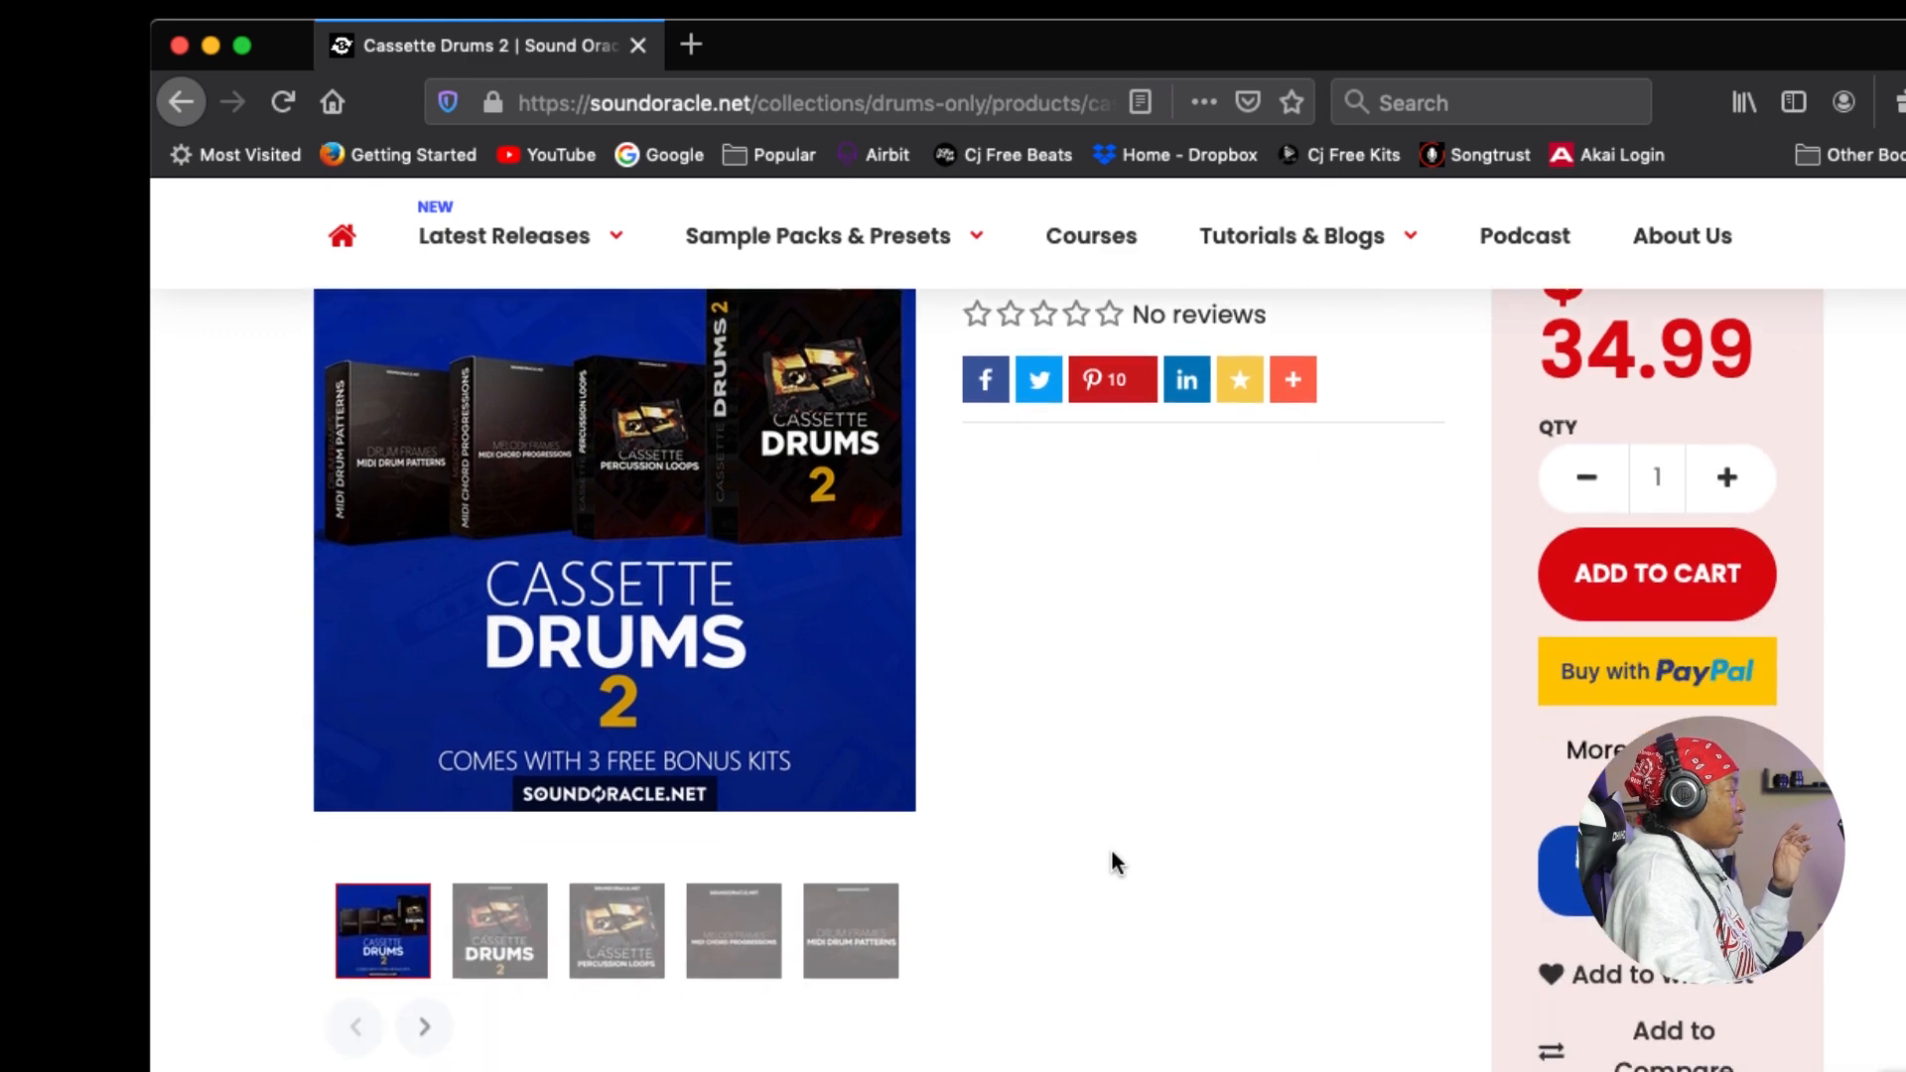
scroll(1111, 852, "up", 3)
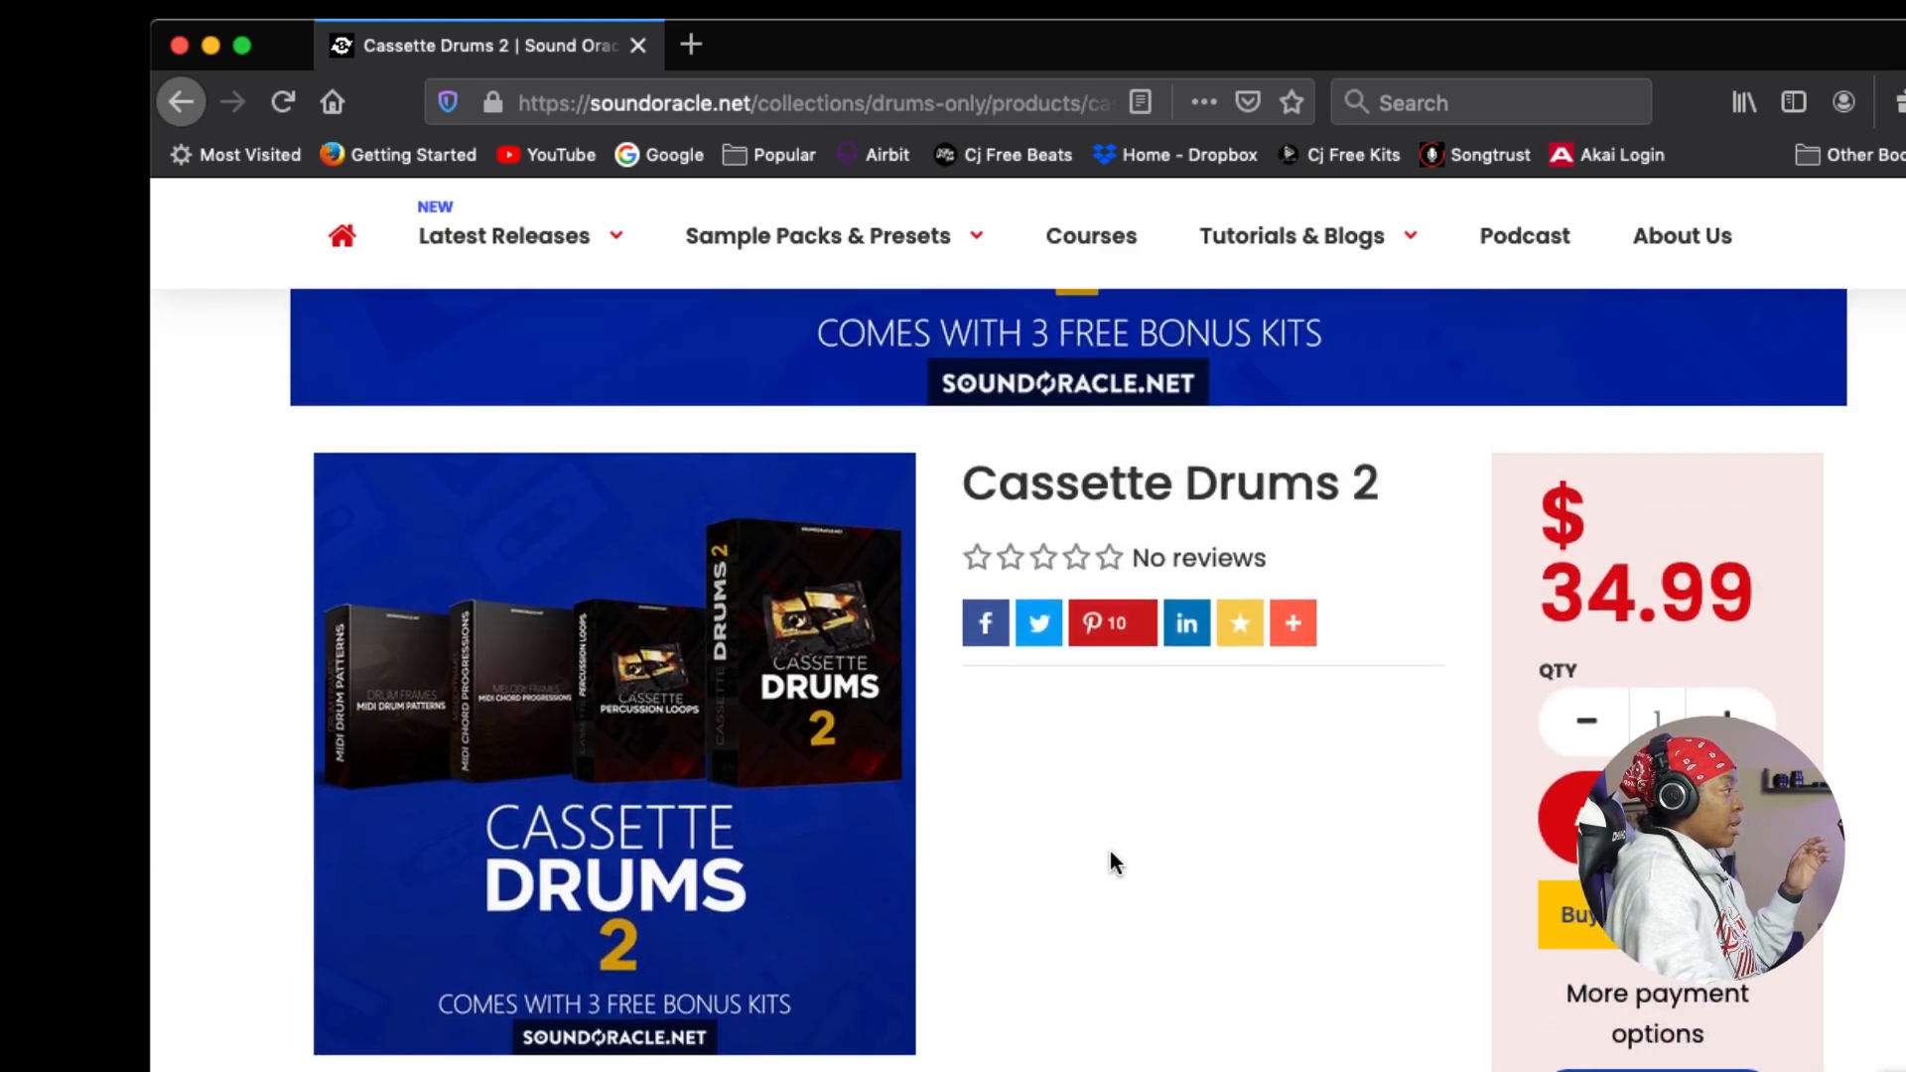
scroll(1111, 852, "down", 3)
scroll(1110, 852, "down", 9)
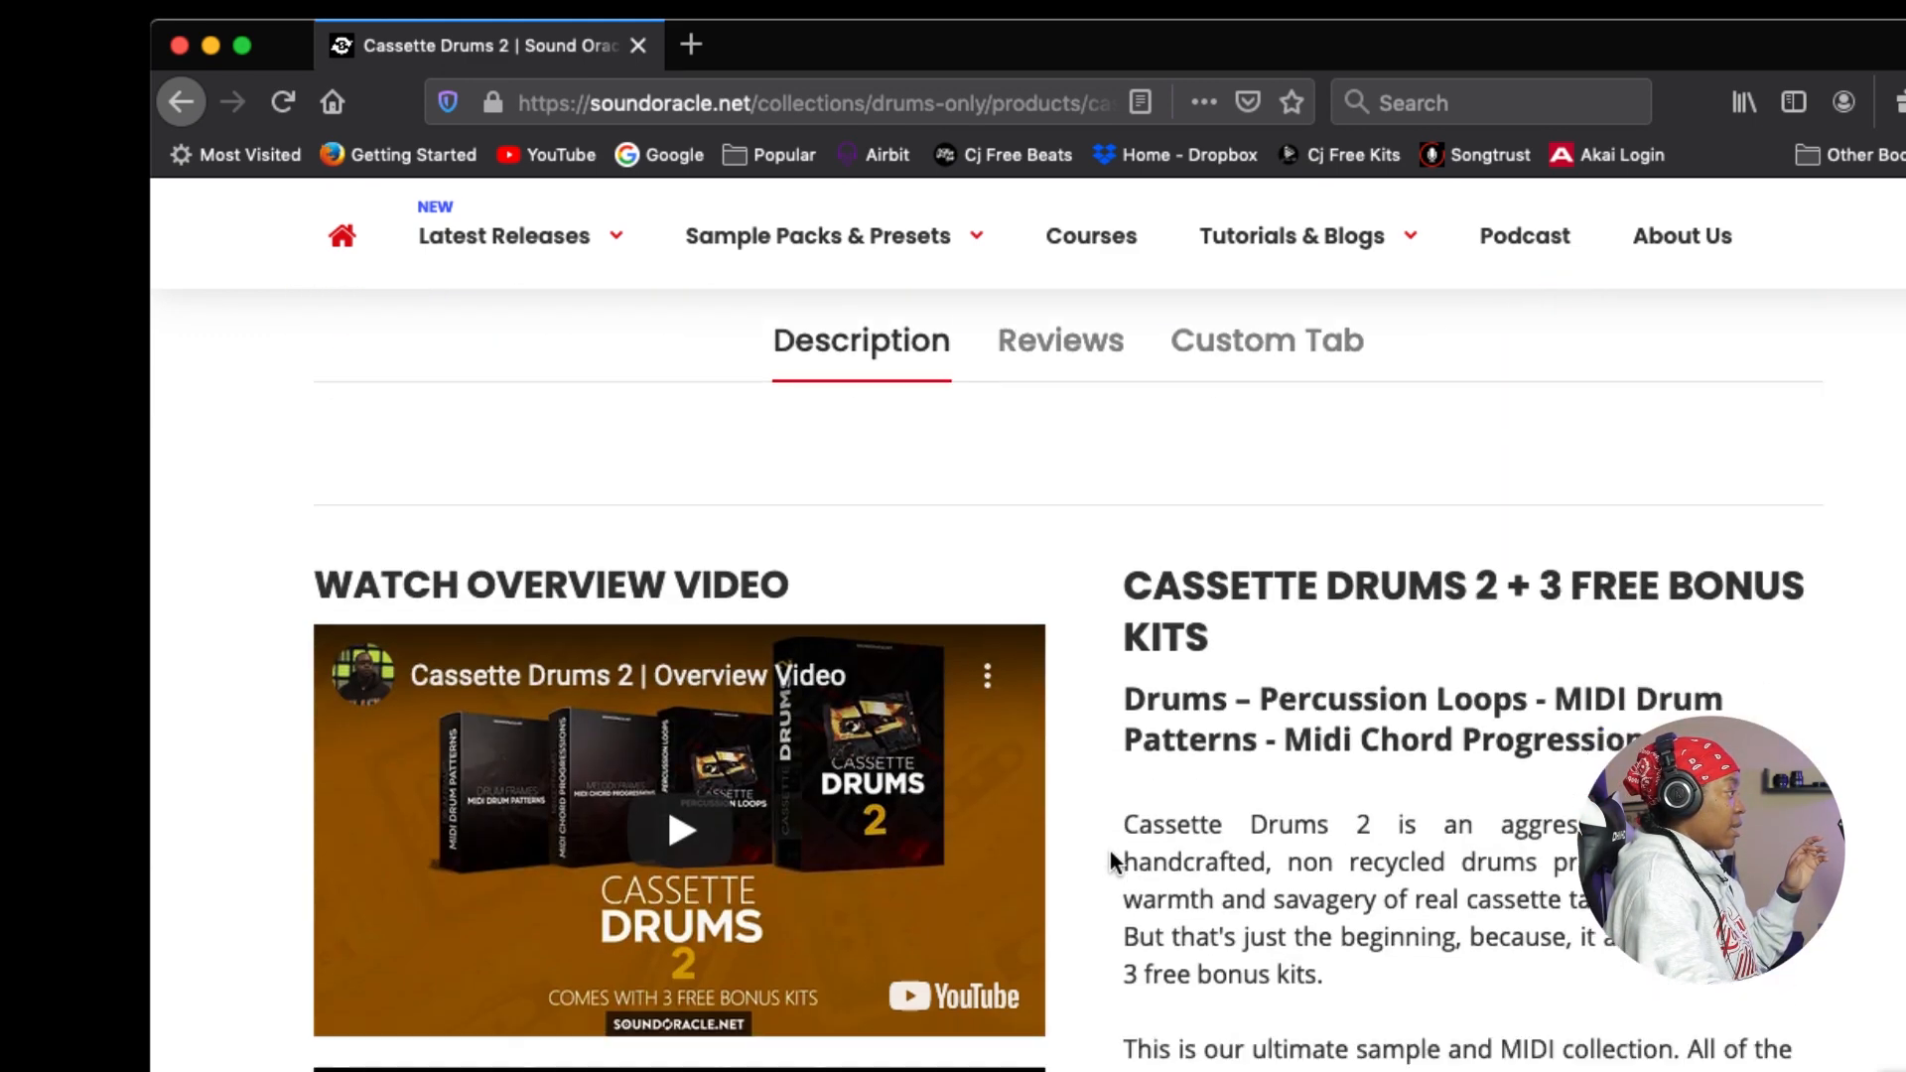
scroll(1112, 860, "down", 3)
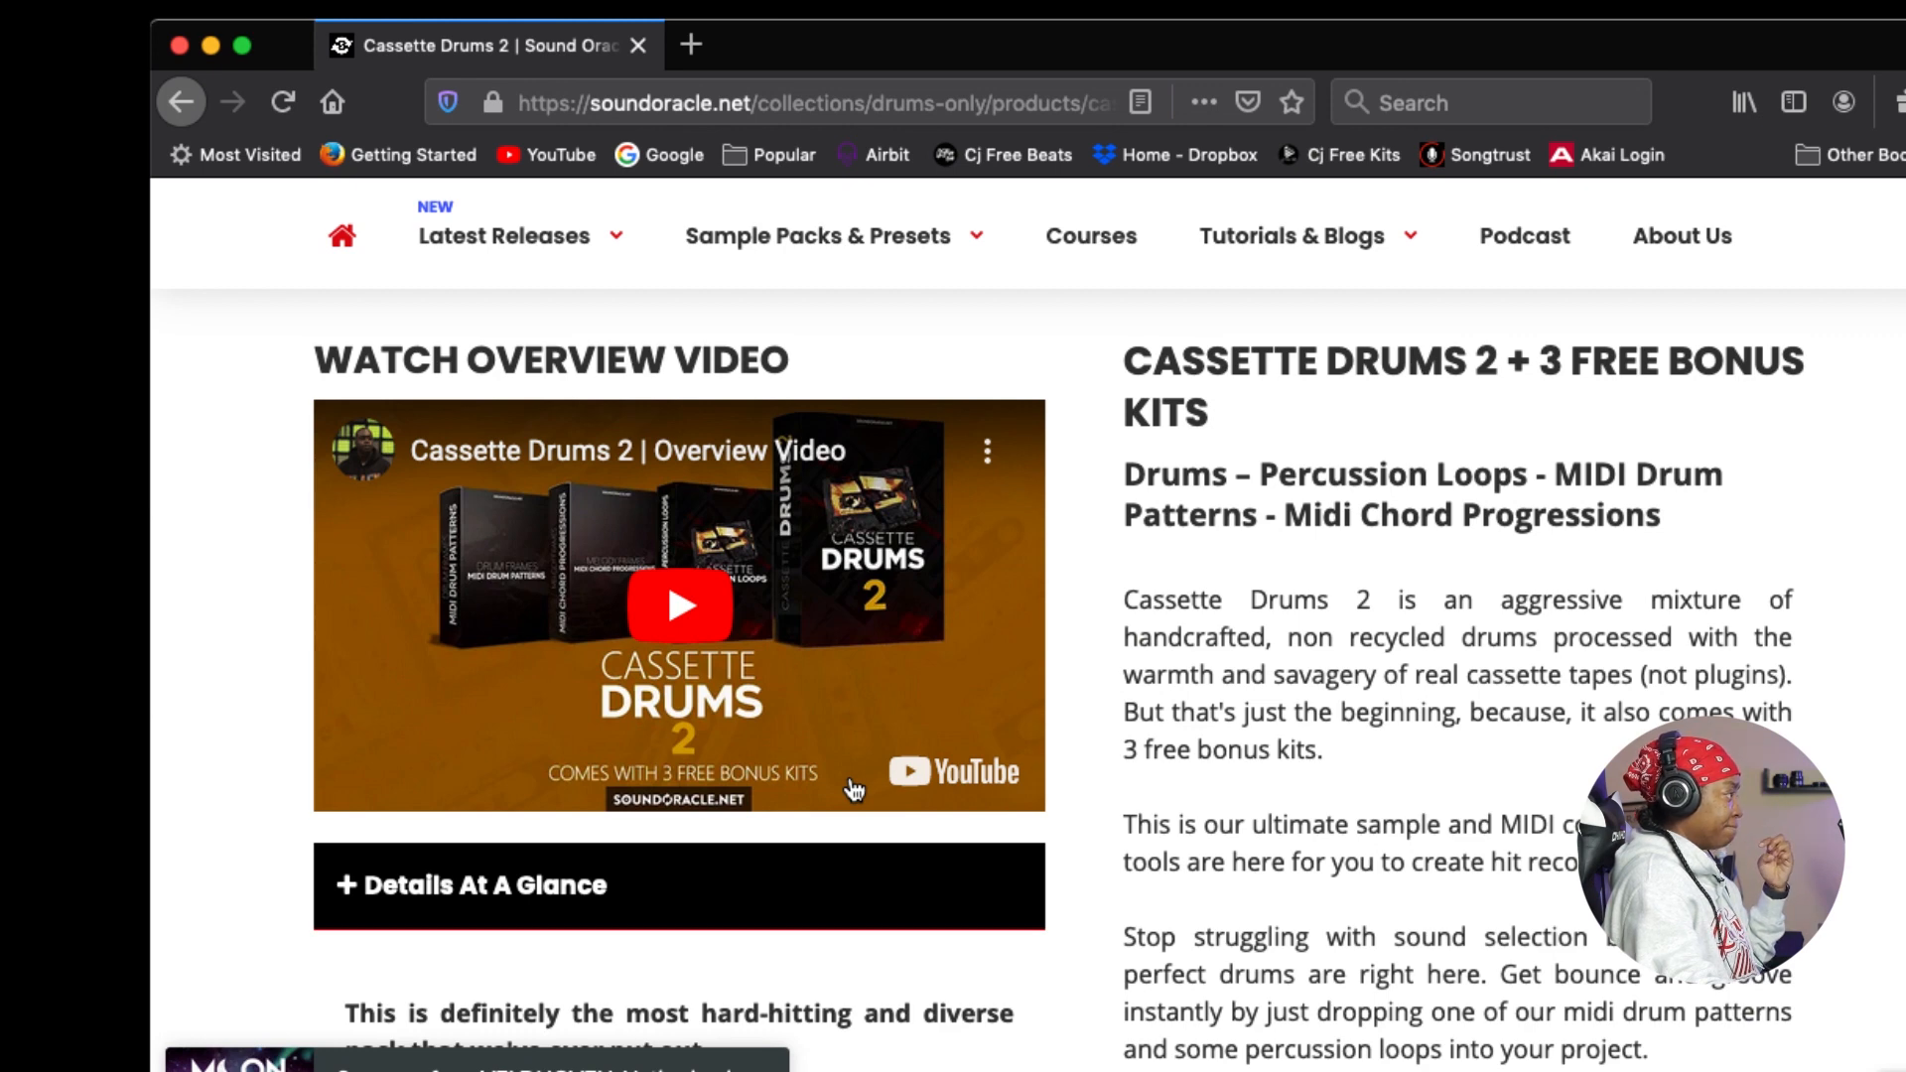
scroll(854, 789, "down", 2)
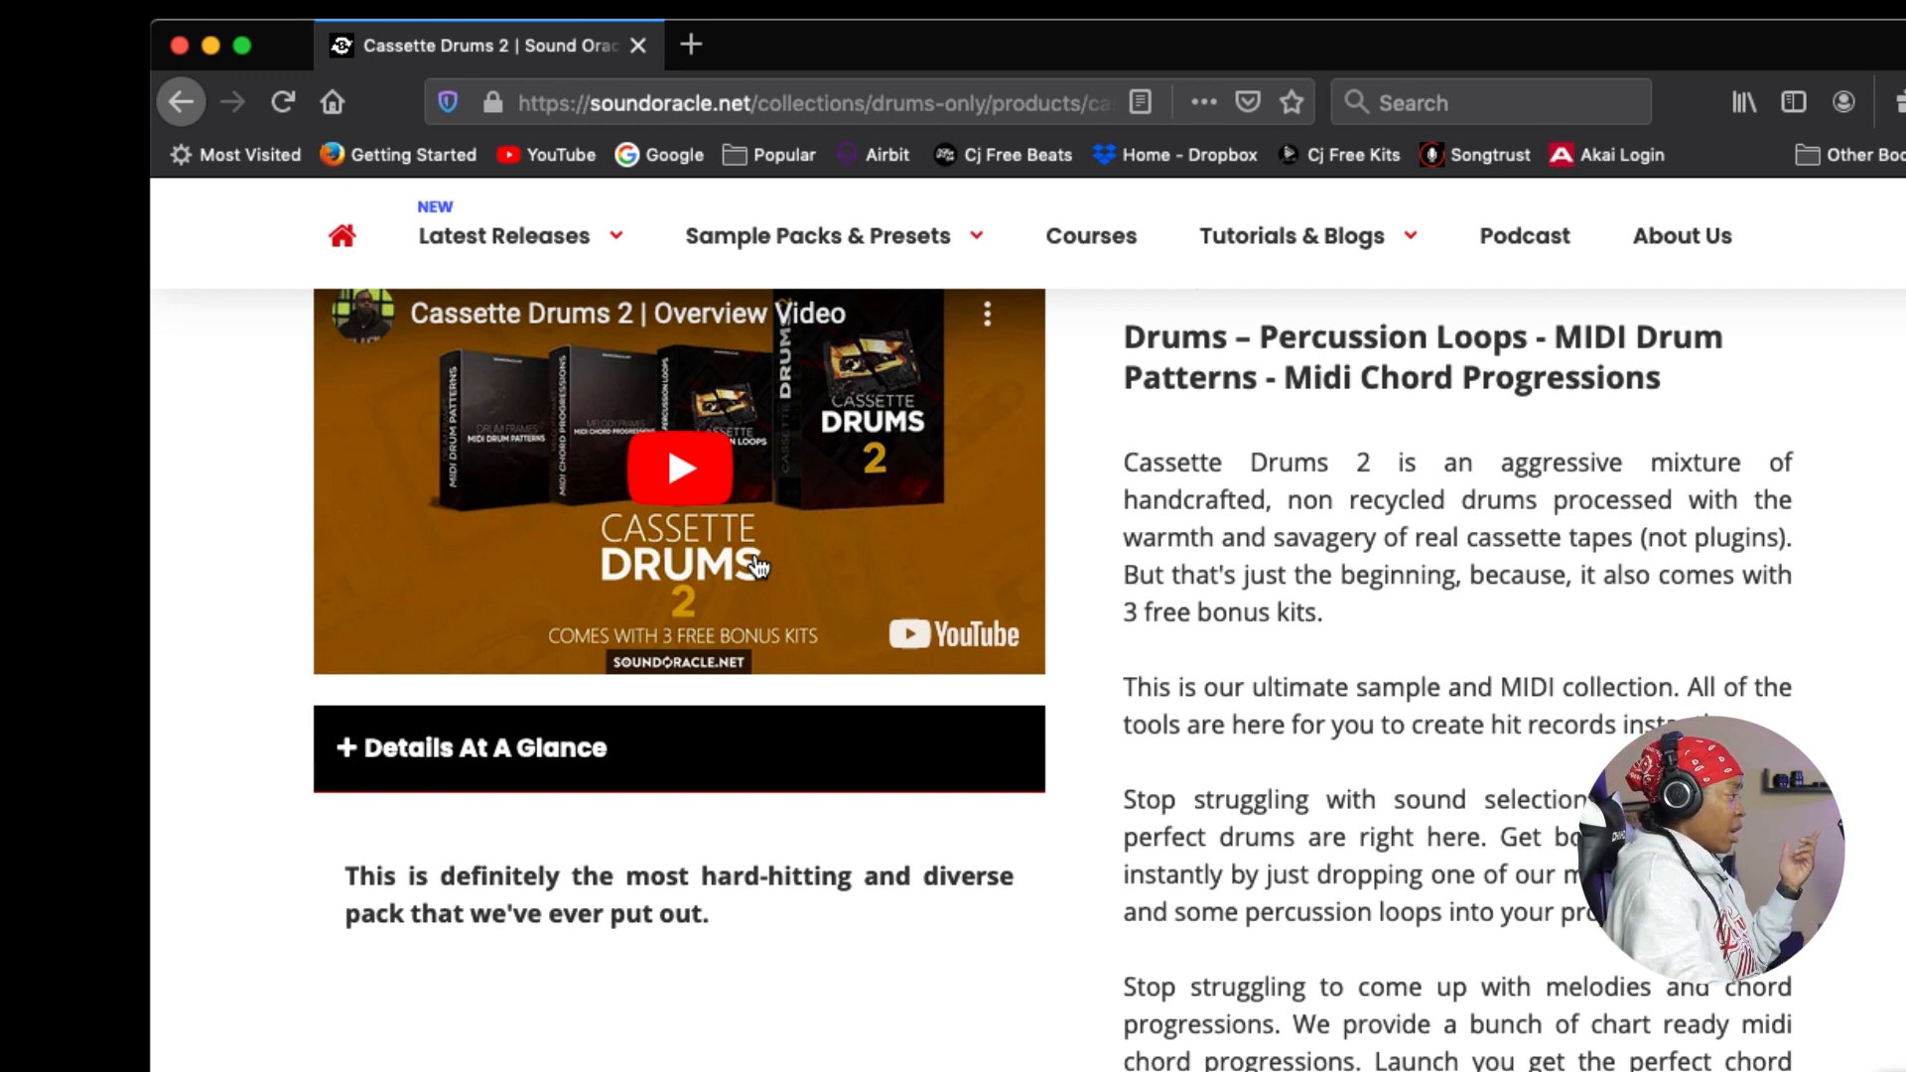
scroll(765, 574, "up", 2)
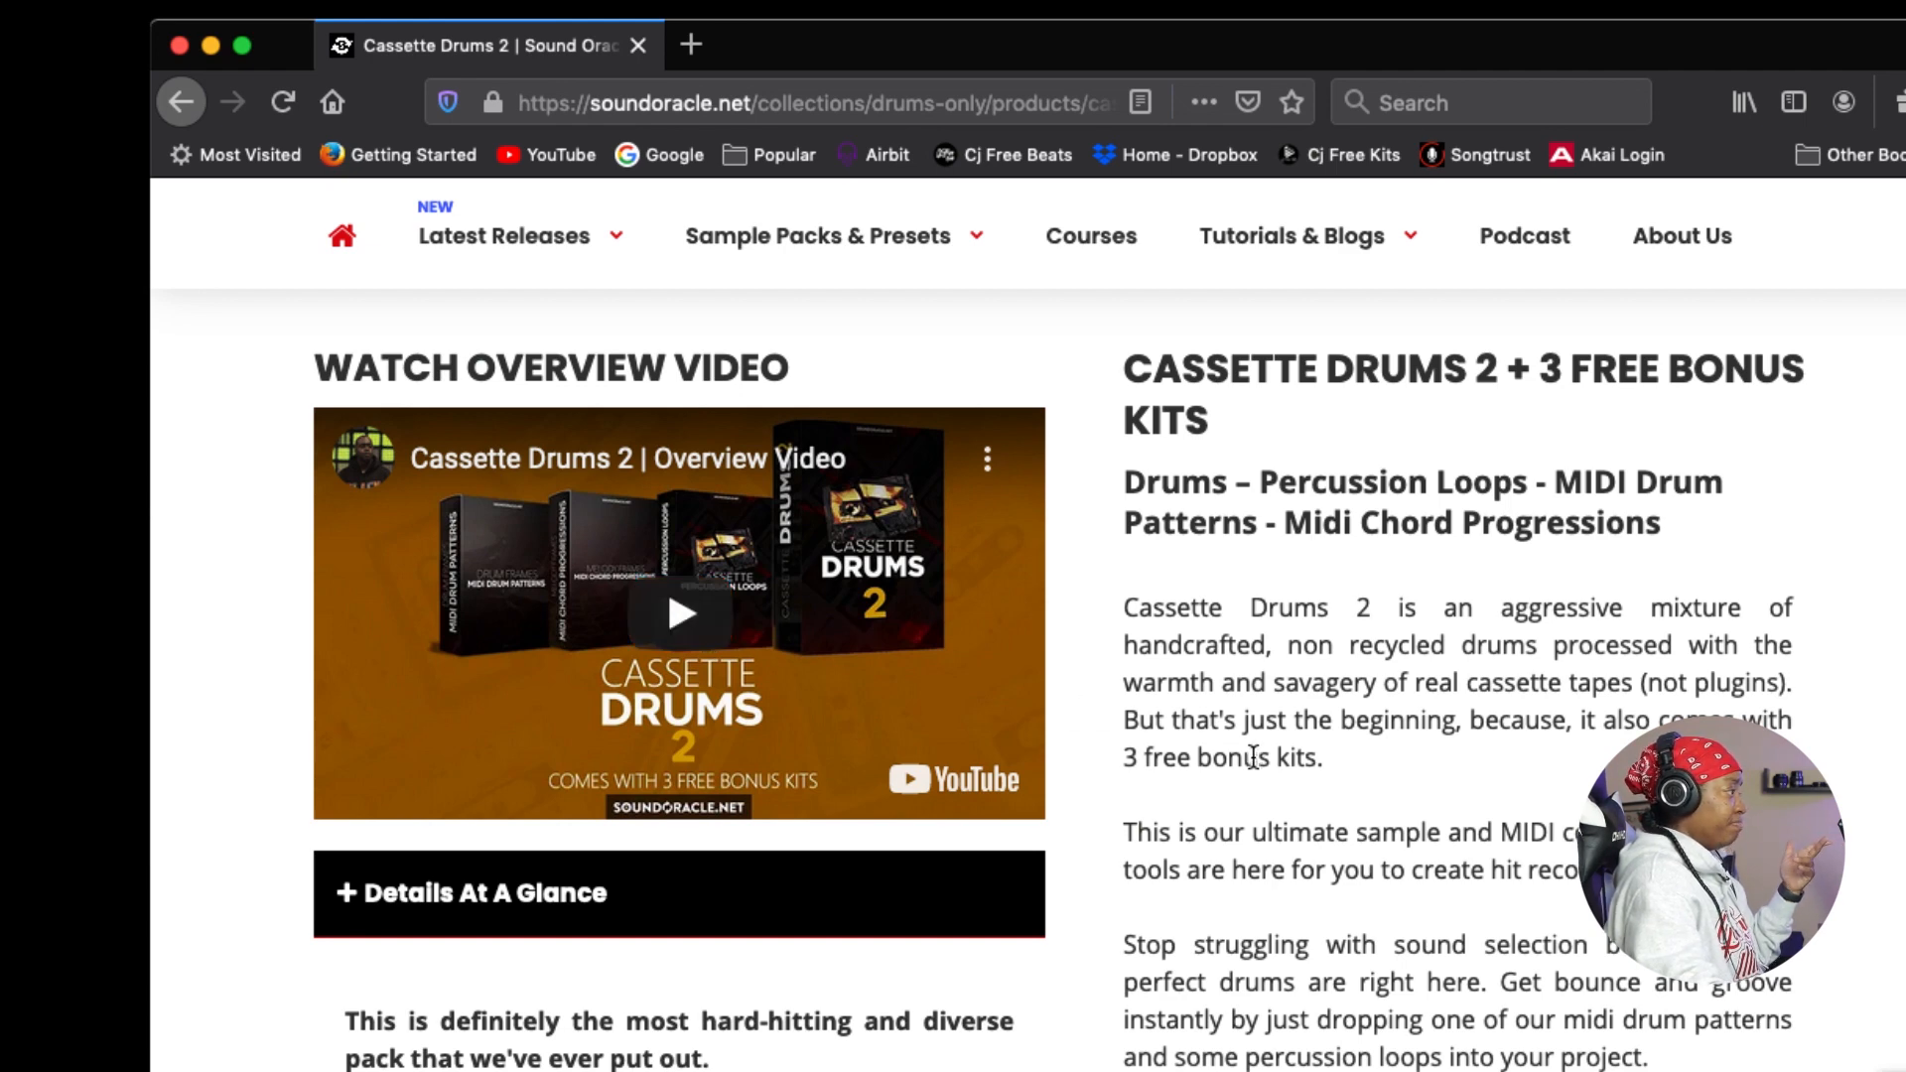
- Read the product description and the list of what is included in the main Cassette Drums 2 pack
scroll(1253, 754, "down", 3)
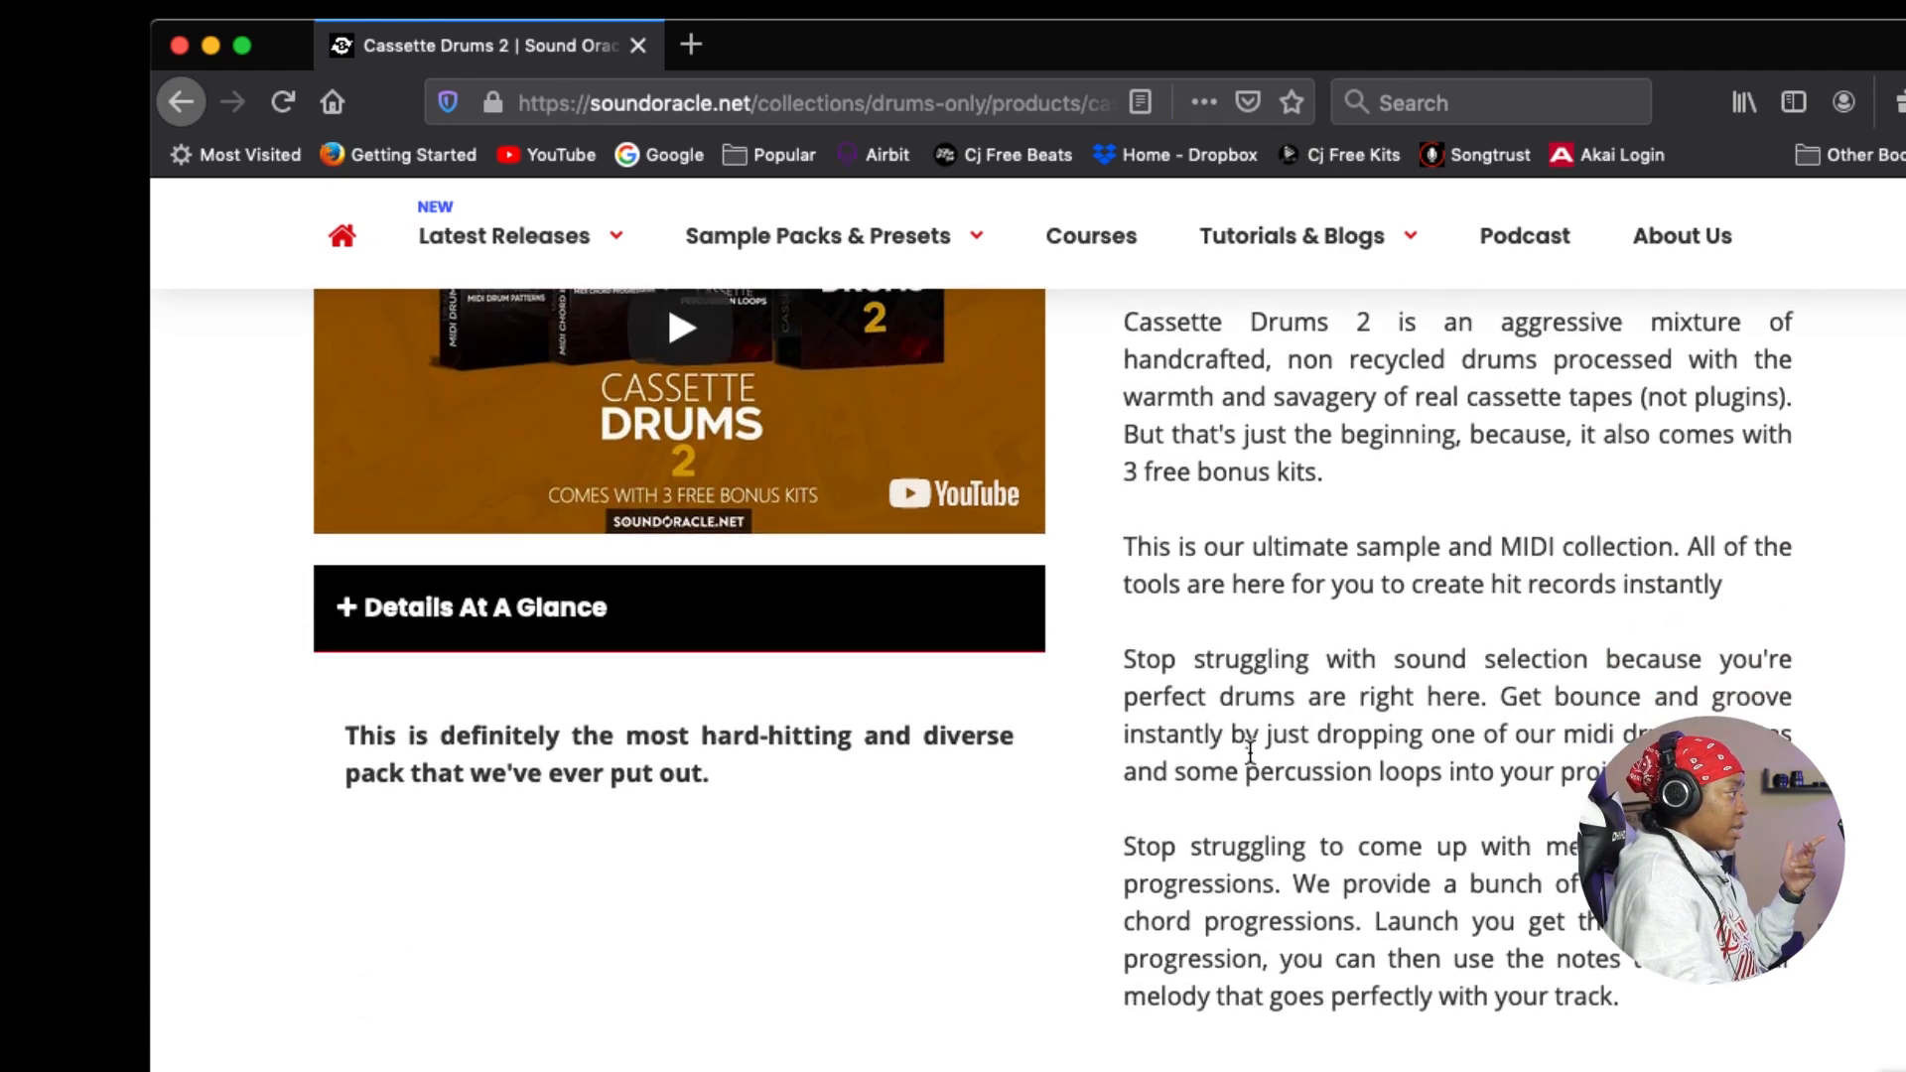
scroll(1247, 748, "down", 9)
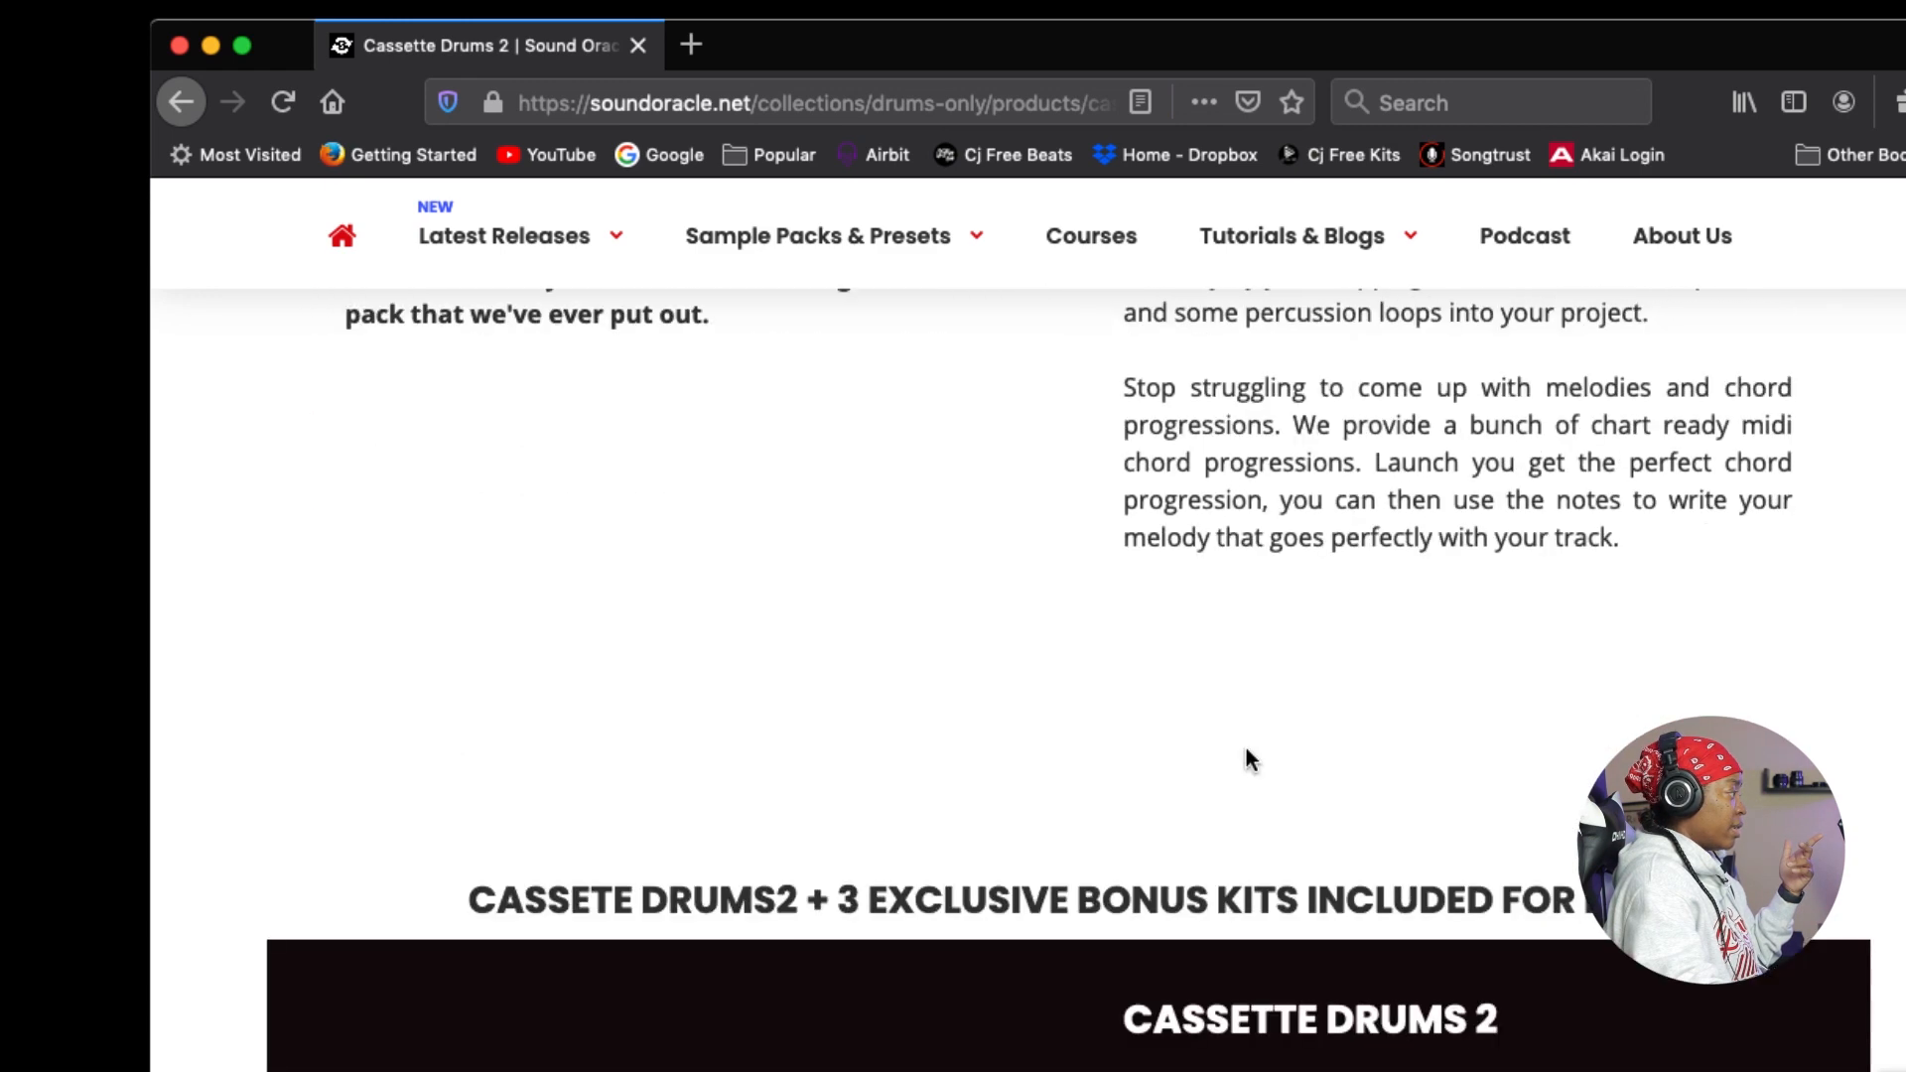
scroll(1247, 748, "down", 7)
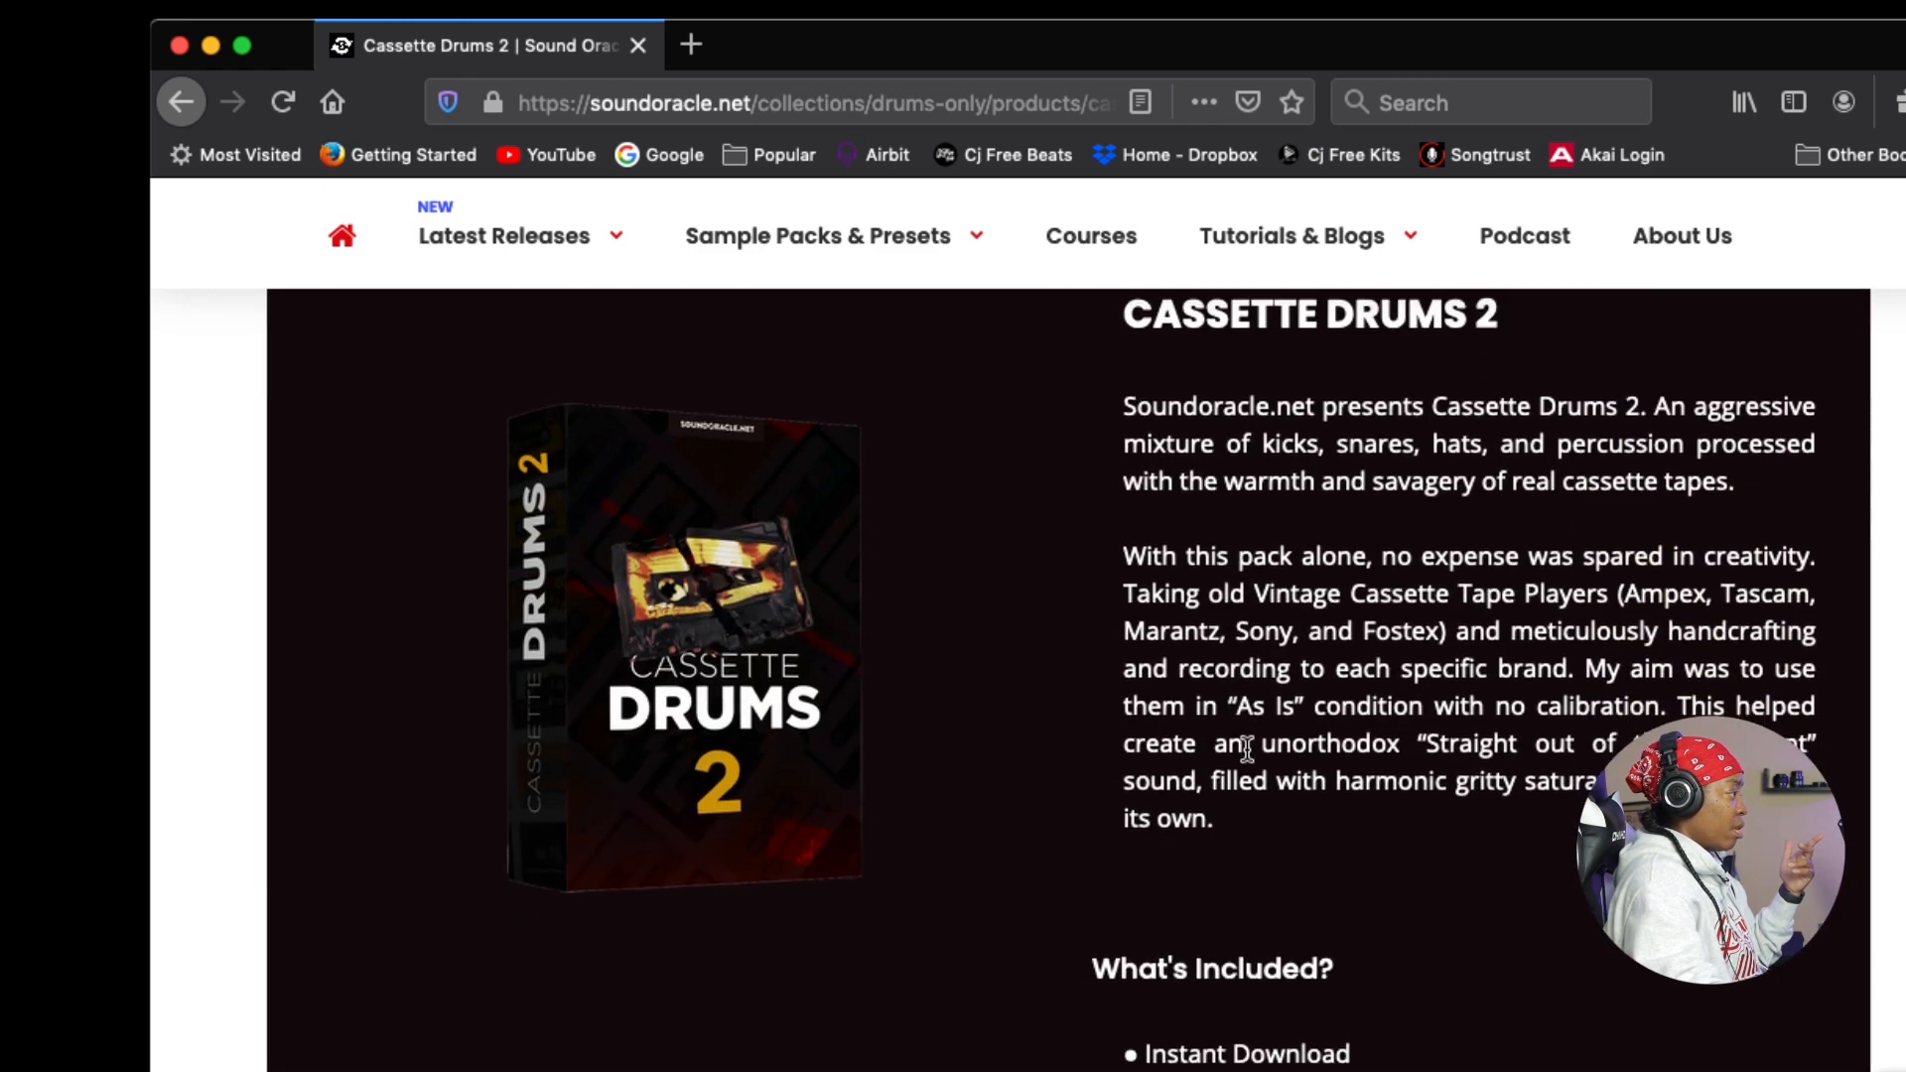
scroll(1246, 746, "down", 2)
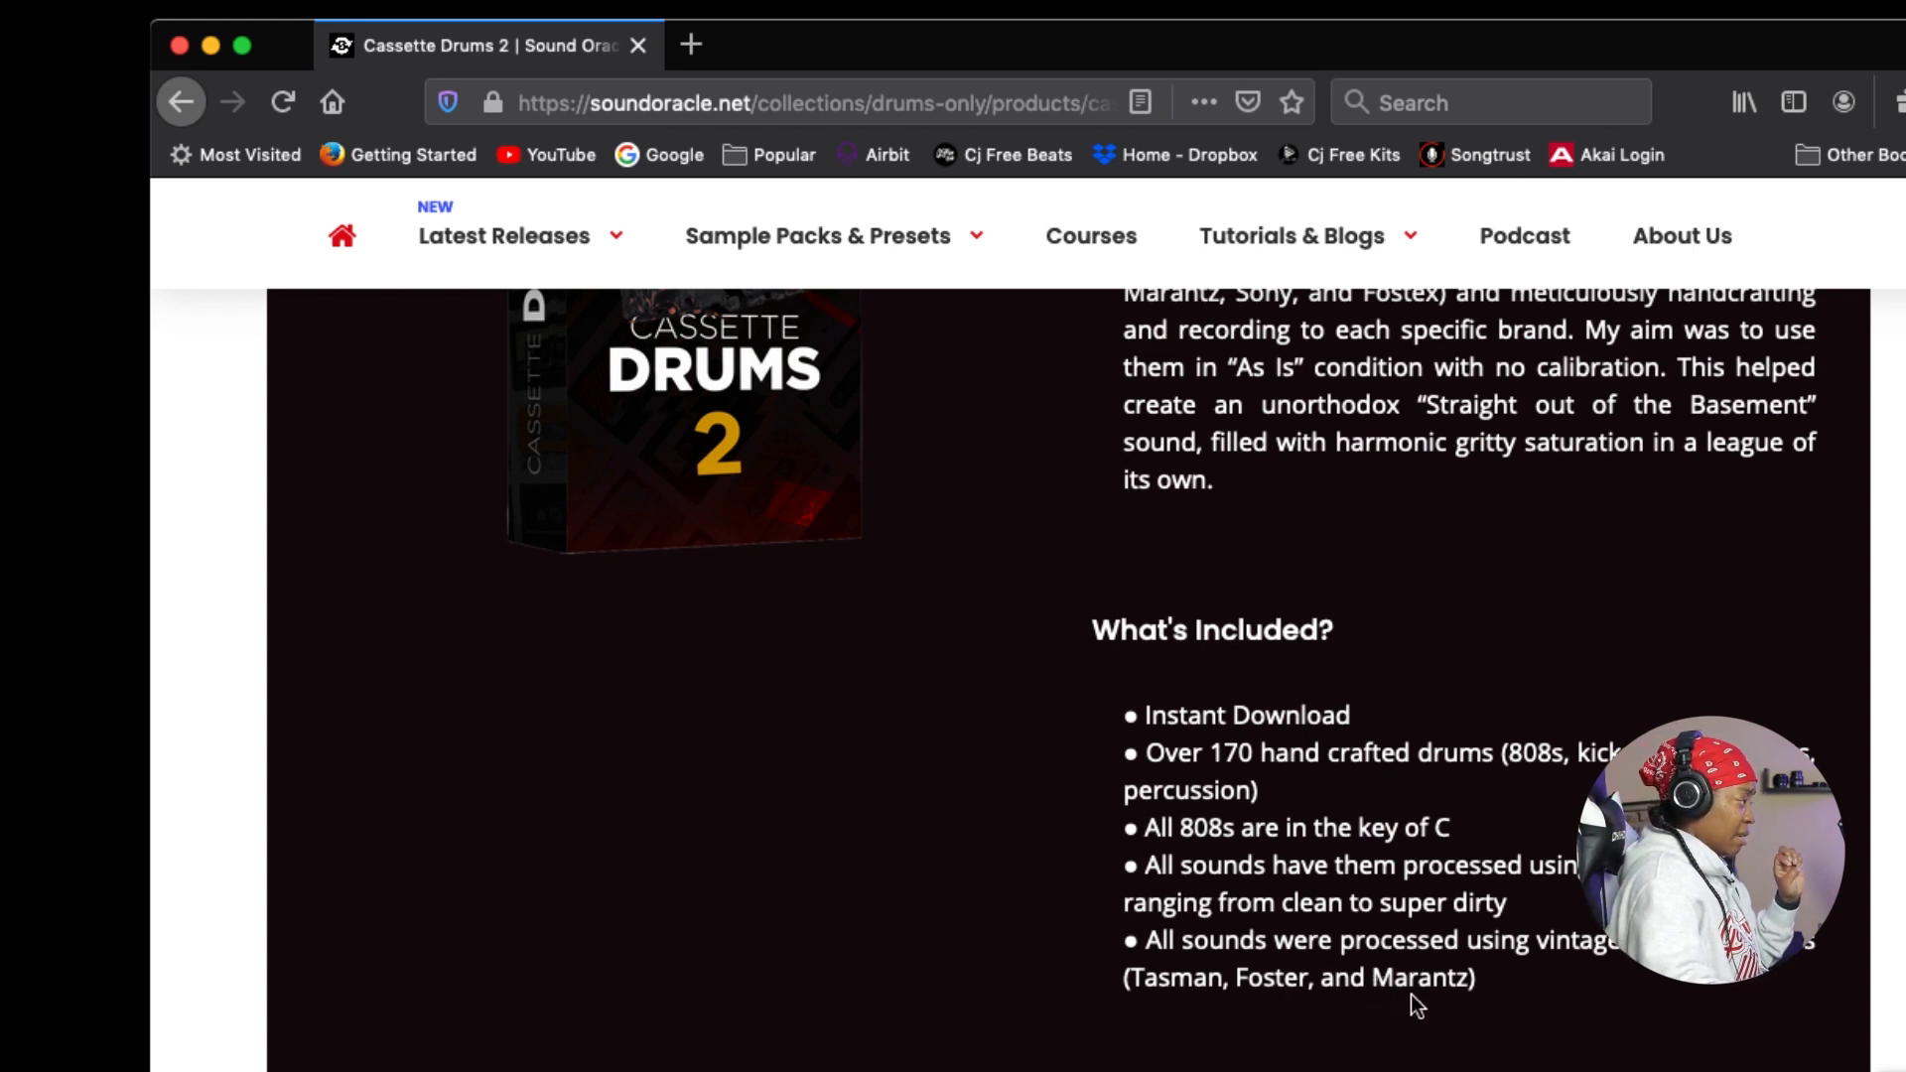
scroll(1149, 918, "down", 1)
scroll(1149, 919, "down", 10)
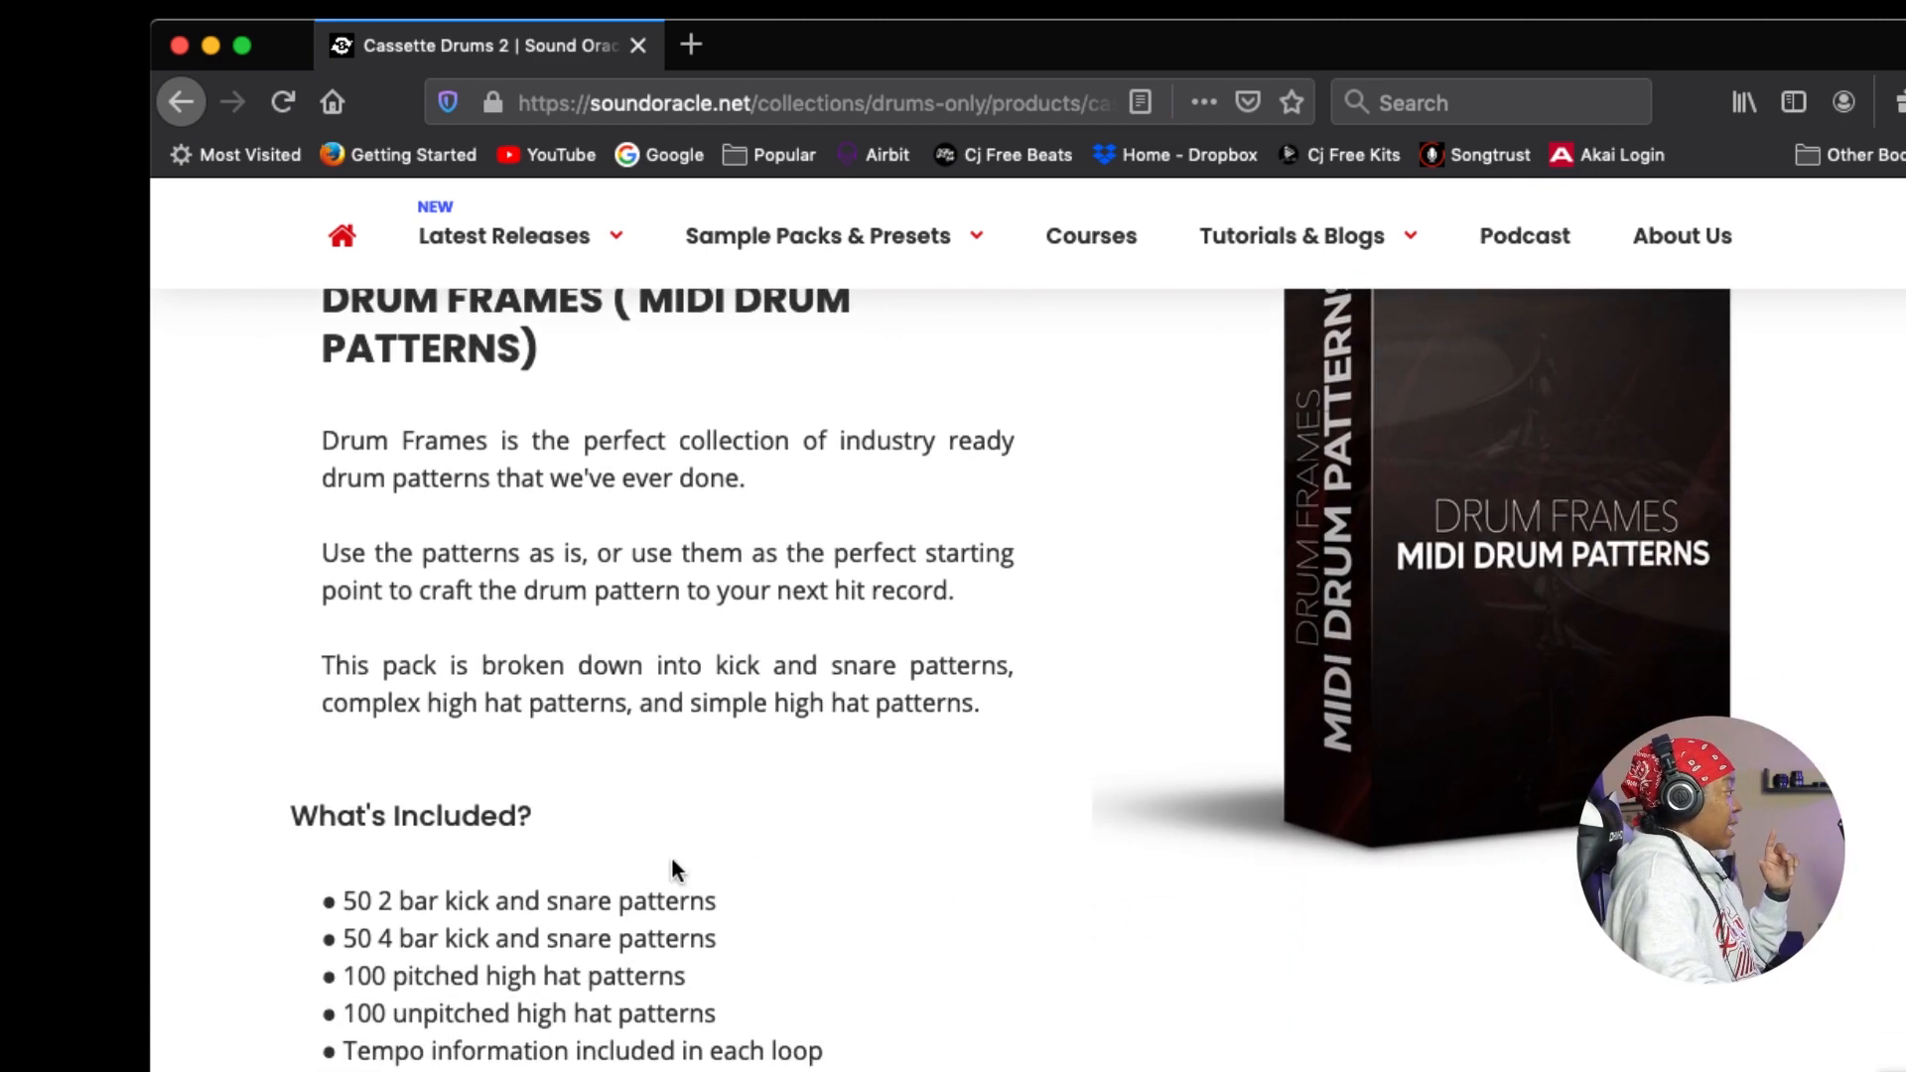
scroll(689, 799, "up", 10)
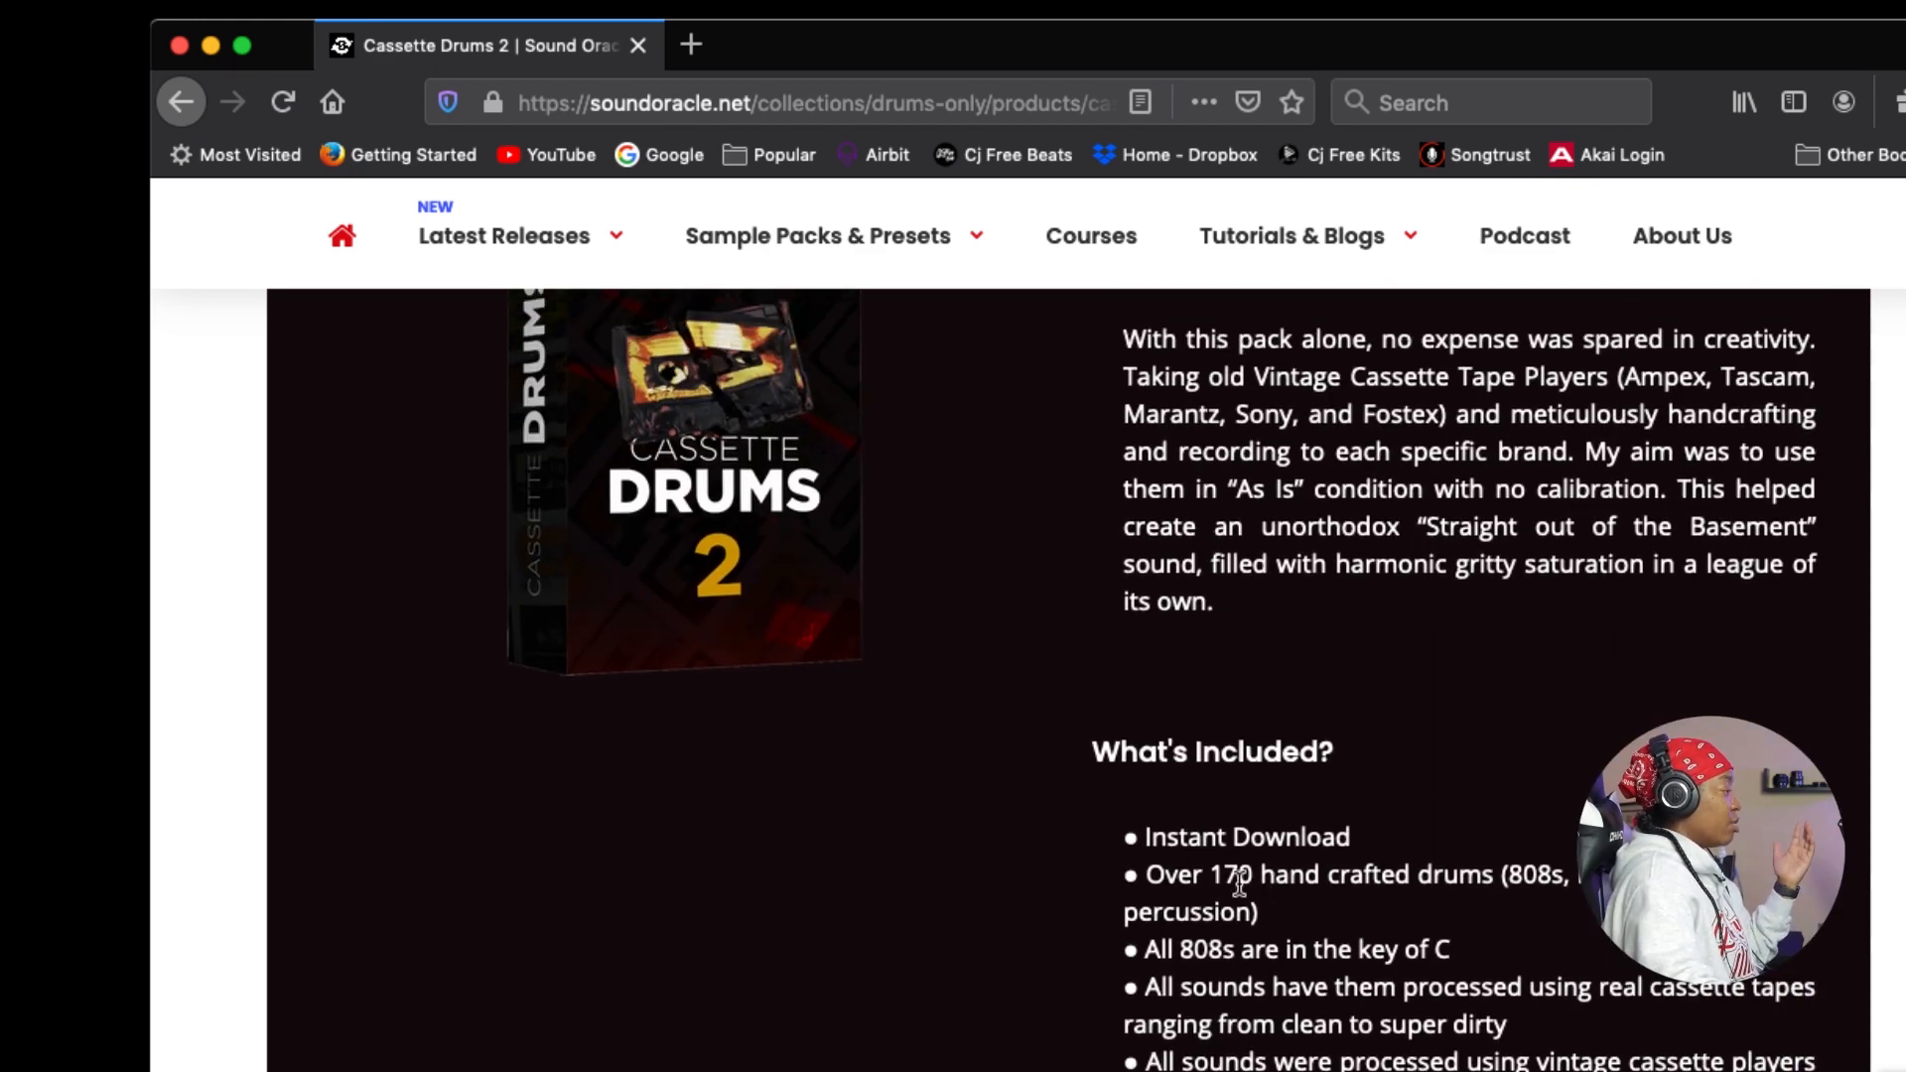
- Read the descriptions and included contents of the three bonus kits: Drum Frames, Cassette Percussion Loops and Melody Frames
scroll(824, 790, "down", 5)
scroll(810, 780, "down", 3)
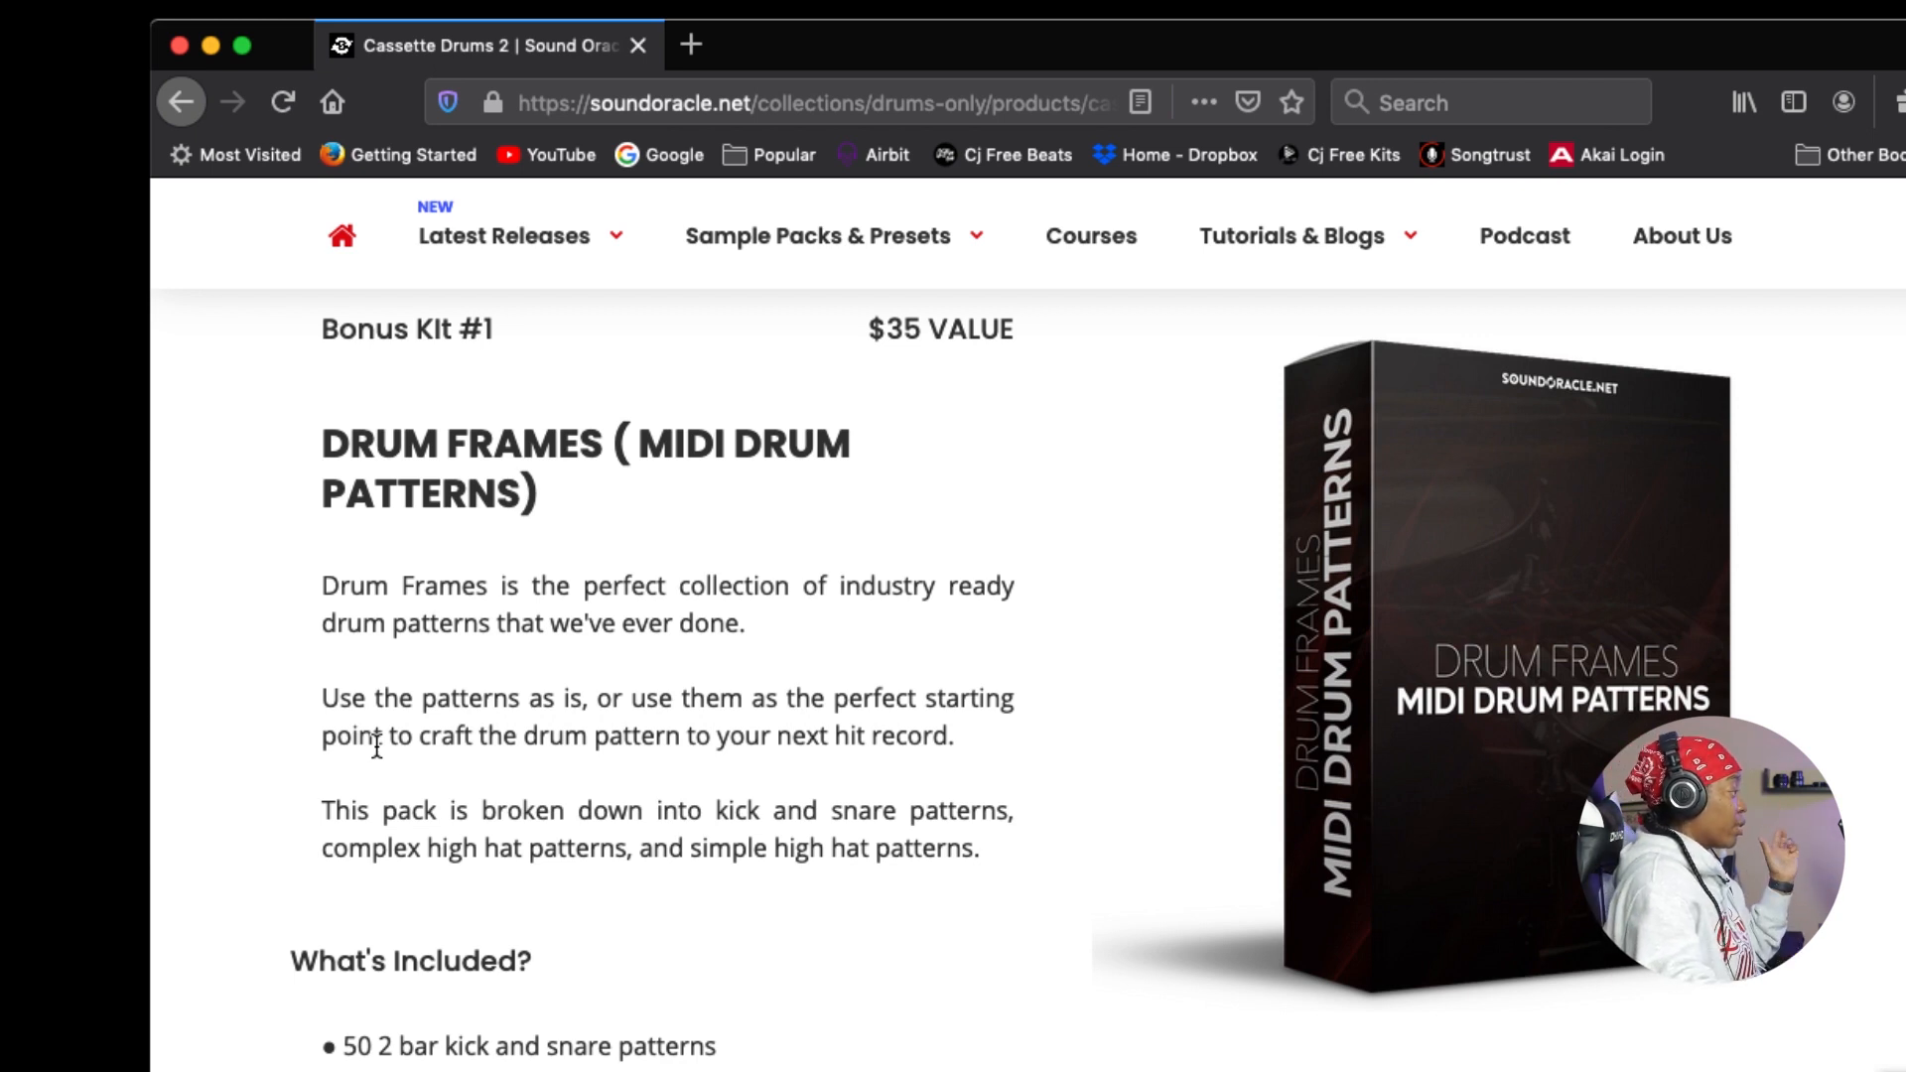
scroll(756, 795, "down", 5)
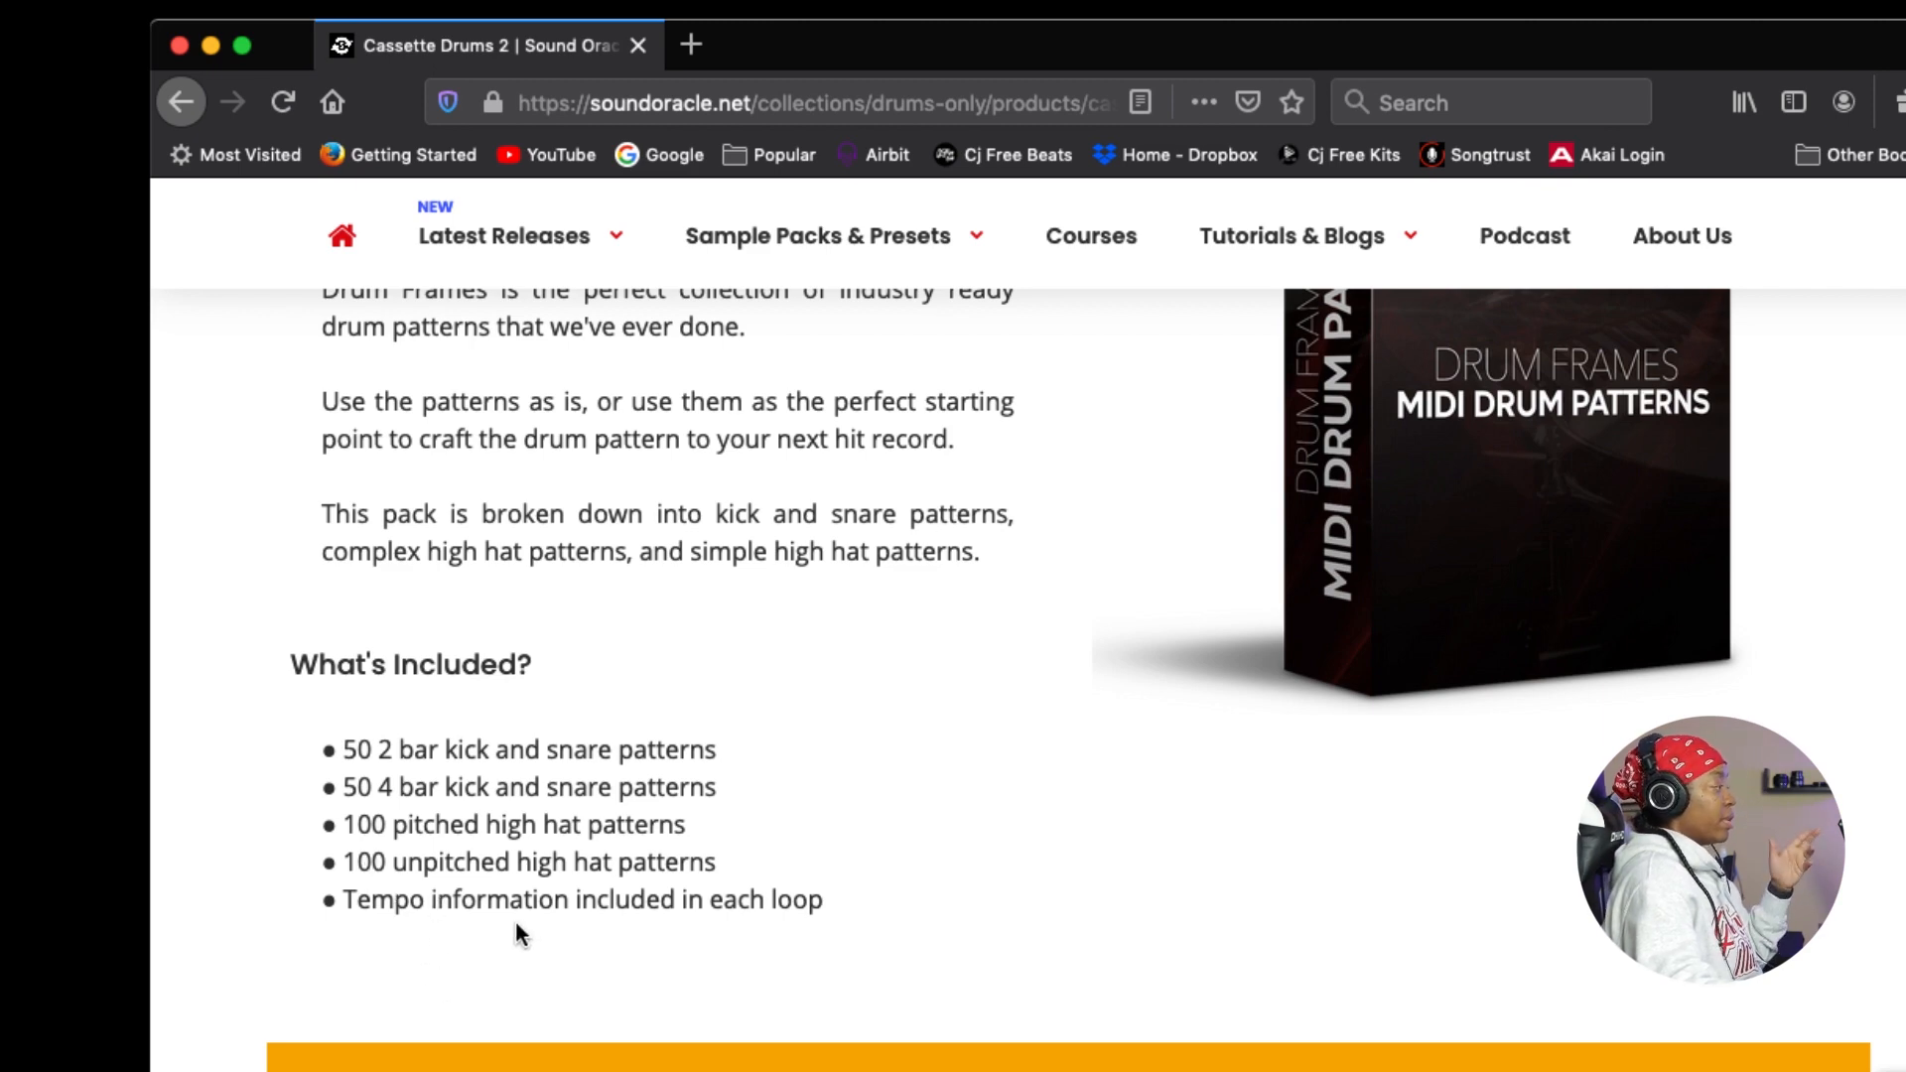
scroll(779, 901, "down", 5)
scroll(776, 903, "down", 5)
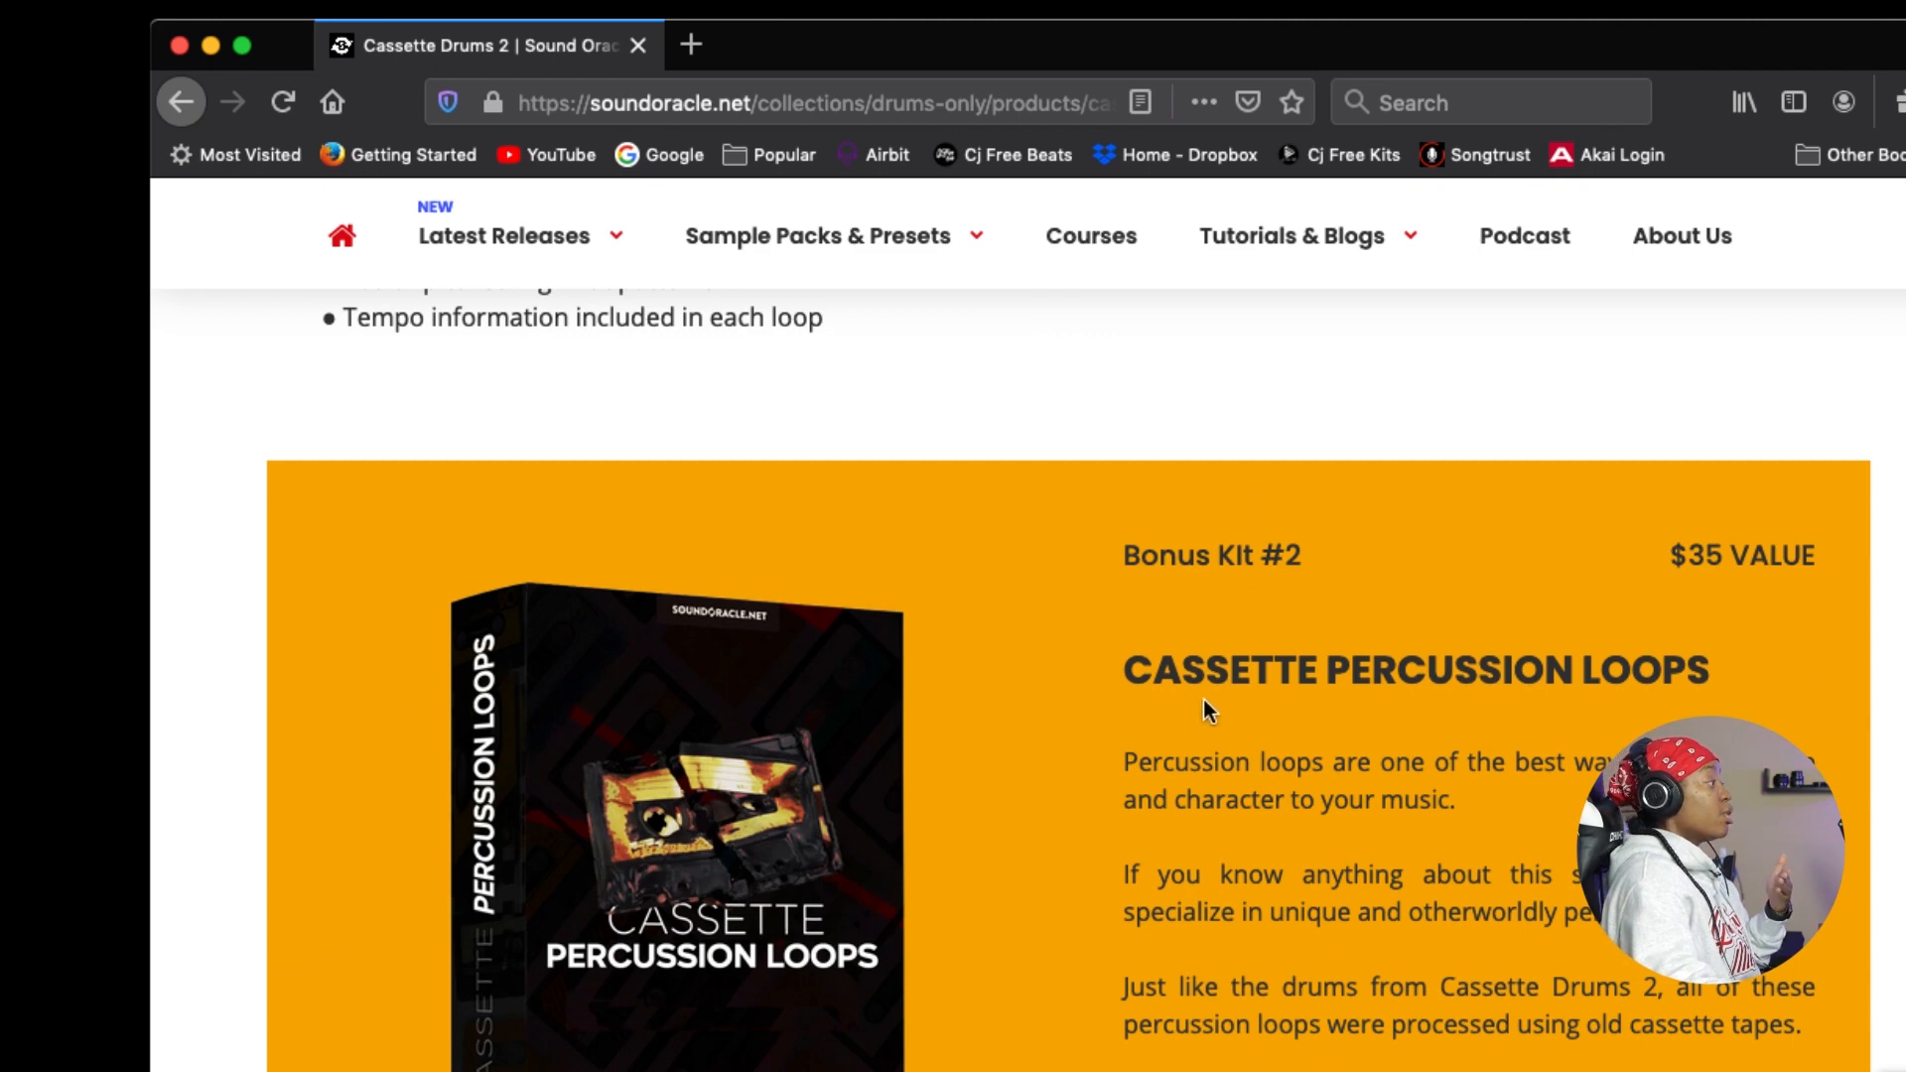
scroll(1205, 701, "down", 5)
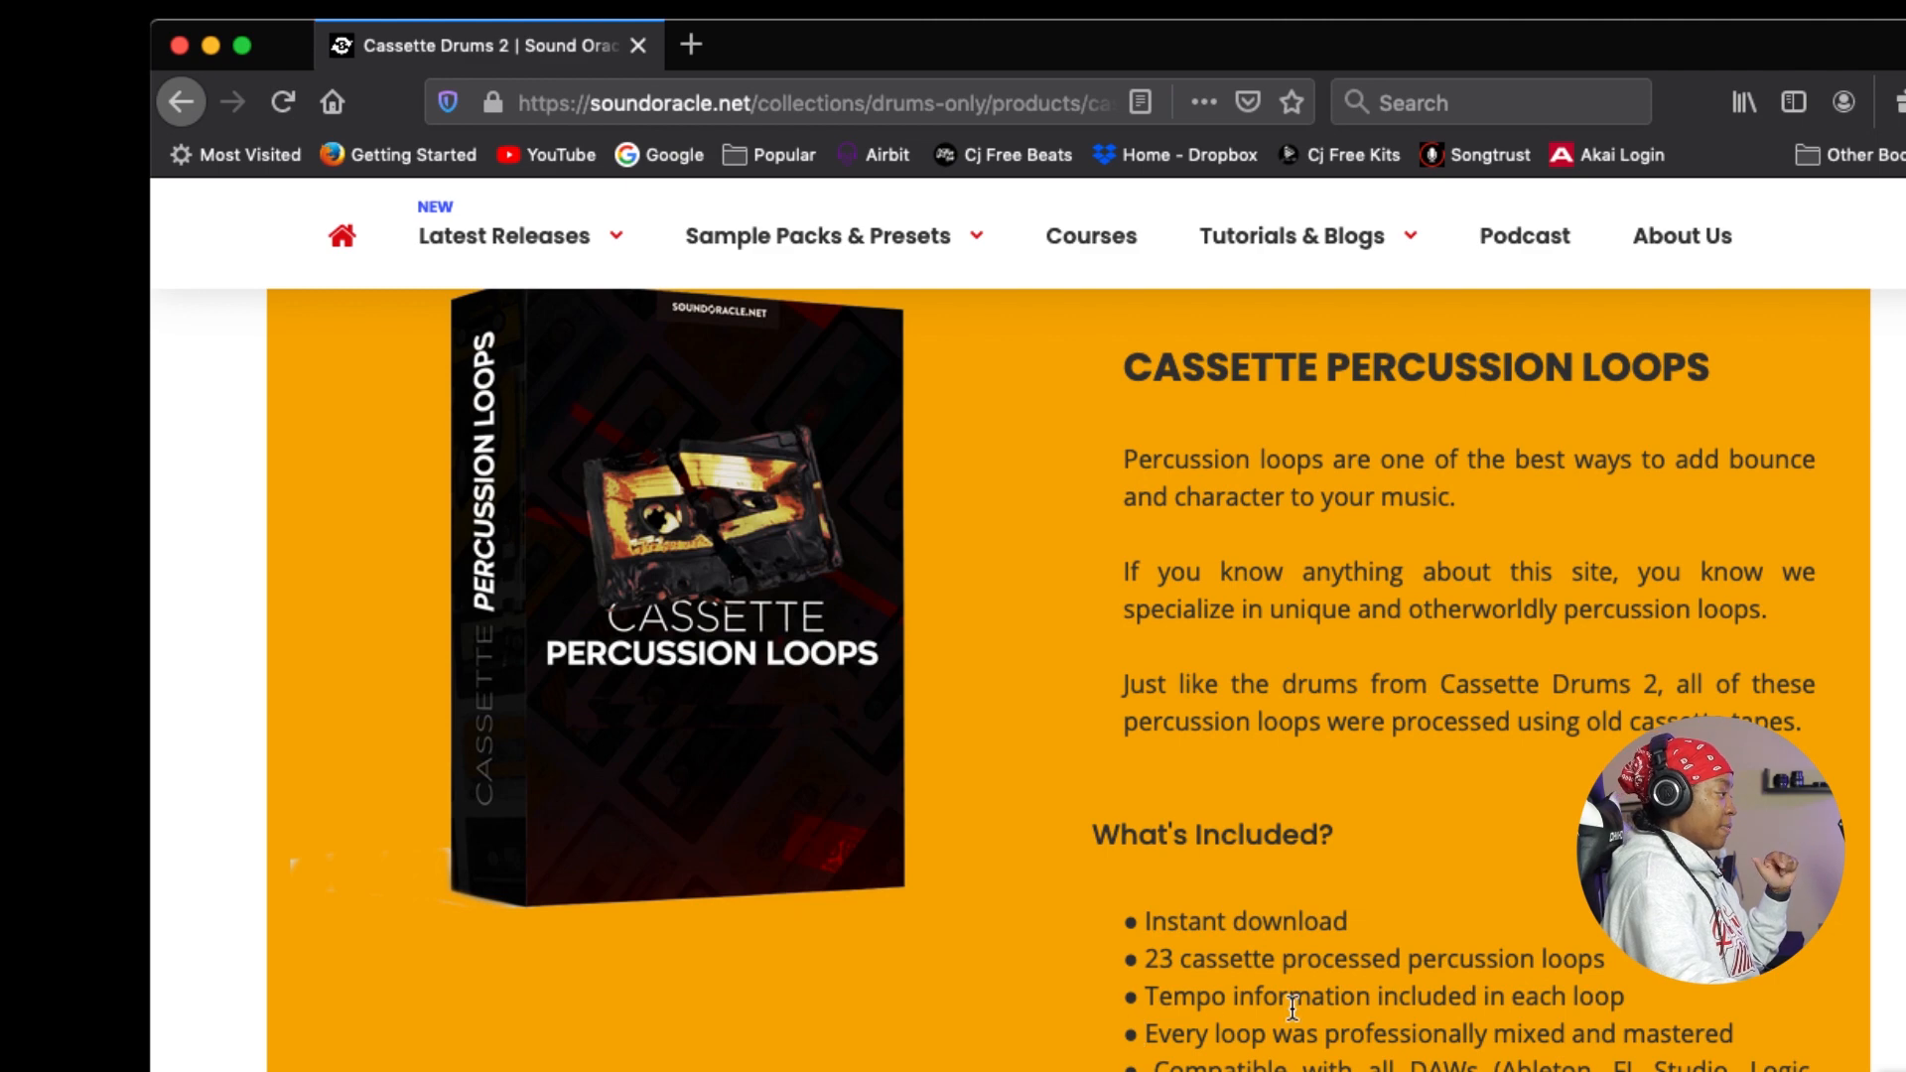
scroll(1292, 1008, "down", 6)
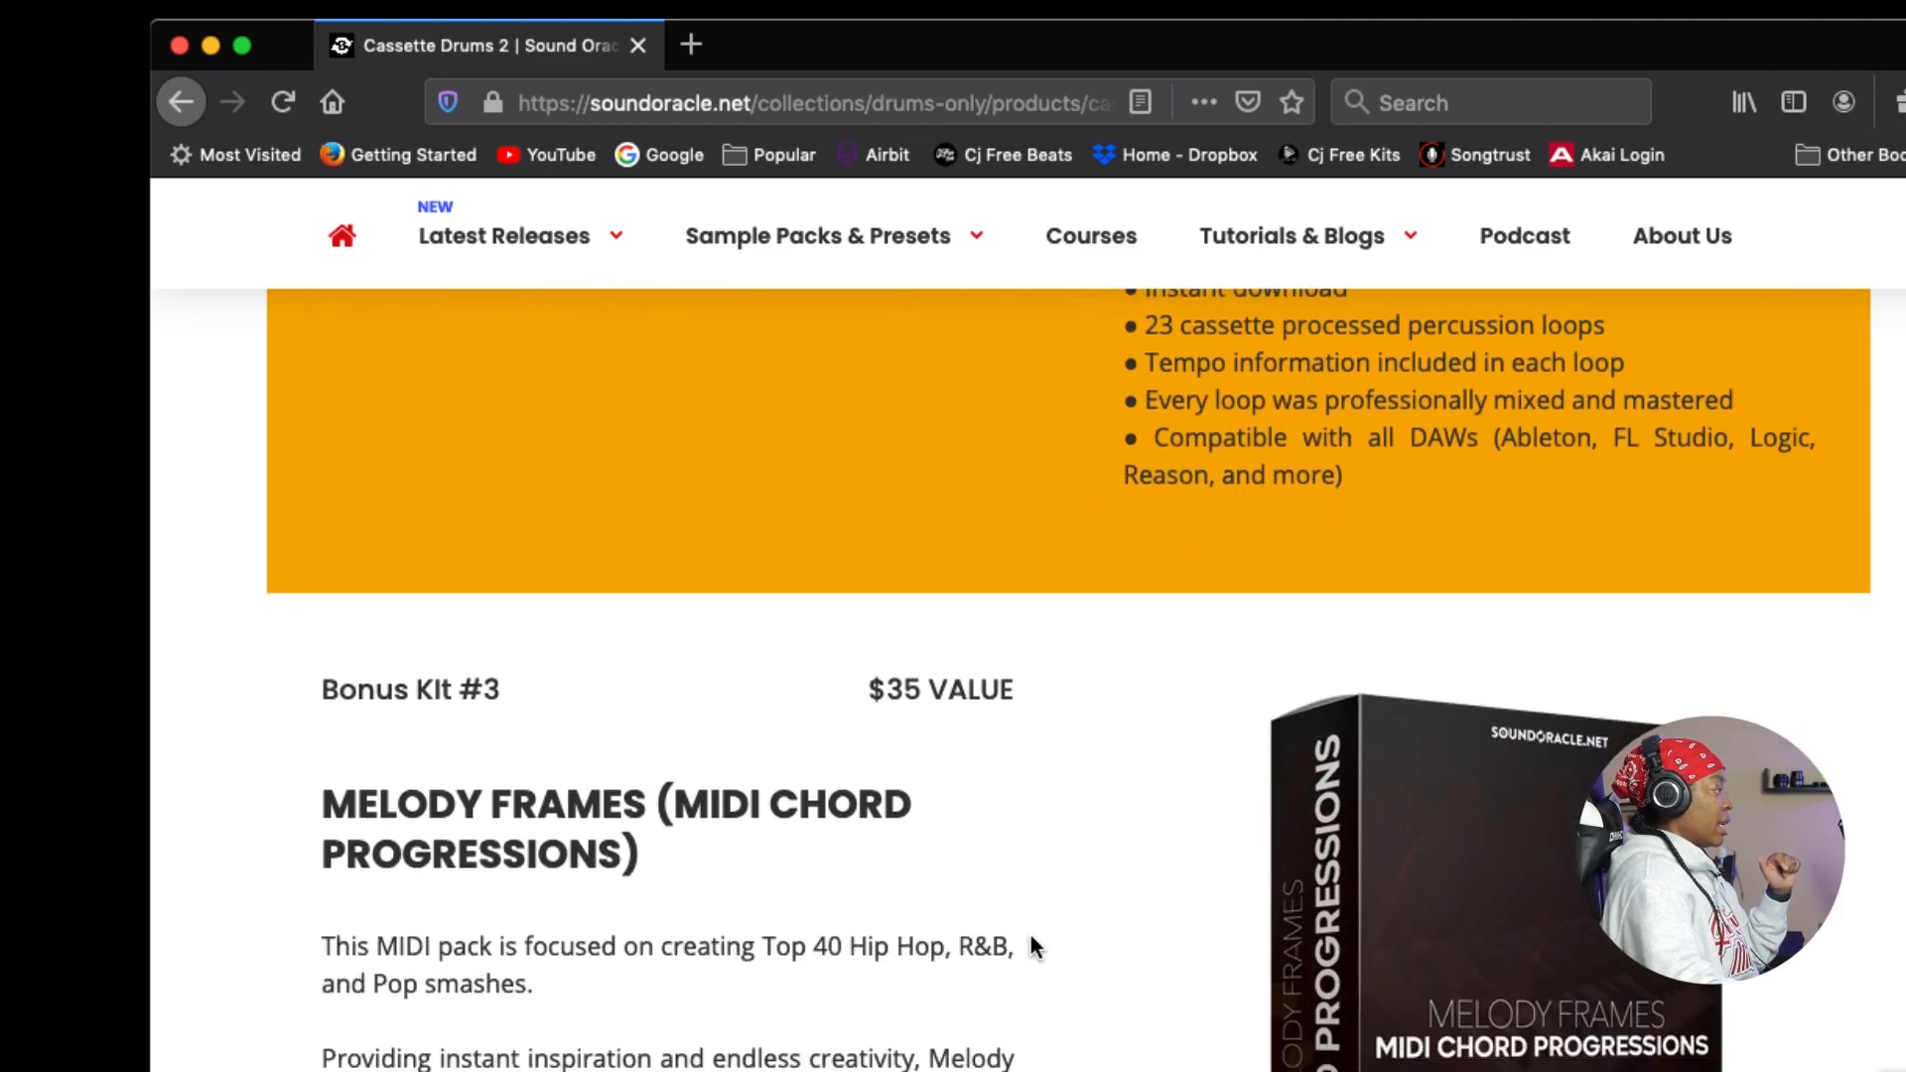
scroll(1031, 945, "down", 3)
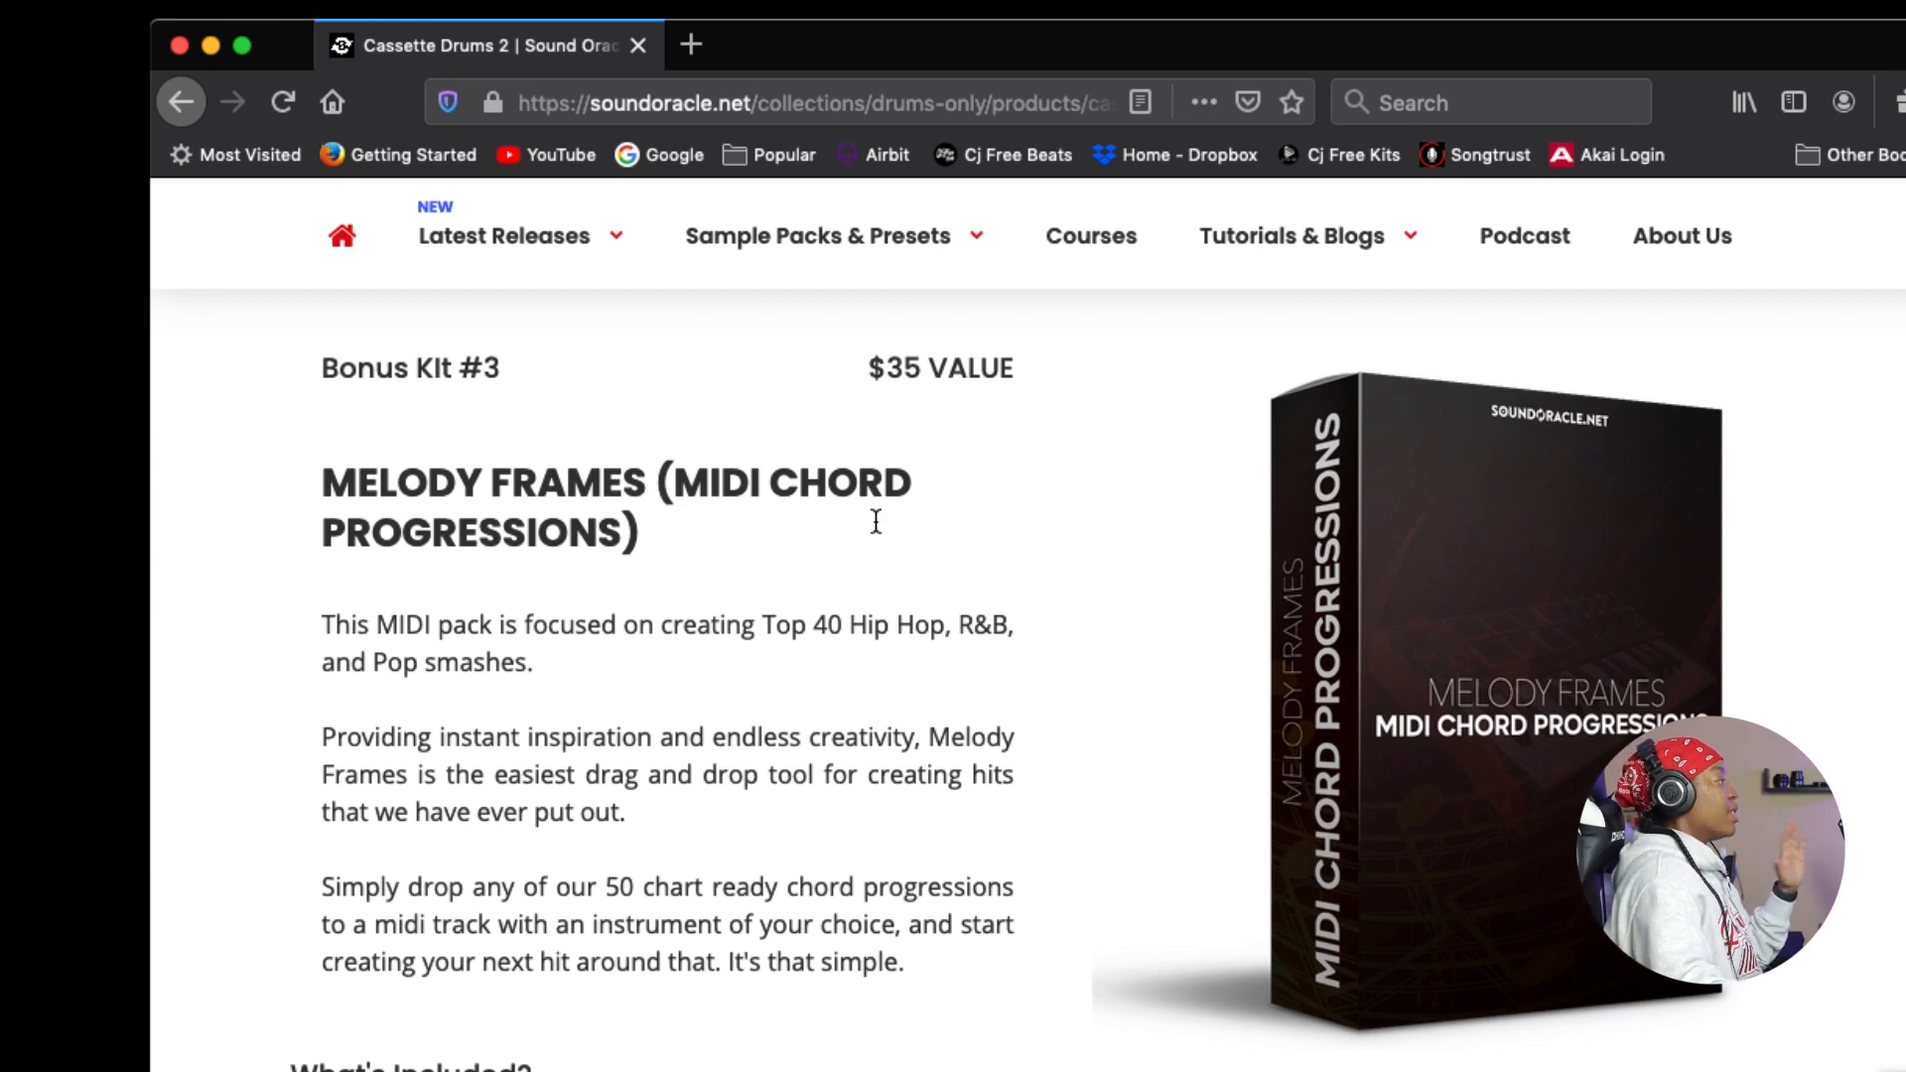
scroll(790, 655, "down", 2)
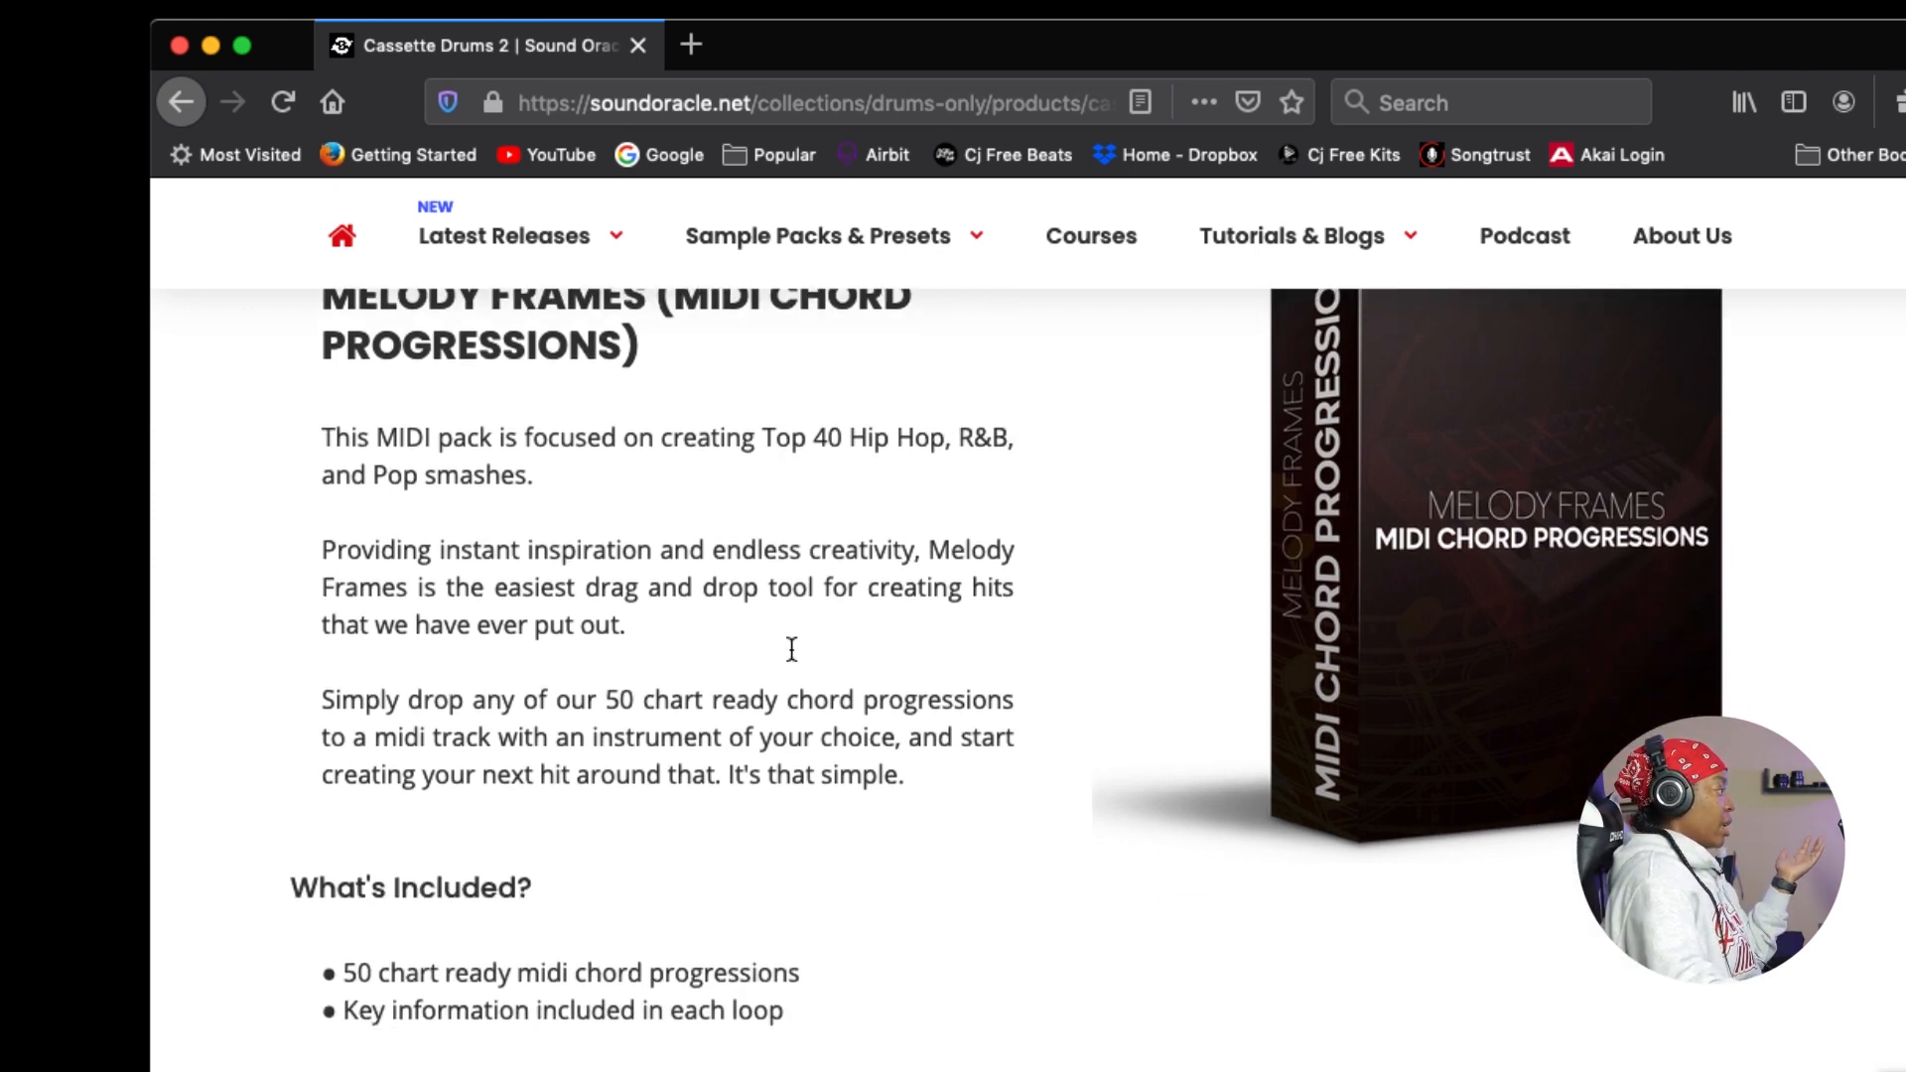
scroll(791, 649, "down", 3)
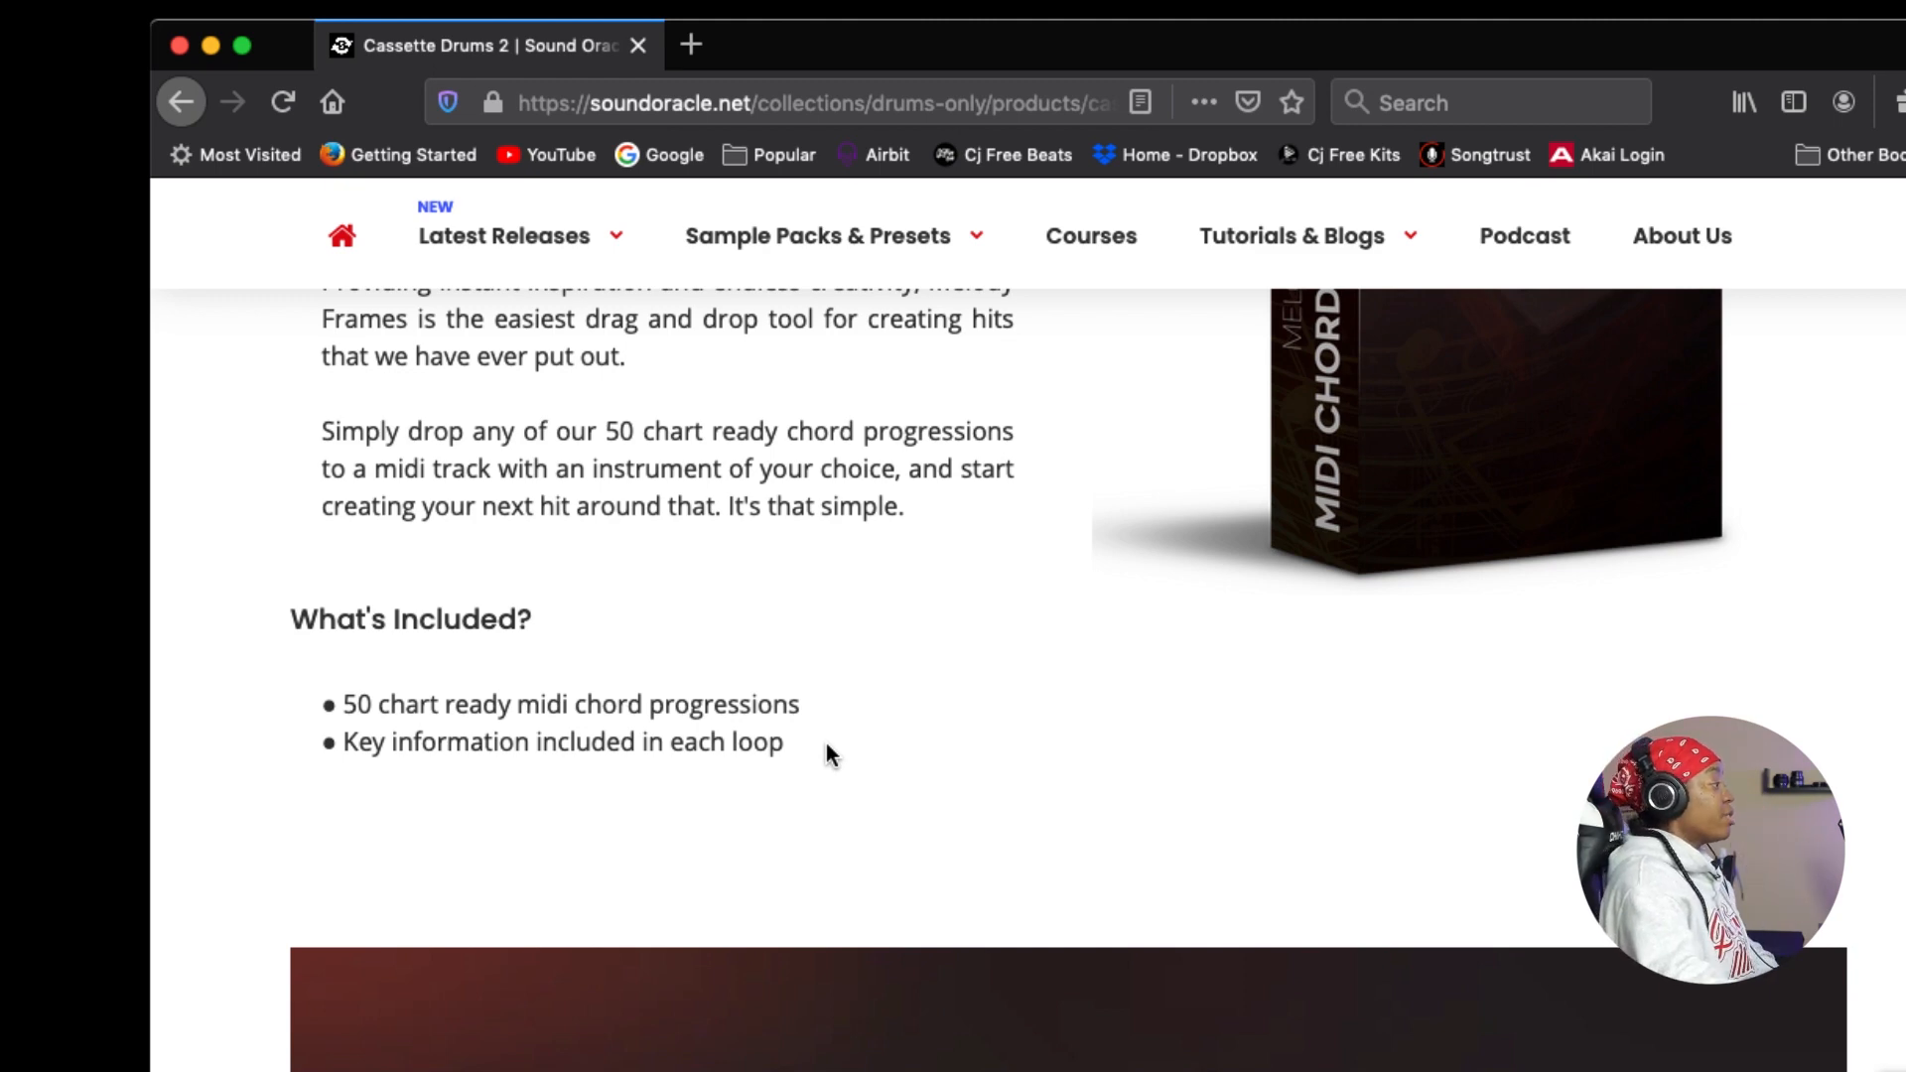
- Look over the feature highlights and the About SoundOracle section, and return to the product title and price
scroll(826, 744, "down", 10)
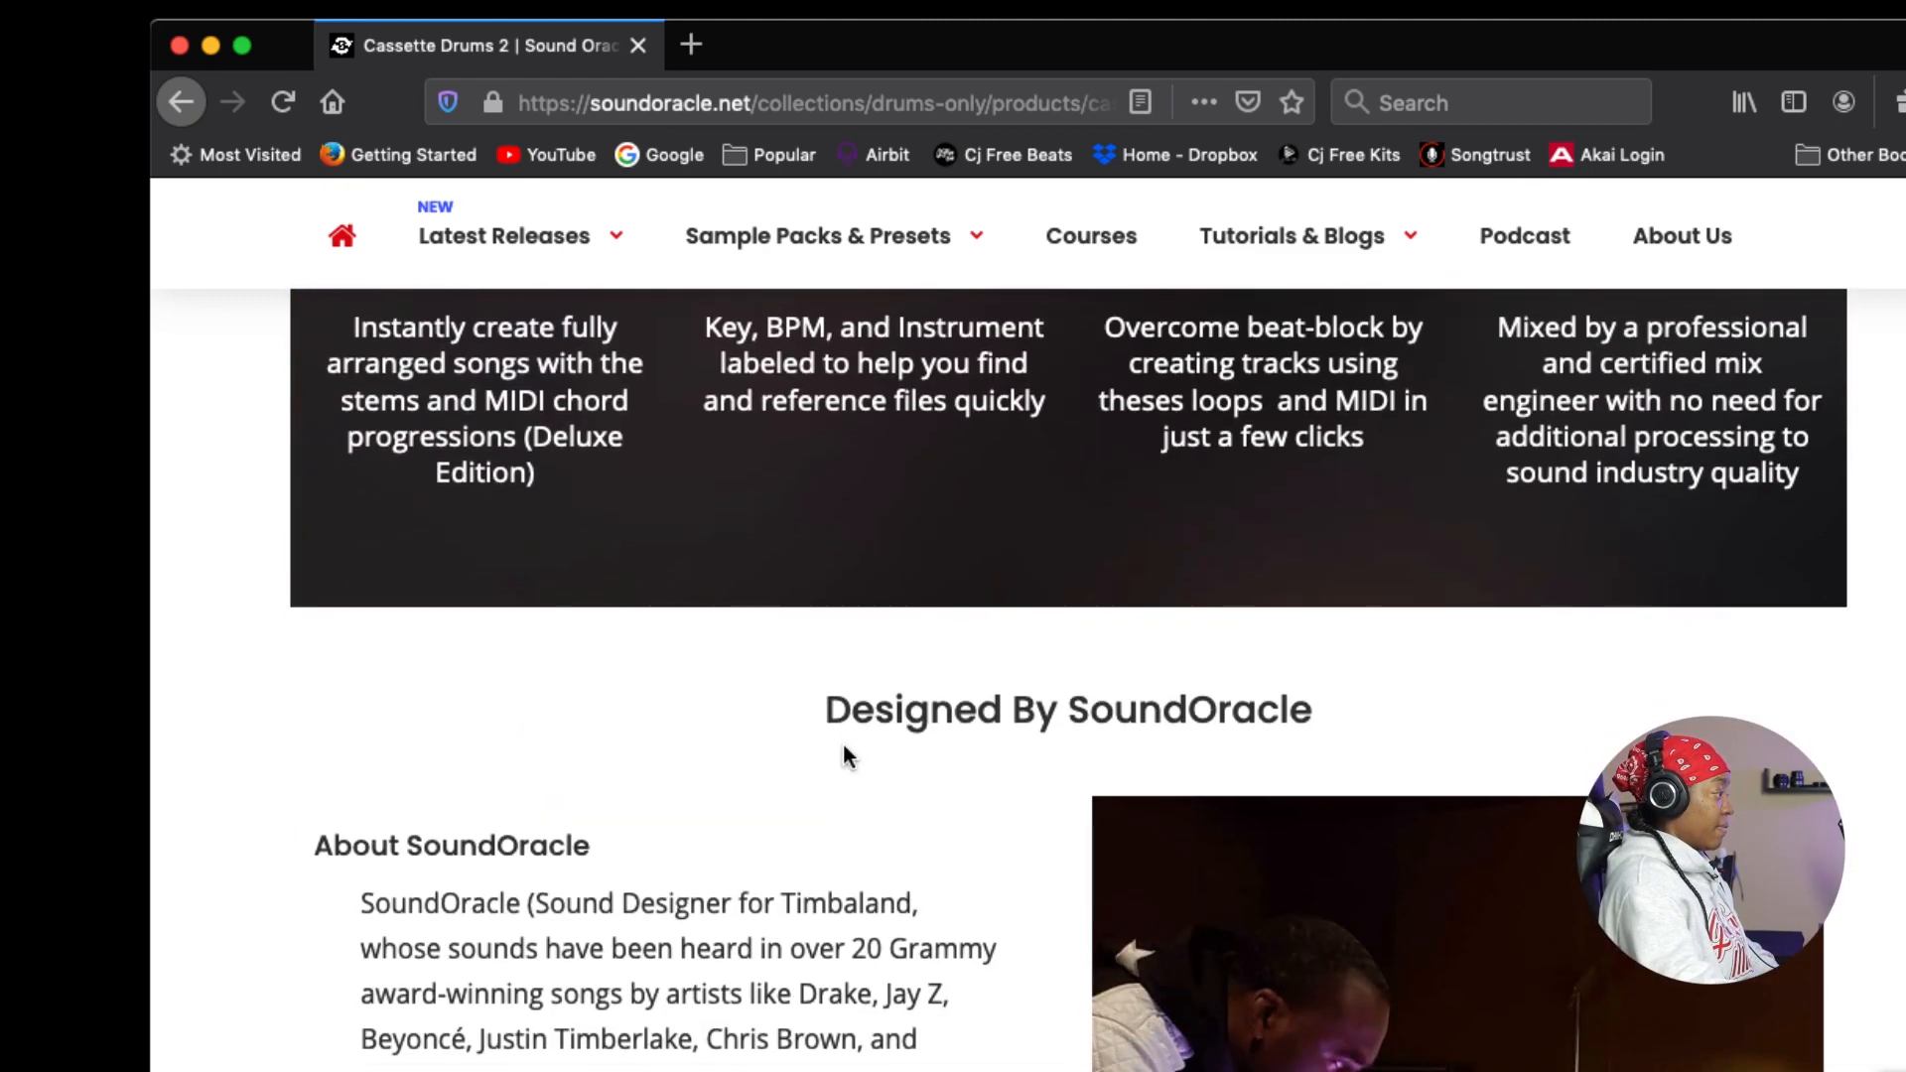
scroll(843, 746, "down", 4)
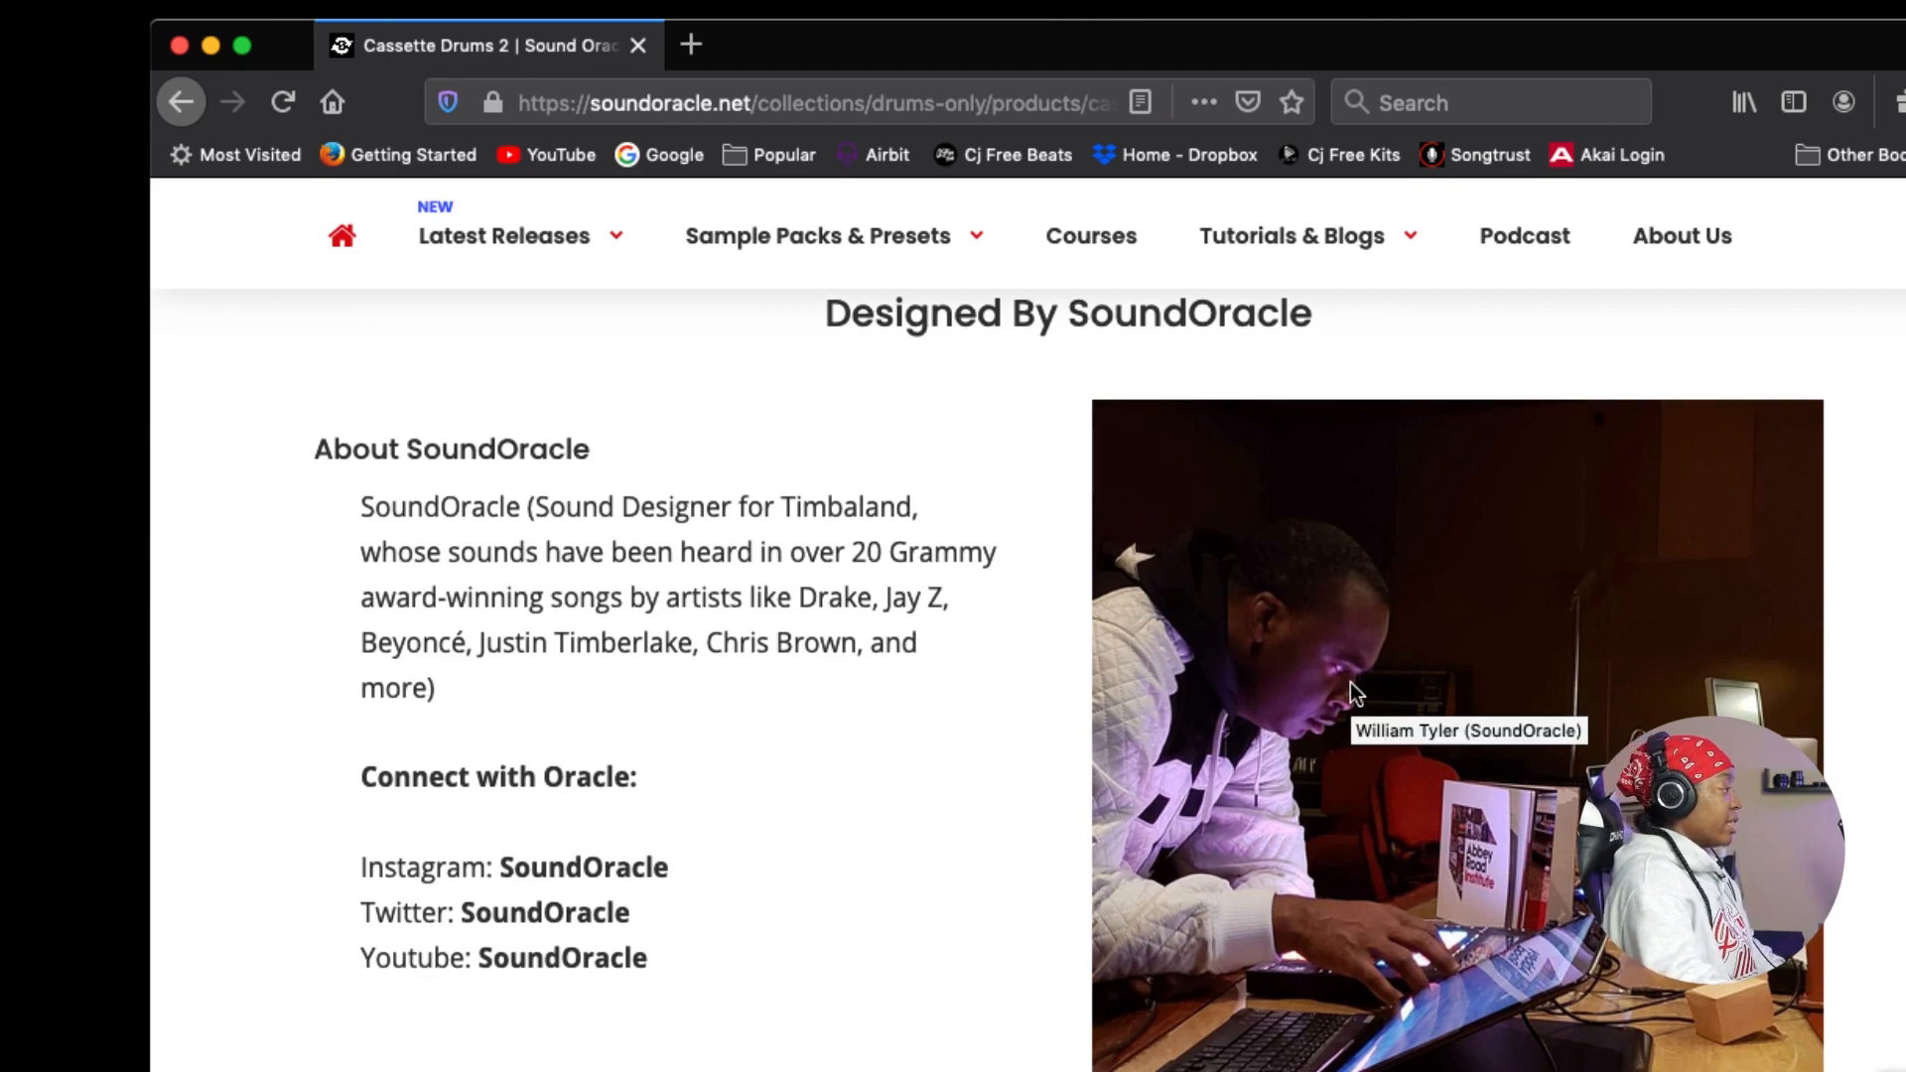
scroll(1057, 616, "up", 15)
scroll(1057, 615, "up", 15)
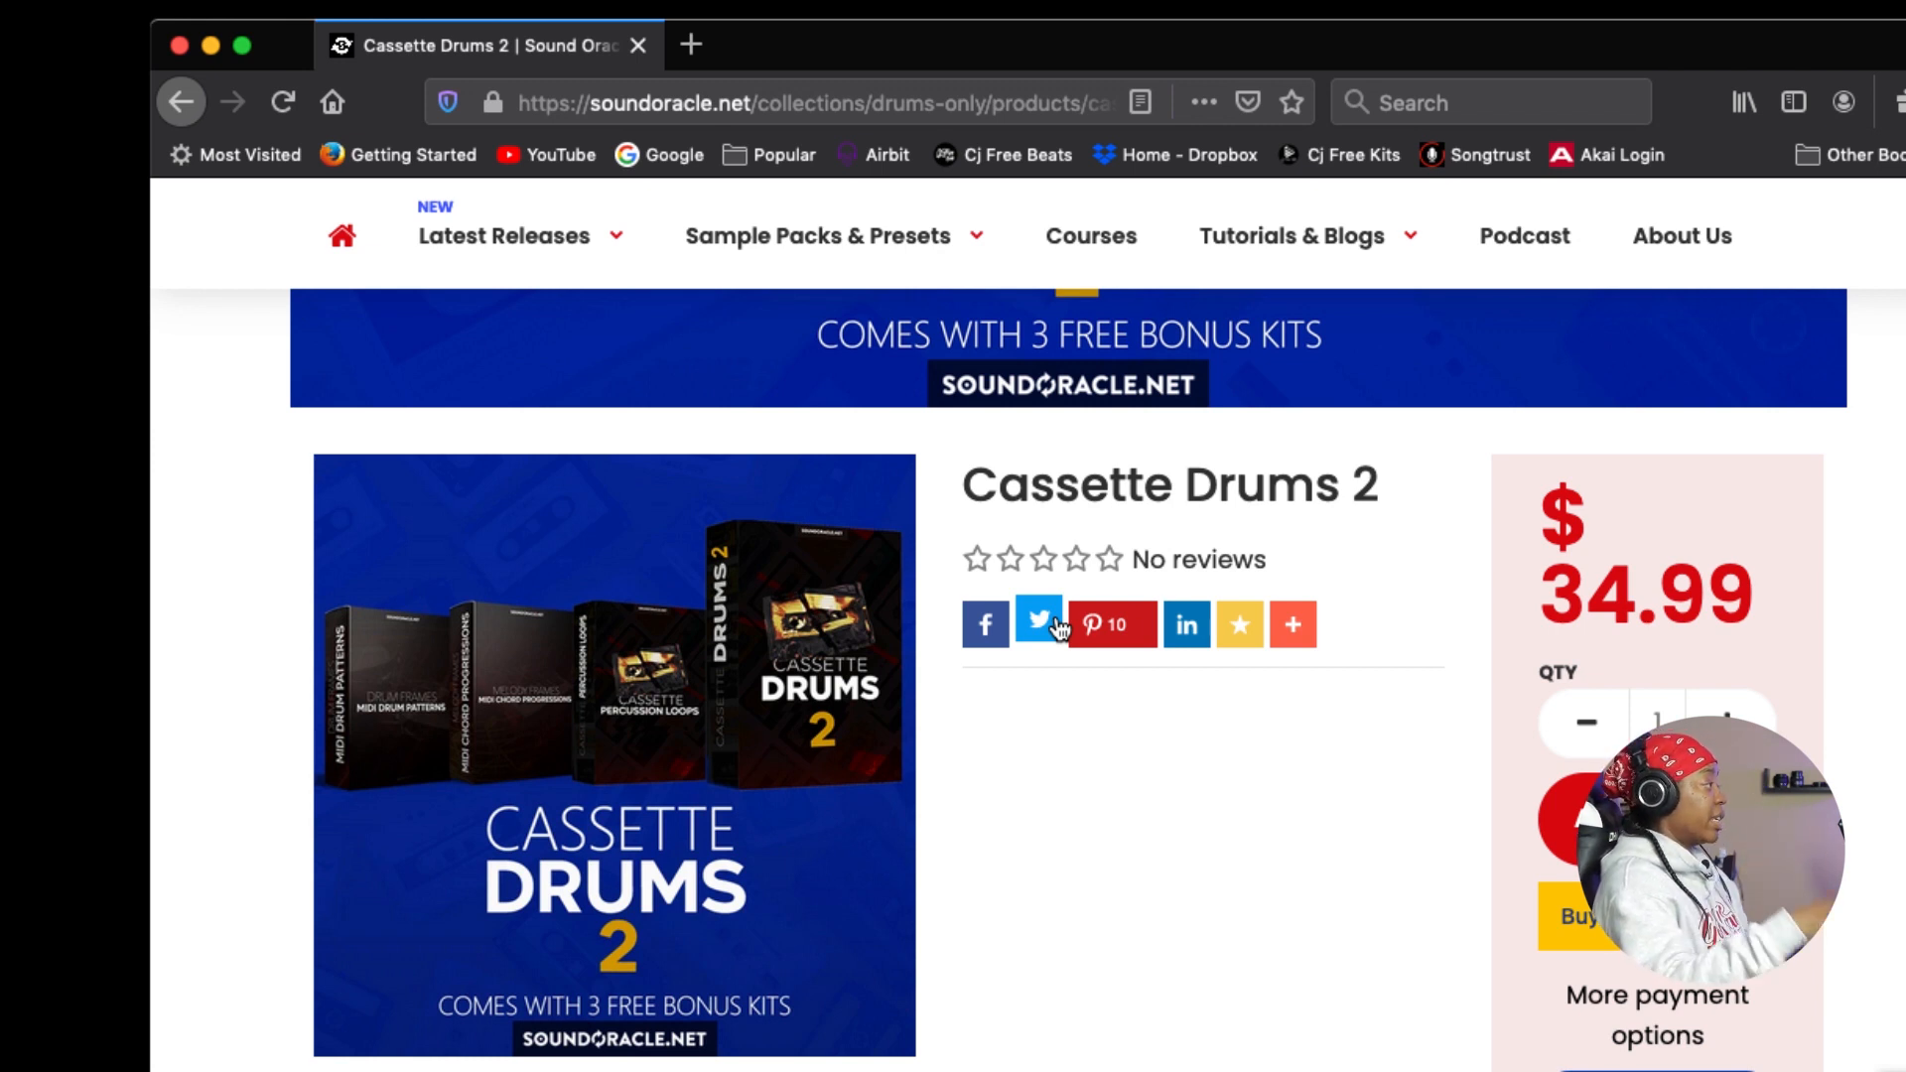
- Switch from the browser to Studio One and expand the Cassette Drums 2 folder among the pack's files
left_click(209, 45)
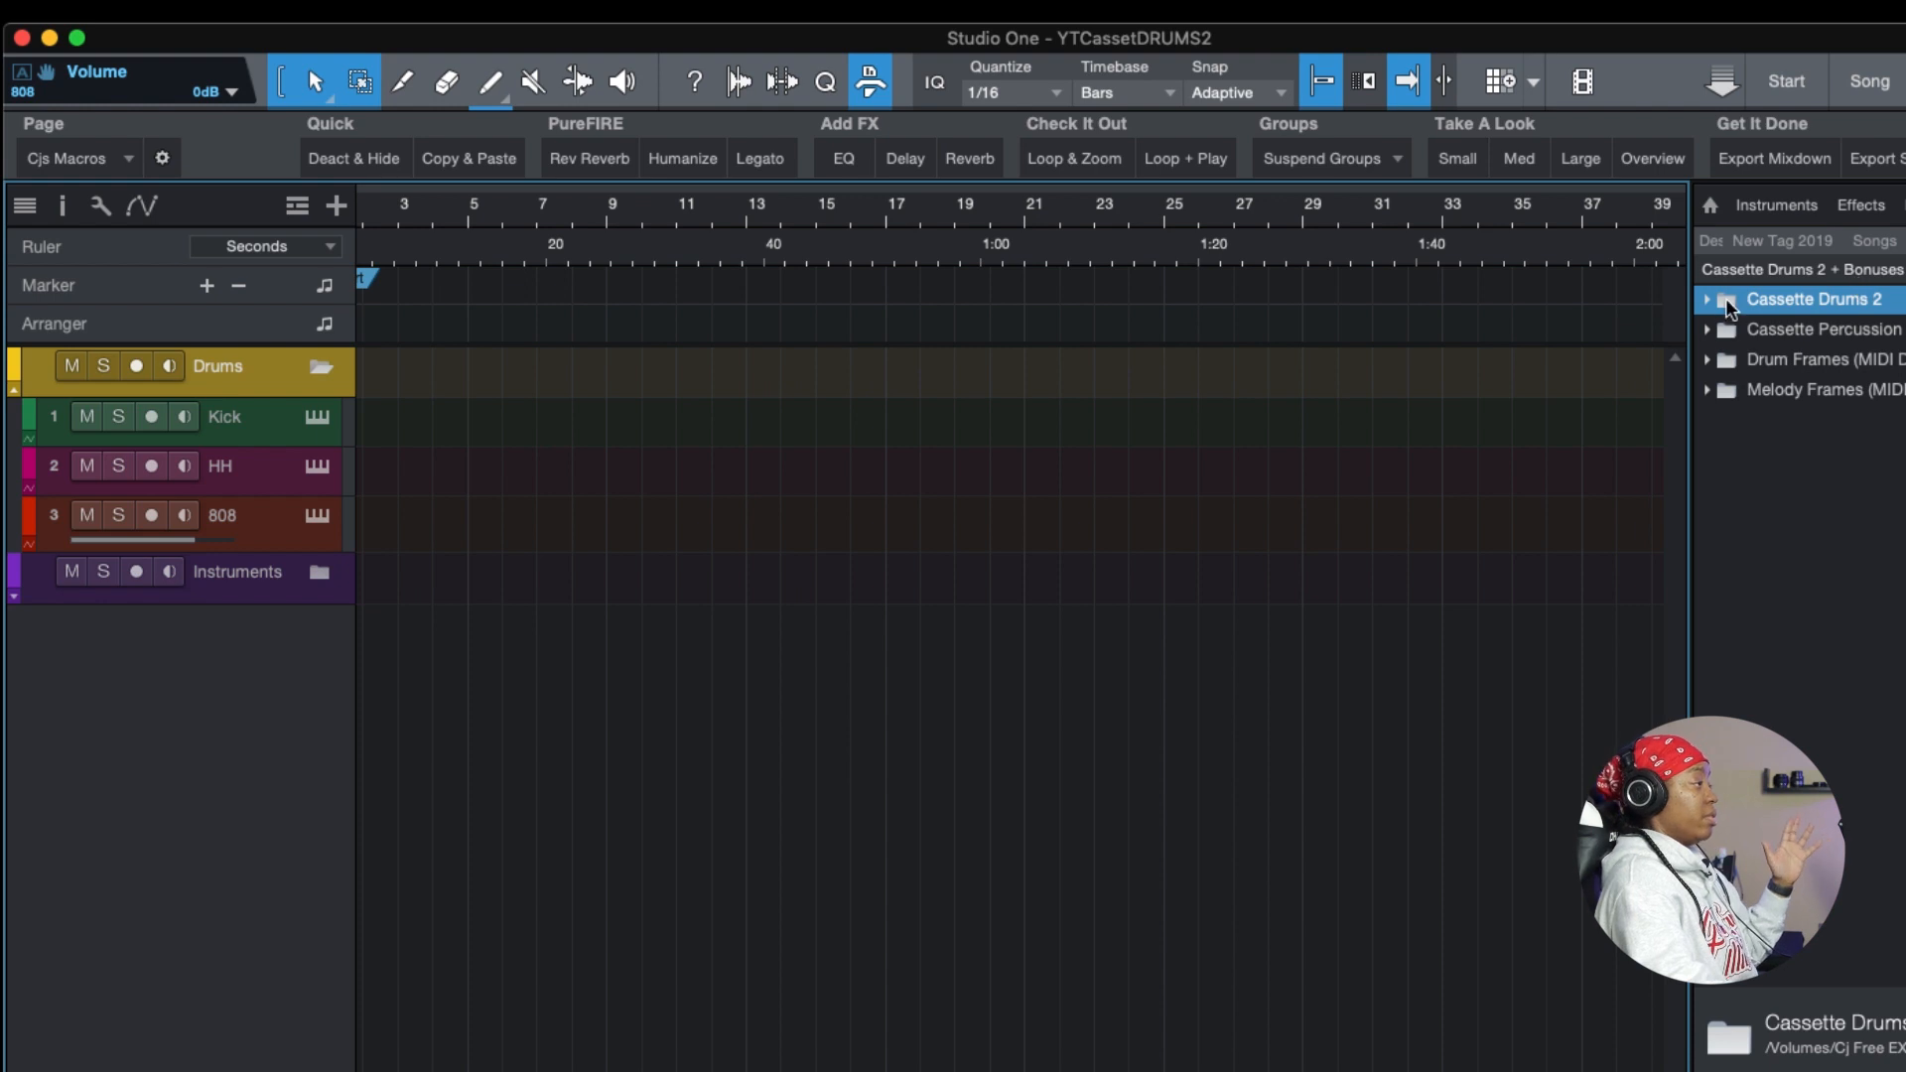
left_click(1708, 301)
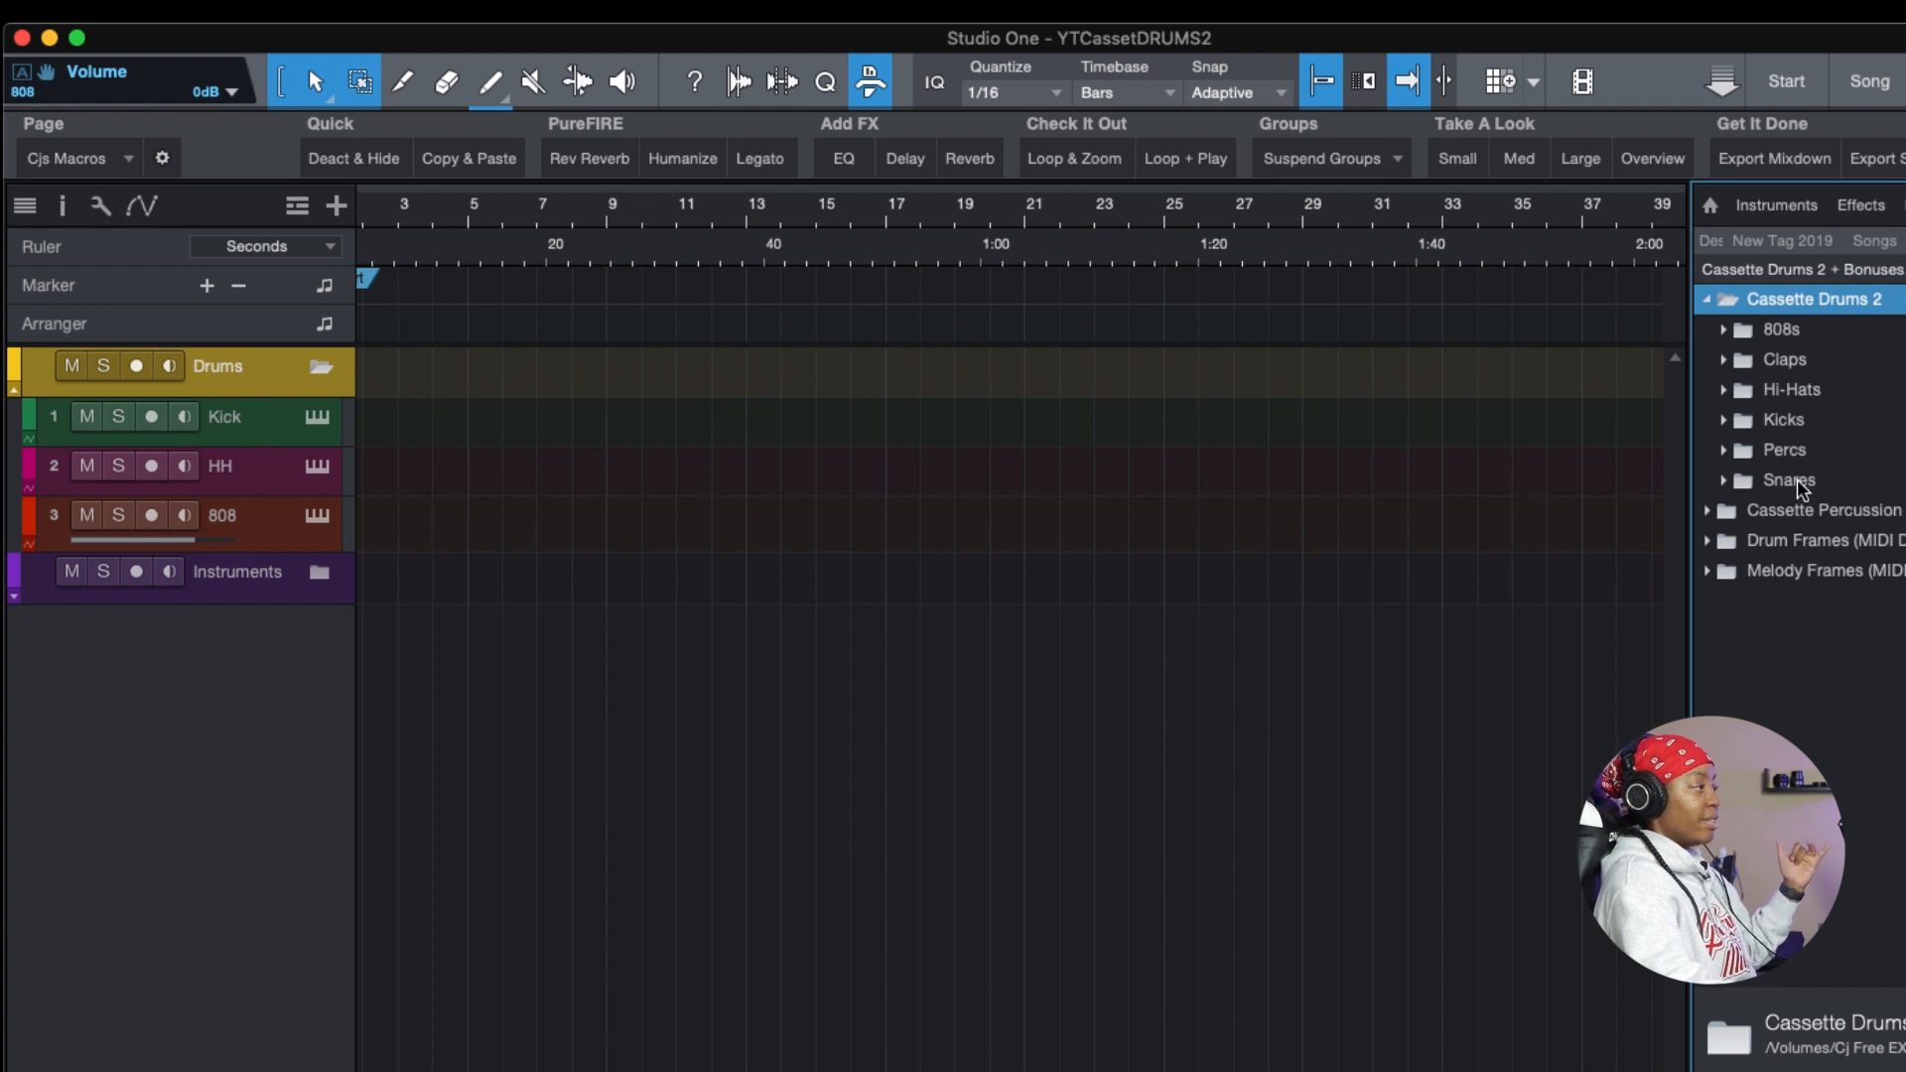
- Look through the percussion loops in the Cassette Percussion folder and collapse the folder again
left_click(1708, 510)
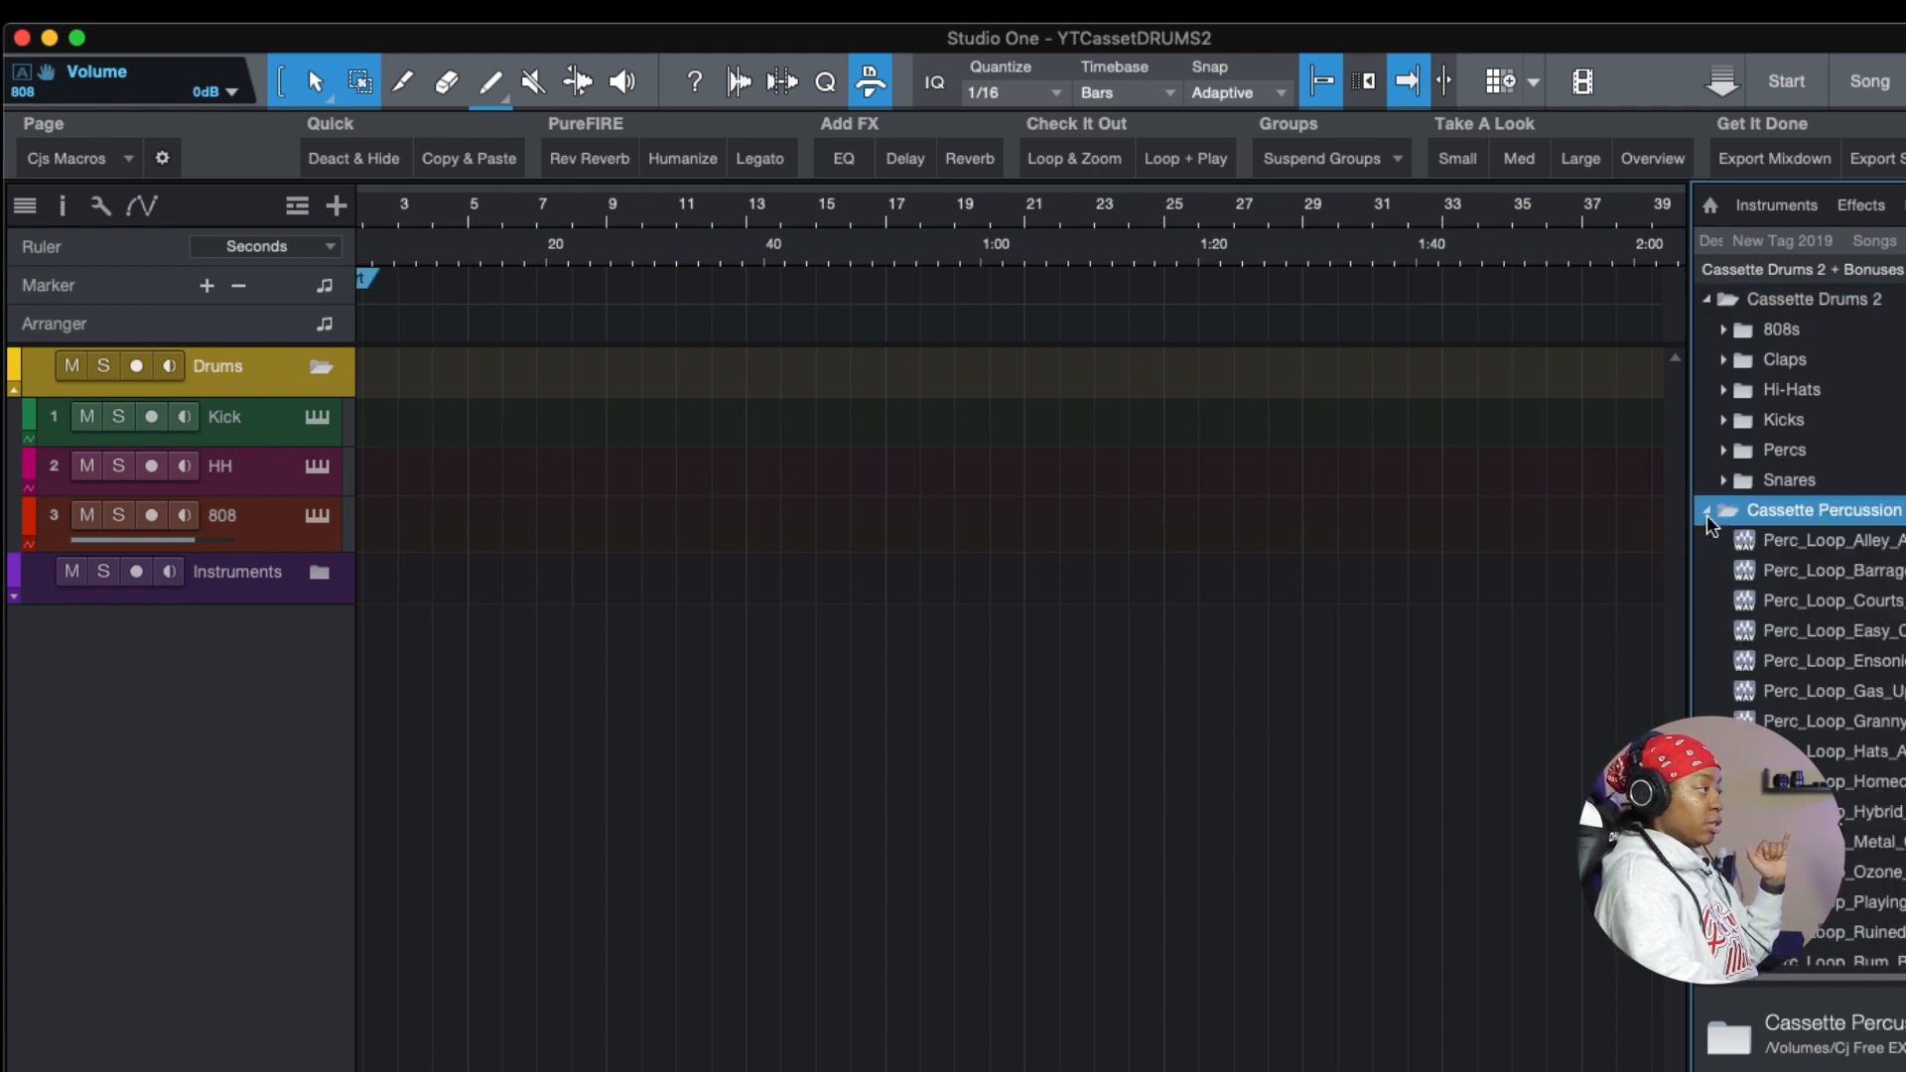
scroll(1886, 596, "down", 5)
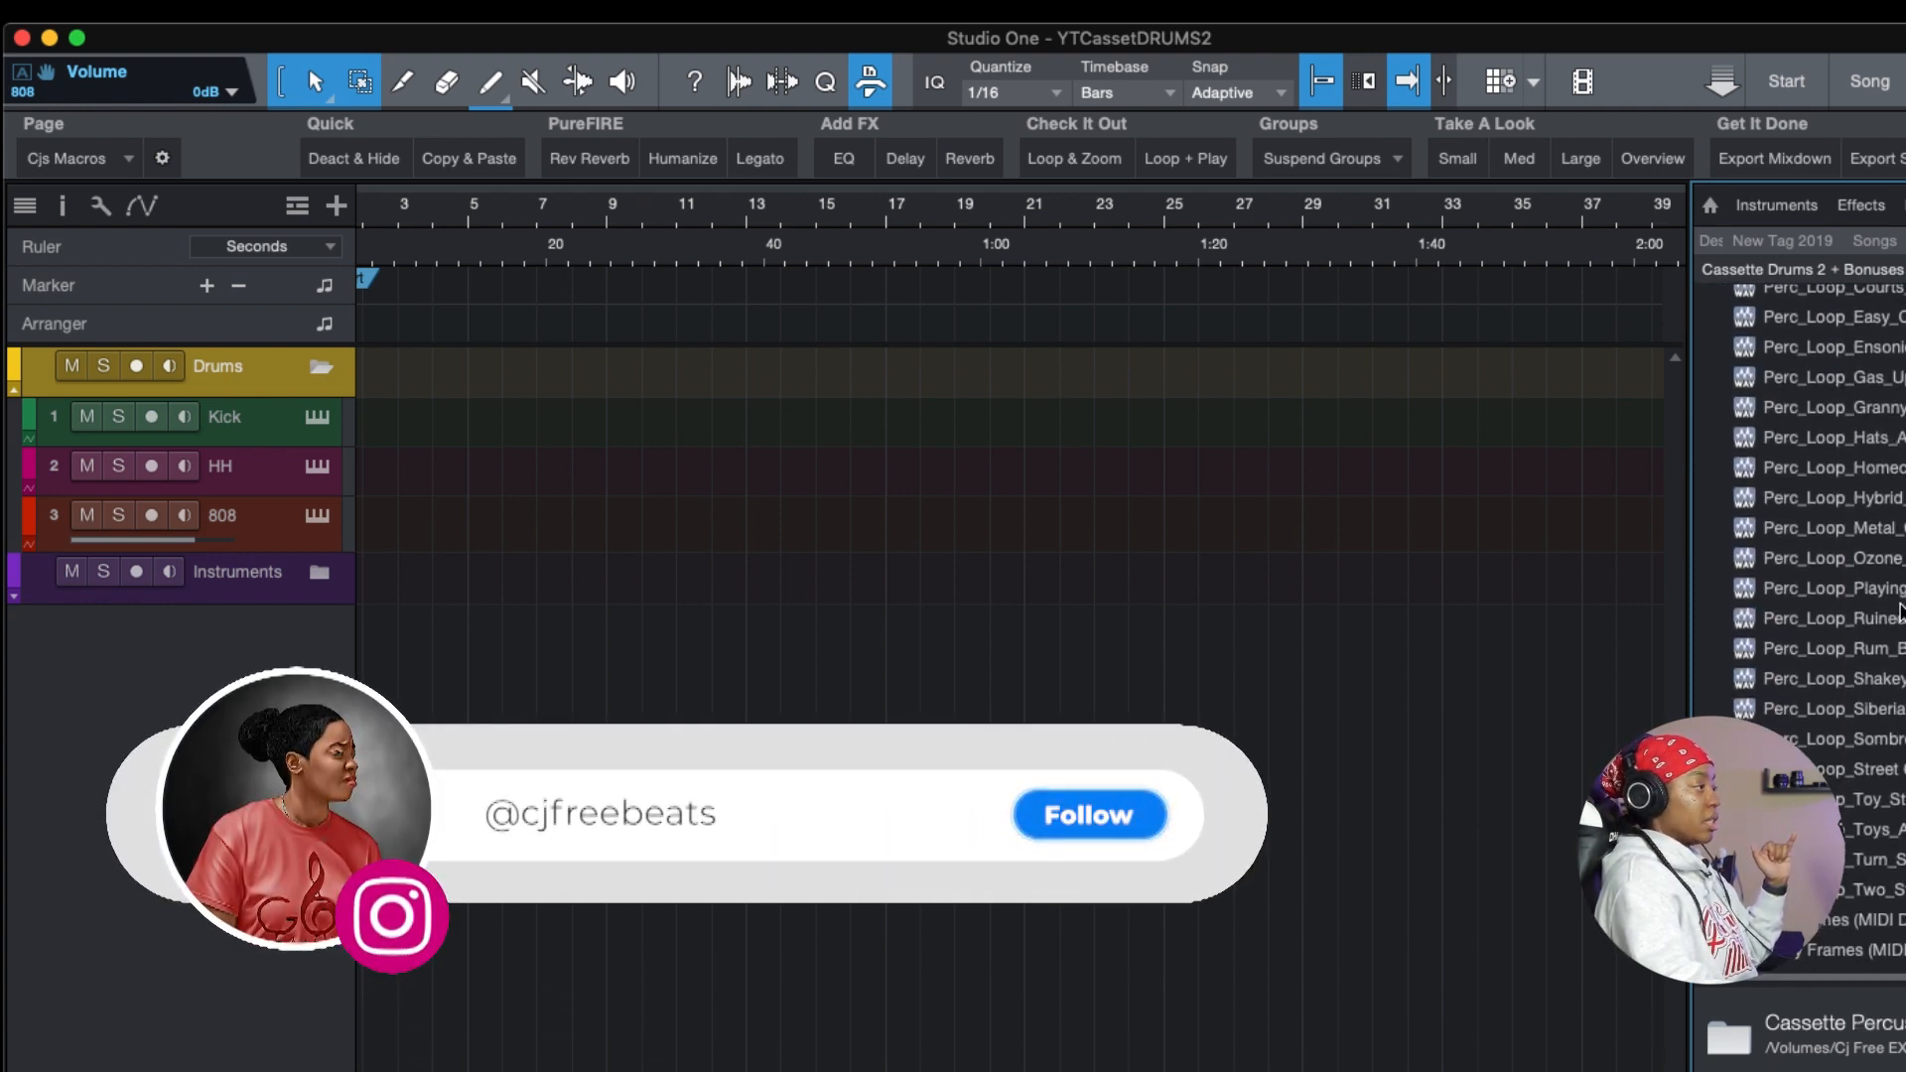
scroll(1886, 596, "up", 5)
double_click(1793, 512)
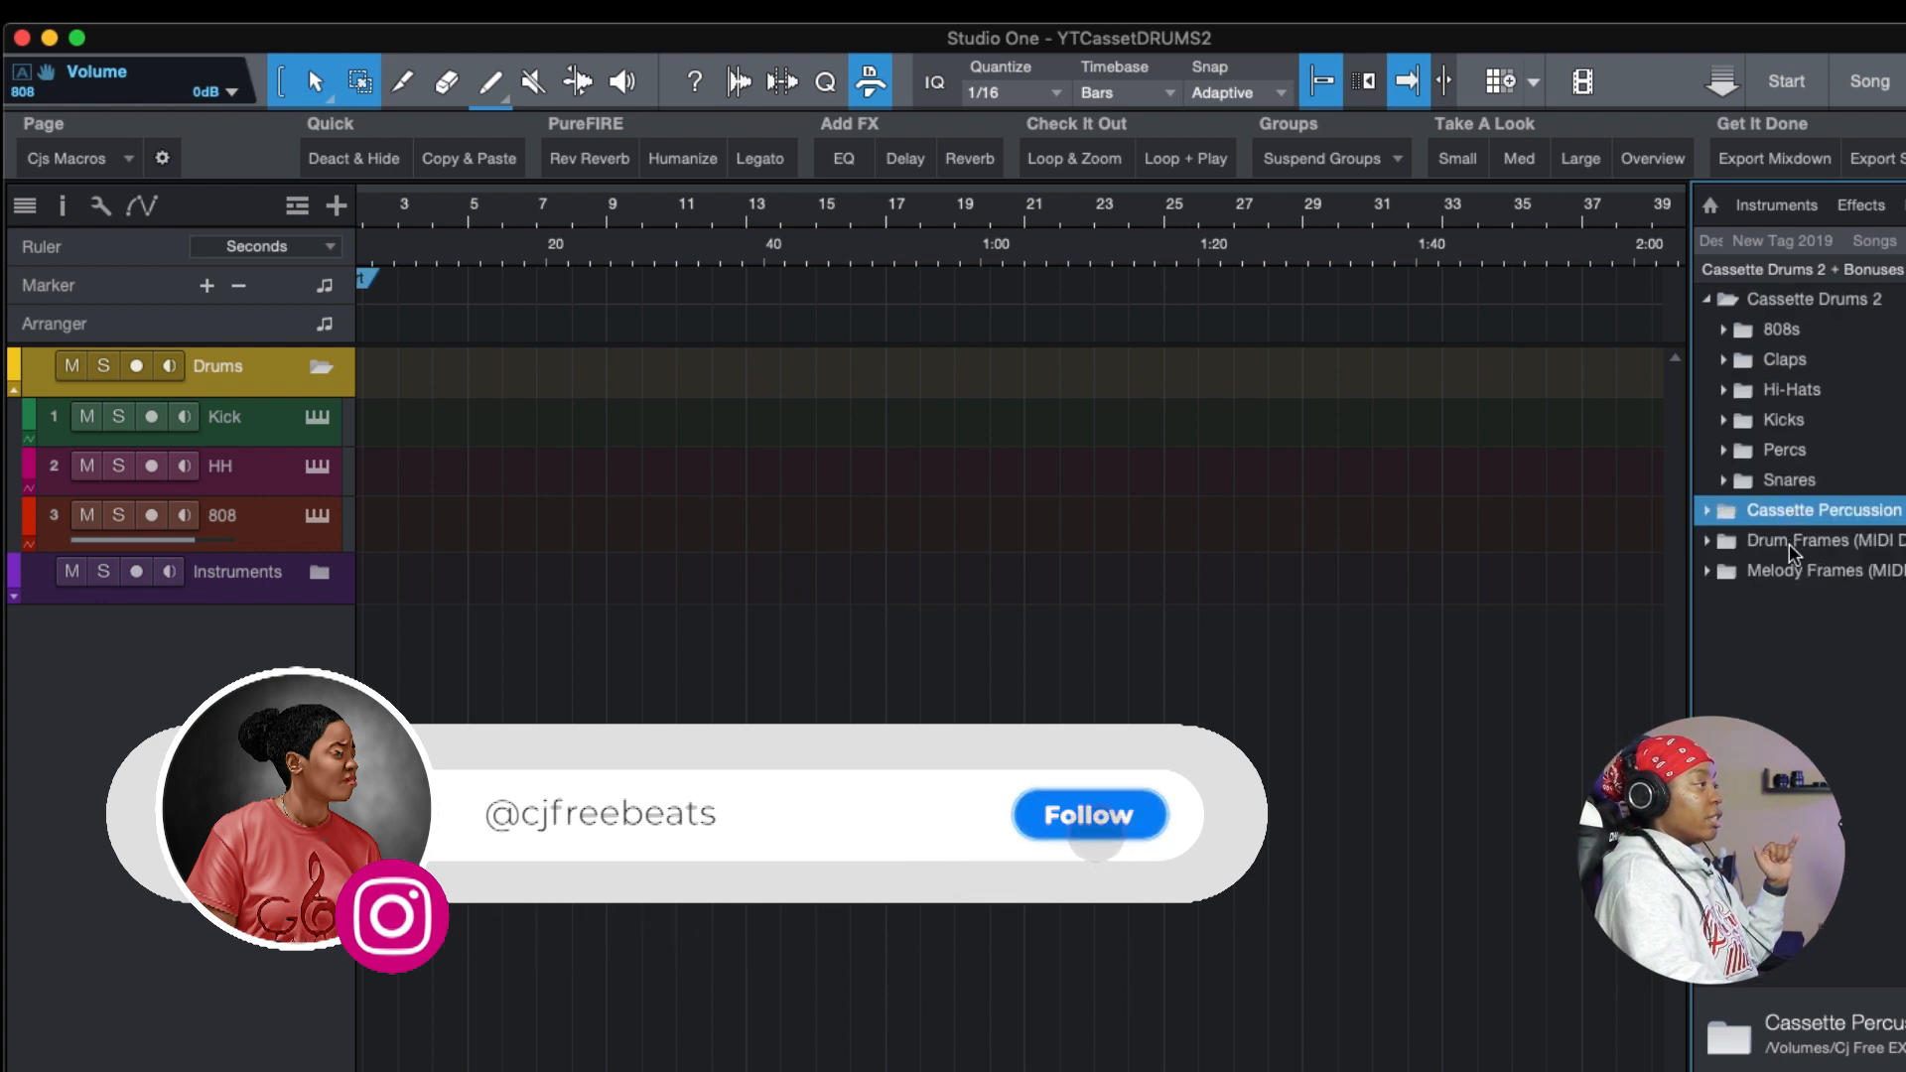
- Look through the HiHat_Patterns and Kick + Snare_Patterns subfolders of the Drum Frames folder and collapse the folder again
double_click(1789, 541)
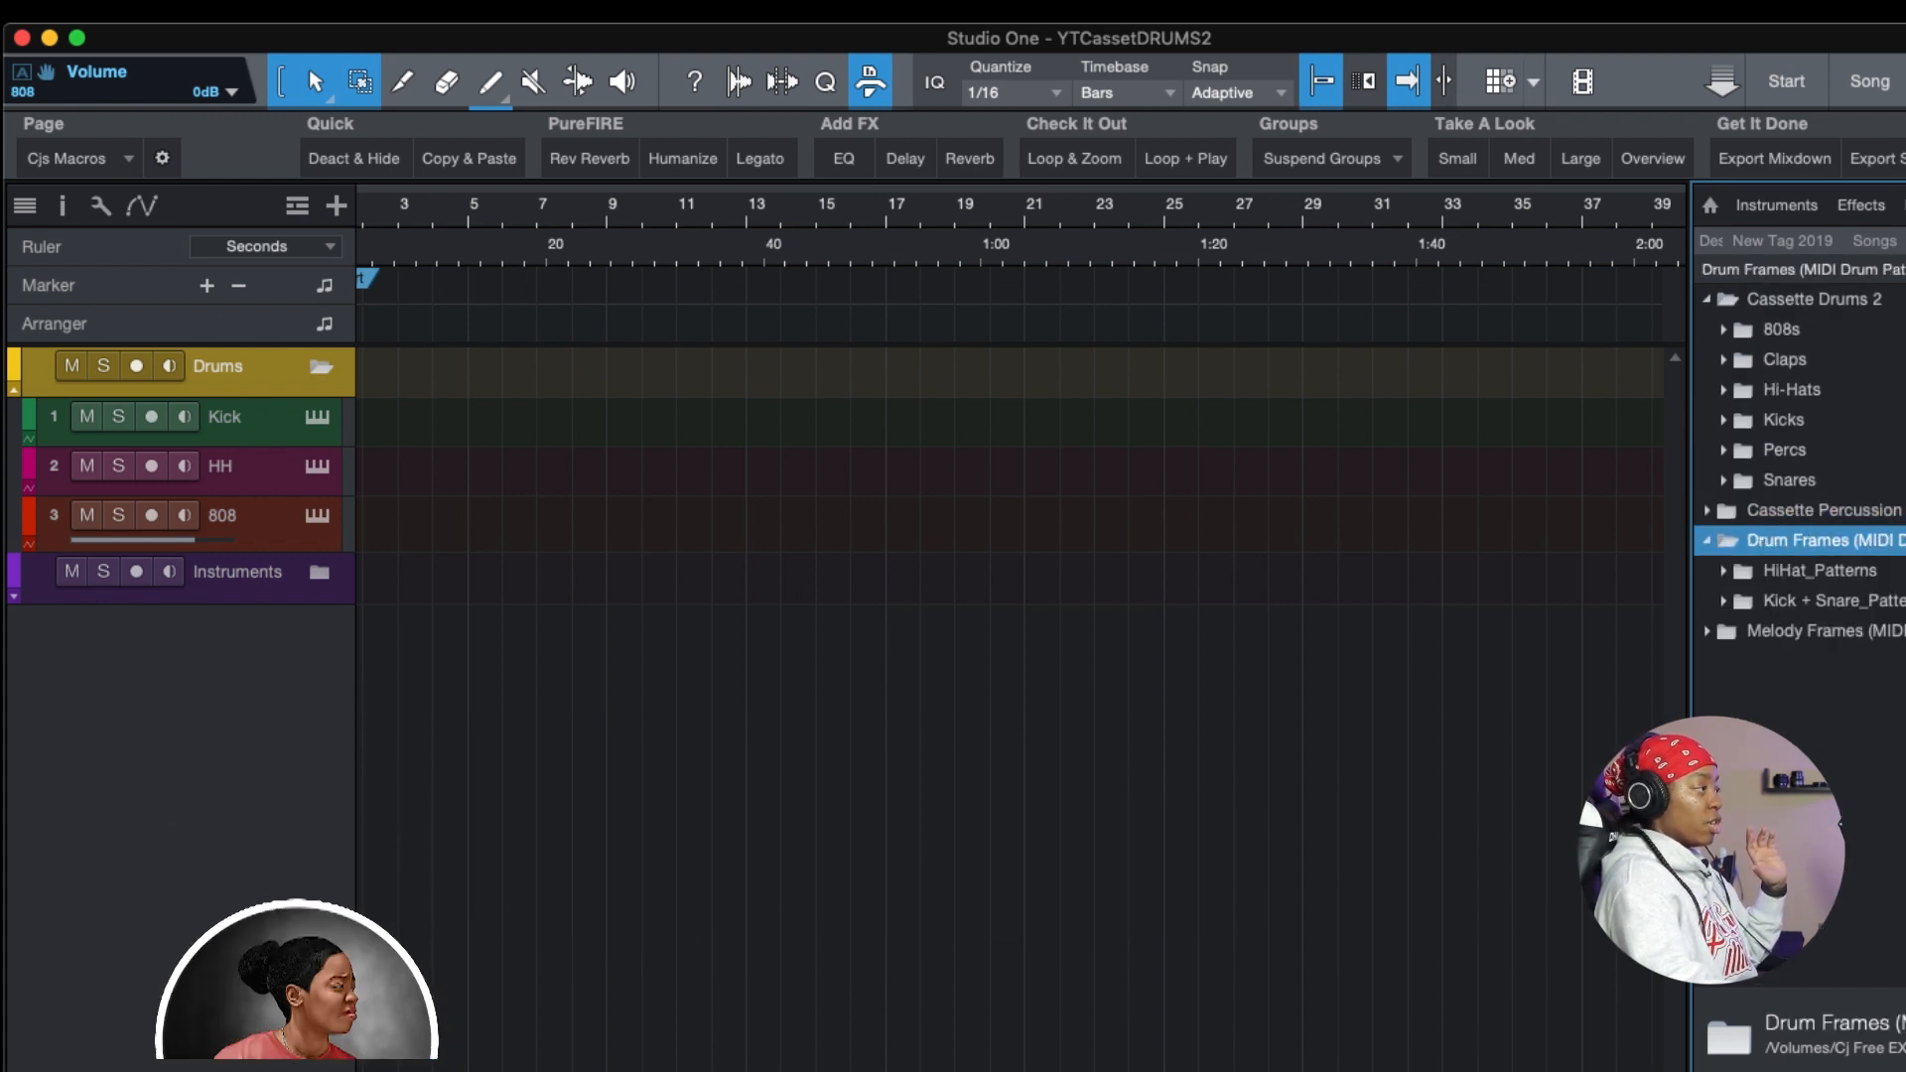
double_click(1733, 573)
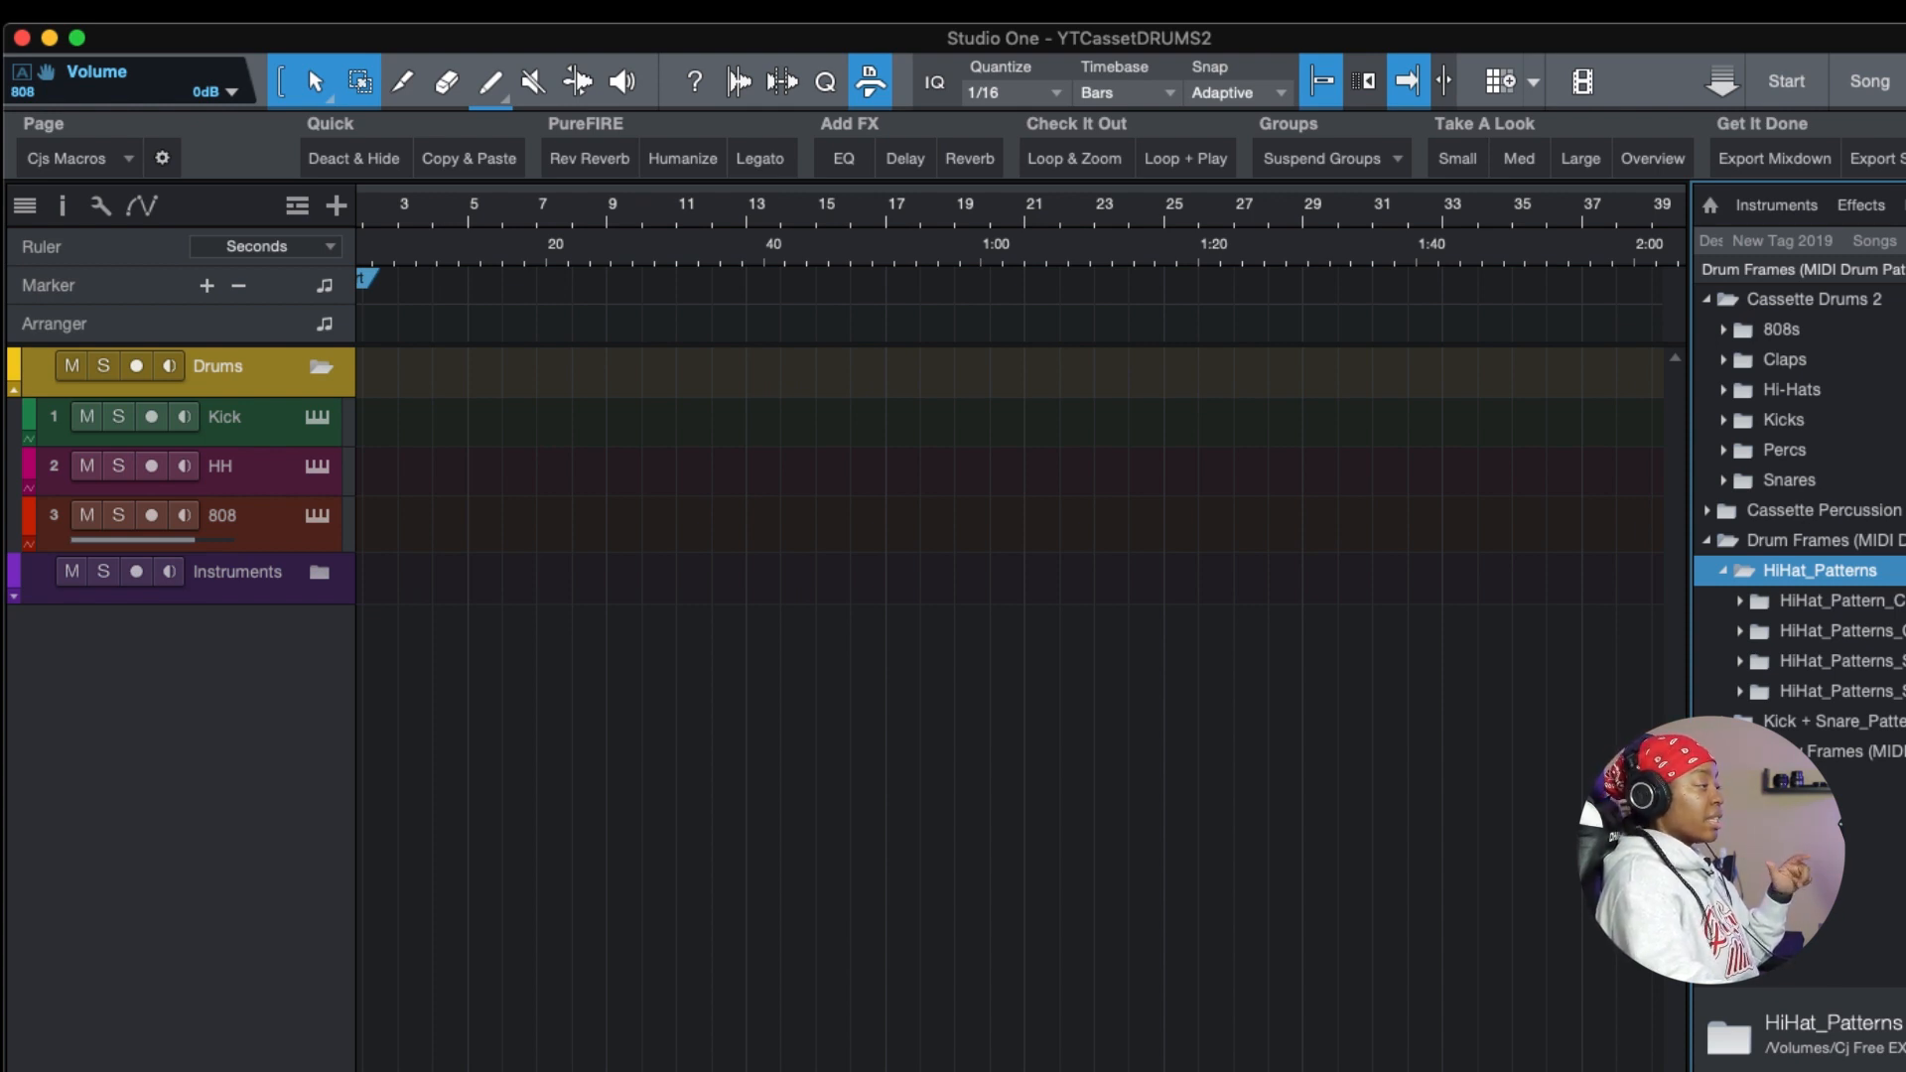
left_click(1739, 695)
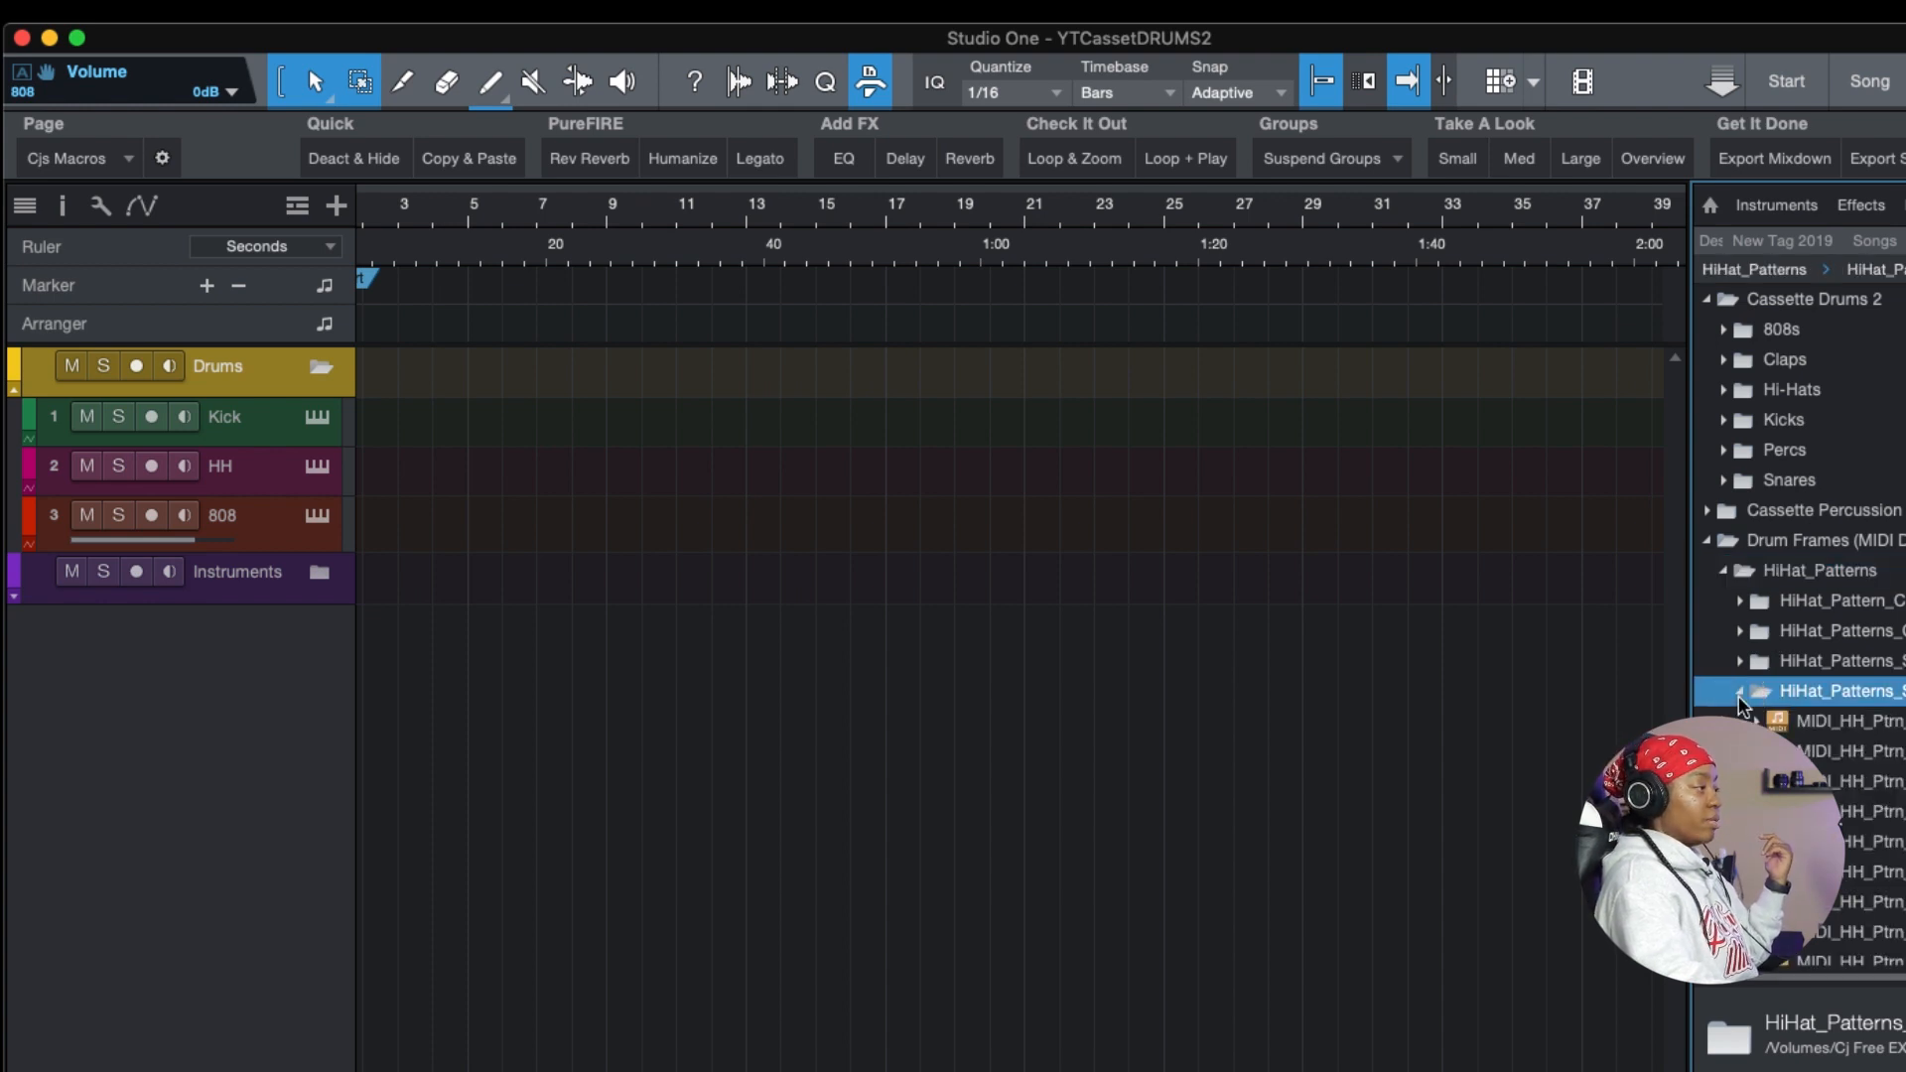
left_click(1740, 692)
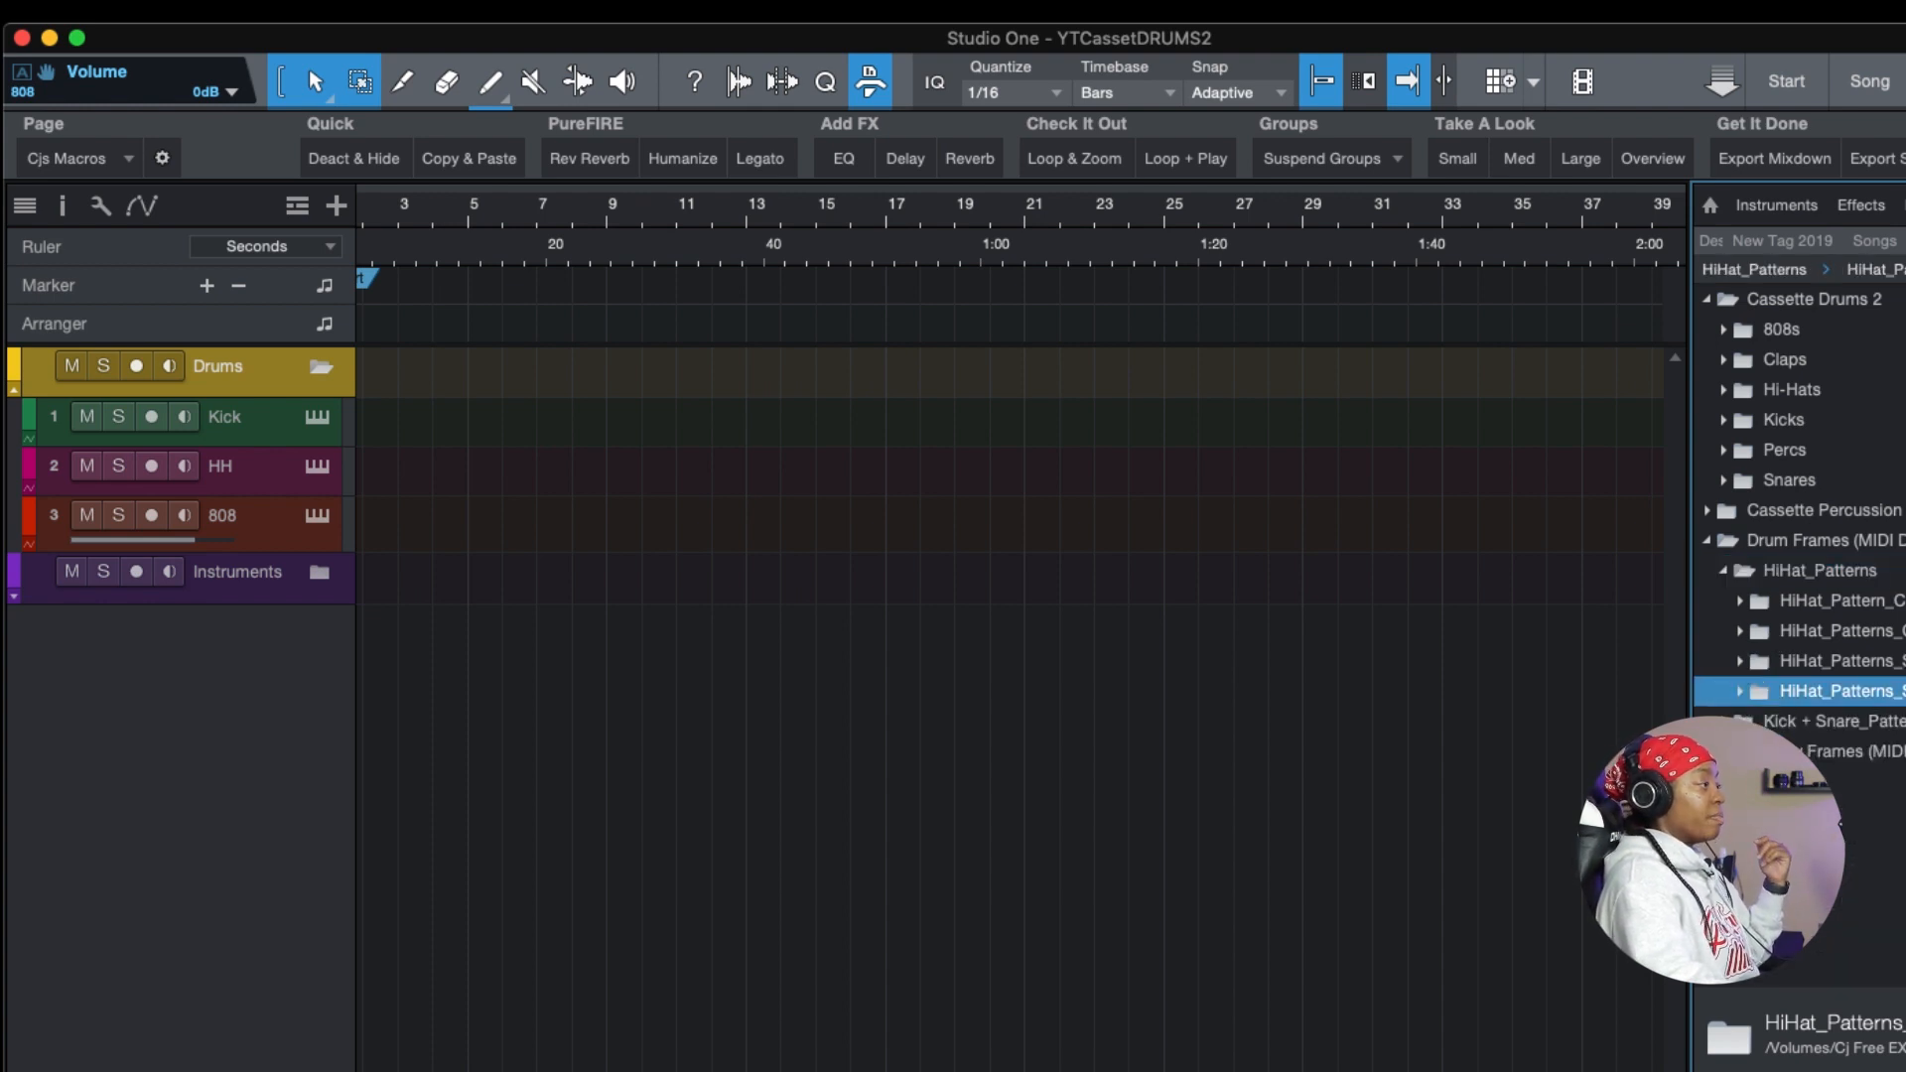
left_click(1724, 723)
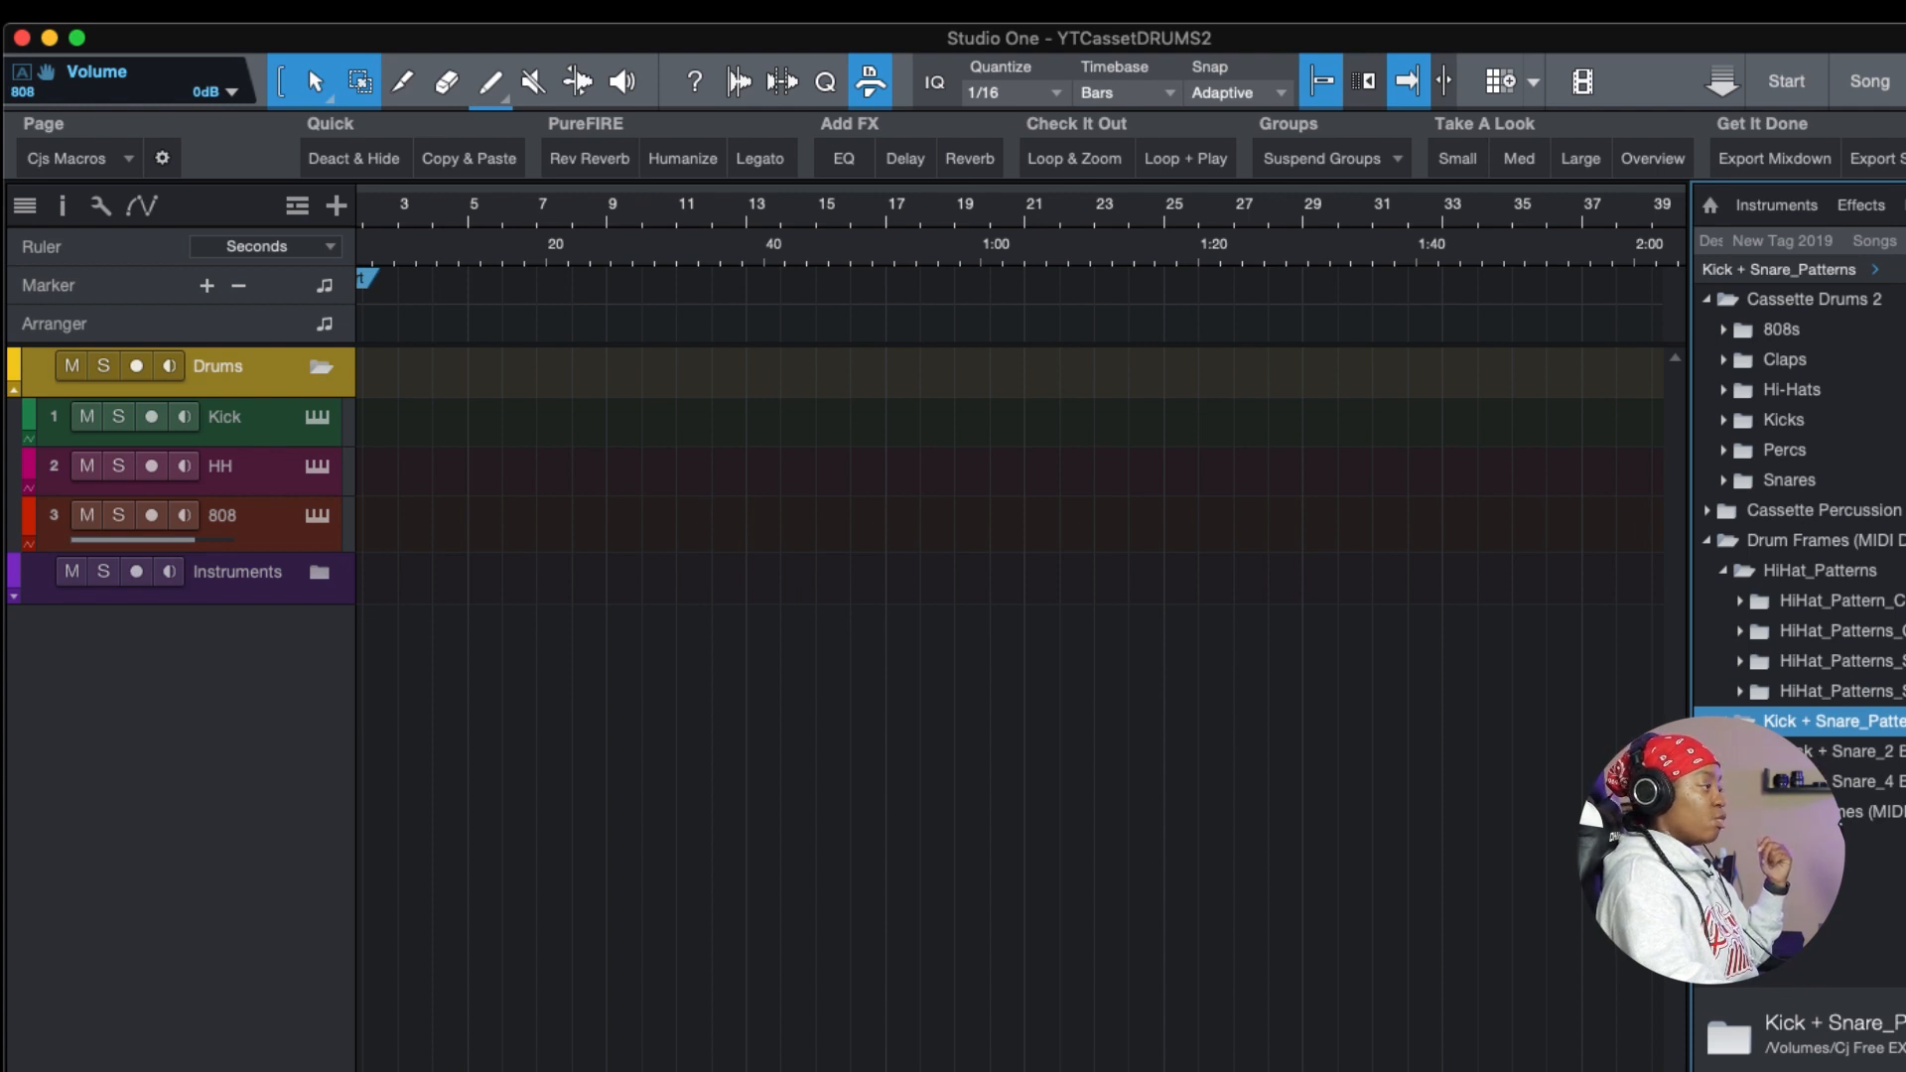
left_click(1740, 751)
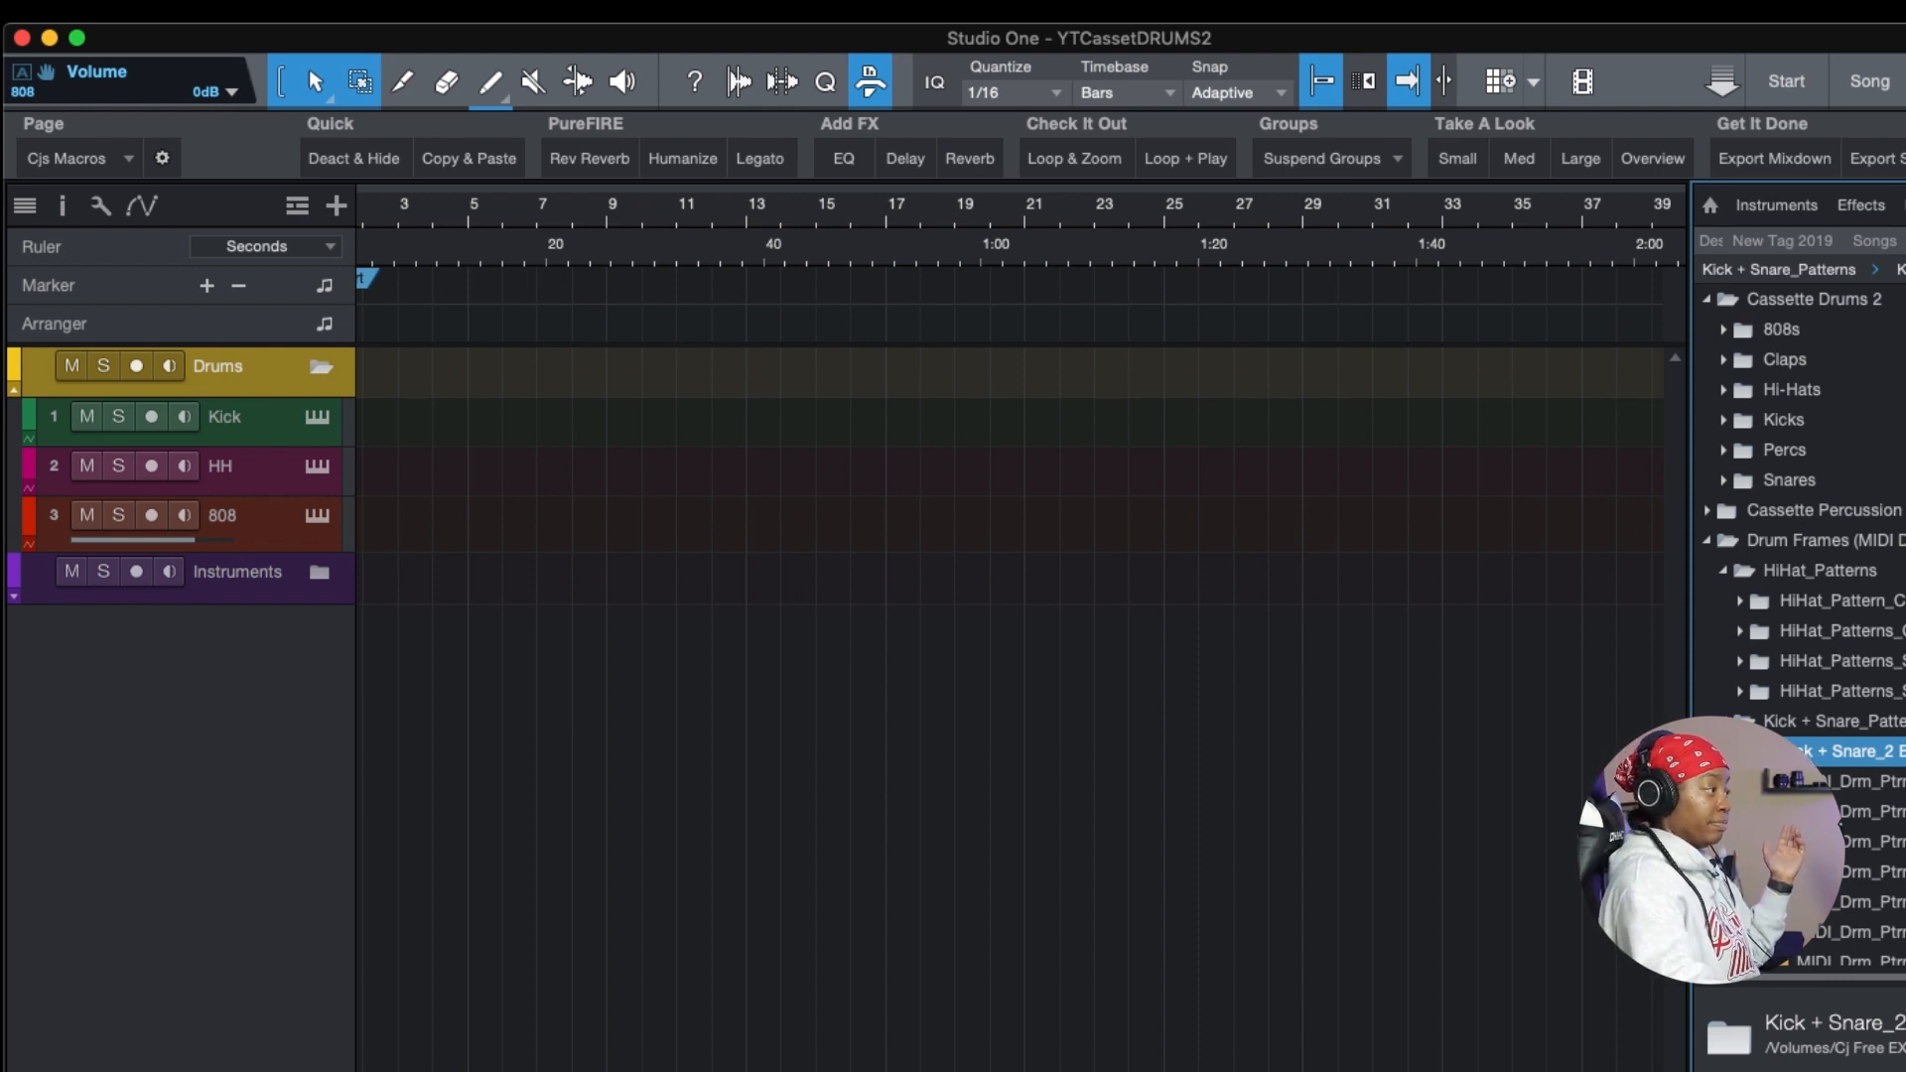
left_click(1748, 721)
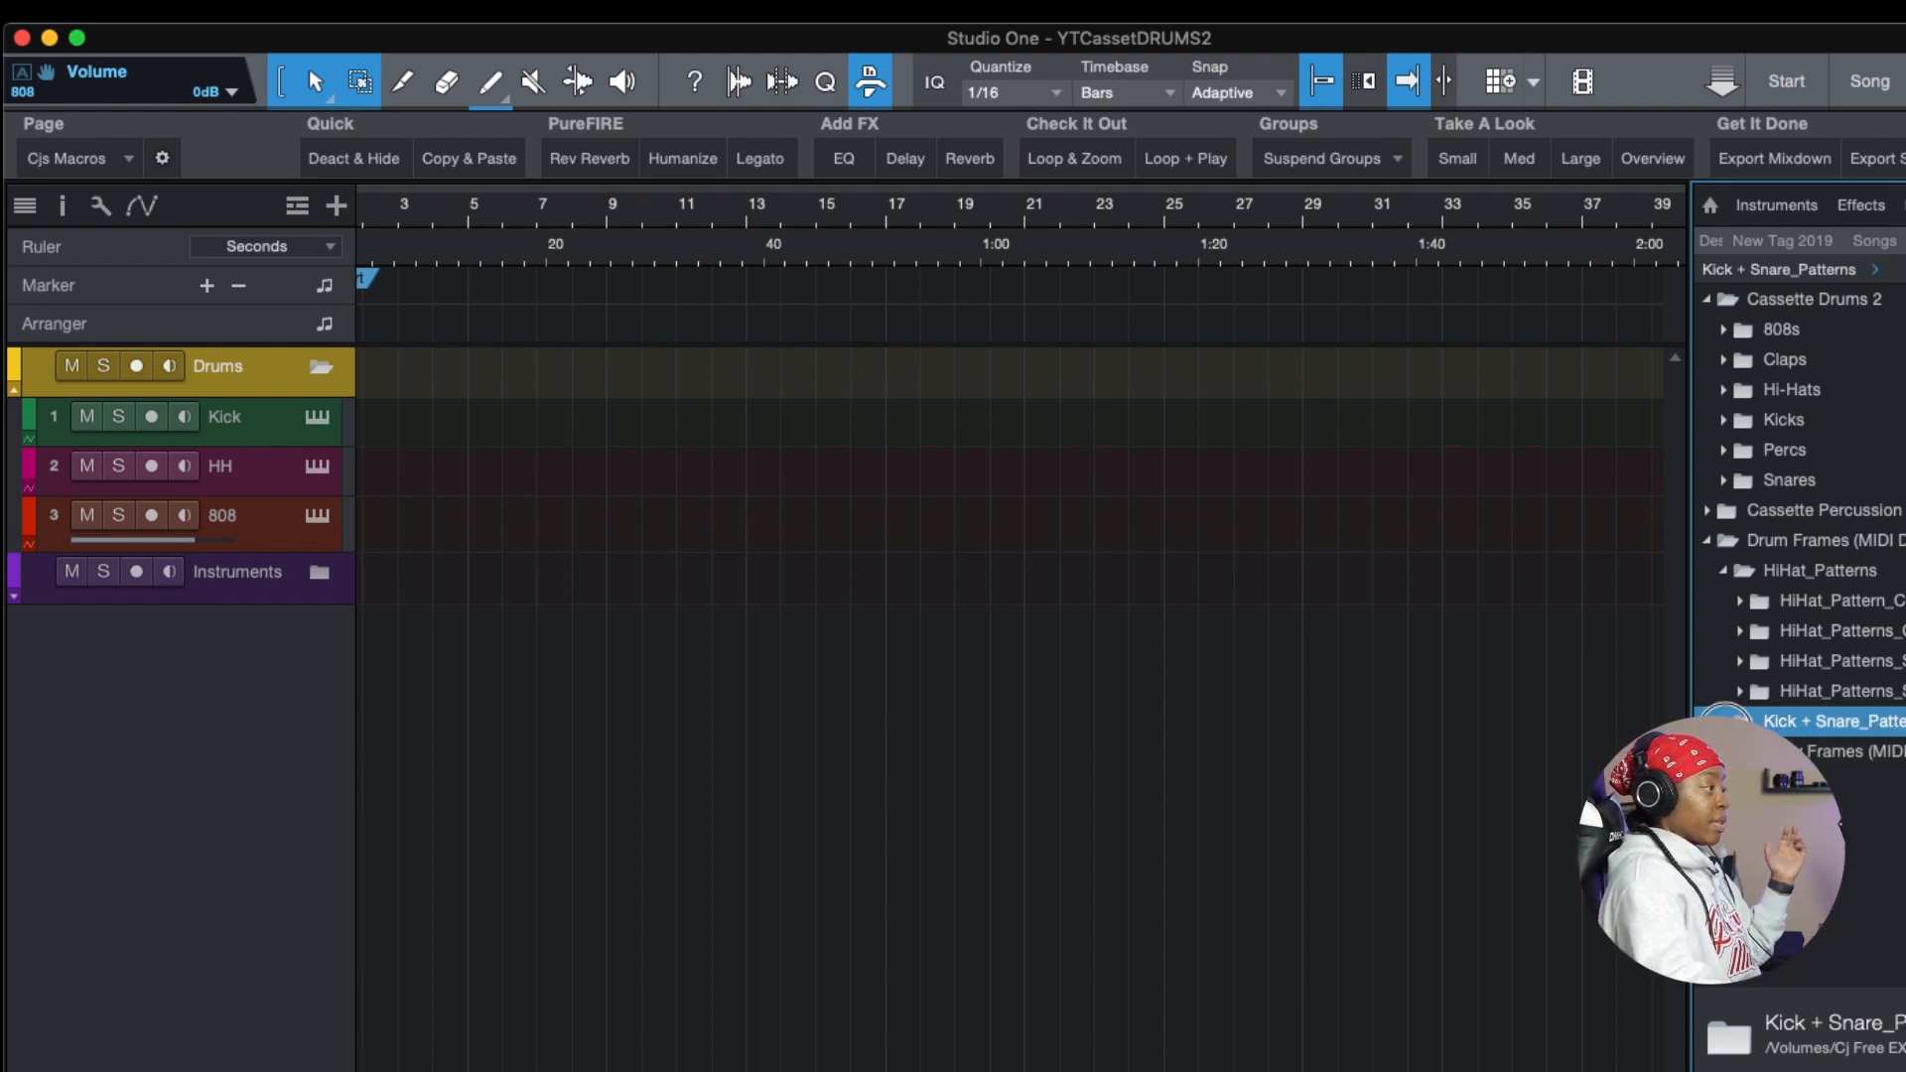
left_click(1708, 540)
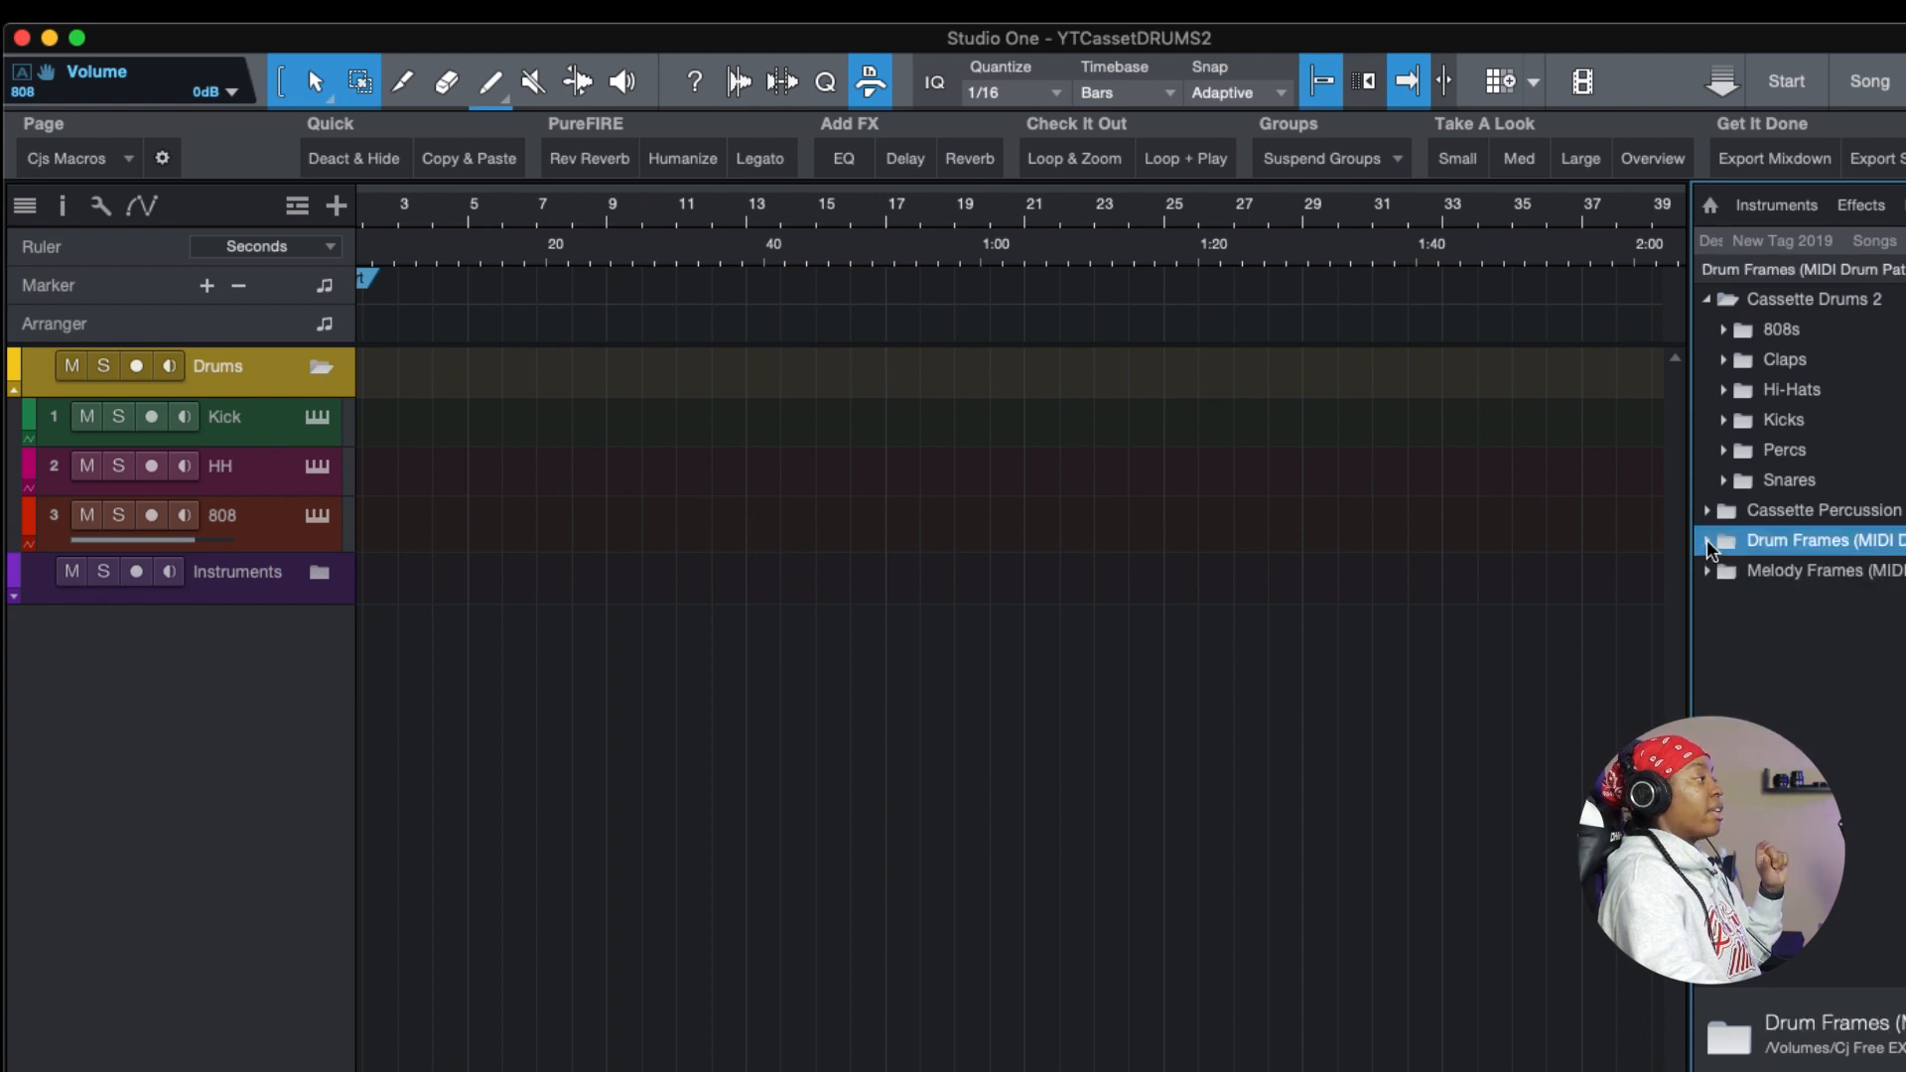
- Check the MIDI chord progressions in the Melody Frames folder, collapse it, and look over the samples in the 808s folder
left_click(1706, 572)
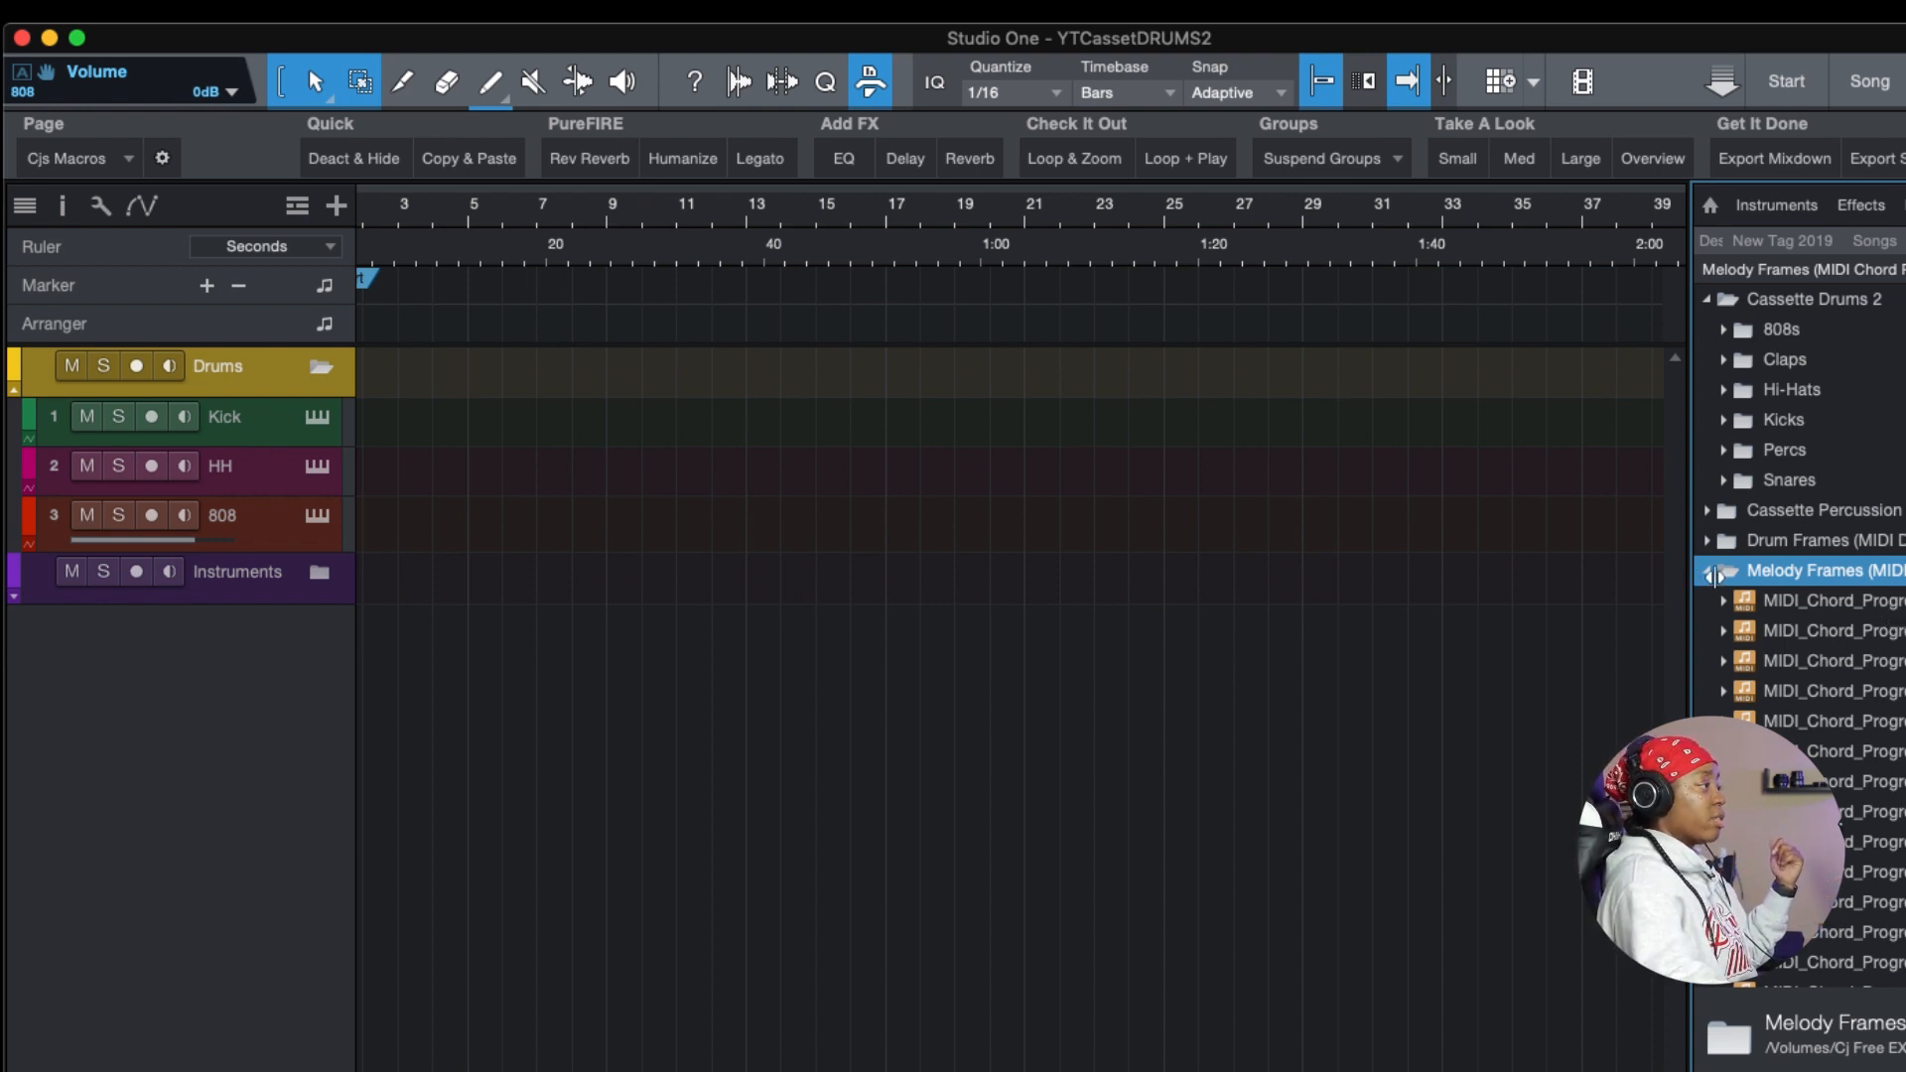
left_click(1707, 571)
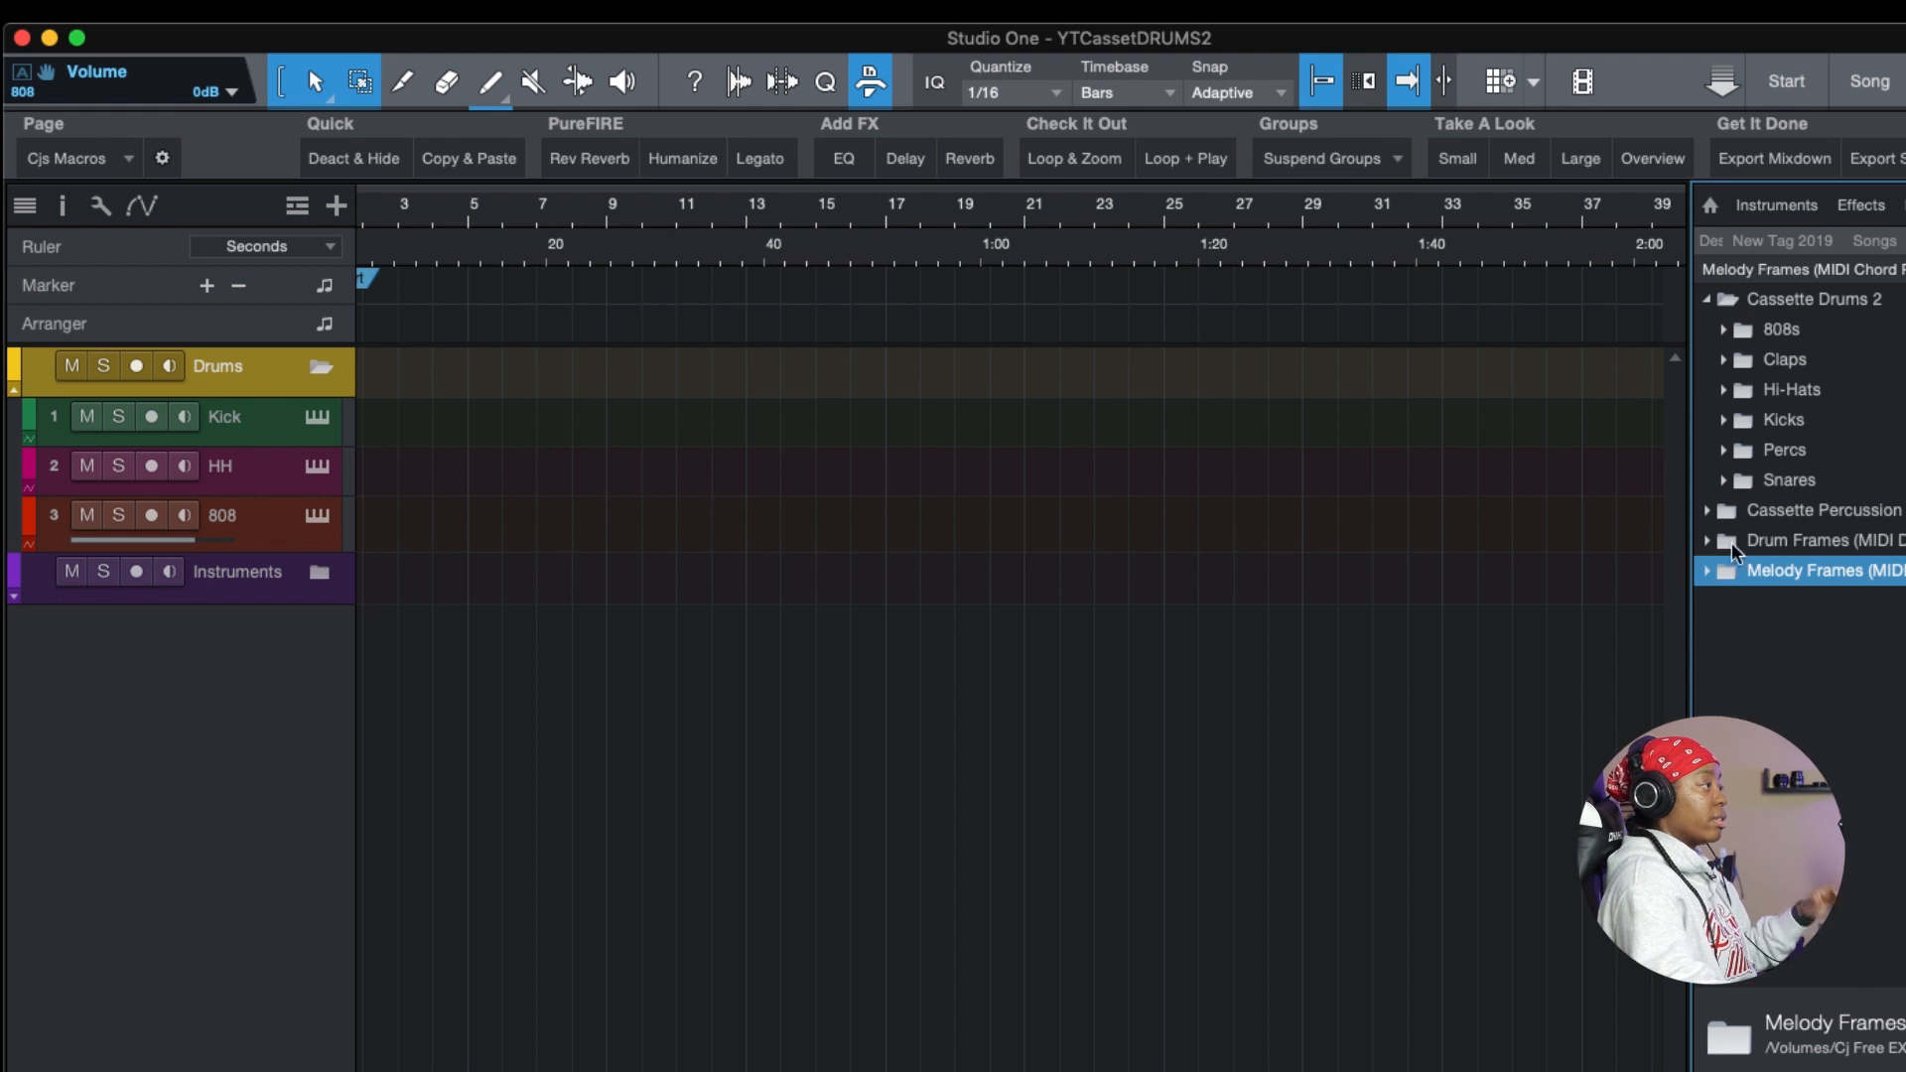
left_click(1724, 330)
scroll(1887, 655, "down", 3)
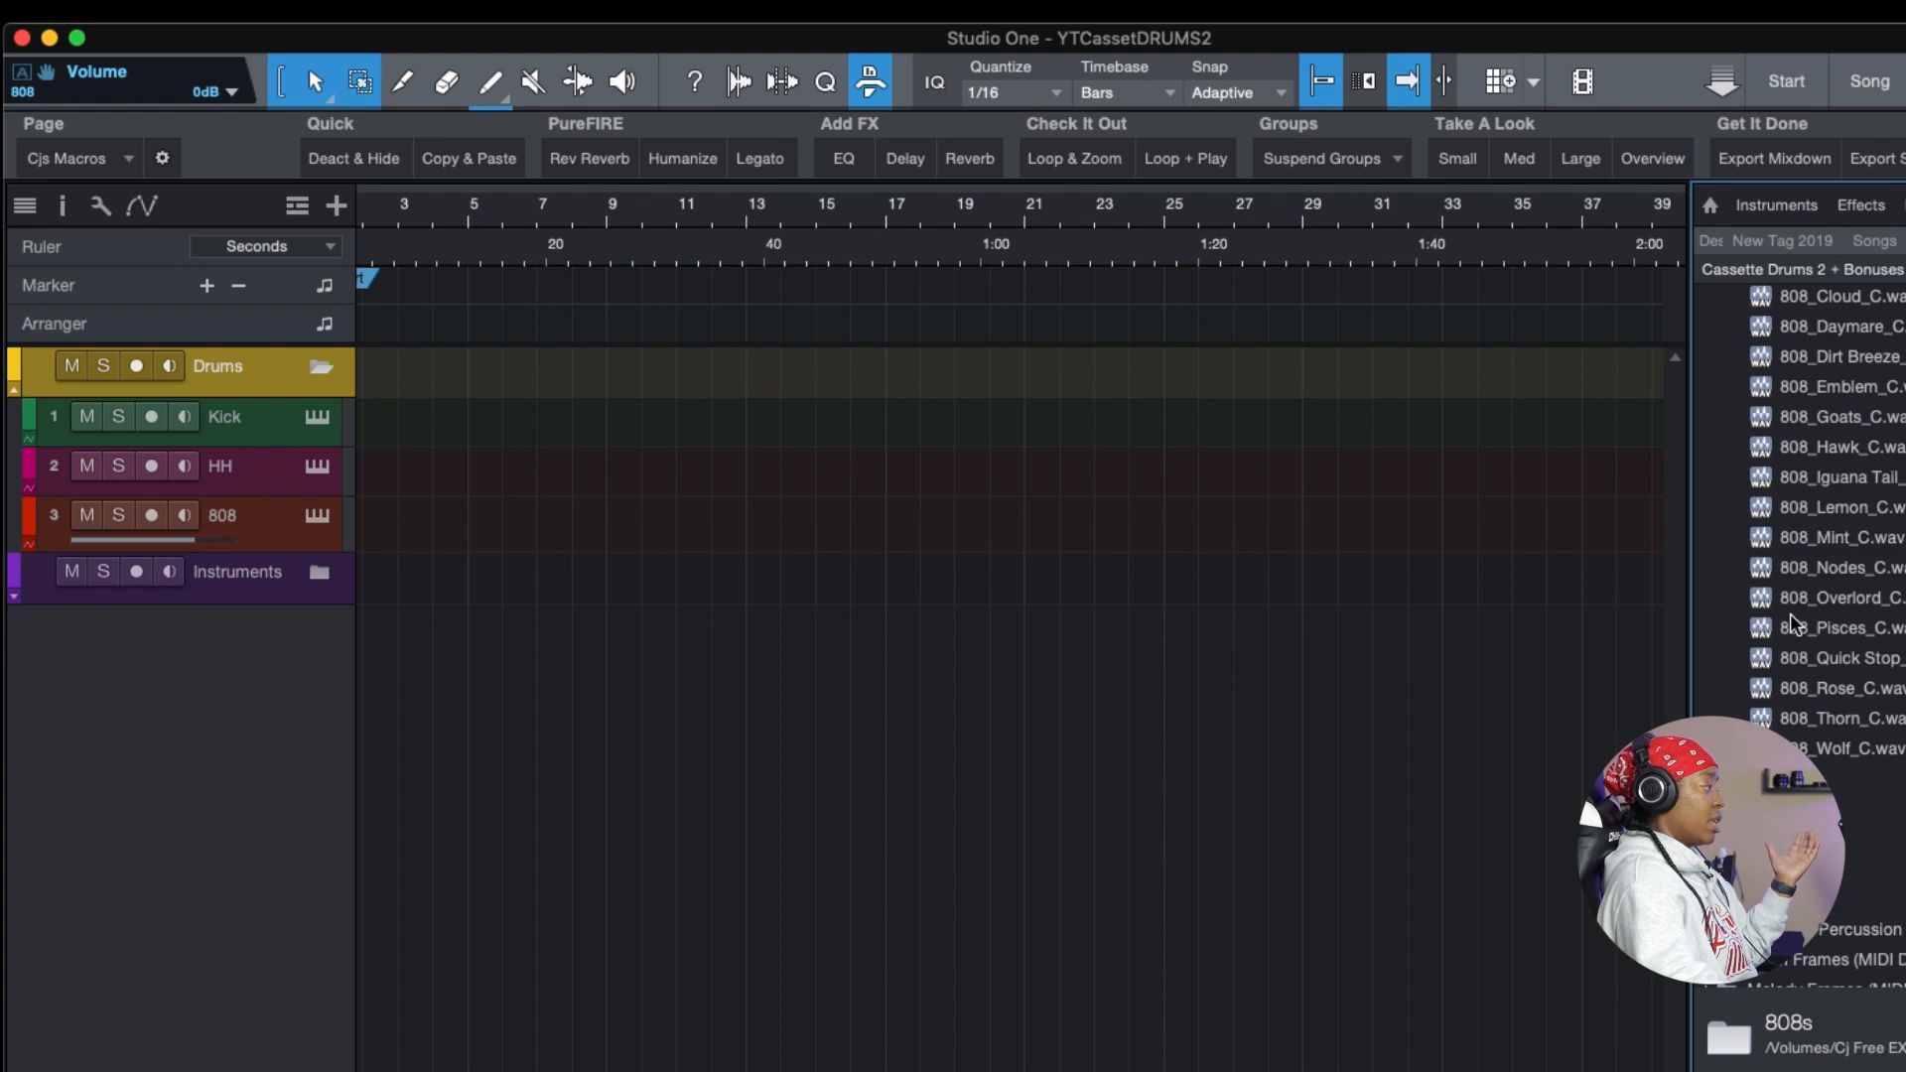
scroll(1816, 586, "up", 3)
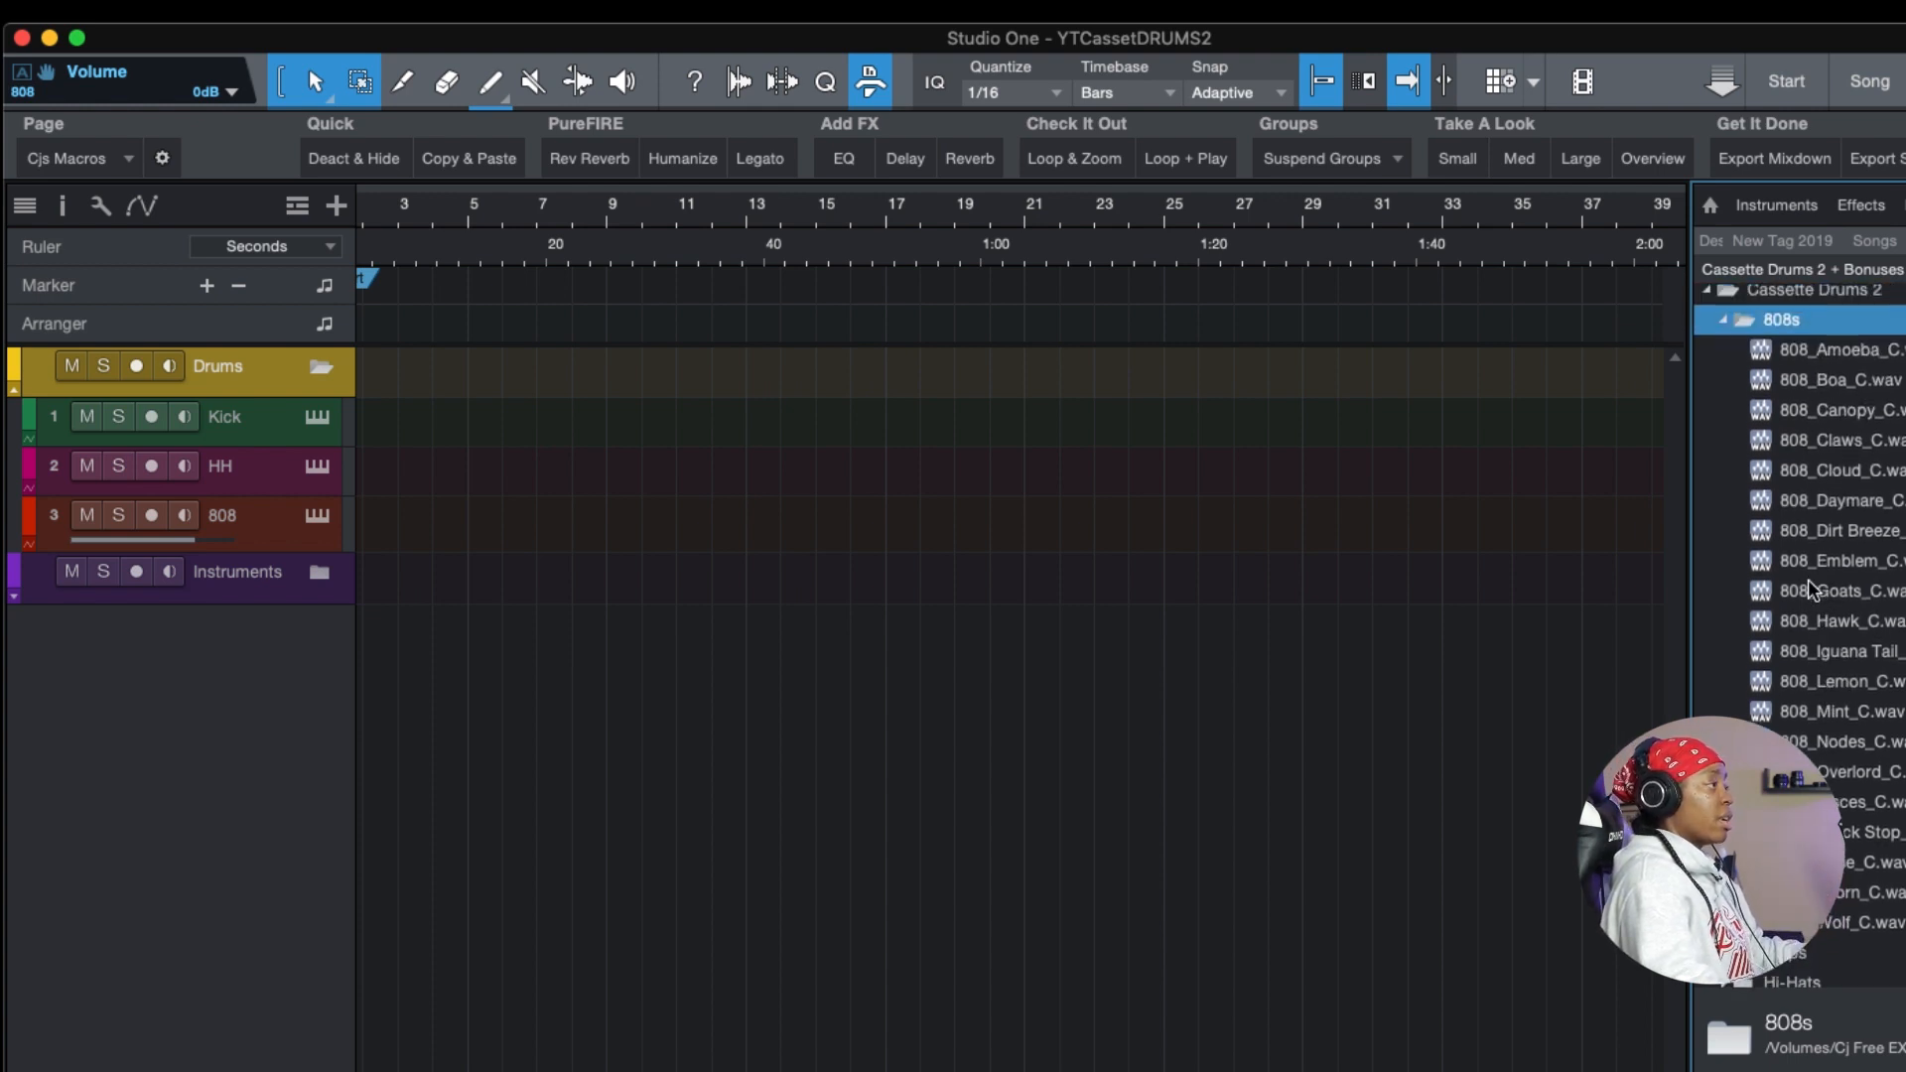
- Audition the 808 samples one after another from 808_Amoeba_C to 808_Overlord_C and collapse the 808s folder
left_click(1817, 356)
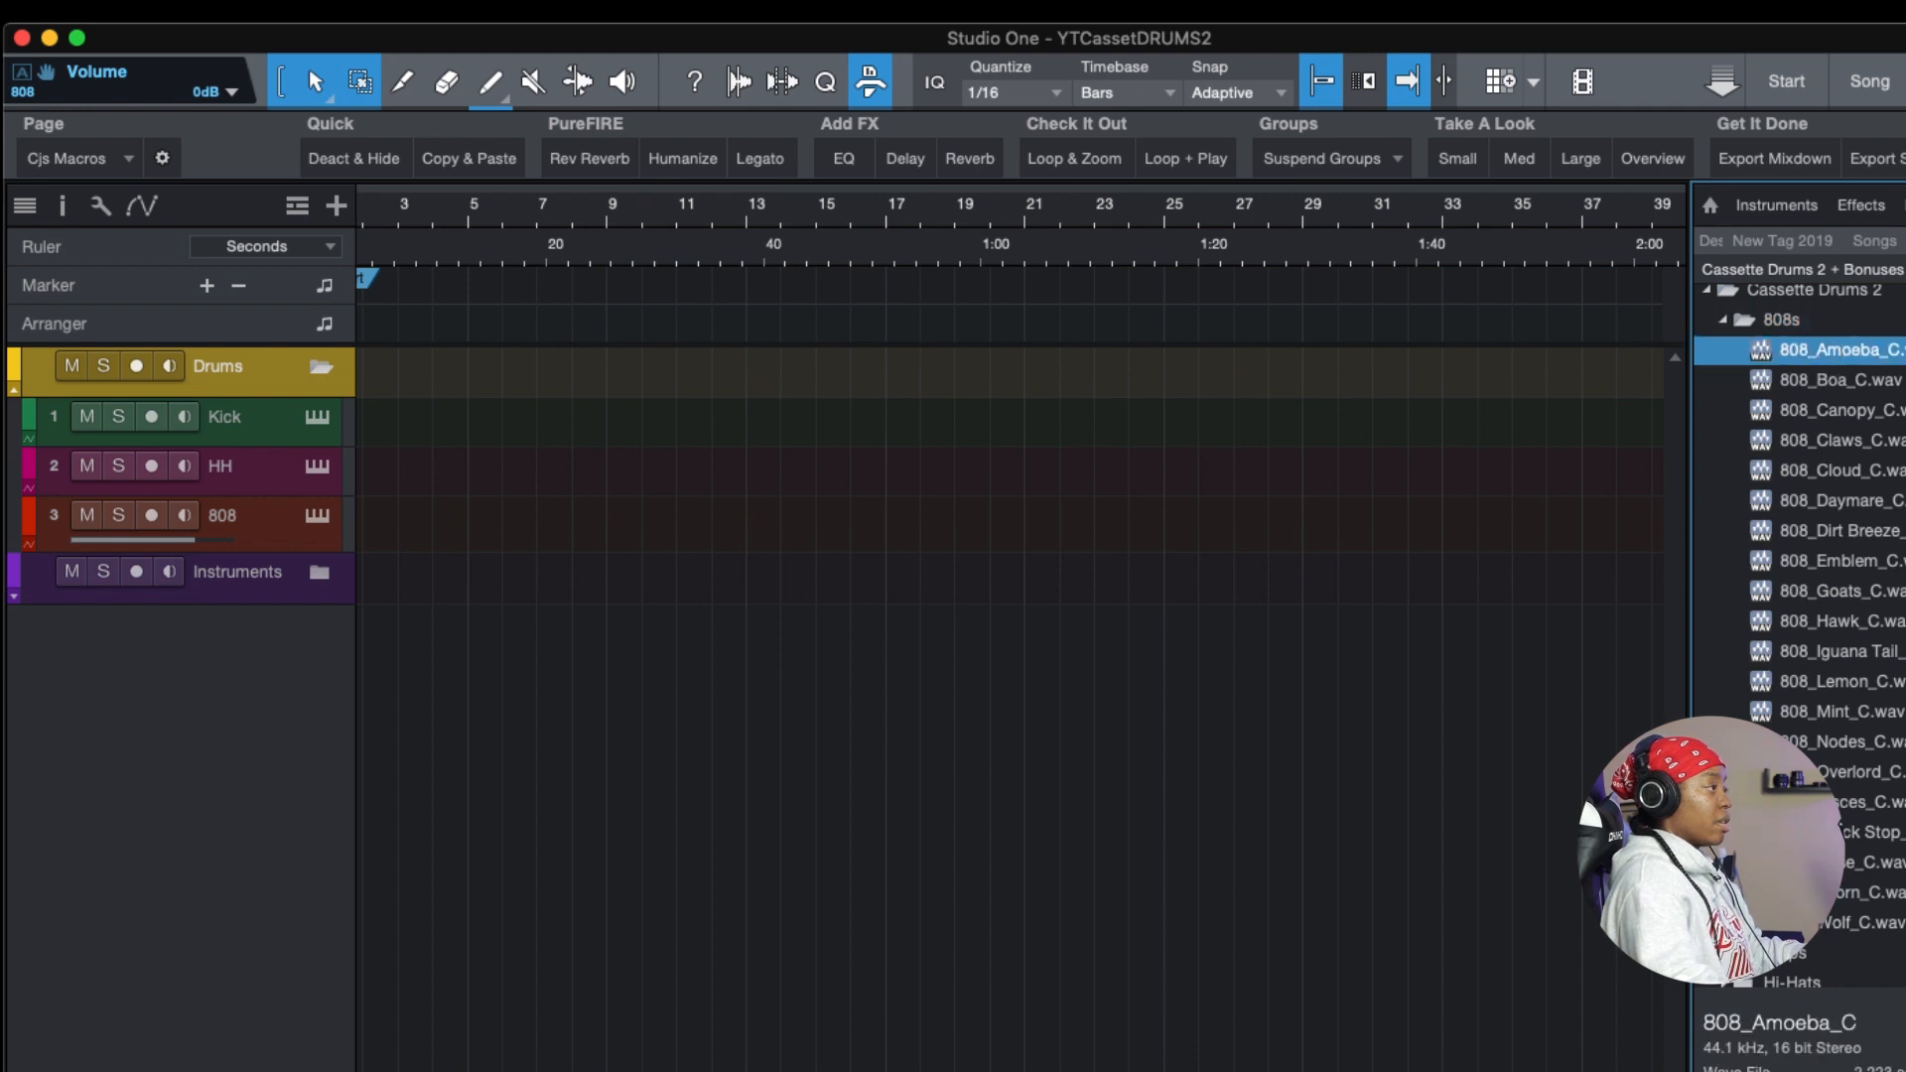
key("Down")
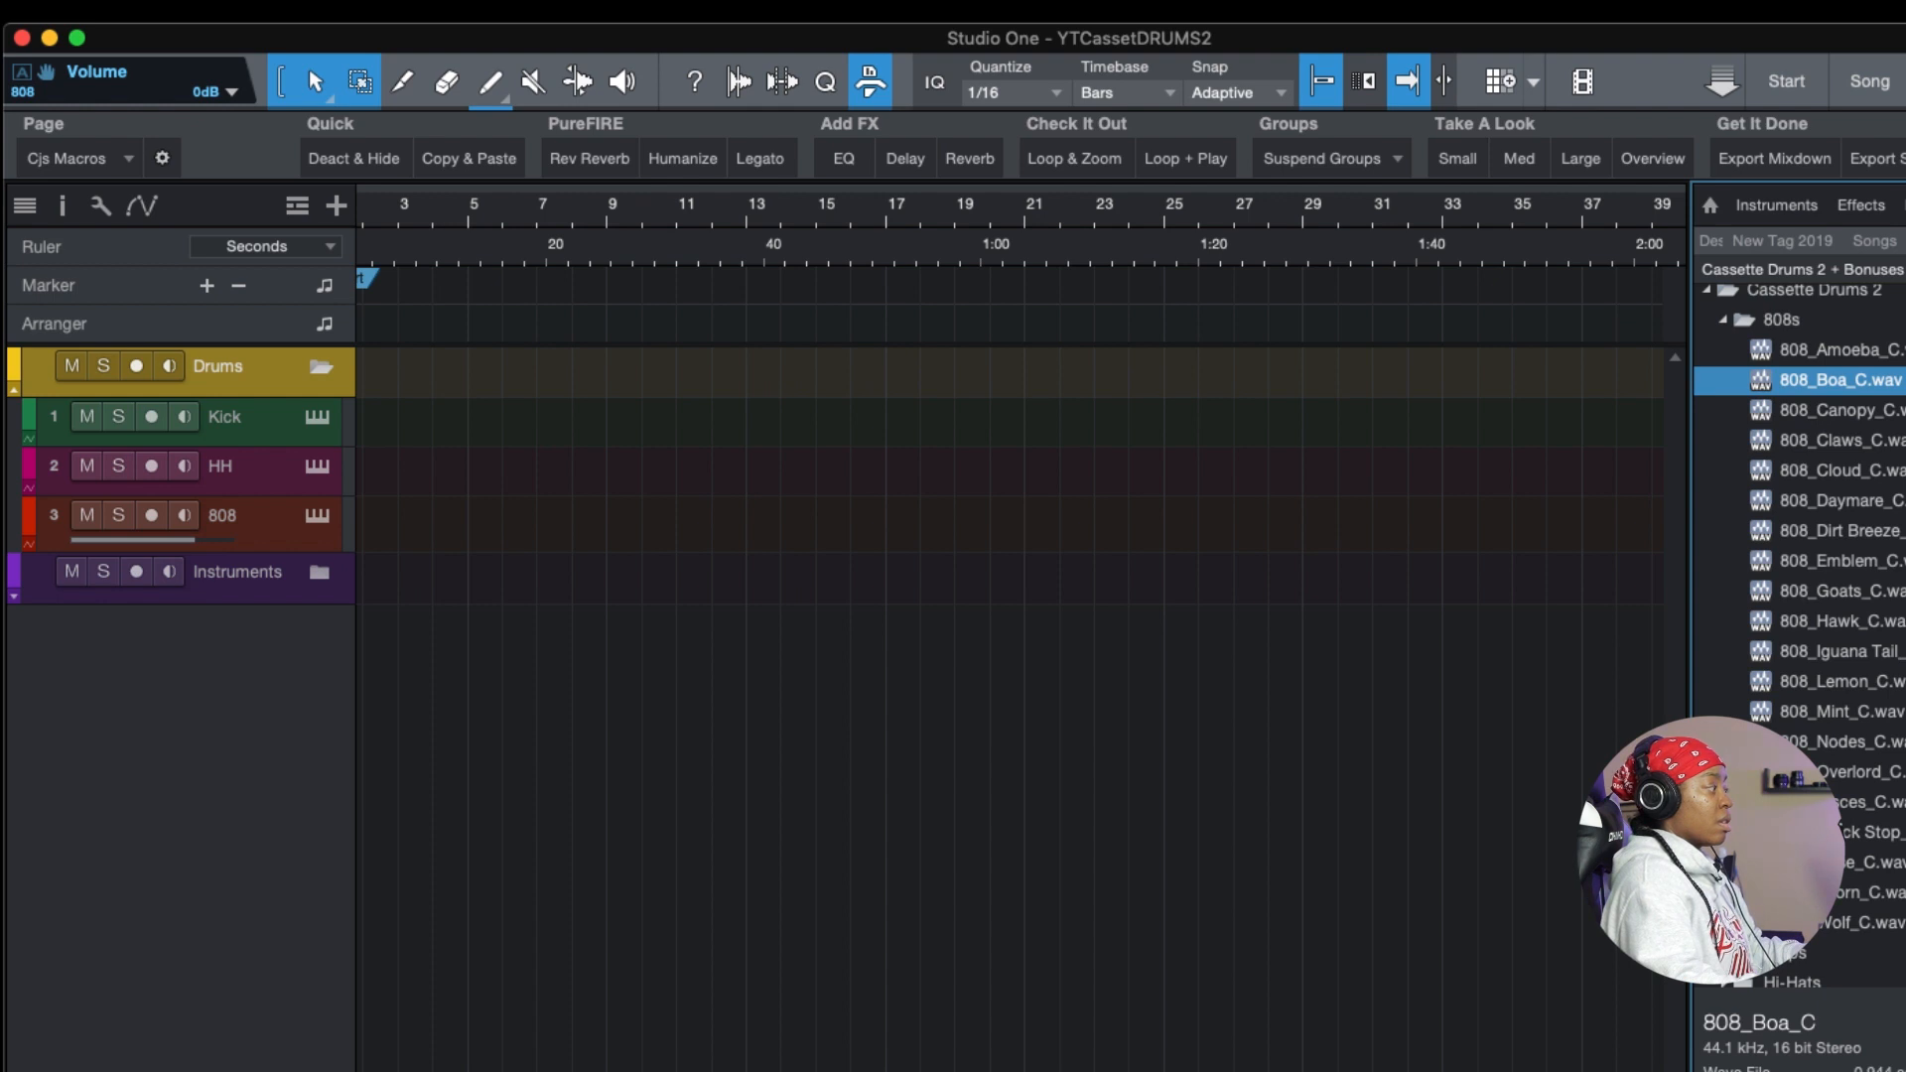
key("Down")
key("Down")
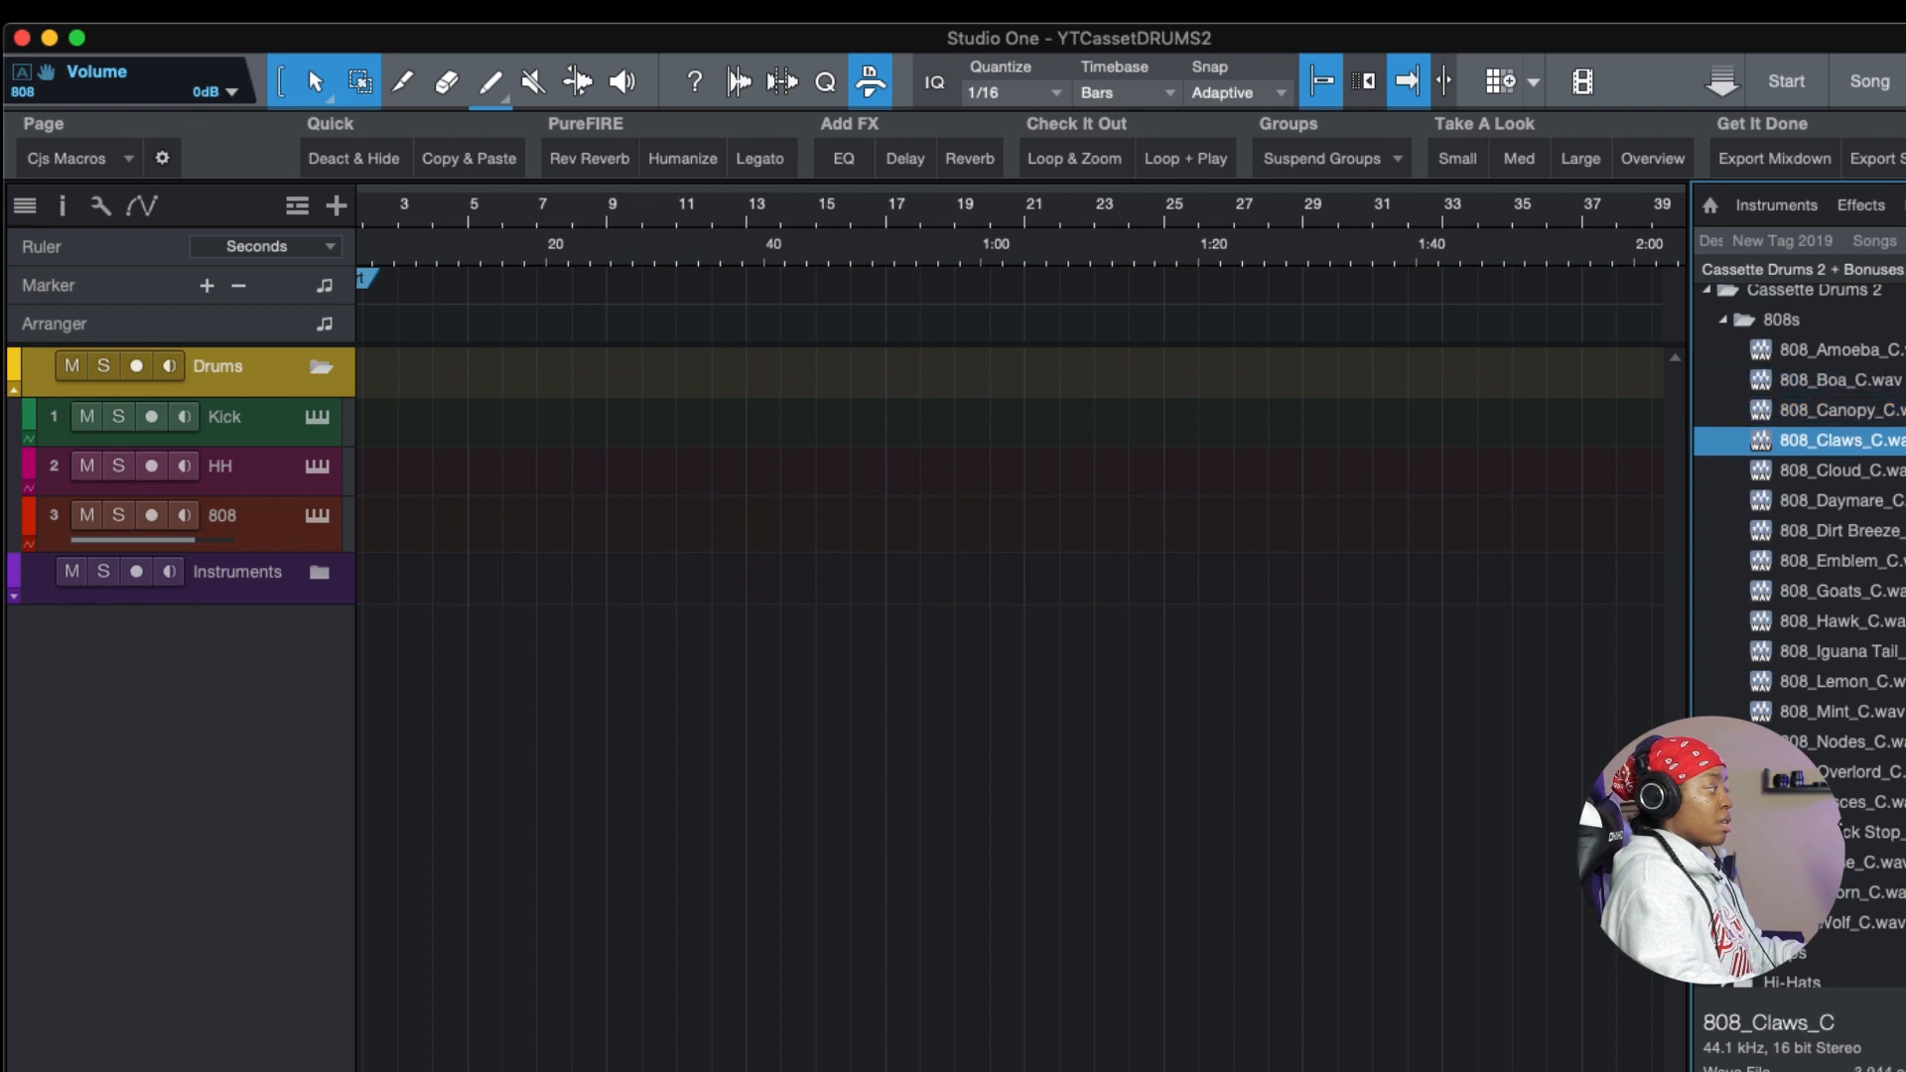
key("Down")
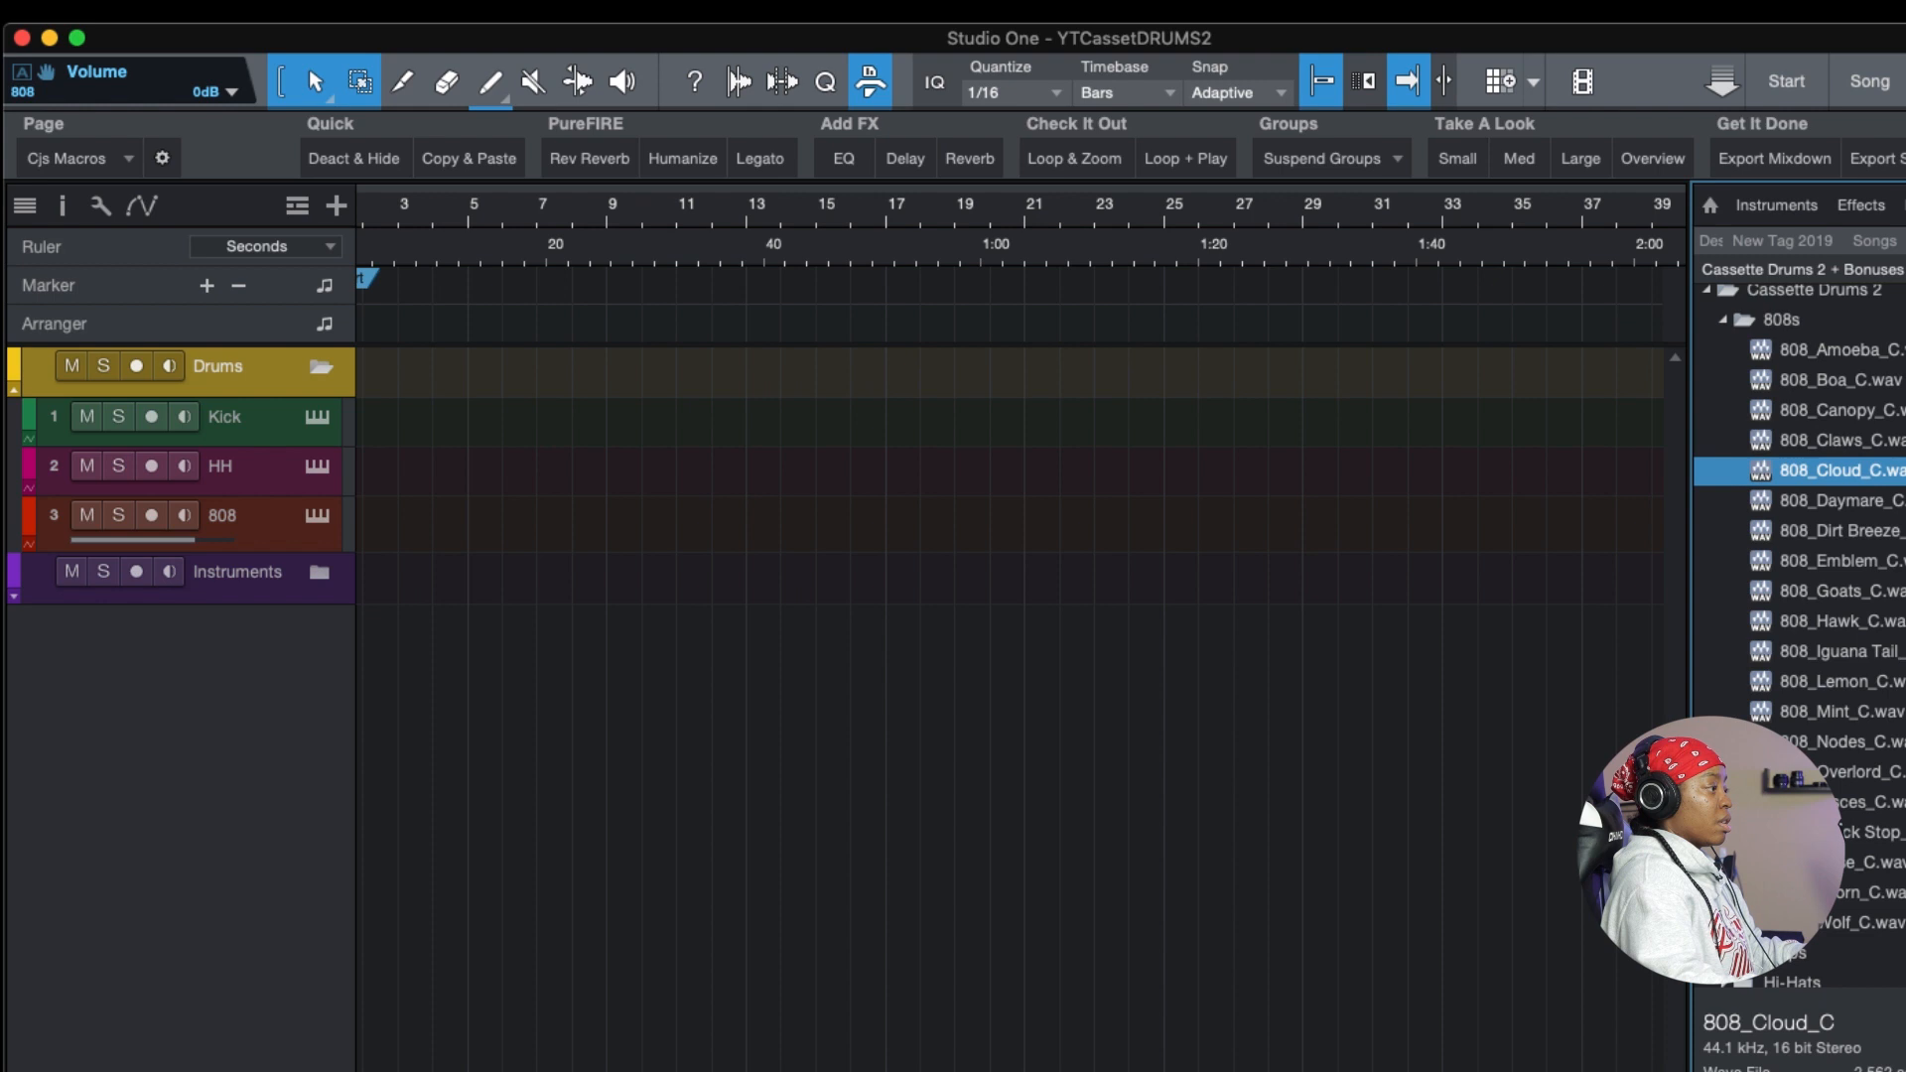
key("Down")
key("Down")
key("Down")
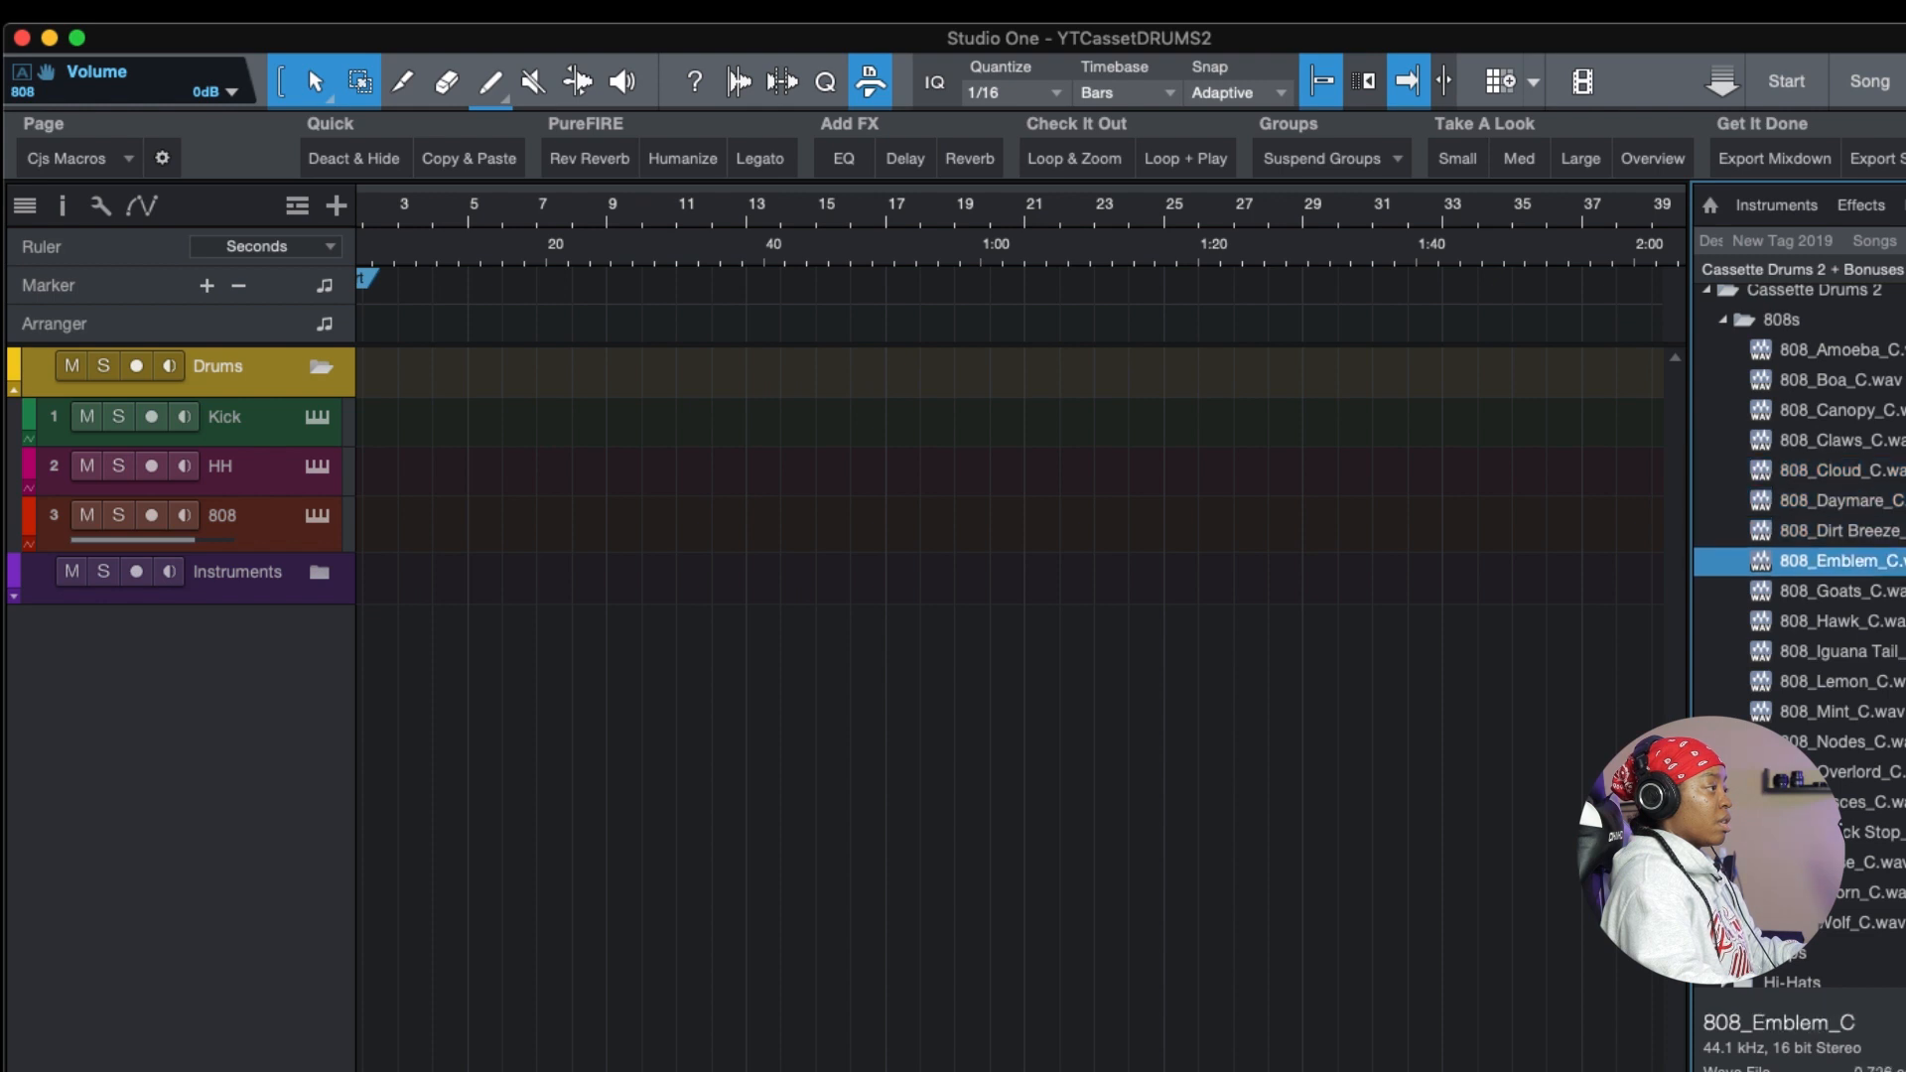
key("Down")
key("Down")
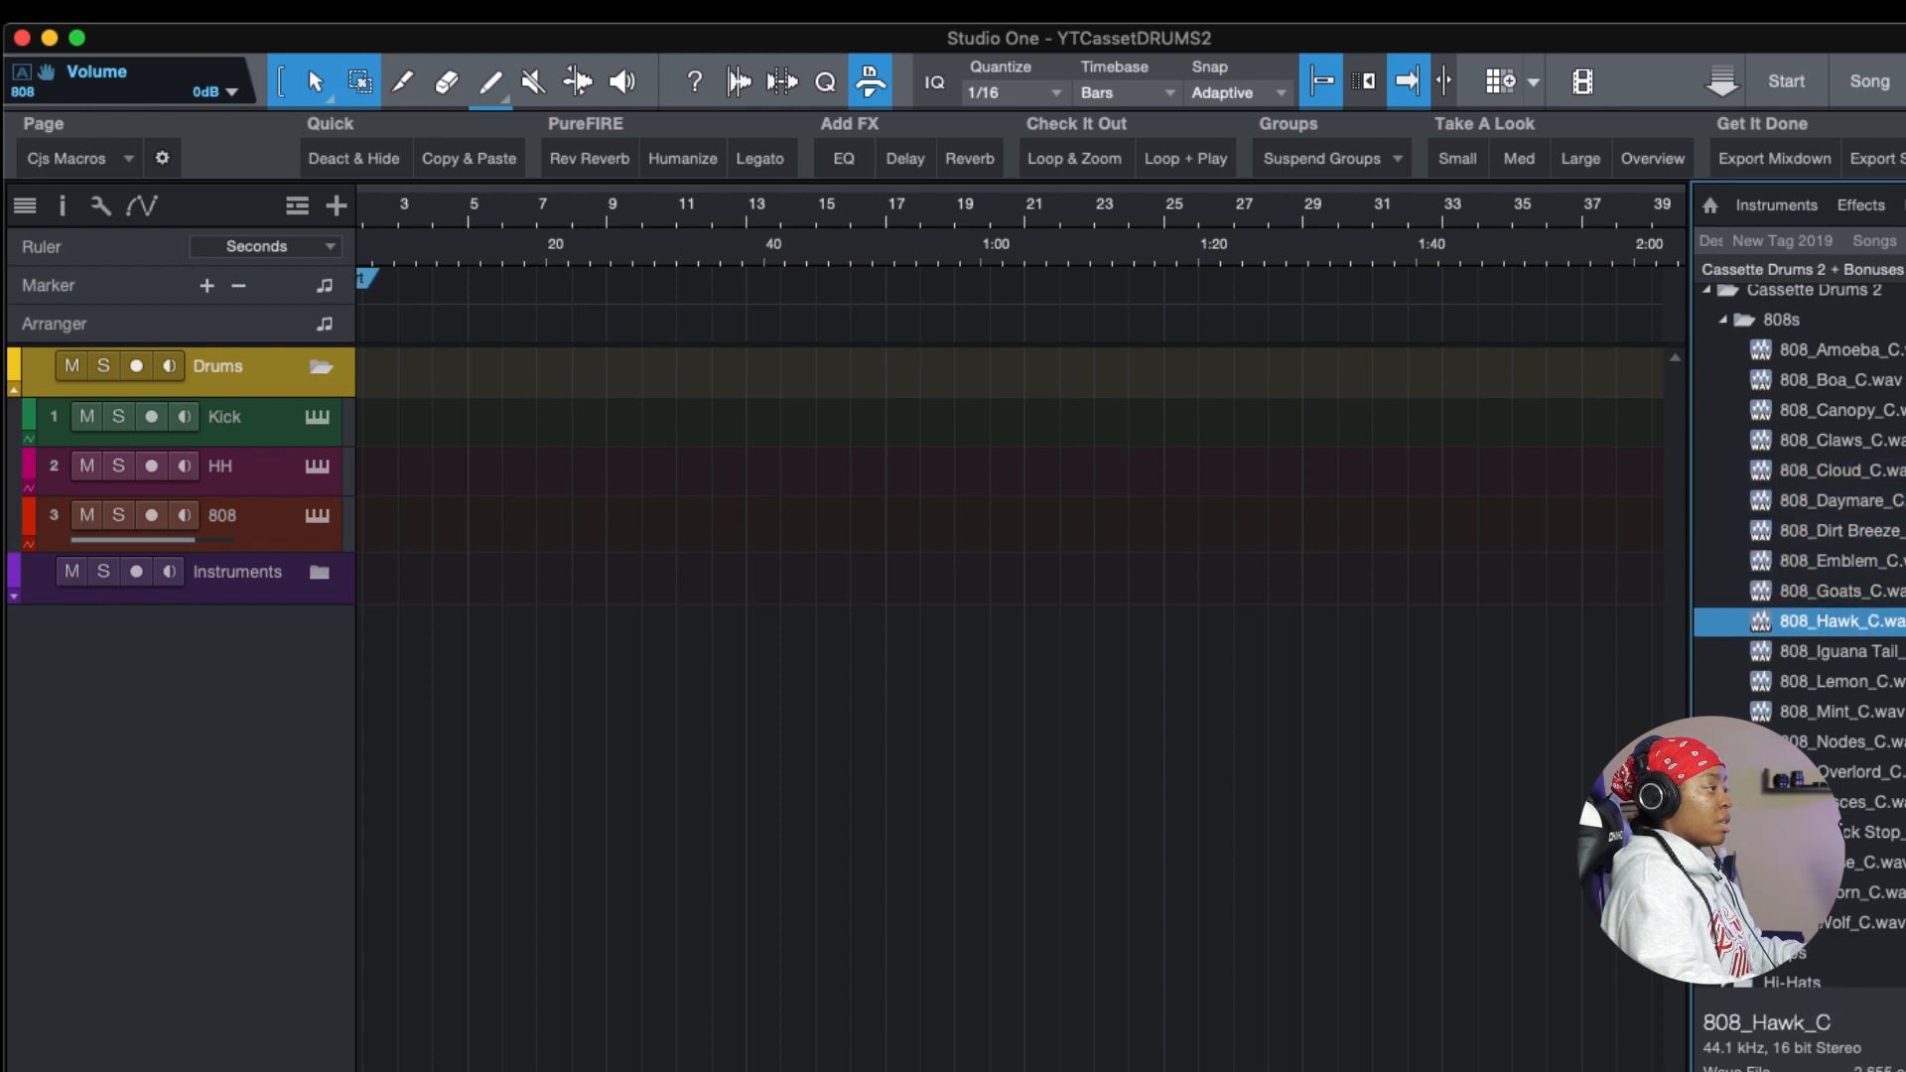
key("Down")
key("Down")
key("Down")
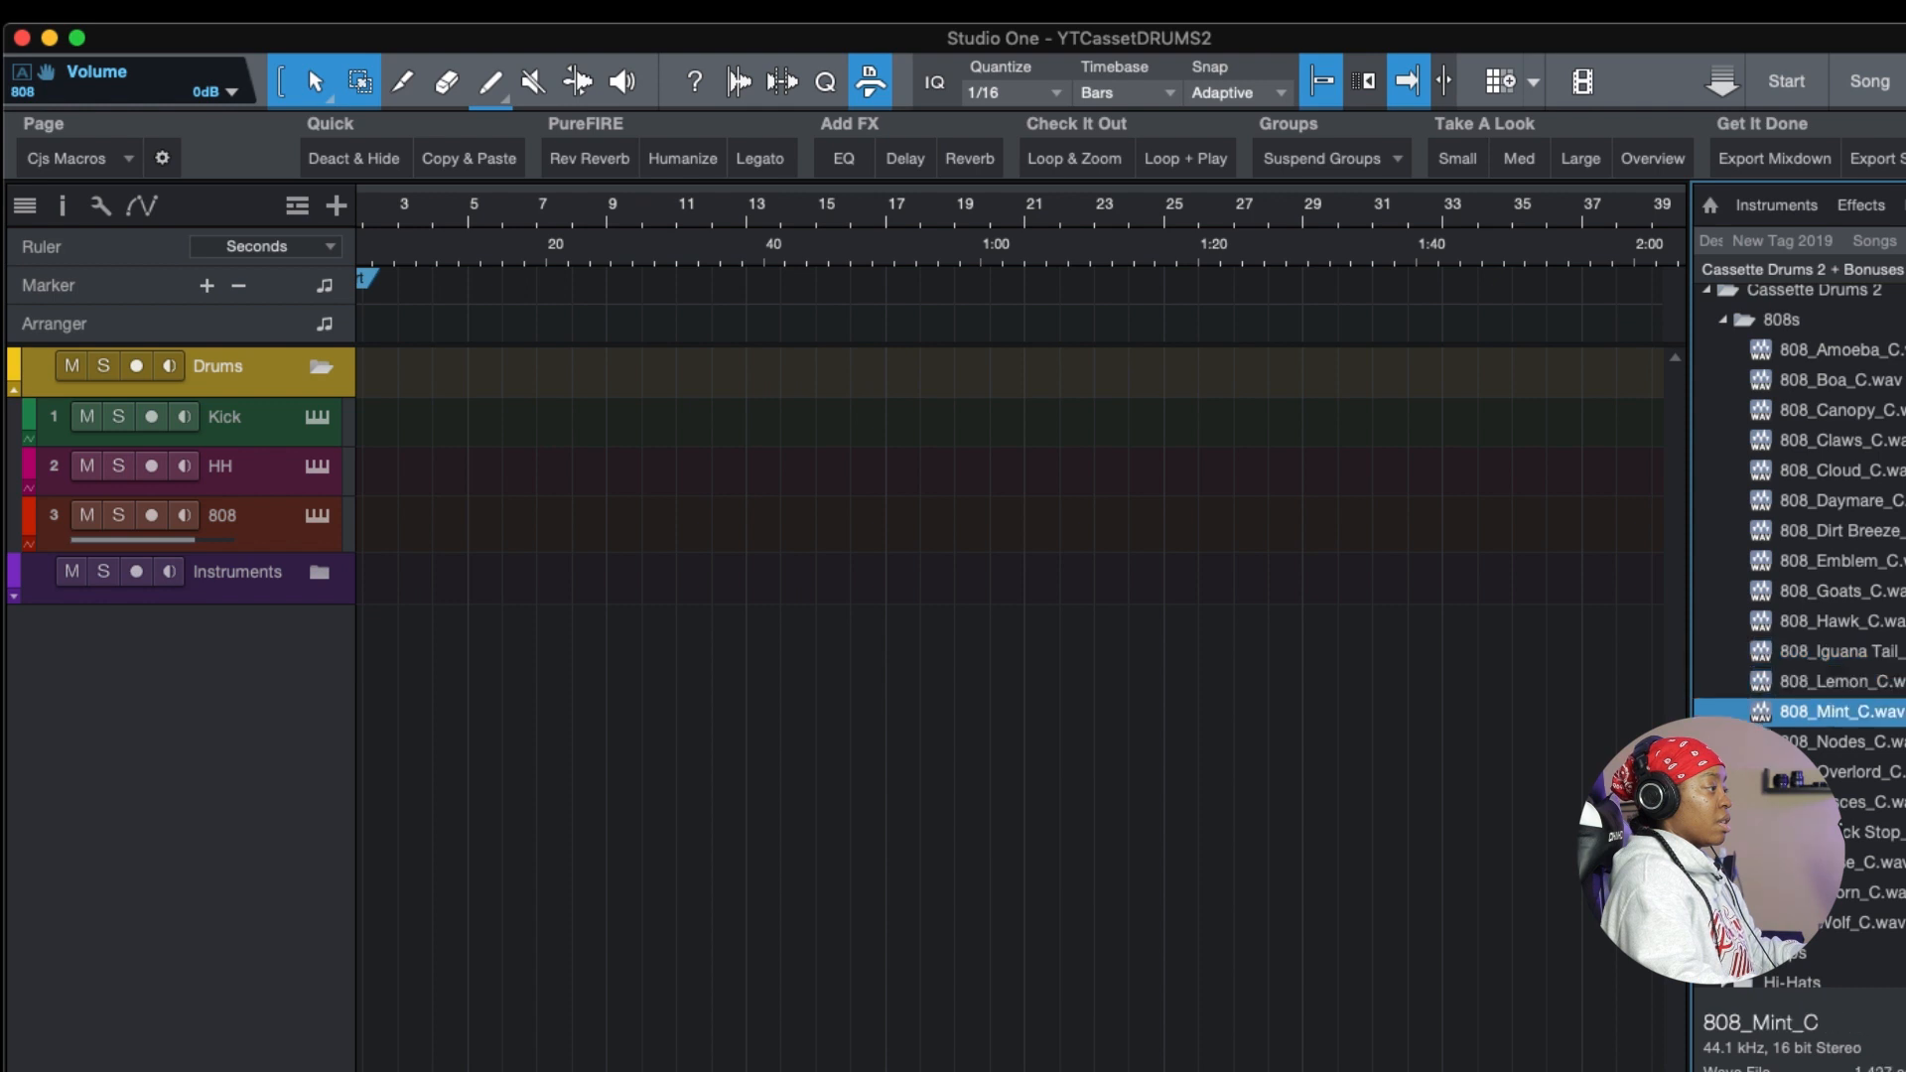
key("Down")
key("Down")
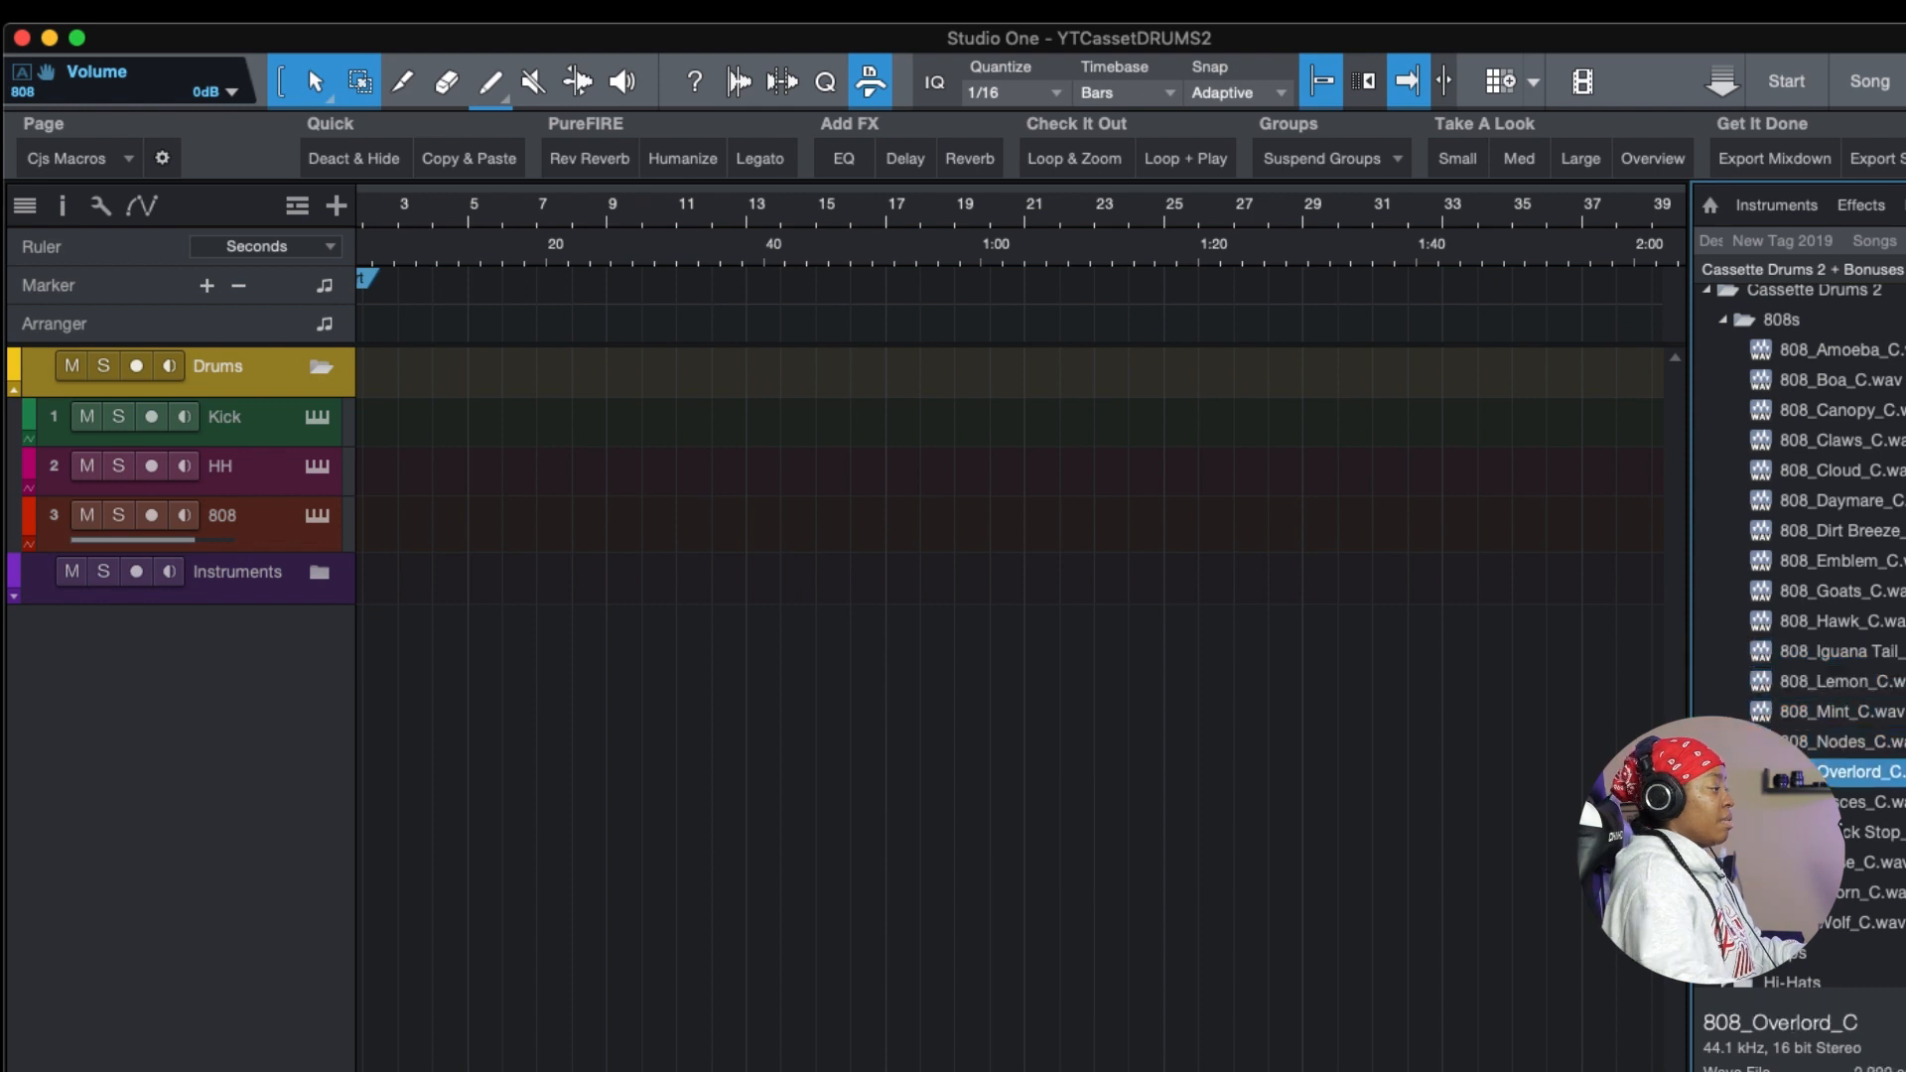
left_click(1724, 320)
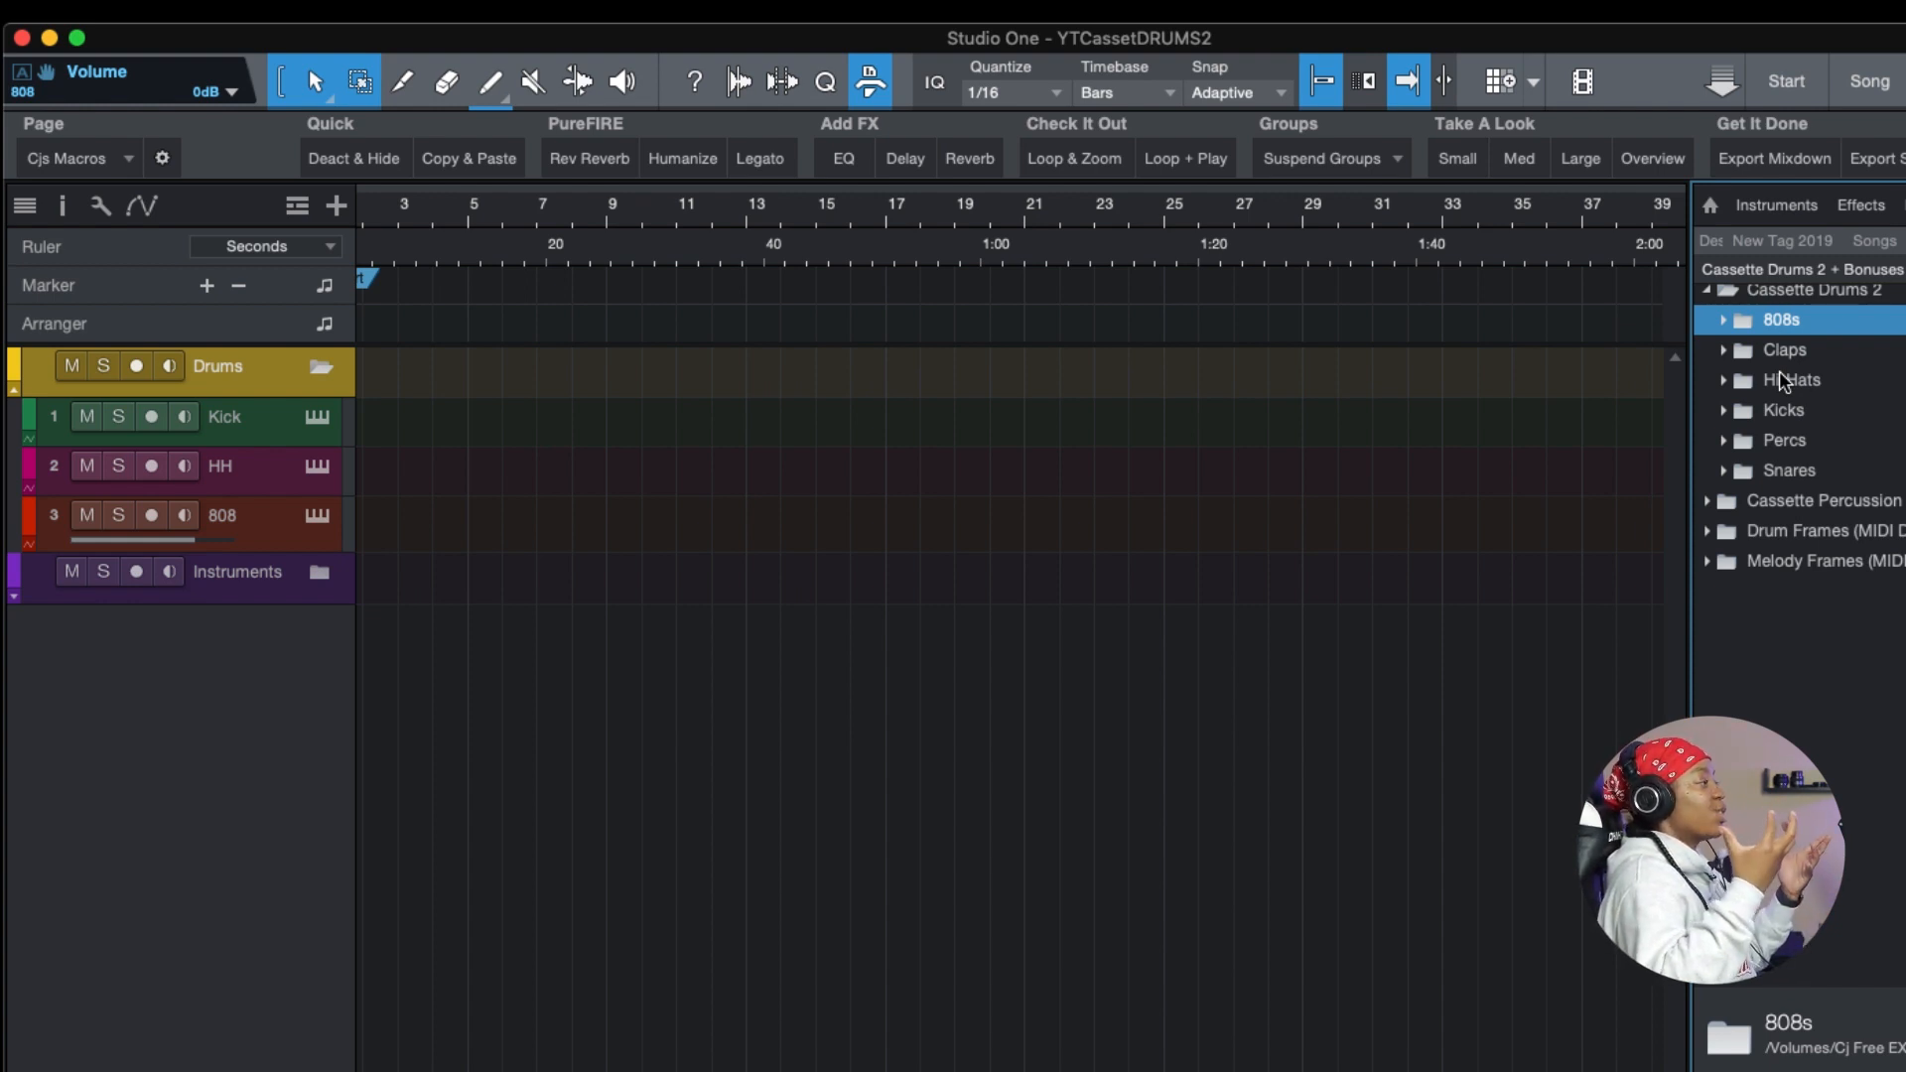
- Audition the samples in the Claps folder from Clap_Apex to Clap_Lean and collapse the folder
left_click(1726, 350)
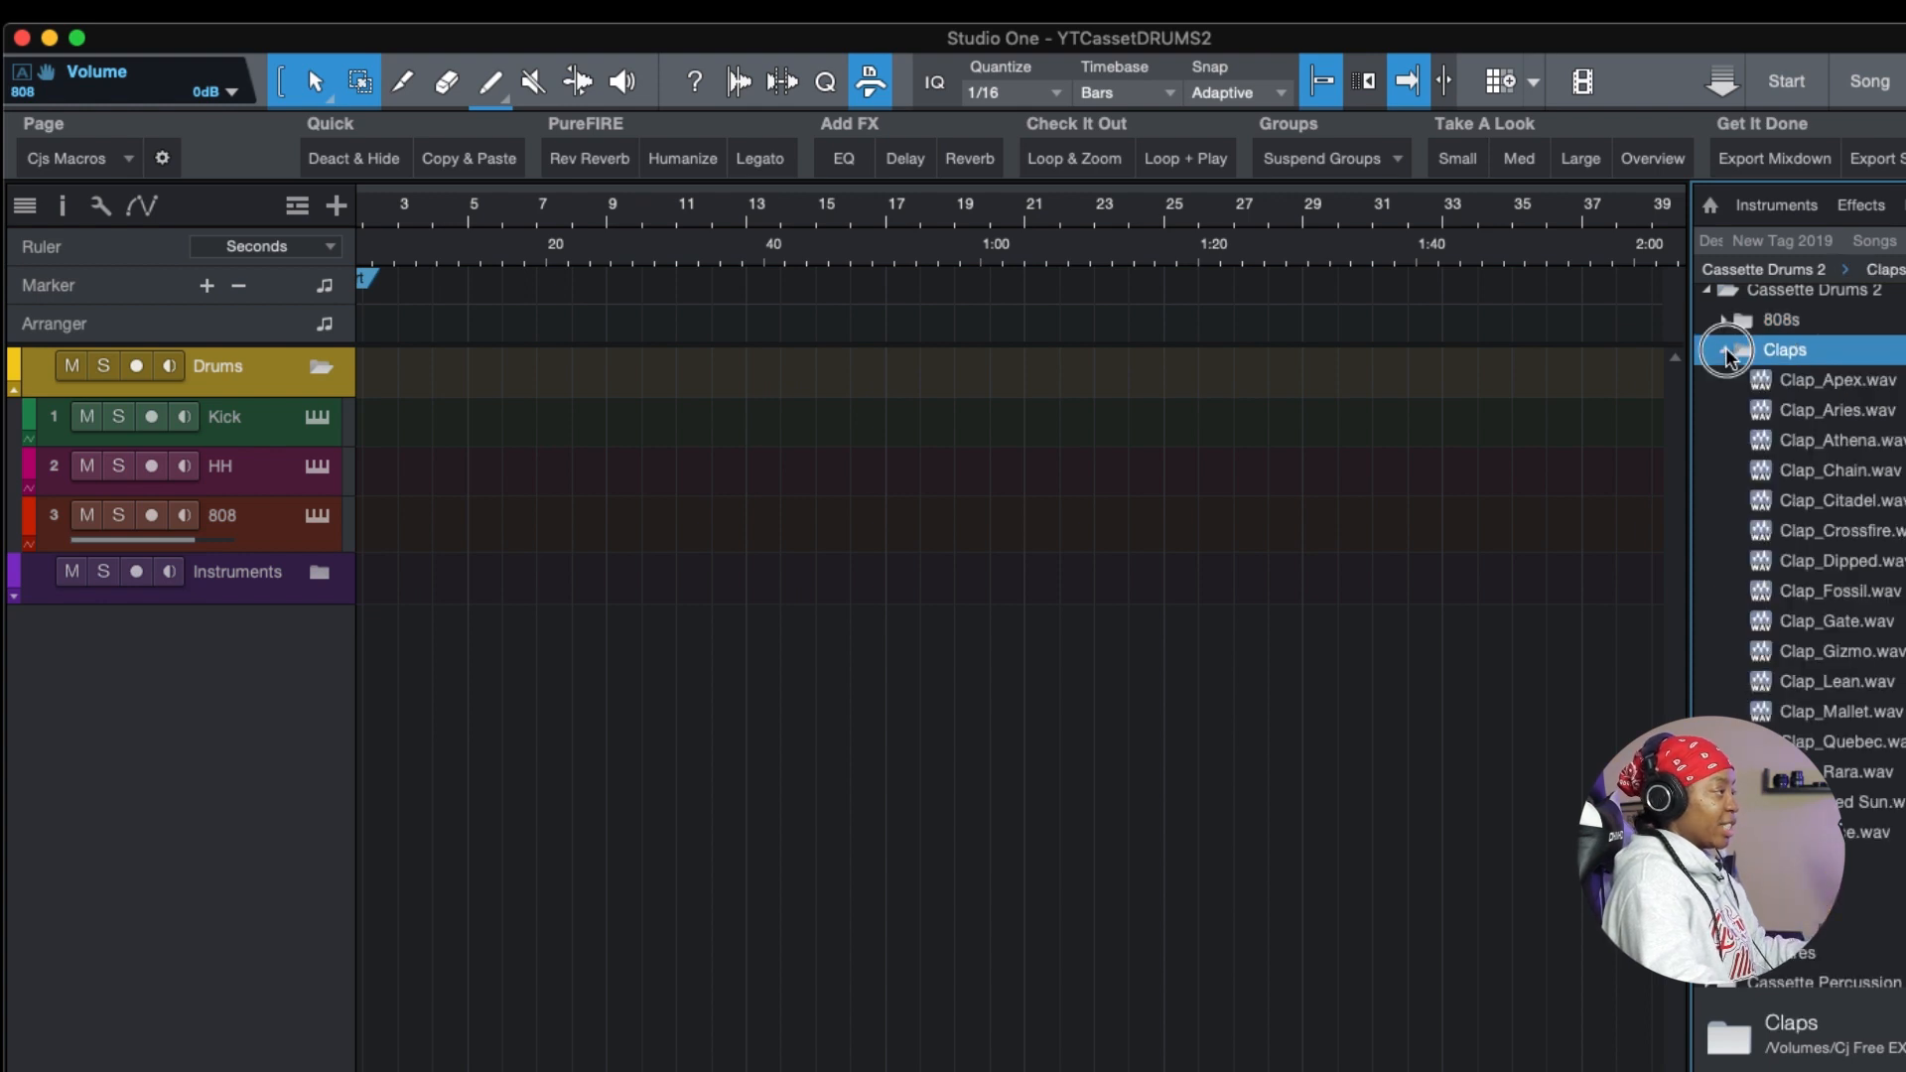
left_click(1832, 382)
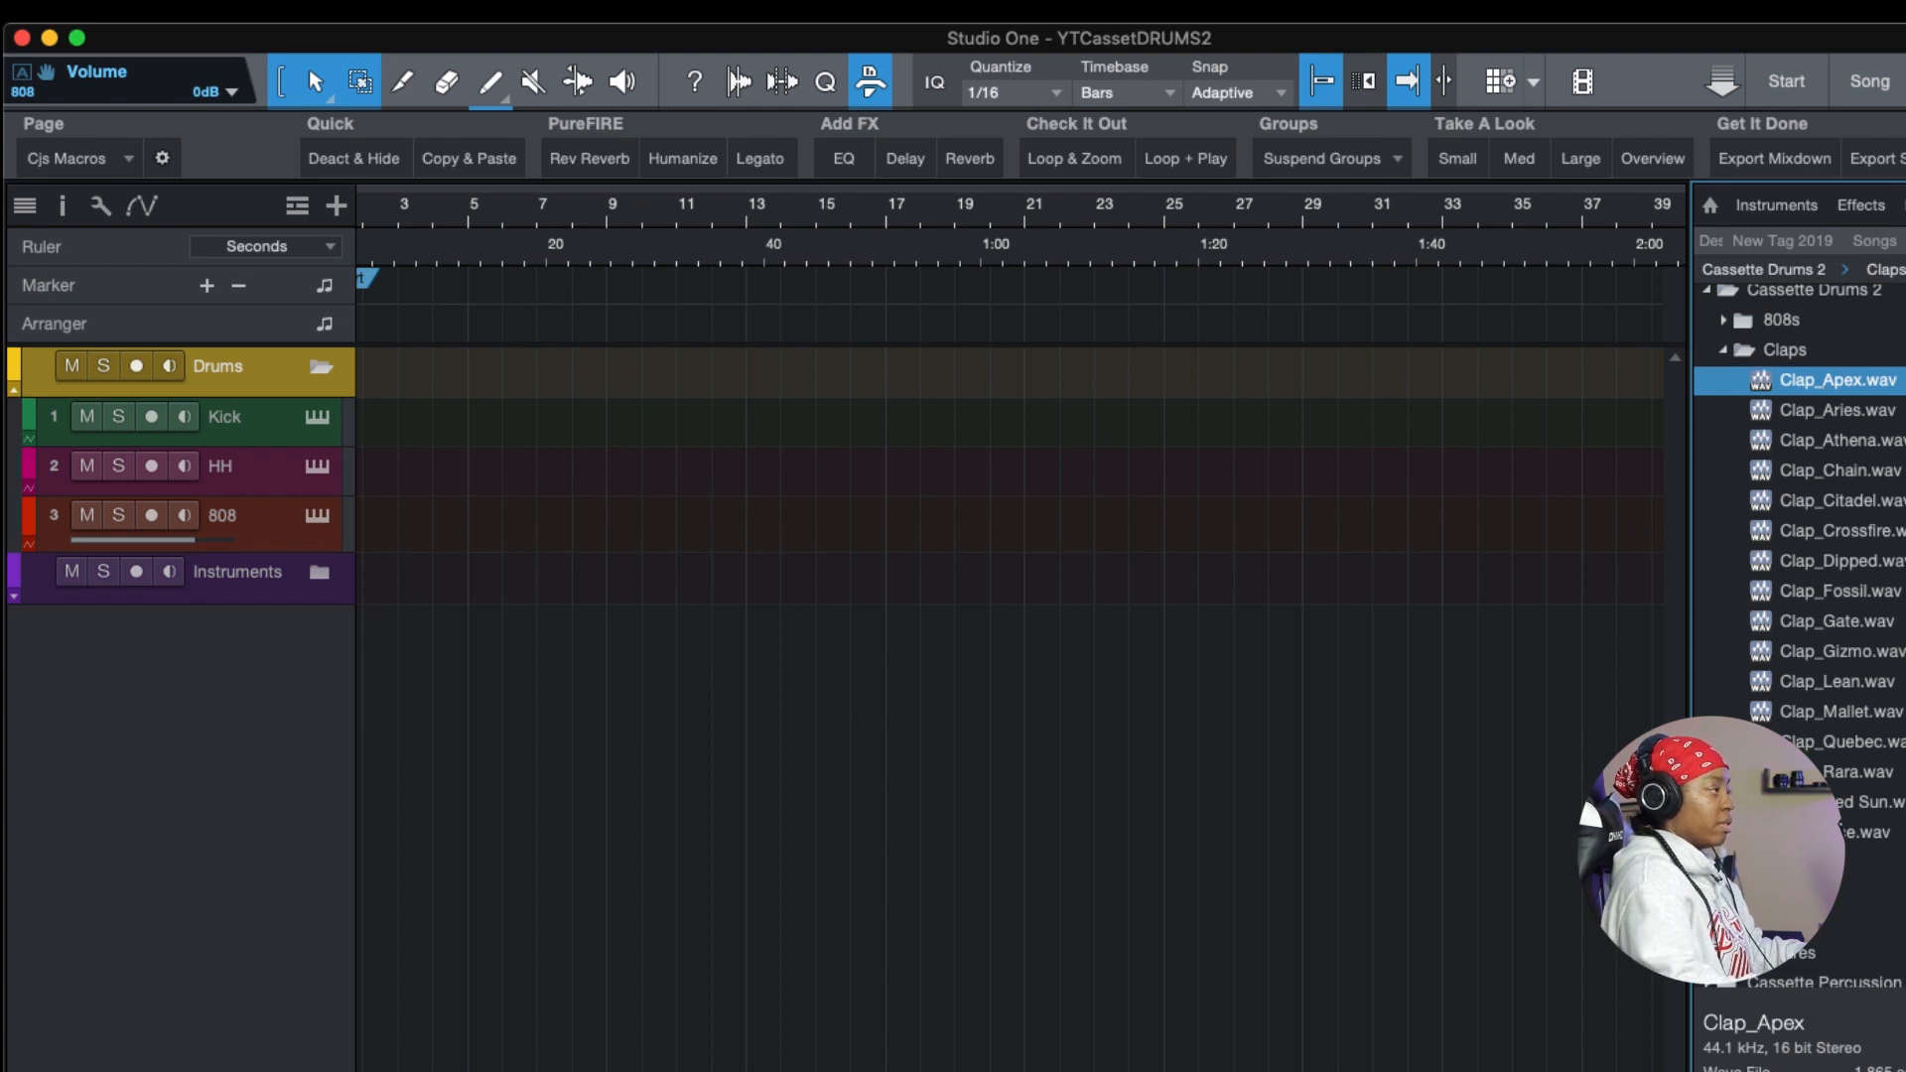
key("Down")
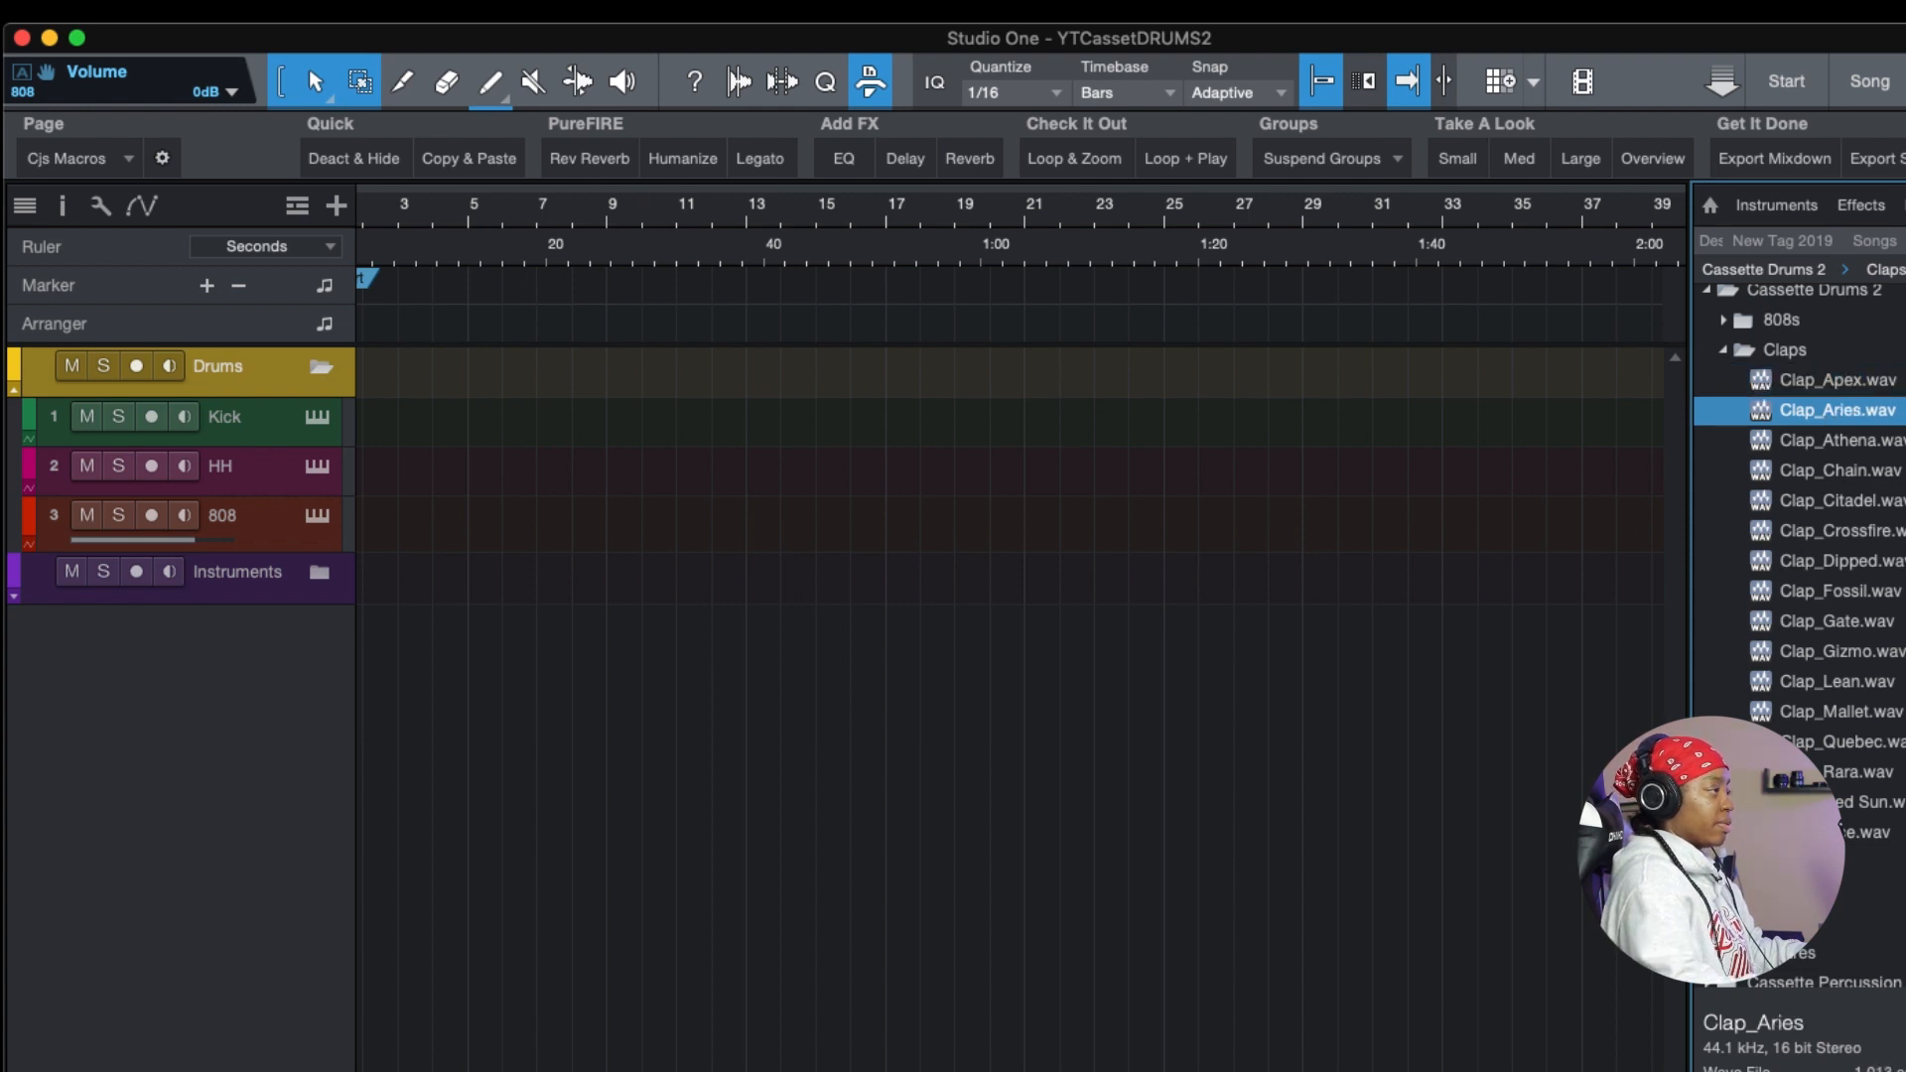
key("Down")
key("Down")
key("Down")
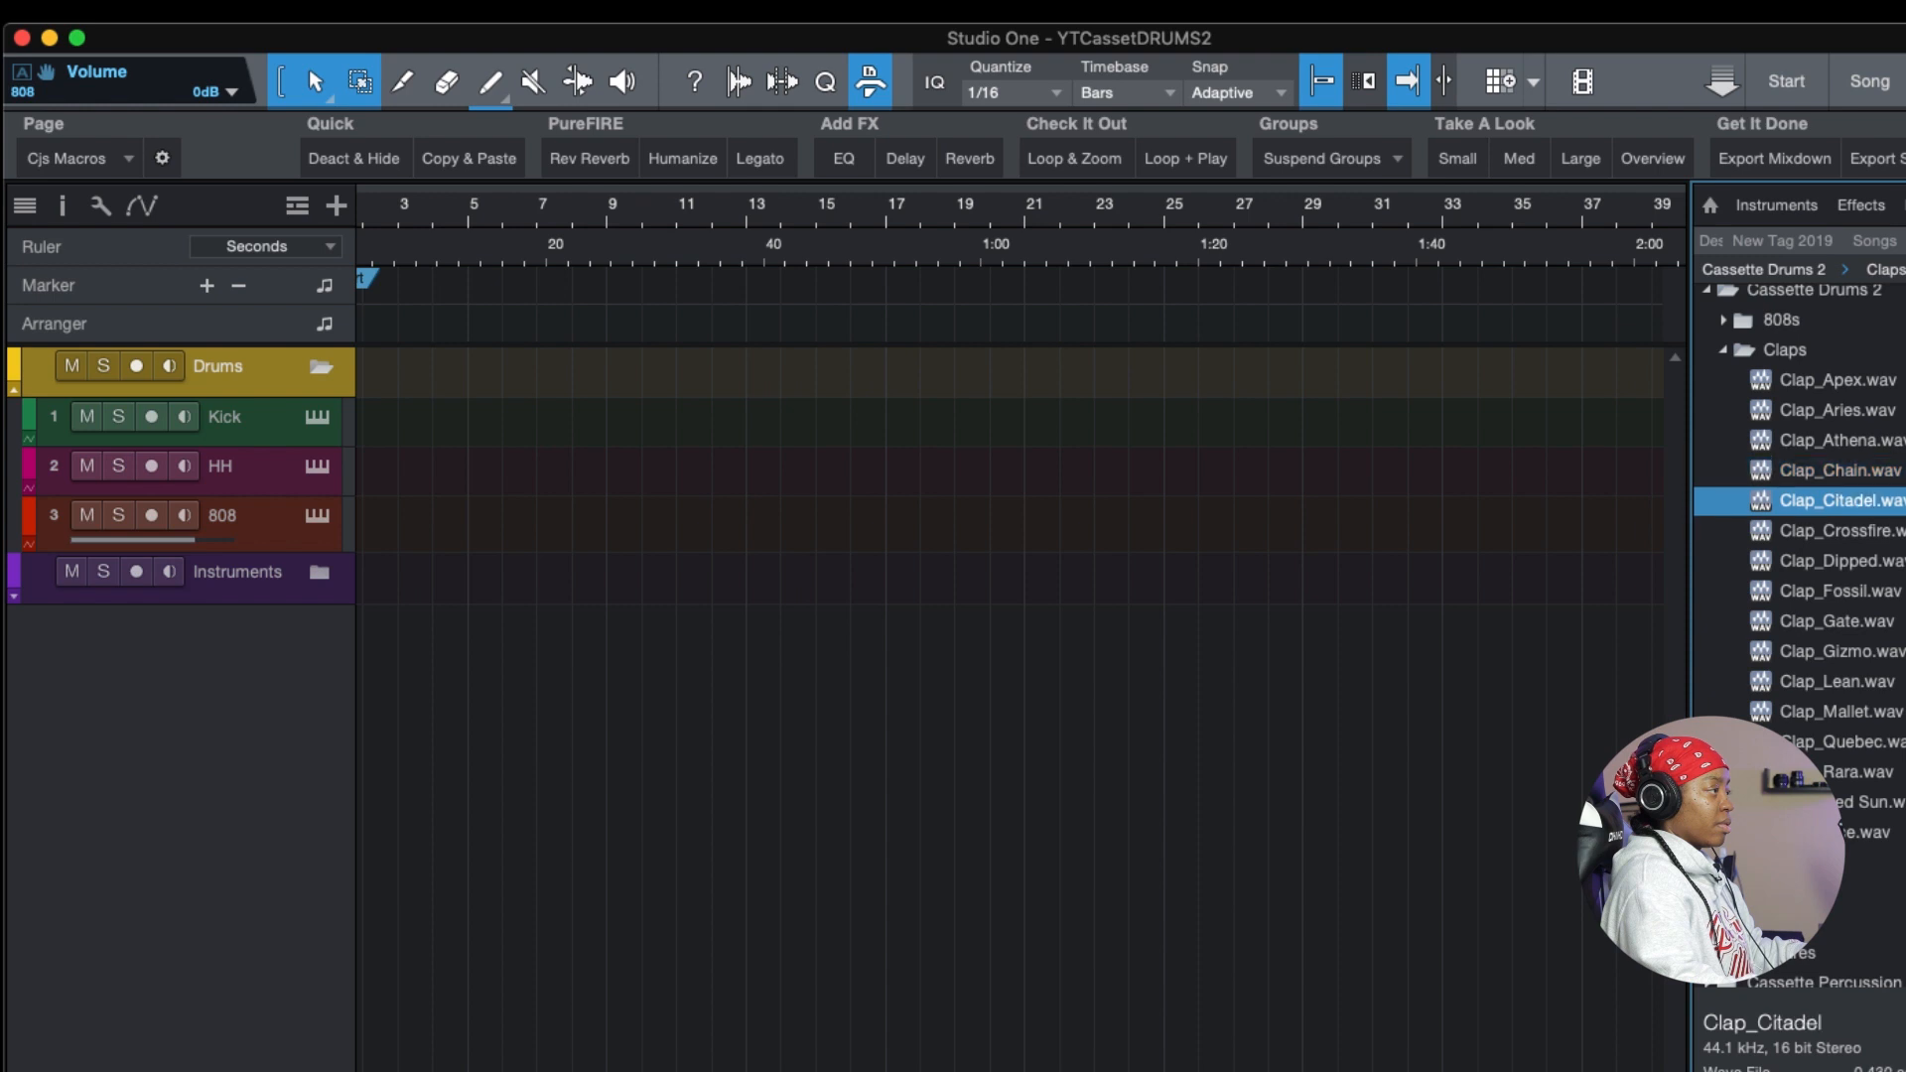
key("Down")
key("Down")
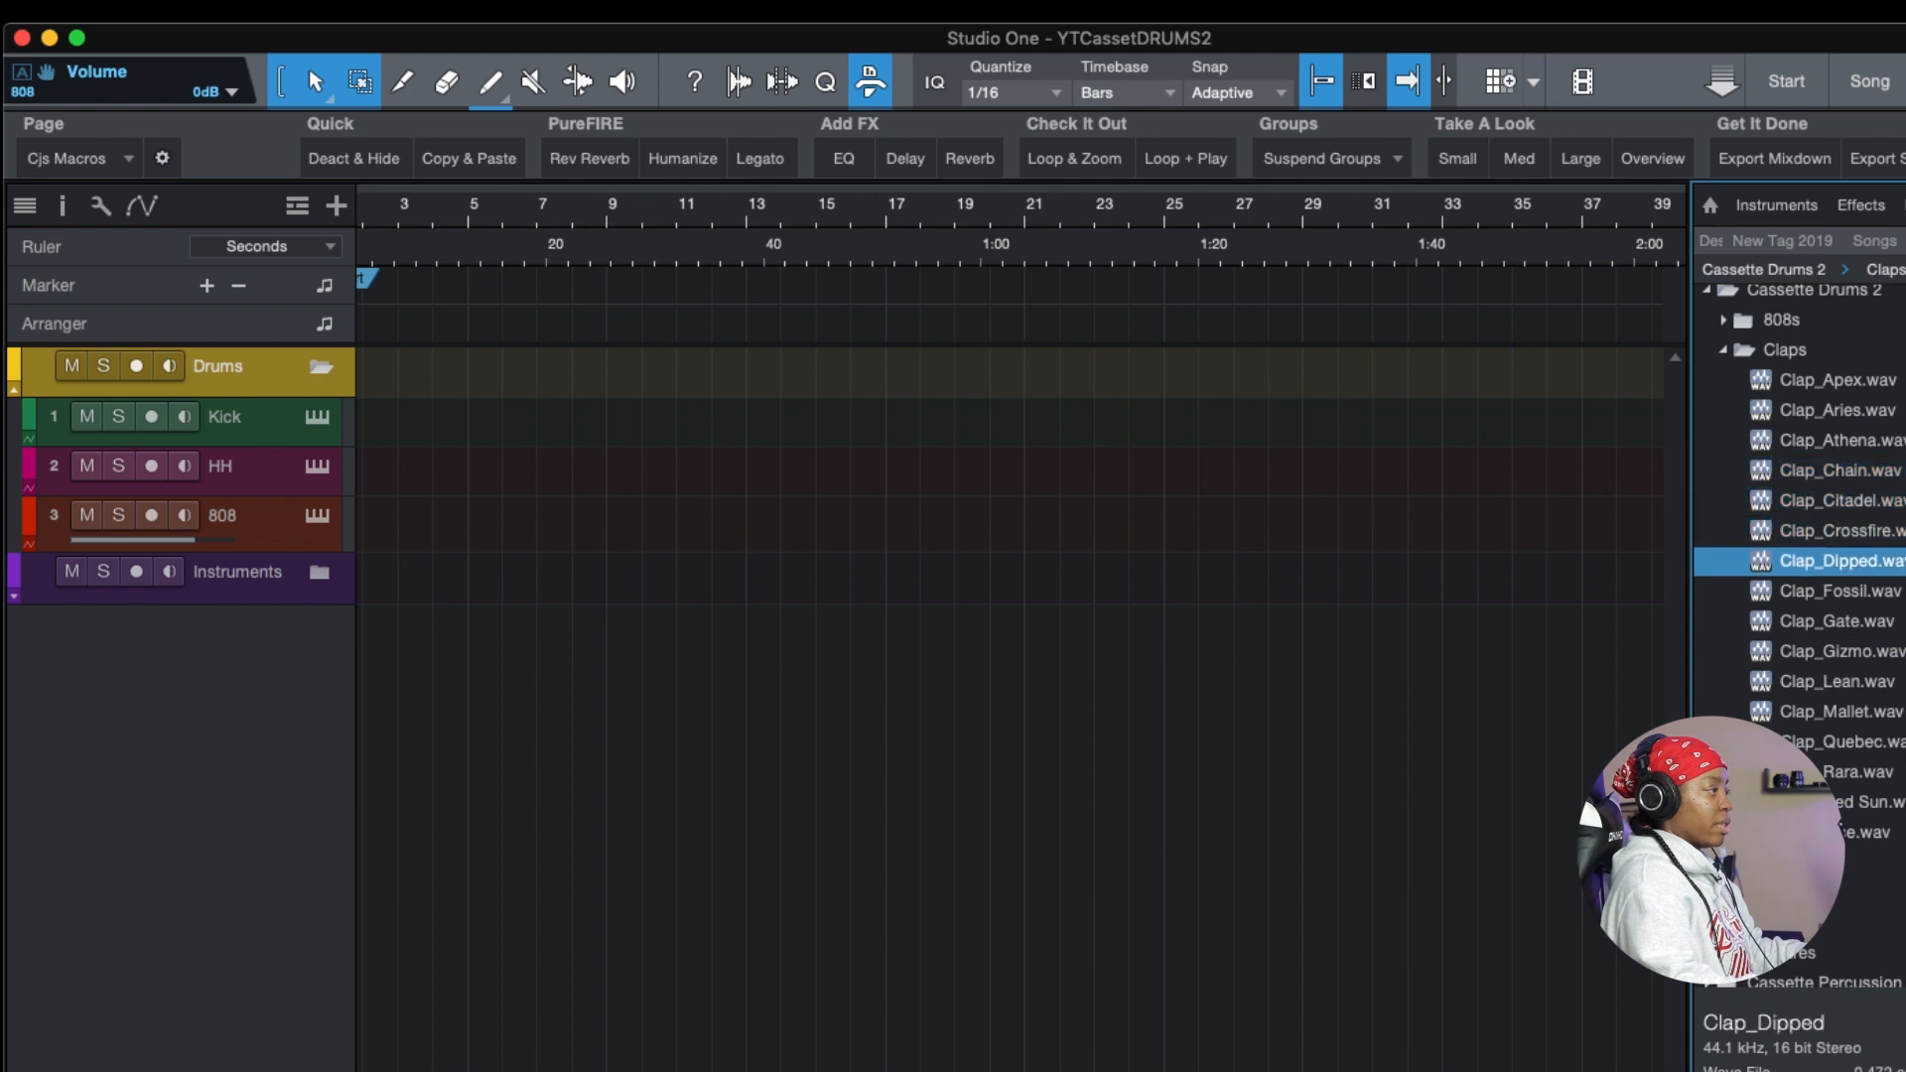
key("Down")
key("Down")
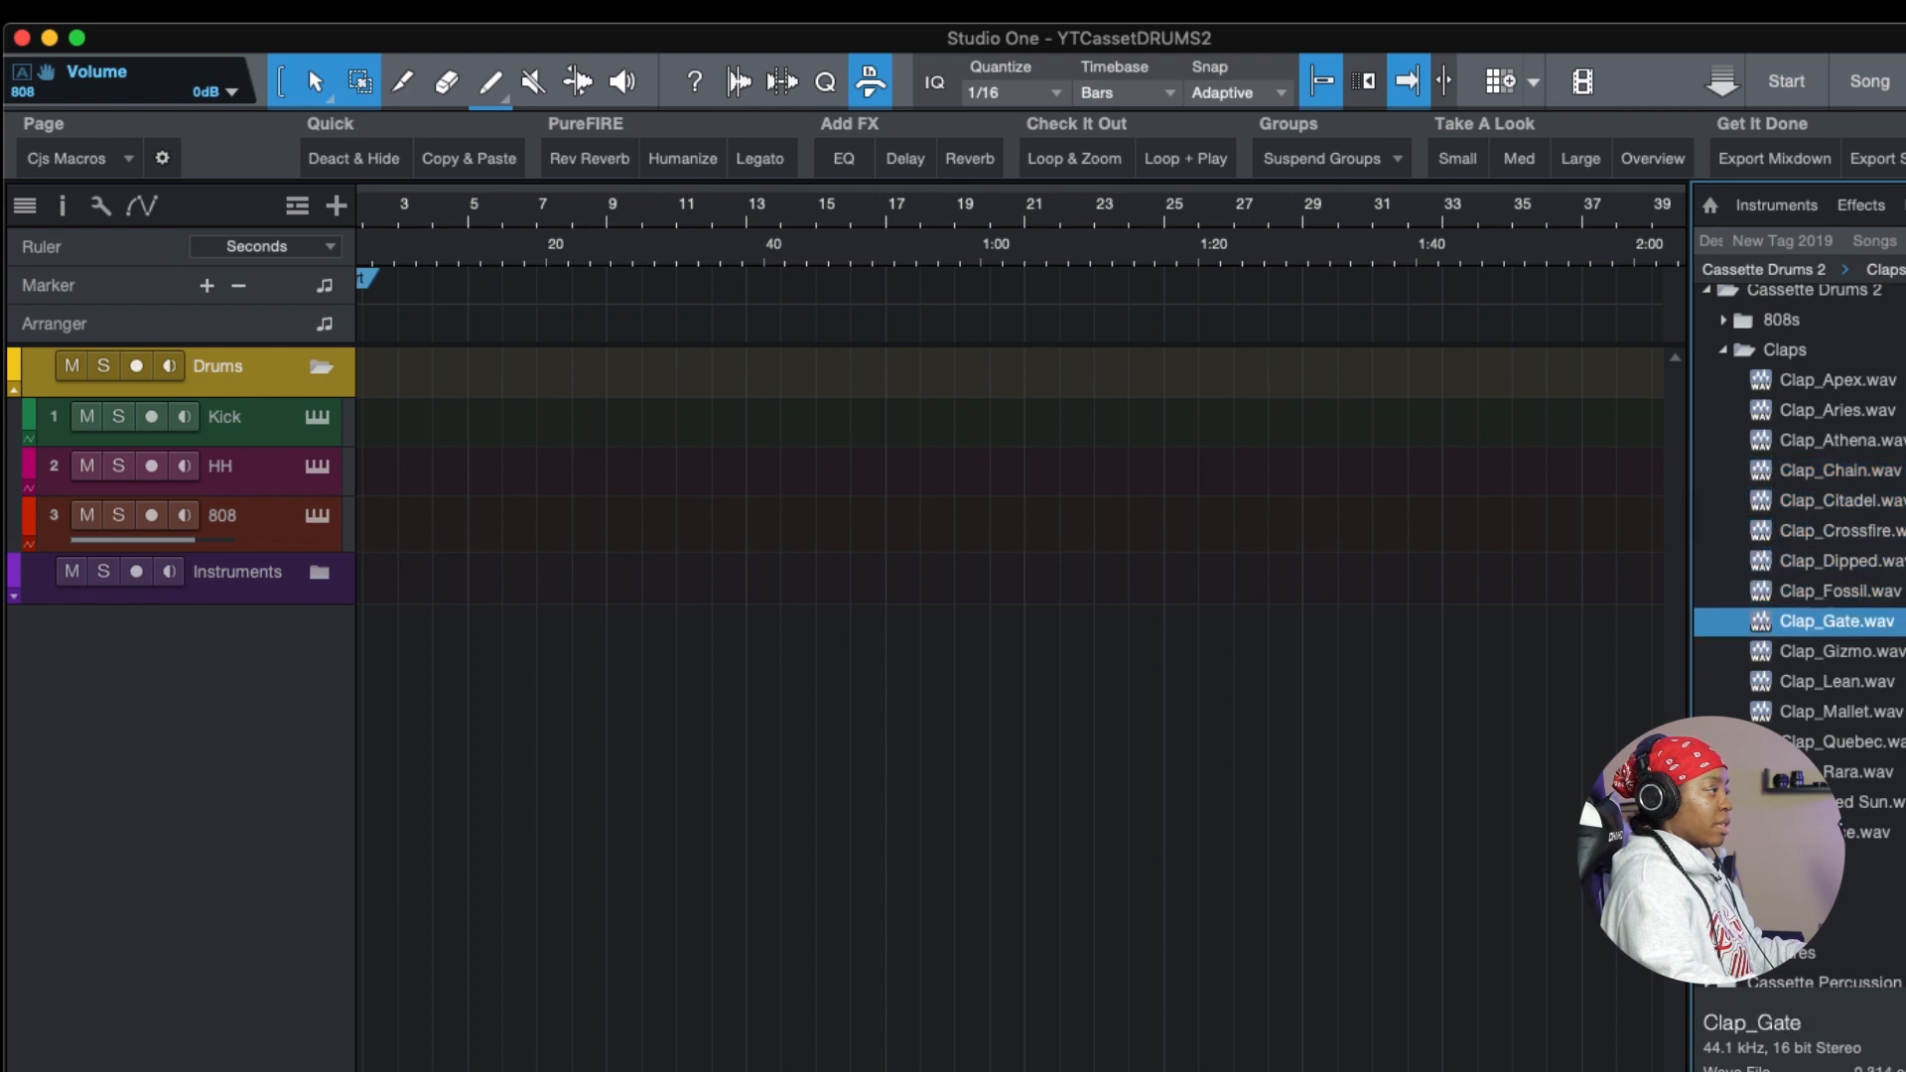
key("Down")
key("Down")
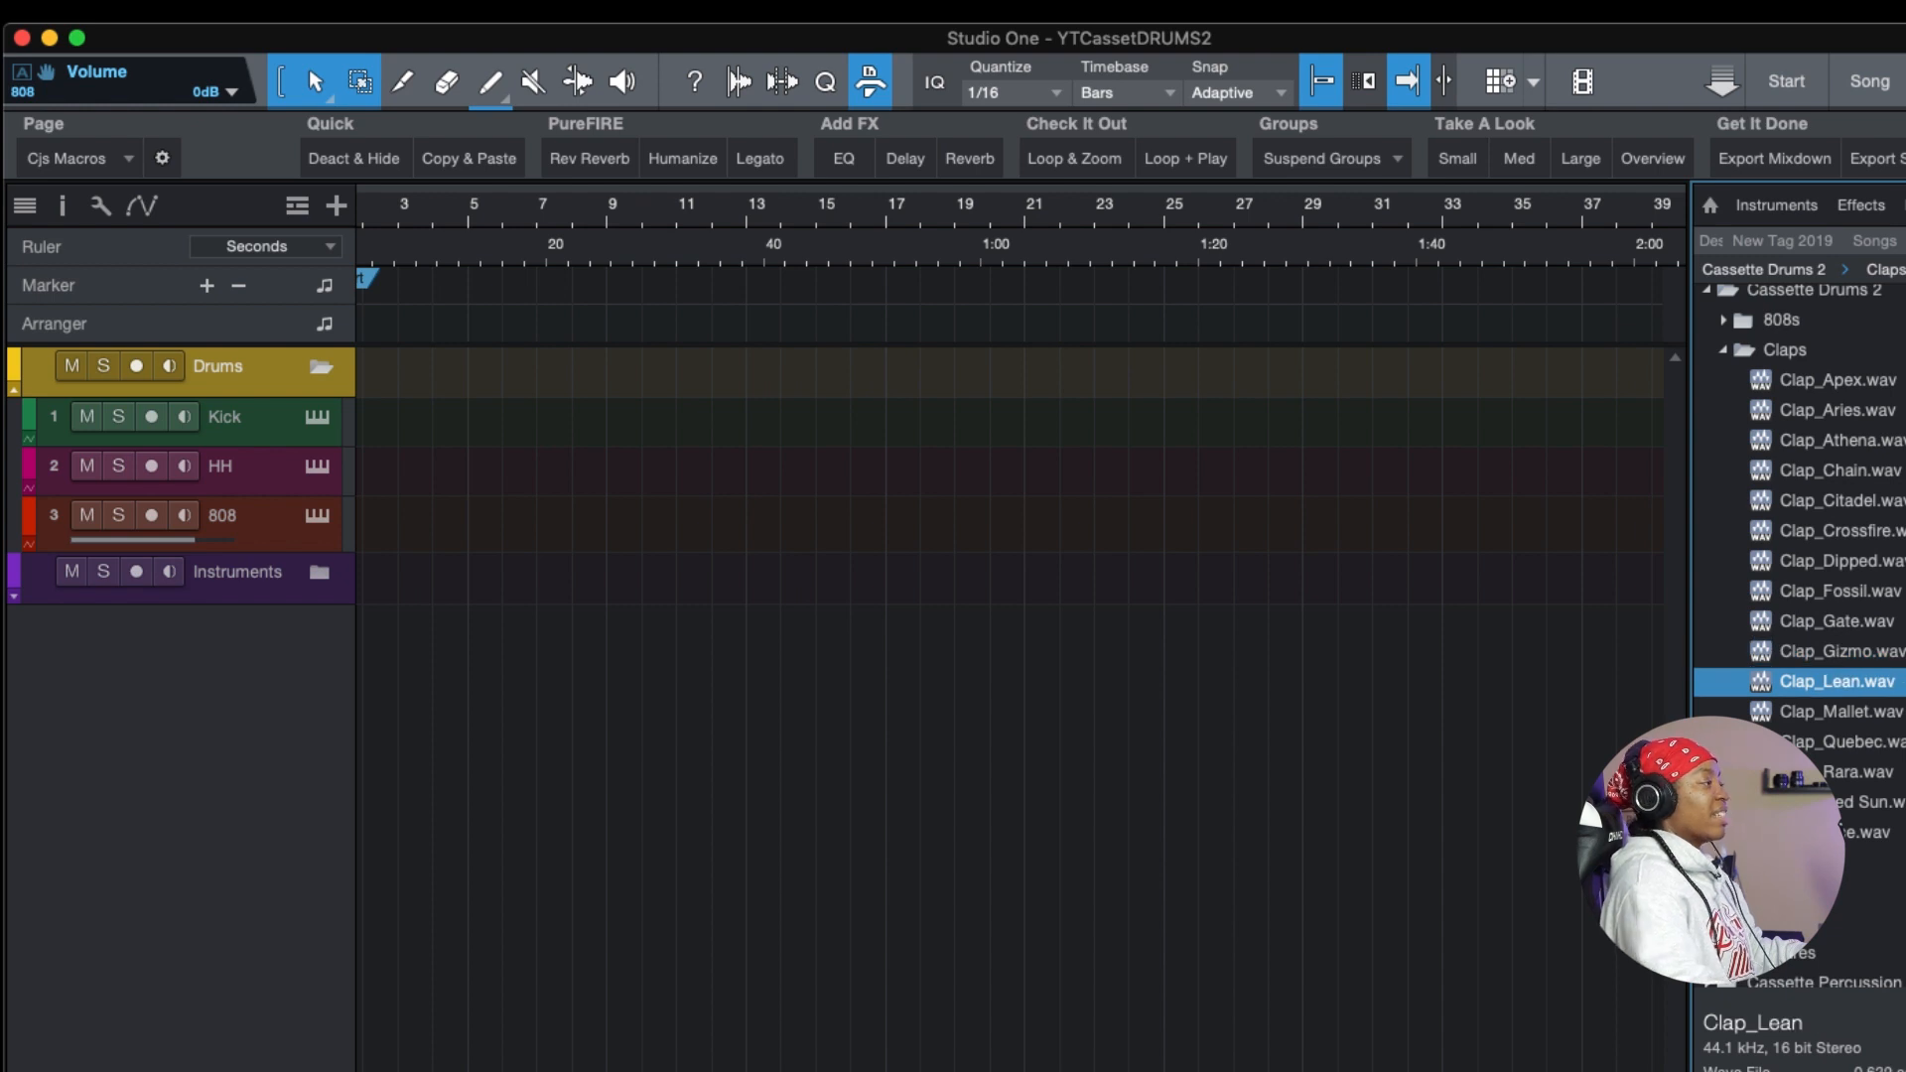
left_click(1724, 351)
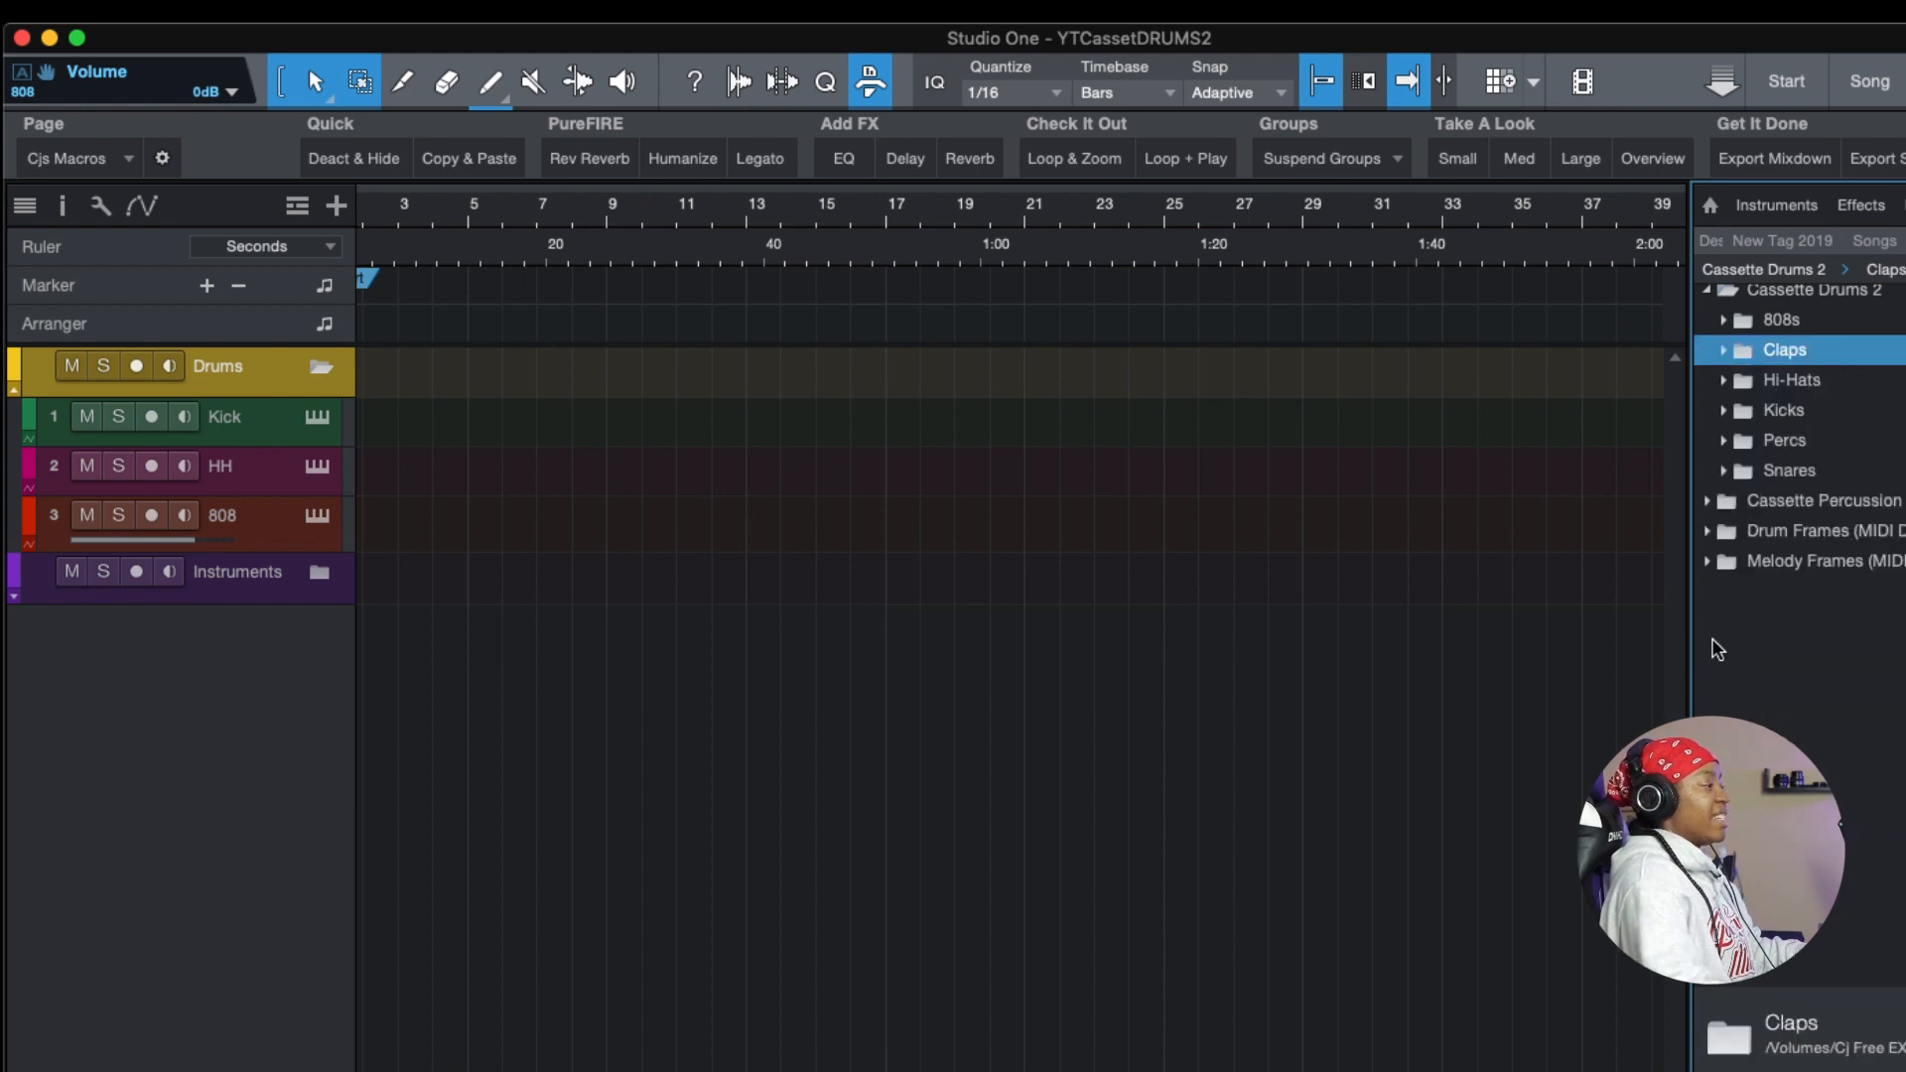
- Expand the Hi-Hats folder and its Closed subfolder to list the closed hi-hat samples
left_click(1722, 381)
left_click(1740, 439)
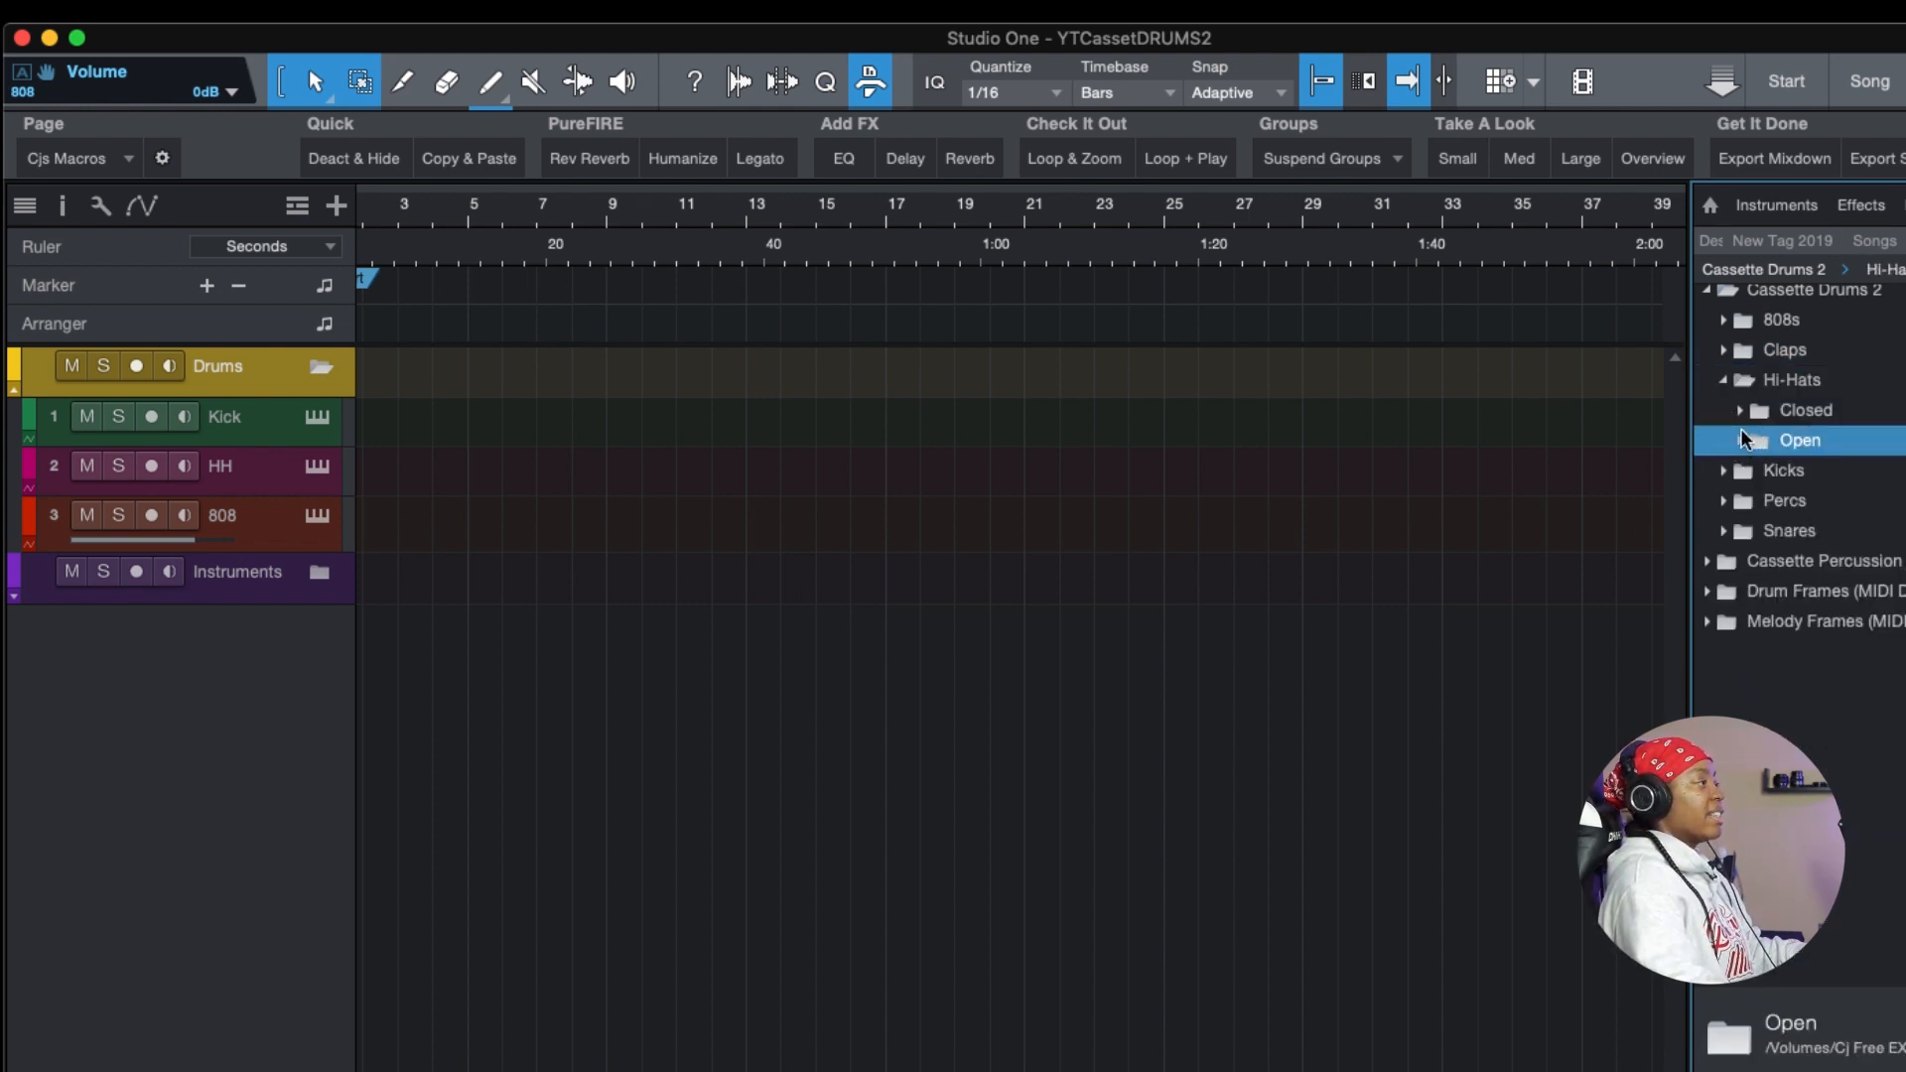
left_click(1740, 411)
left_click(1742, 413)
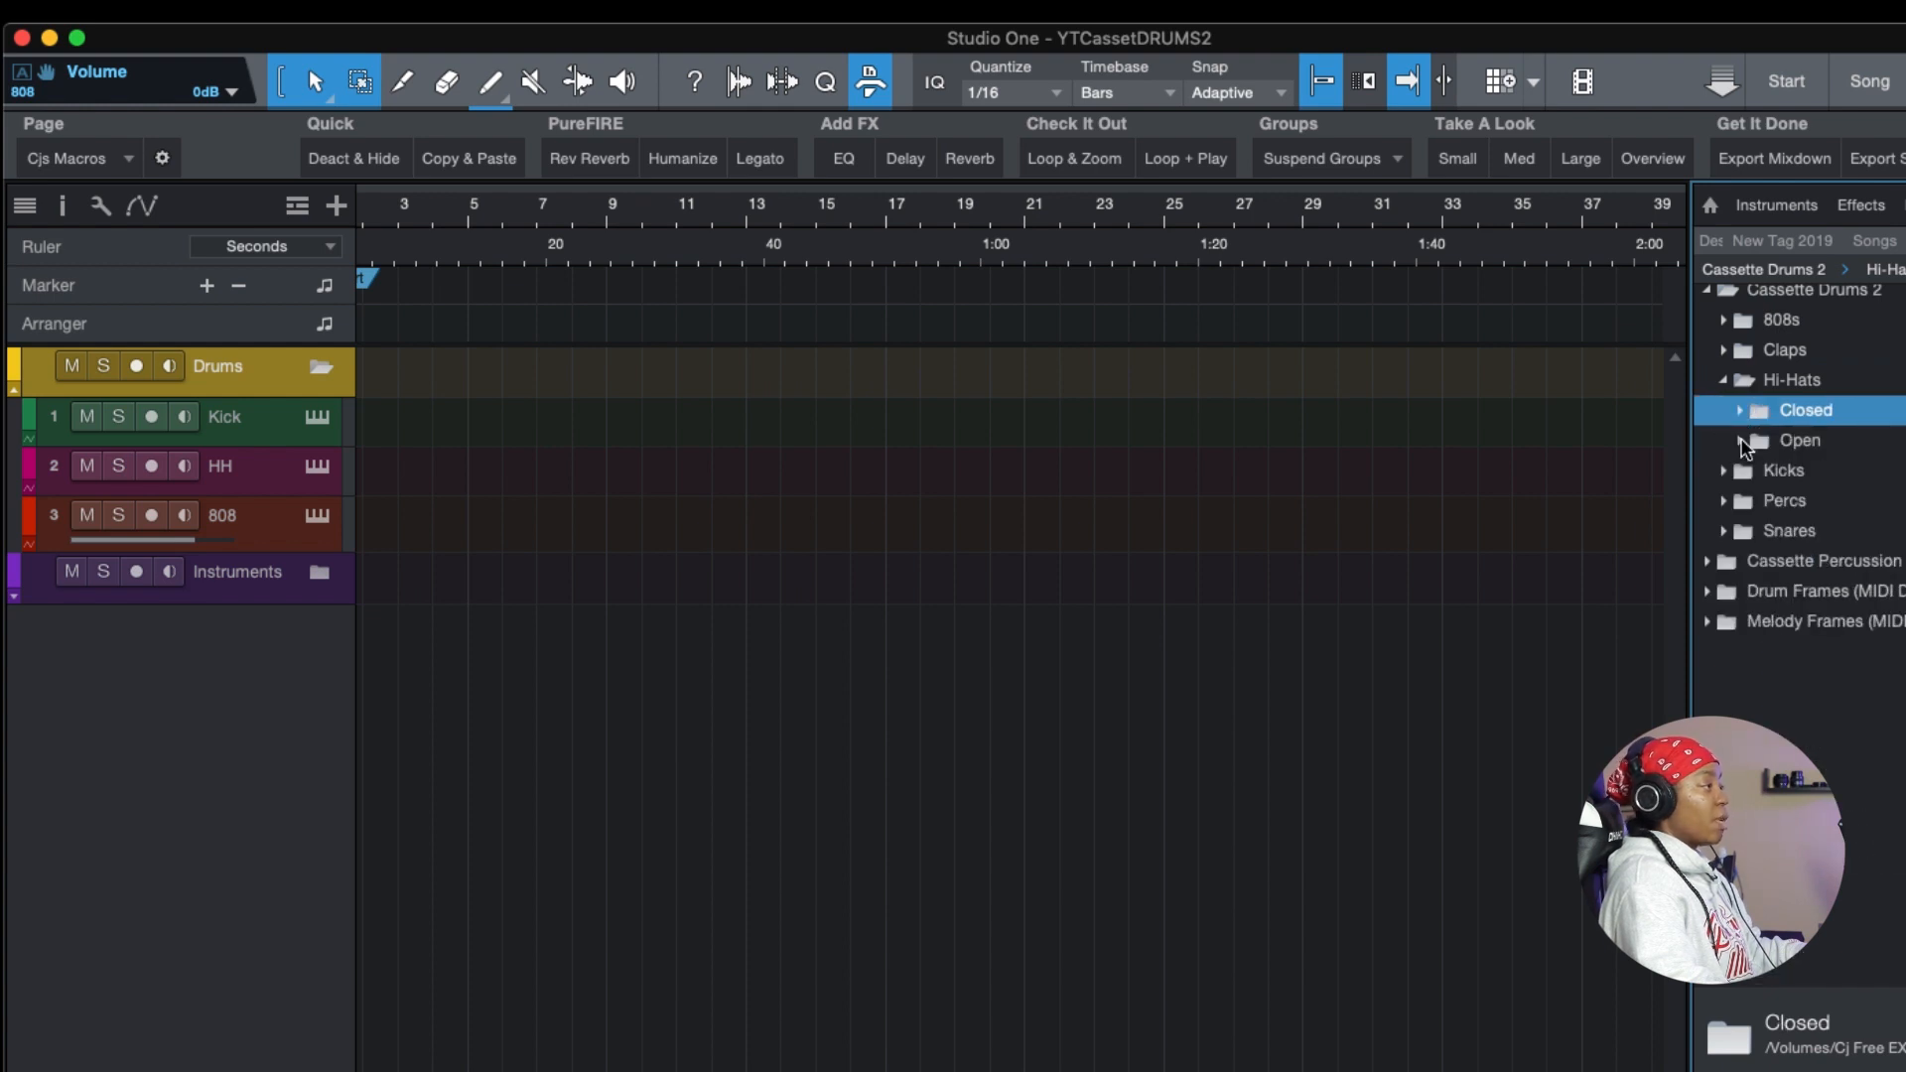
left_click(1742, 413)
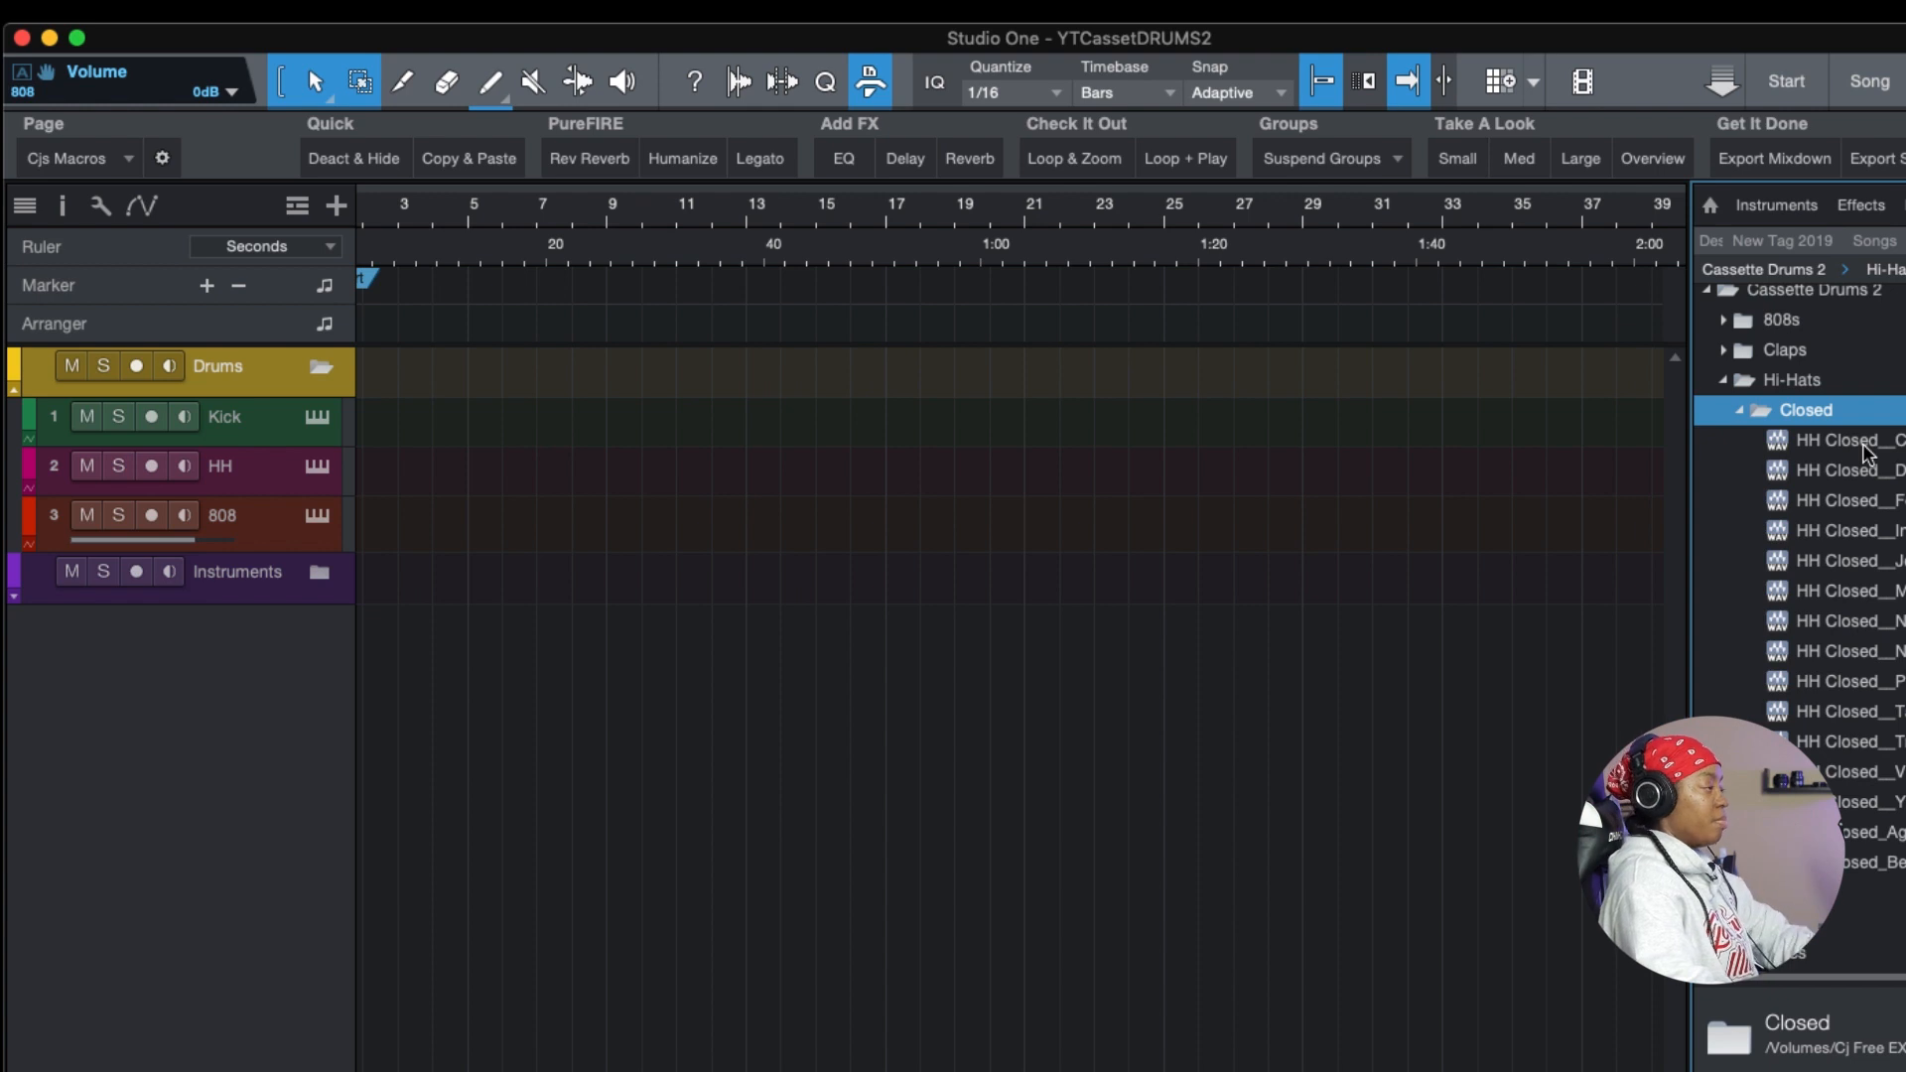
- Audition the closed hi-hat samples from the first one through HH Closed__Needle and collapse the Closed folder
key("Down")
key("Down")
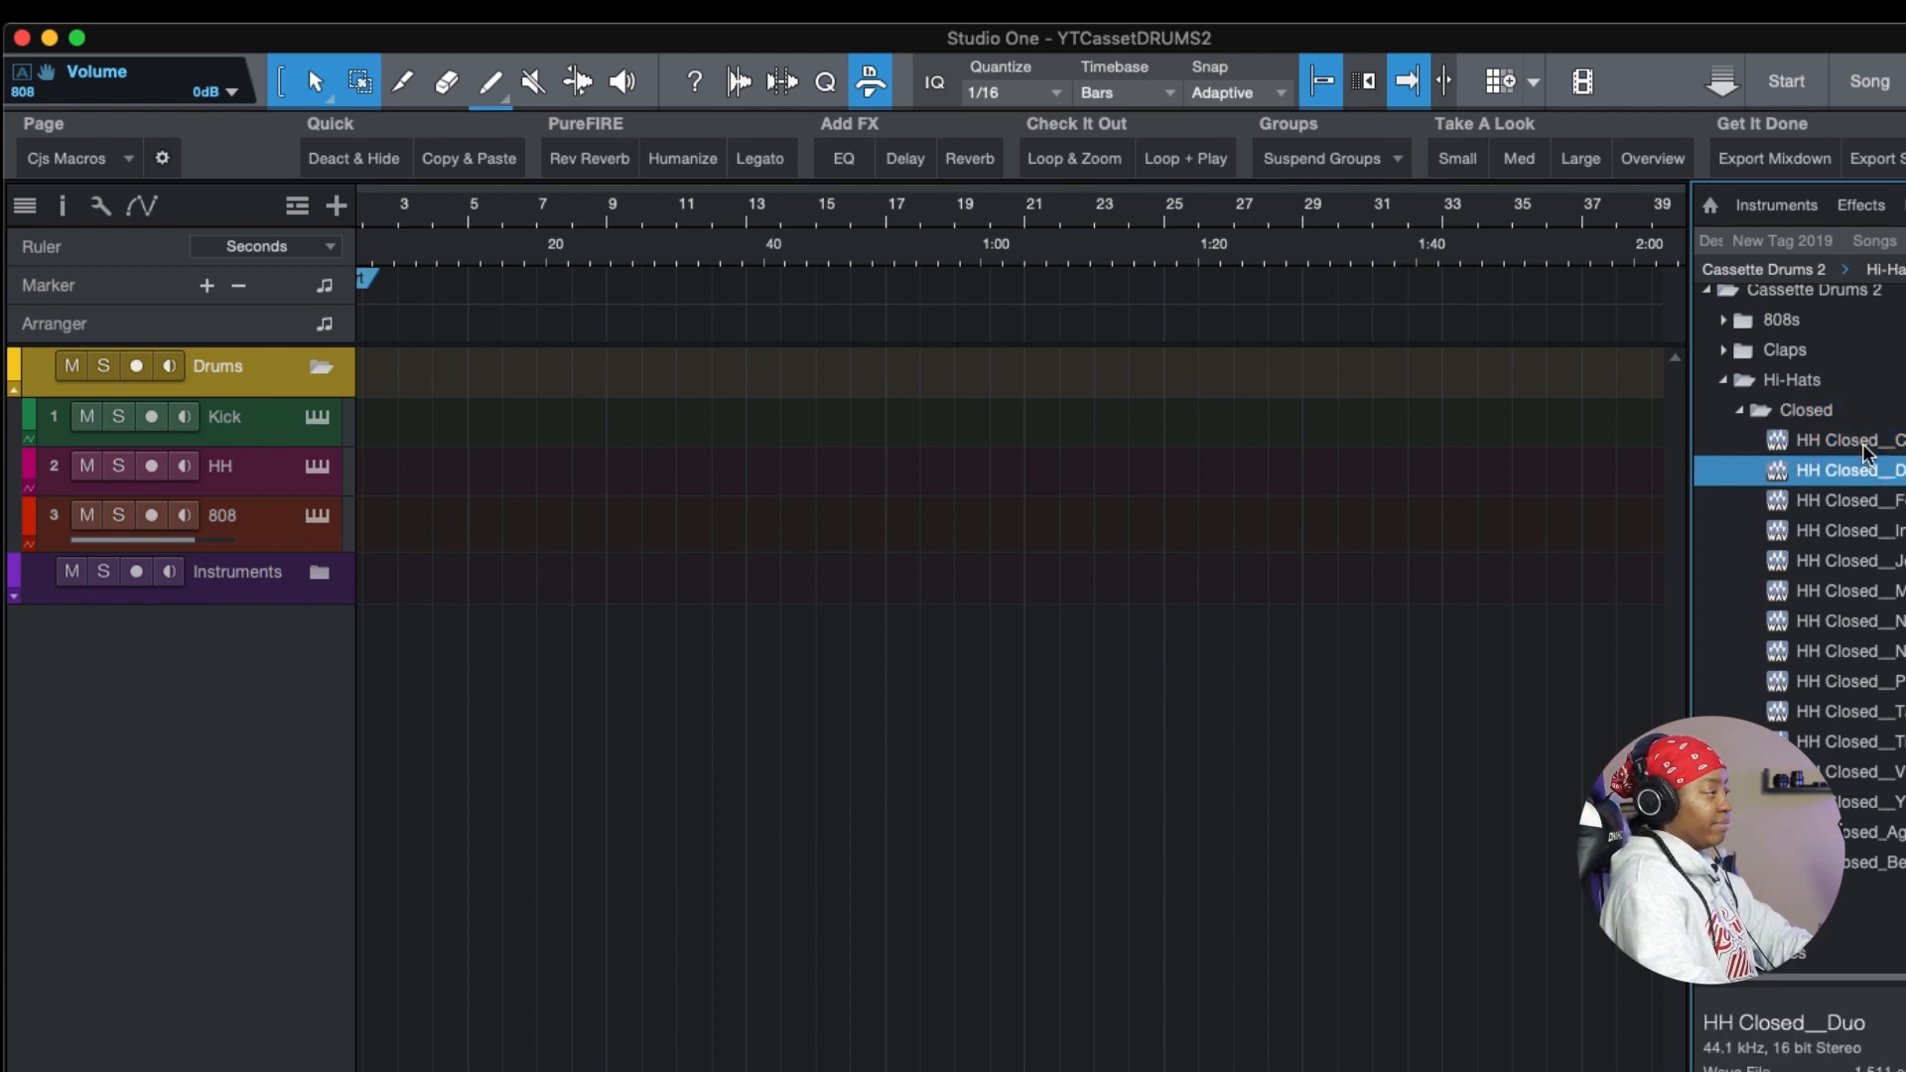
key("Down")
key("Down")
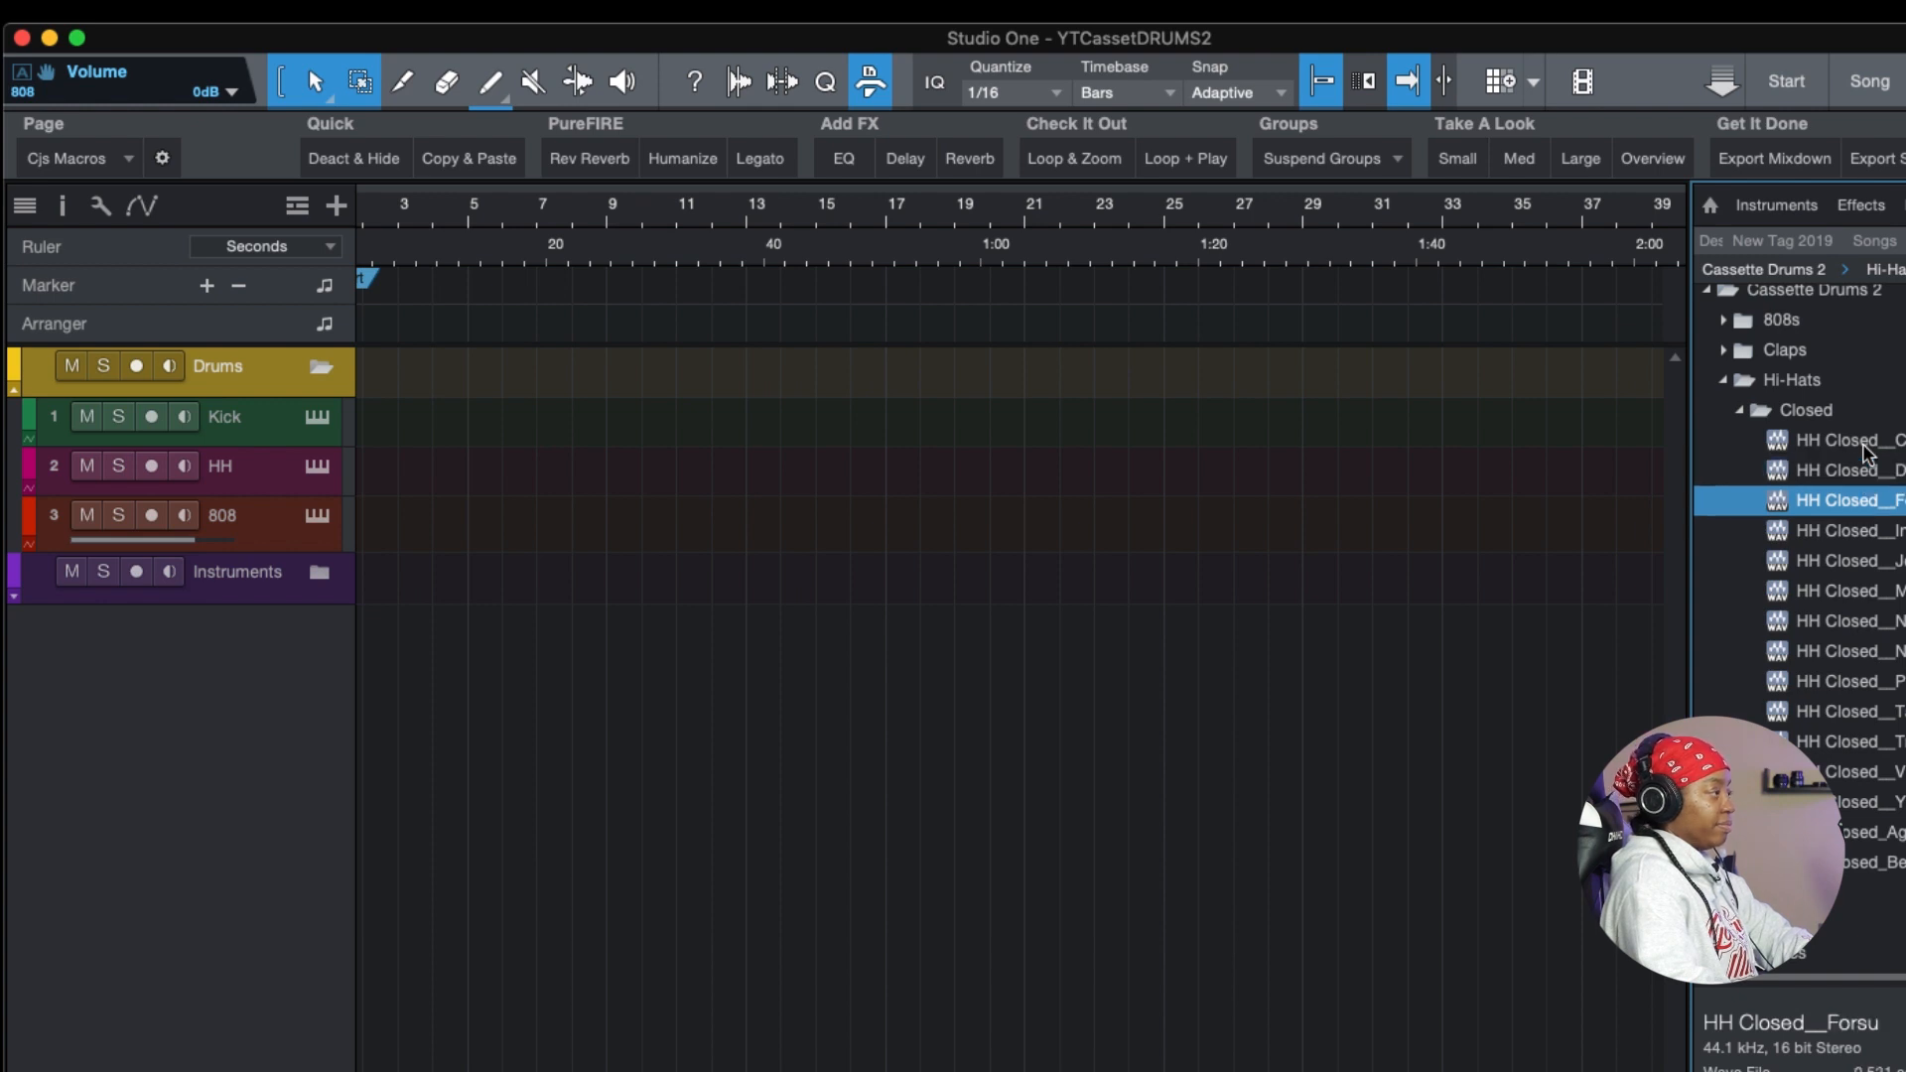
key("Down")
key("Down")
key("Down")
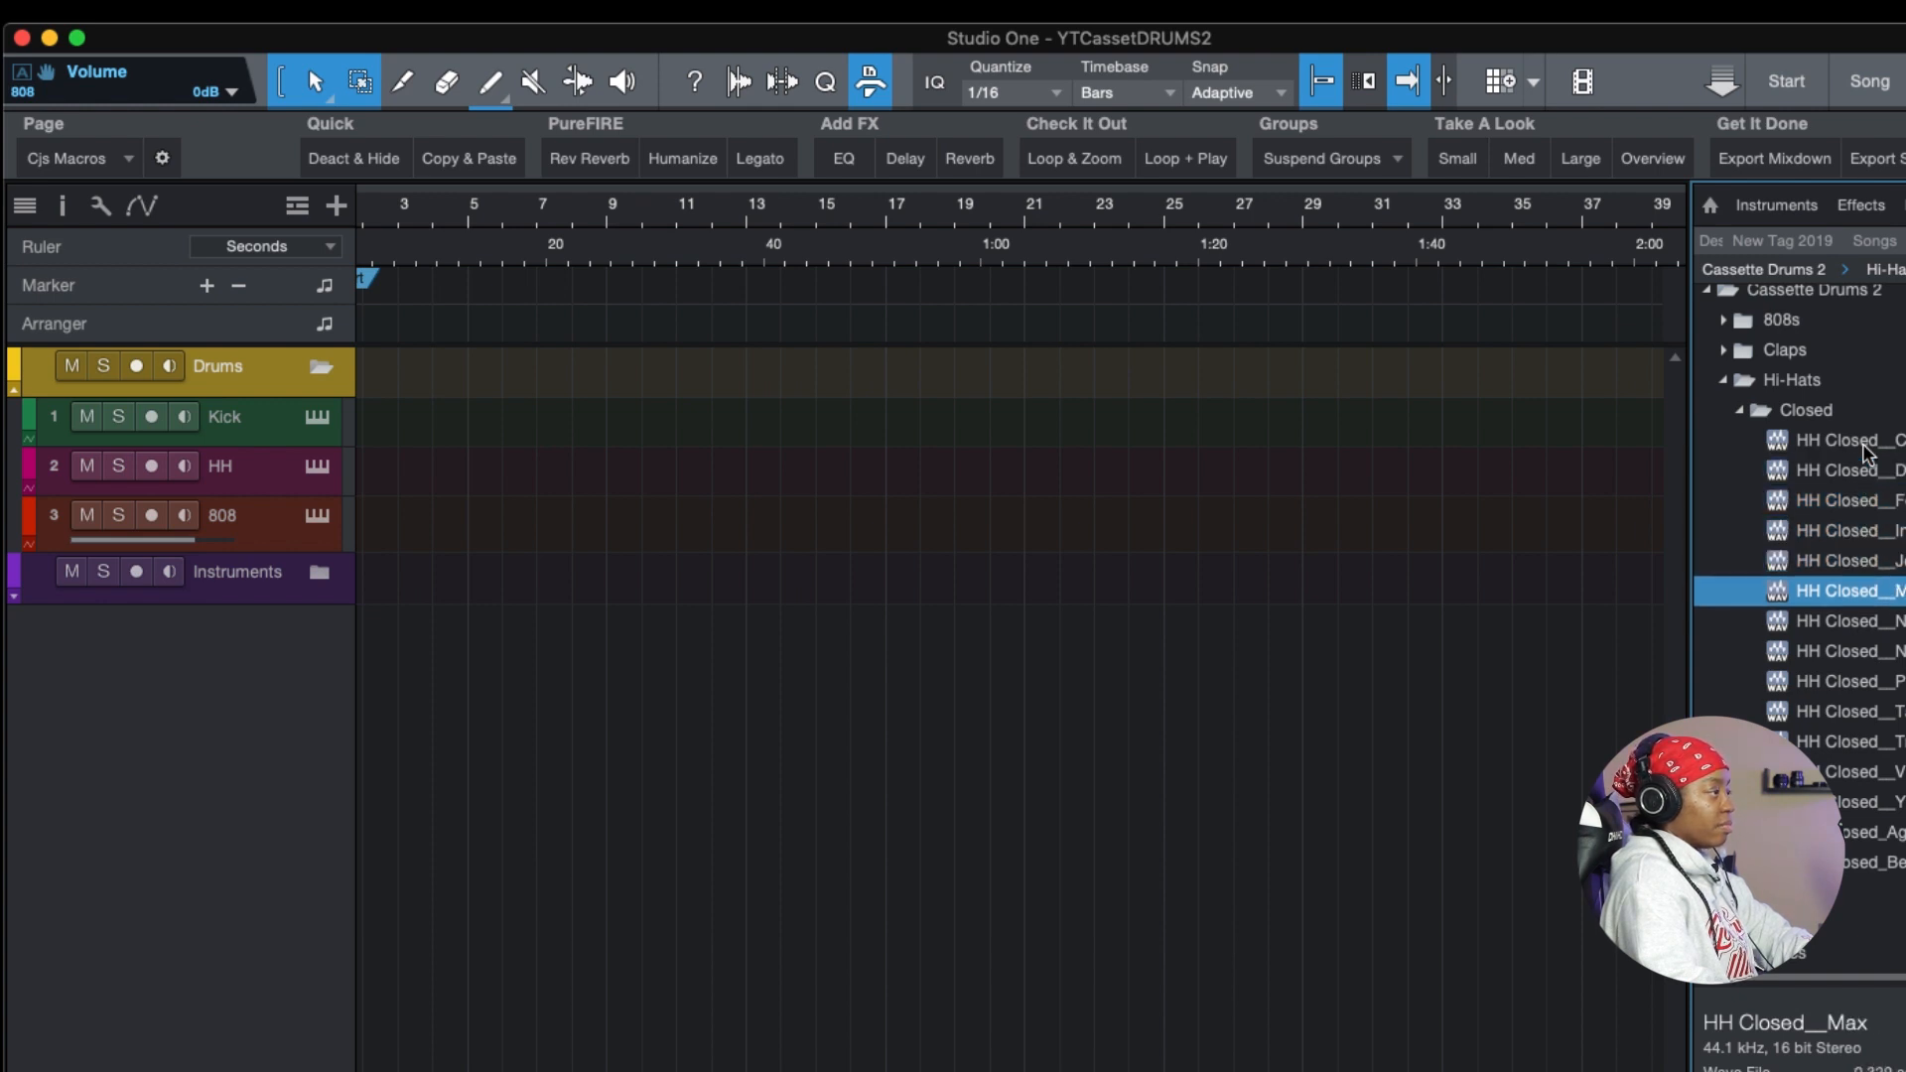
key("Down")
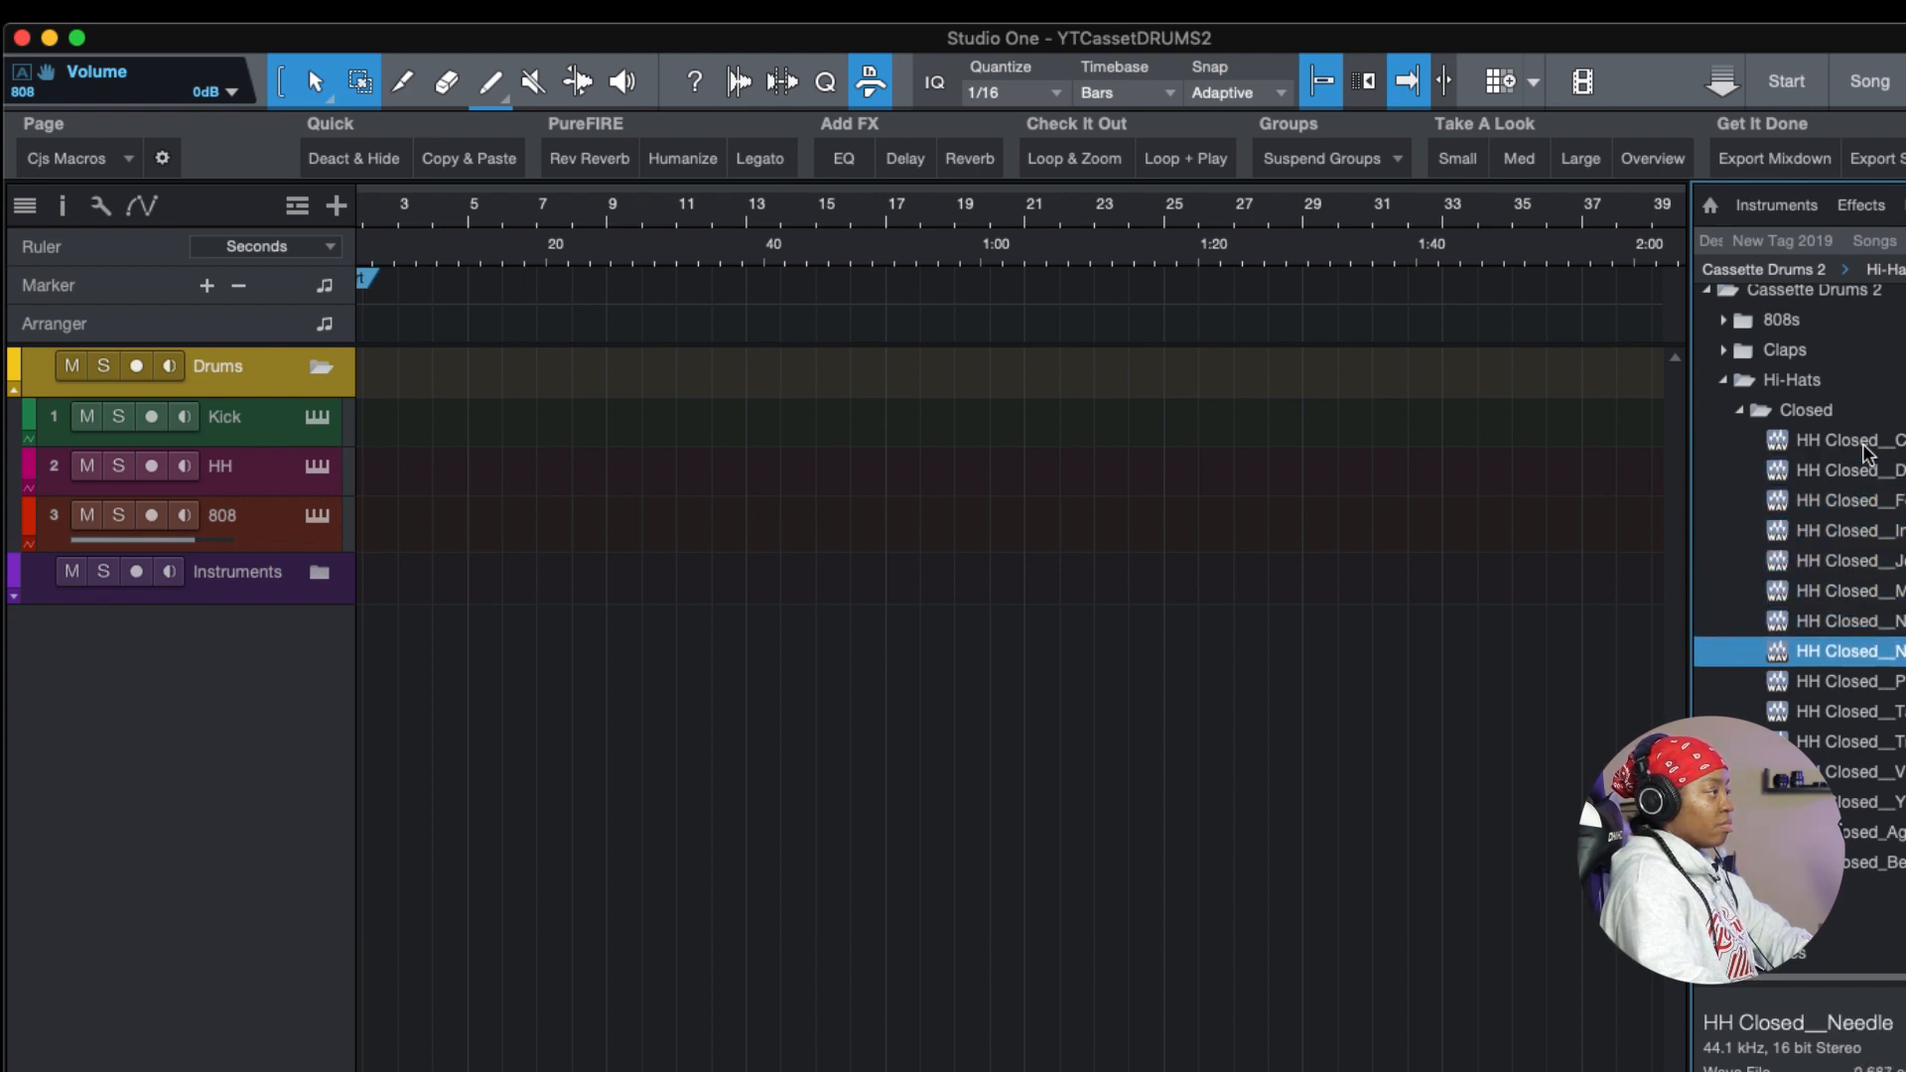
left_click(1743, 413)
- Audition the open hi-hat samples in the Open folder through HH Open_Misdirect, and collapse the Open and Hi-Hats folders
left_click(1740, 441)
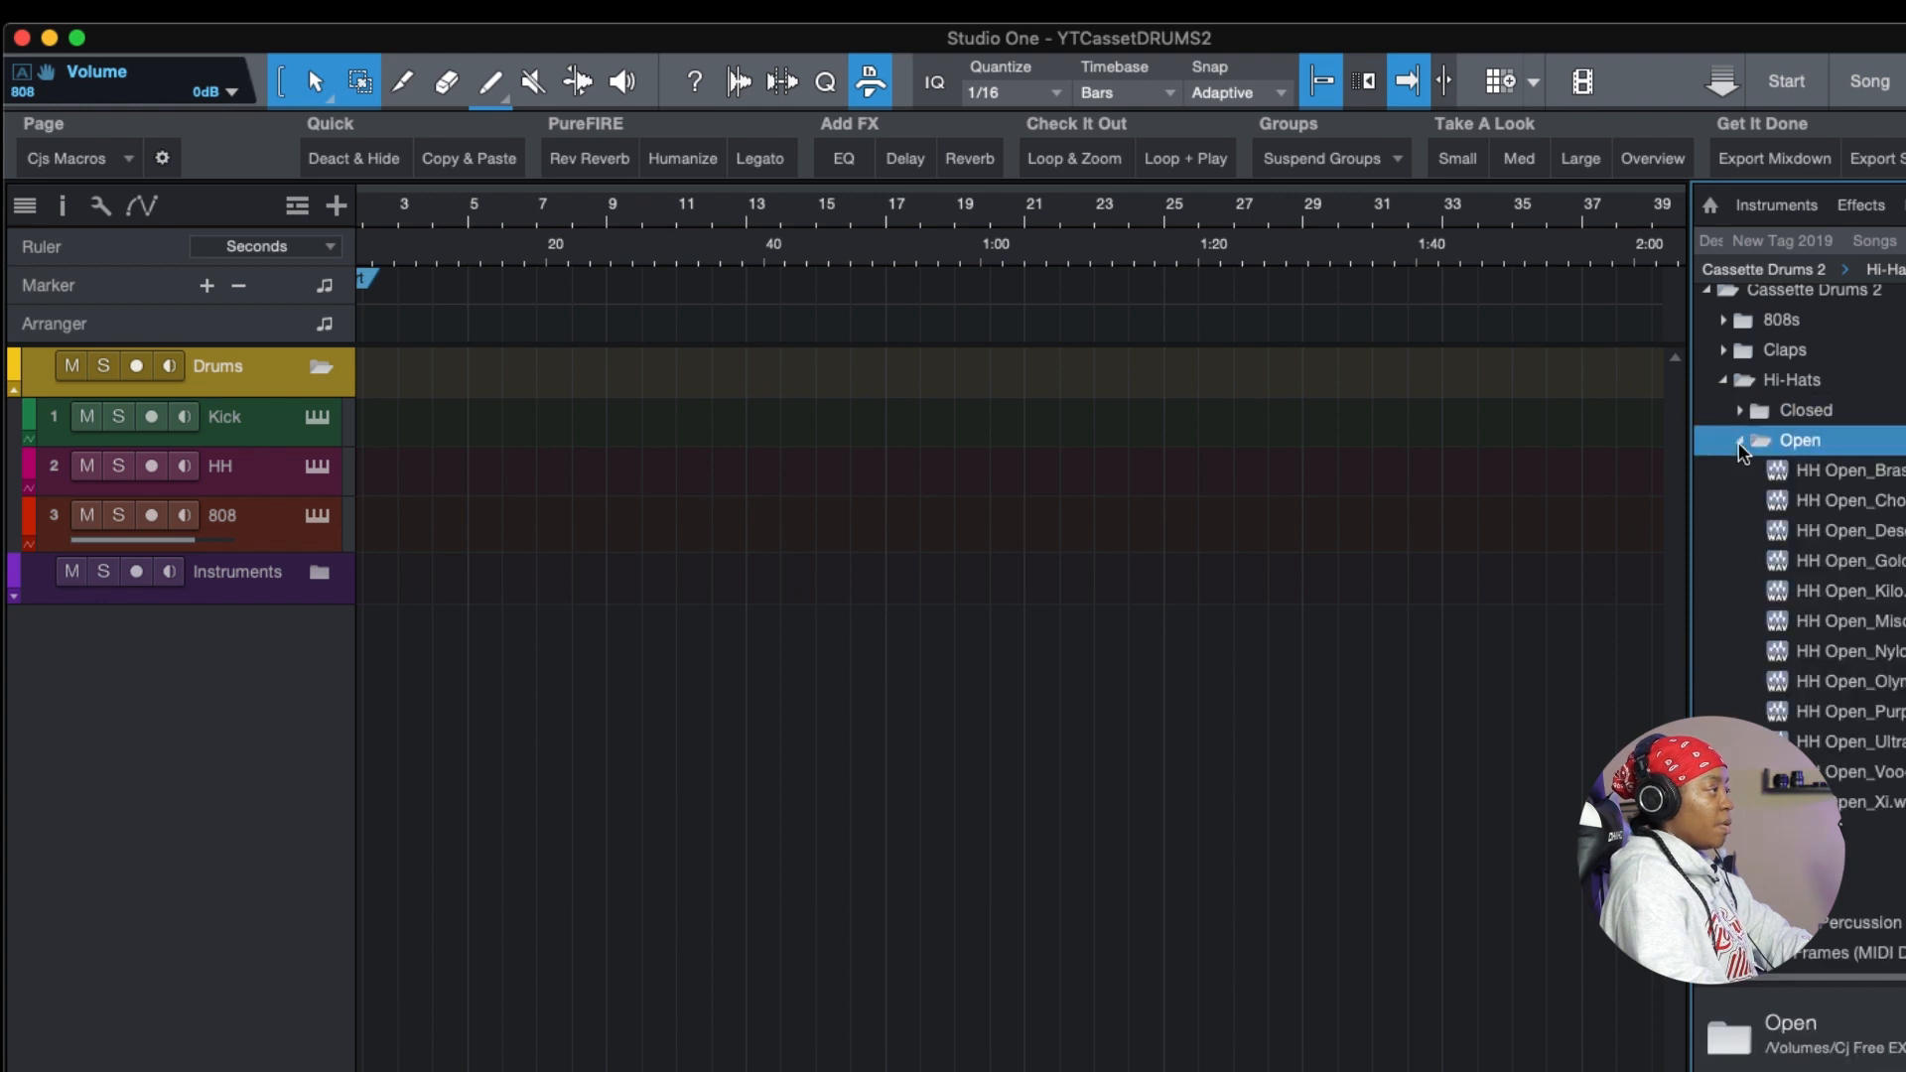
left_click(1863, 474)
key("Down")
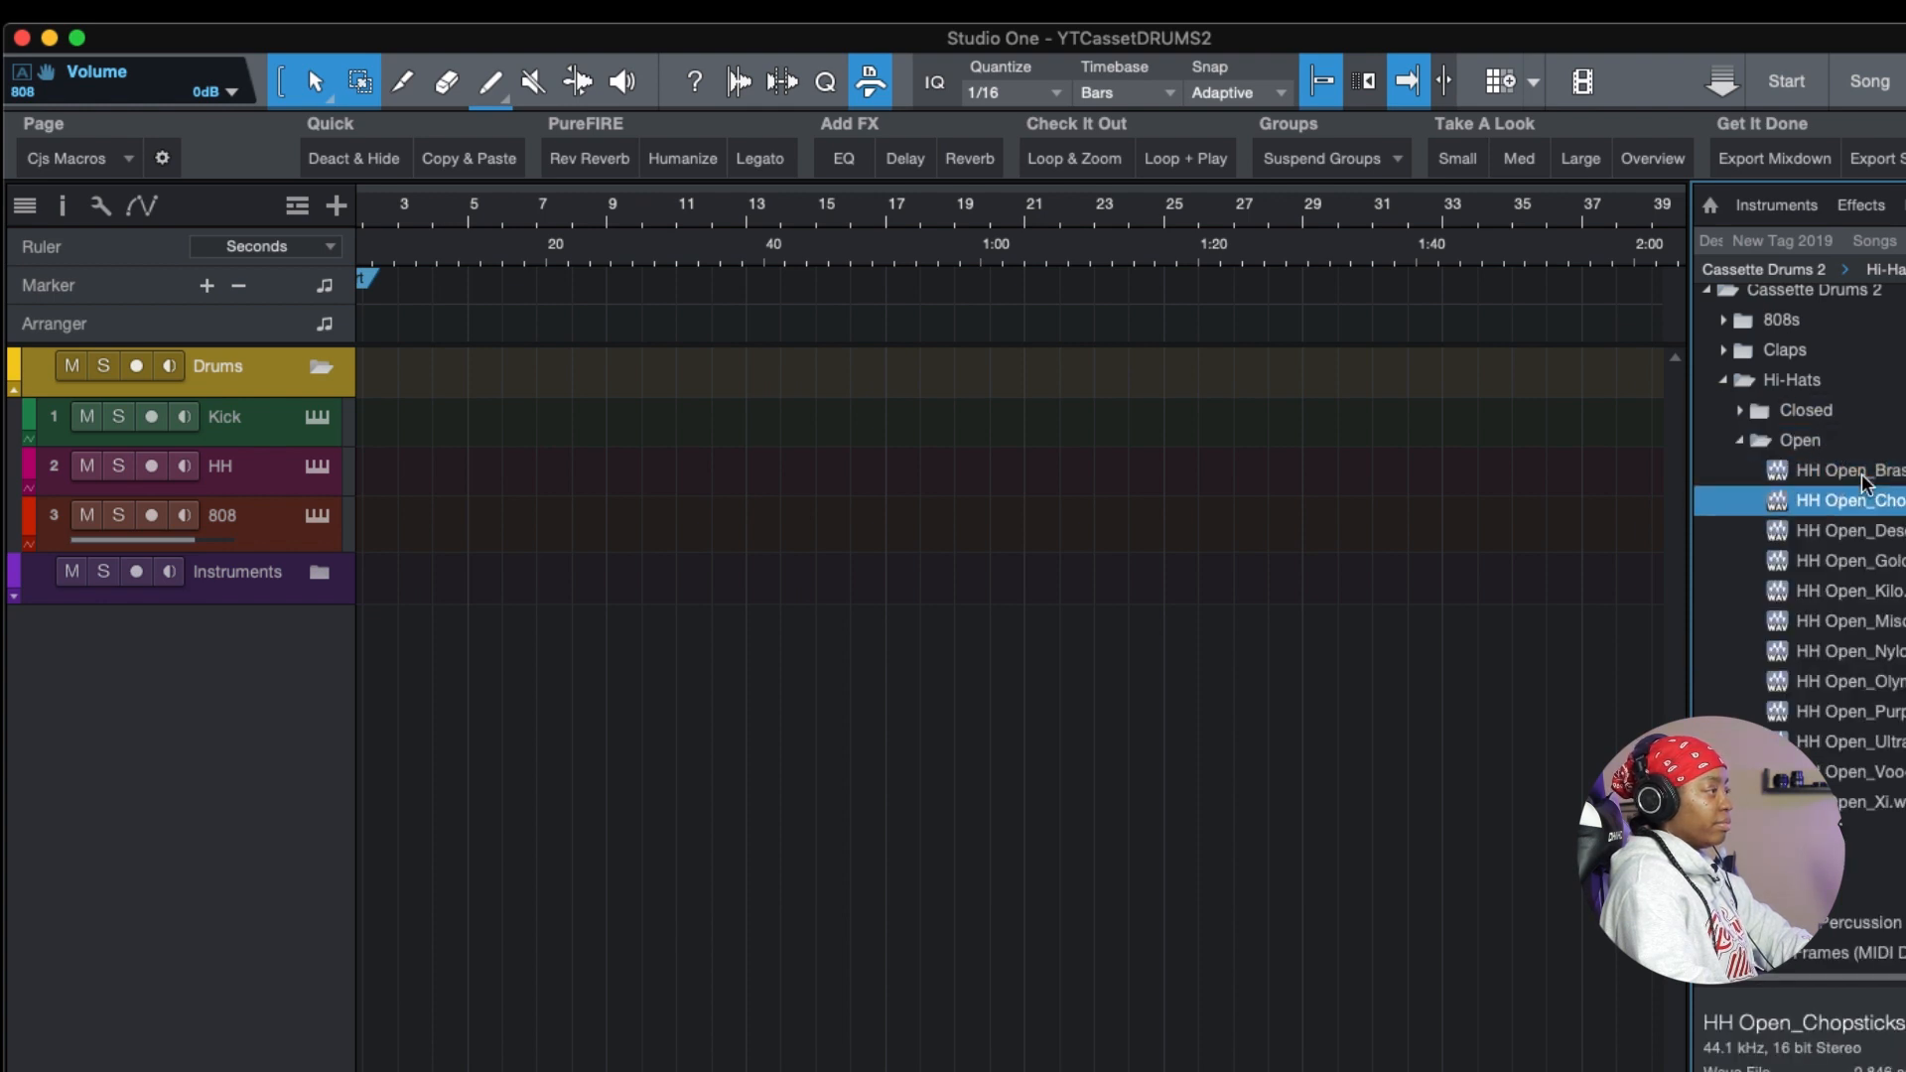
key("Down")
key("Down")
key("Down")
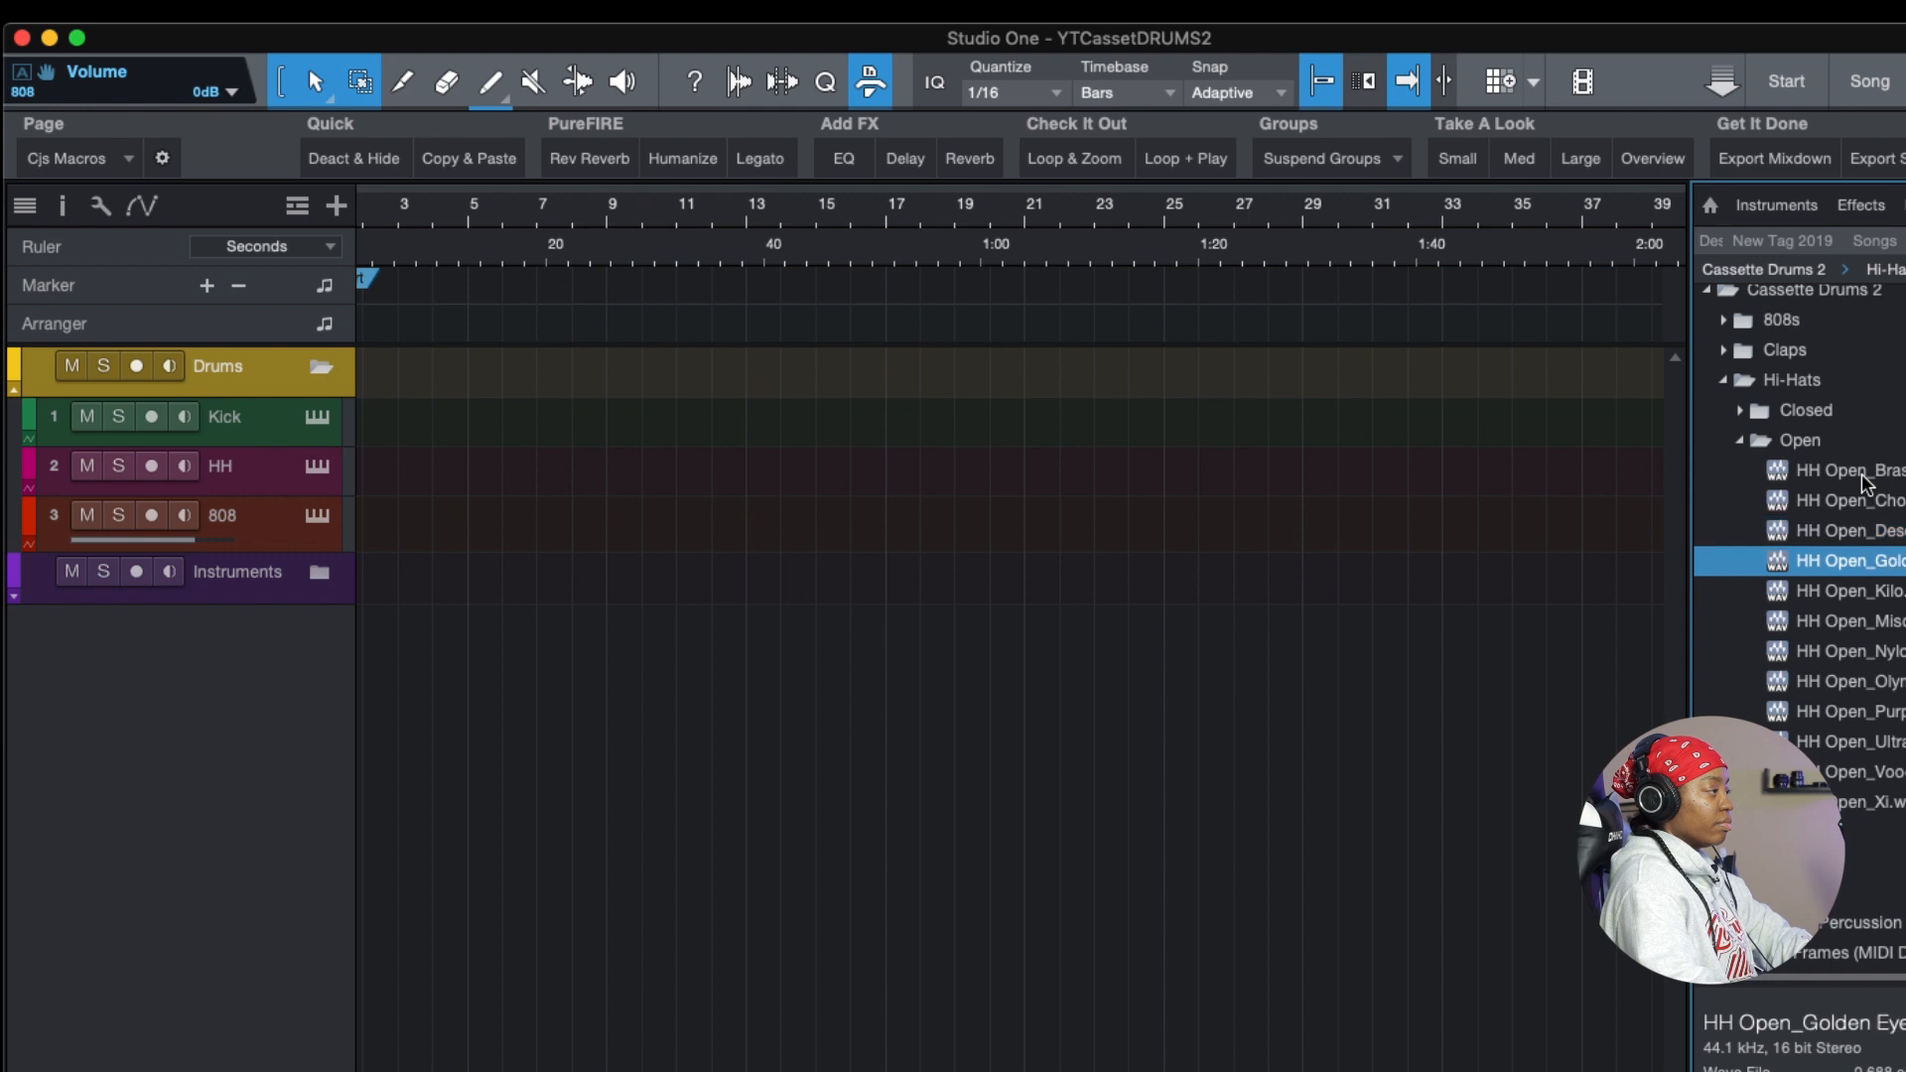
key("Down")
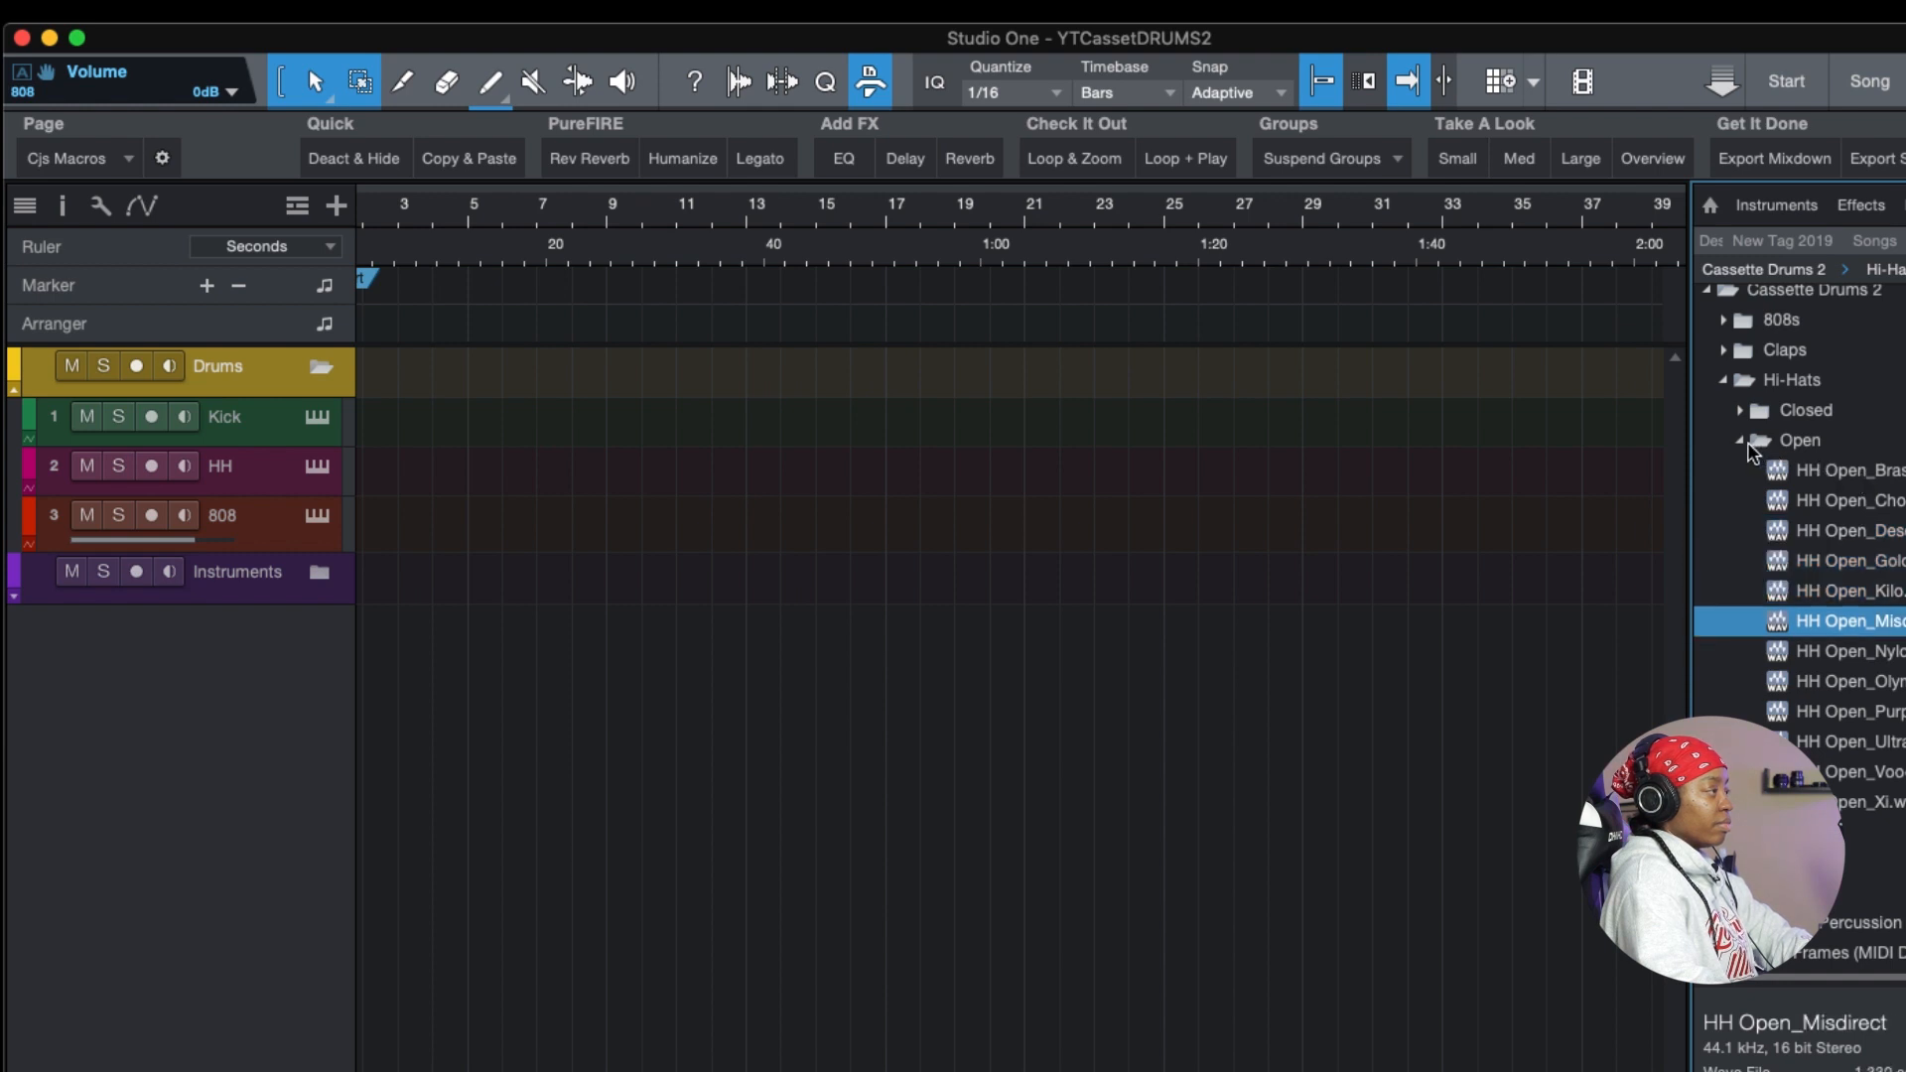
left_click(1741, 441)
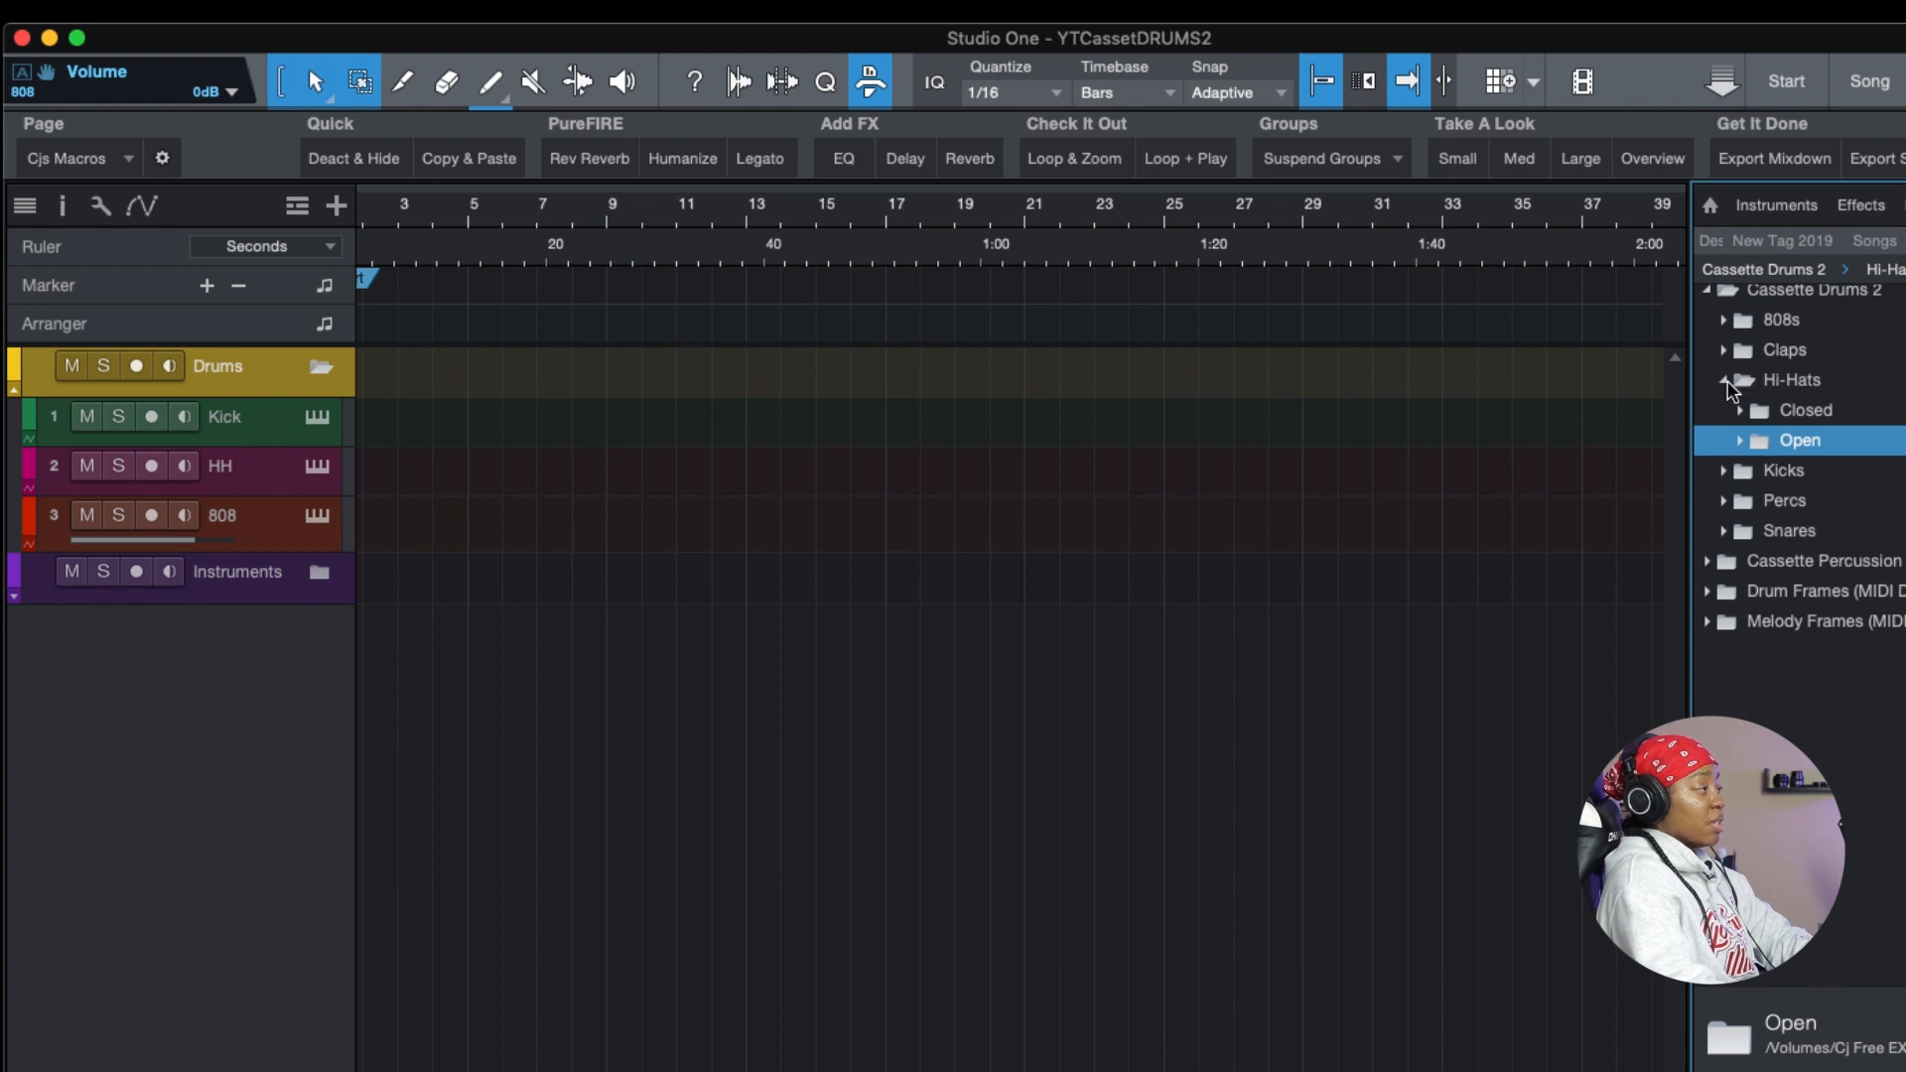
left_click(1728, 379)
- Audition the samples in the Kicks folder from Kick_Battered through Kick_Fission and collapse the folder
left_click(1724, 410)
key("Down")
key("Down")
key("Down")
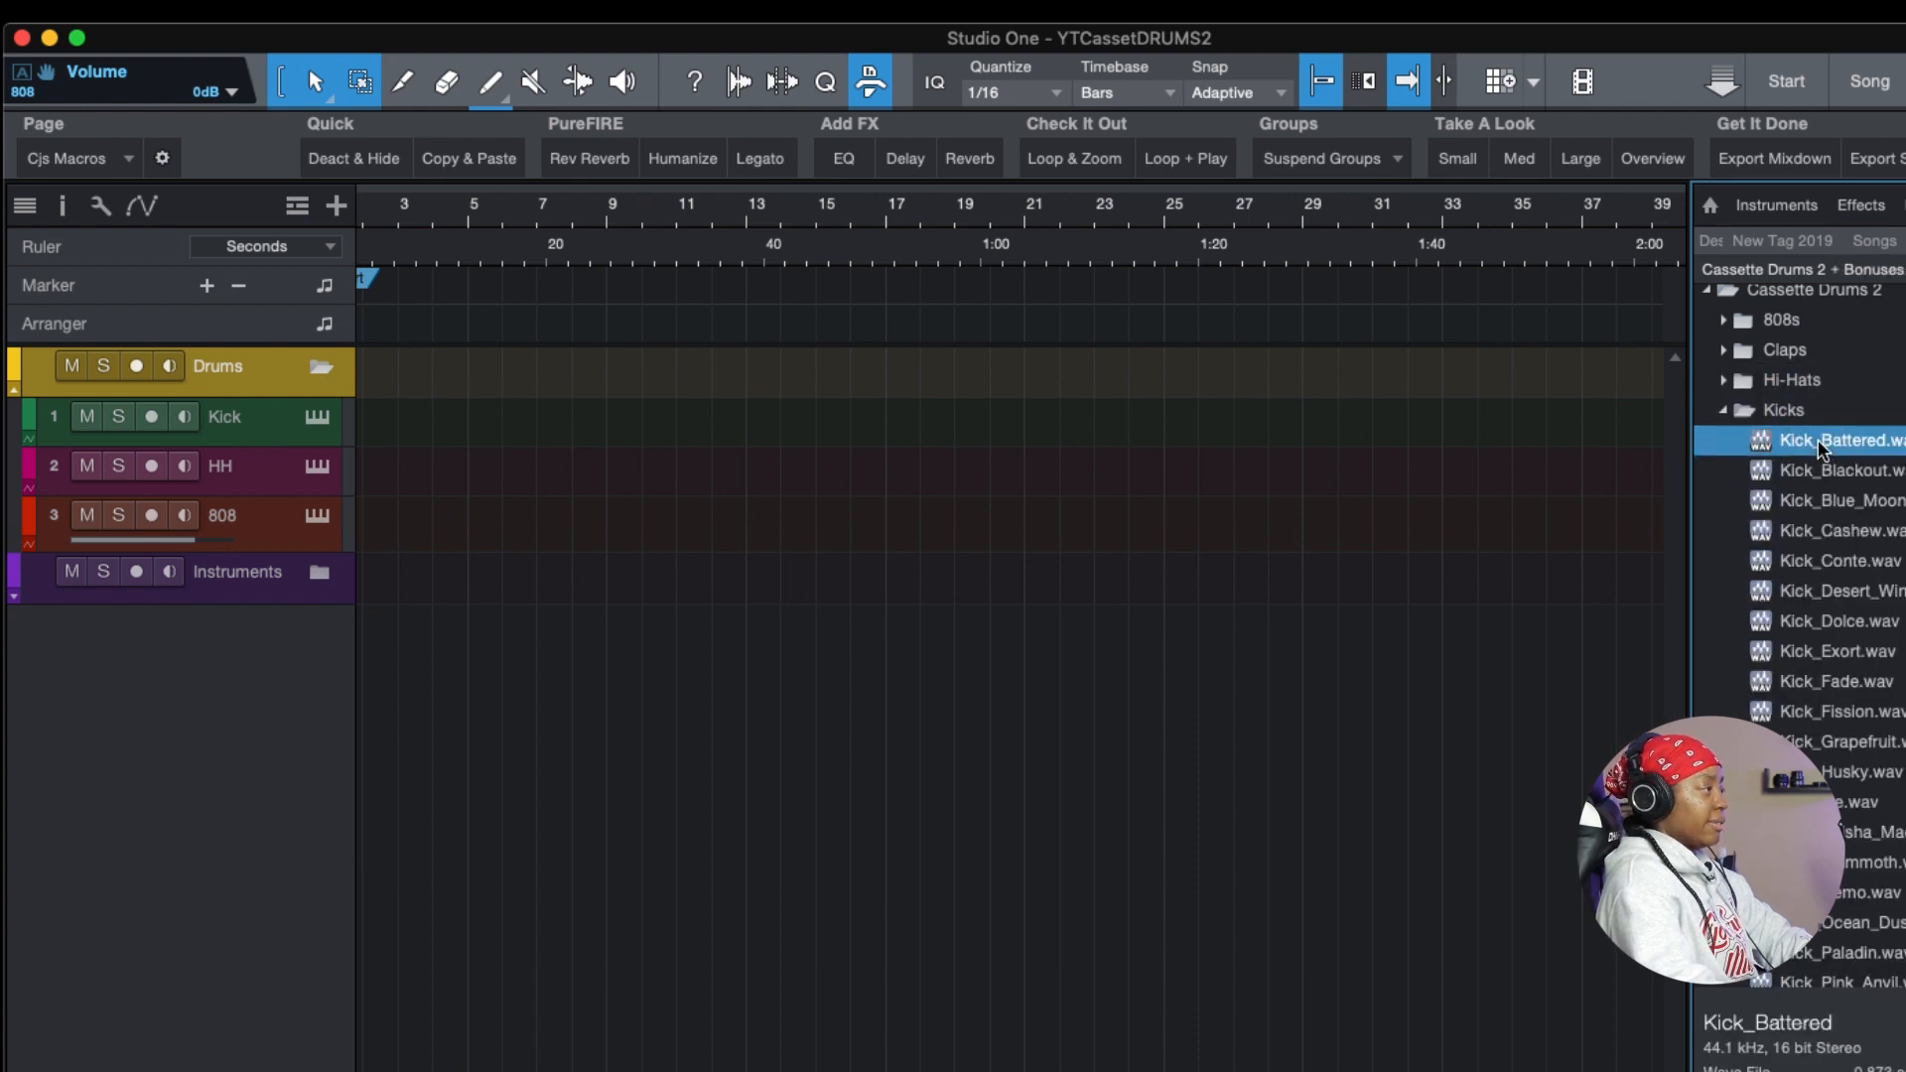
key("Down")
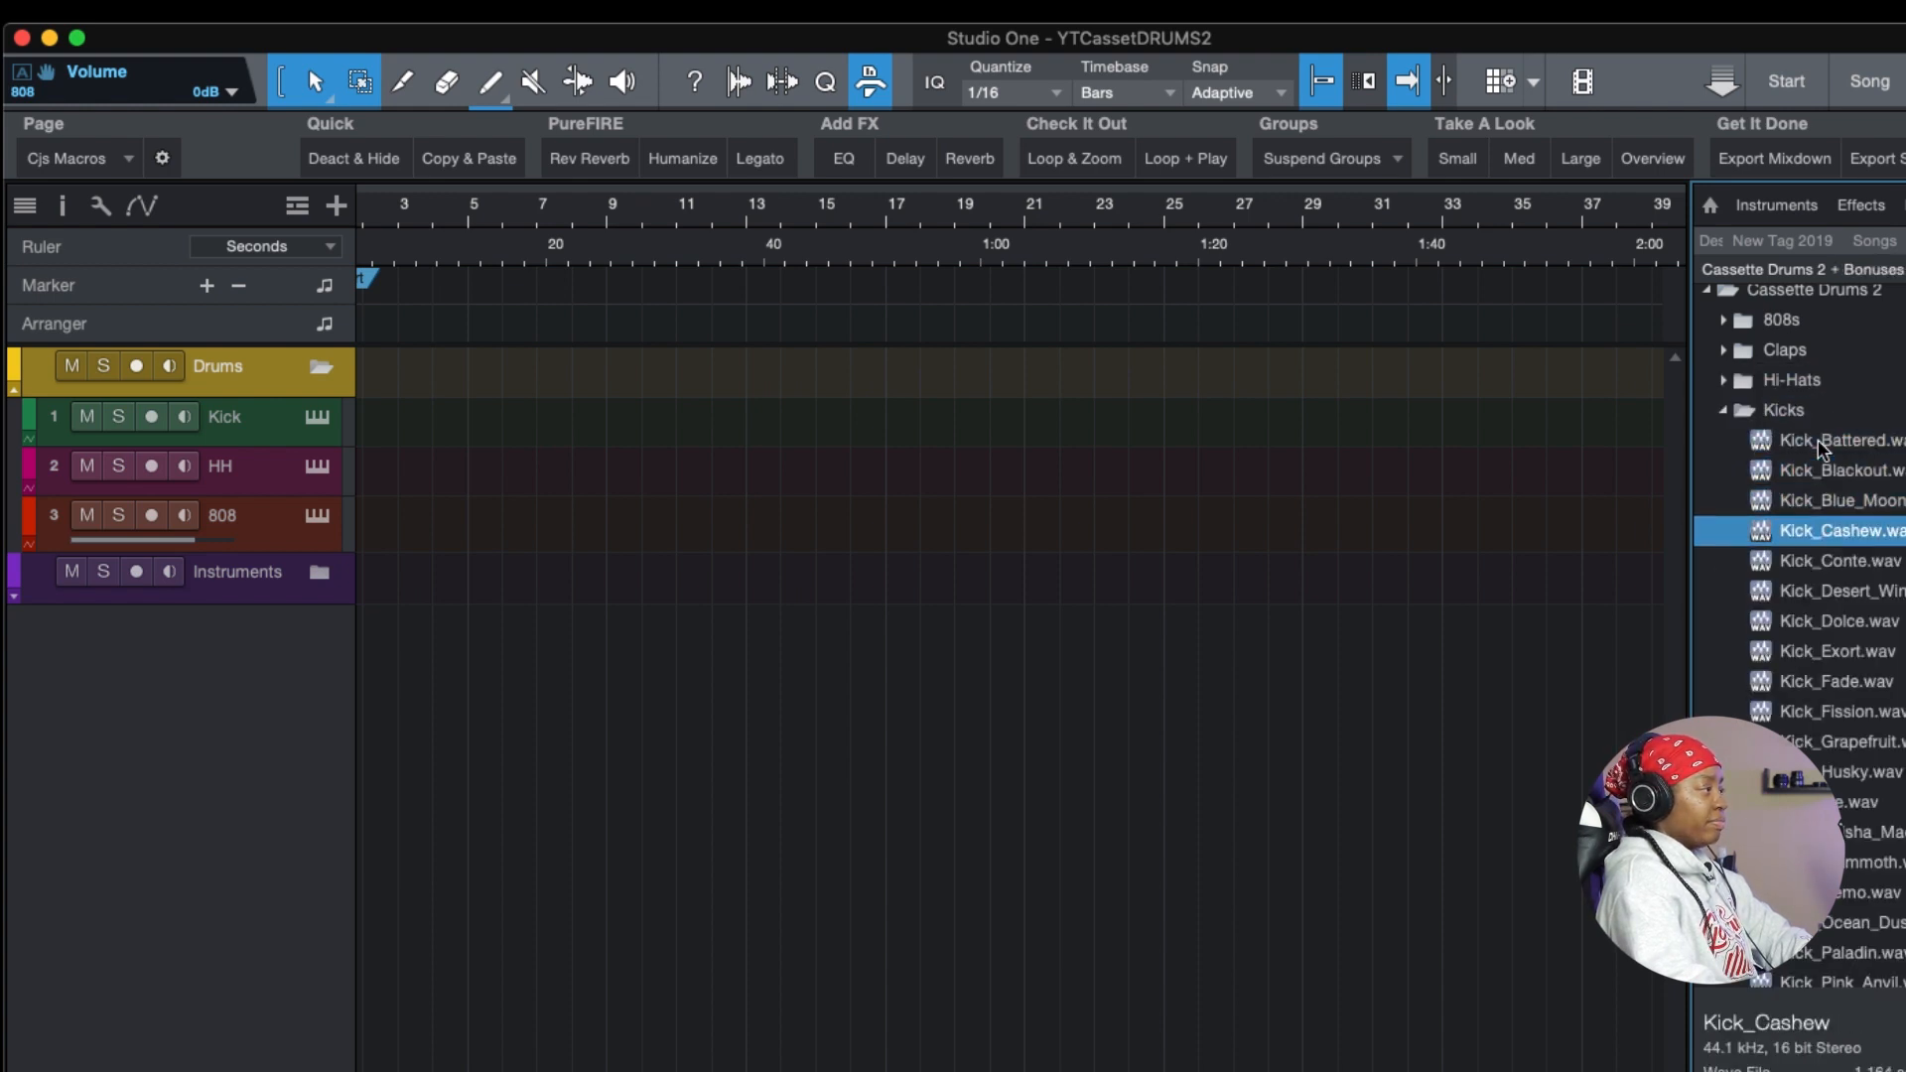
key("Down")
key("Down")
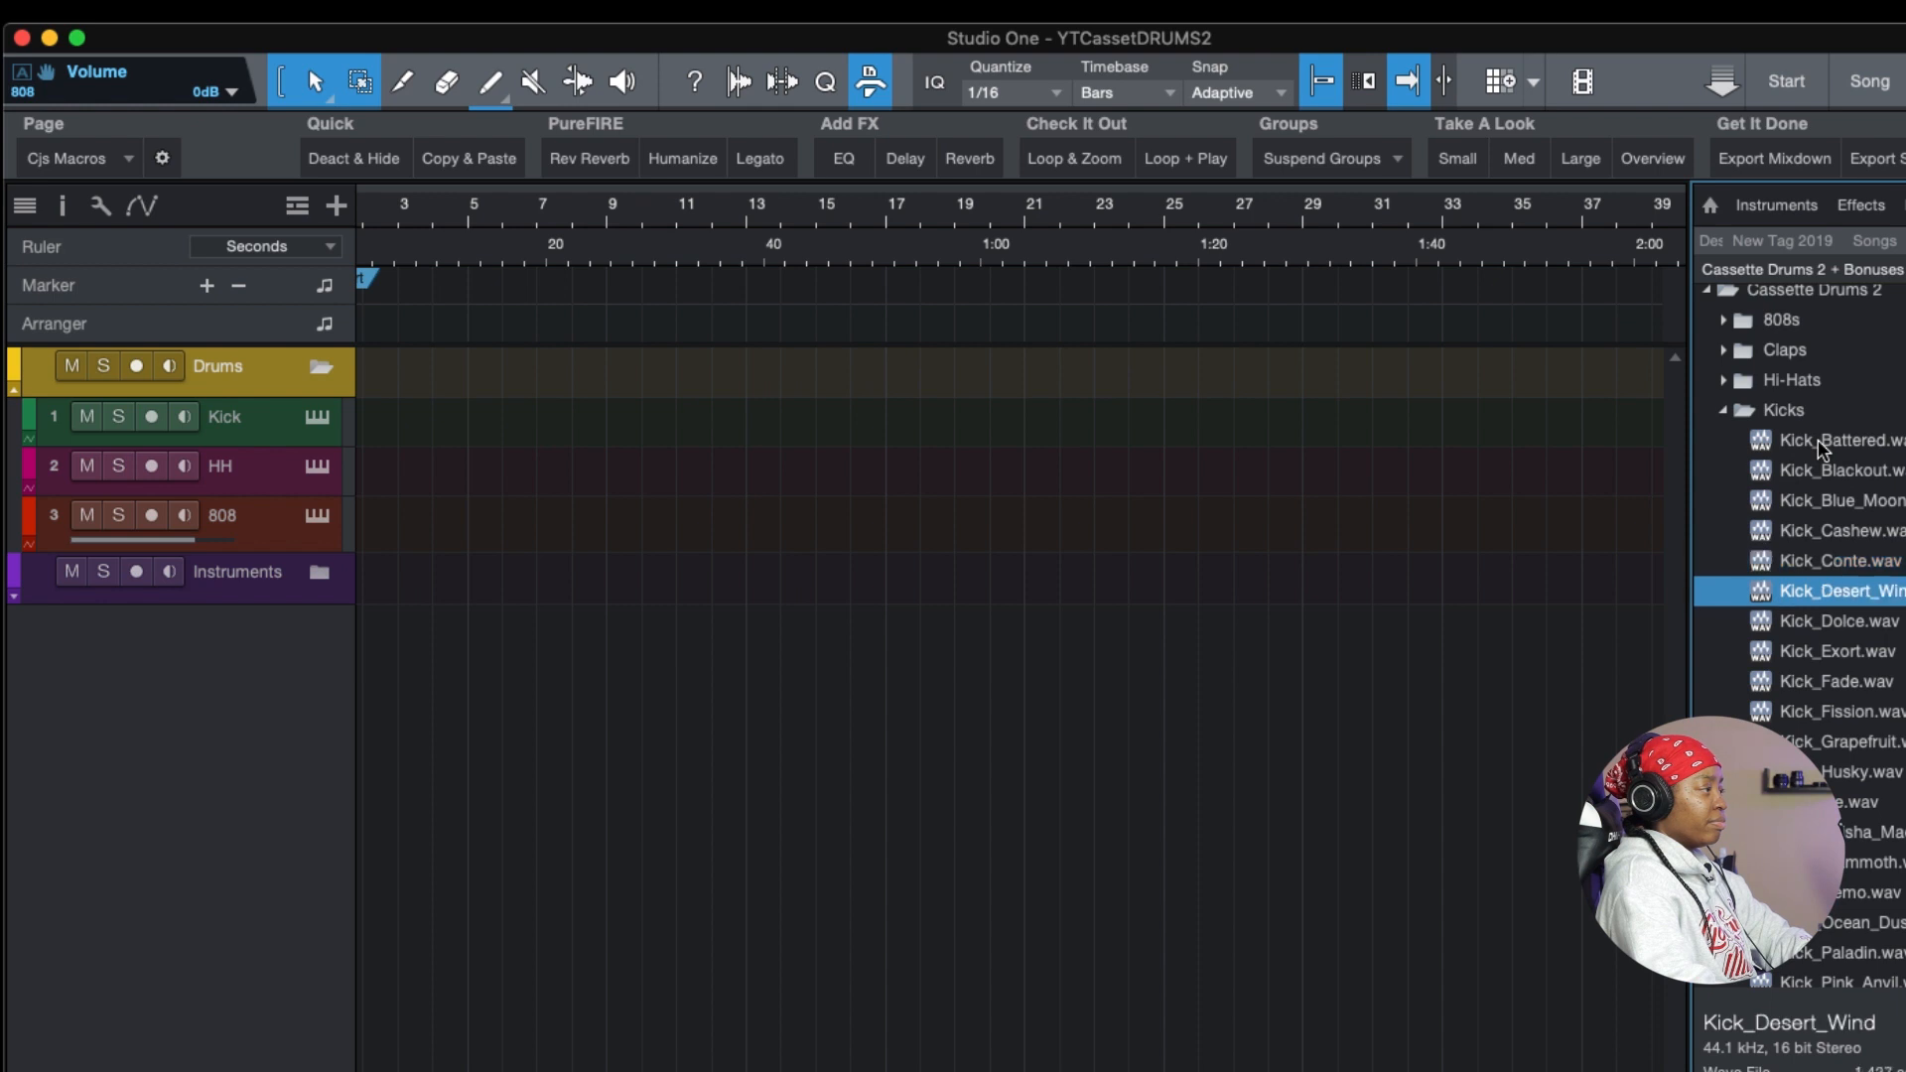
key("Down")
key("Down")
key("Down")
key("Down")
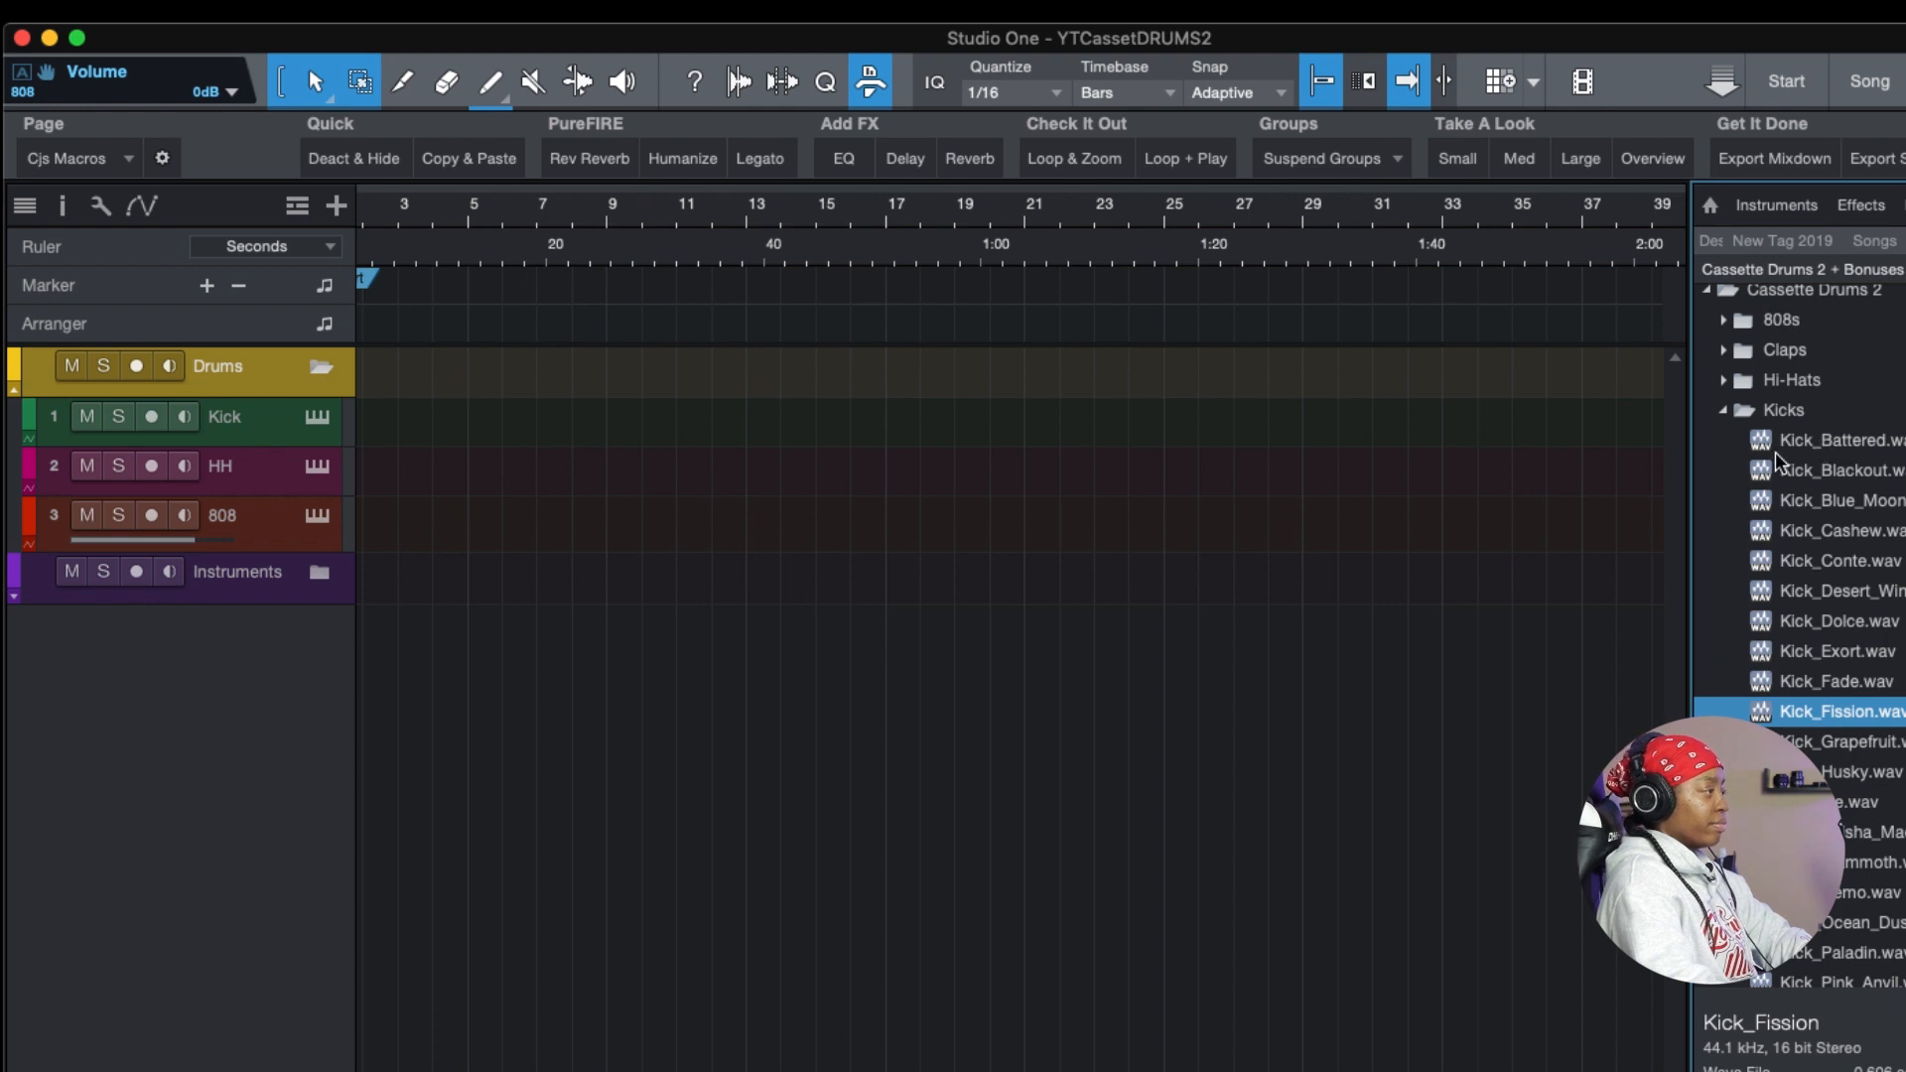
key("Down")
left_click(1727, 412)
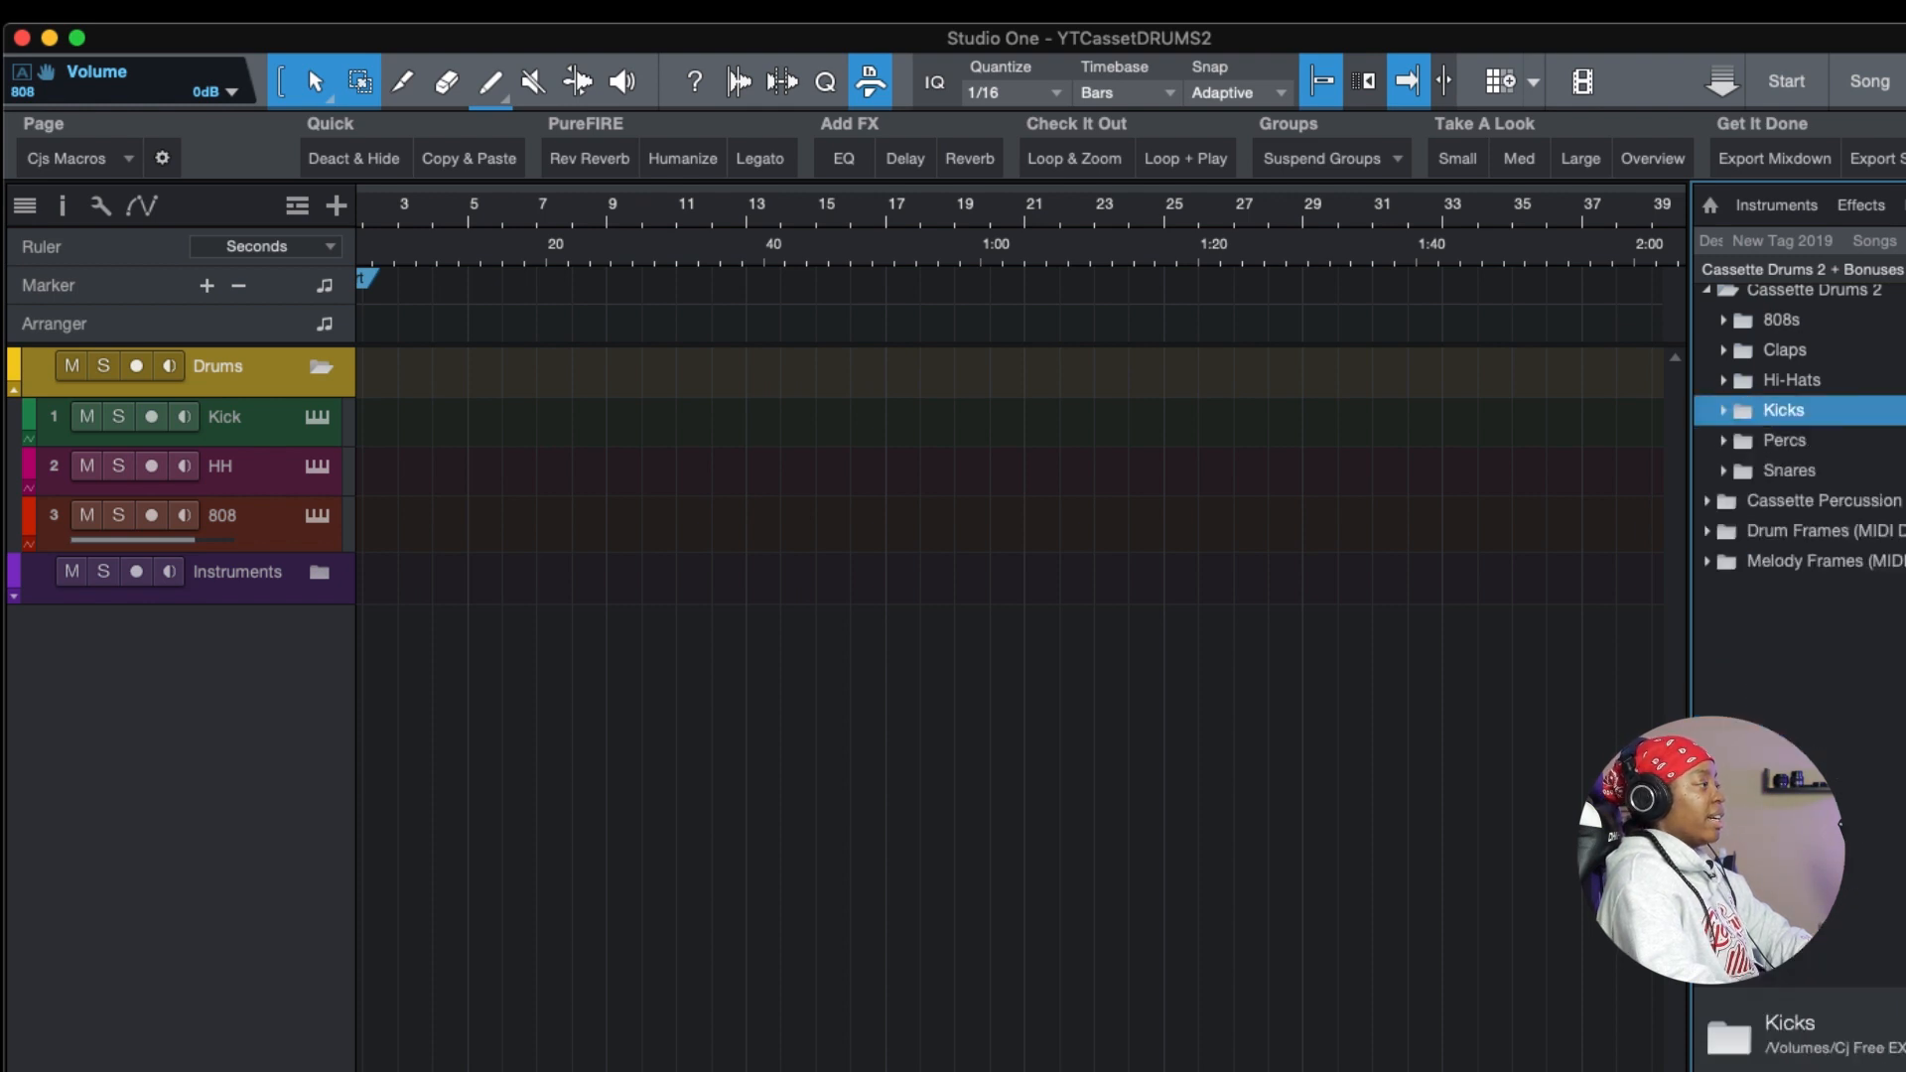
- Audition the first eleven percussion one-shots in the Percs folder one after another and collapse the folder
left_click(1722, 443)
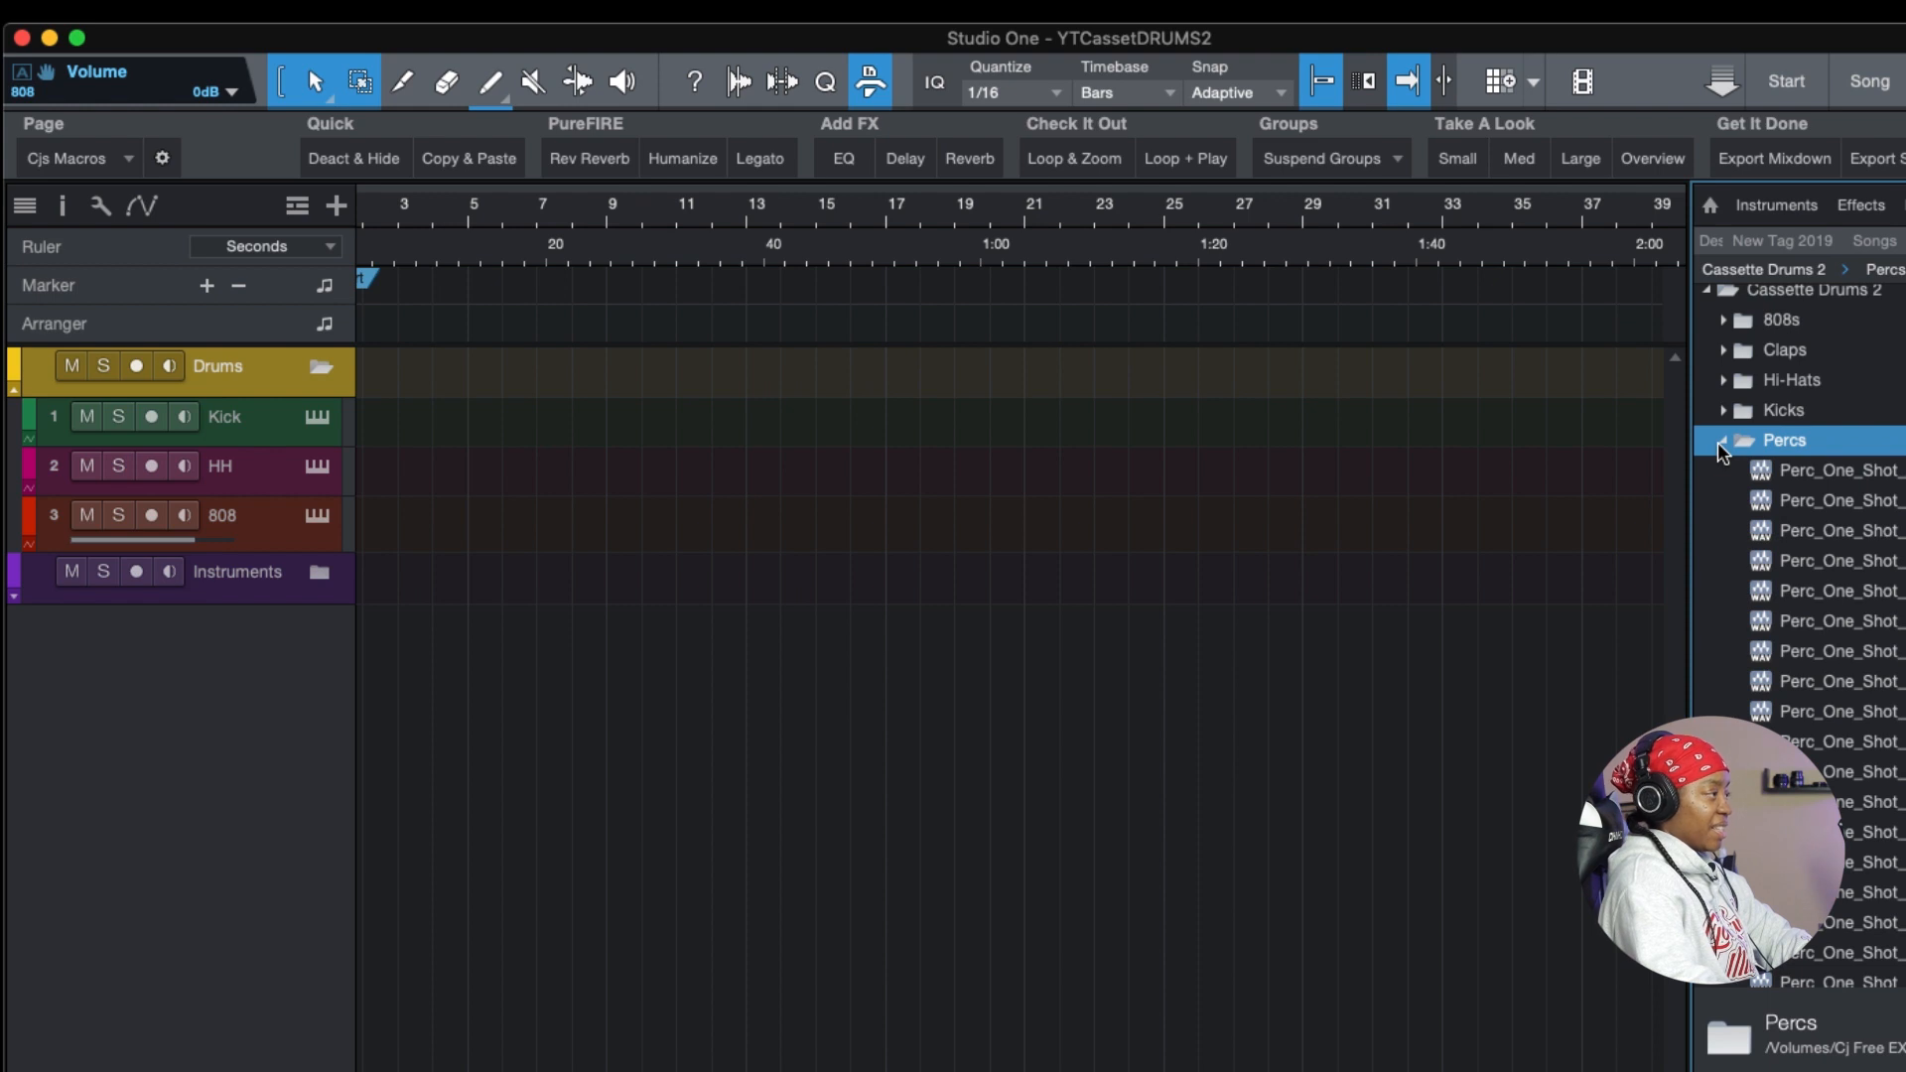
left_click(1846, 473)
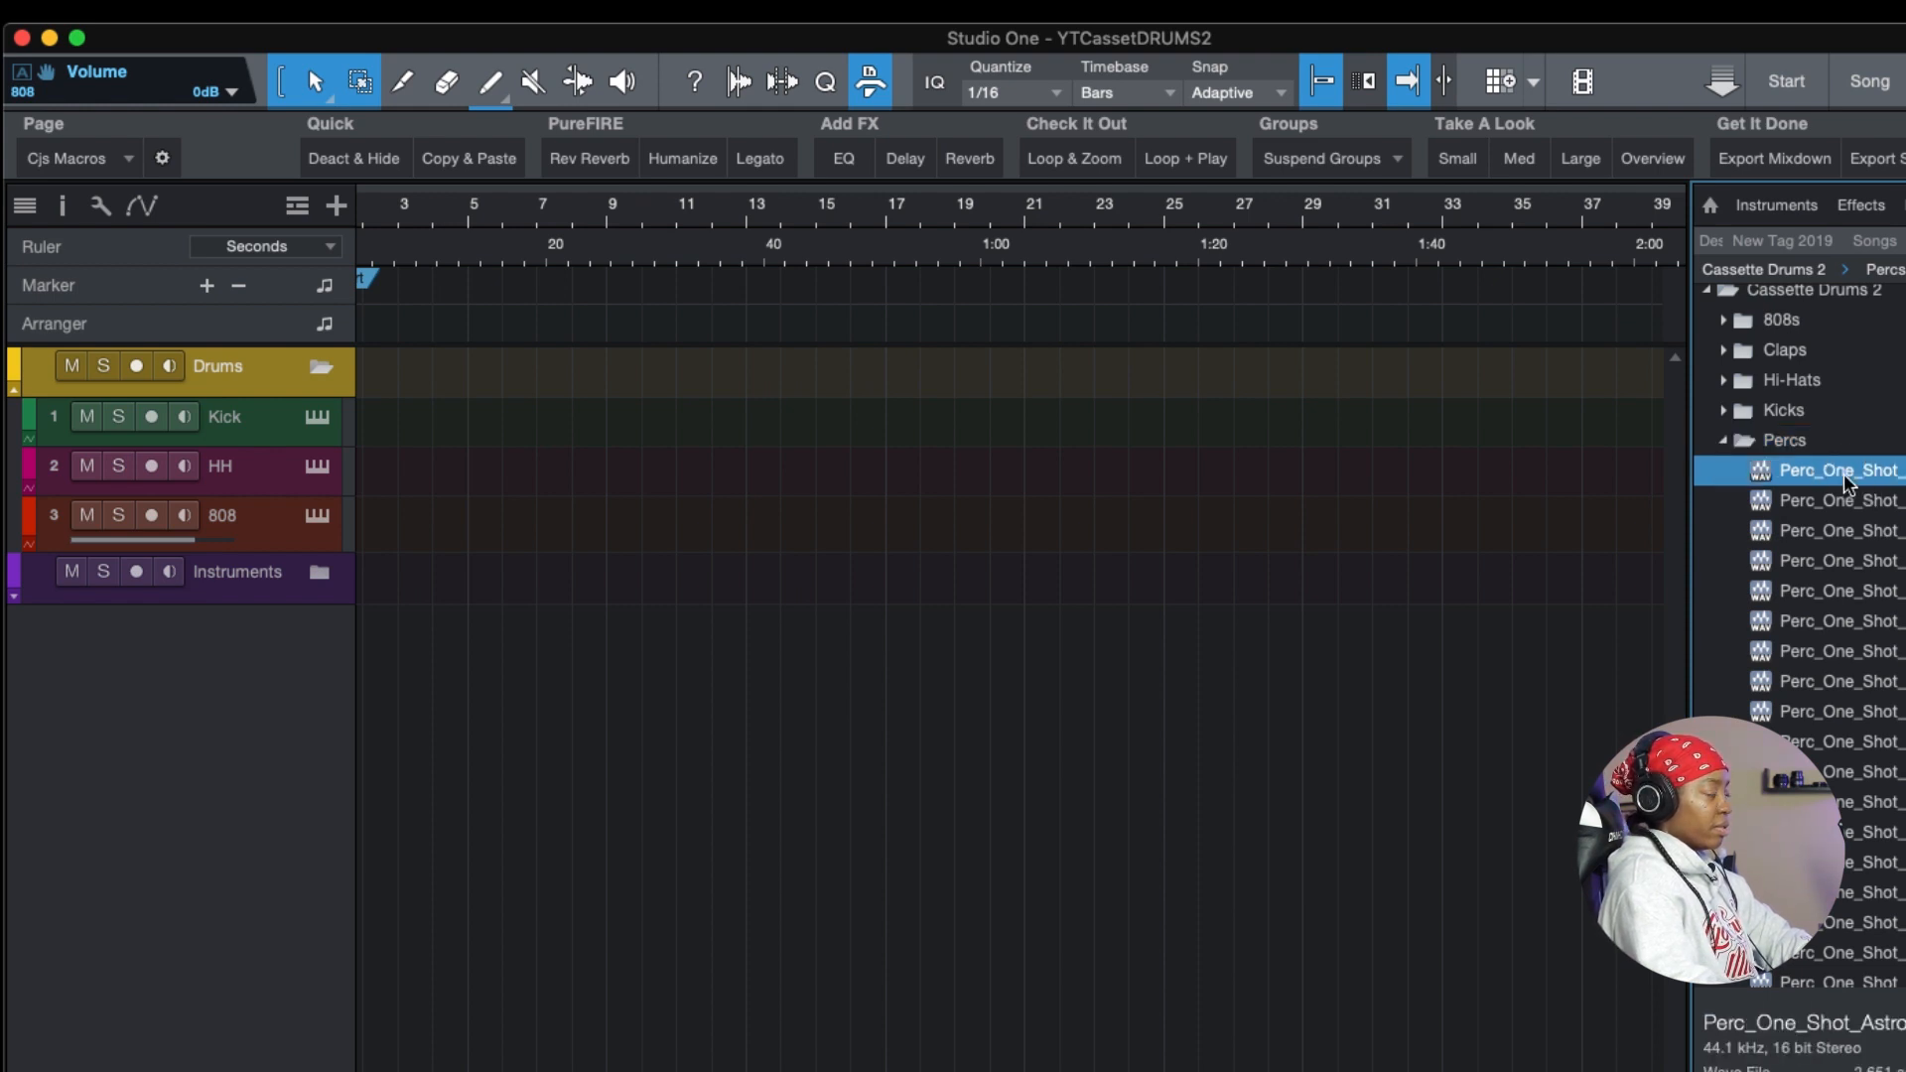
key("Down")
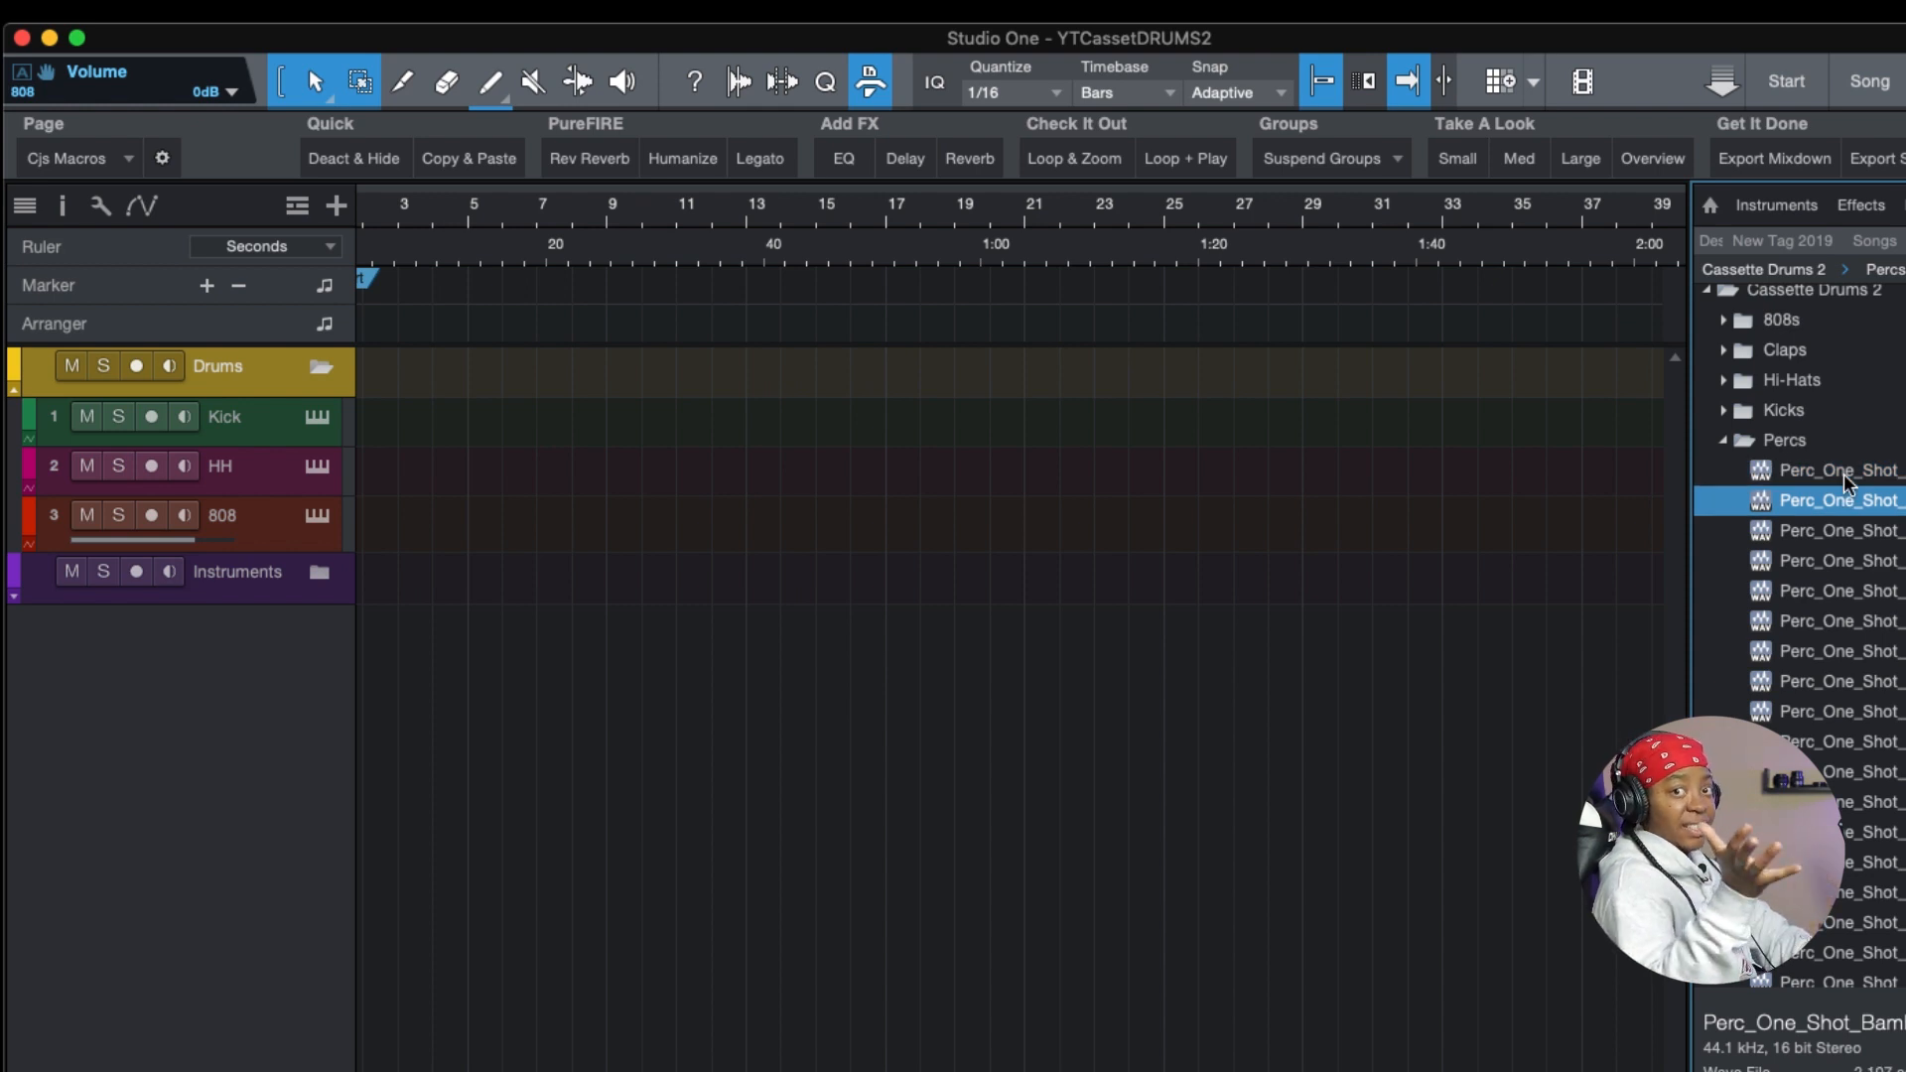
key("Down")
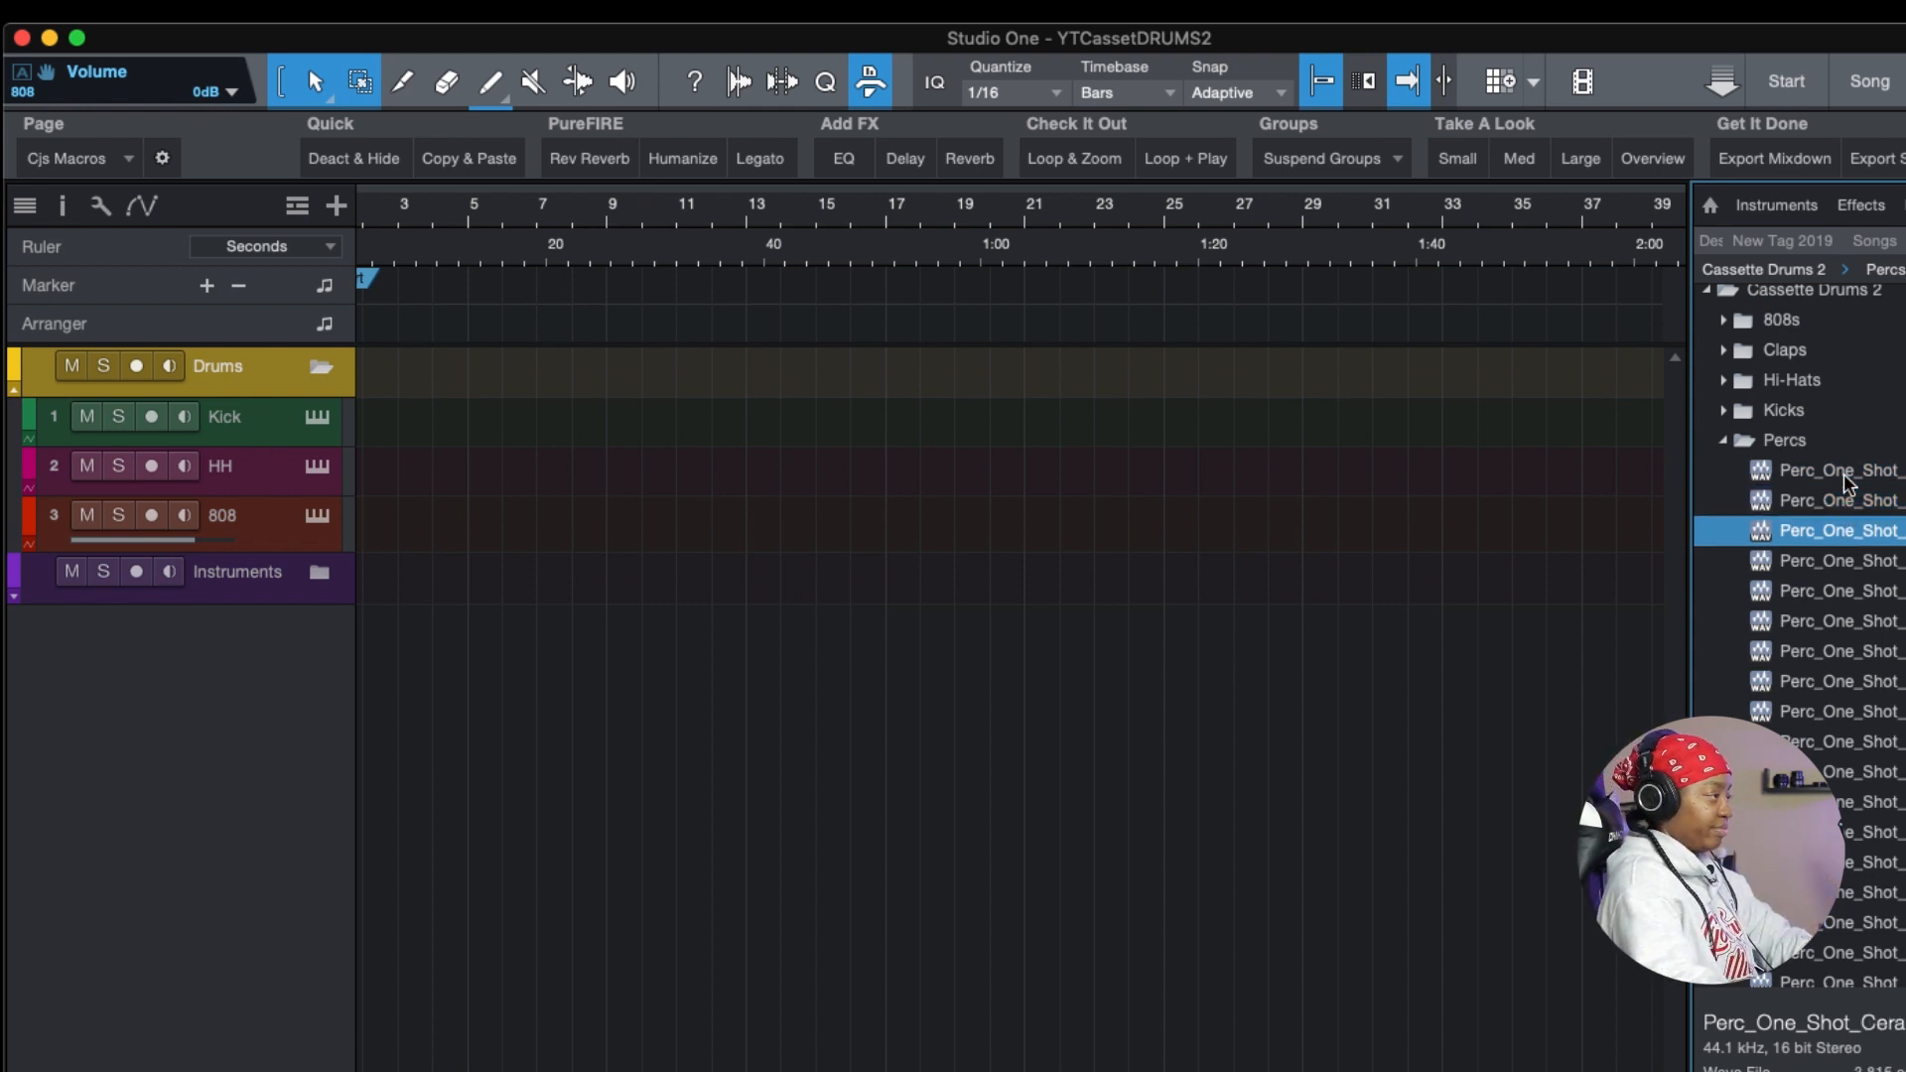
key("Down")
key("Down")
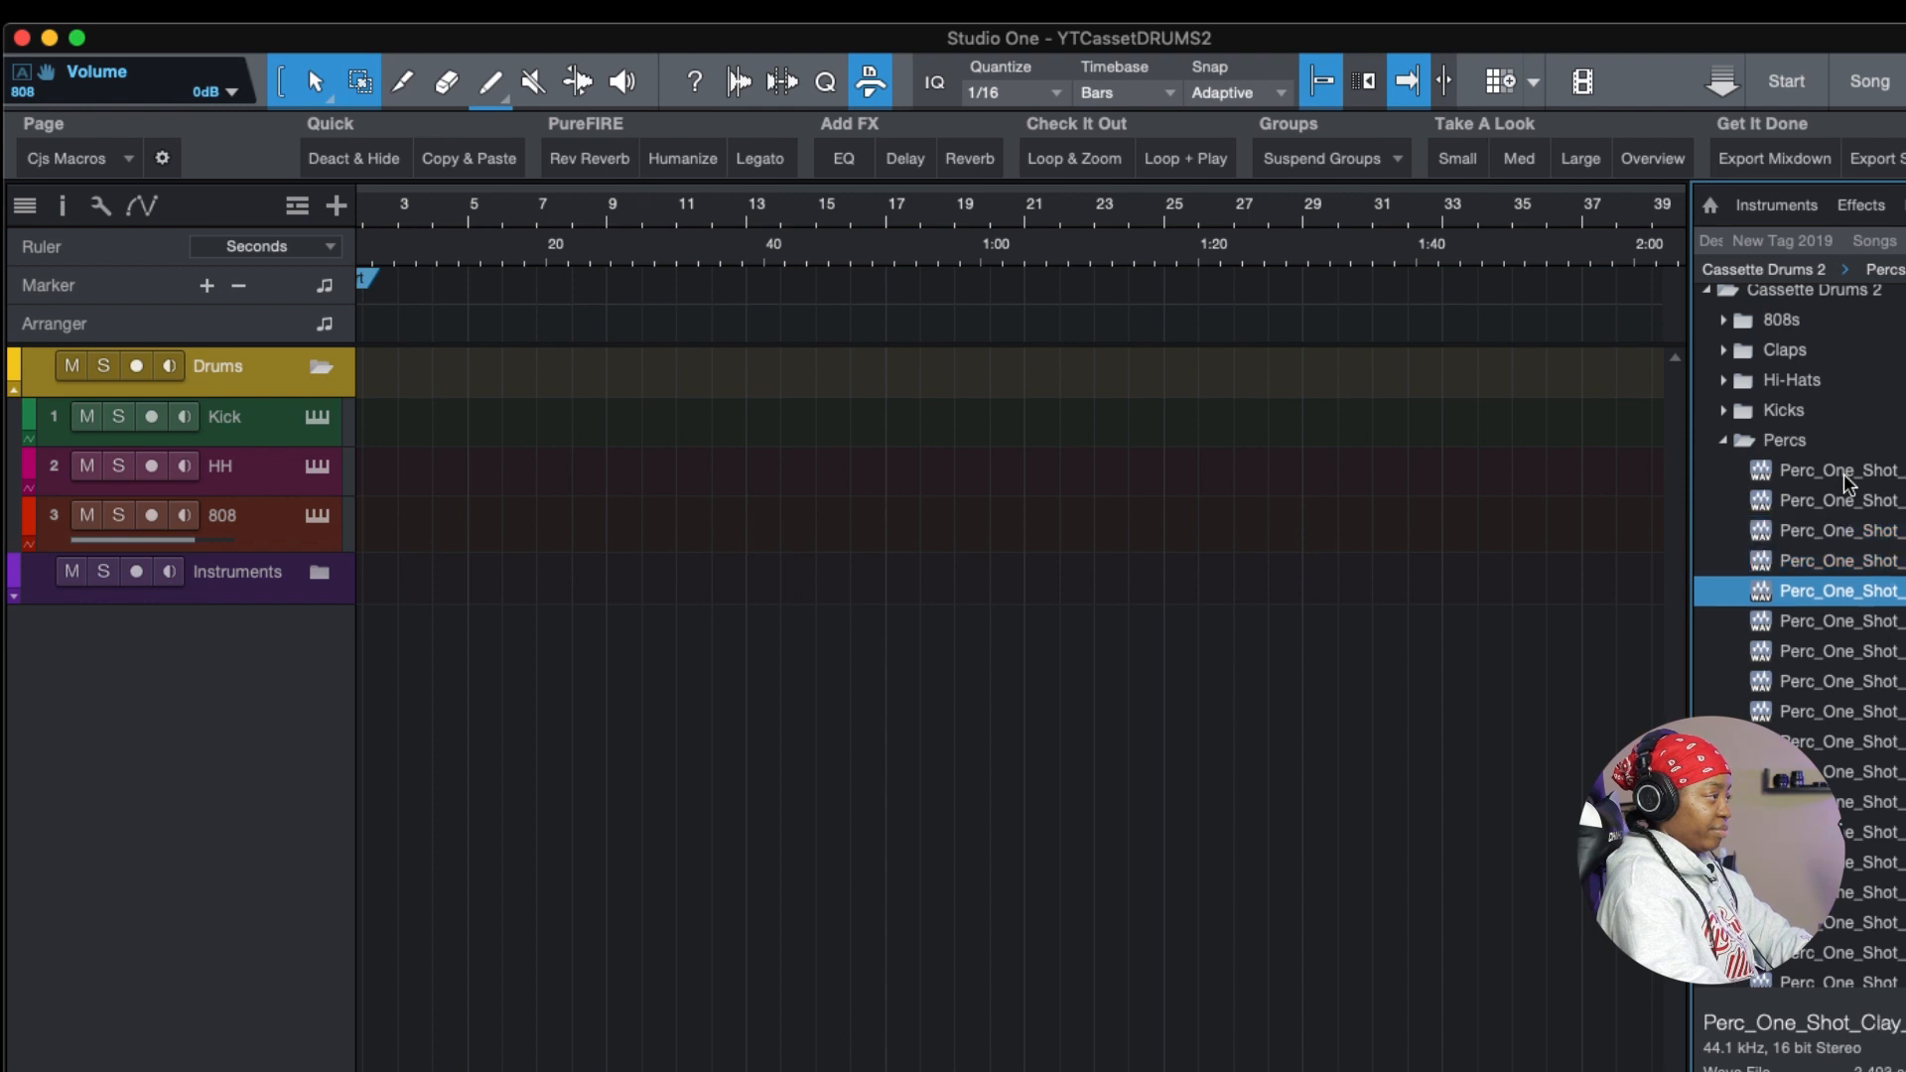
key("Down")
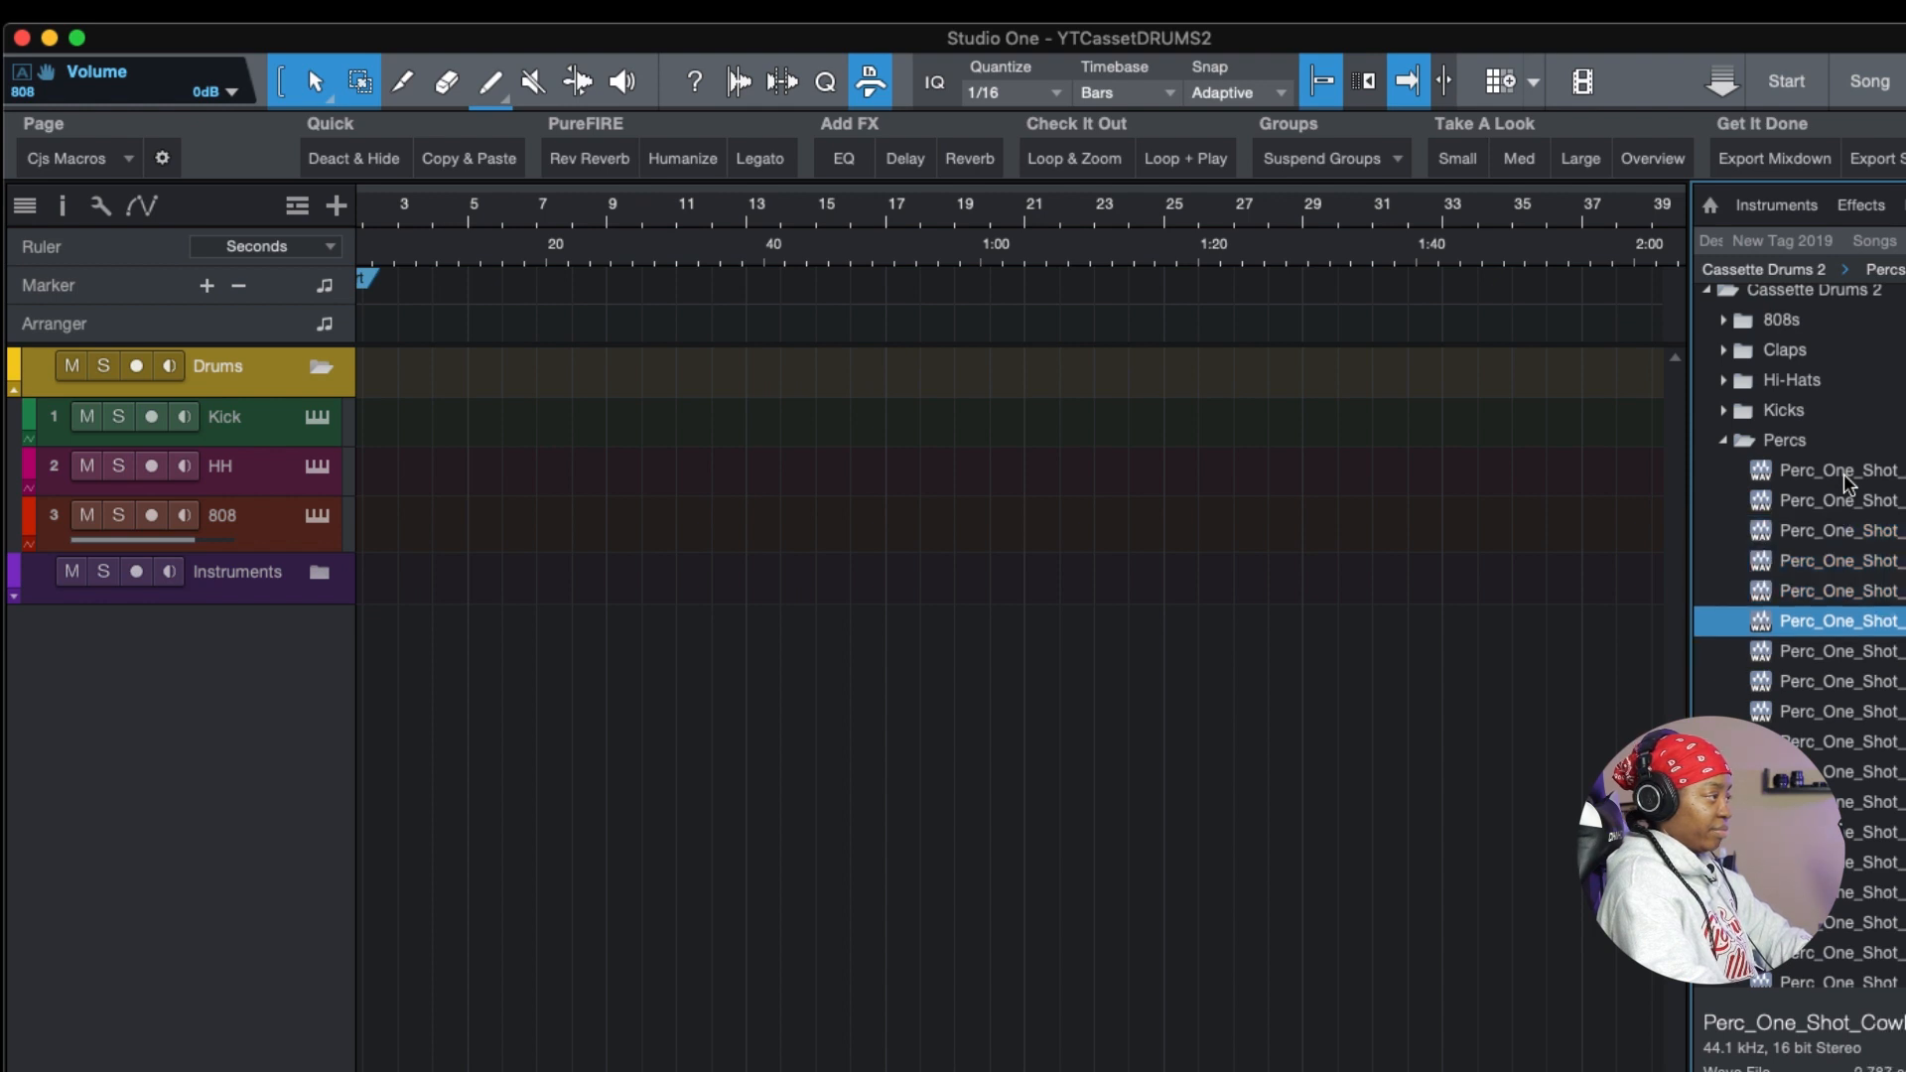
key("Down")
key("Down")
key("Down")
key("Down")
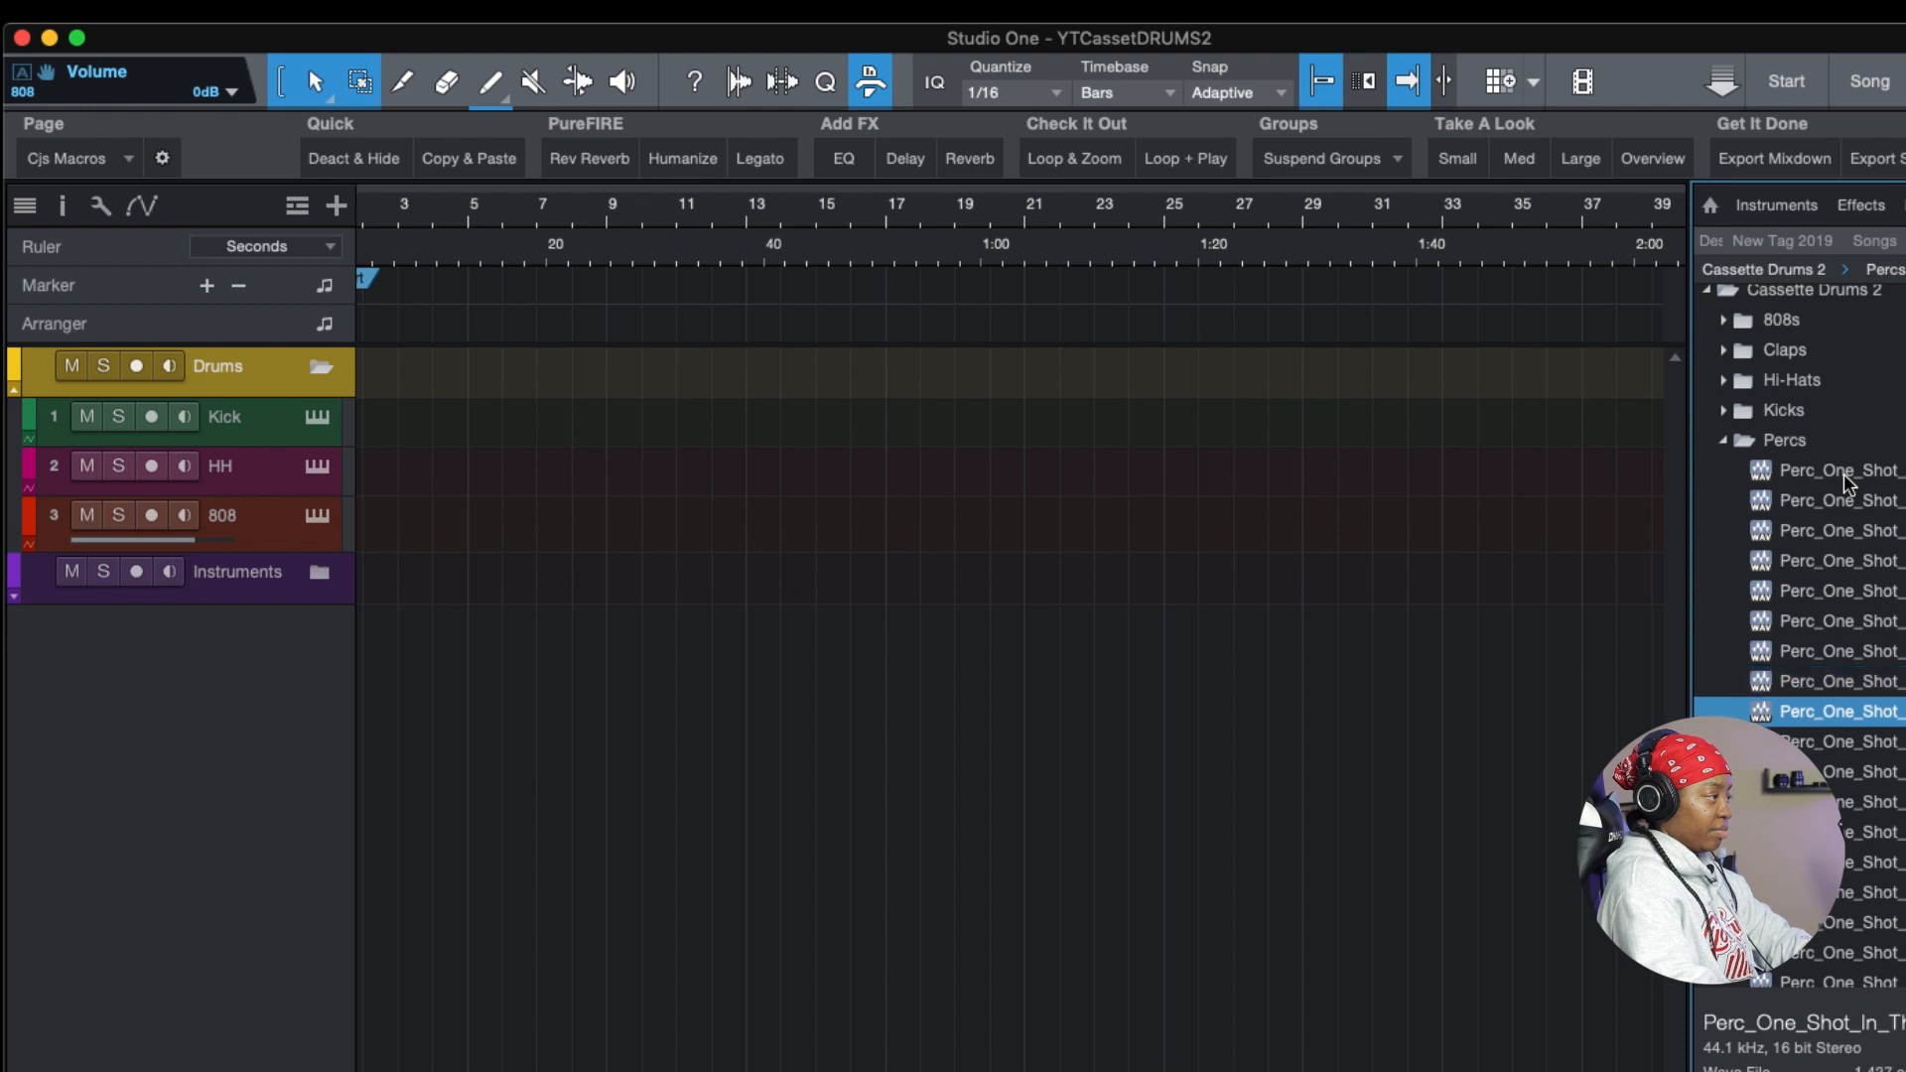
key("Down")
key("Down")
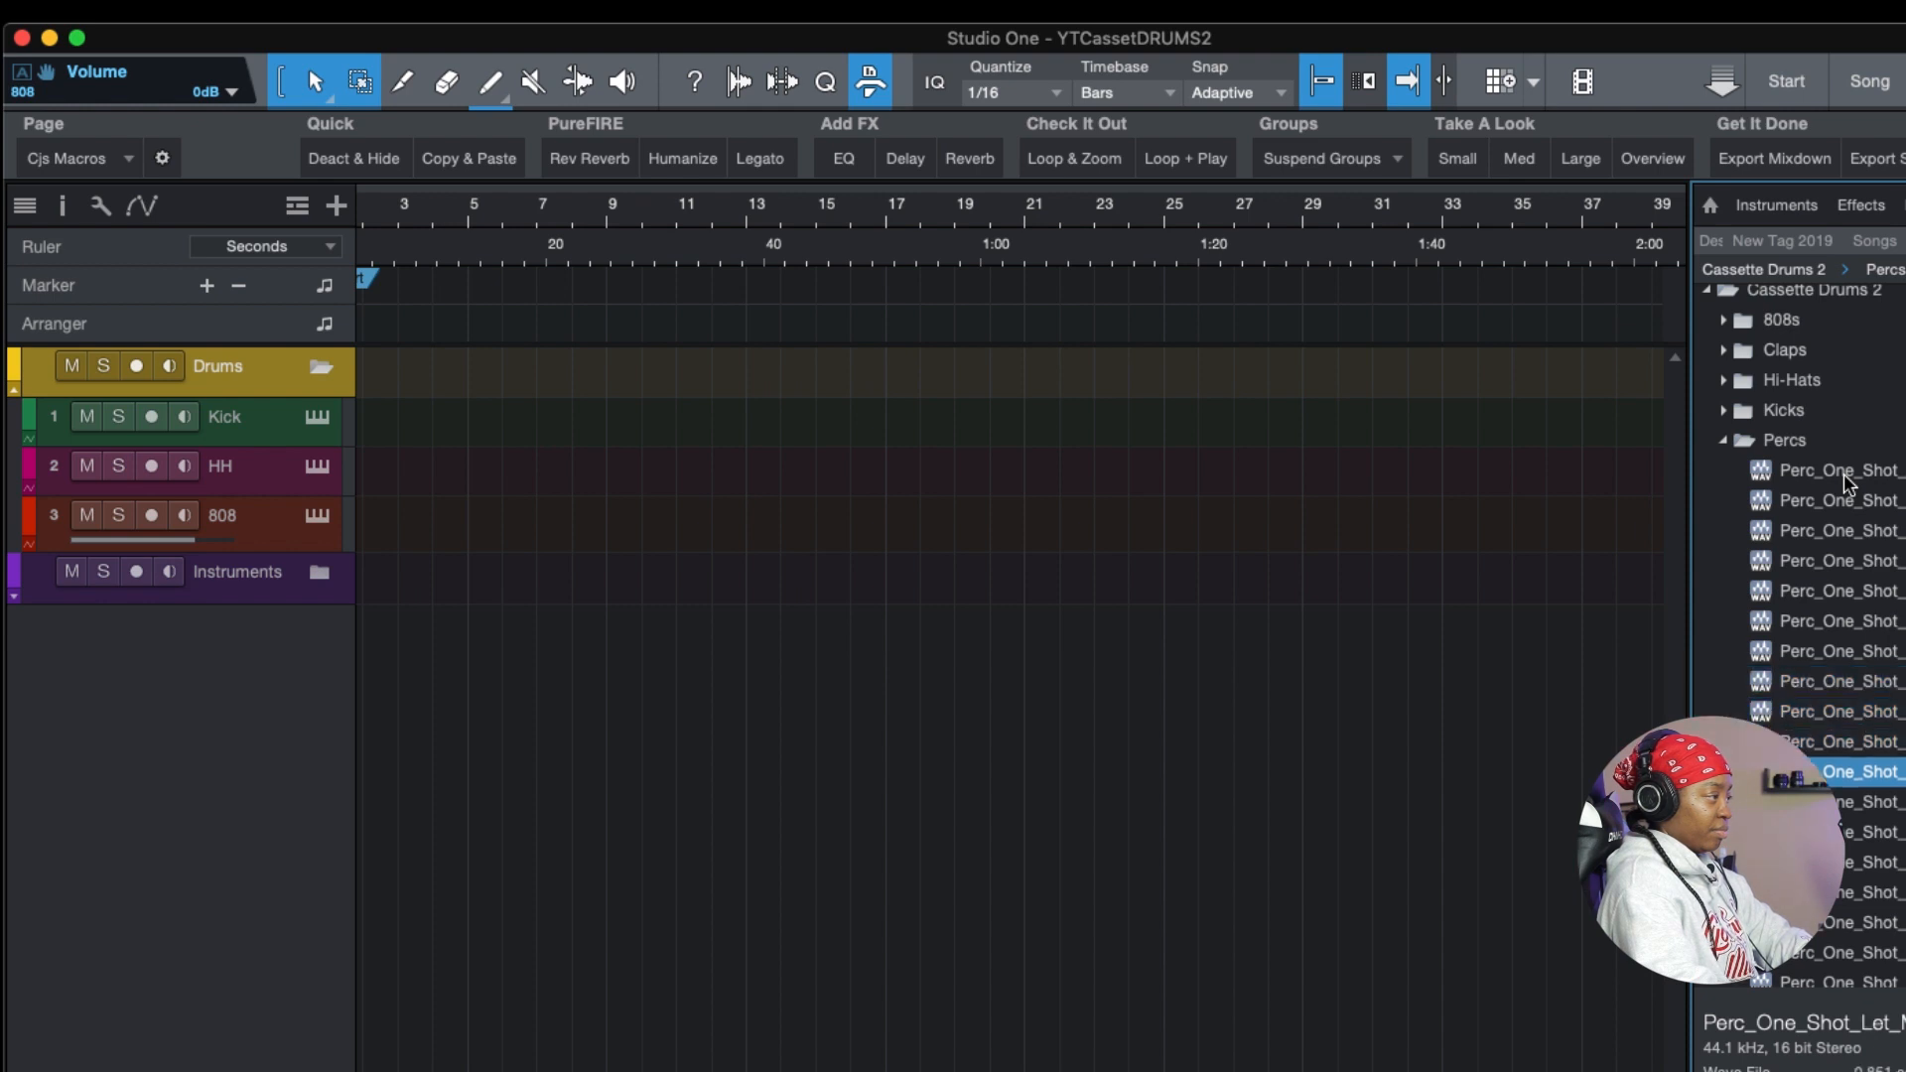
left_click(1720, 440)
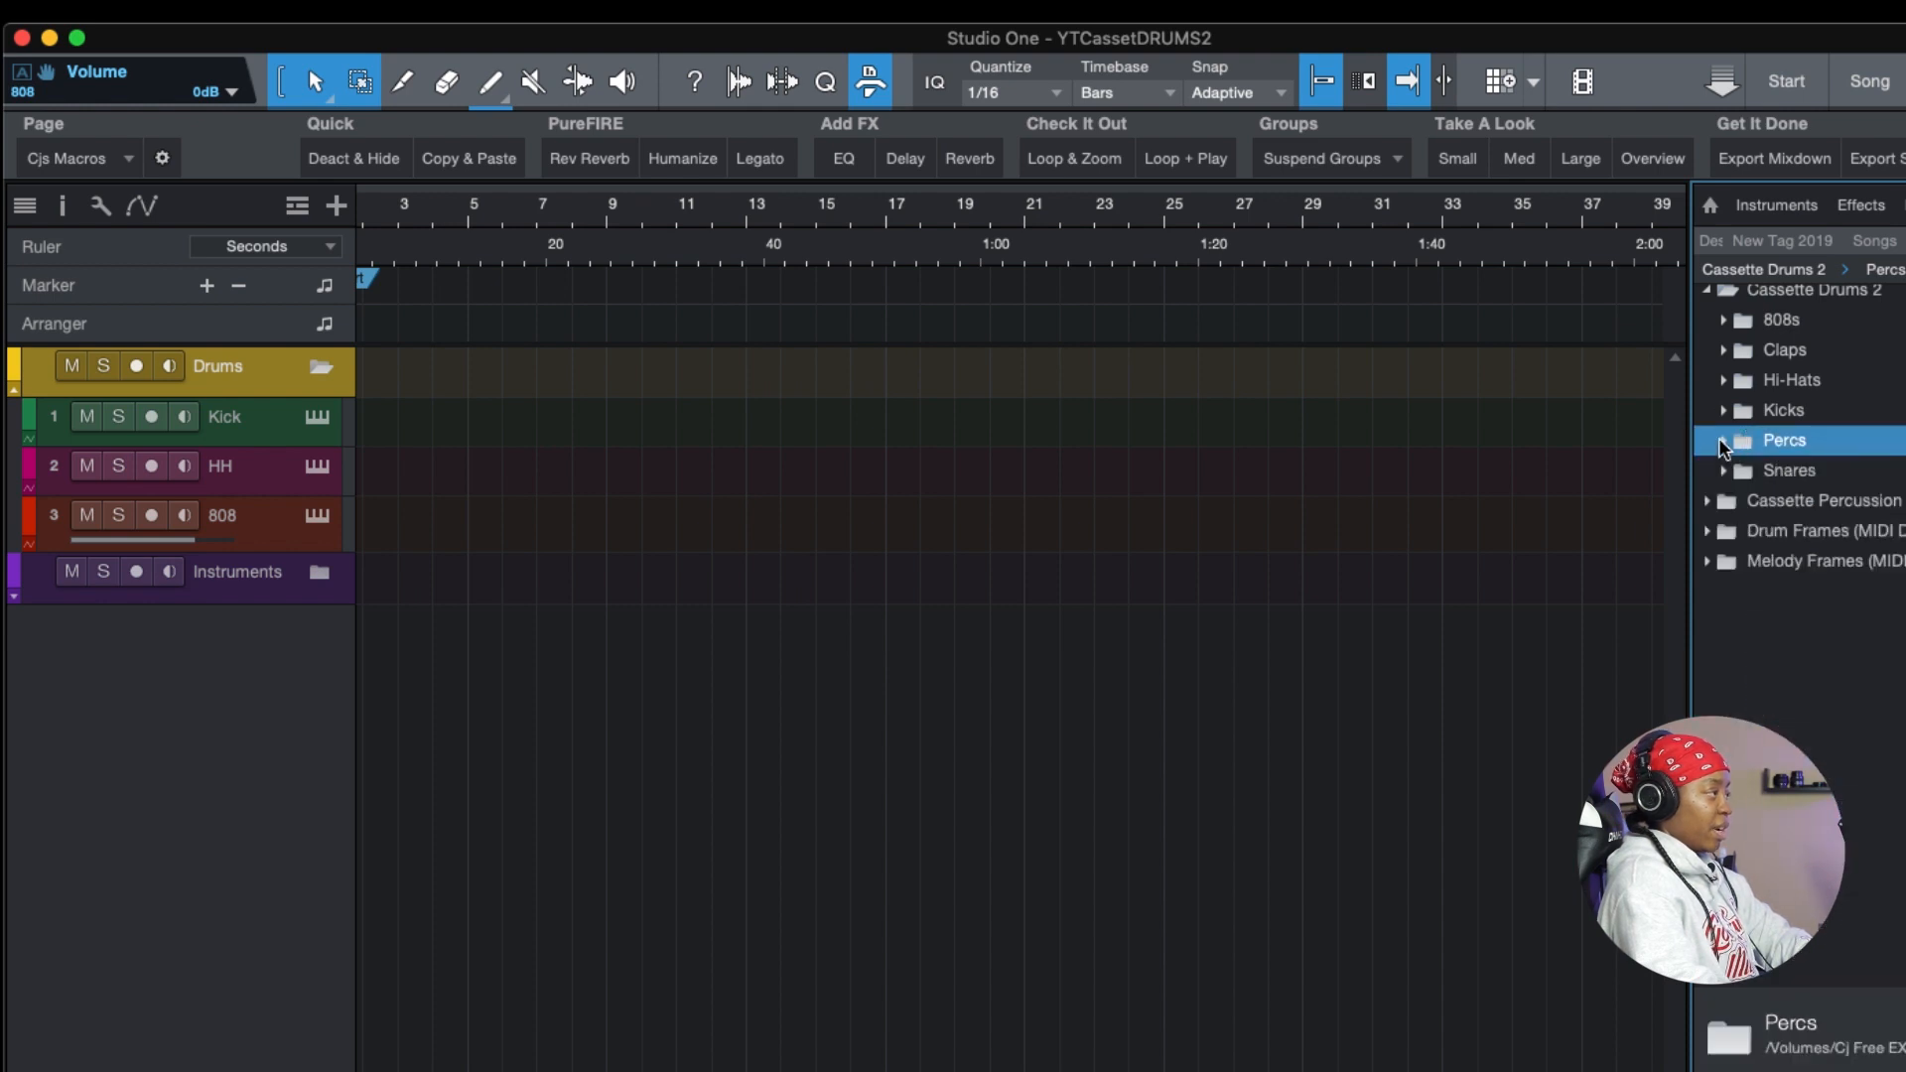
- Audition the samples in the Snares folder from Snare_Butcher to Snare_Grappler, and collapse the Snares and Cassette Drums 2 folders
left_click(1724, 479)
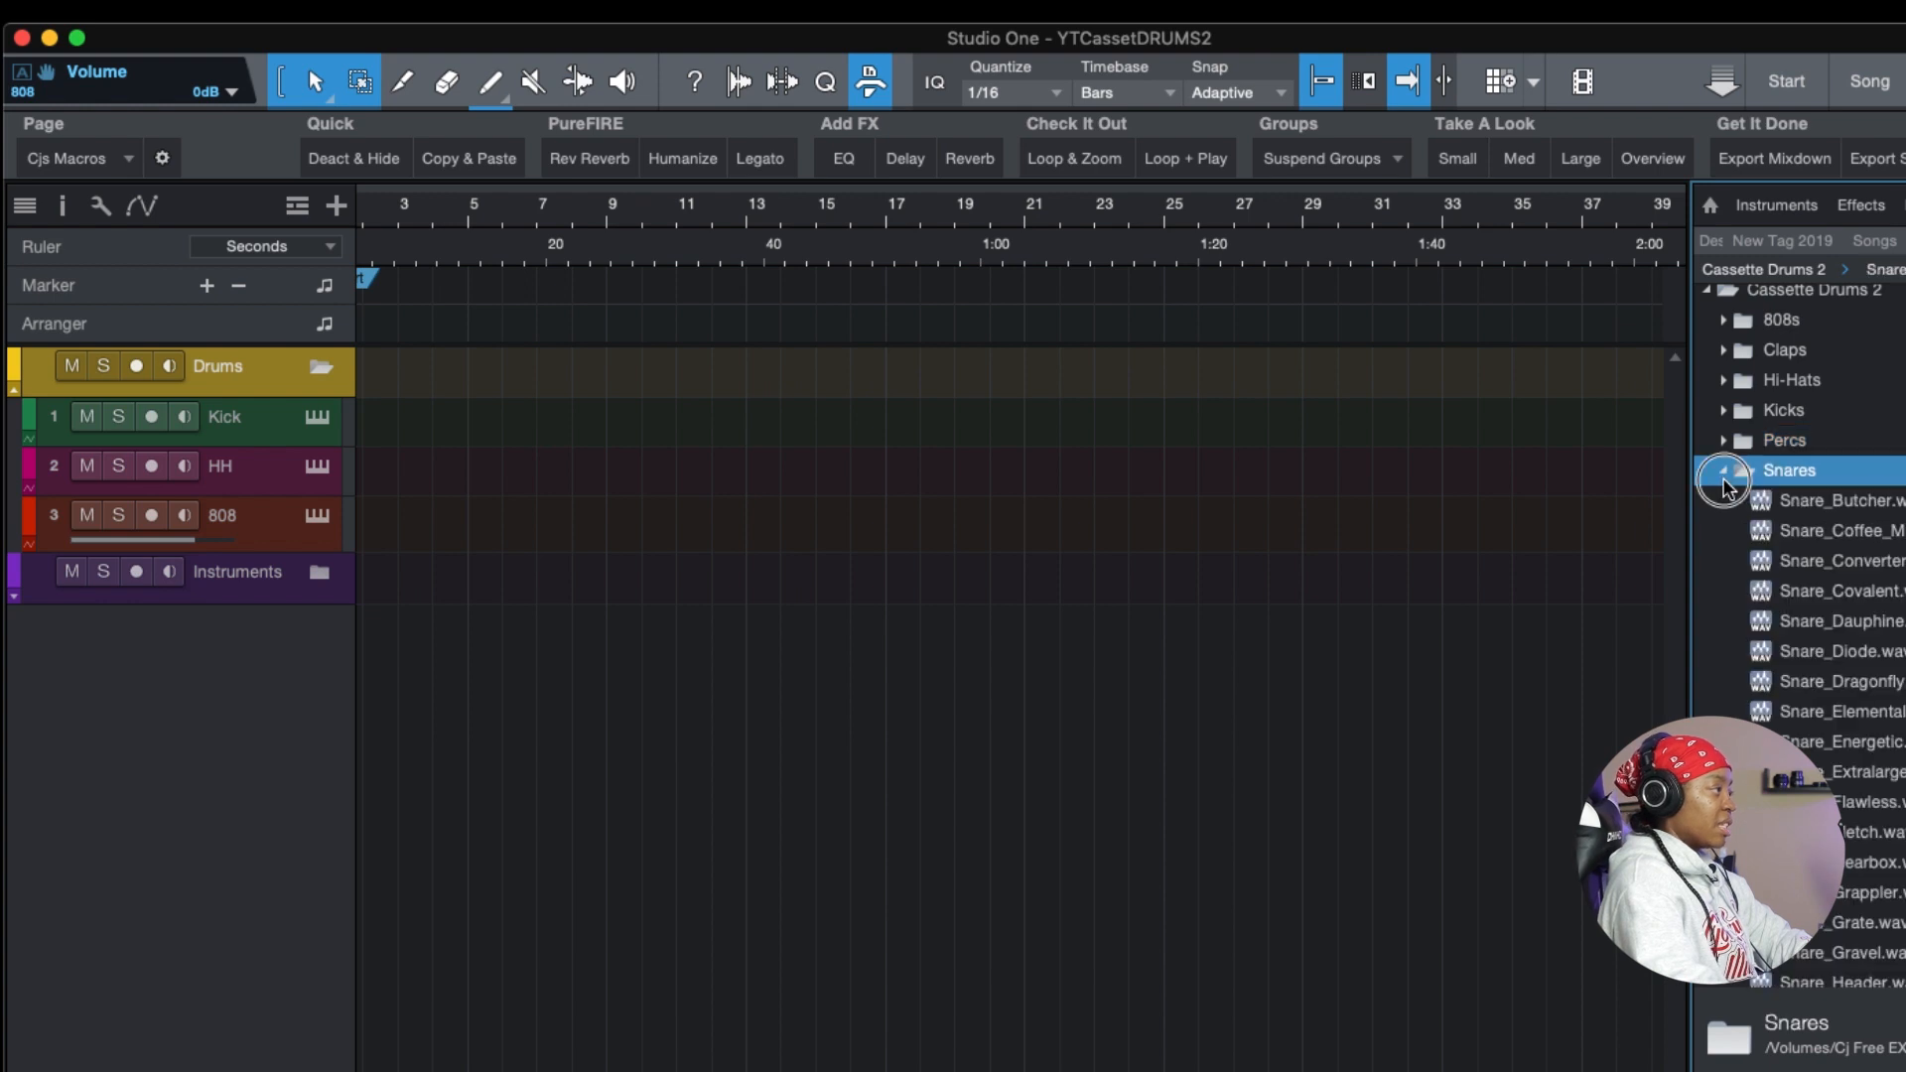
left_click(1833, 499)
key("Down")
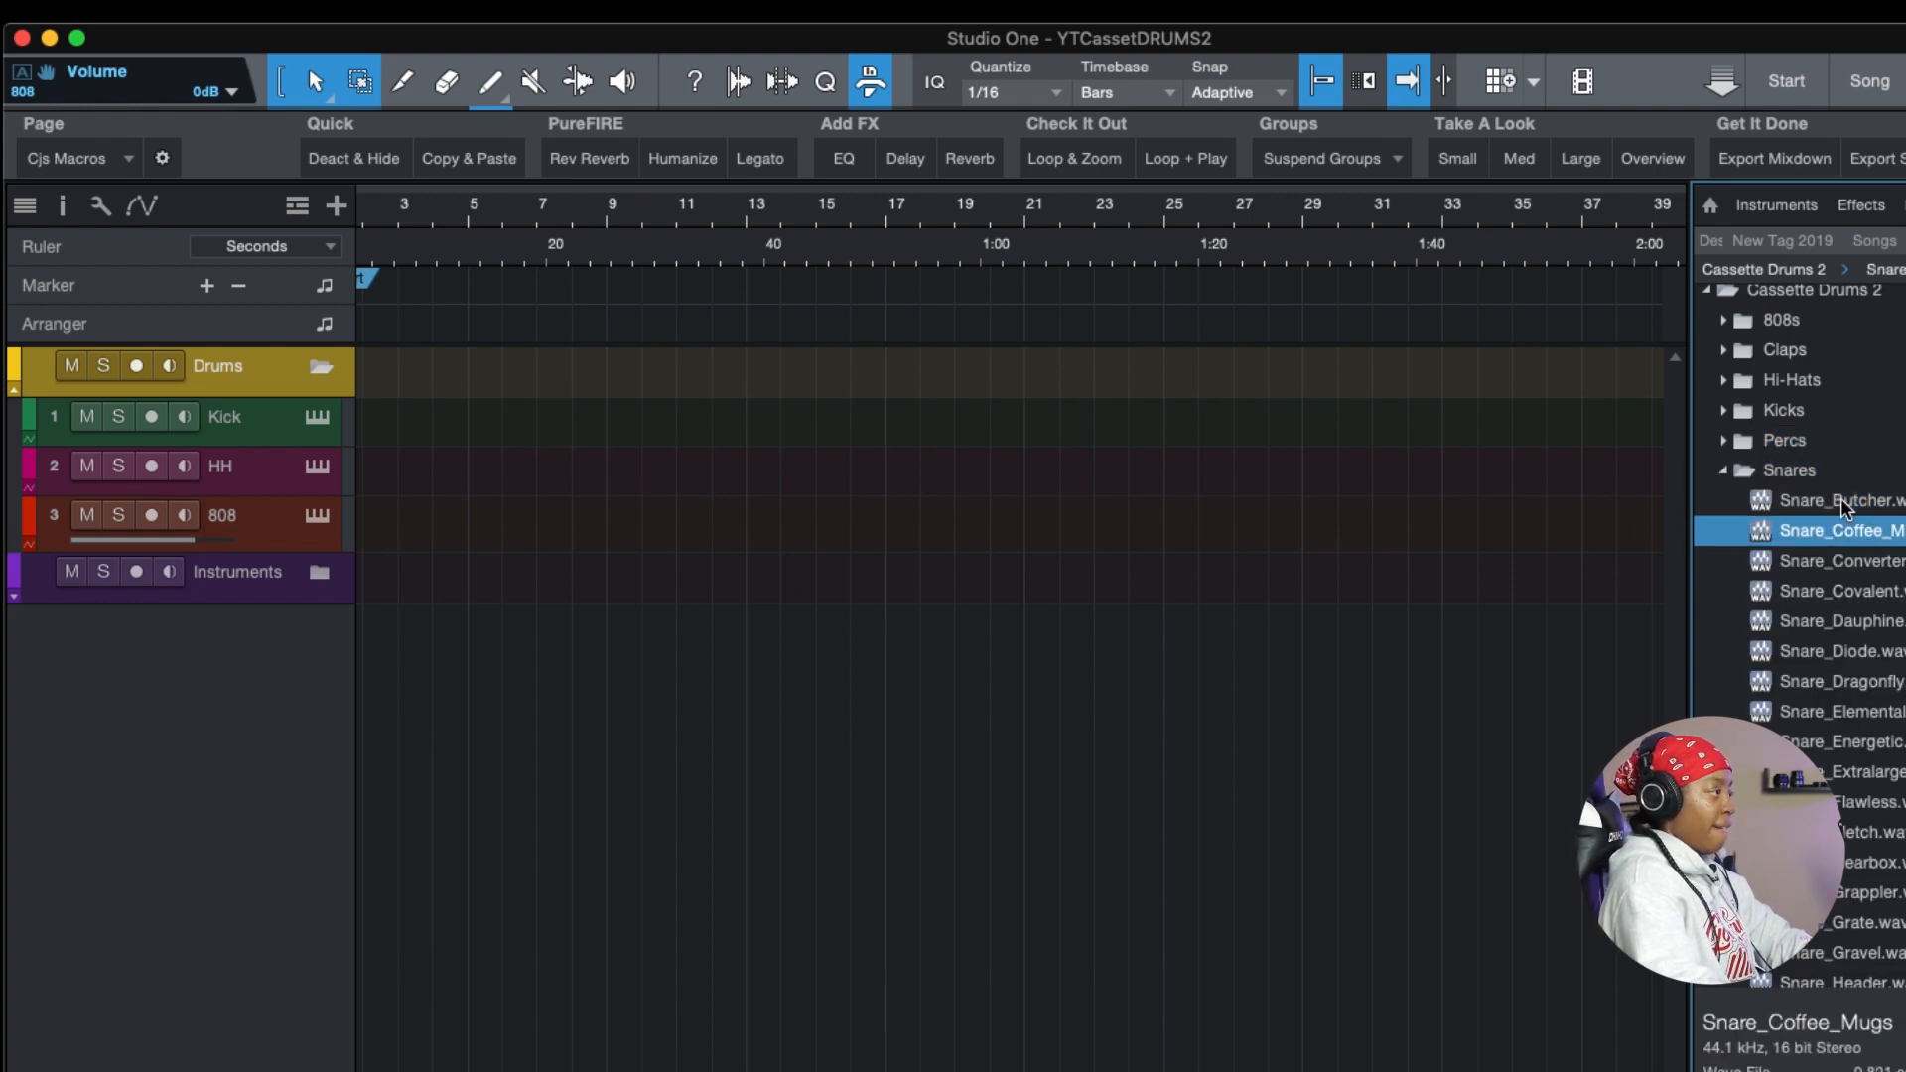
key("Down")
key("Down")
key("Down")
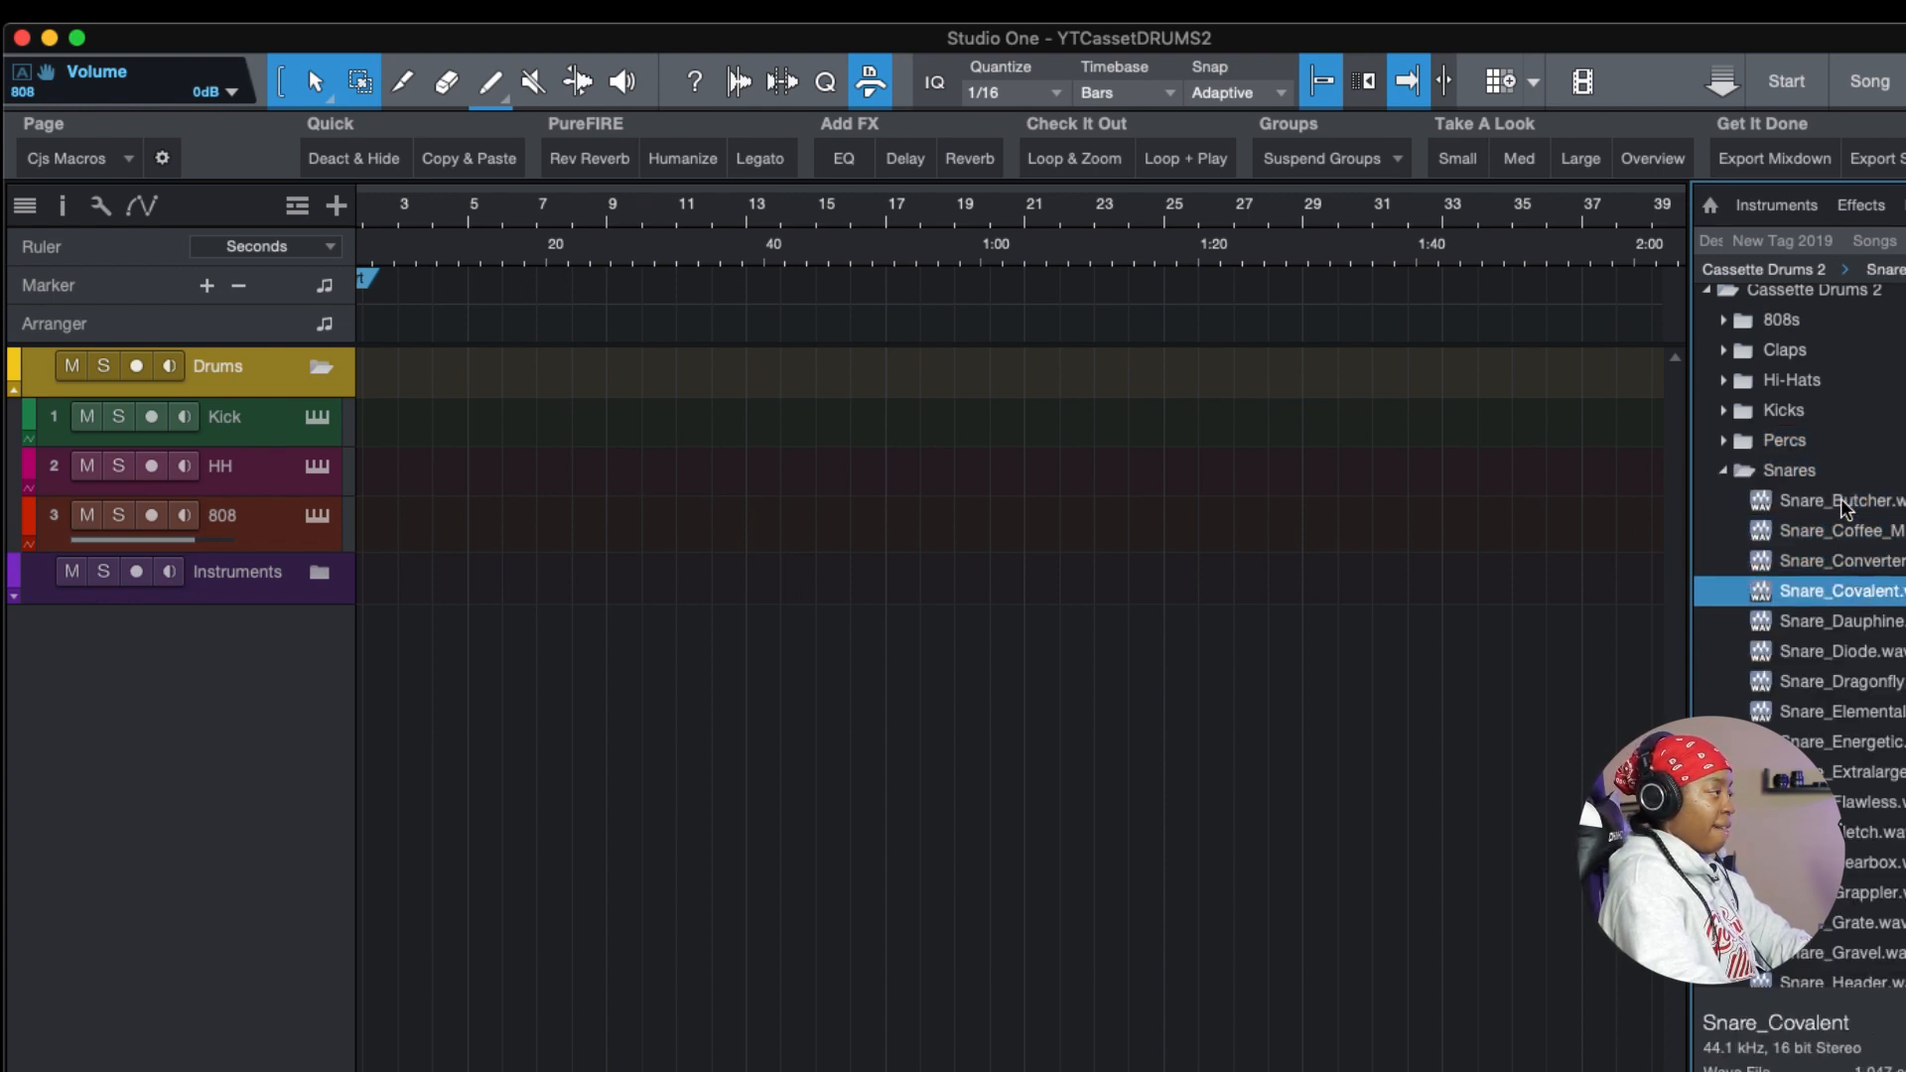
key("Down")
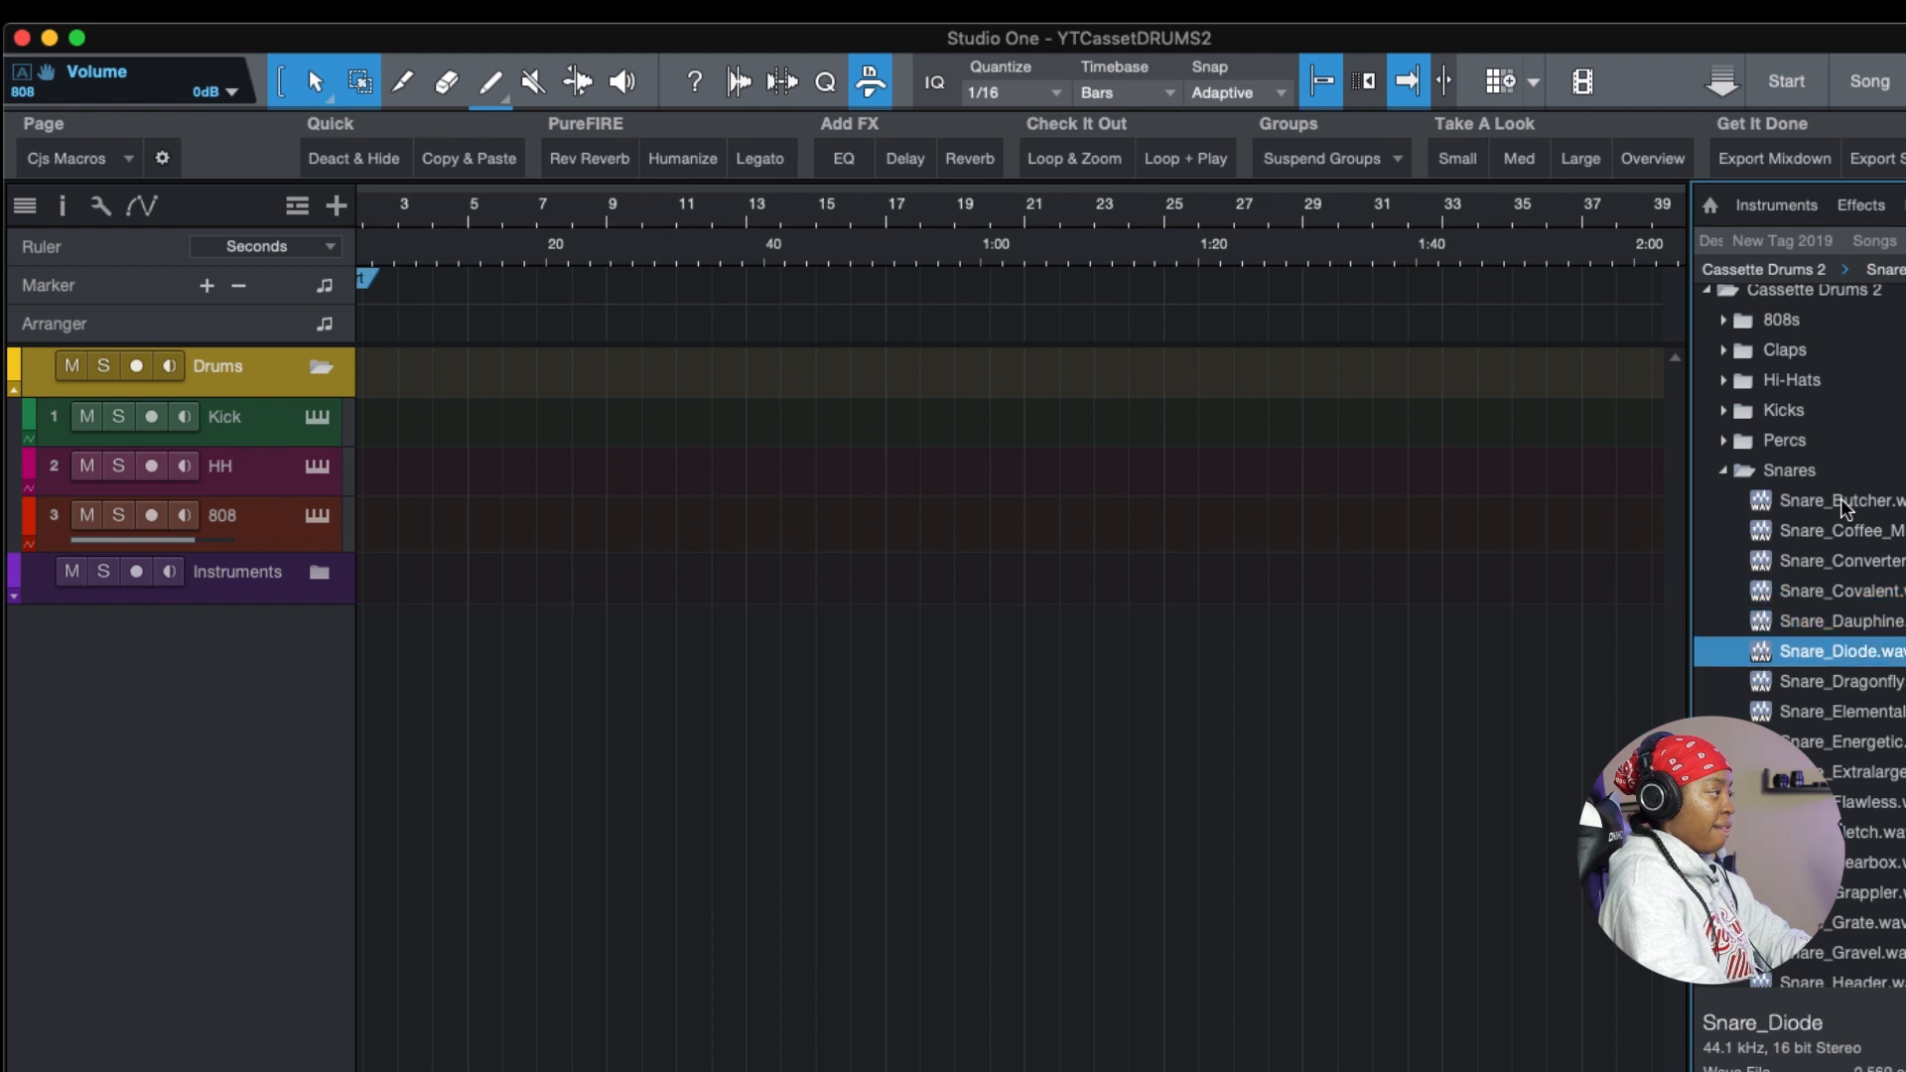
key("Down")
key("Down")
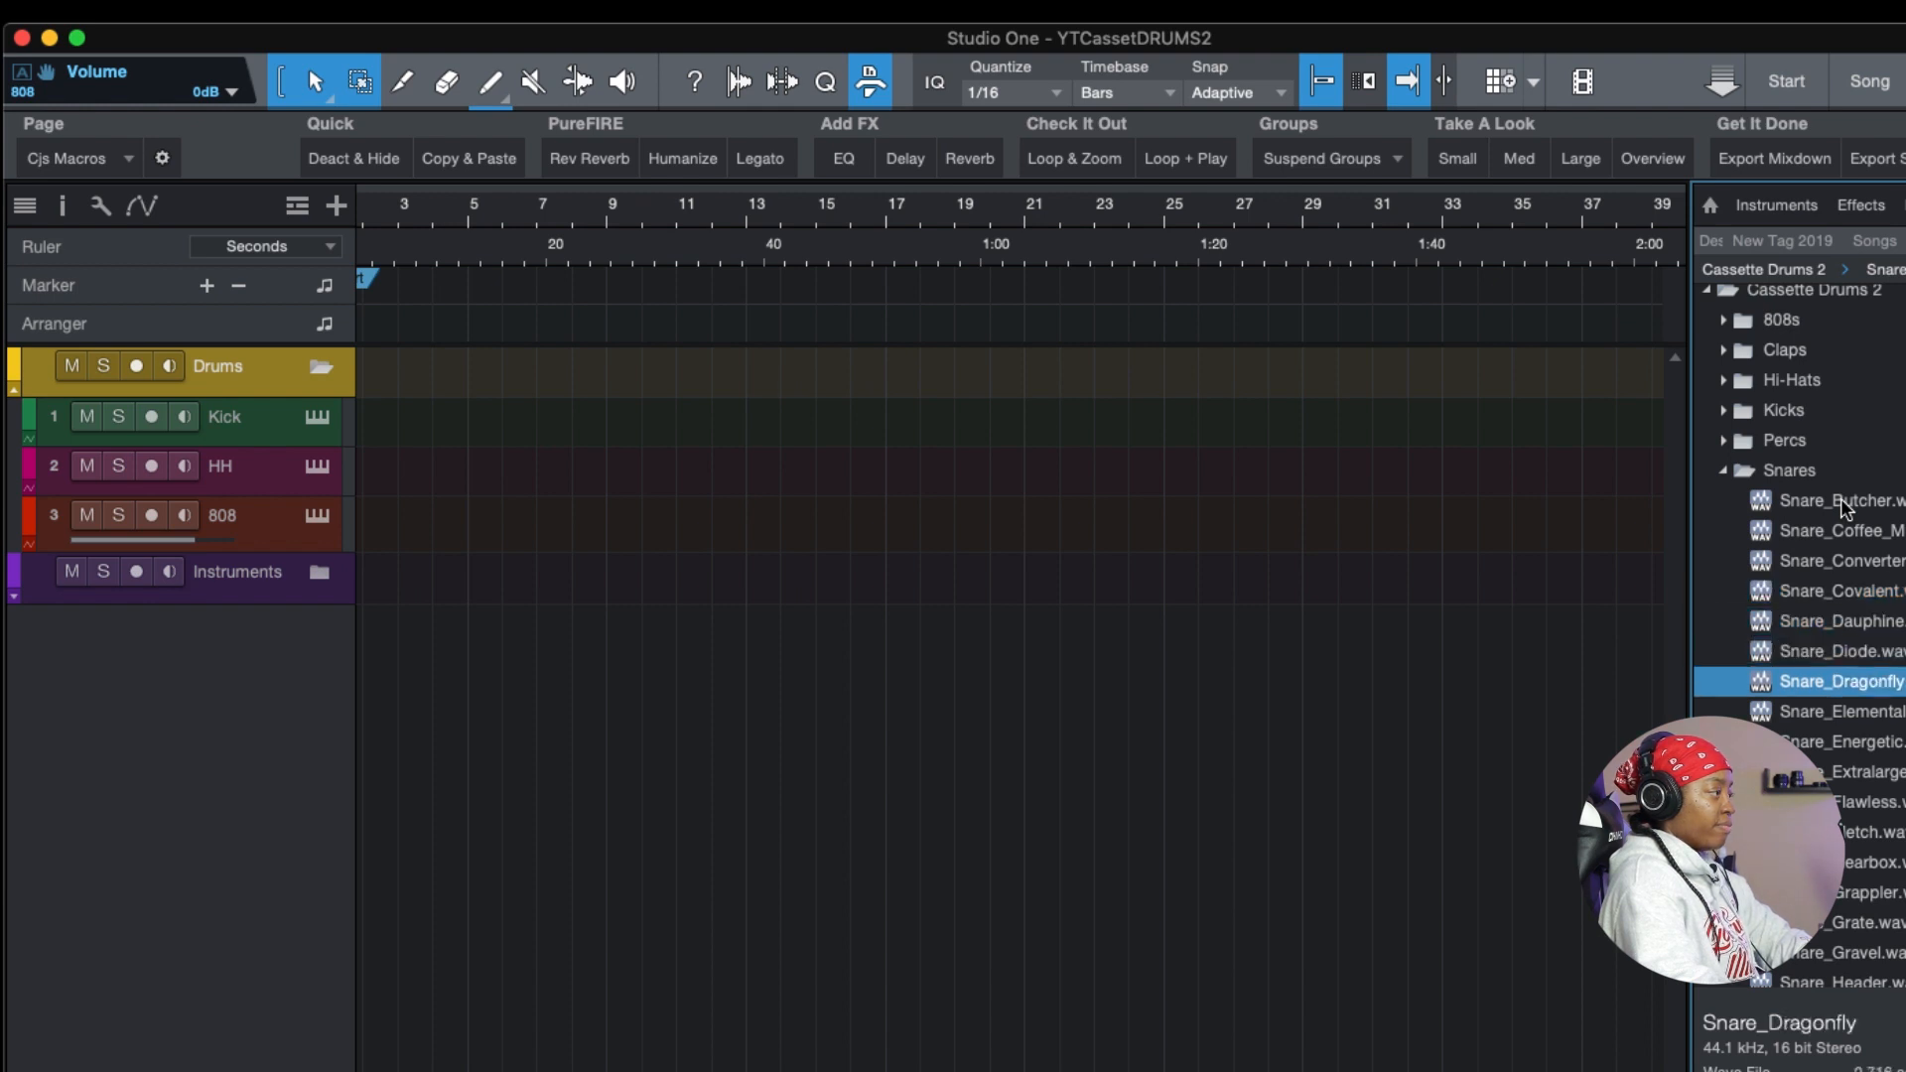
key("Down")
key("Down")
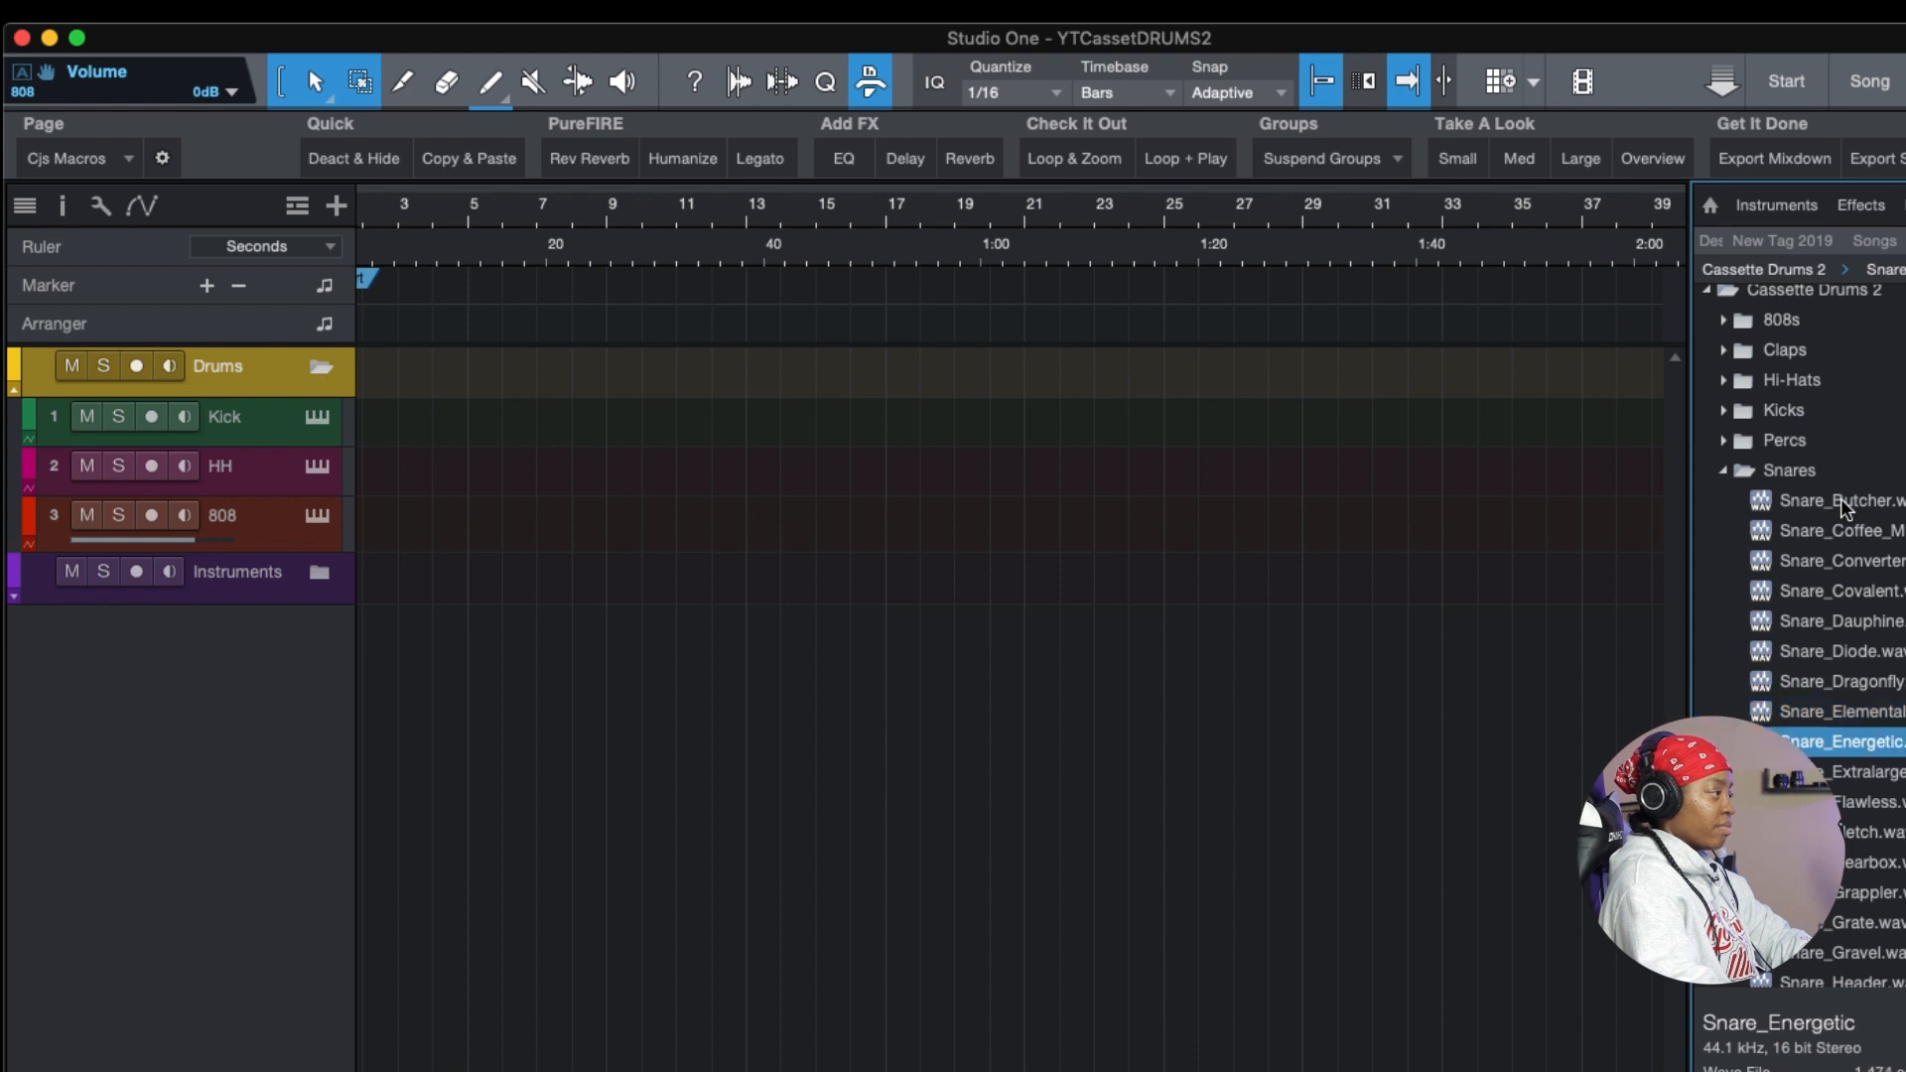
key("Down")
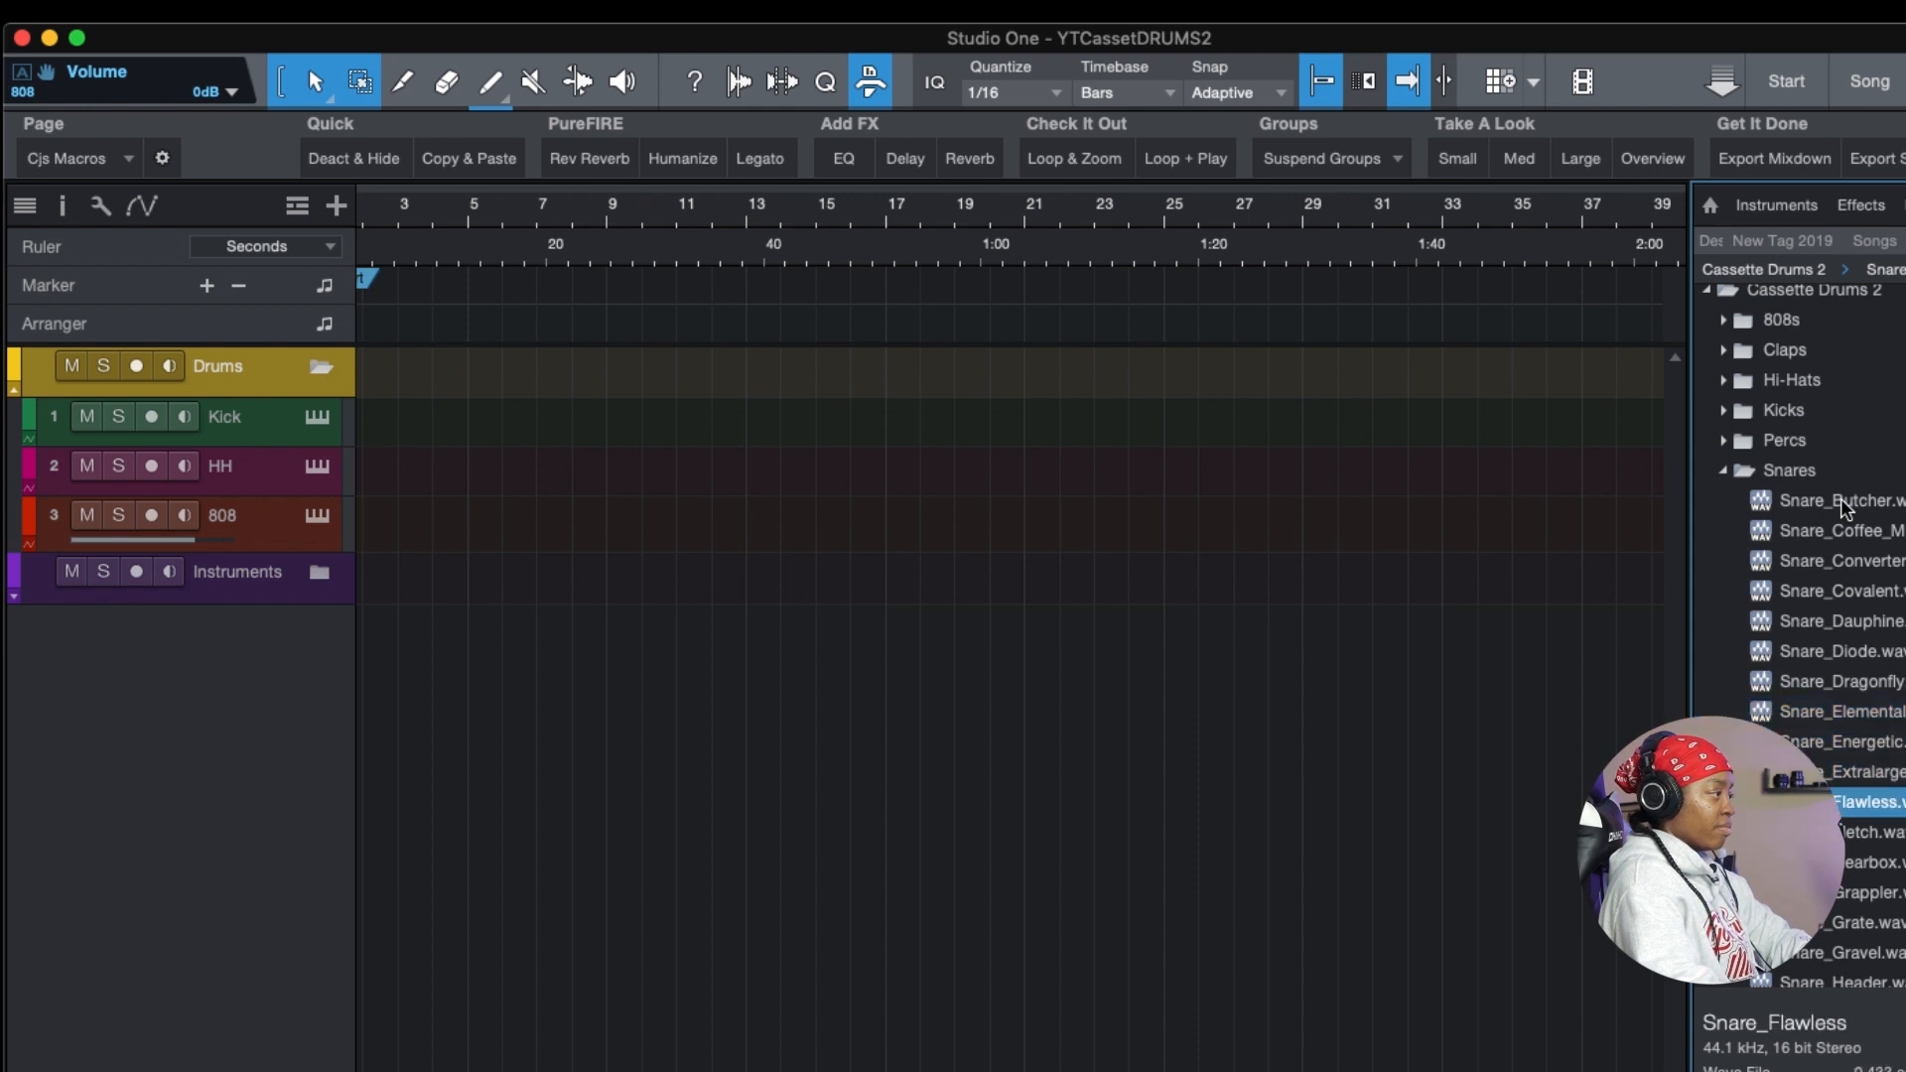
key("Up")
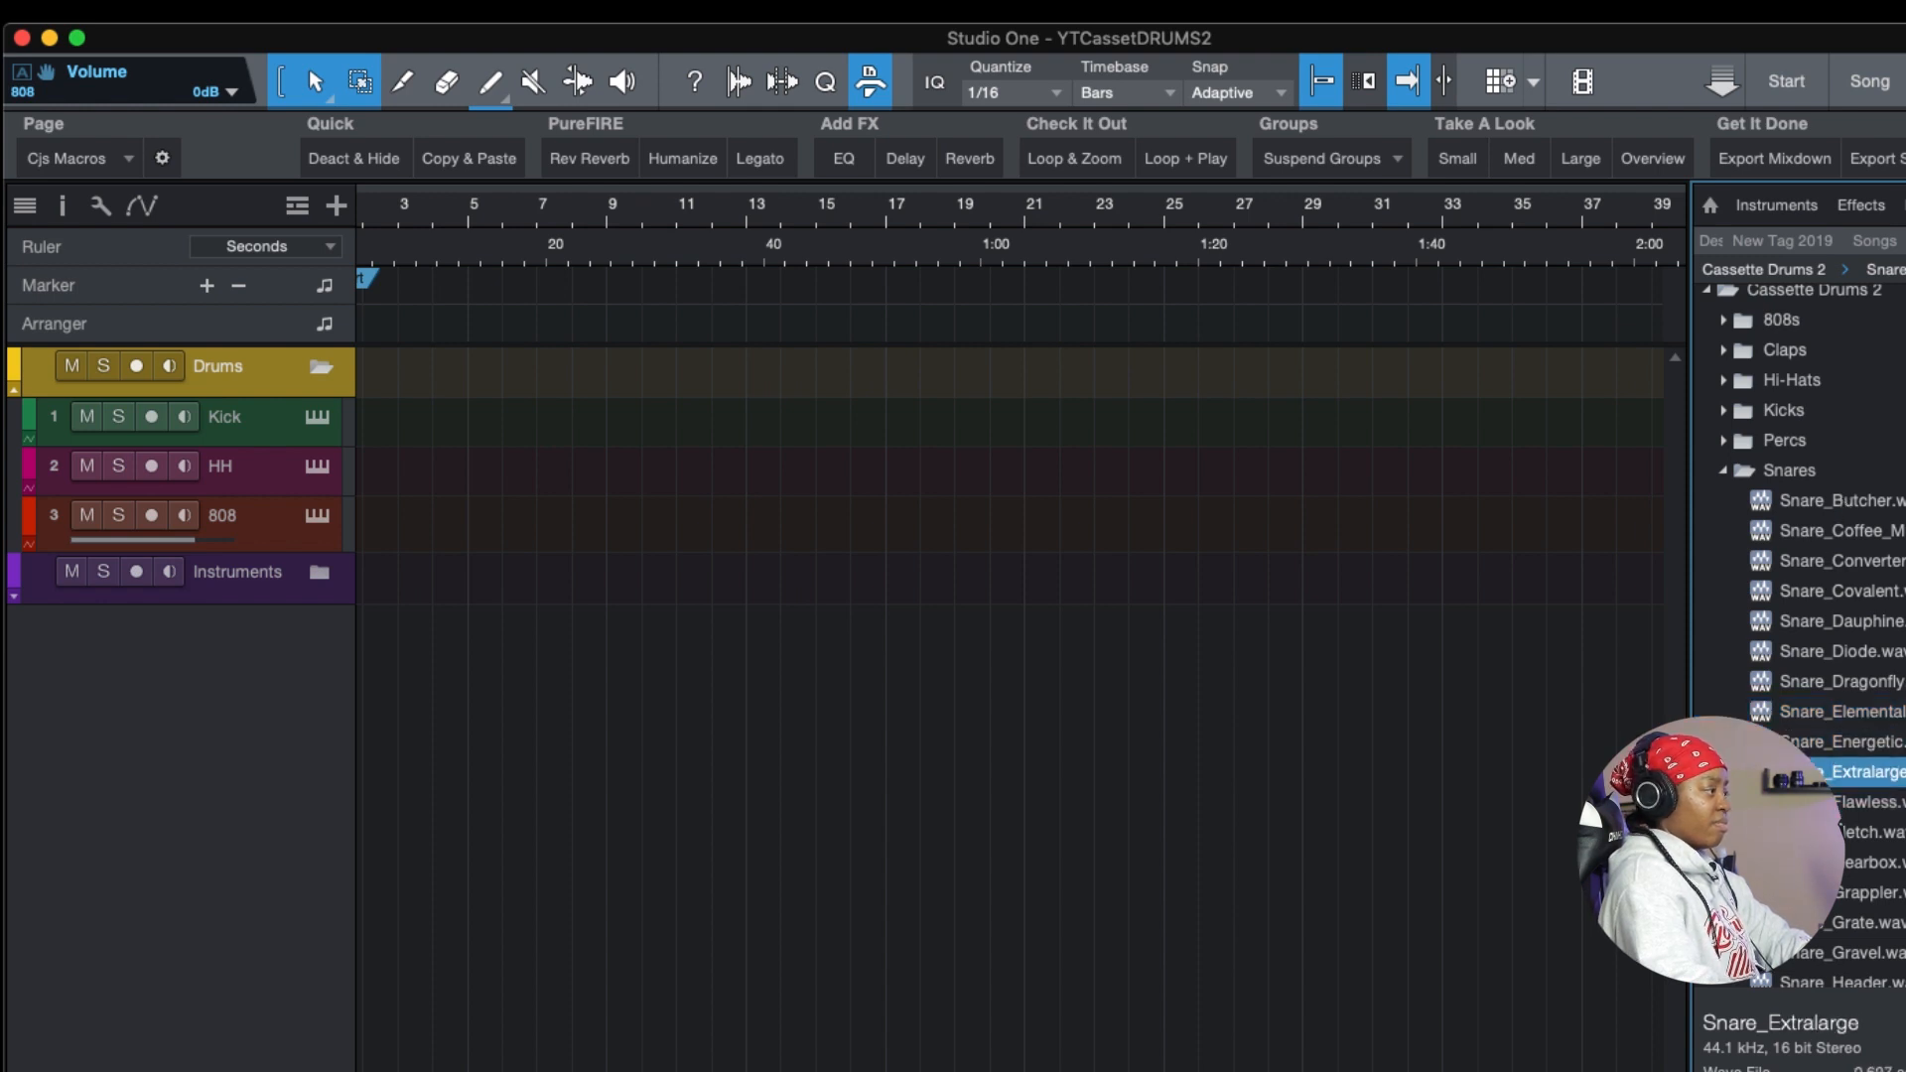
key("Down")
key("Down")
key("Down")
key("Down")
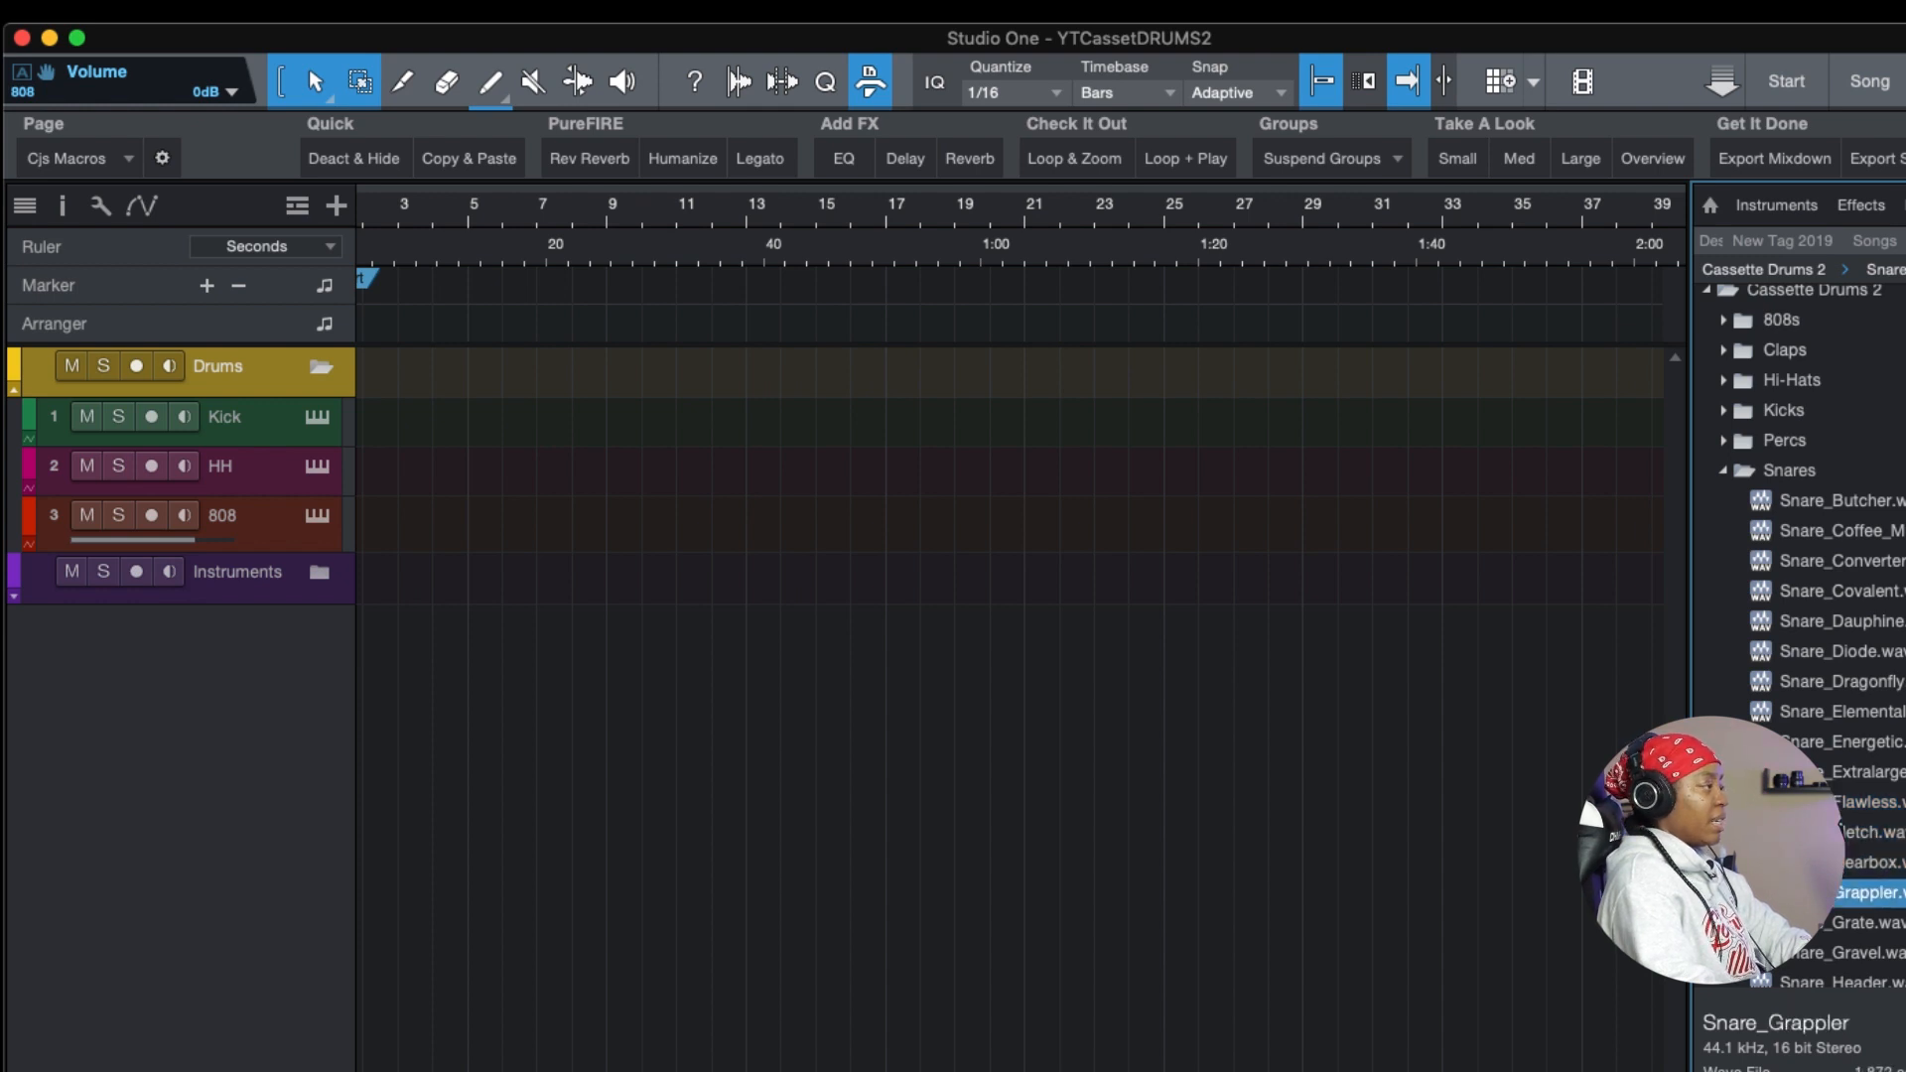
left_click(1724, 472)
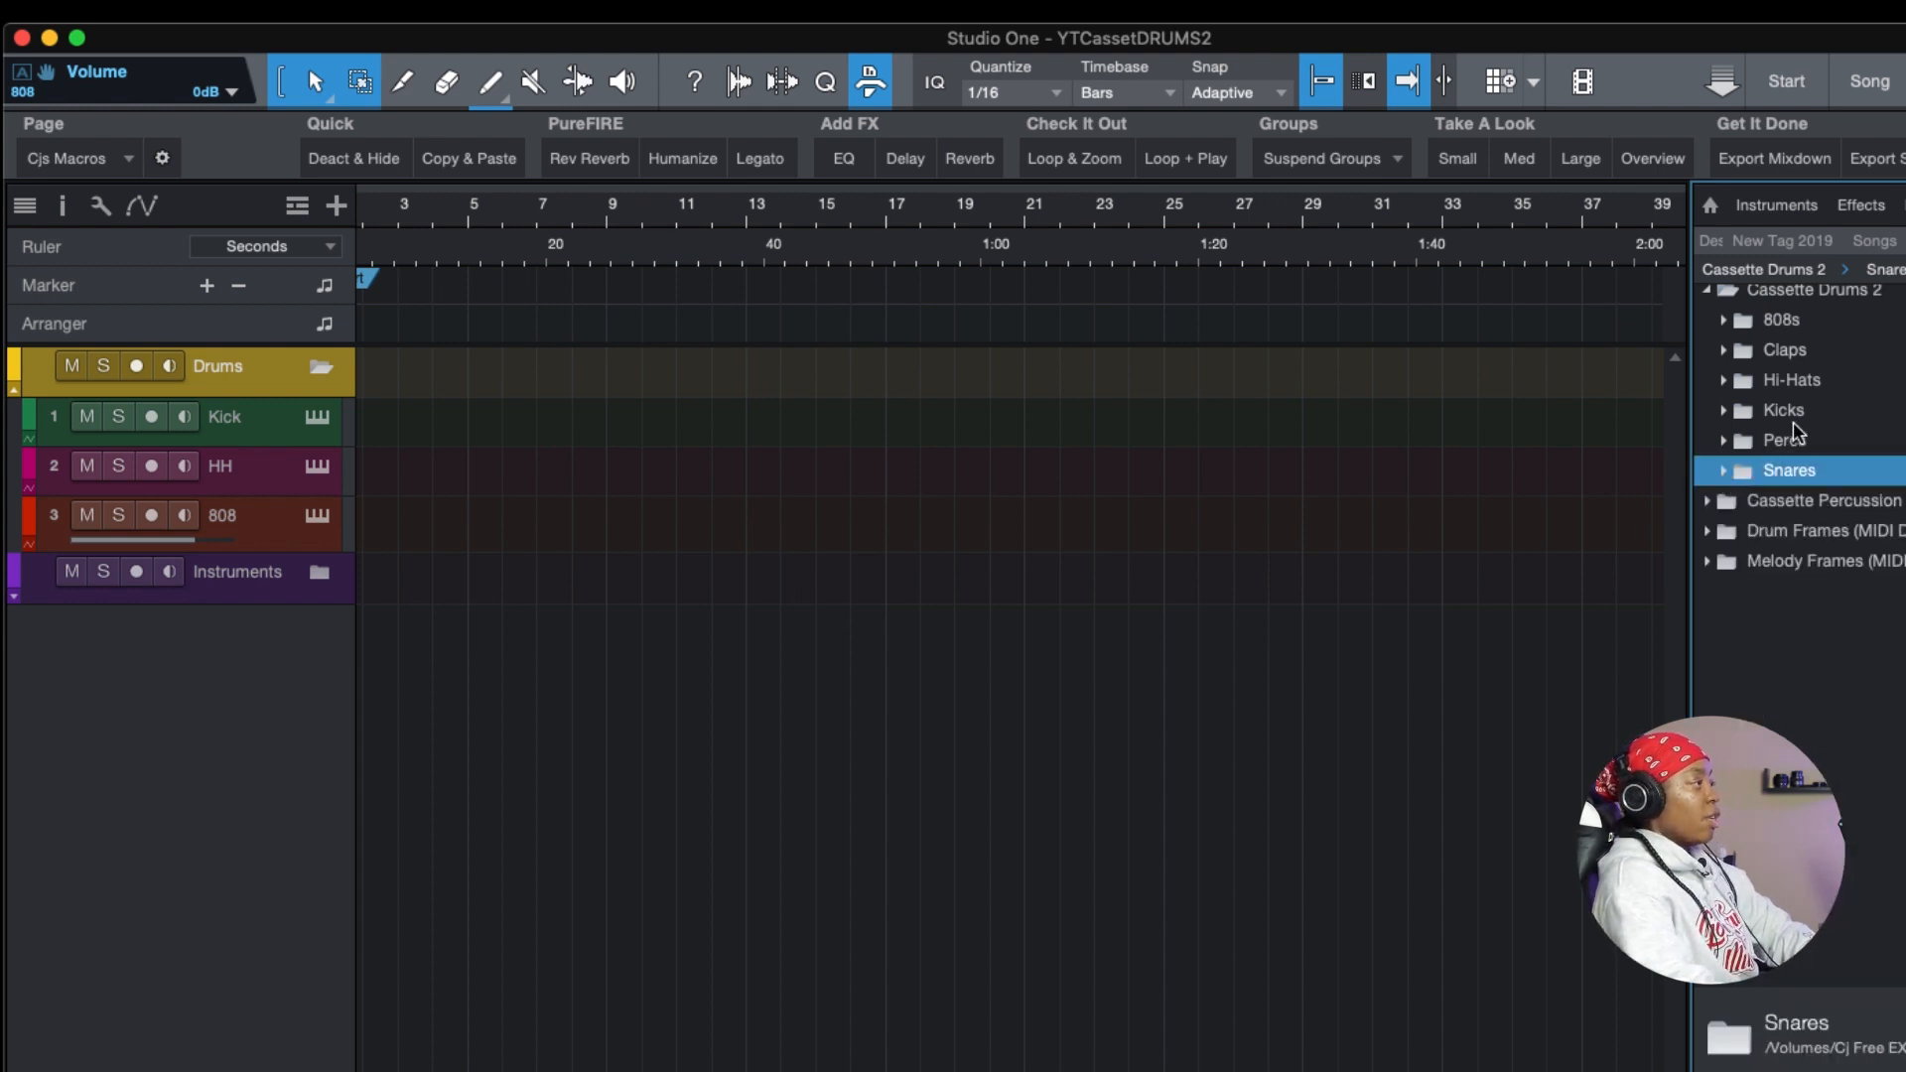
scroll(1790, 427, "up", 1)
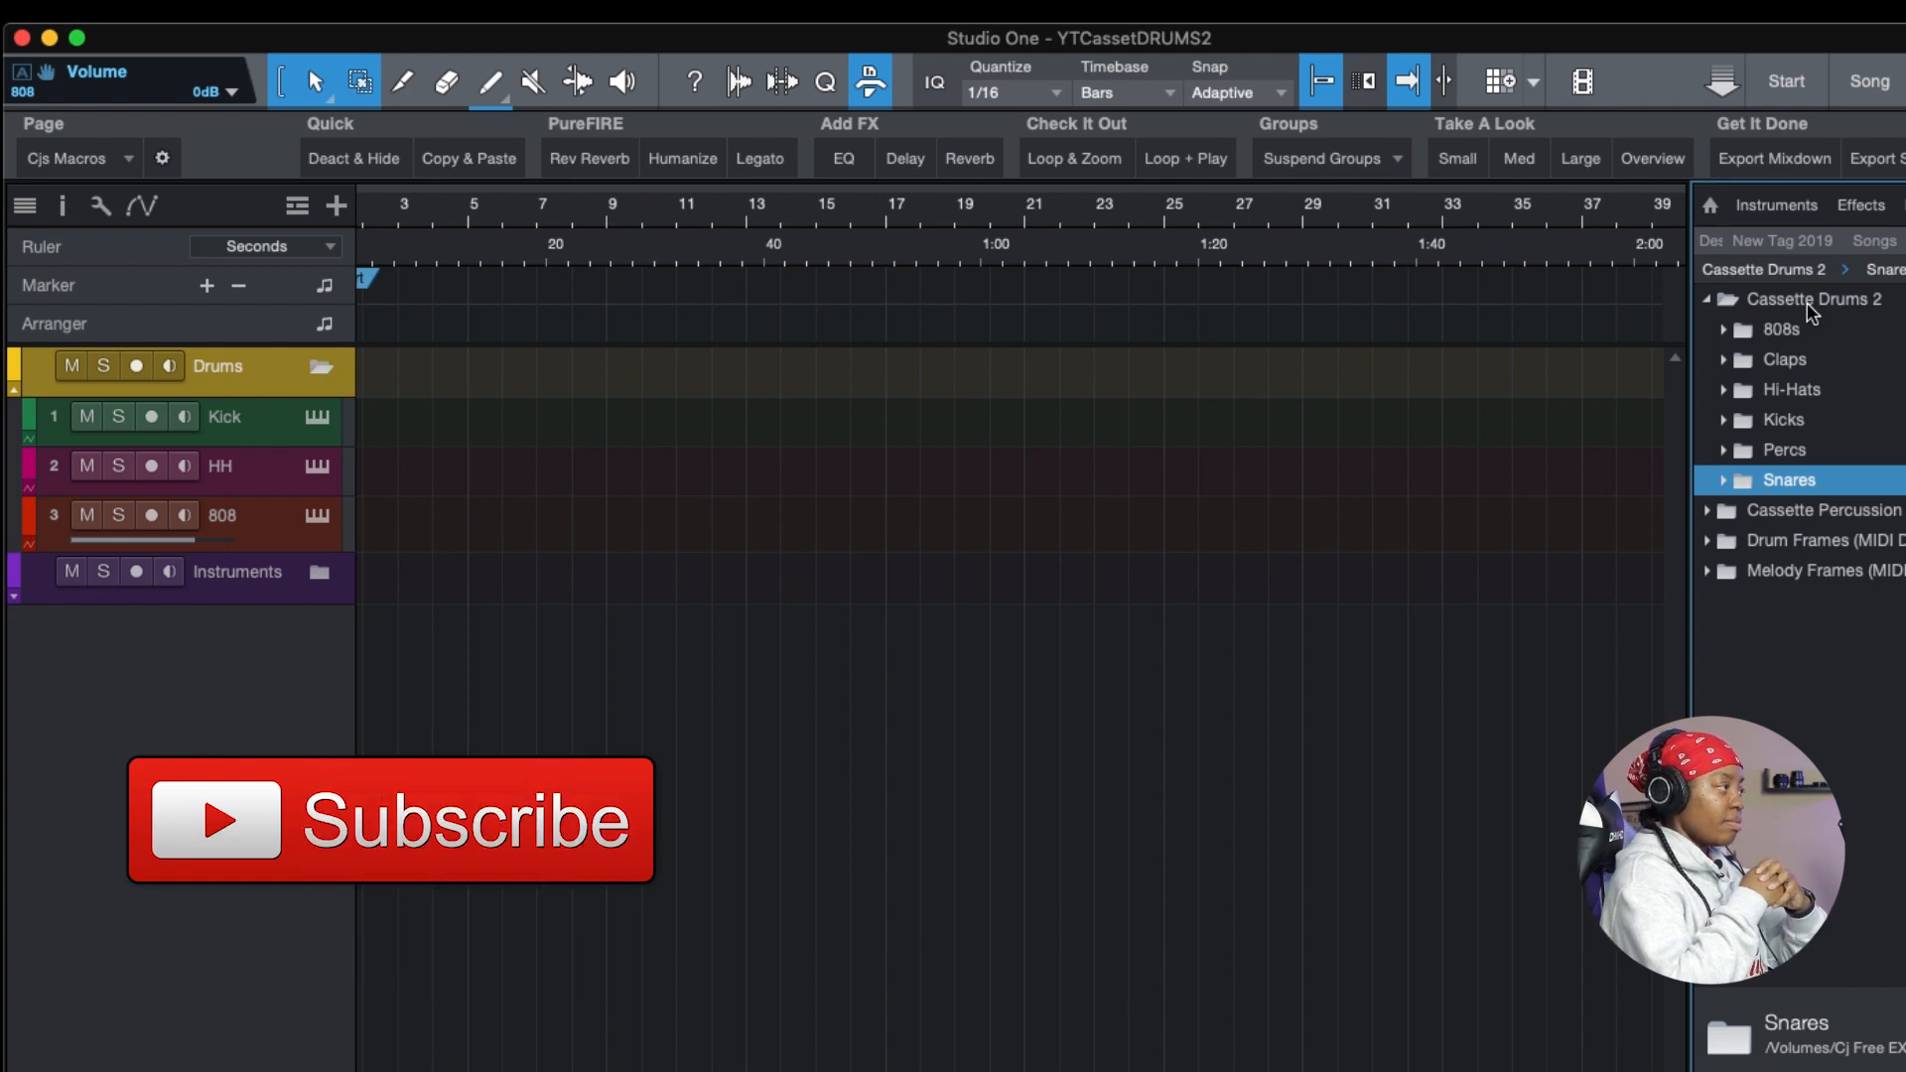
left_click(1721, 308)
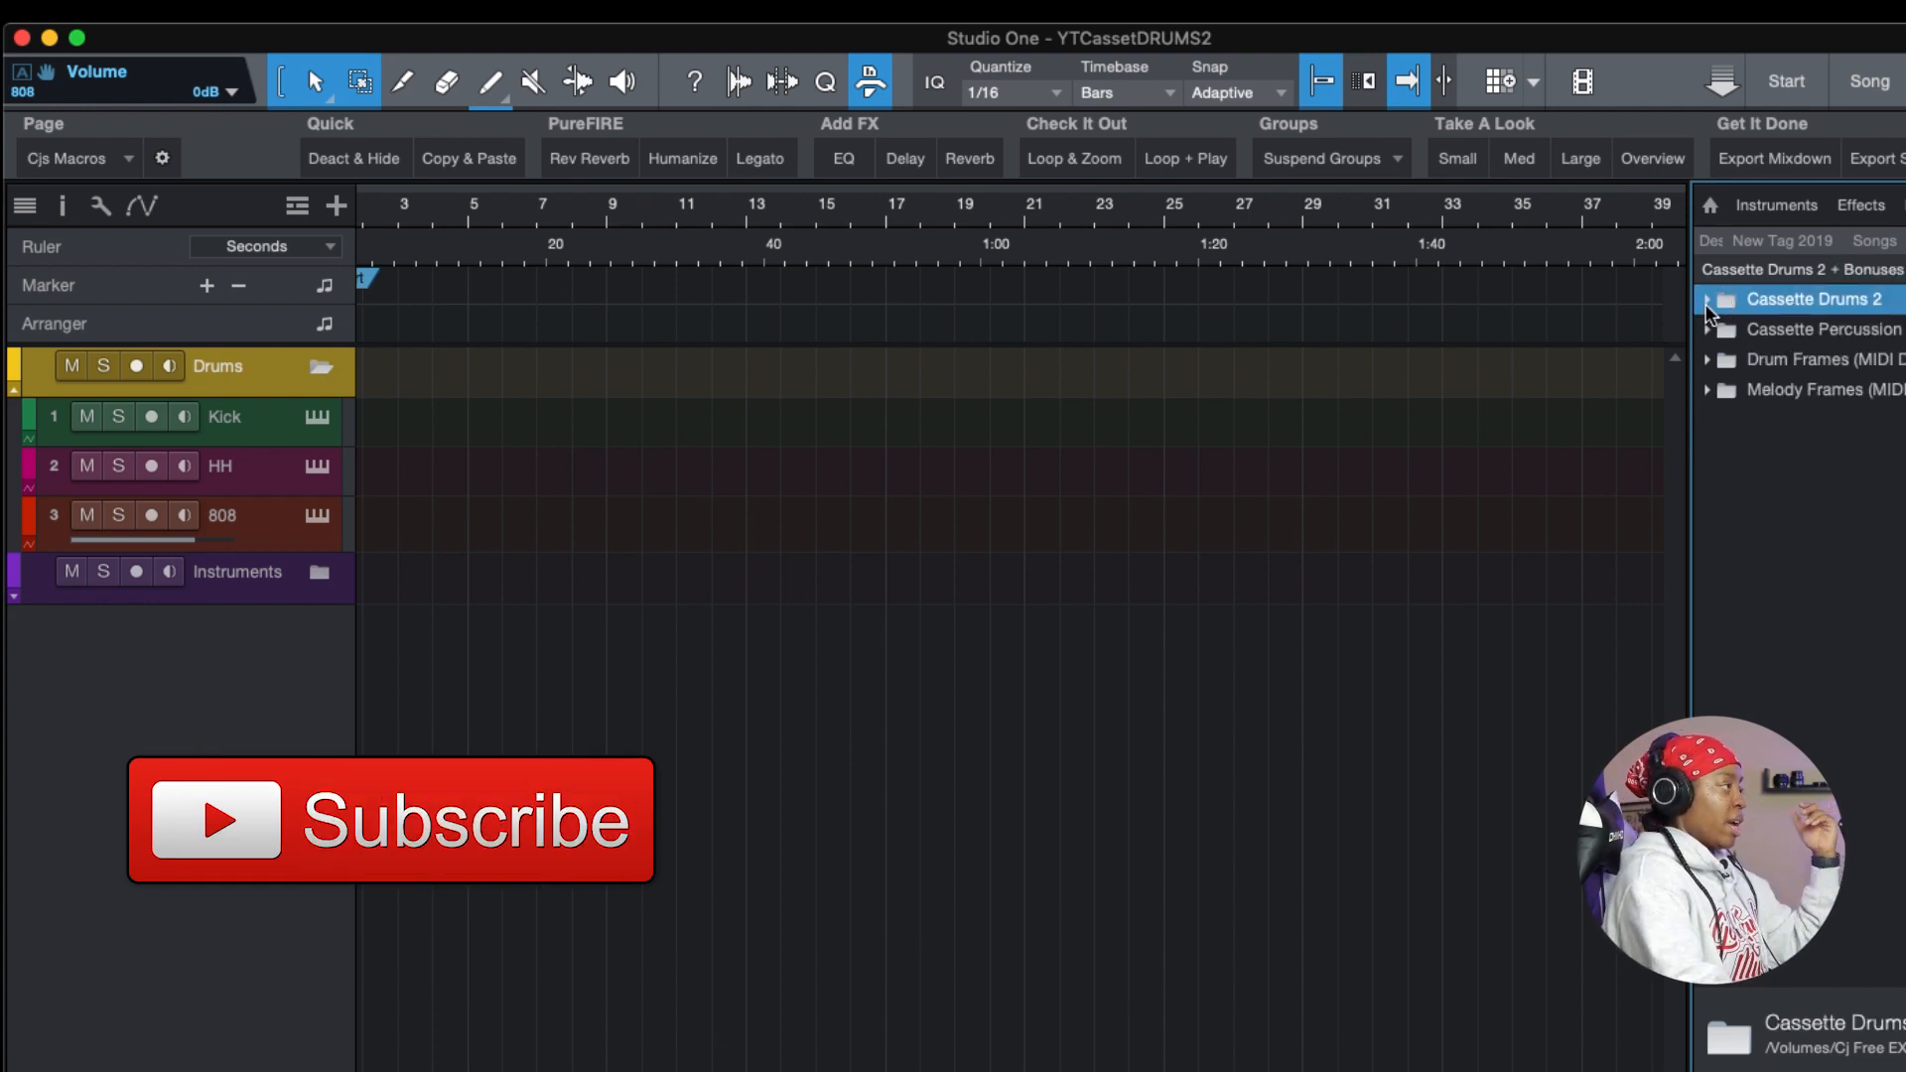
- Expand the Cassette Percussion loops folder and audition the first five loops, from Perc_Loop_Alley through Perc_Loop_Ensoniq
left_click(1713, 334)
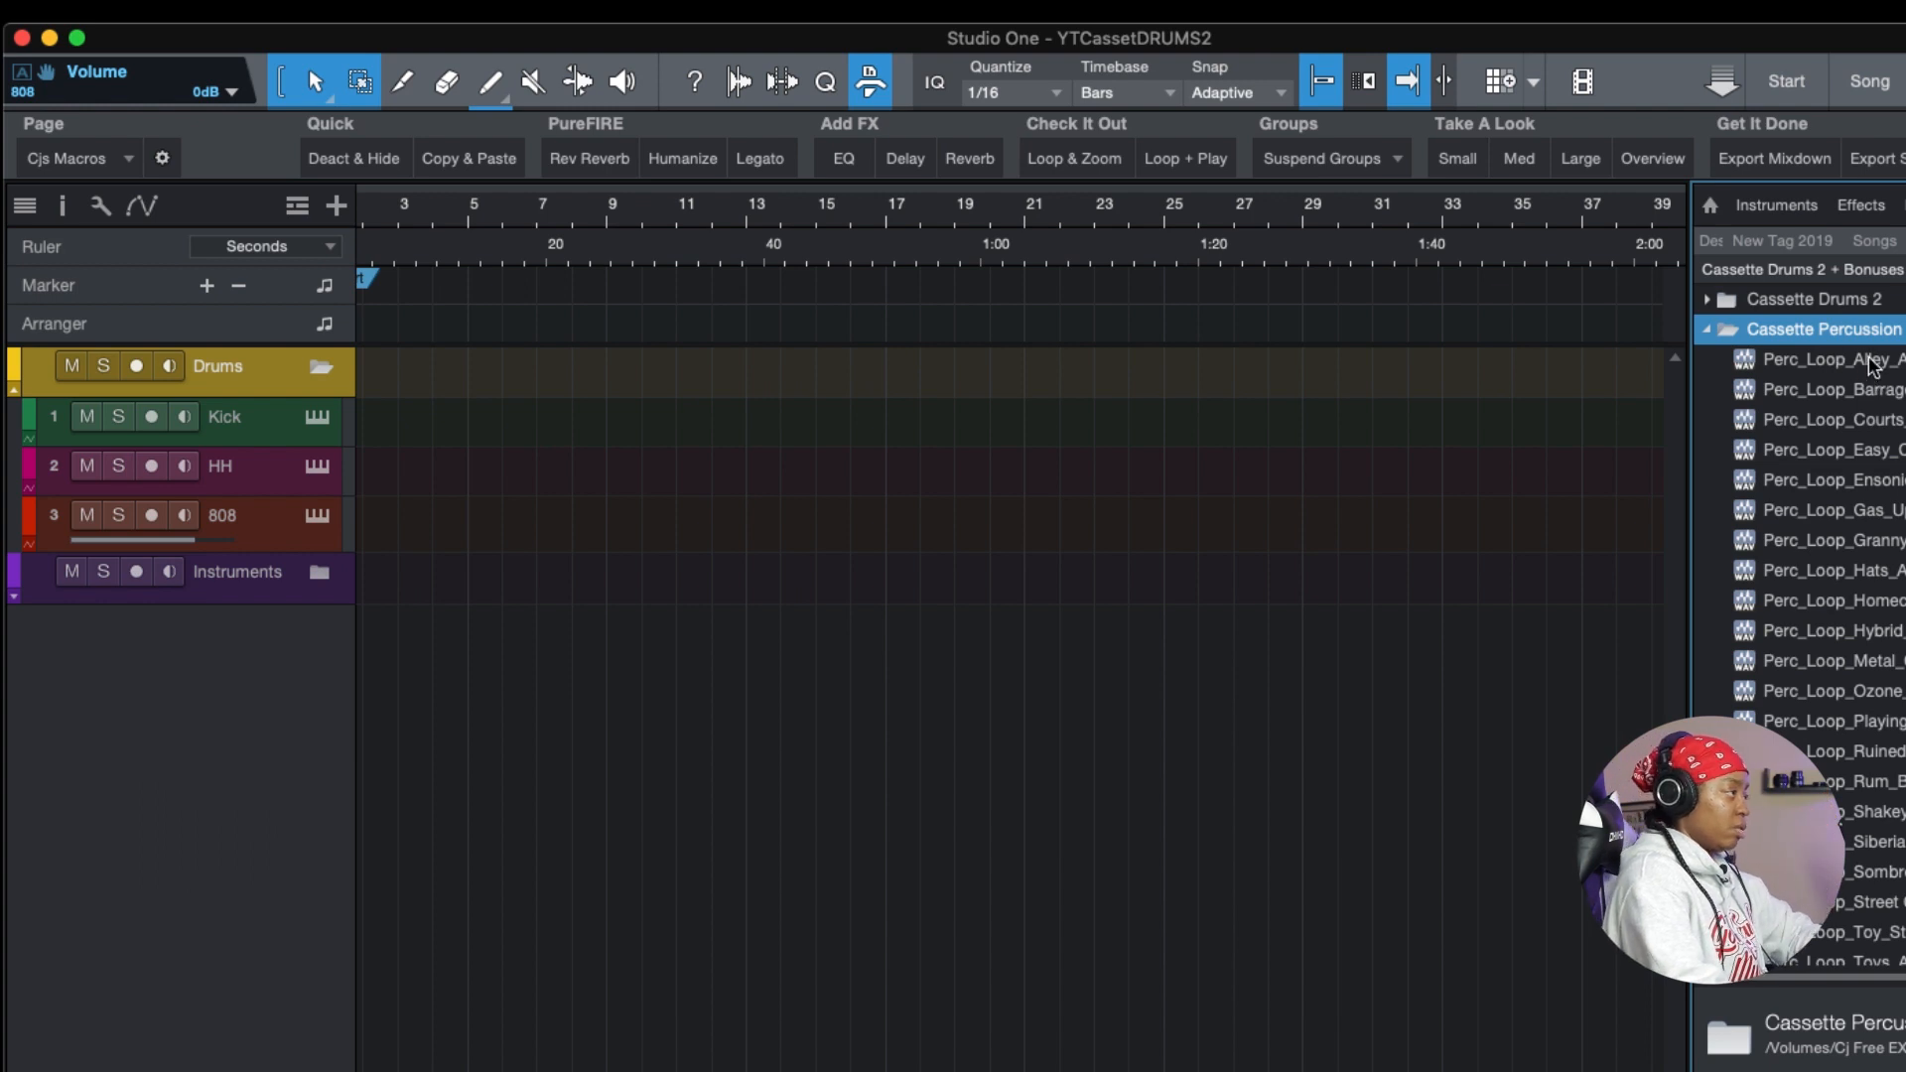
scroll(1871, 365, "right", 1)
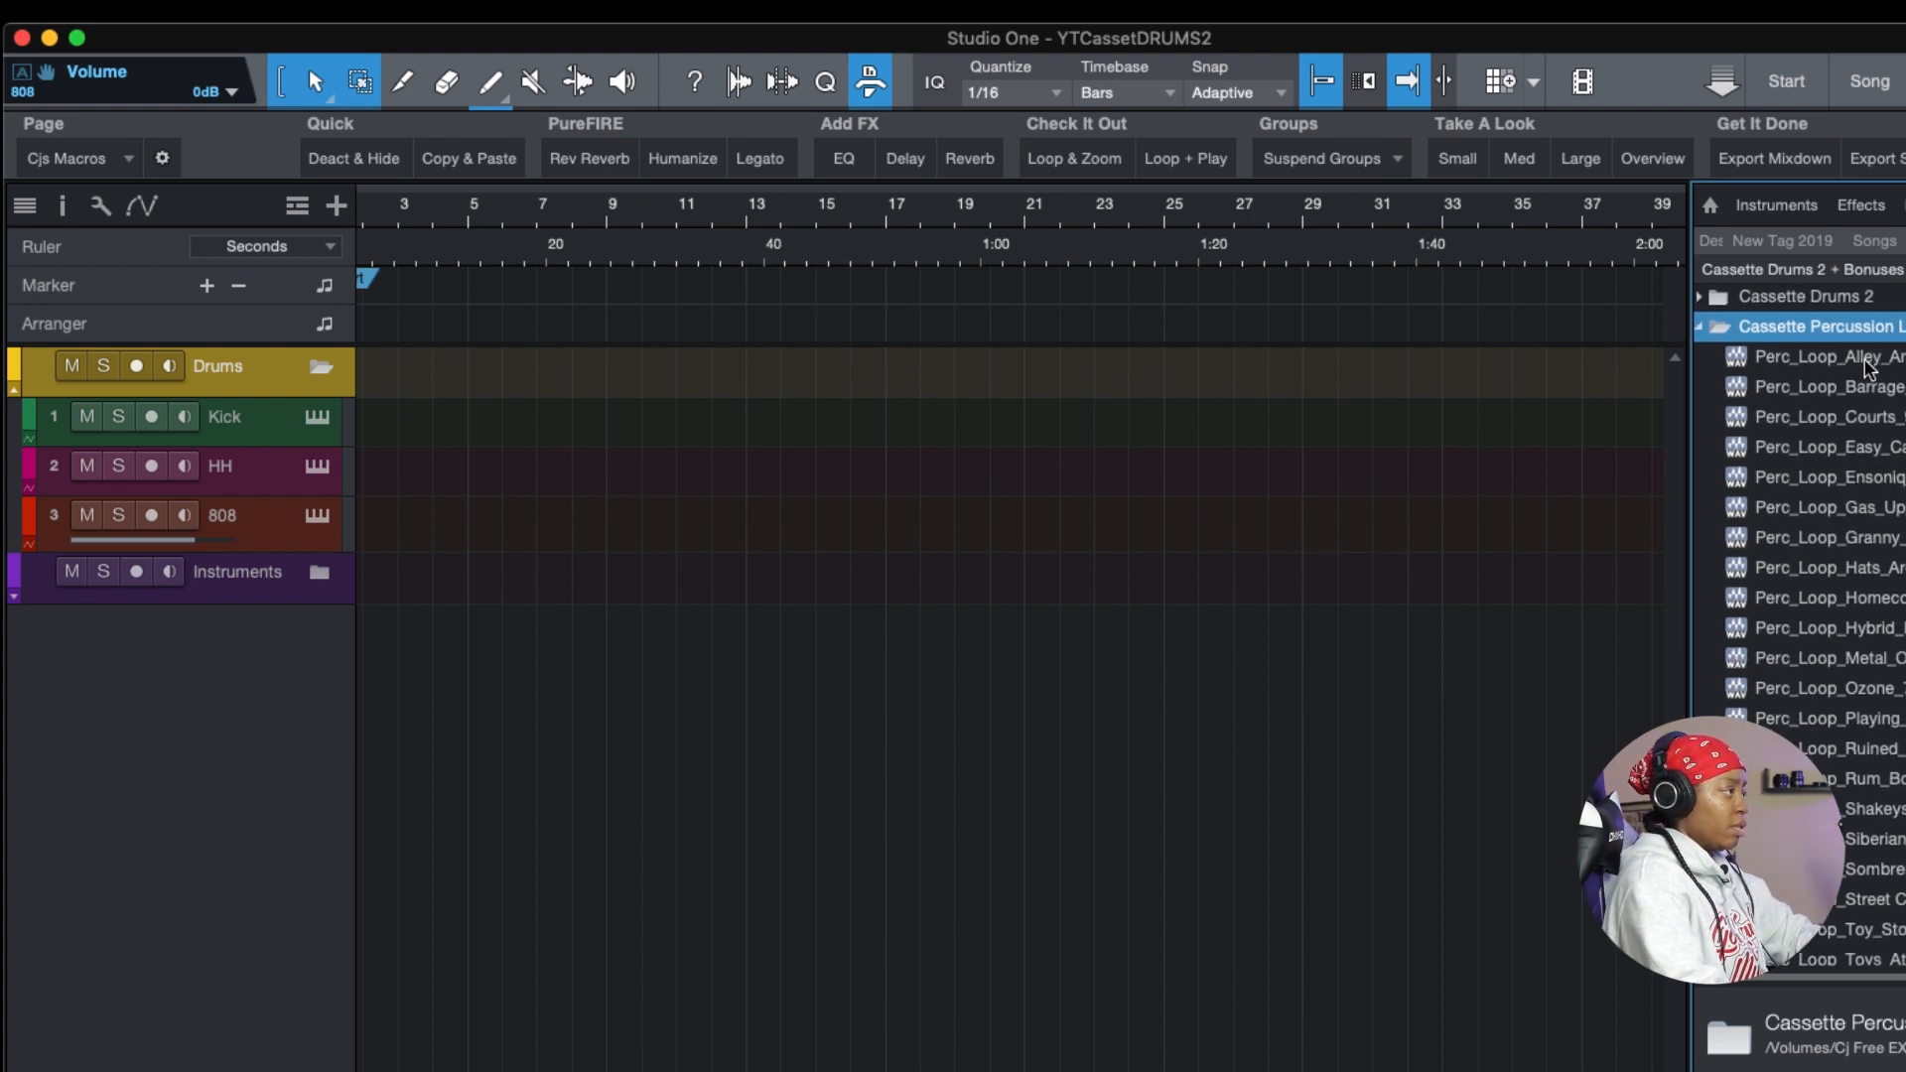
scroll(1876, 367, "down", 1)
left_click(1876, 353)
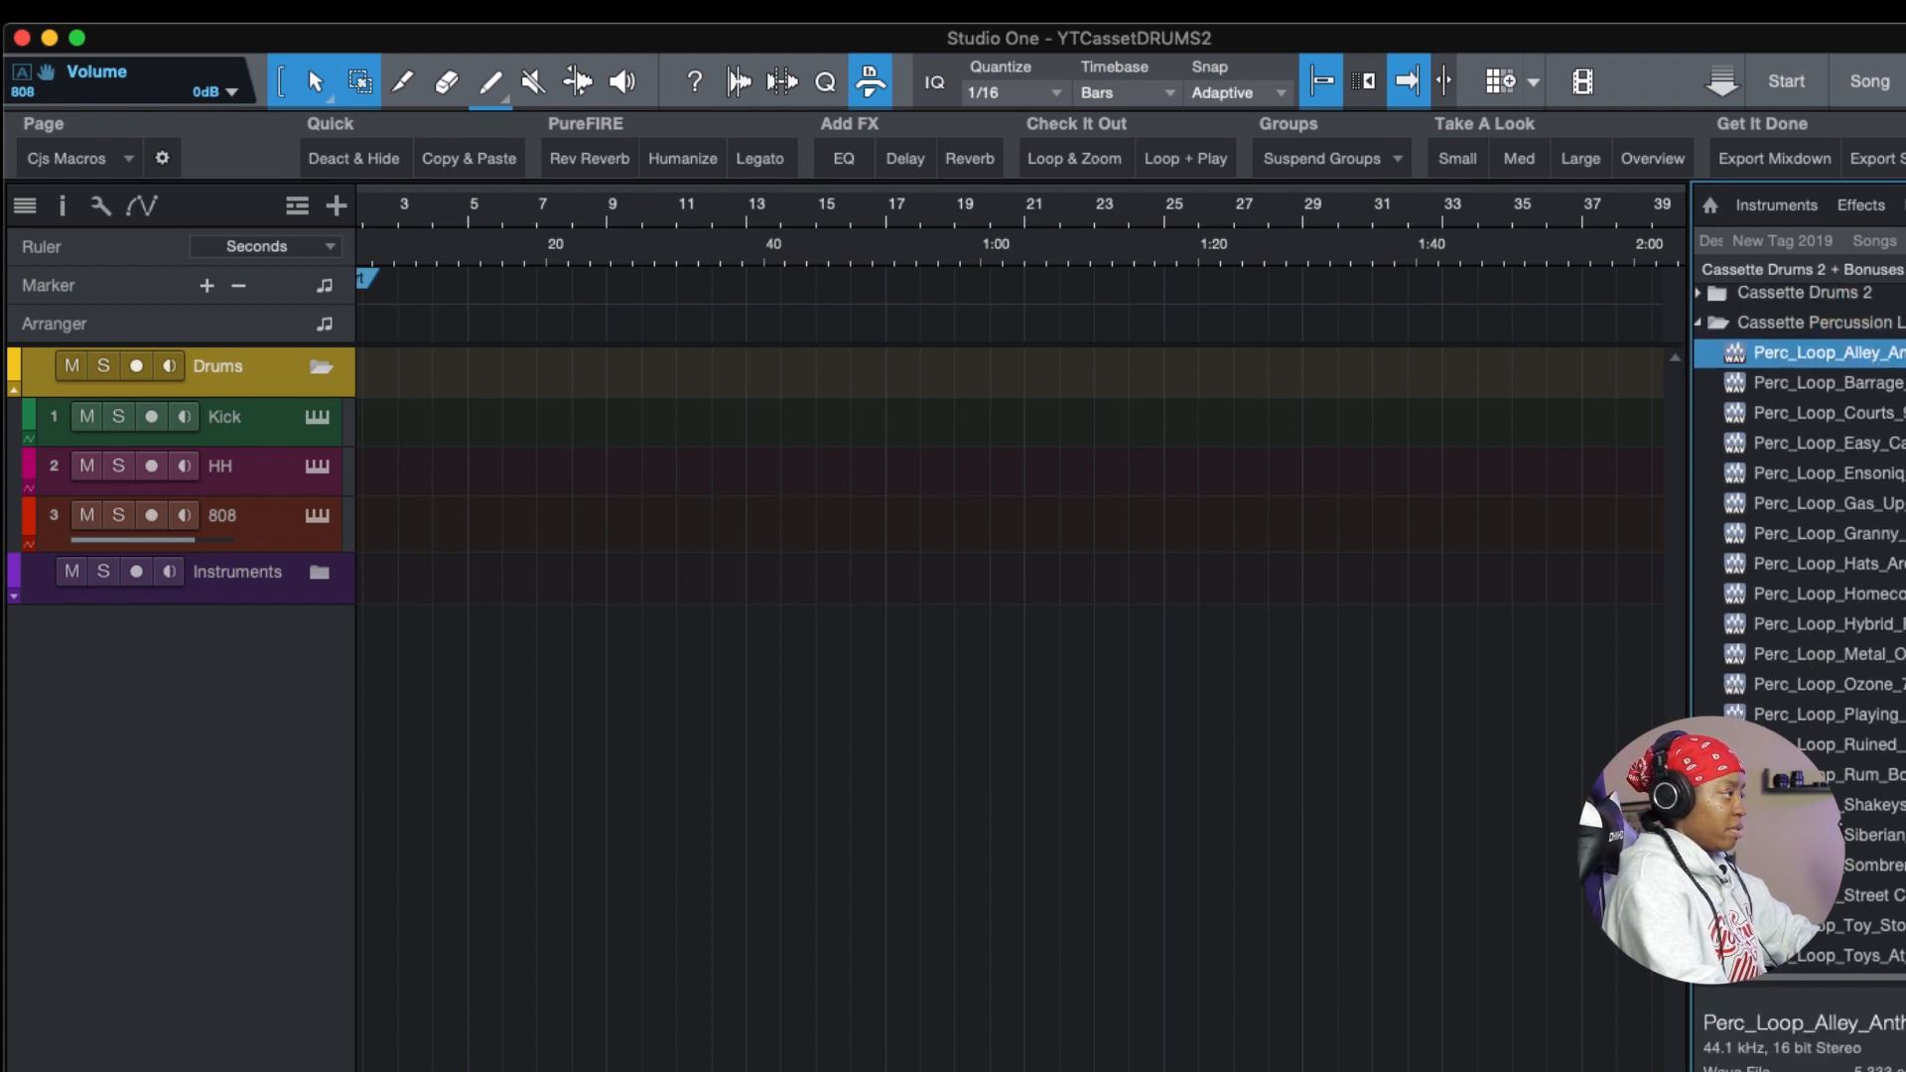
key("Down")
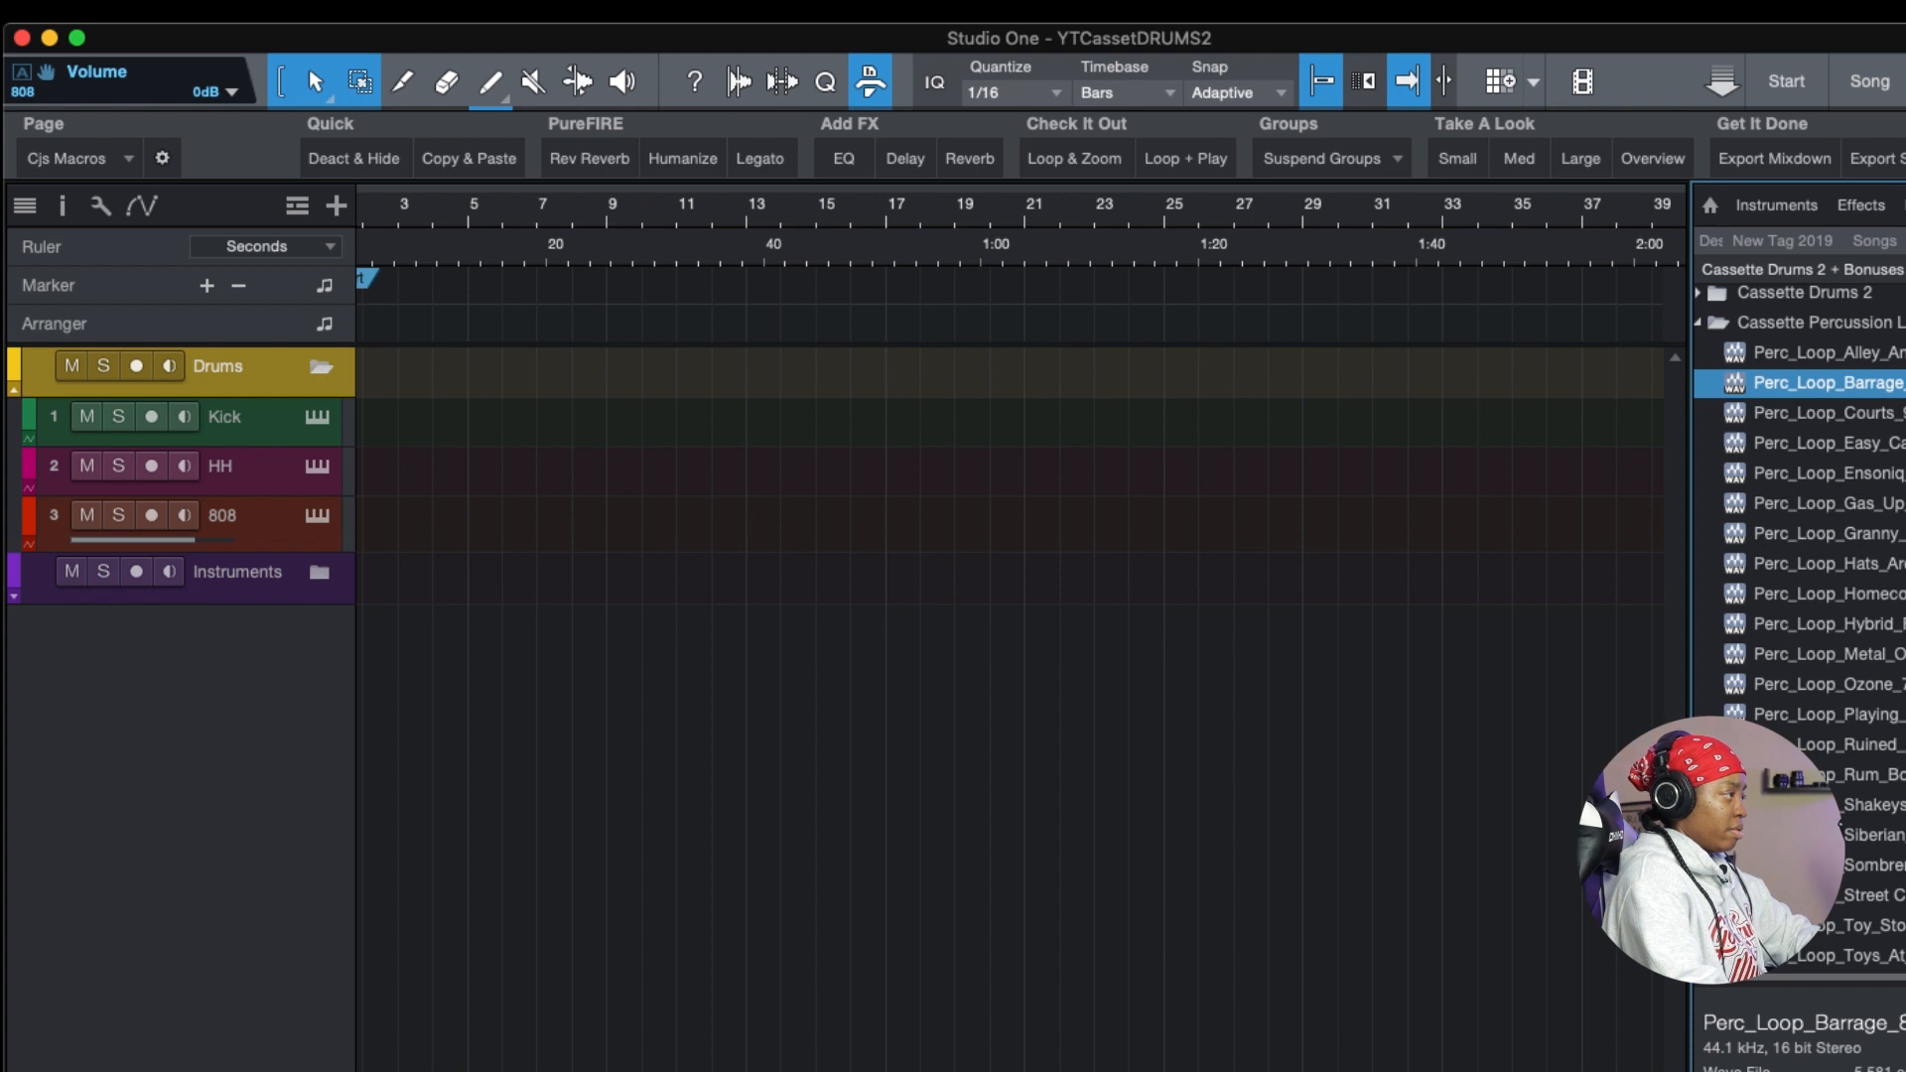
key("Down")
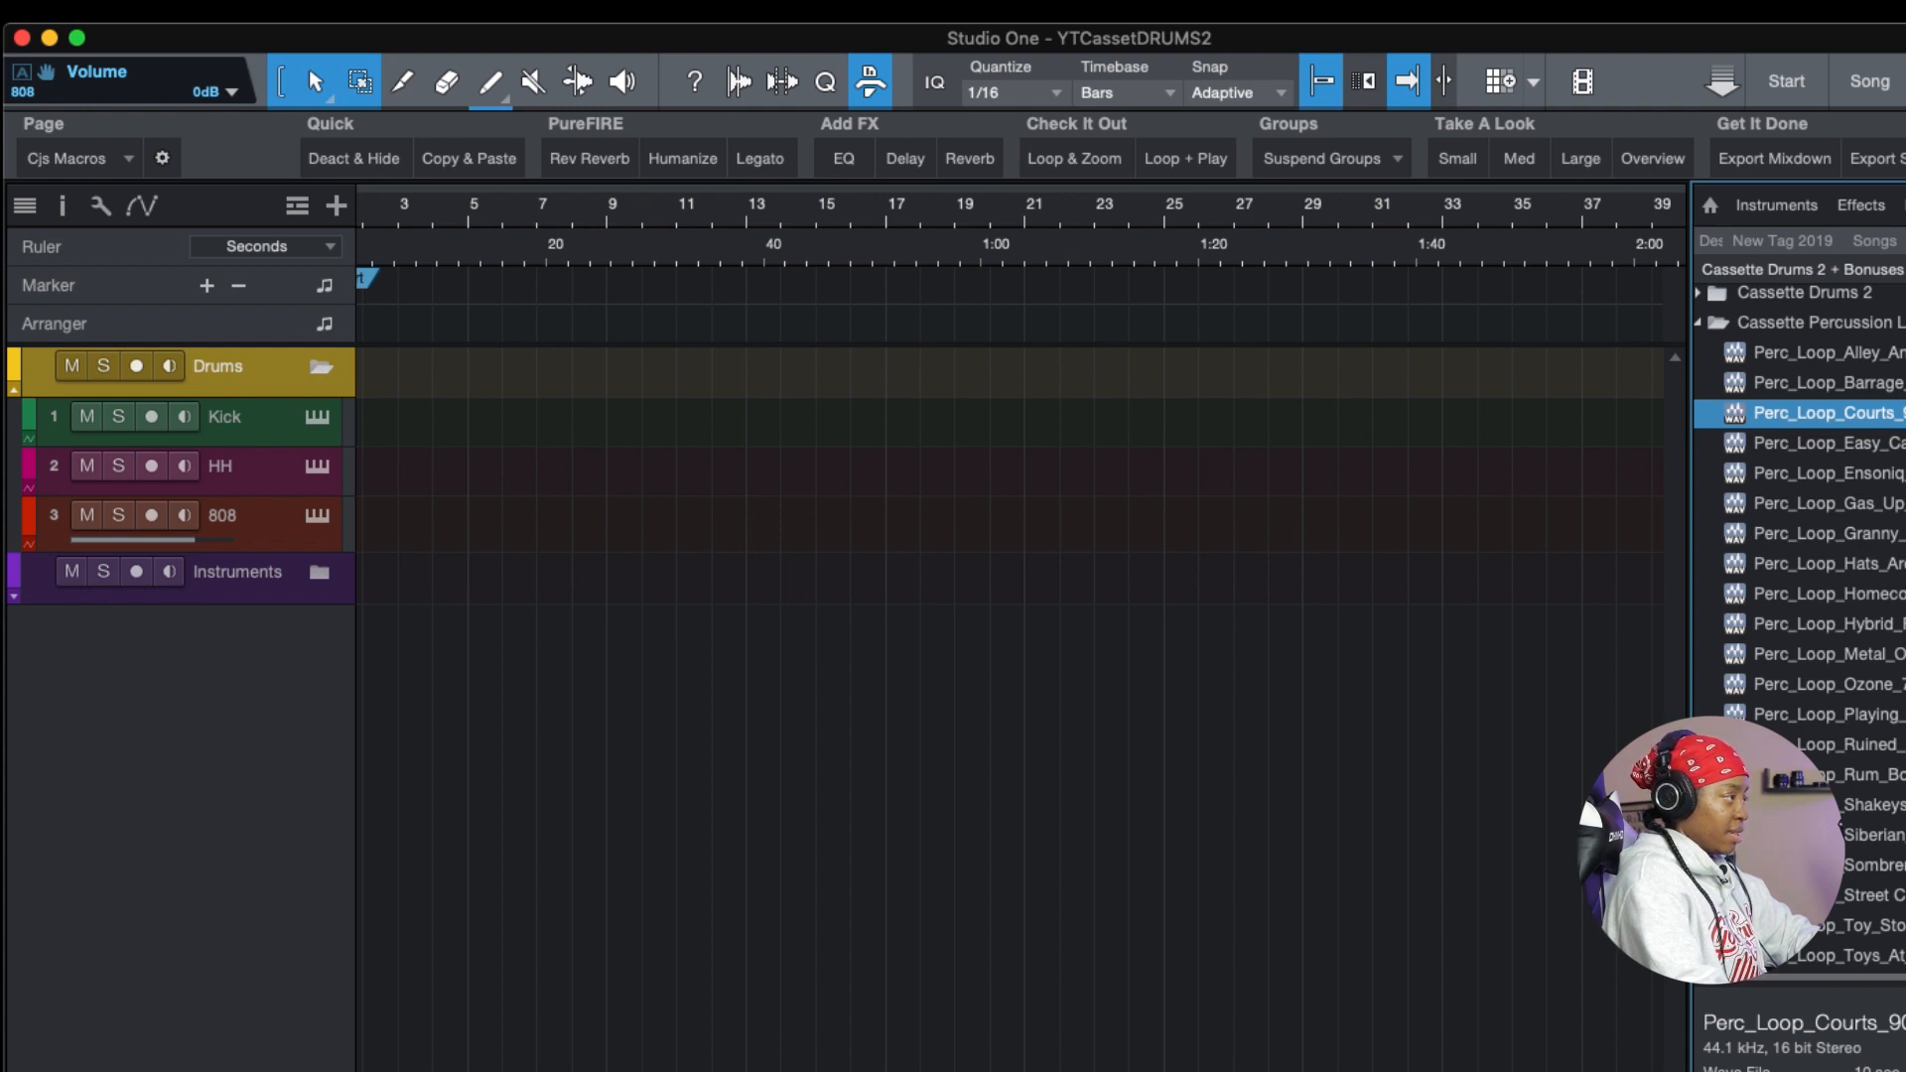
key("Down")
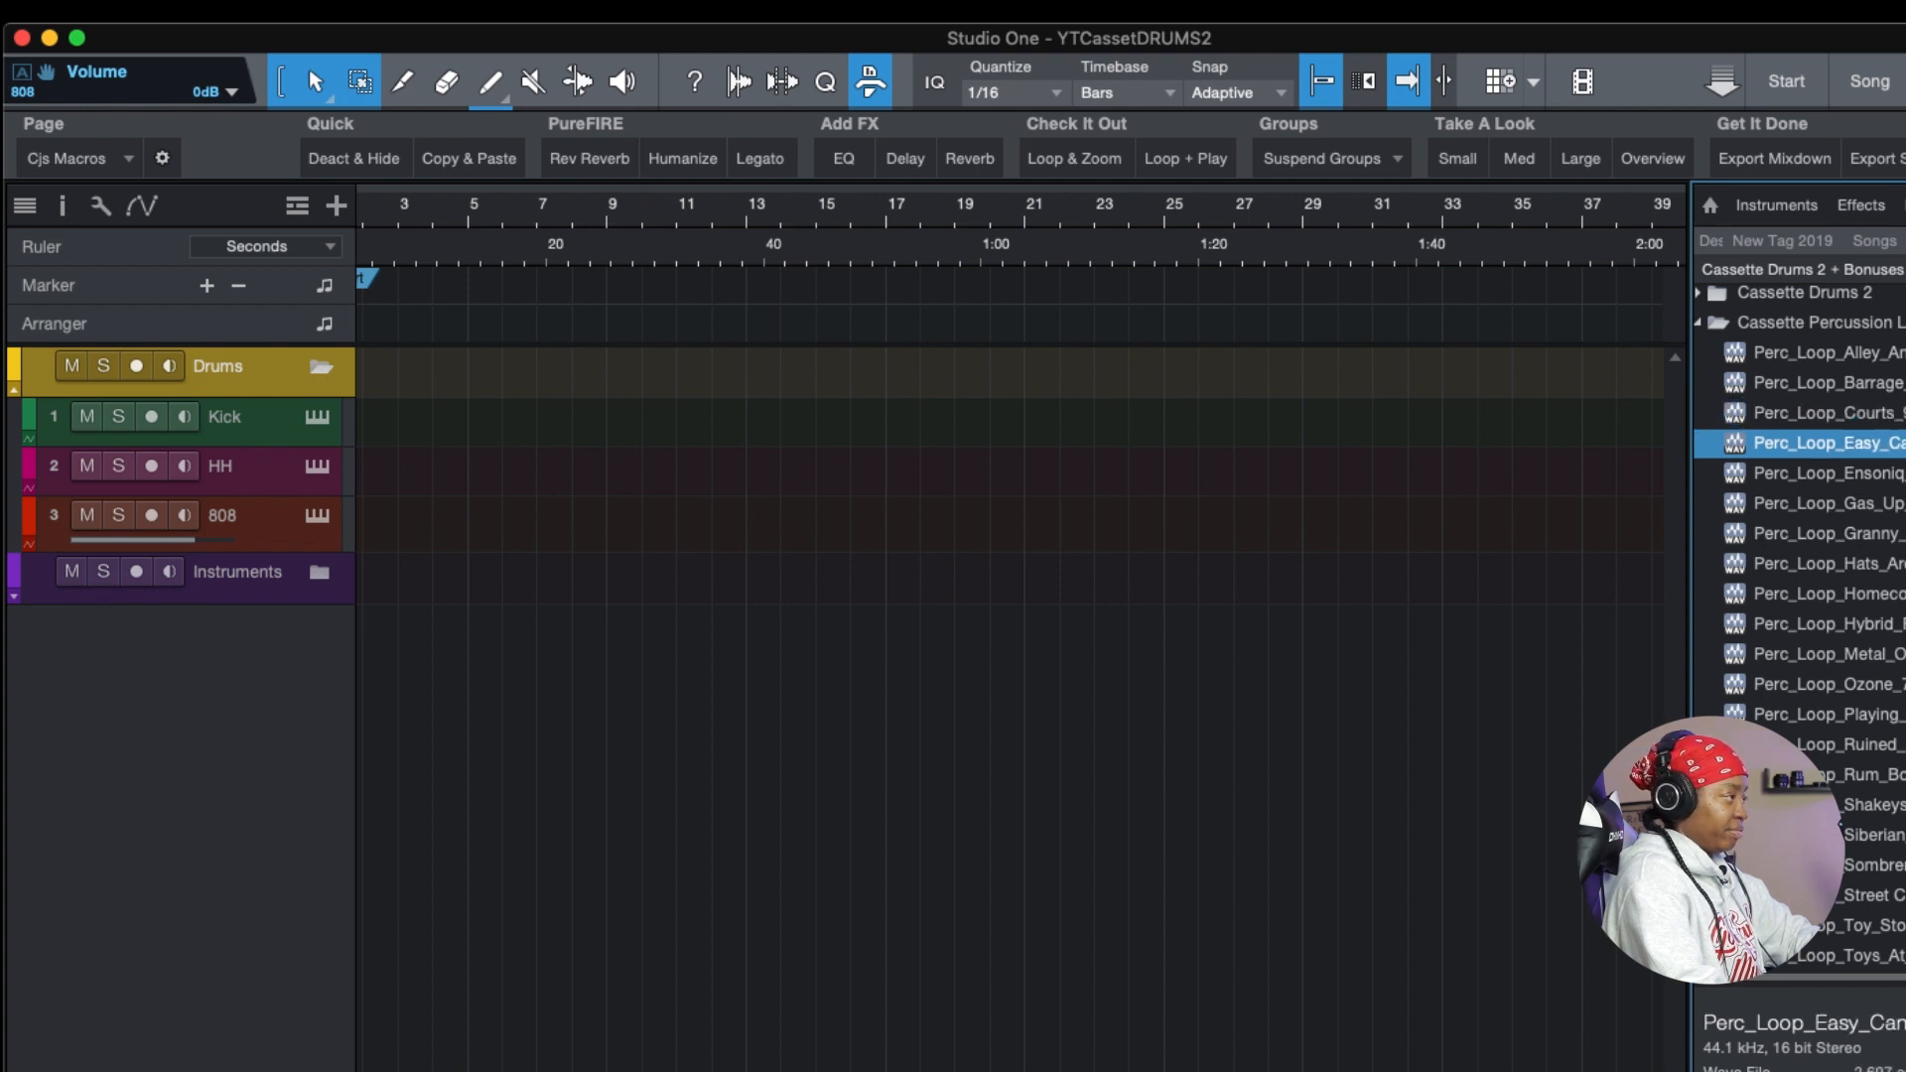
key("Down")
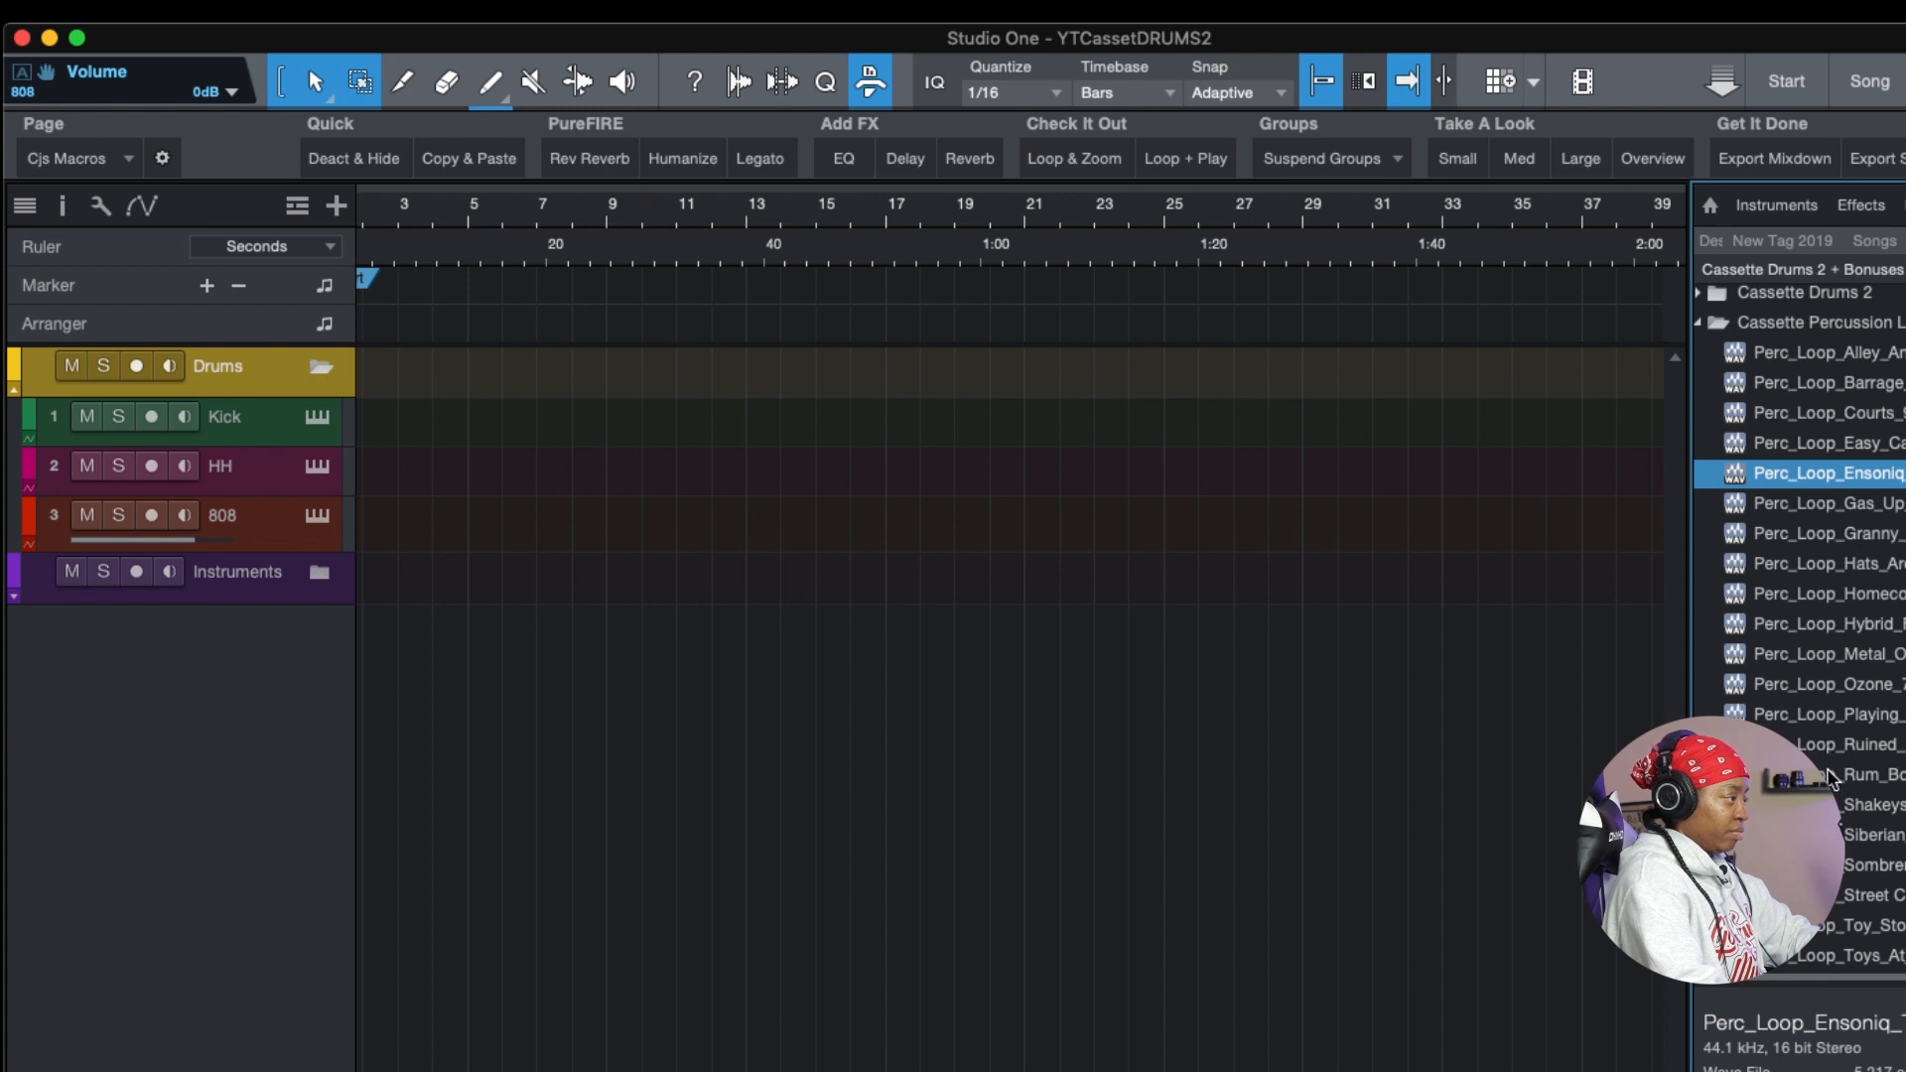
- Audition the Rum, Metal, Shakeys, Siberian, Sombrero and Street percussion loops, and collapse the Cassette Percussion folder
left_click(1831, 775)
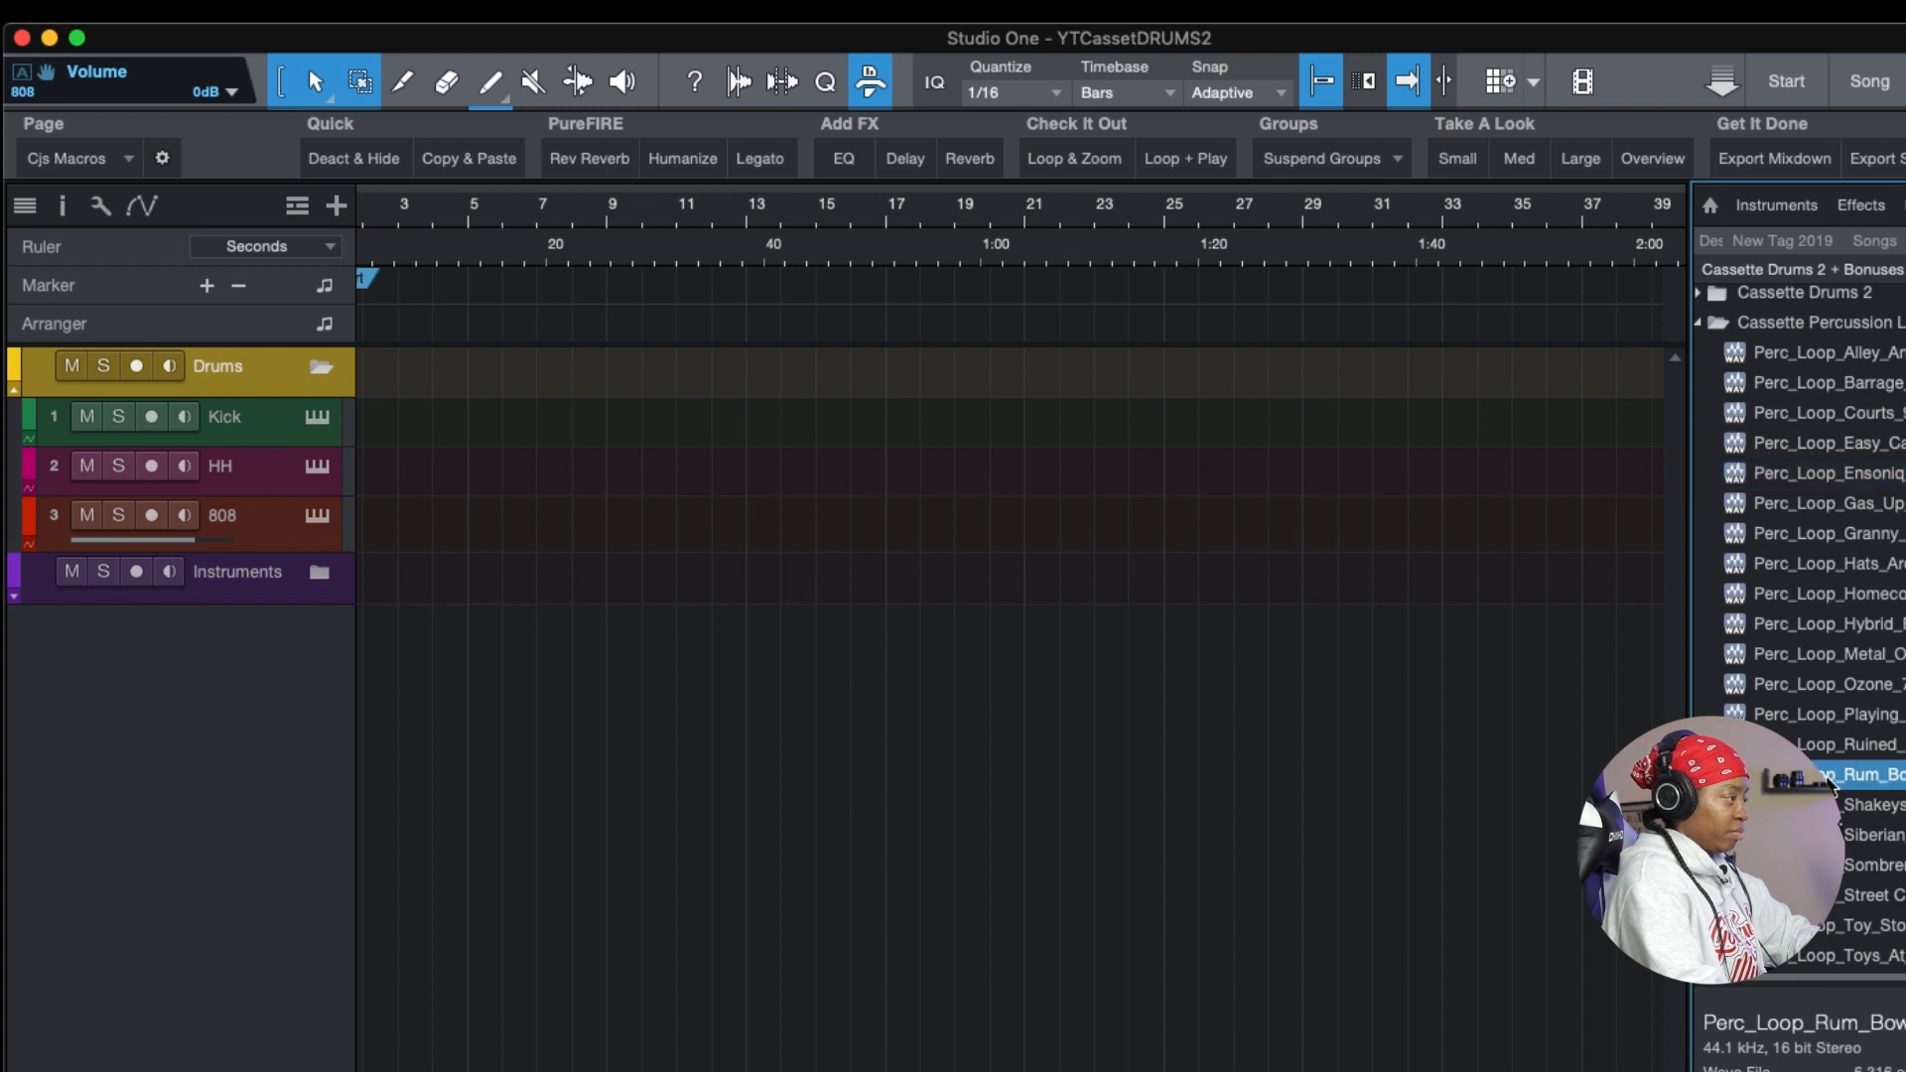
left_click(1835, 657)
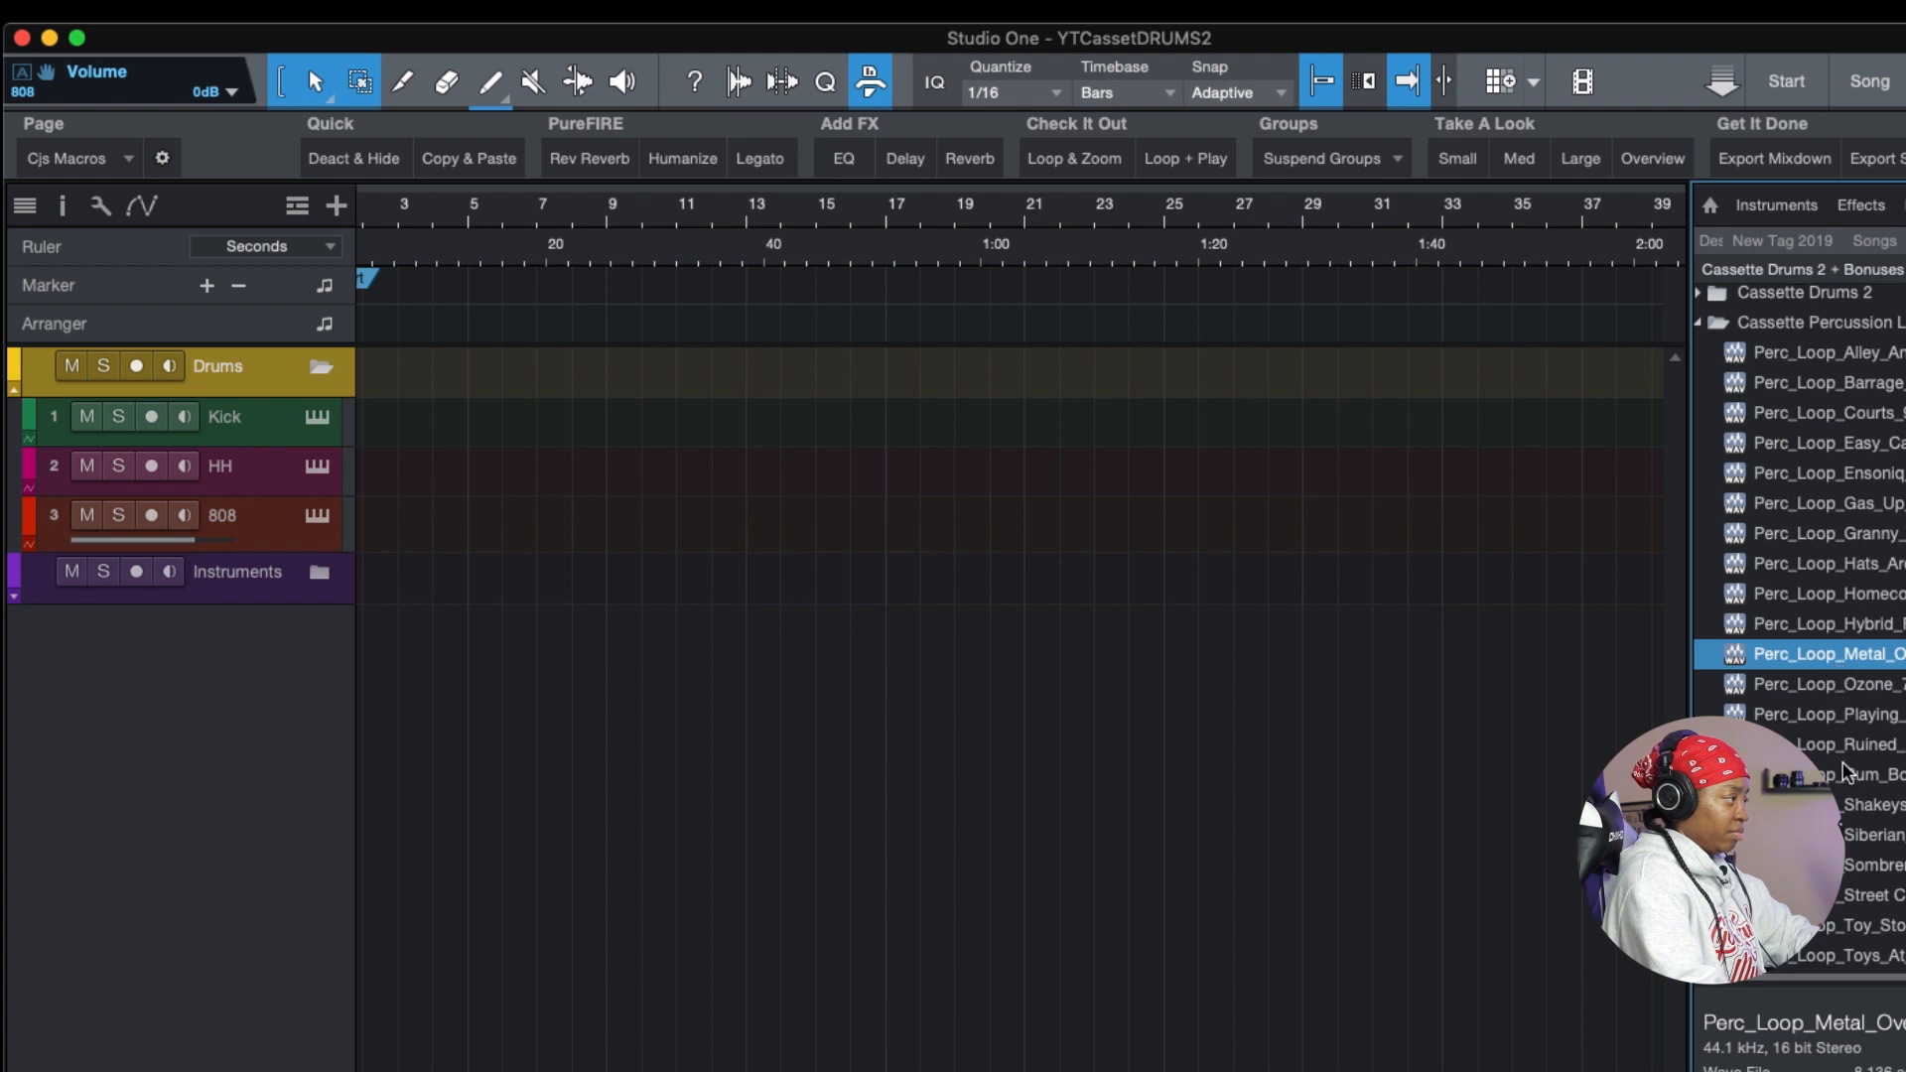
left_click(1842, 808)
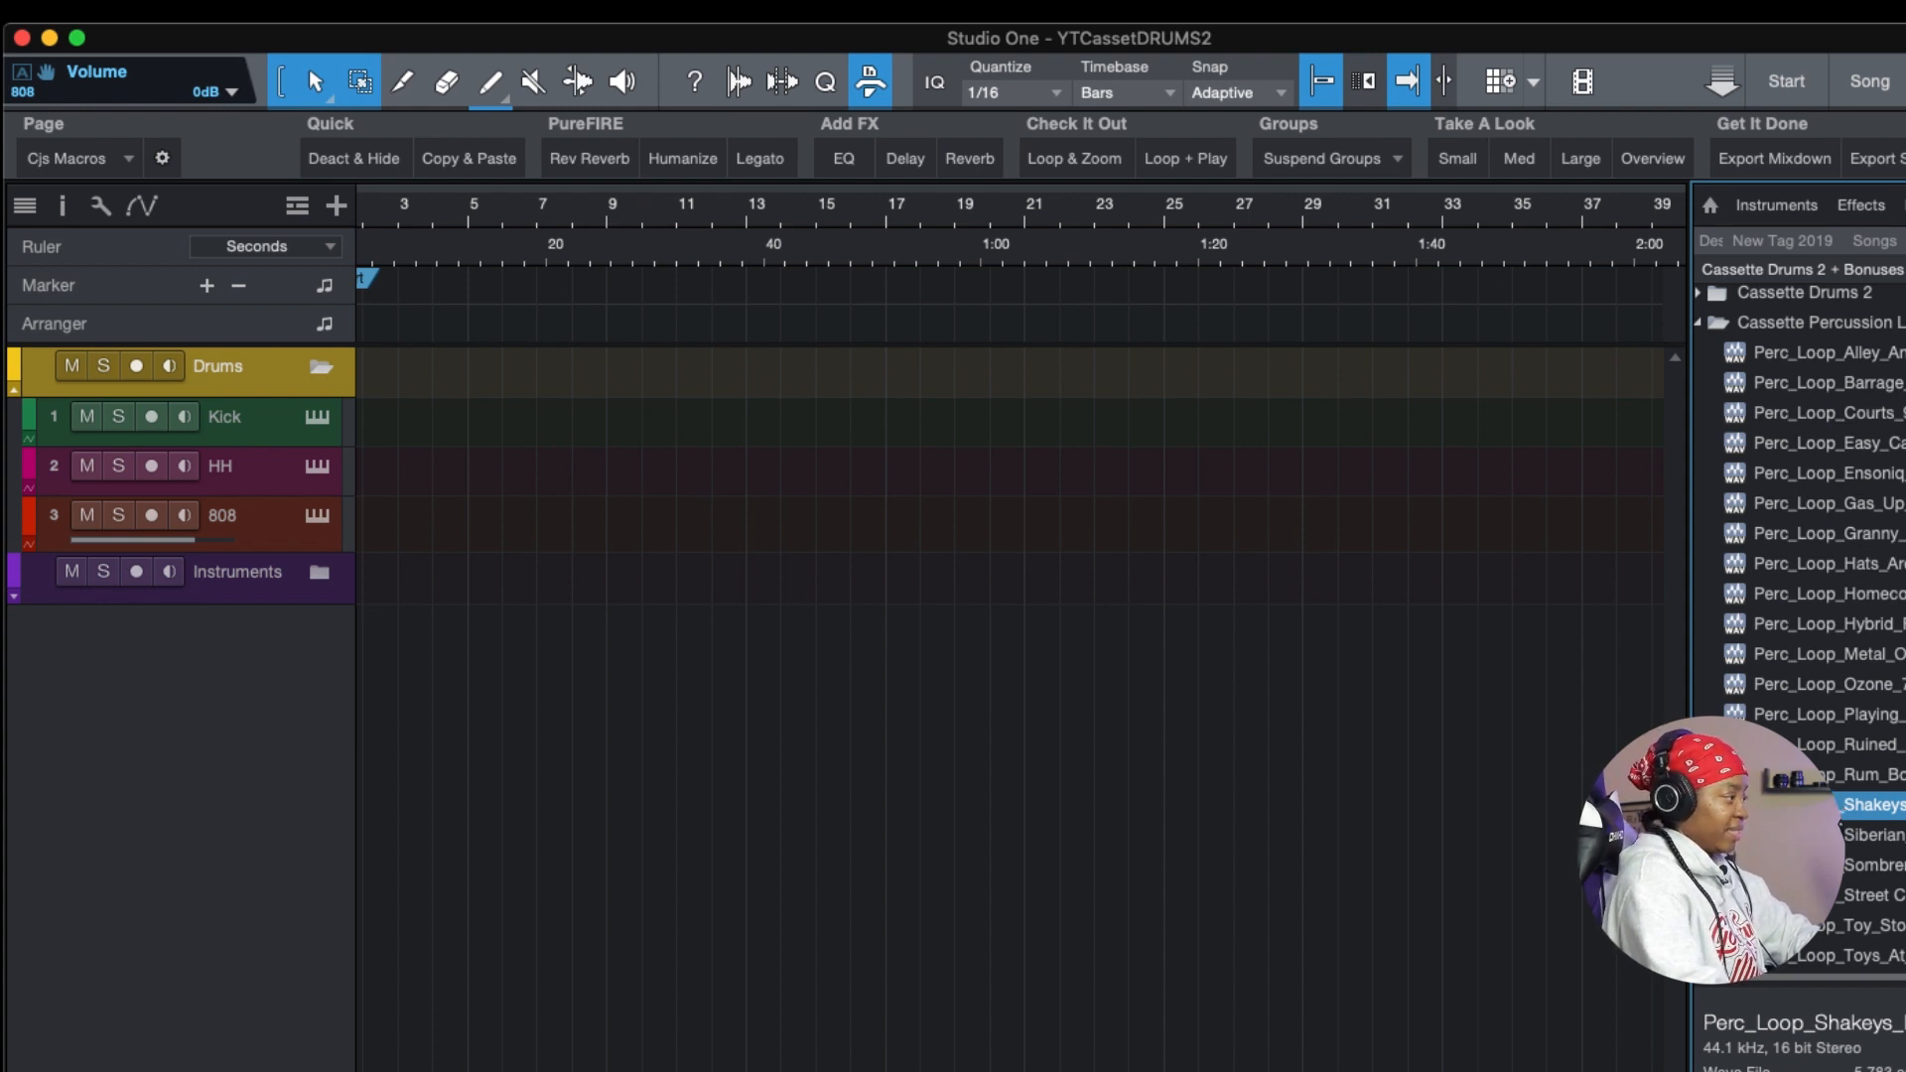
left_click(1848, 840)
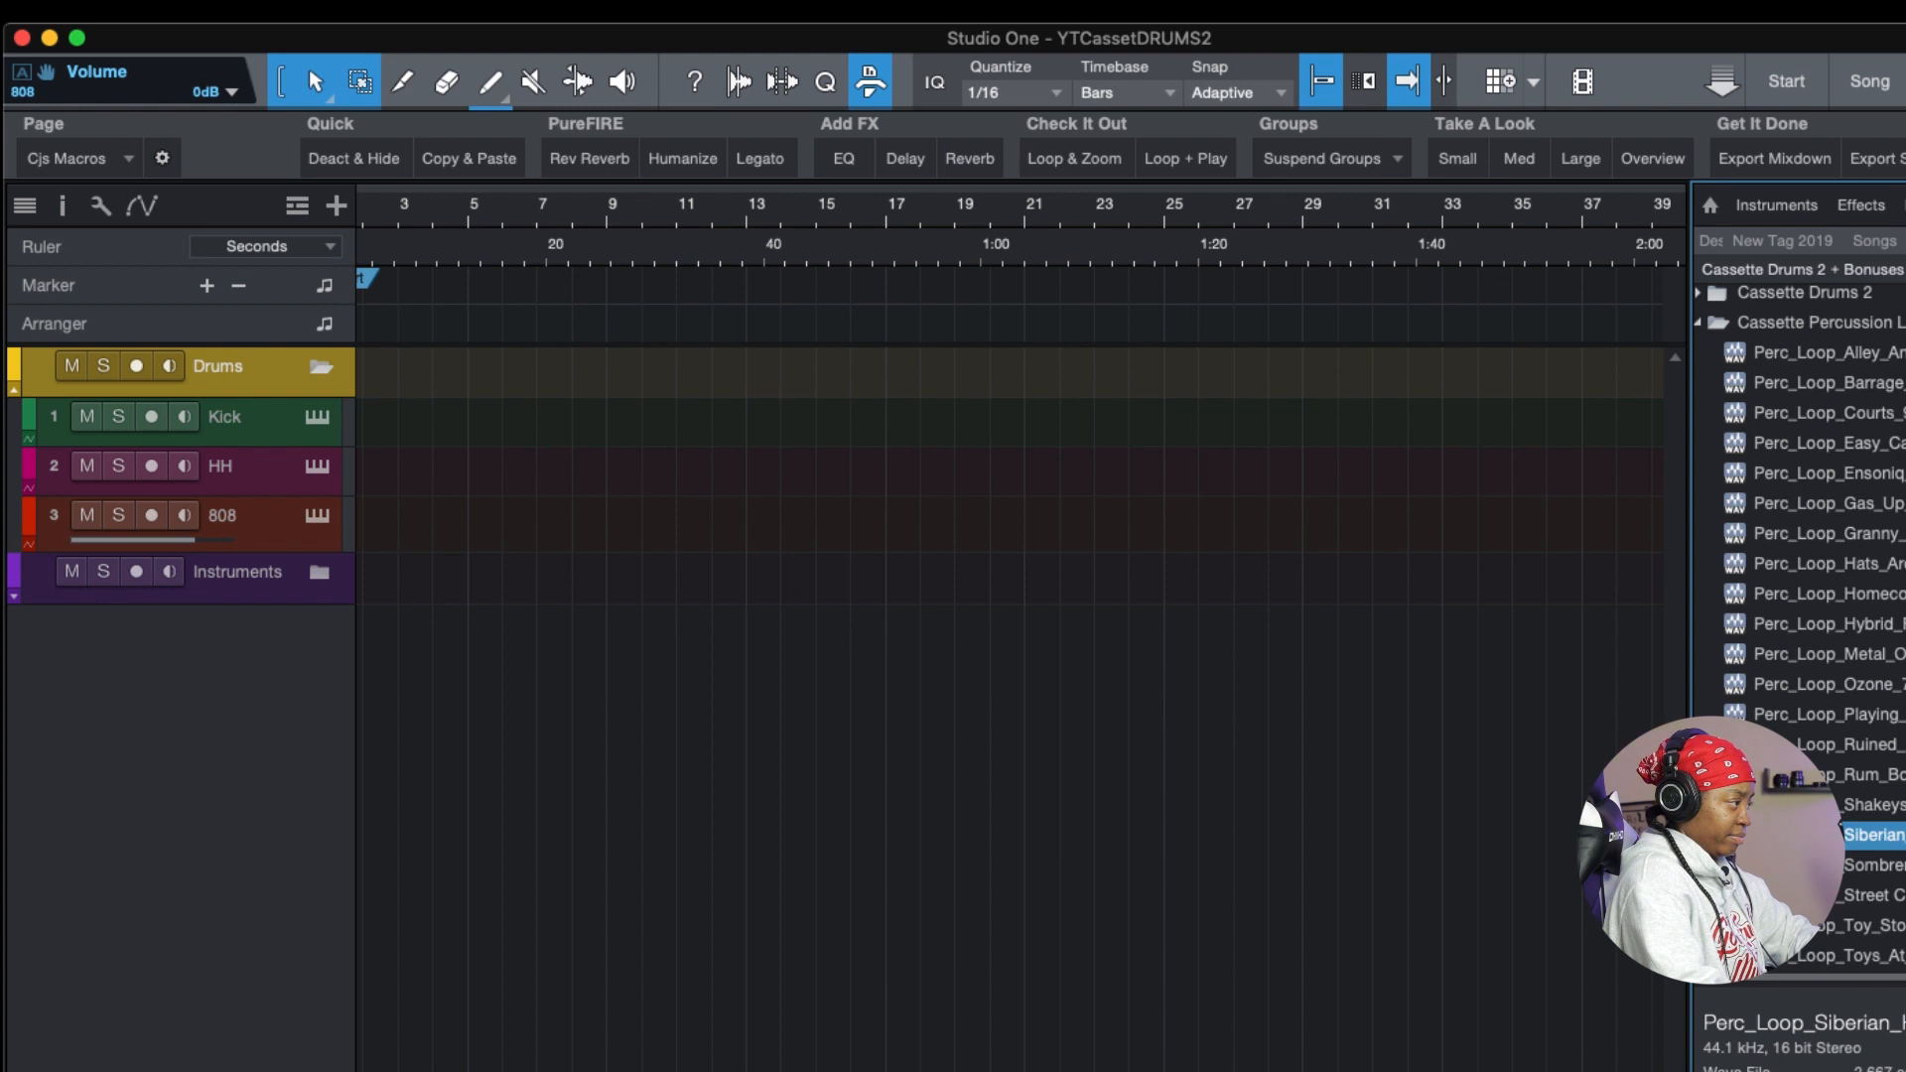
key("Down")
scroll(1799, 626, "down", 2)
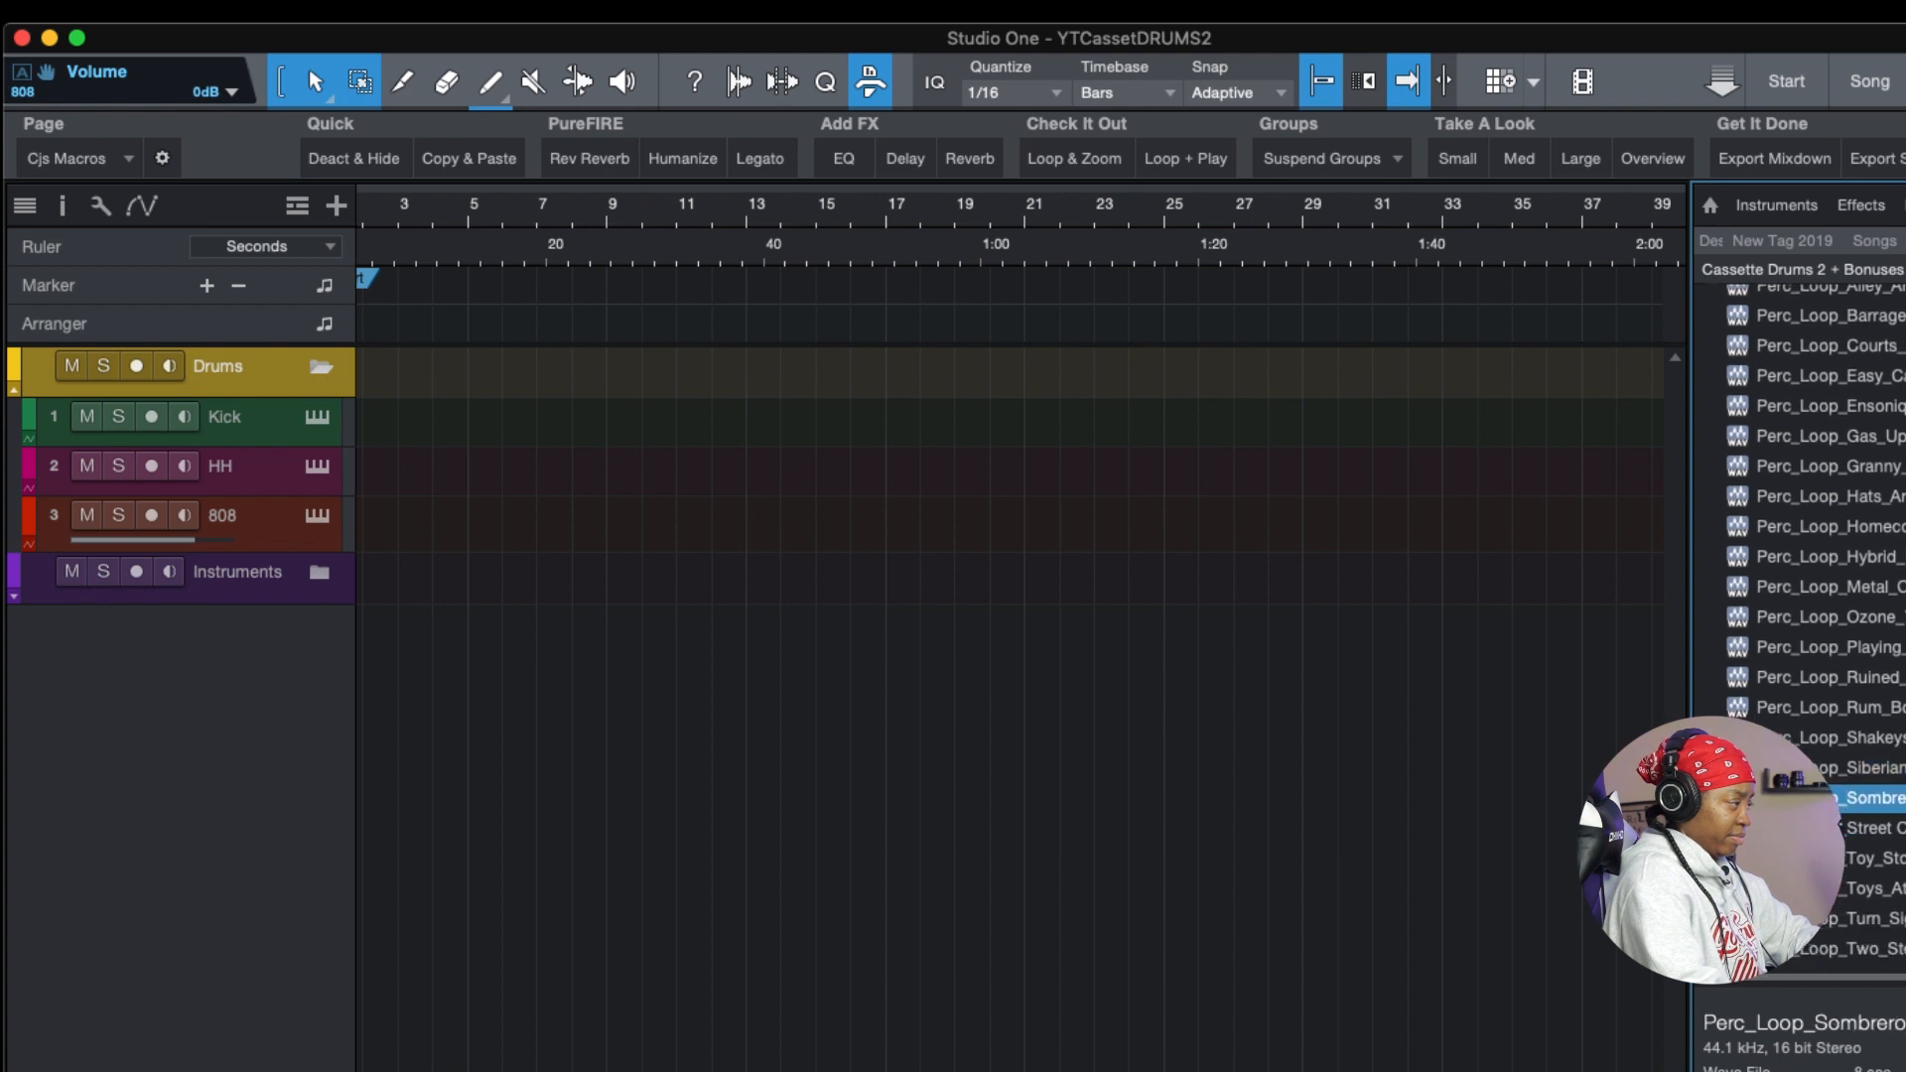
key("Down")
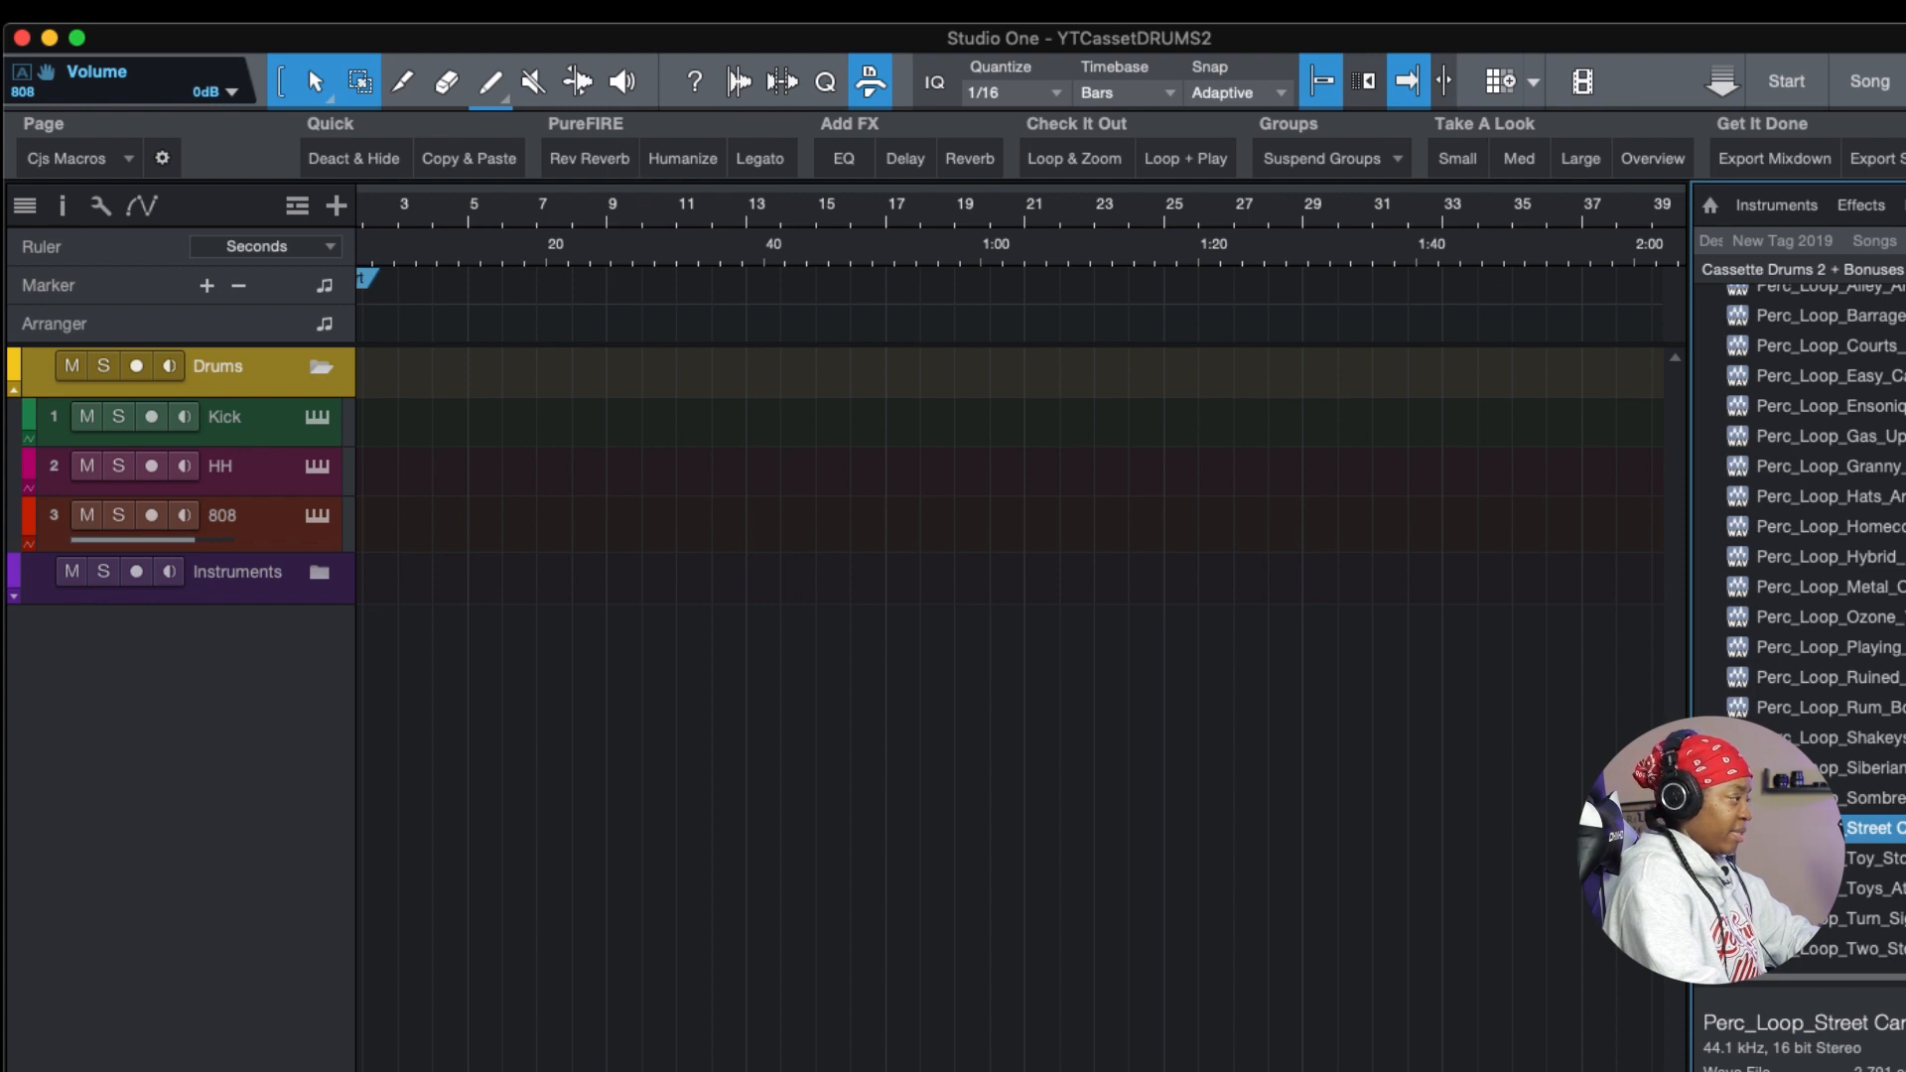
scroll(1801, 479, "up", 3)
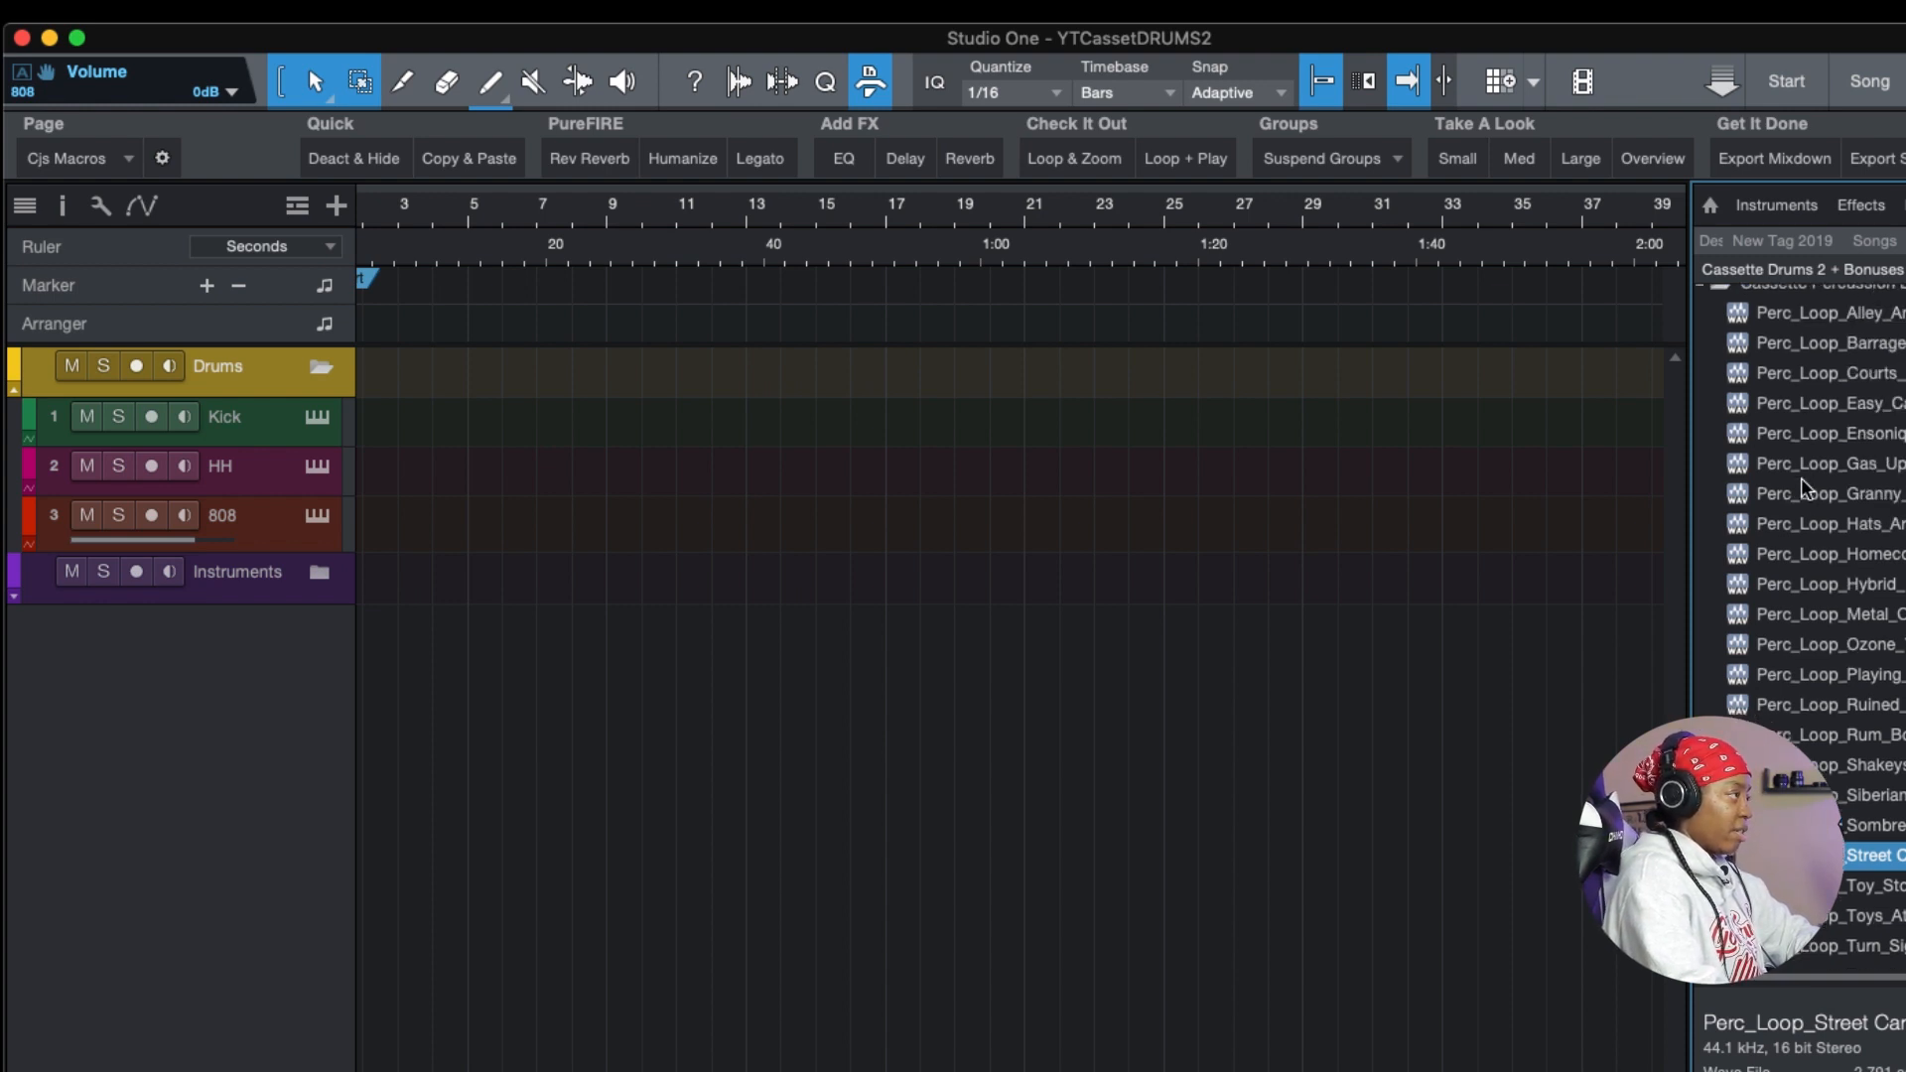
left_click(1701, 328)
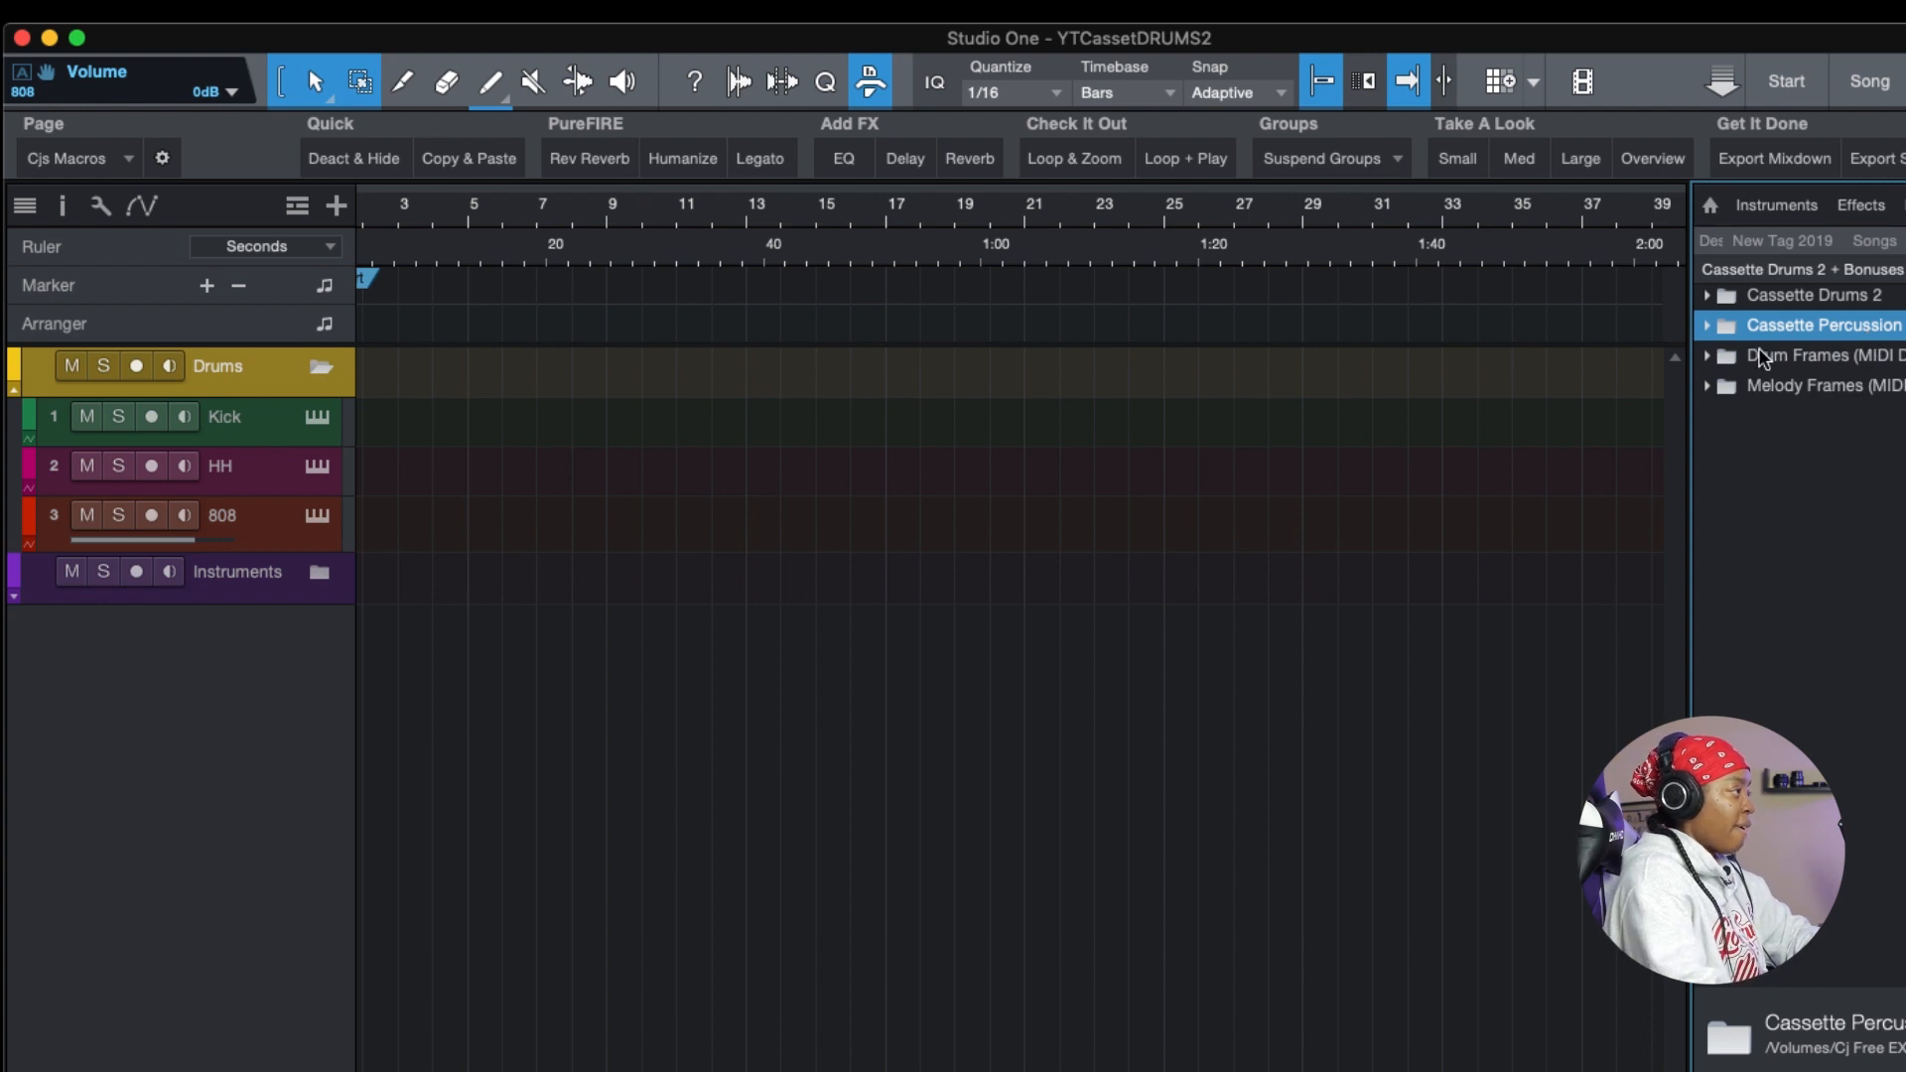
- Expand Drum Frames and its first HiHat_Patterns subfolder, and place the first 16th complex MIDI pattern on the HH track at bar 1
left_click(1709, 358)
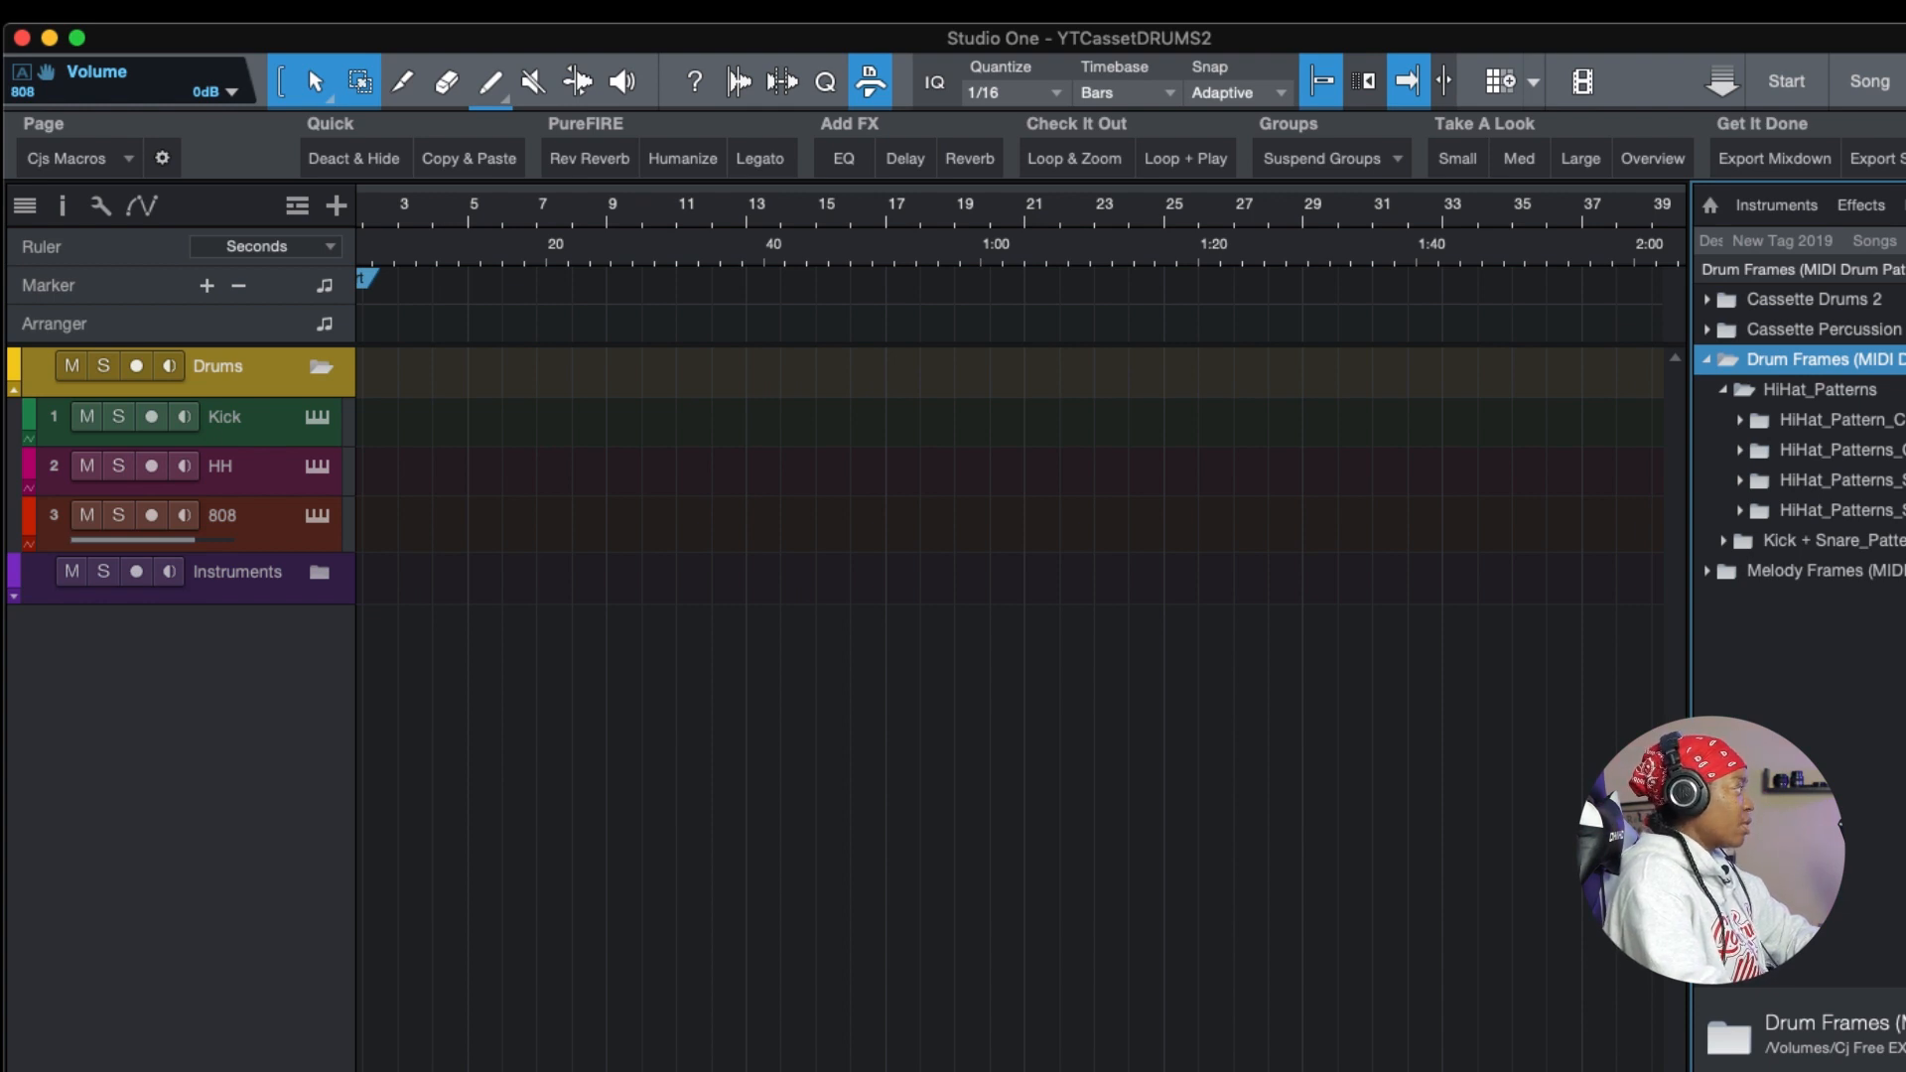
left_click(1738, 419)
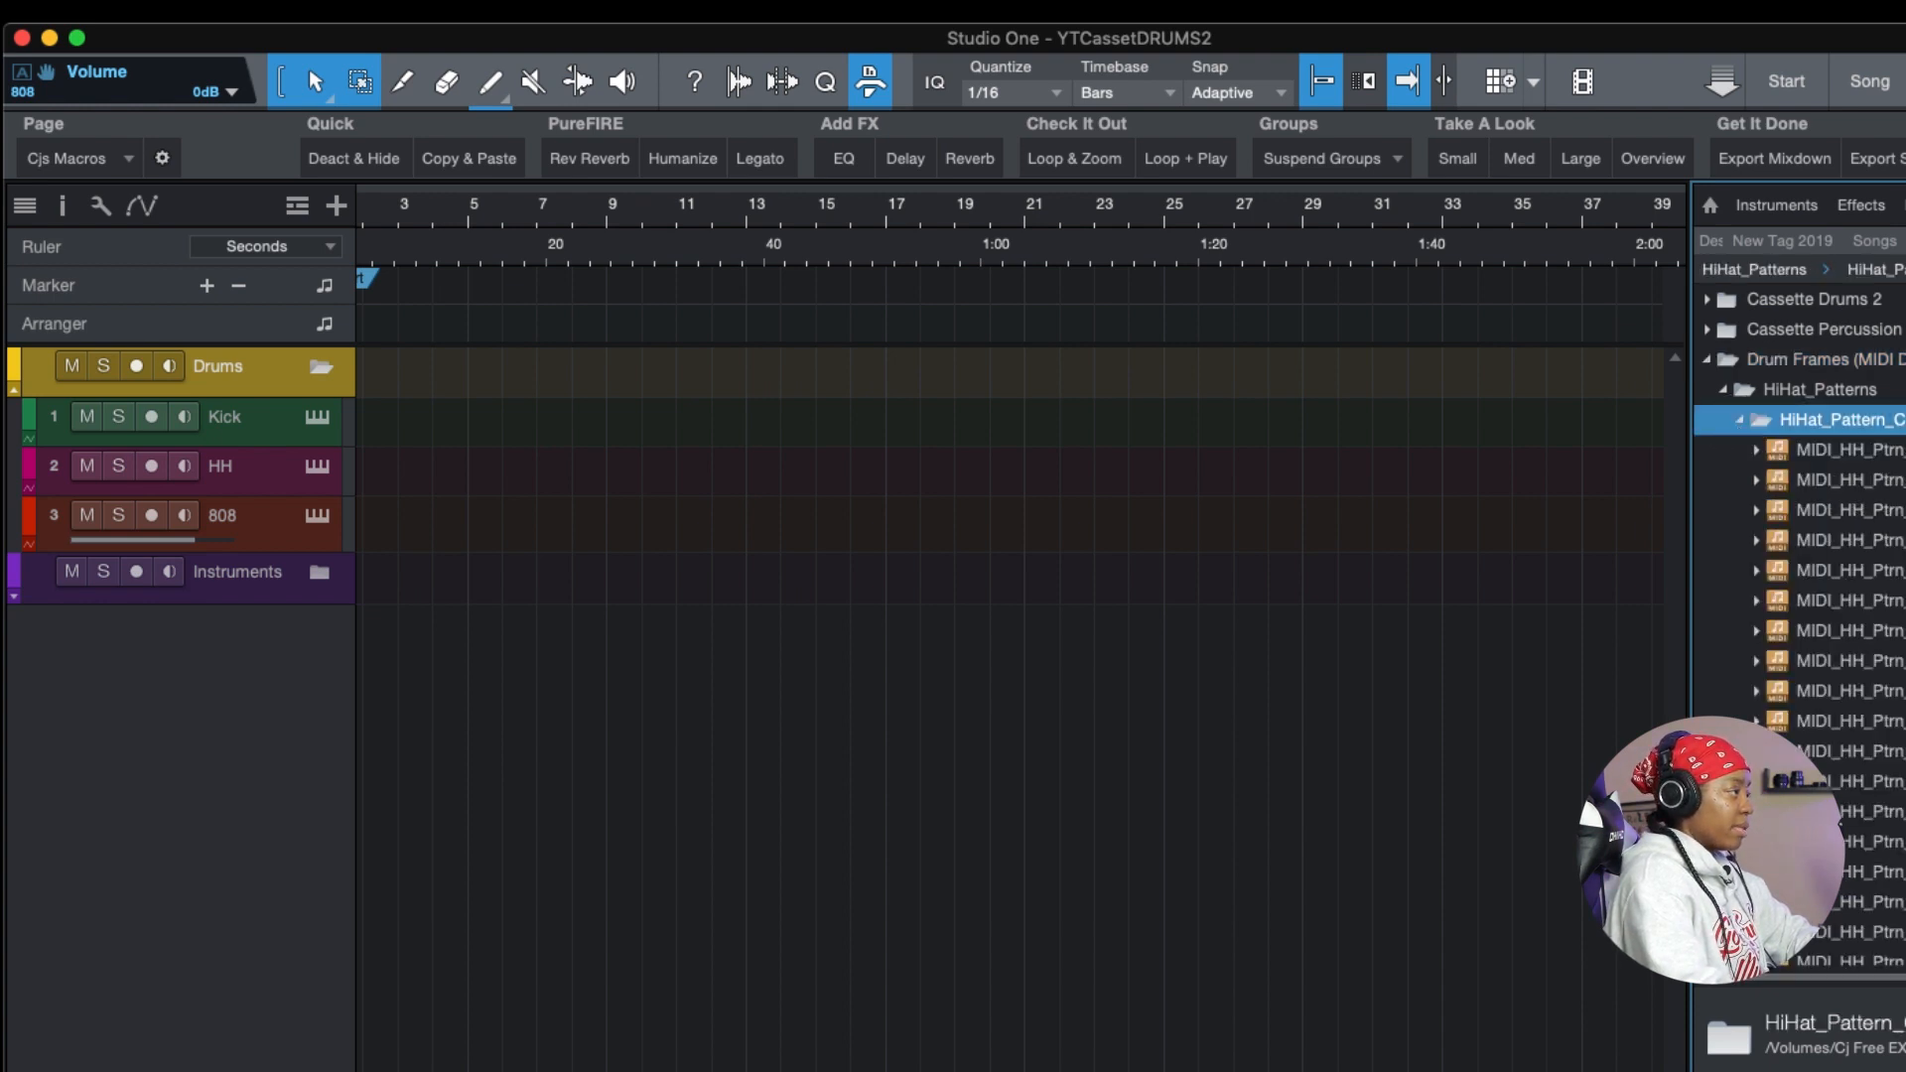
scroll(1868, 450, "right", 1)
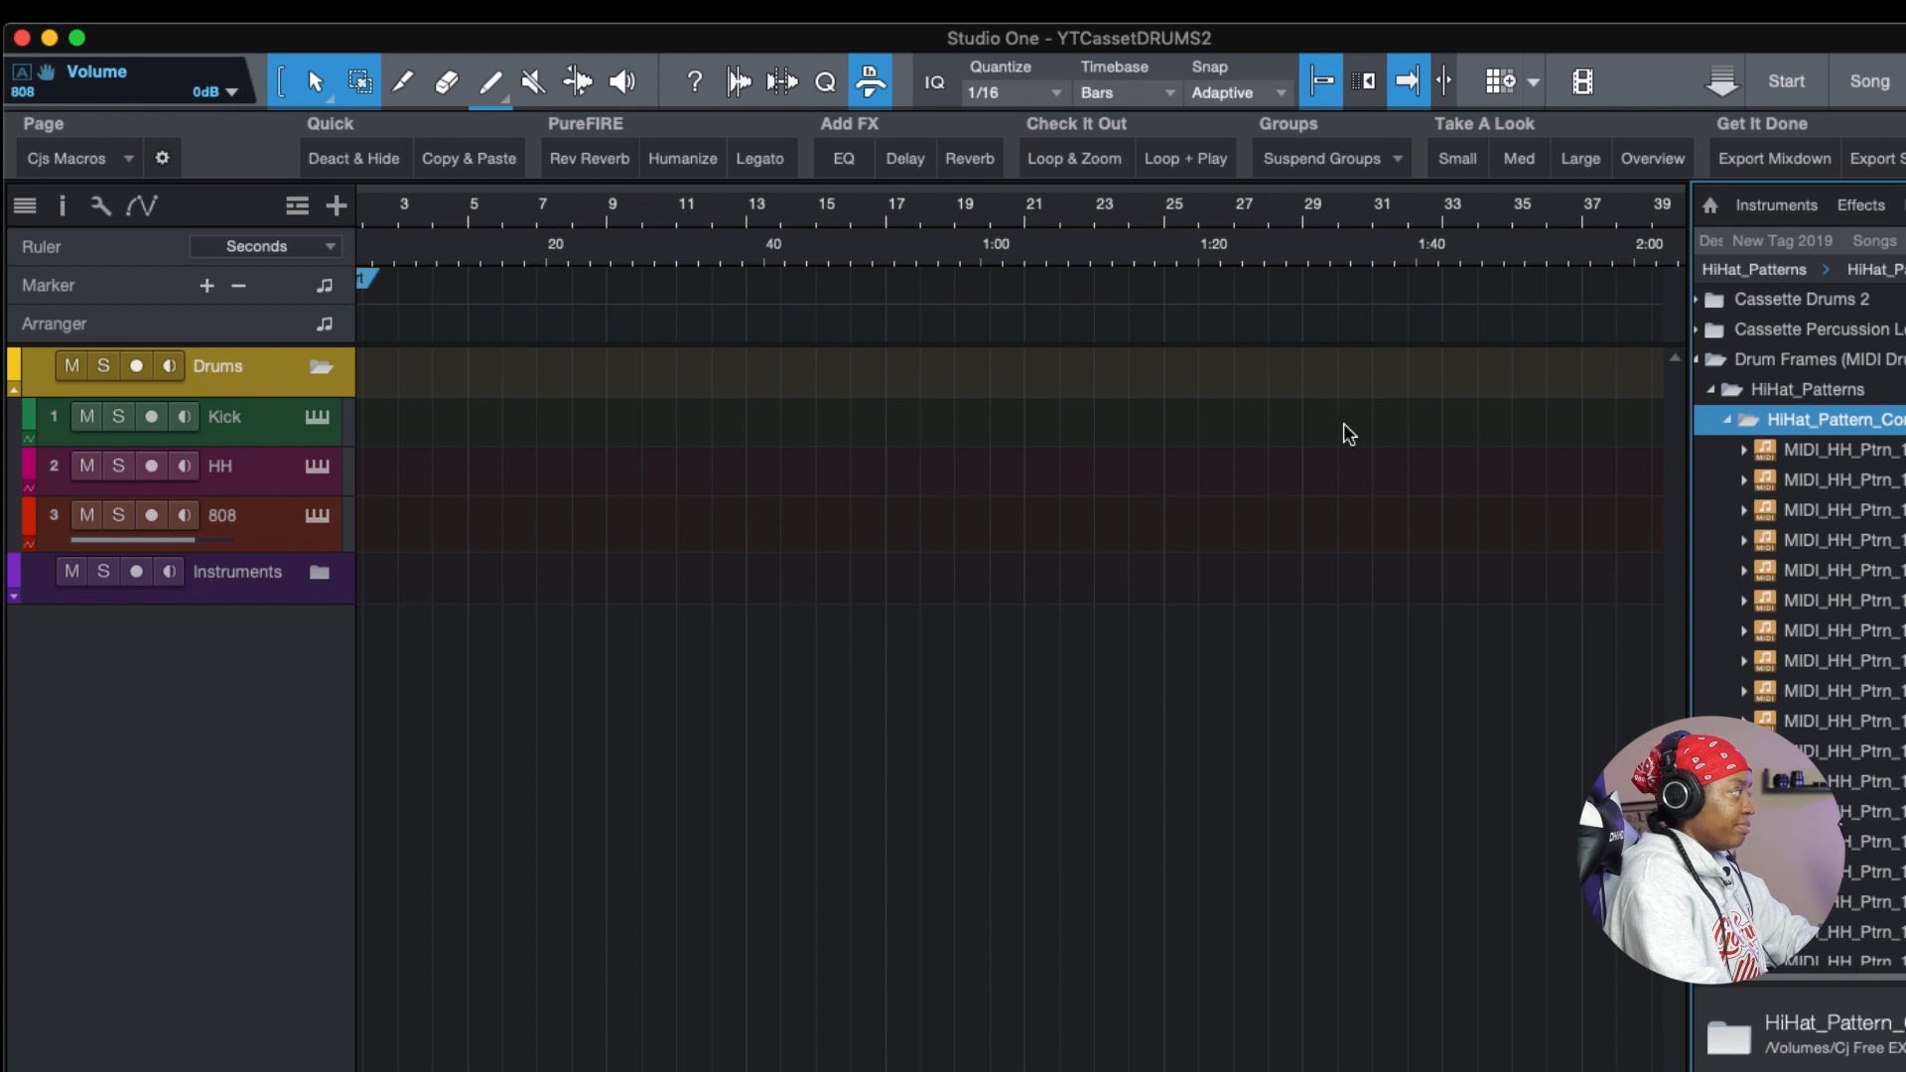
scroll(1818, 449, "down", 1)
left_click_drag(1827, 448, 417, 468)
left_click_drag(690, 281, 723, 264)
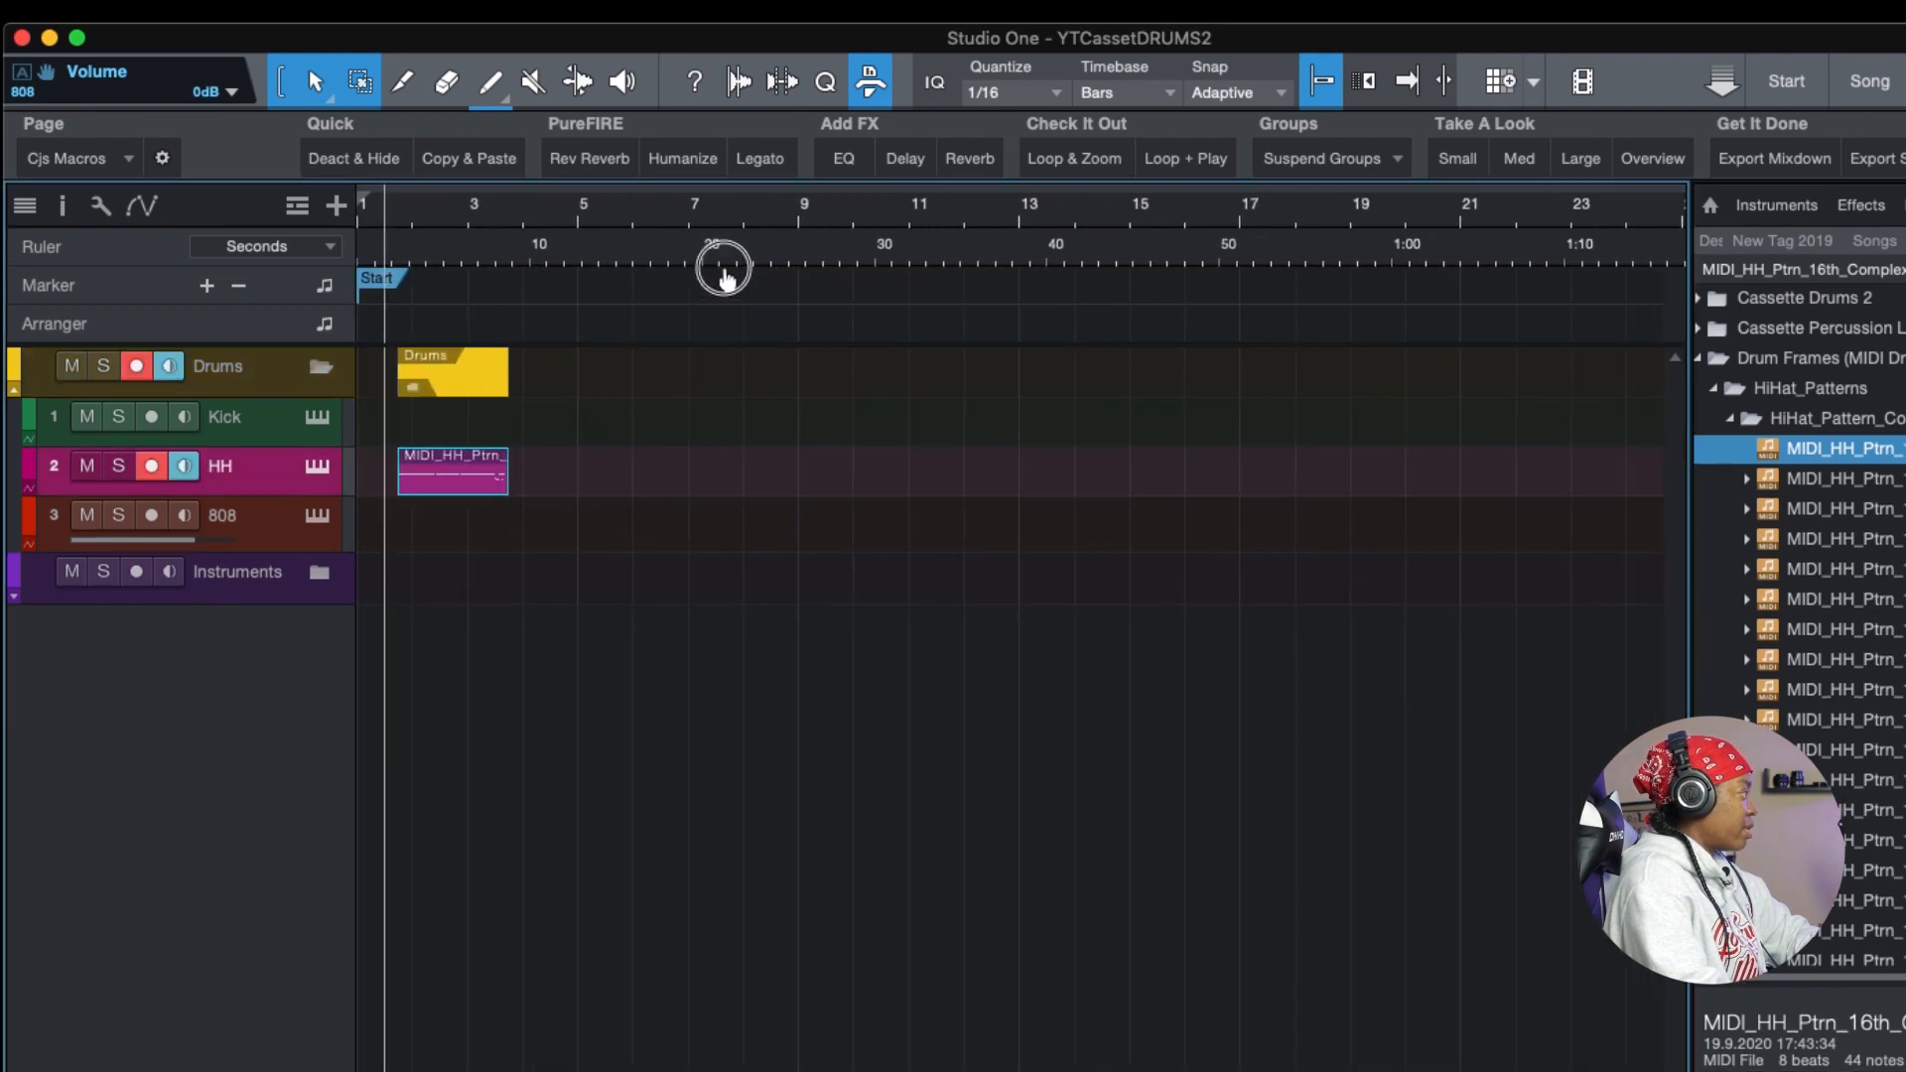
left_click_drag(455, 480, 402, 483)
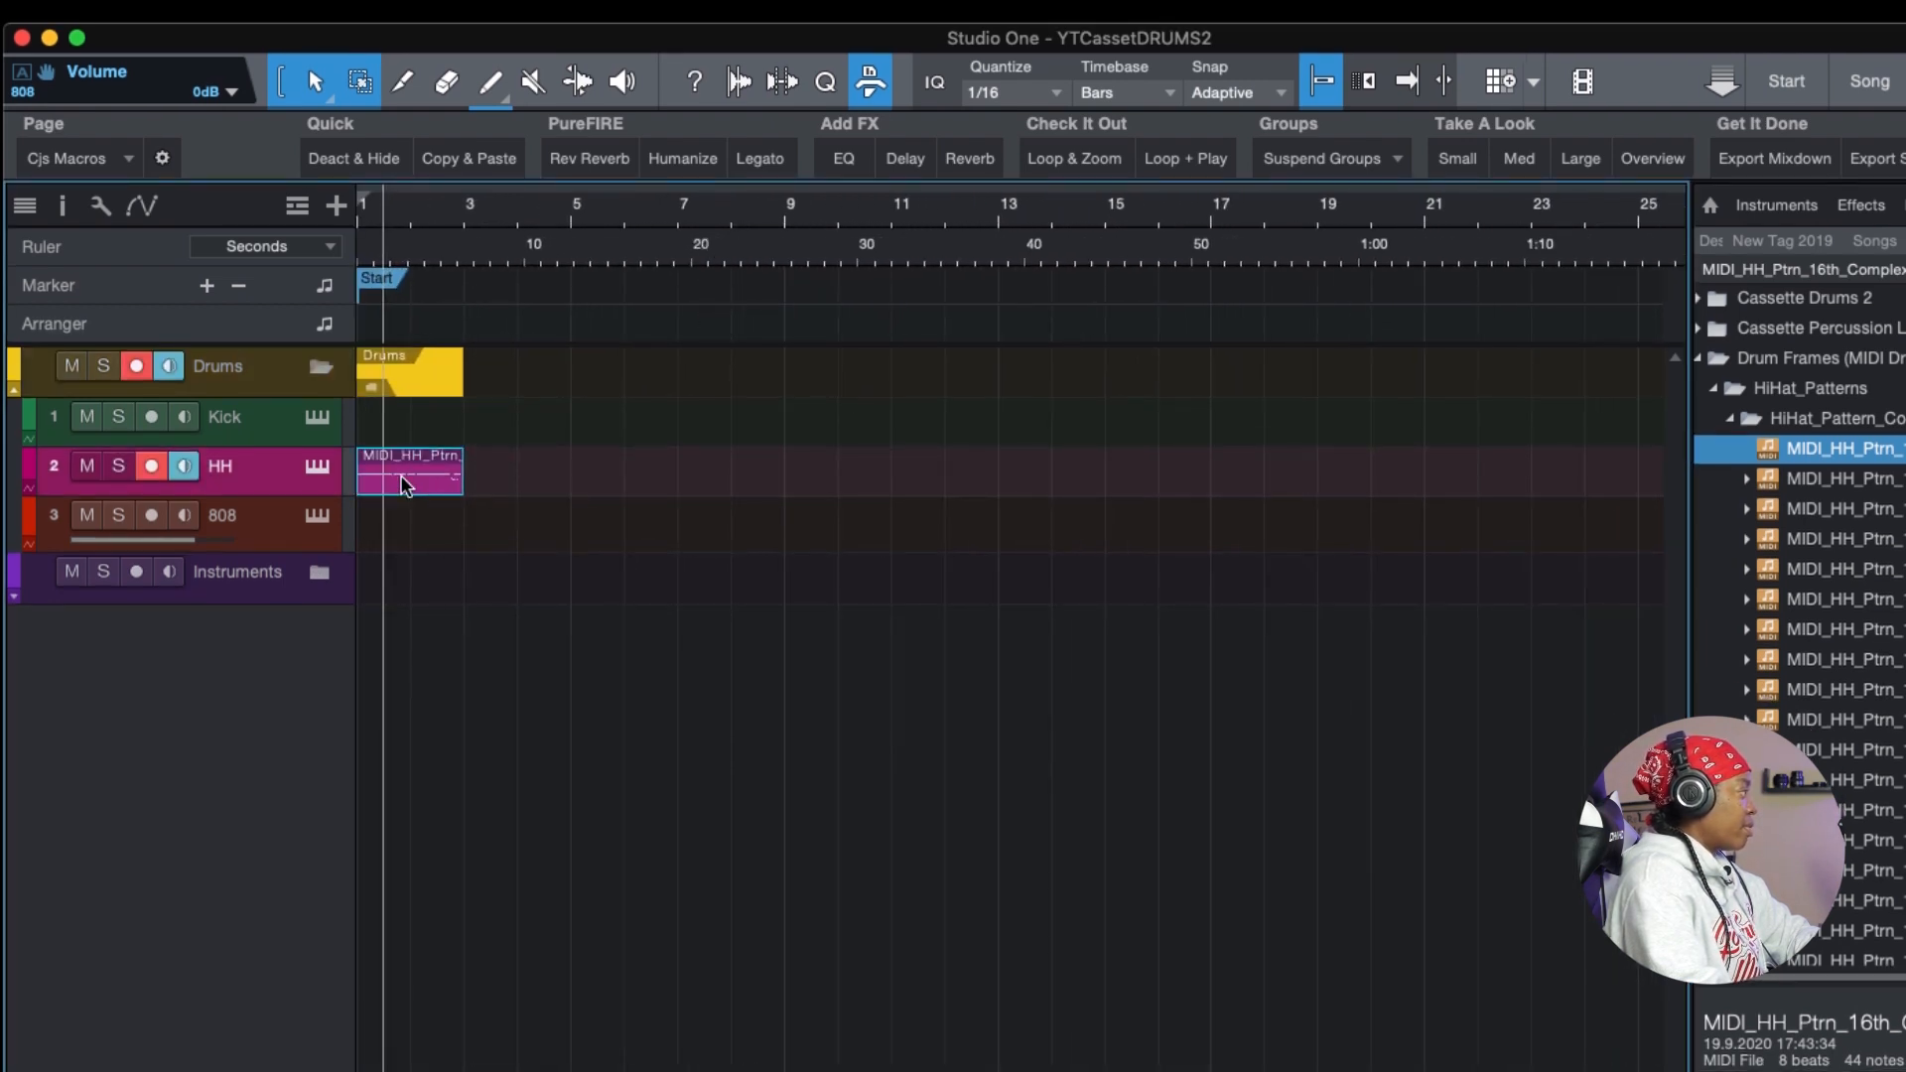
- Load the HH Closed__Chi sample from the Closed hi-hats folder into the HH track's SampleOne XT and close the instrument window
left_click(317, 466)
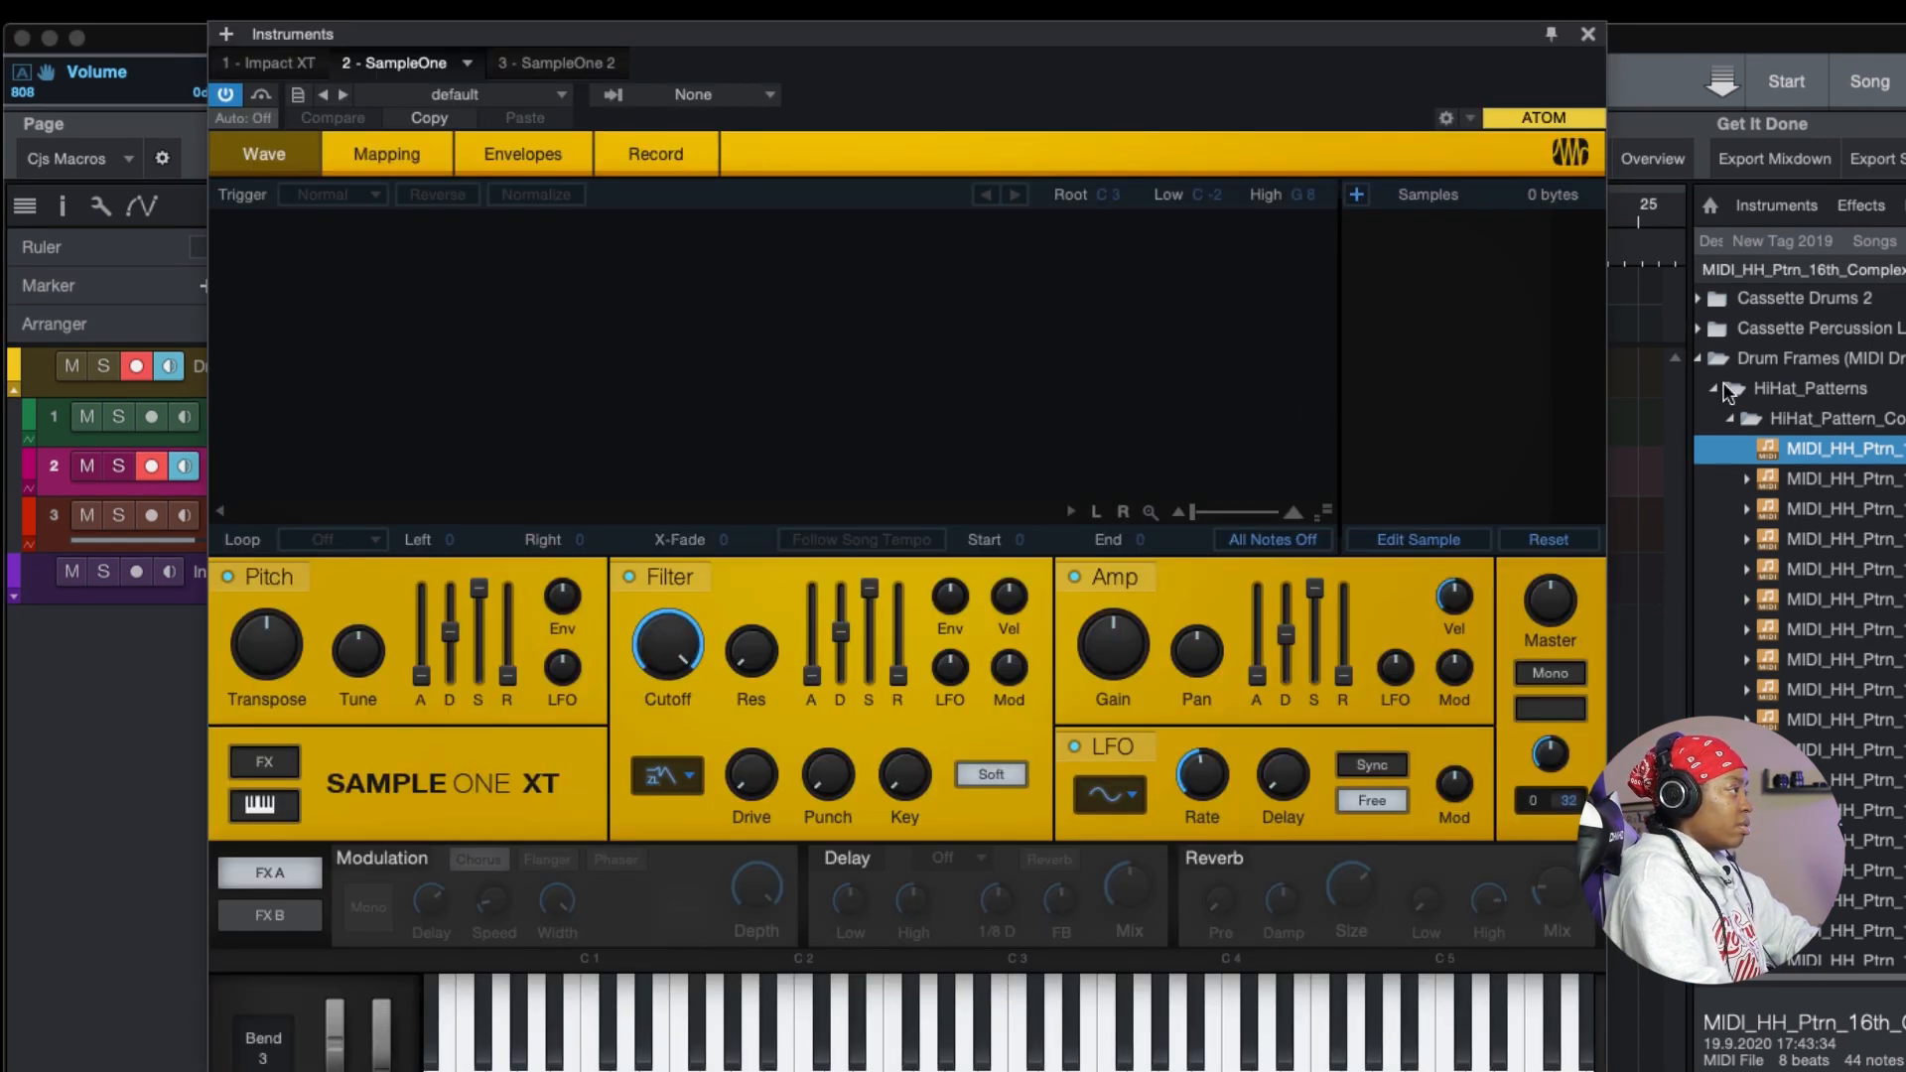
left_click(1704, 359)
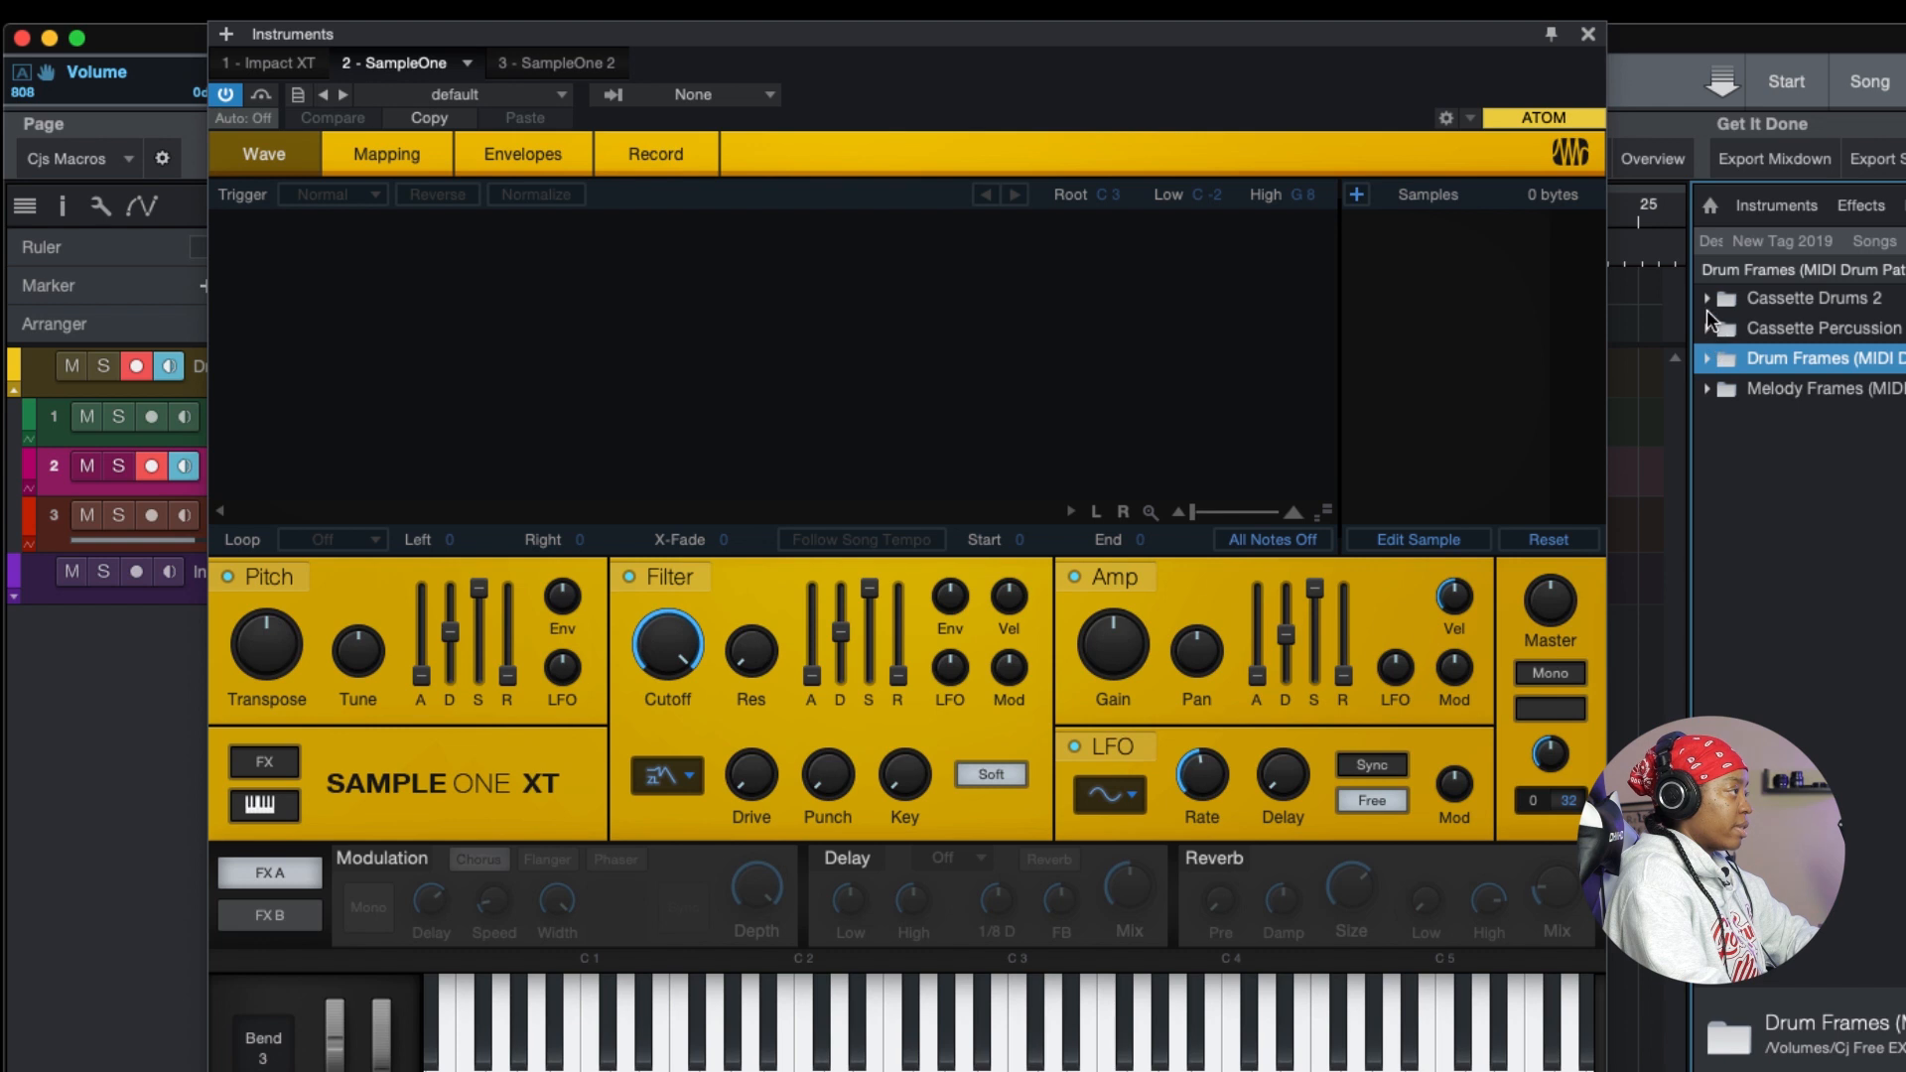
left_click(1707, 300)
left_click(1725, 391)
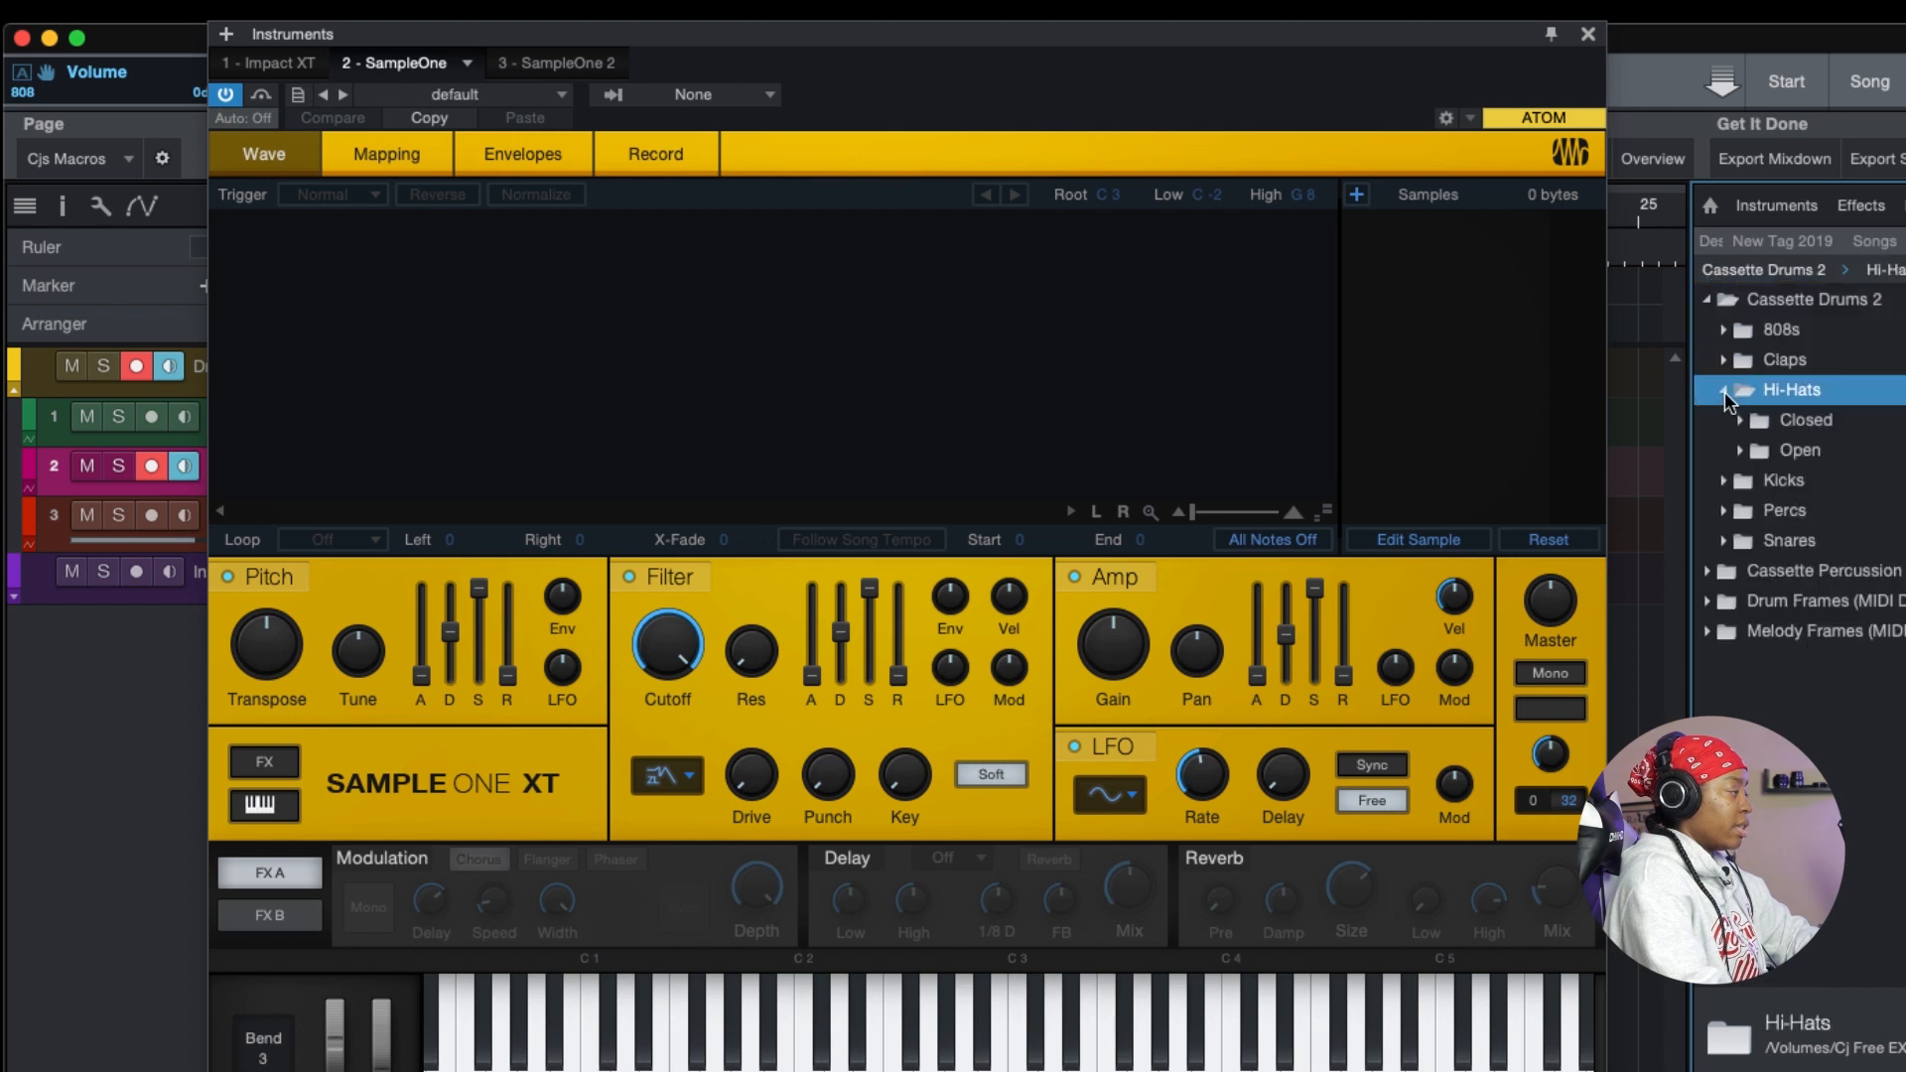
left_click(1739, 420)
left_click(1877, 453)
left_click_drag(1878, 453, 1374, 327)
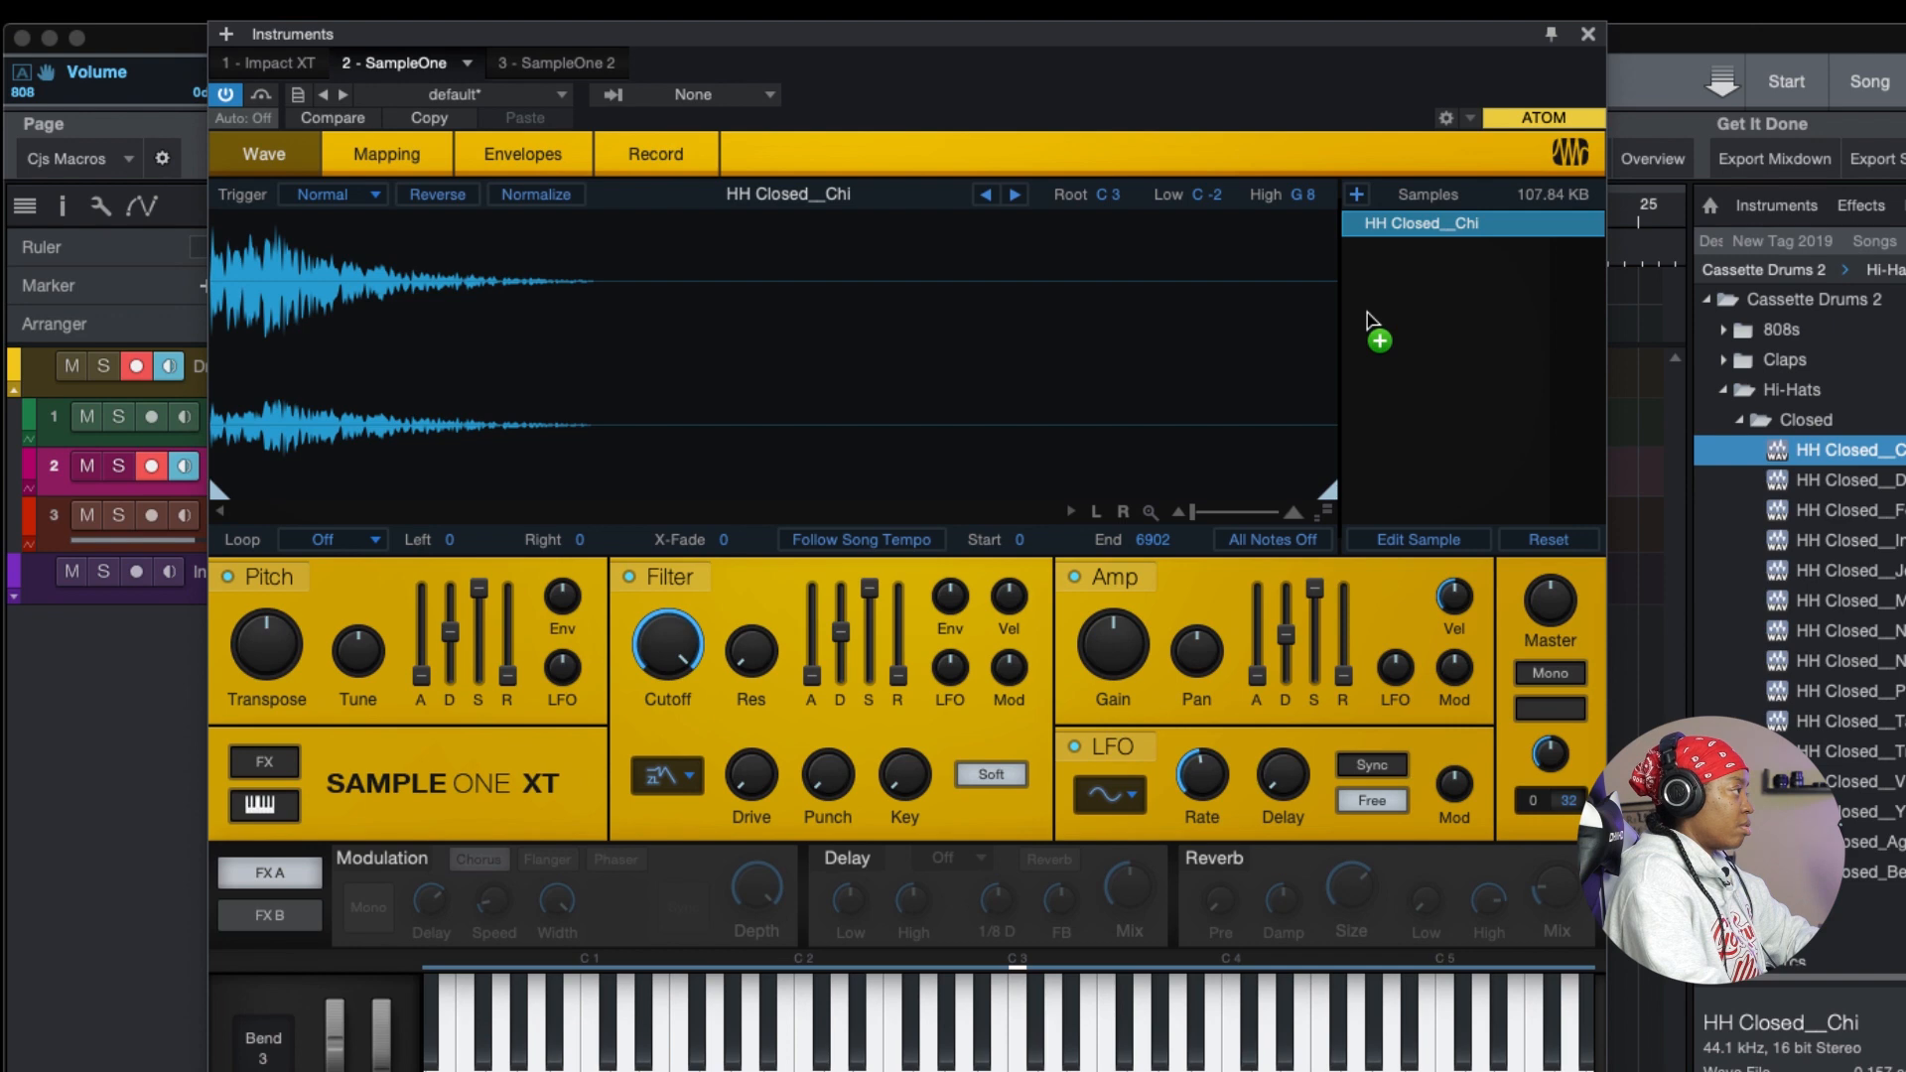
left_click(1585, 39)
- Play the hi-hat pattern on the HH track with the loaded sample and stop playback
key("space")
key("f")
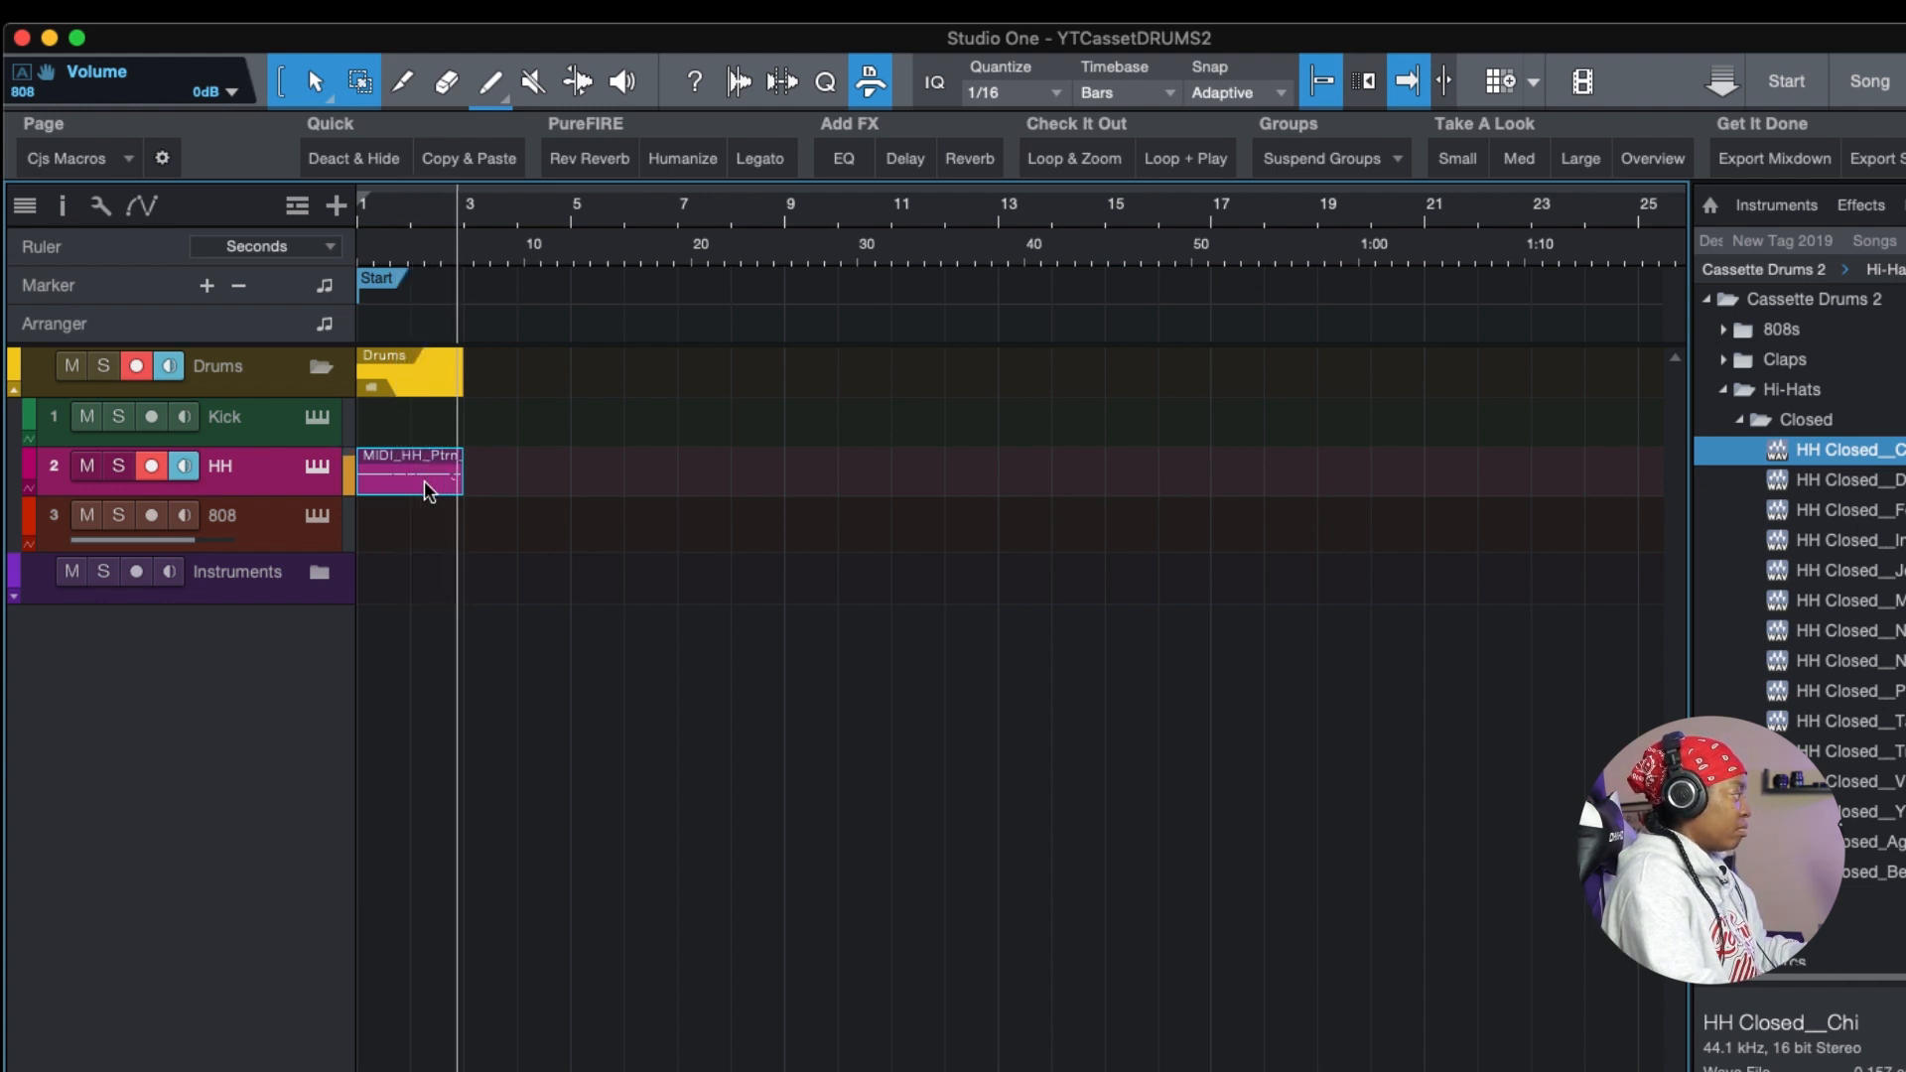
key("space")
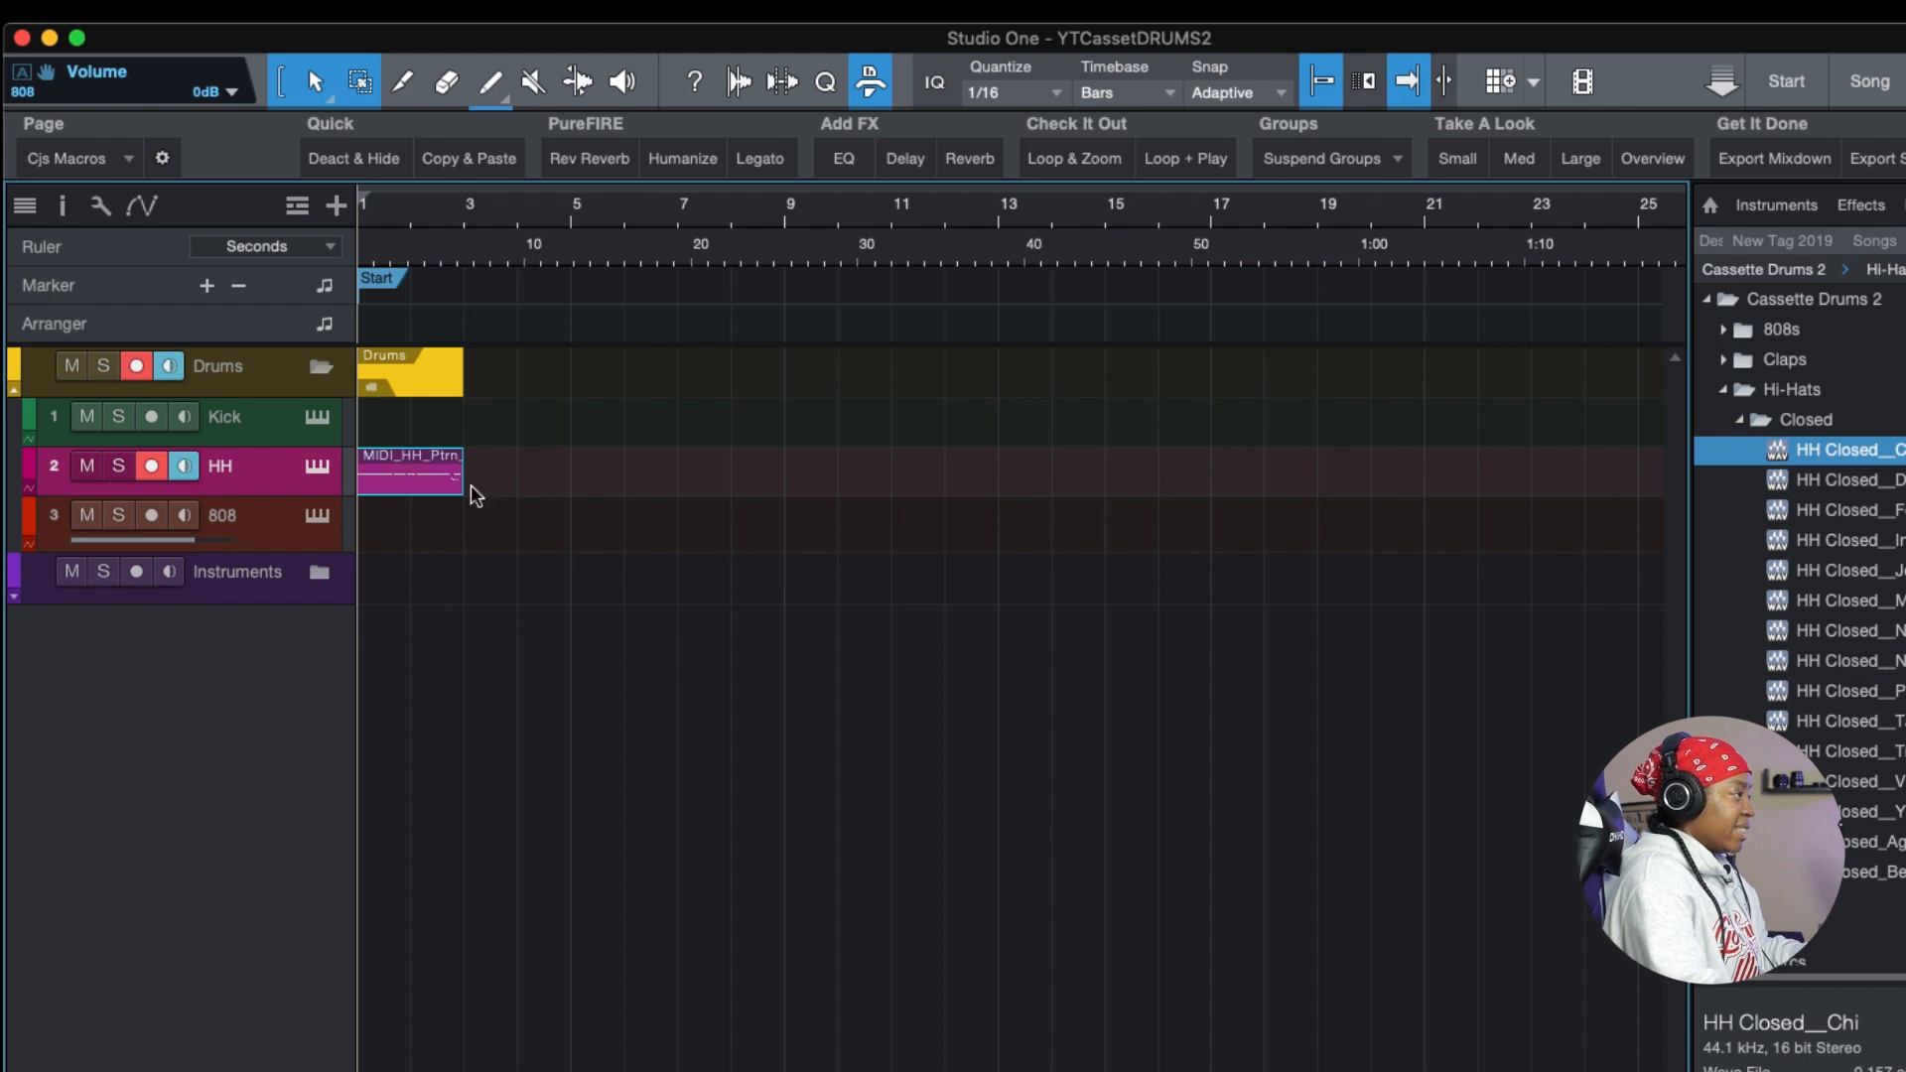
- Replace the HH clip with another 16th complex MIDI pattern from the Drum Frames hi-hat folder at bar 1, and play it
left_click(1723, 391)
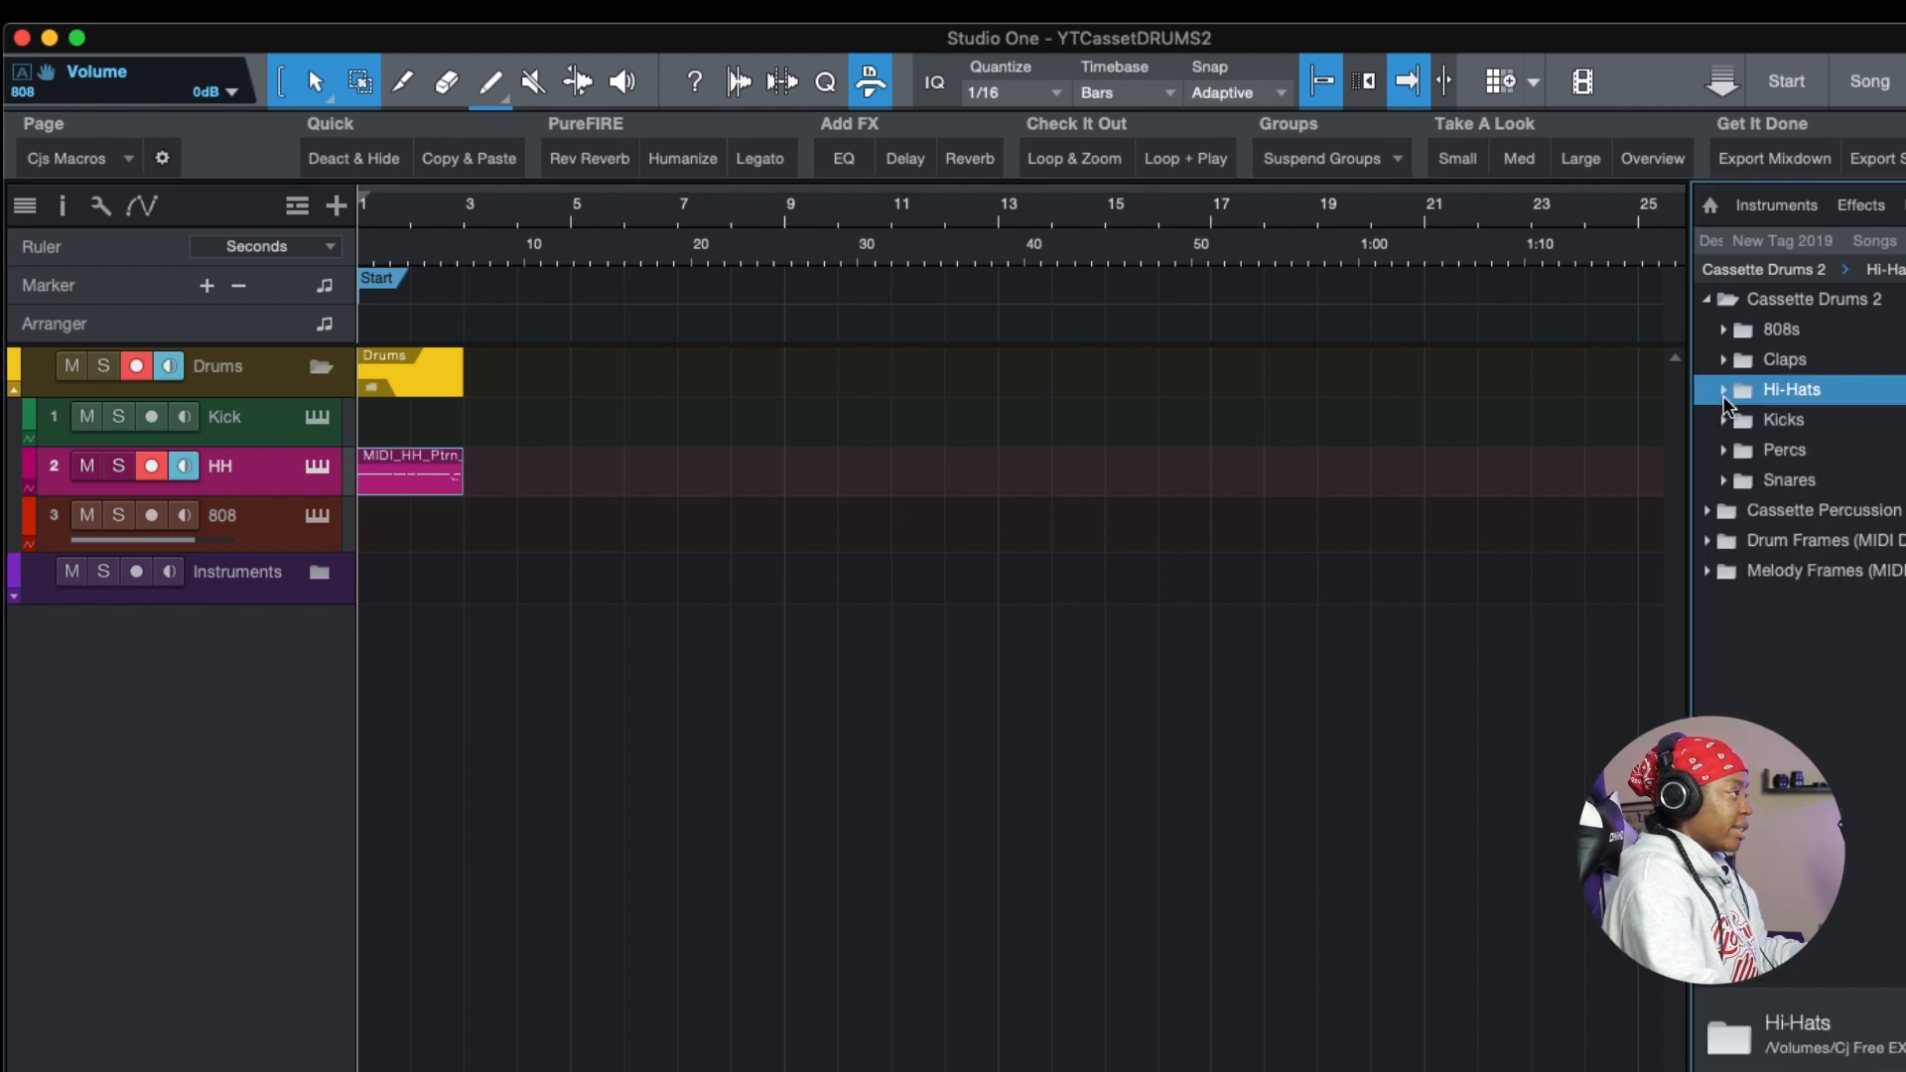
left_click(1710, 542)
scroll(1823, 550, "down", 4)
left_click(387, 483)
key("Delete")
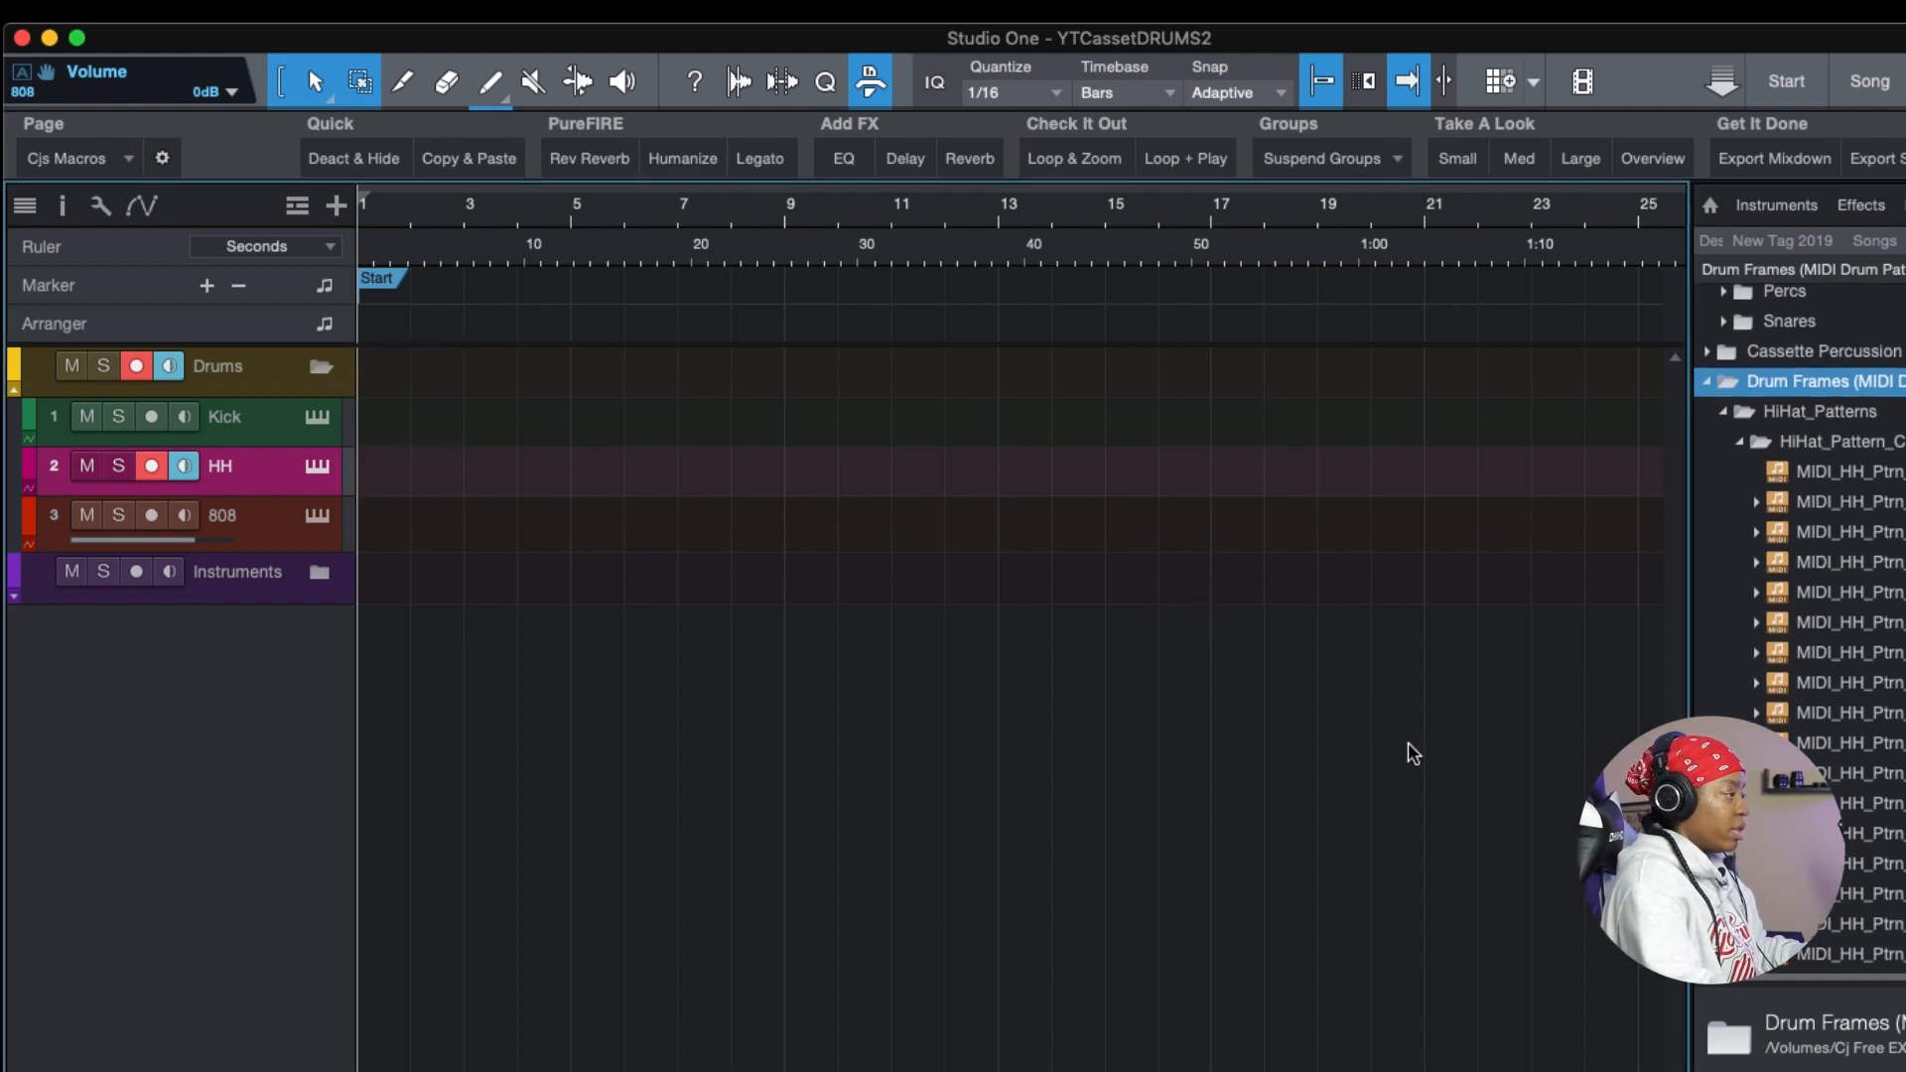
left_click_drag(1866, 833, 376, 464)
key("f")
key("space")
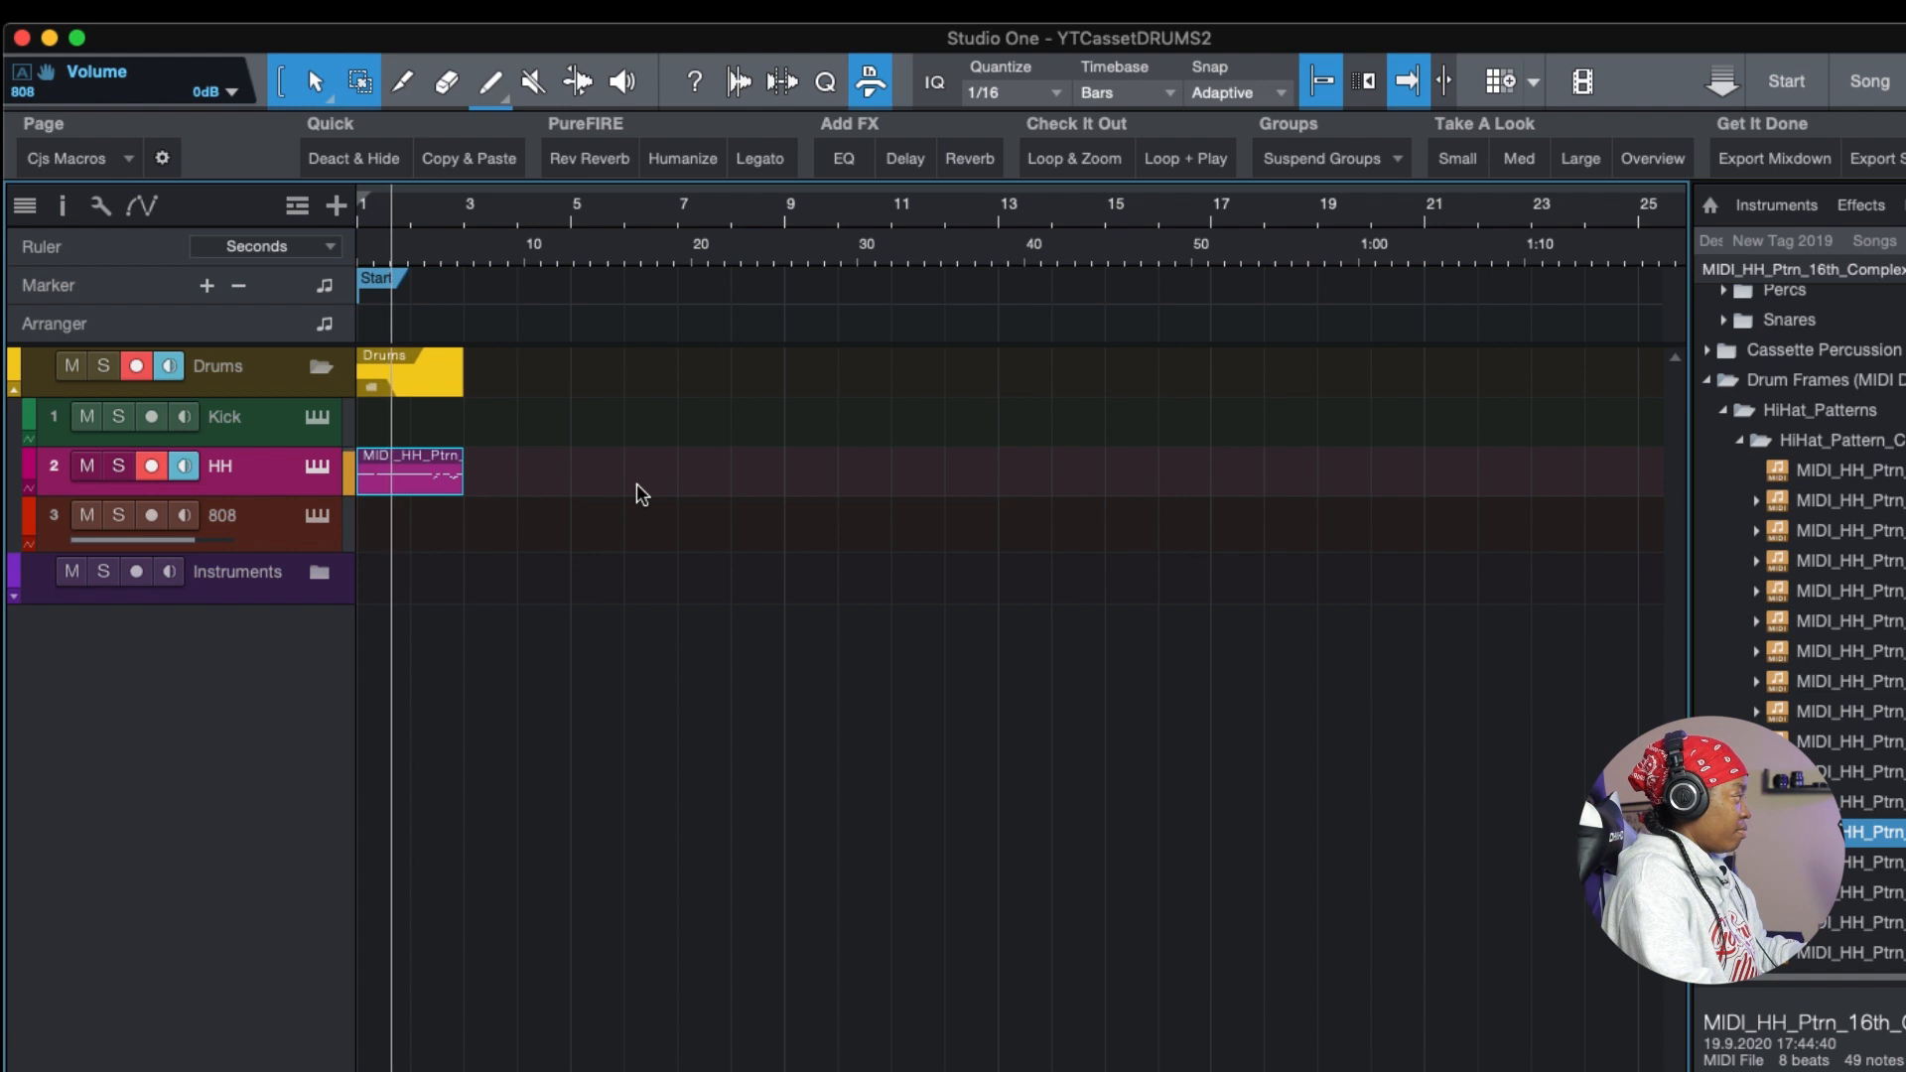
- Open the new HH clip in the note editor, stop playback, and detach and maximize the editor to show the whole pattern
double_click(413, 481)
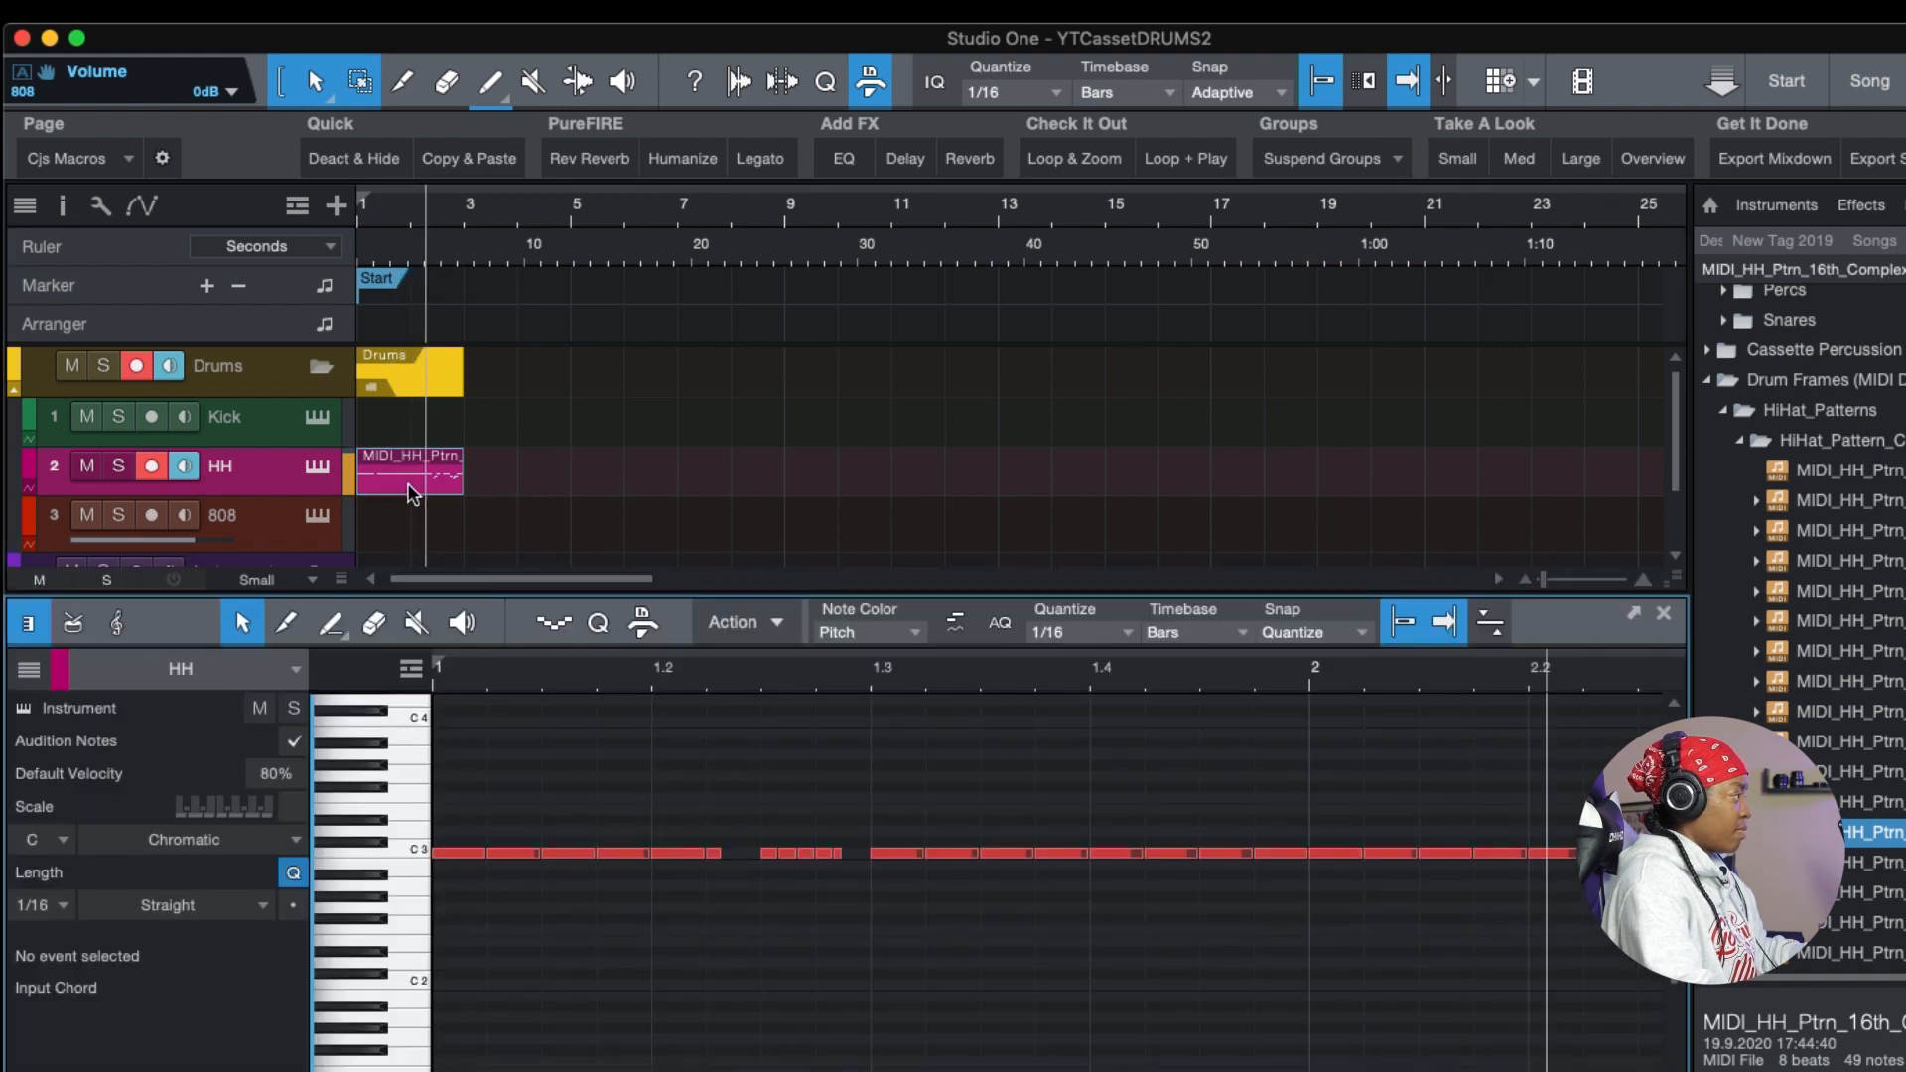
key("space")
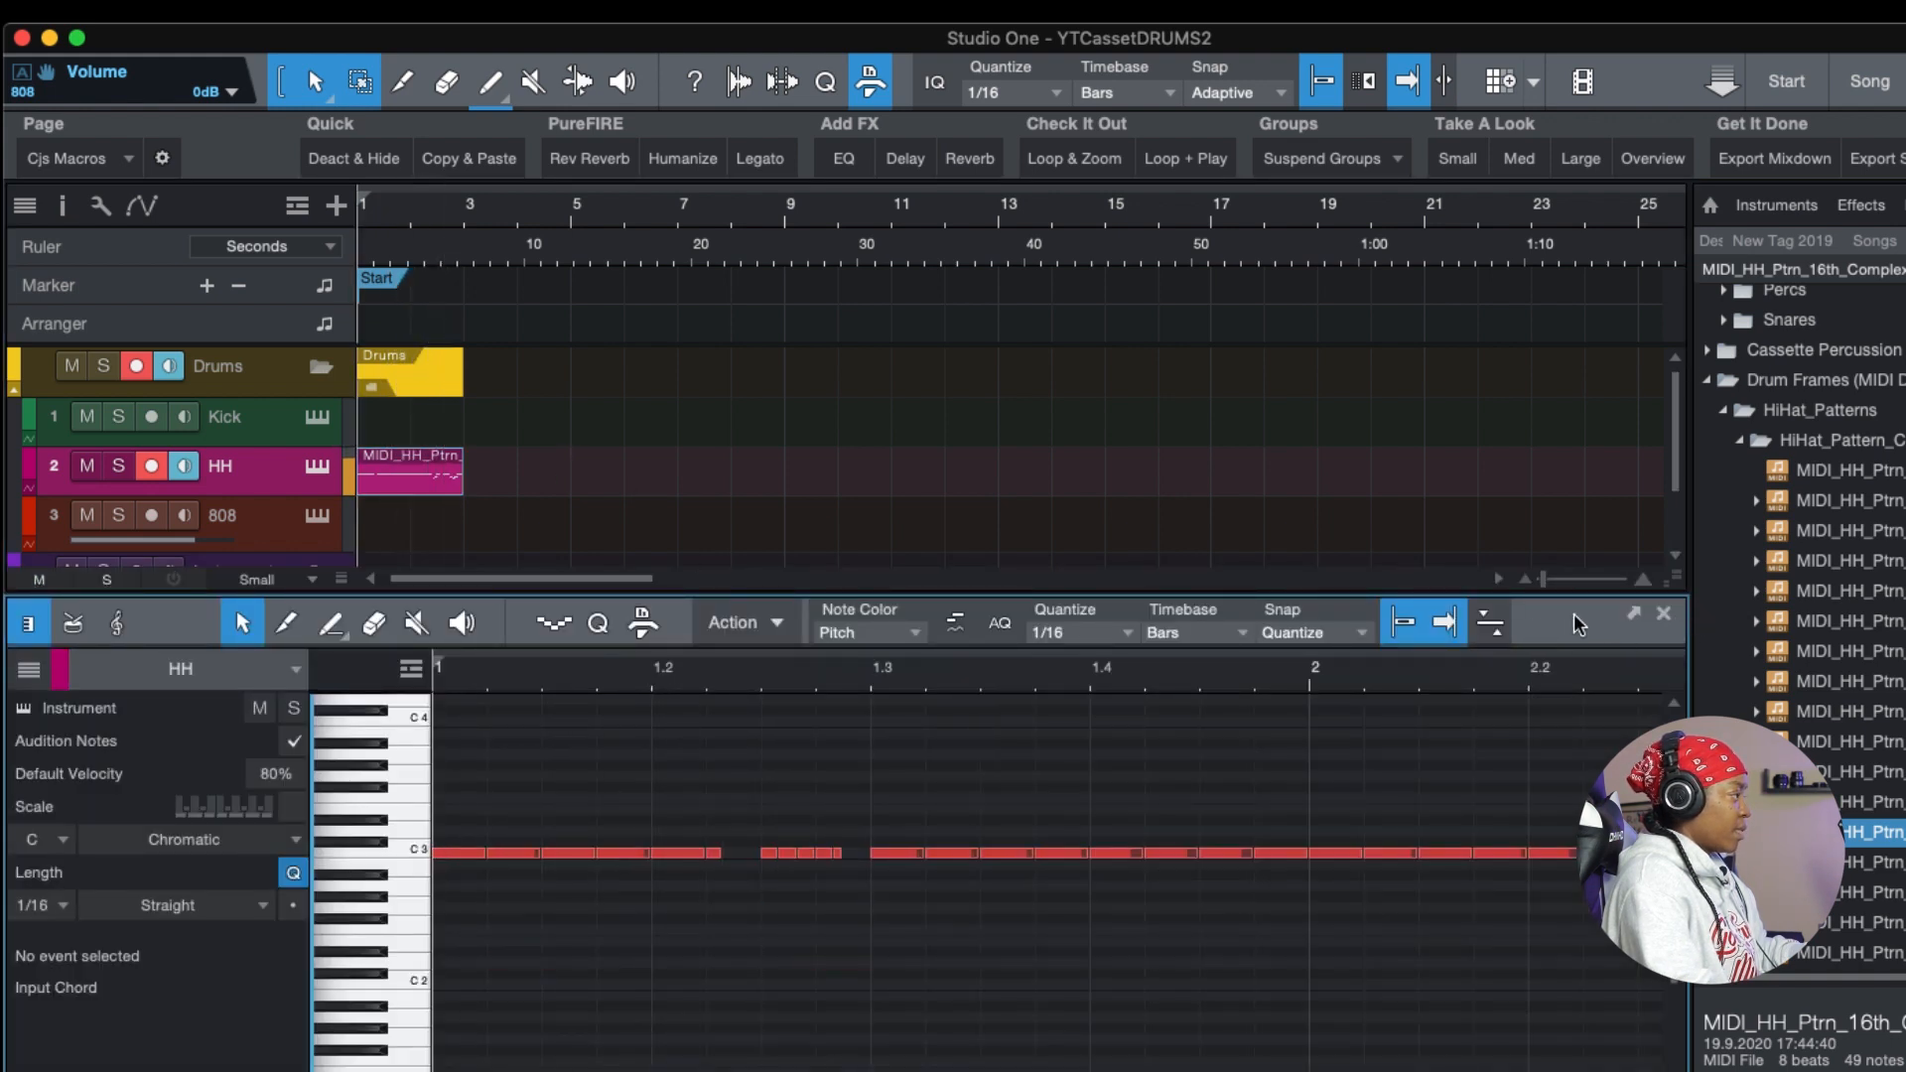
left_click(1638, 614)
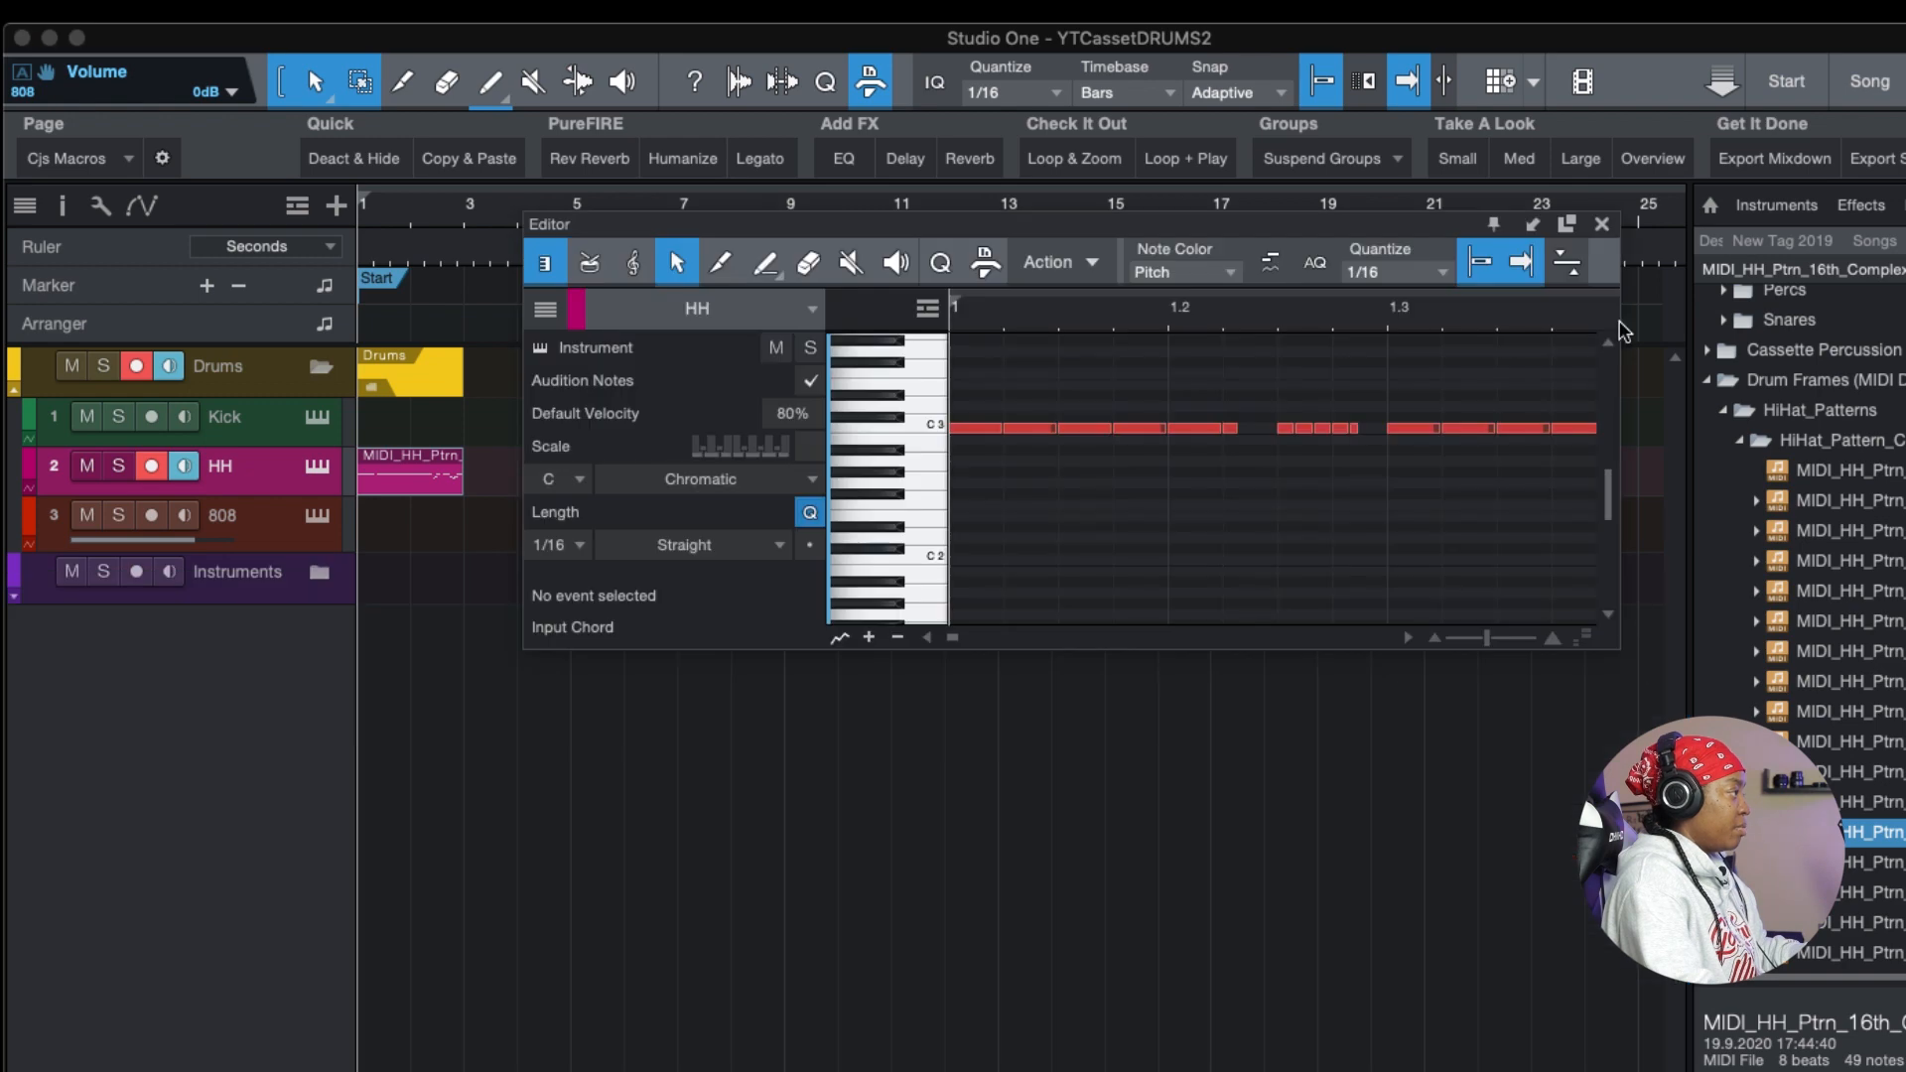
left_click(1567, 225)
mouse_move(1692, 127)
left_mouse_down()
mouse_move(1664, 161)
mouse_move(1667, 86)
mouse_move(1672, 116)
left_mouse_up()
key("space")
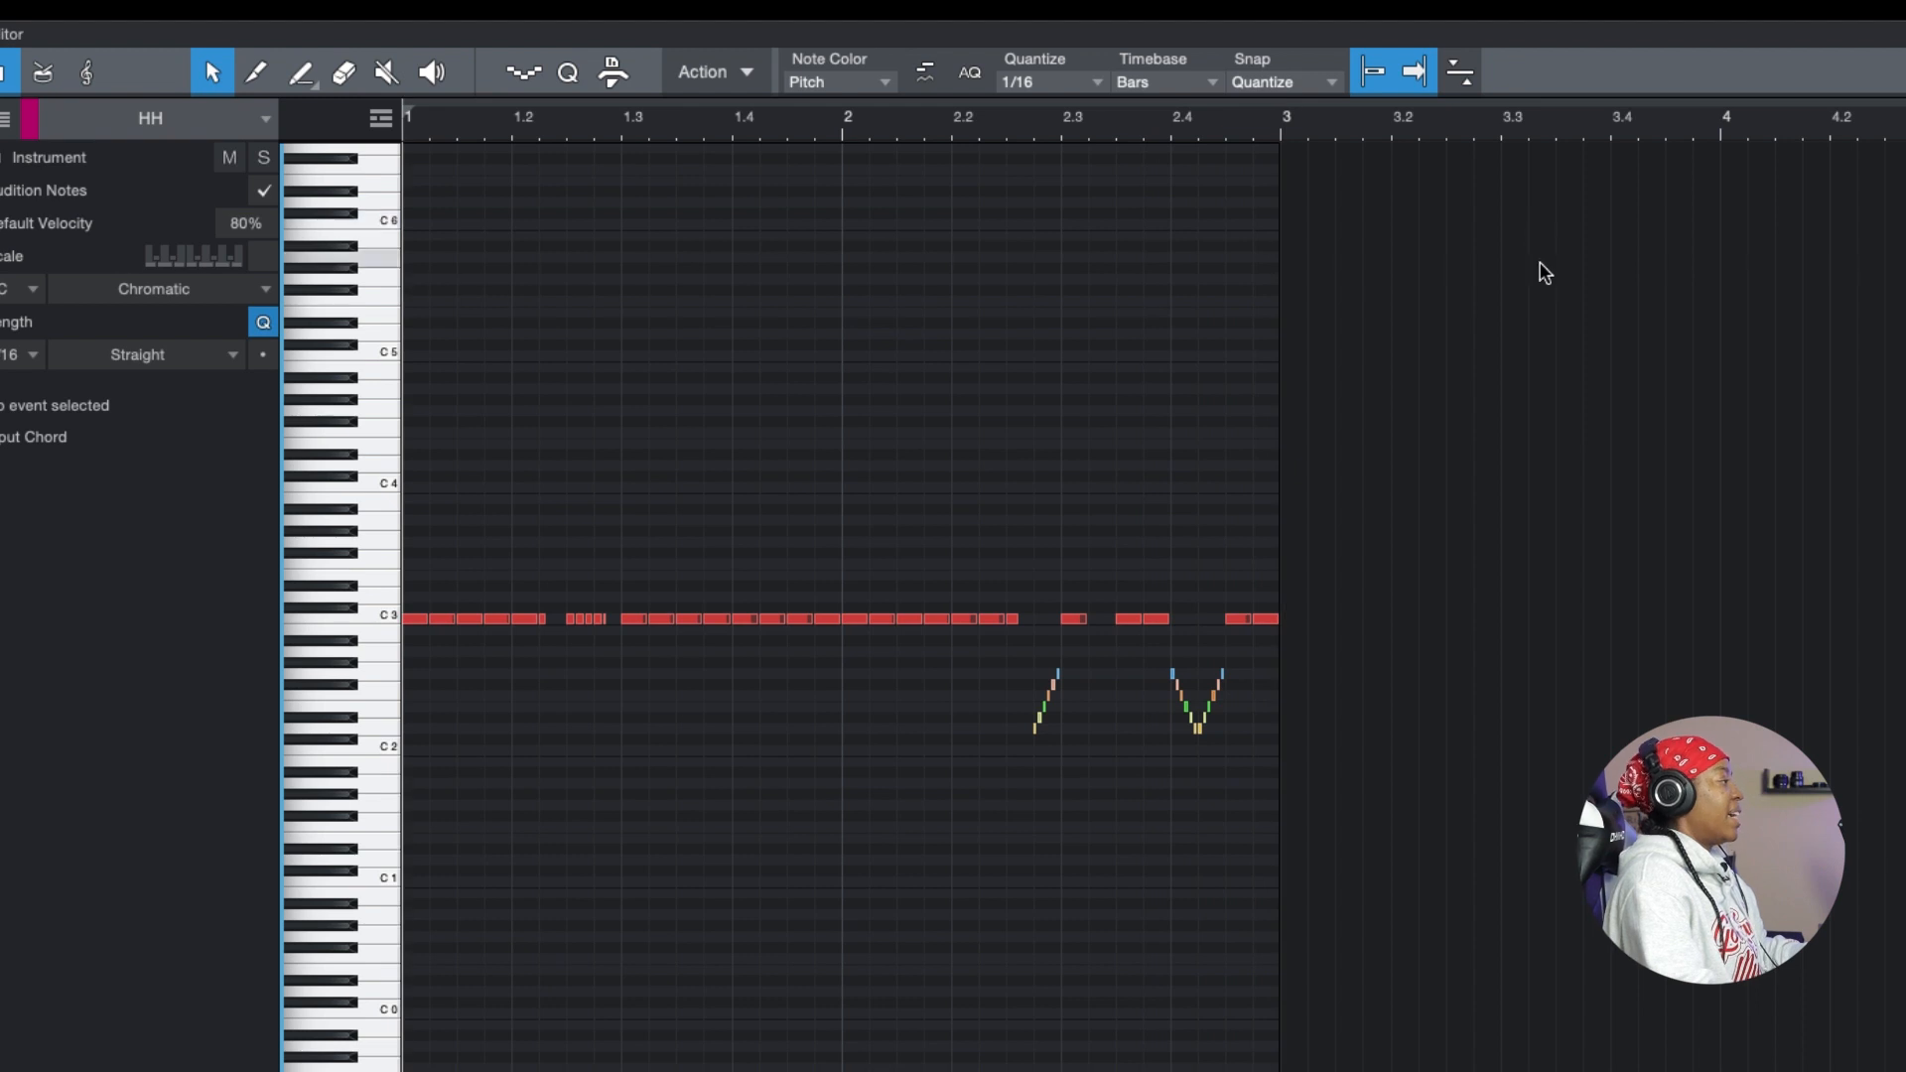
- Lower the last two C3 notes before bar 2 to A2 and F2 and play the passage from beat 1.4
left_click_drag(1068, 131, 1269, 164)
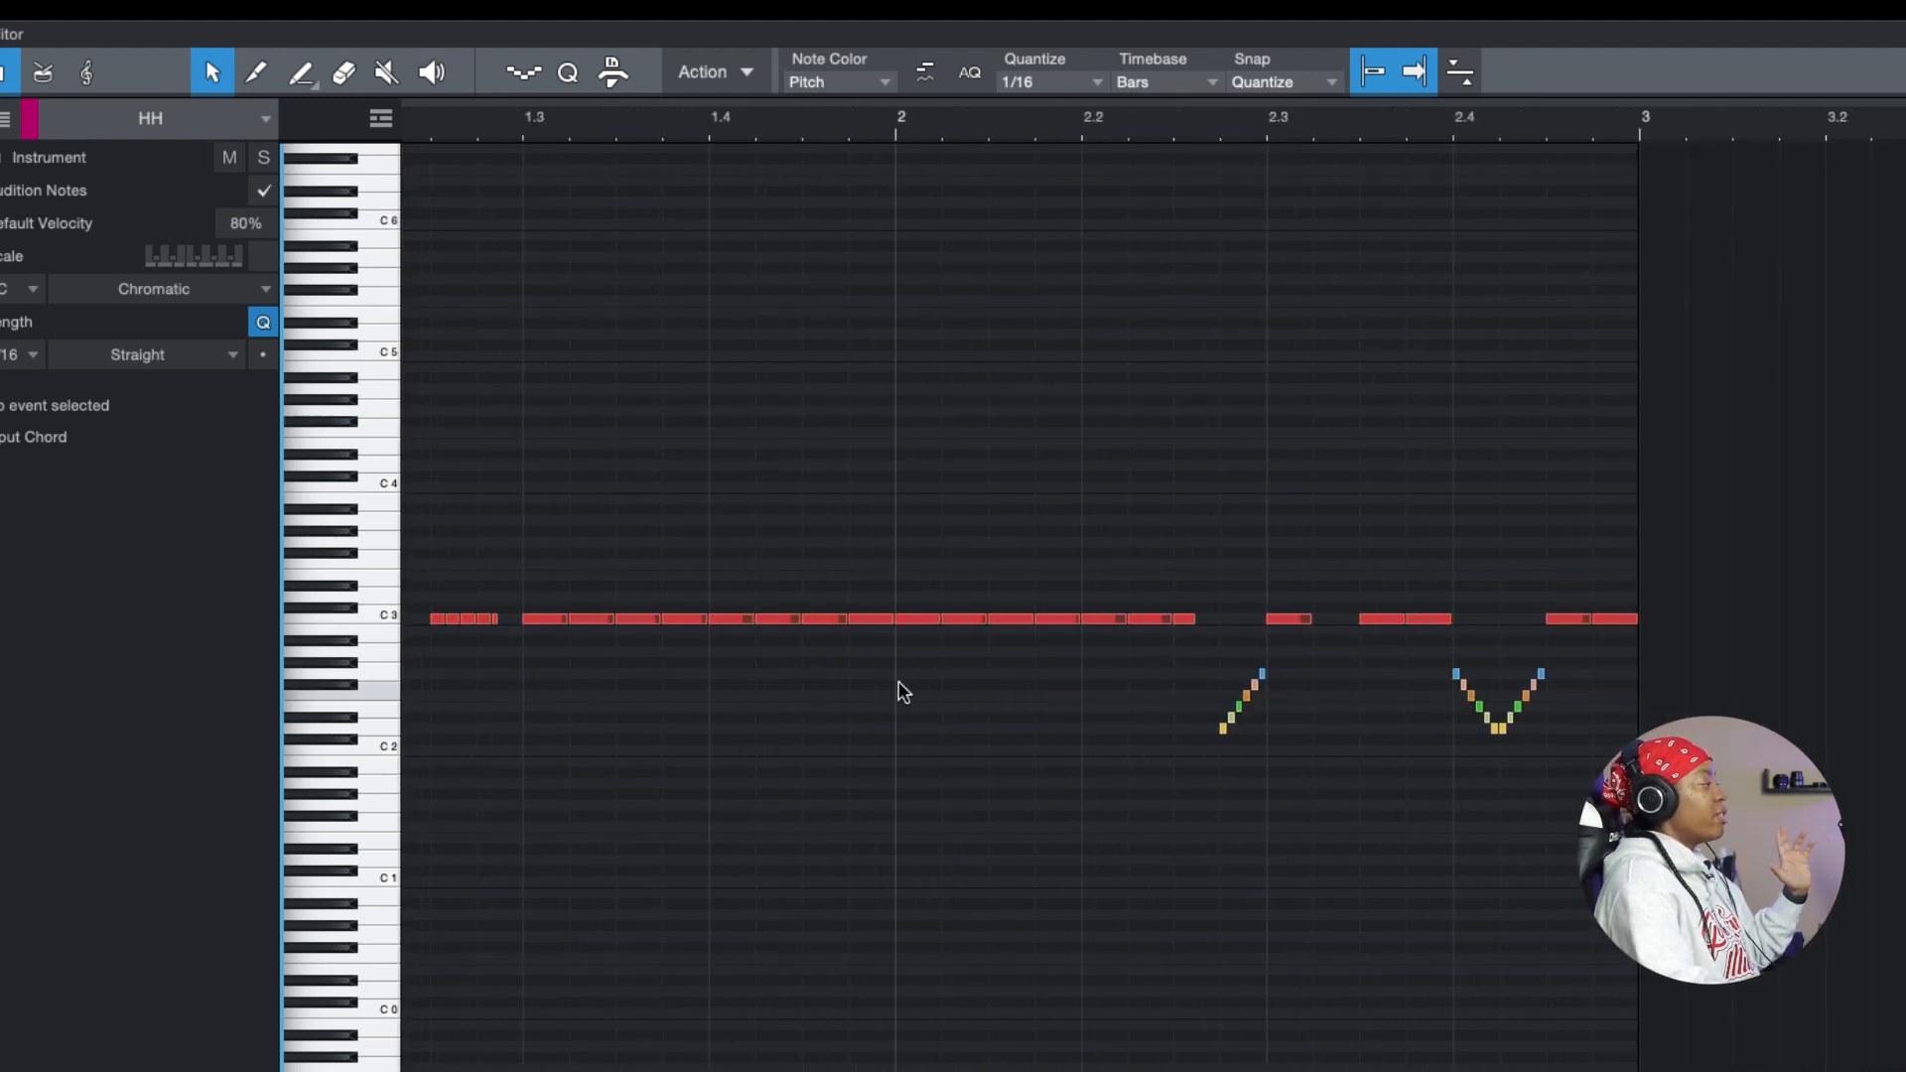
mouse_move(832, 619)
left_mouse_down()
mouse_move(817, 642)
mouse_move(870, 683)
mouse_move(824, 652)
left_mouse_up()
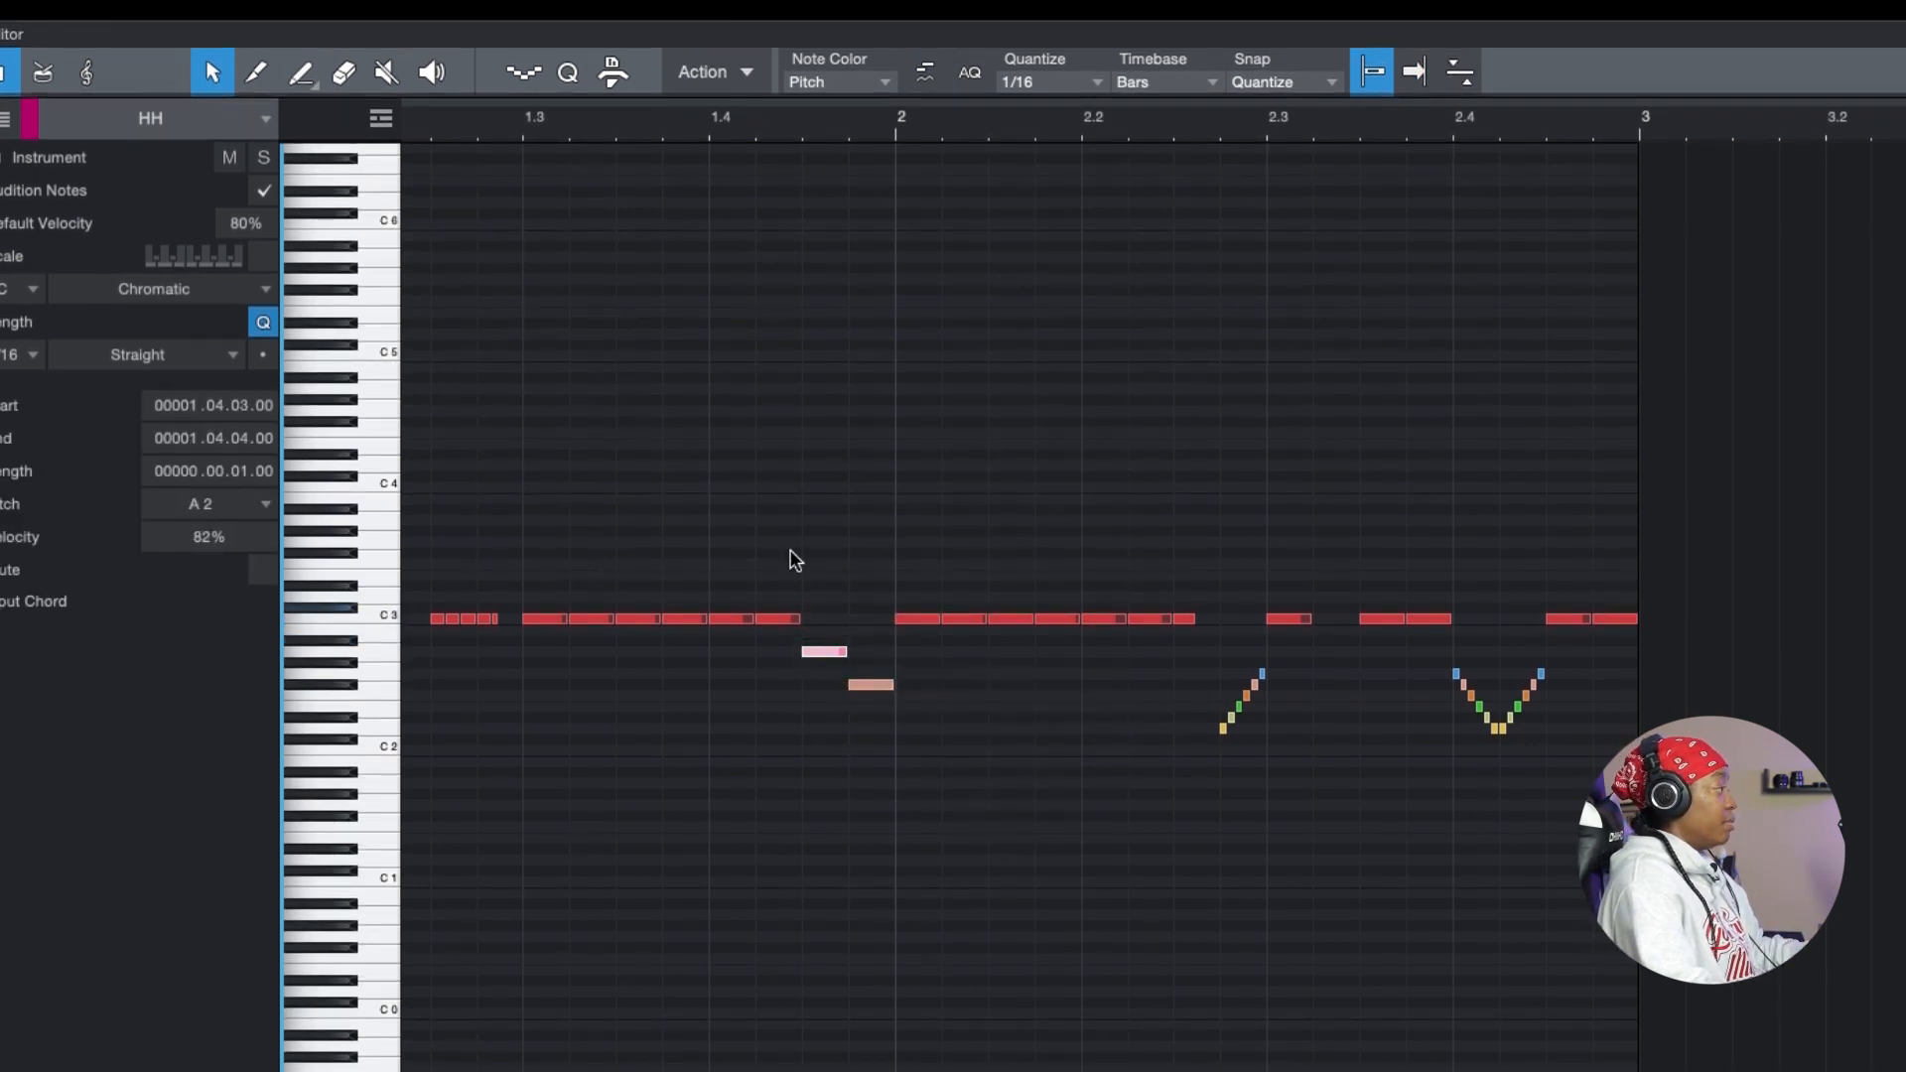
scroll(784, 477, "left", 1)
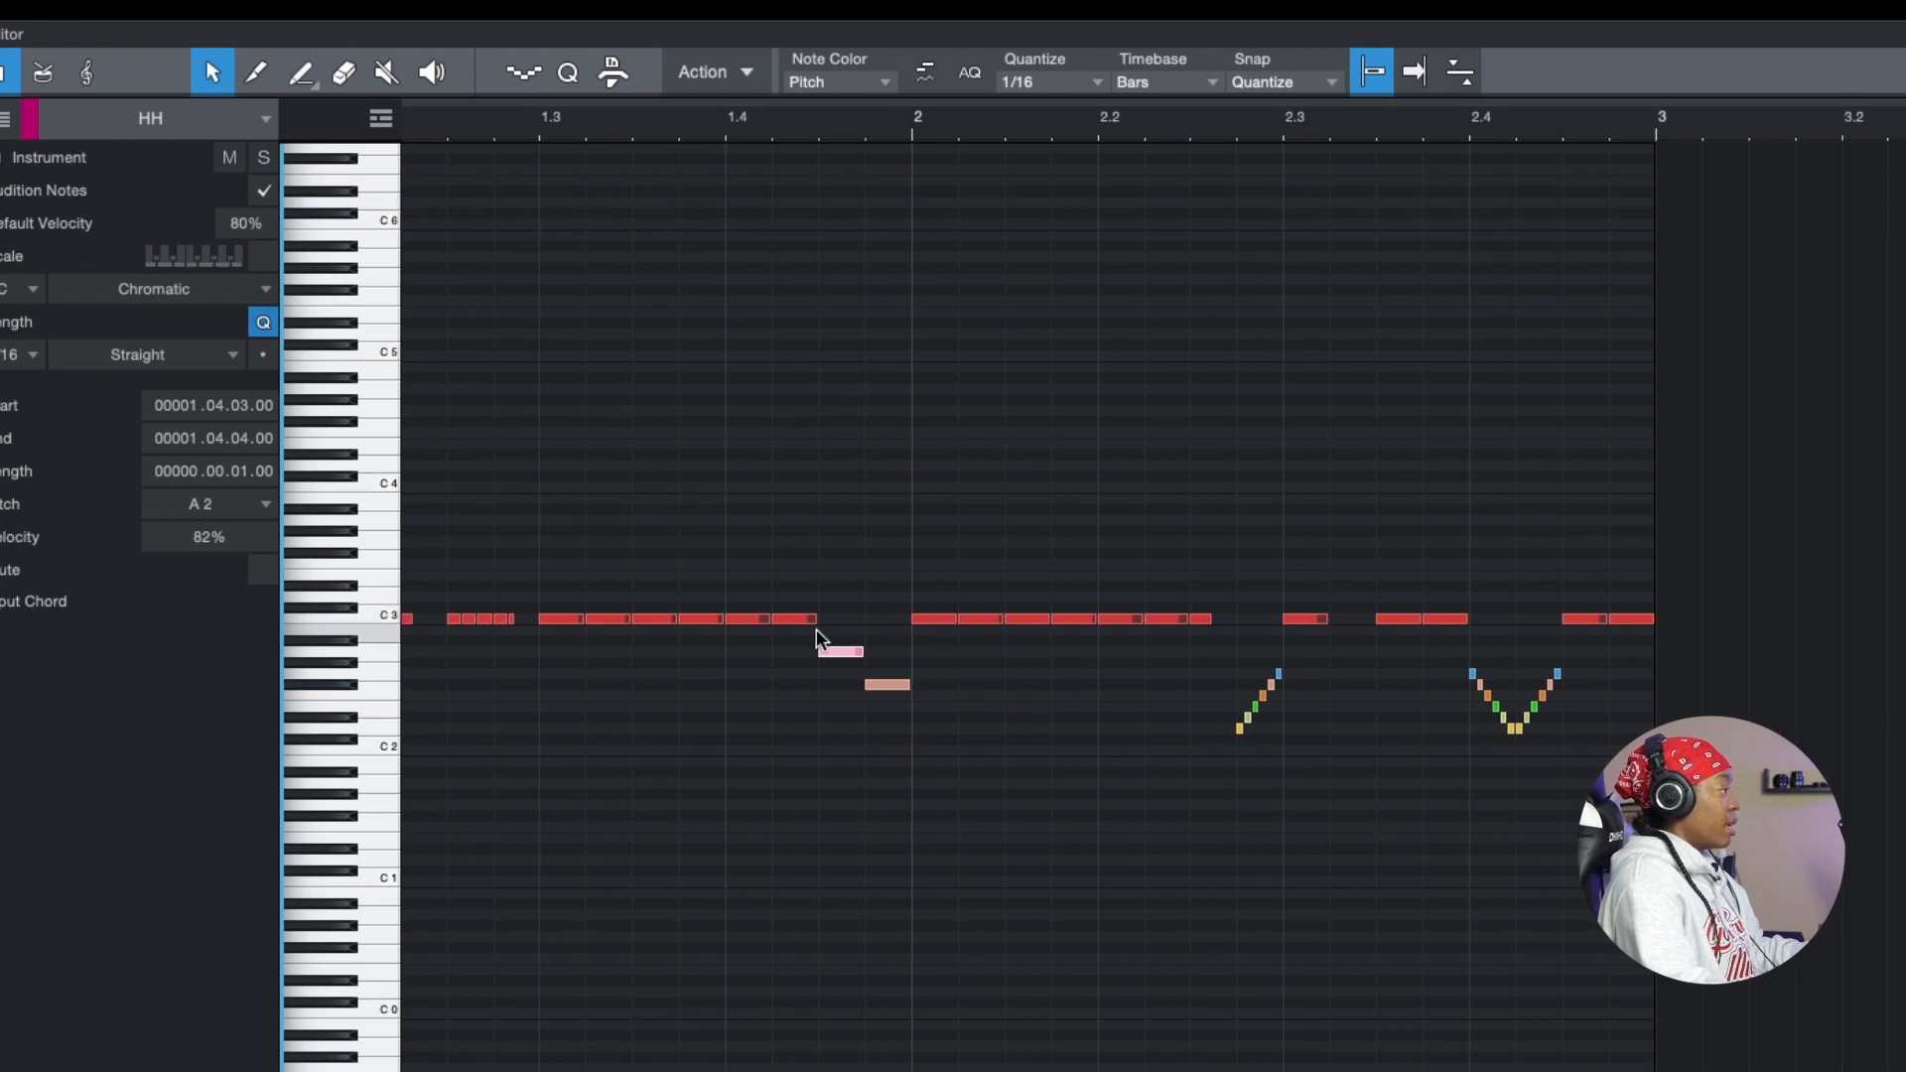
left_click_drag(894, 692, 887, 703)
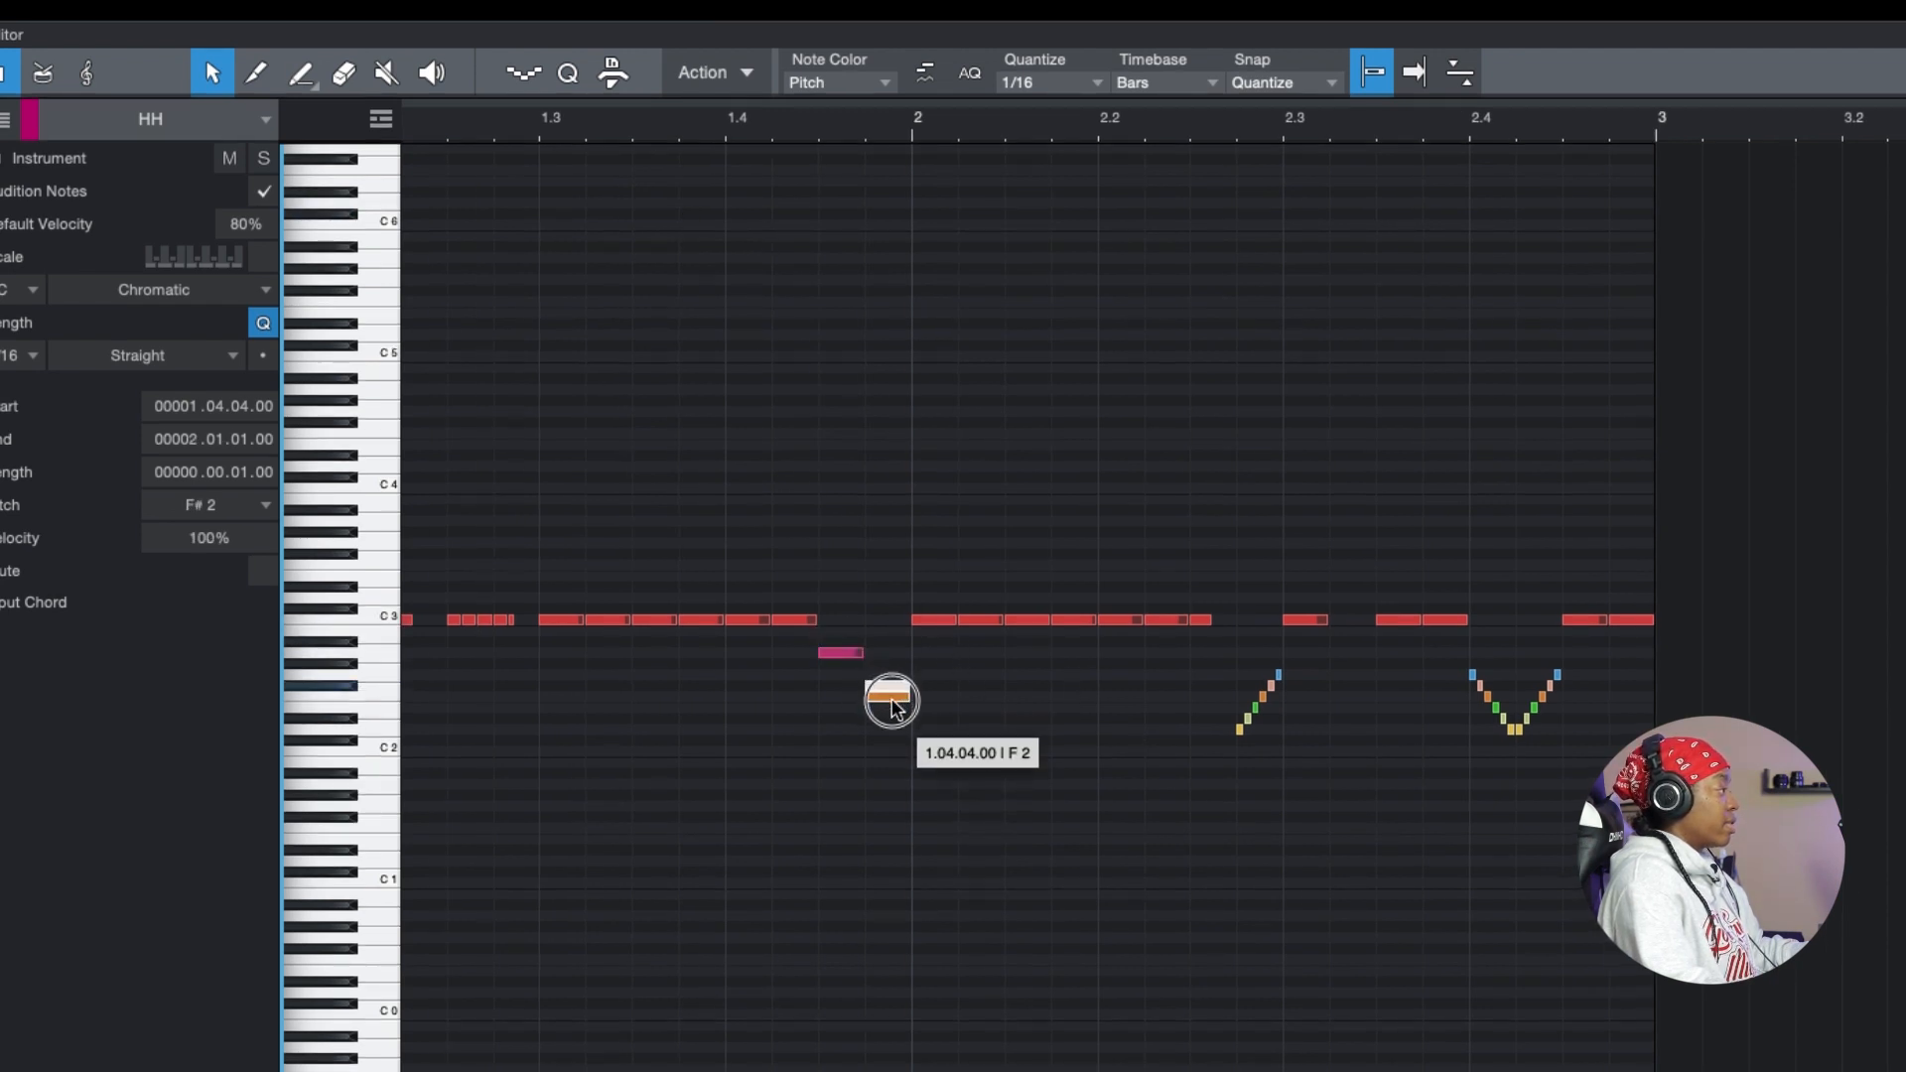
left_click(728, 136)
key("space")
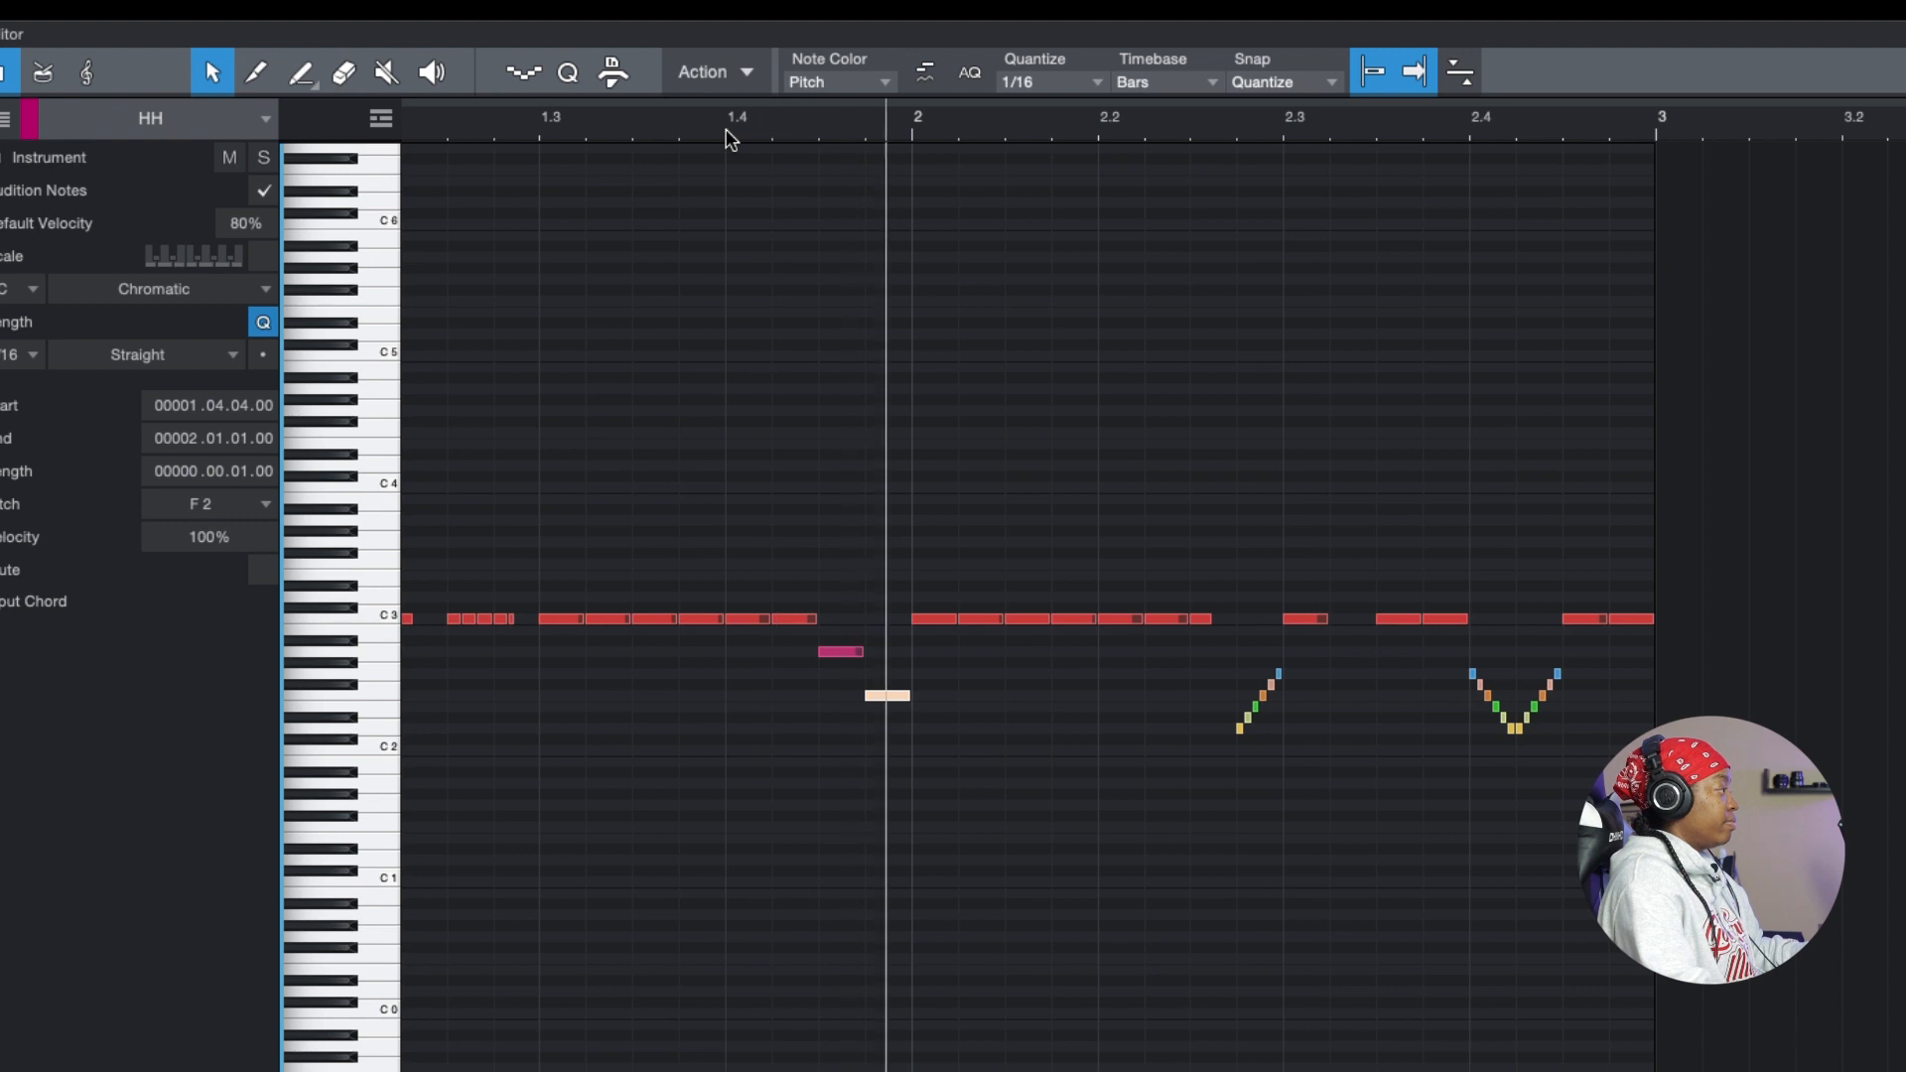
key("space")
- Replace the HH clip with the first MIDI pattern from the Kick + Snare 2 Bar Patterns folder, placed at bar 1
key("F2")
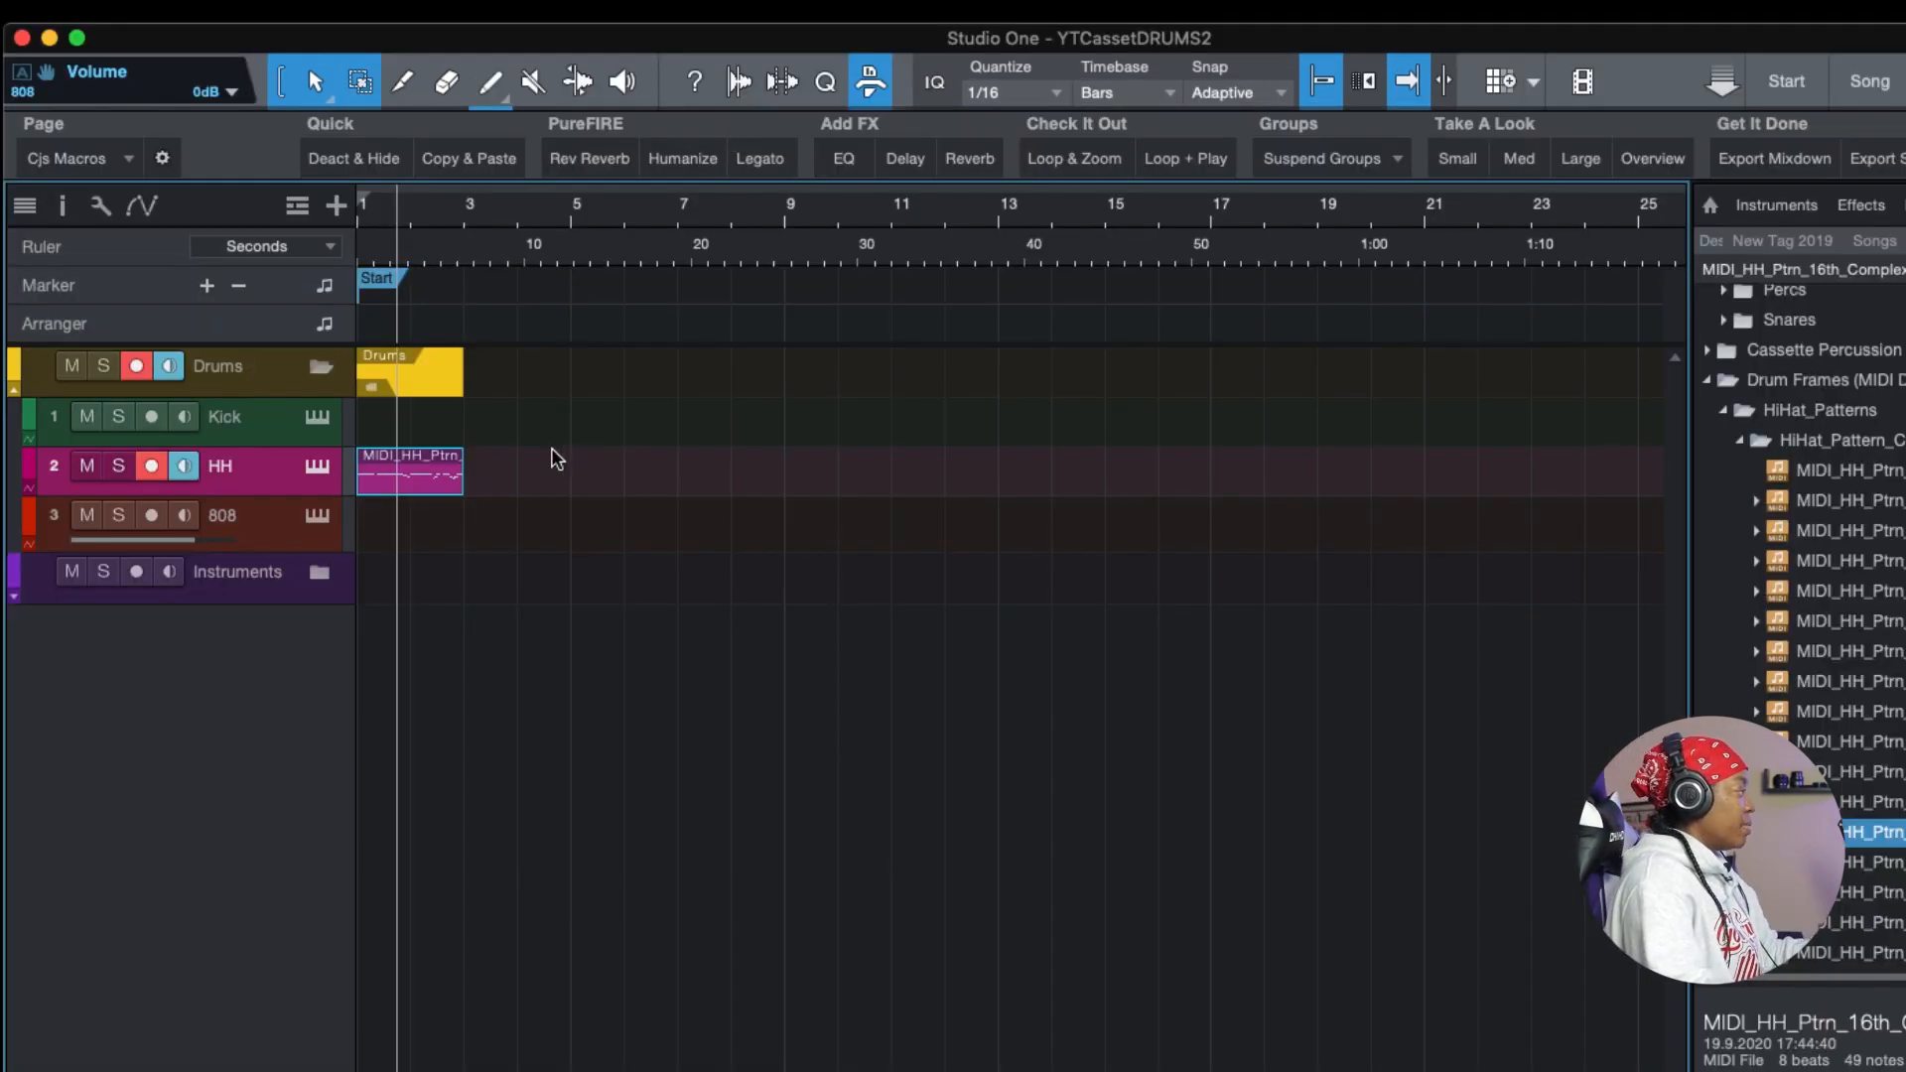
key("Delete")
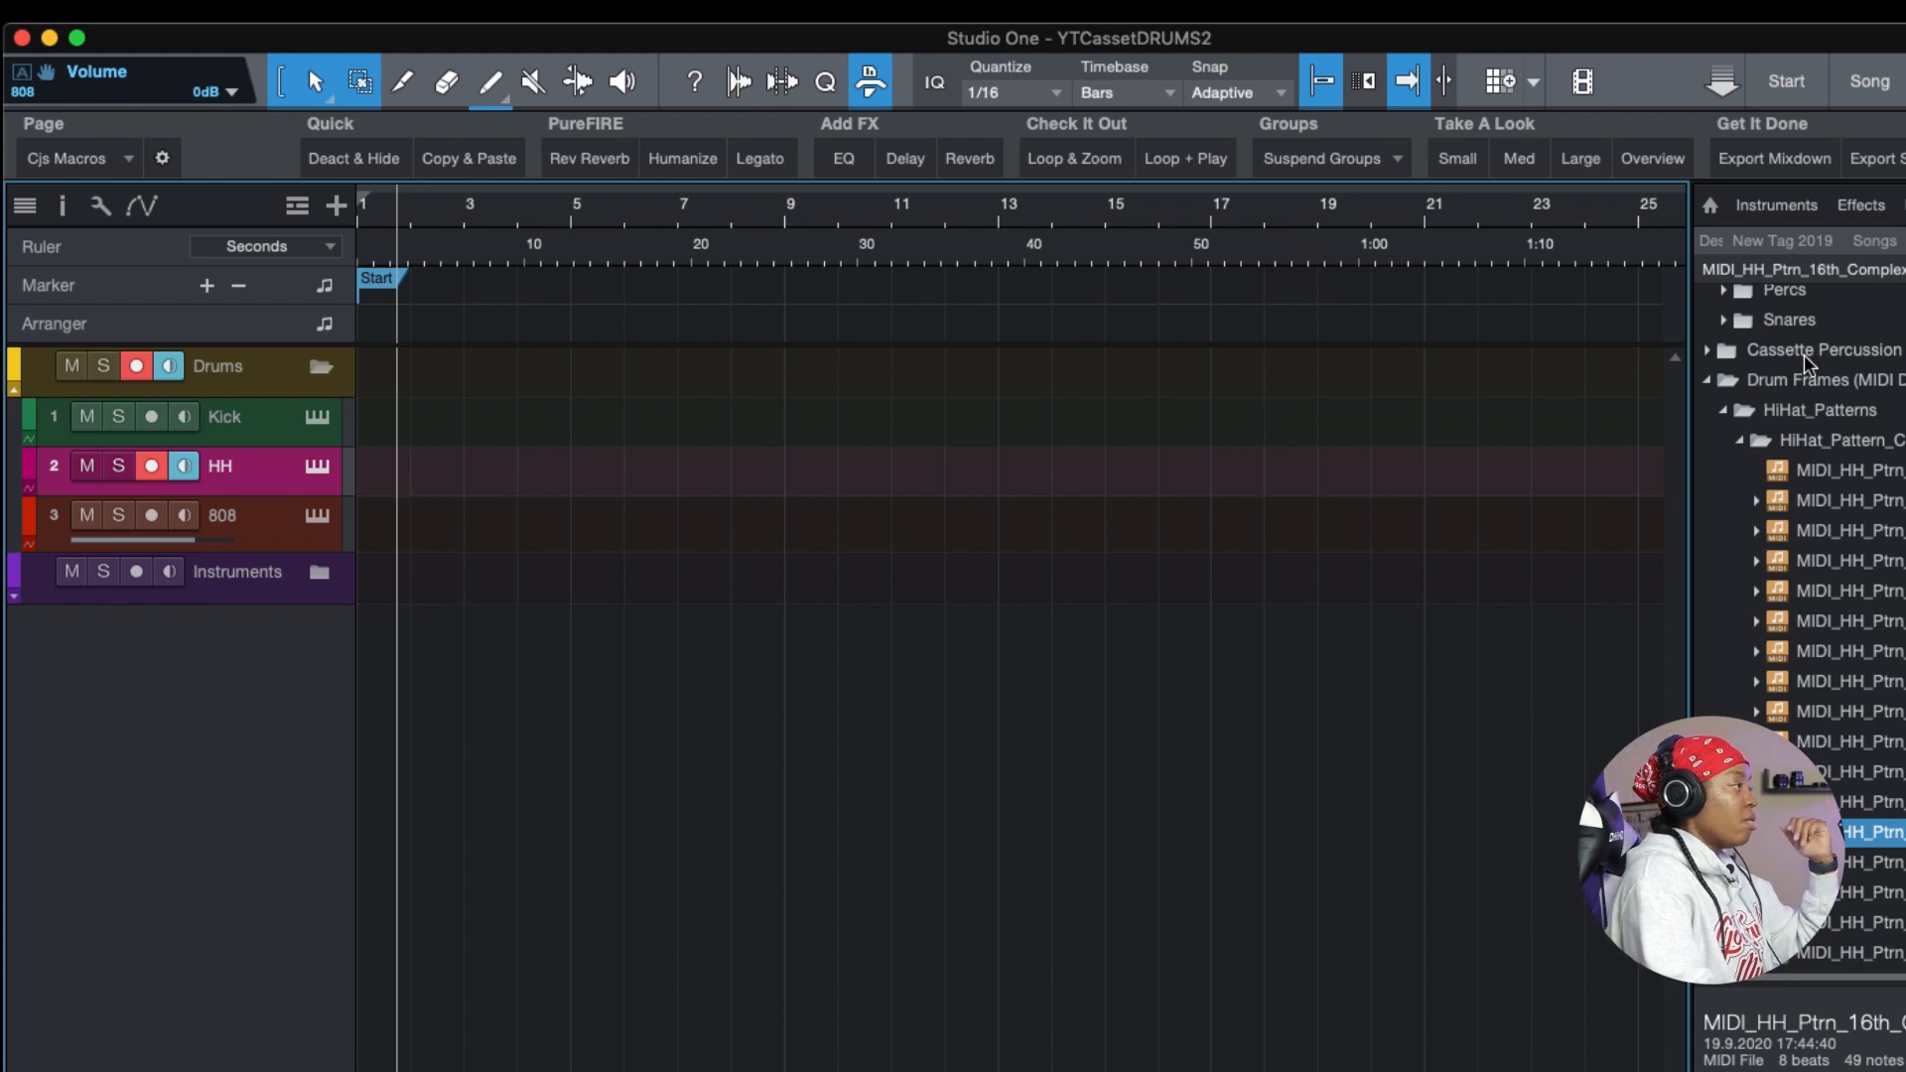
left_click(1720, 388)
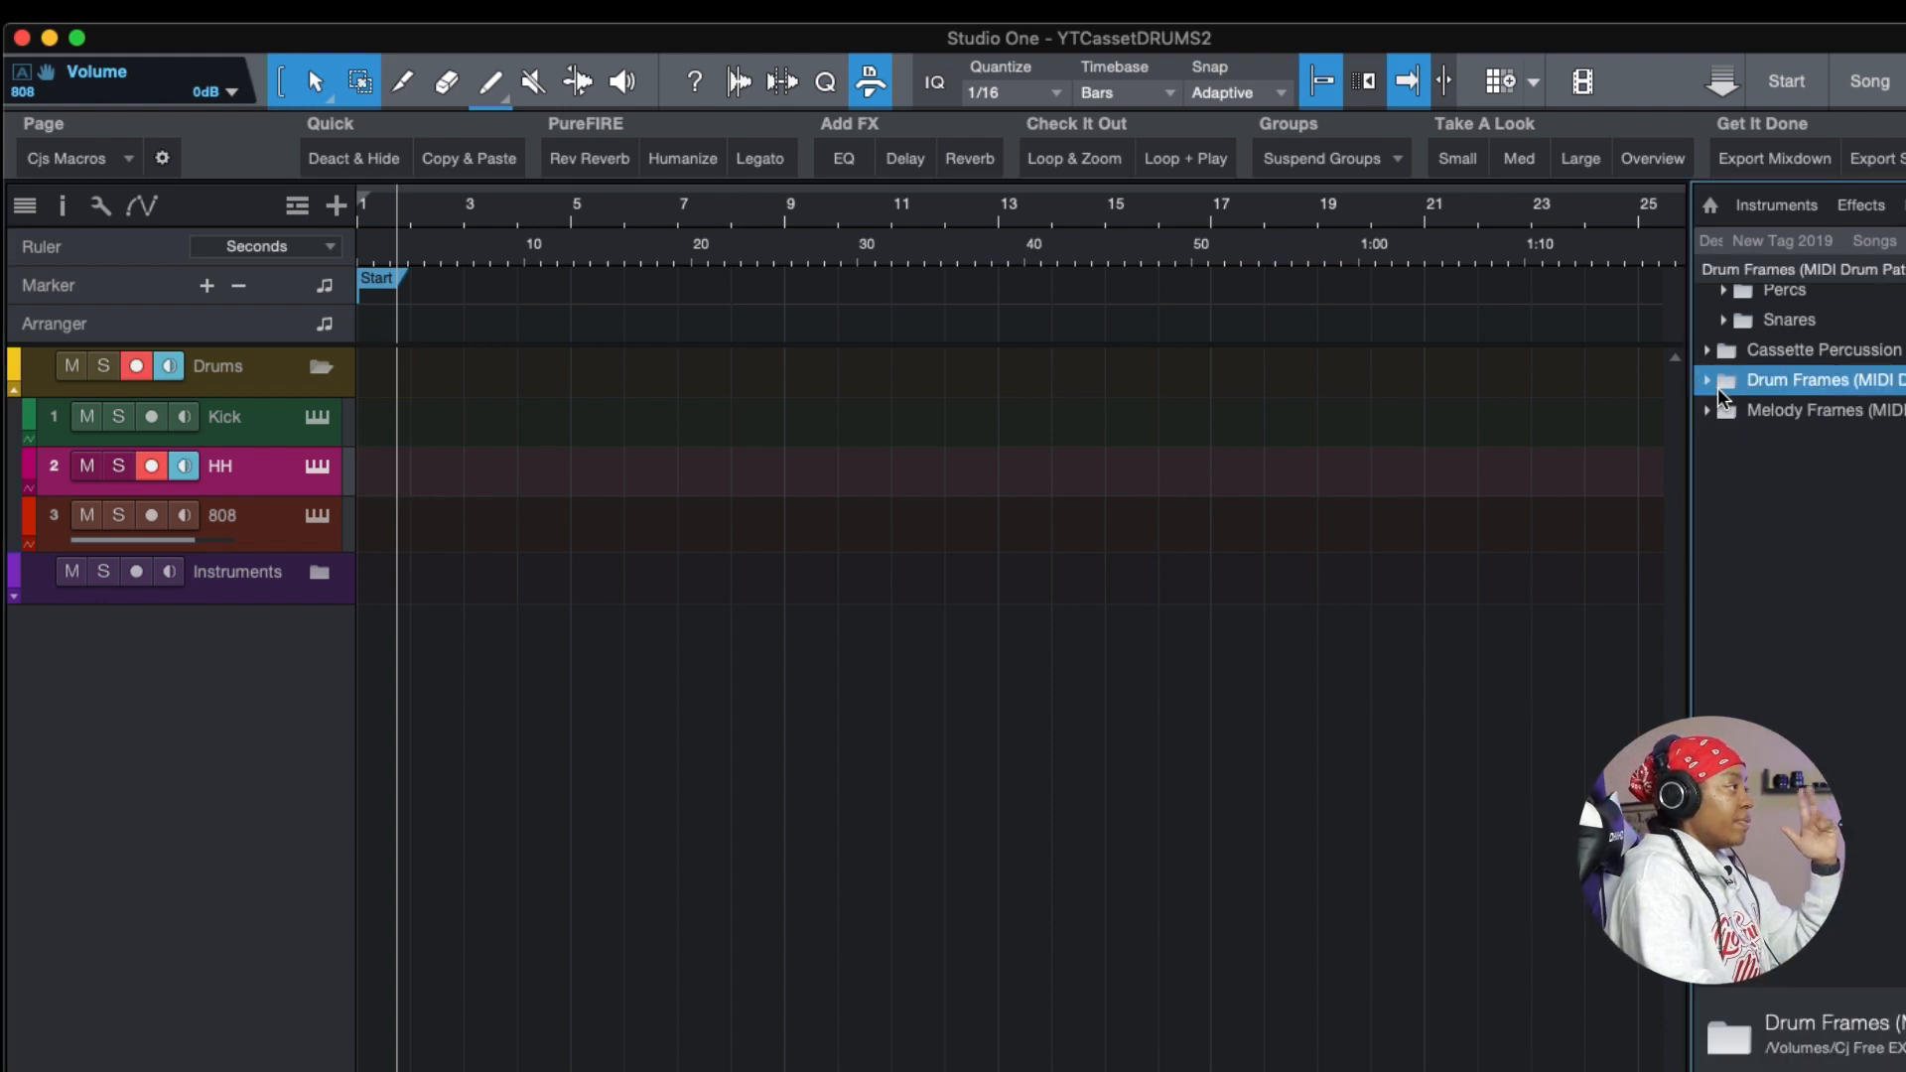
left_click(1717, 387)
left_click(1731, 413)
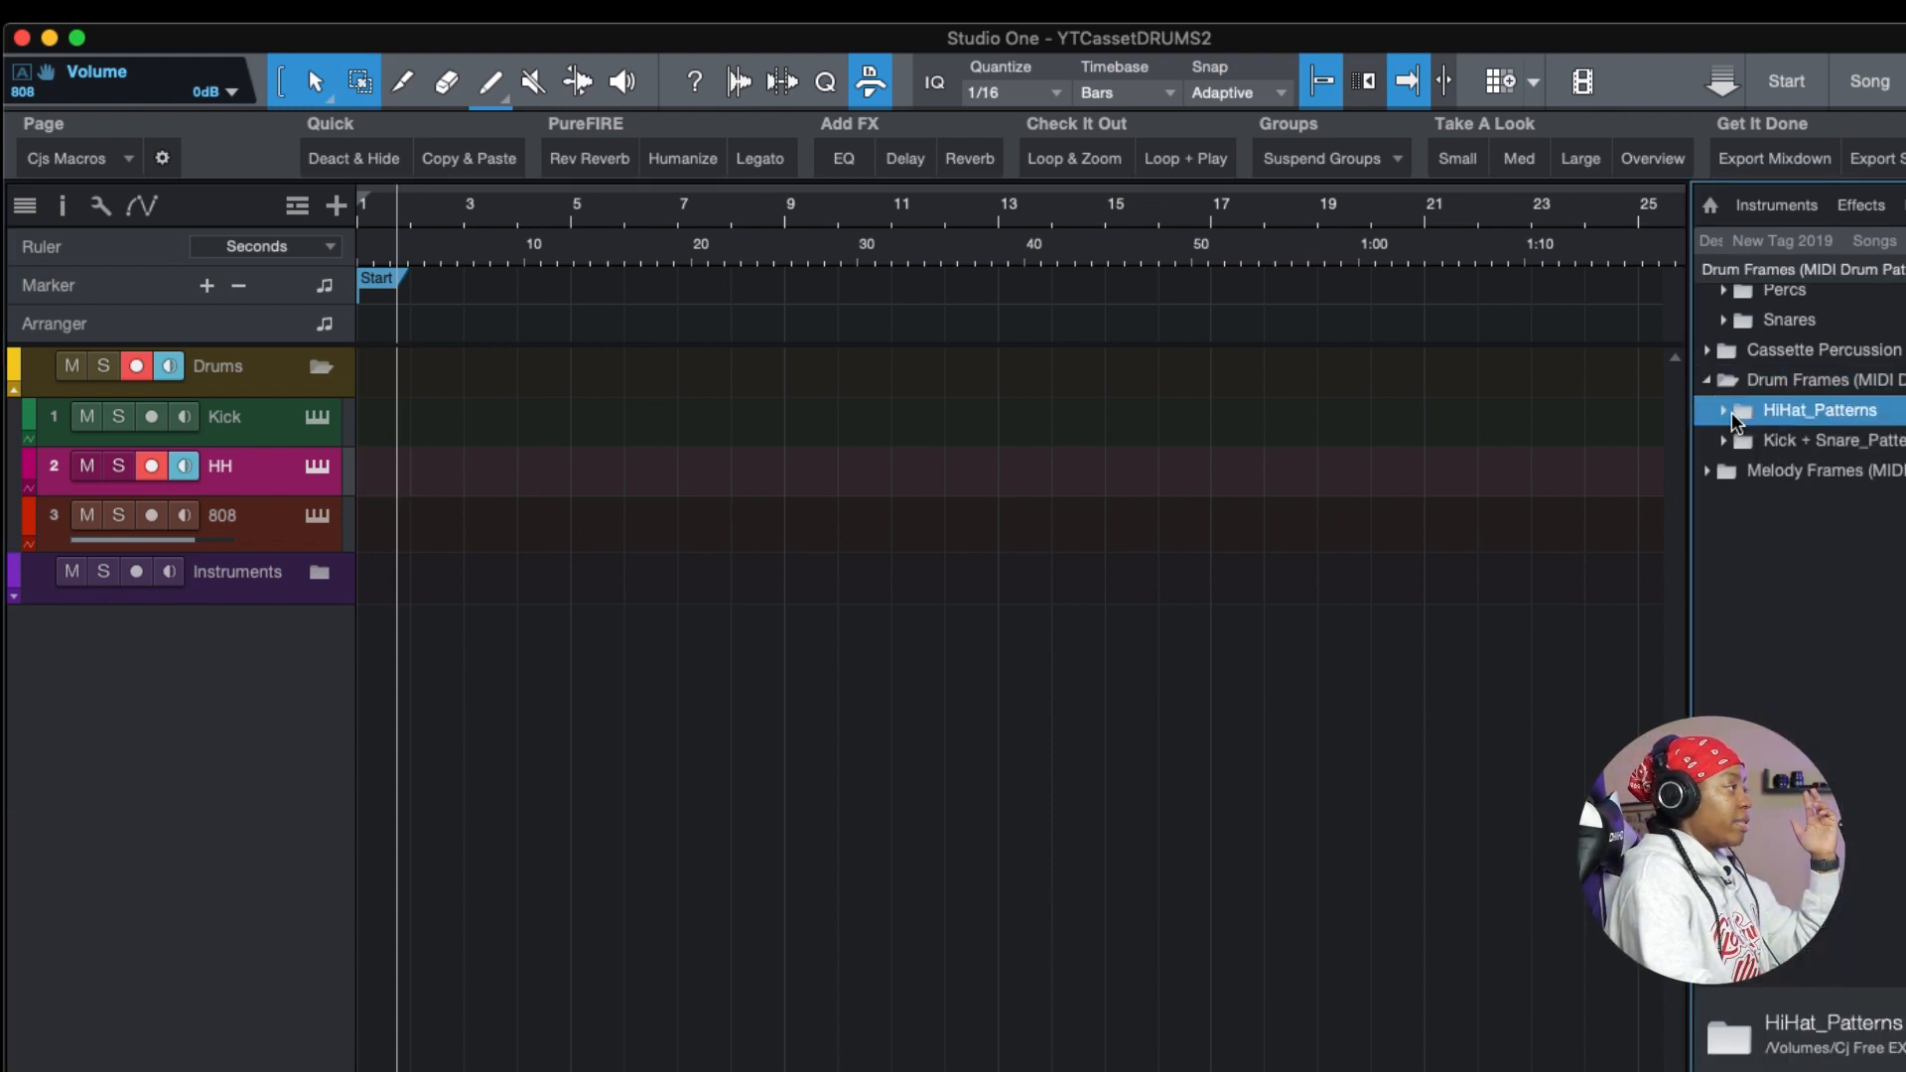
left_click(1721, 442)
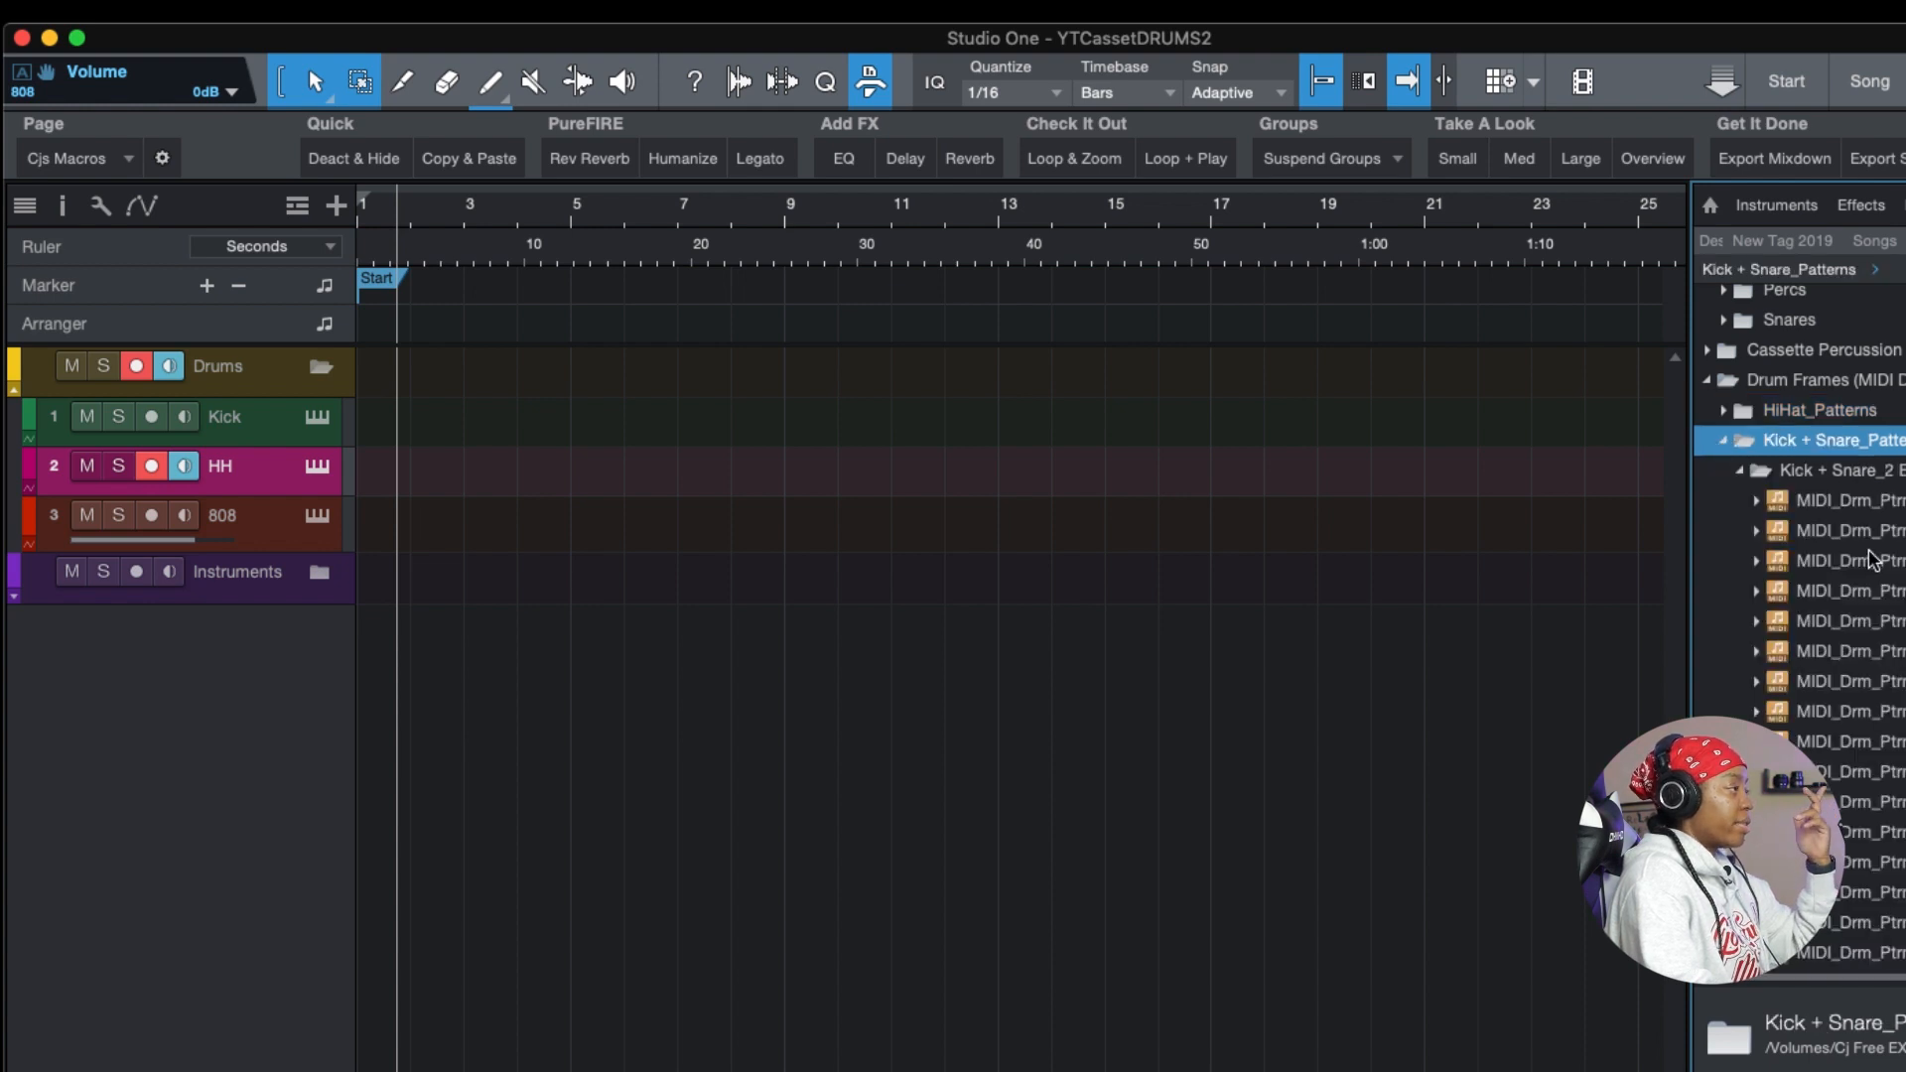
scroll(1867, 524, "right", 2)
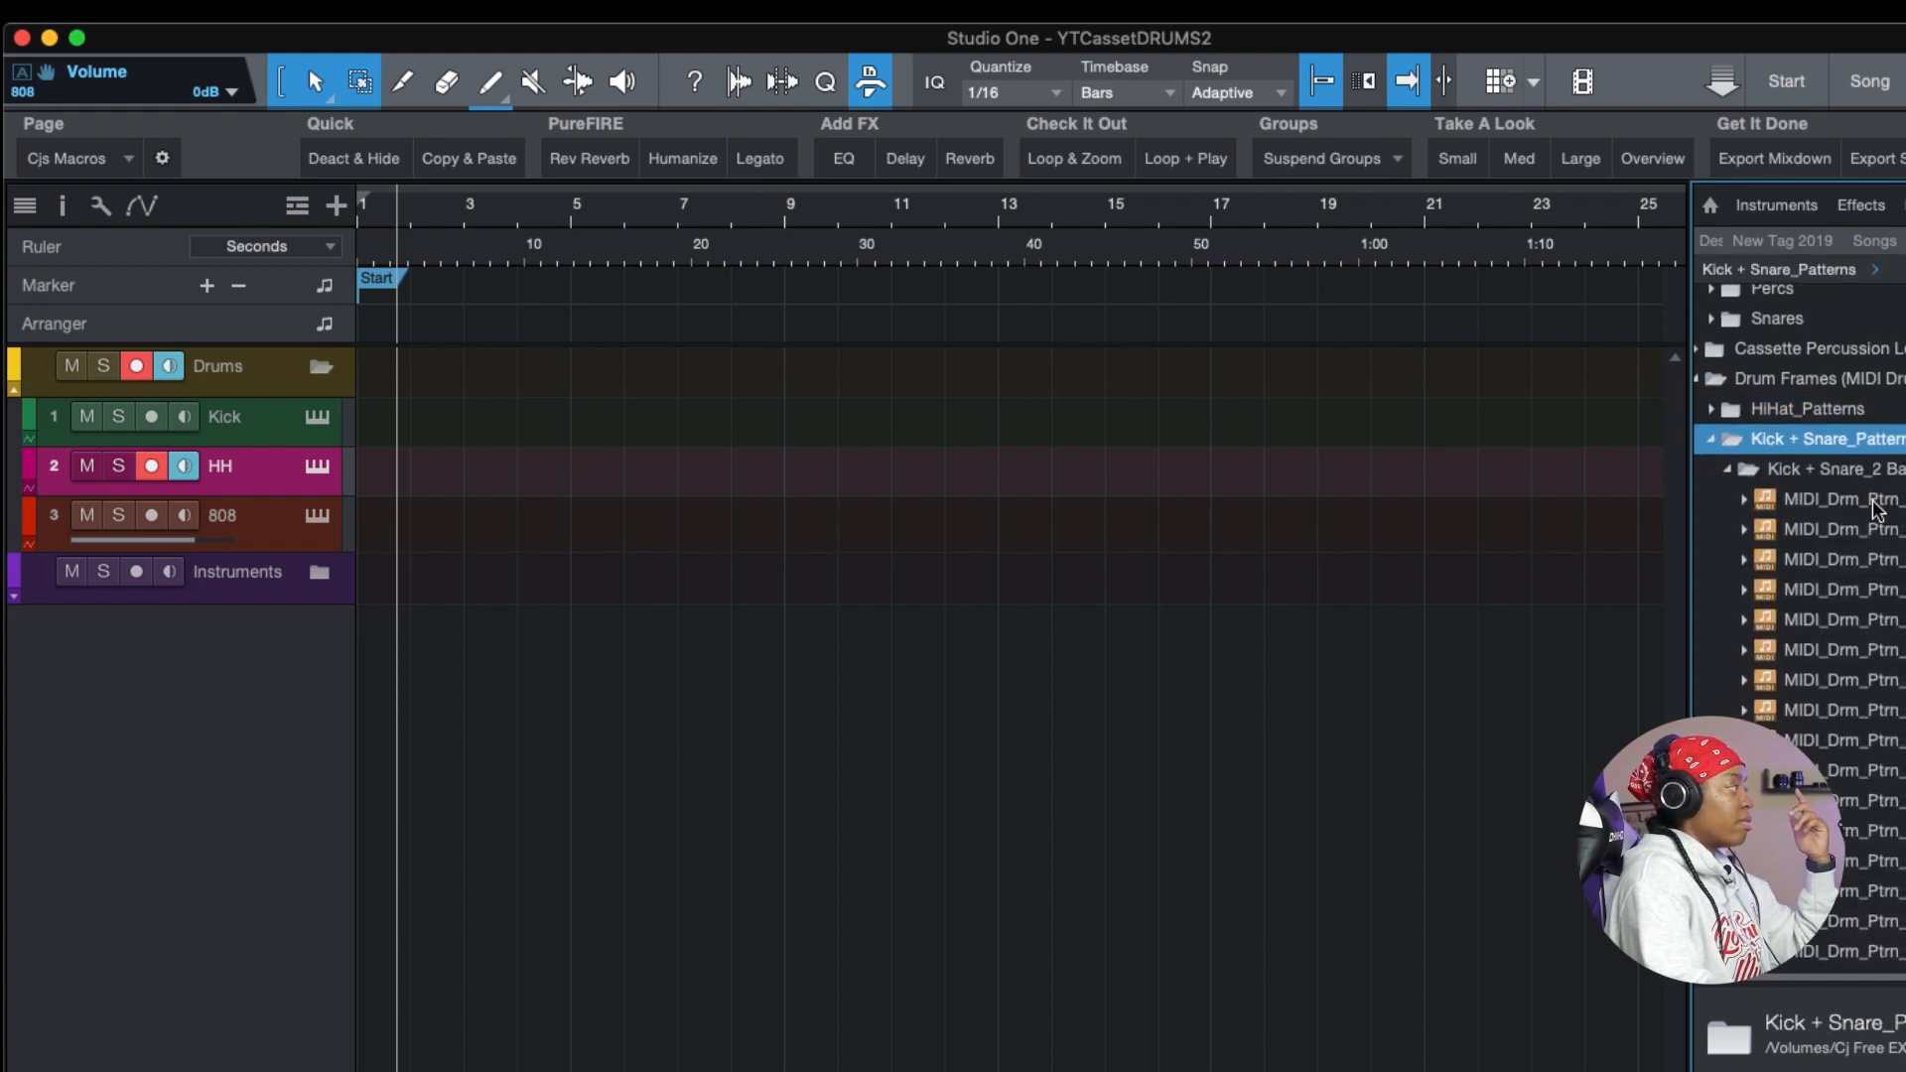
left_click_drag(1879, 511, 375, 473)
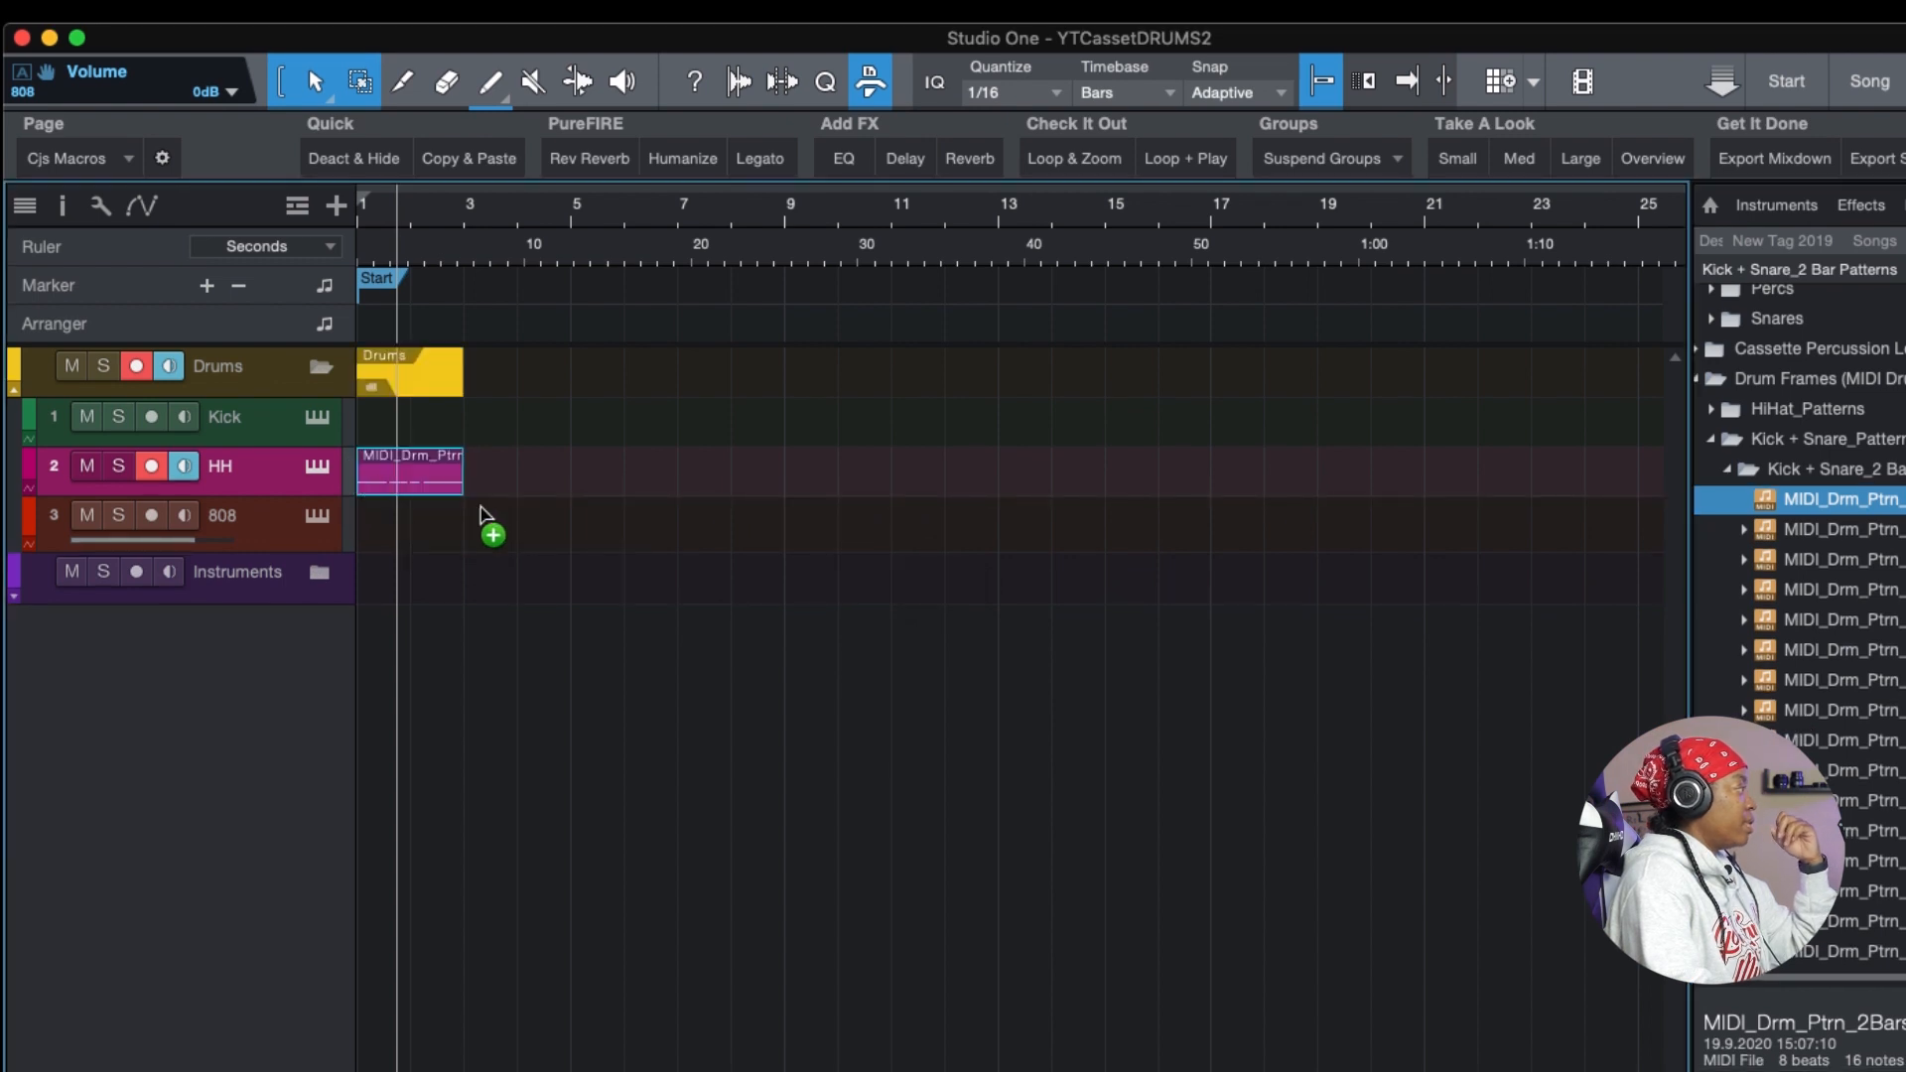
- Cut the four C#1 snare notes out of the new HH clip in the note editor and return to the arrangement
double_click(403, 483)
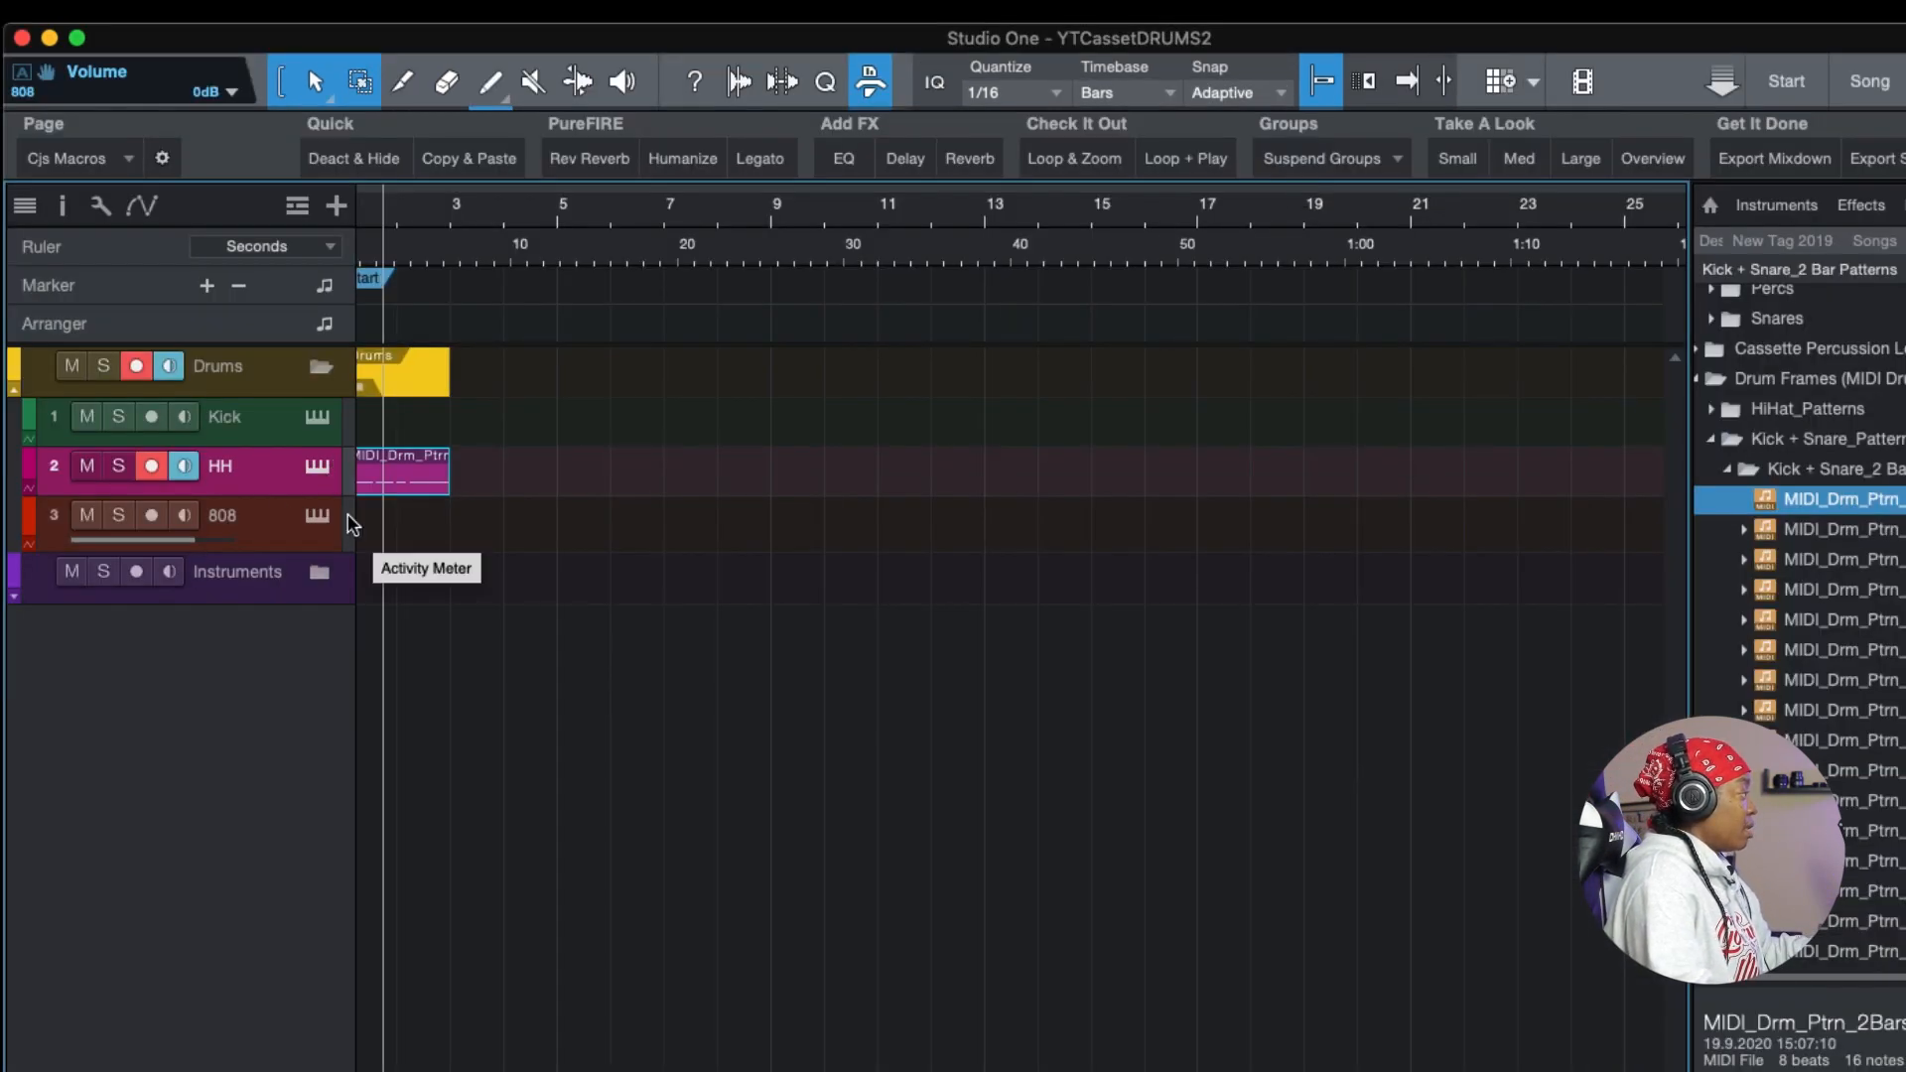
left_click_drag(403, 248, 536, 264)
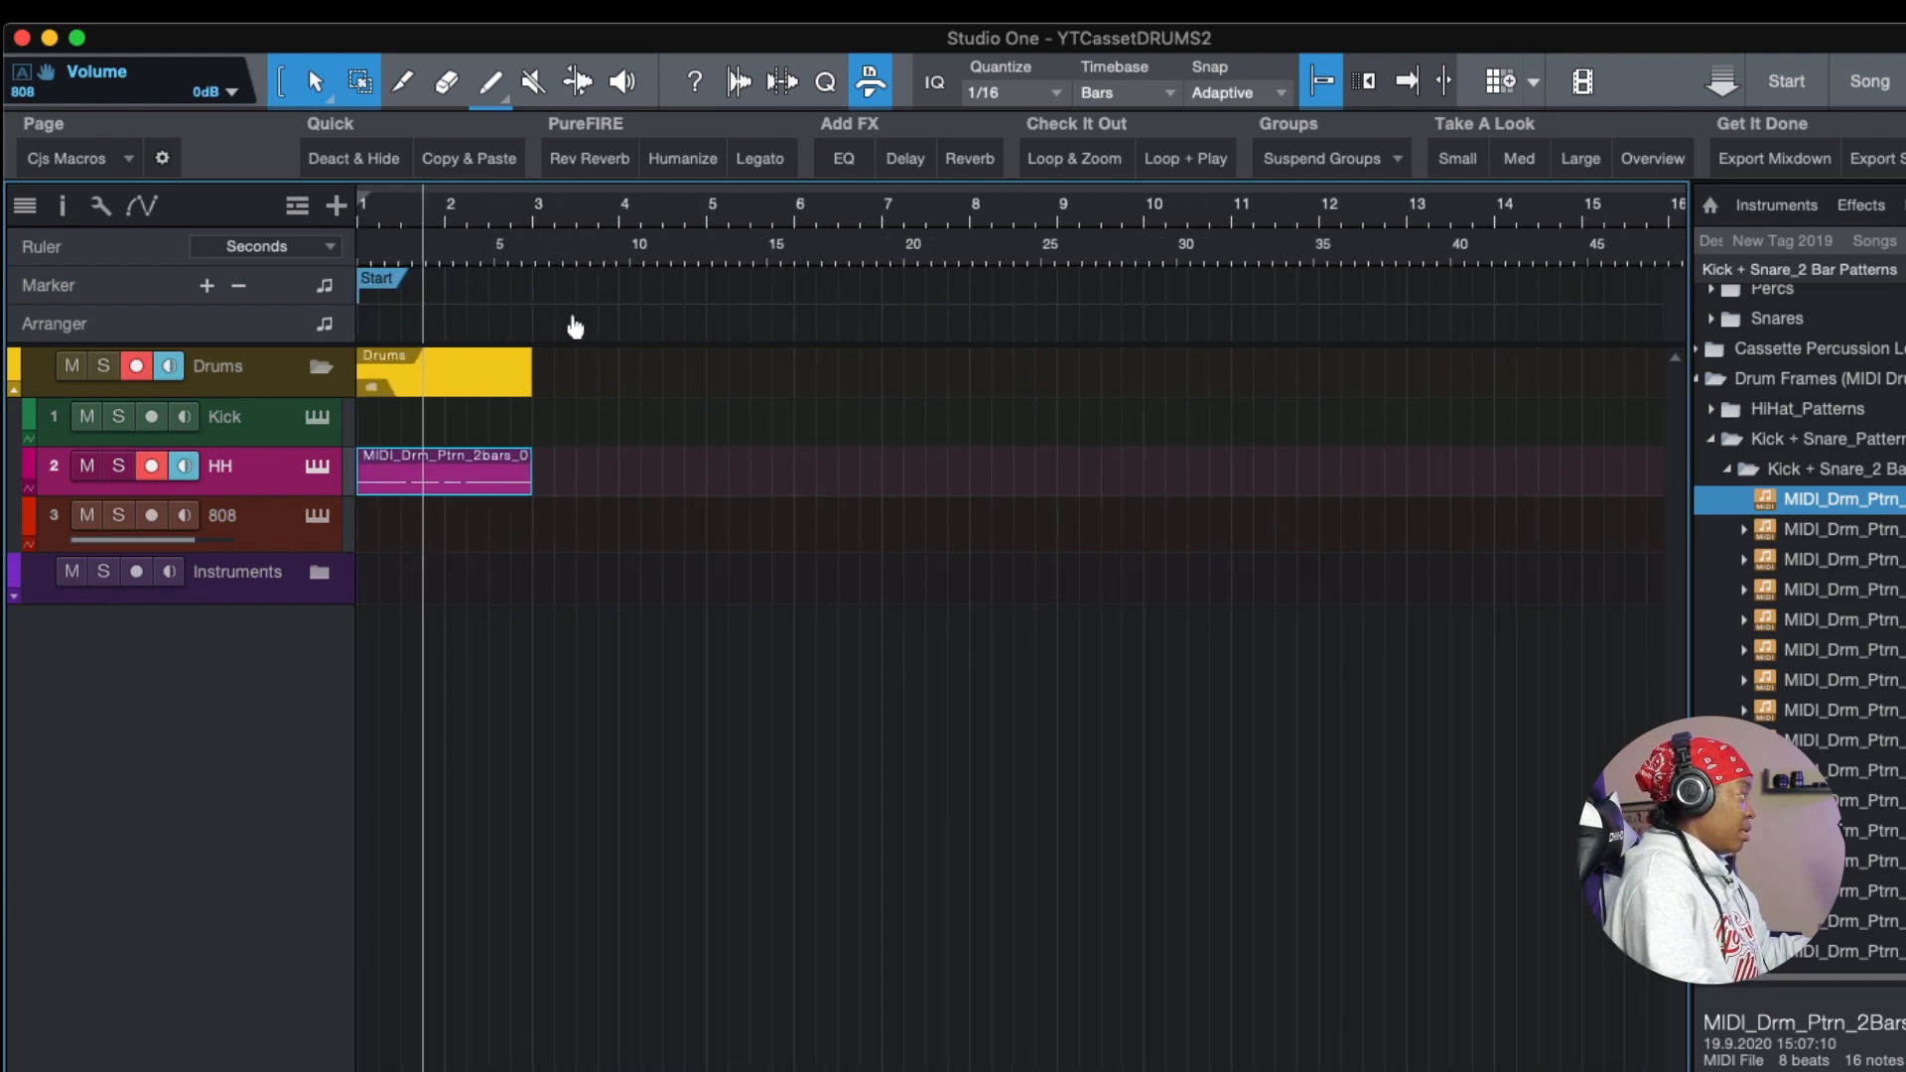
double_click(462, 468)
left_click(732, 150)
left_click_drag(733, 151, 821, 115)
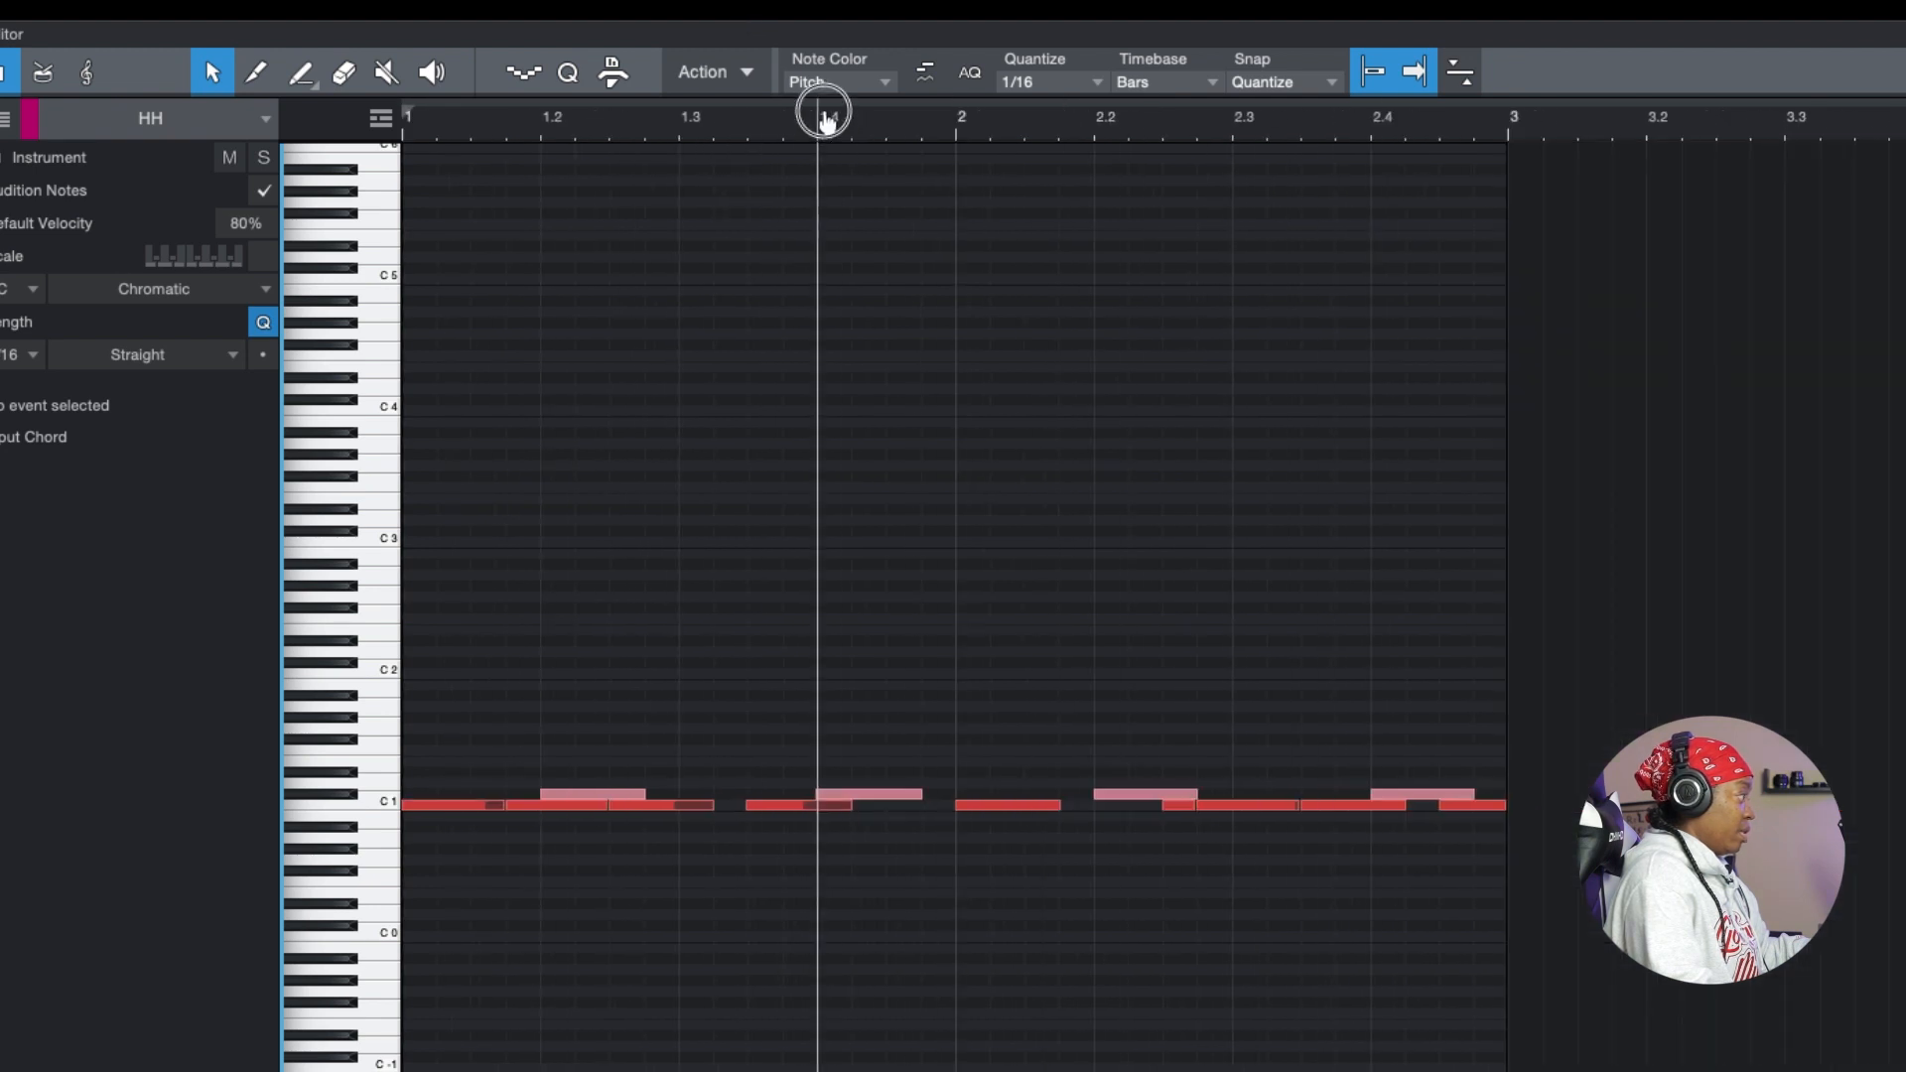
left_click_drag(1618, 758, 556, 791)
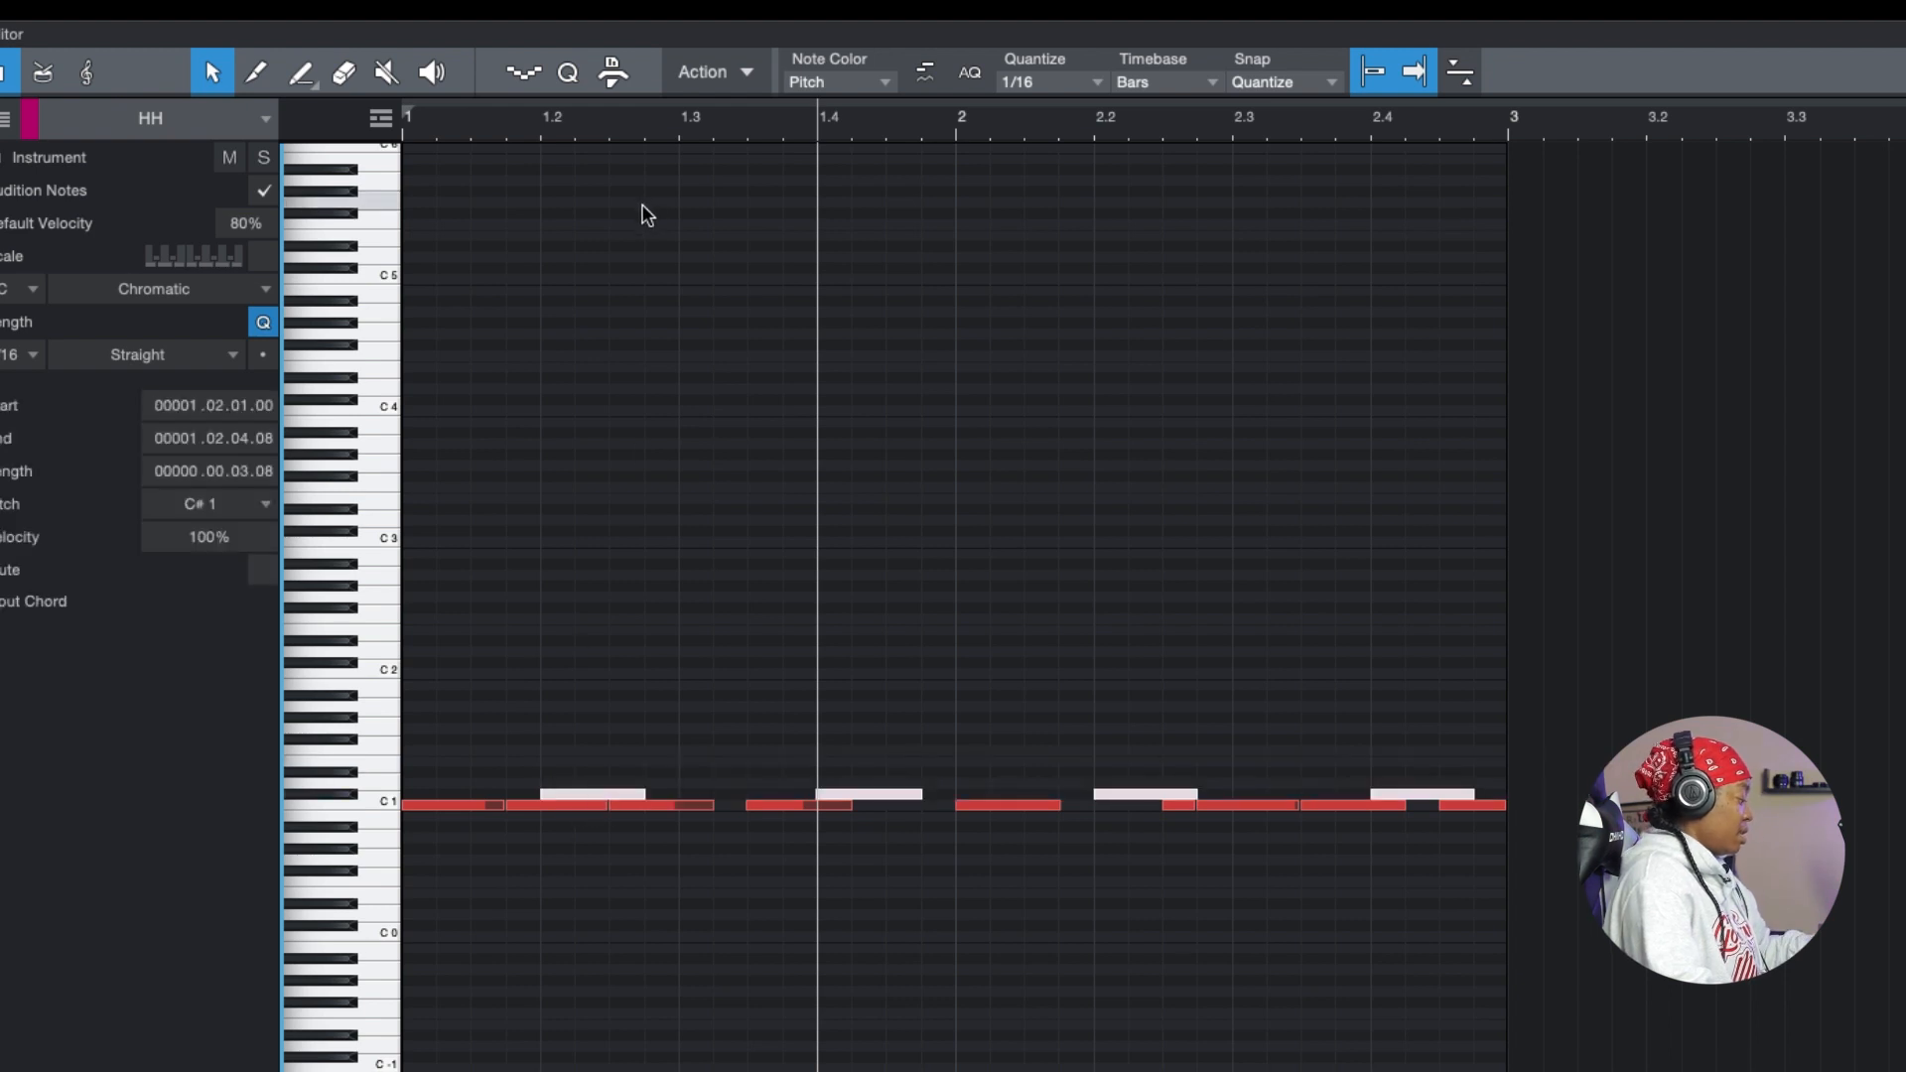
key("Delete")
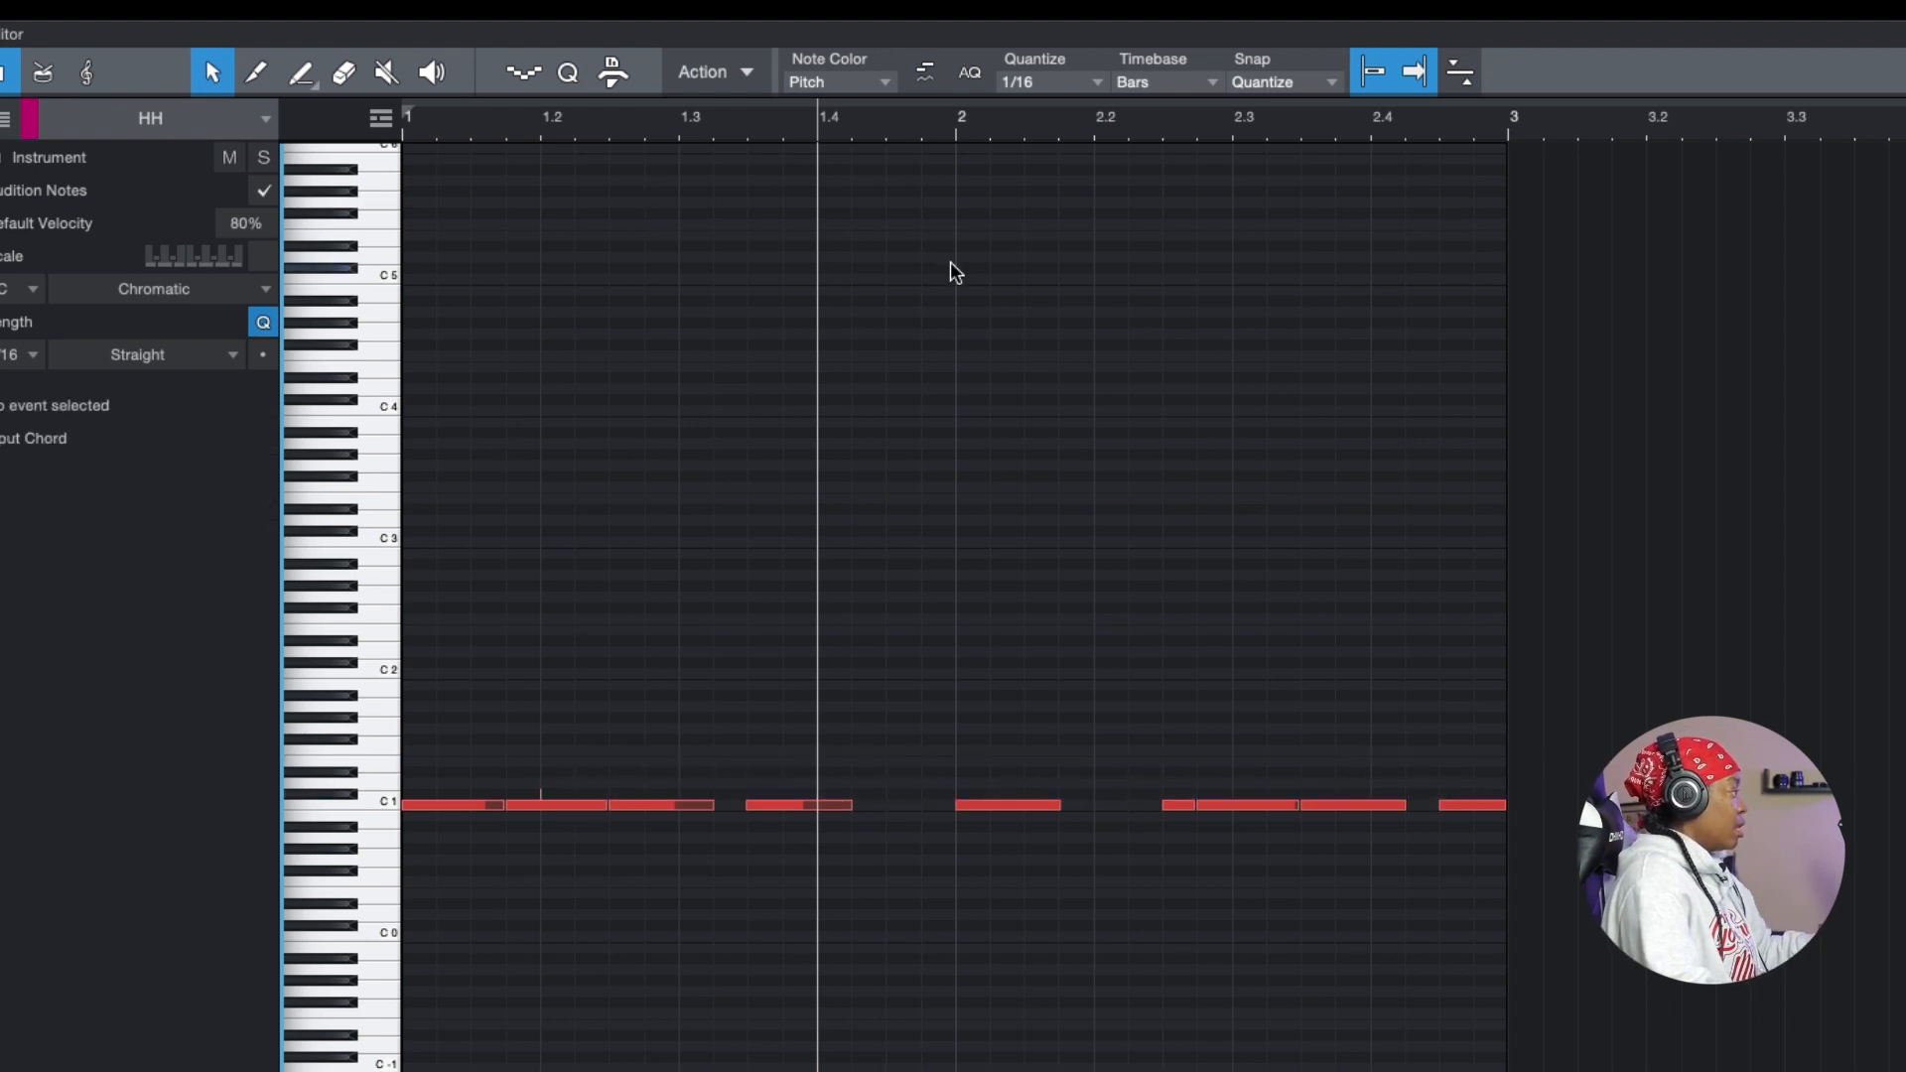
key("F2")
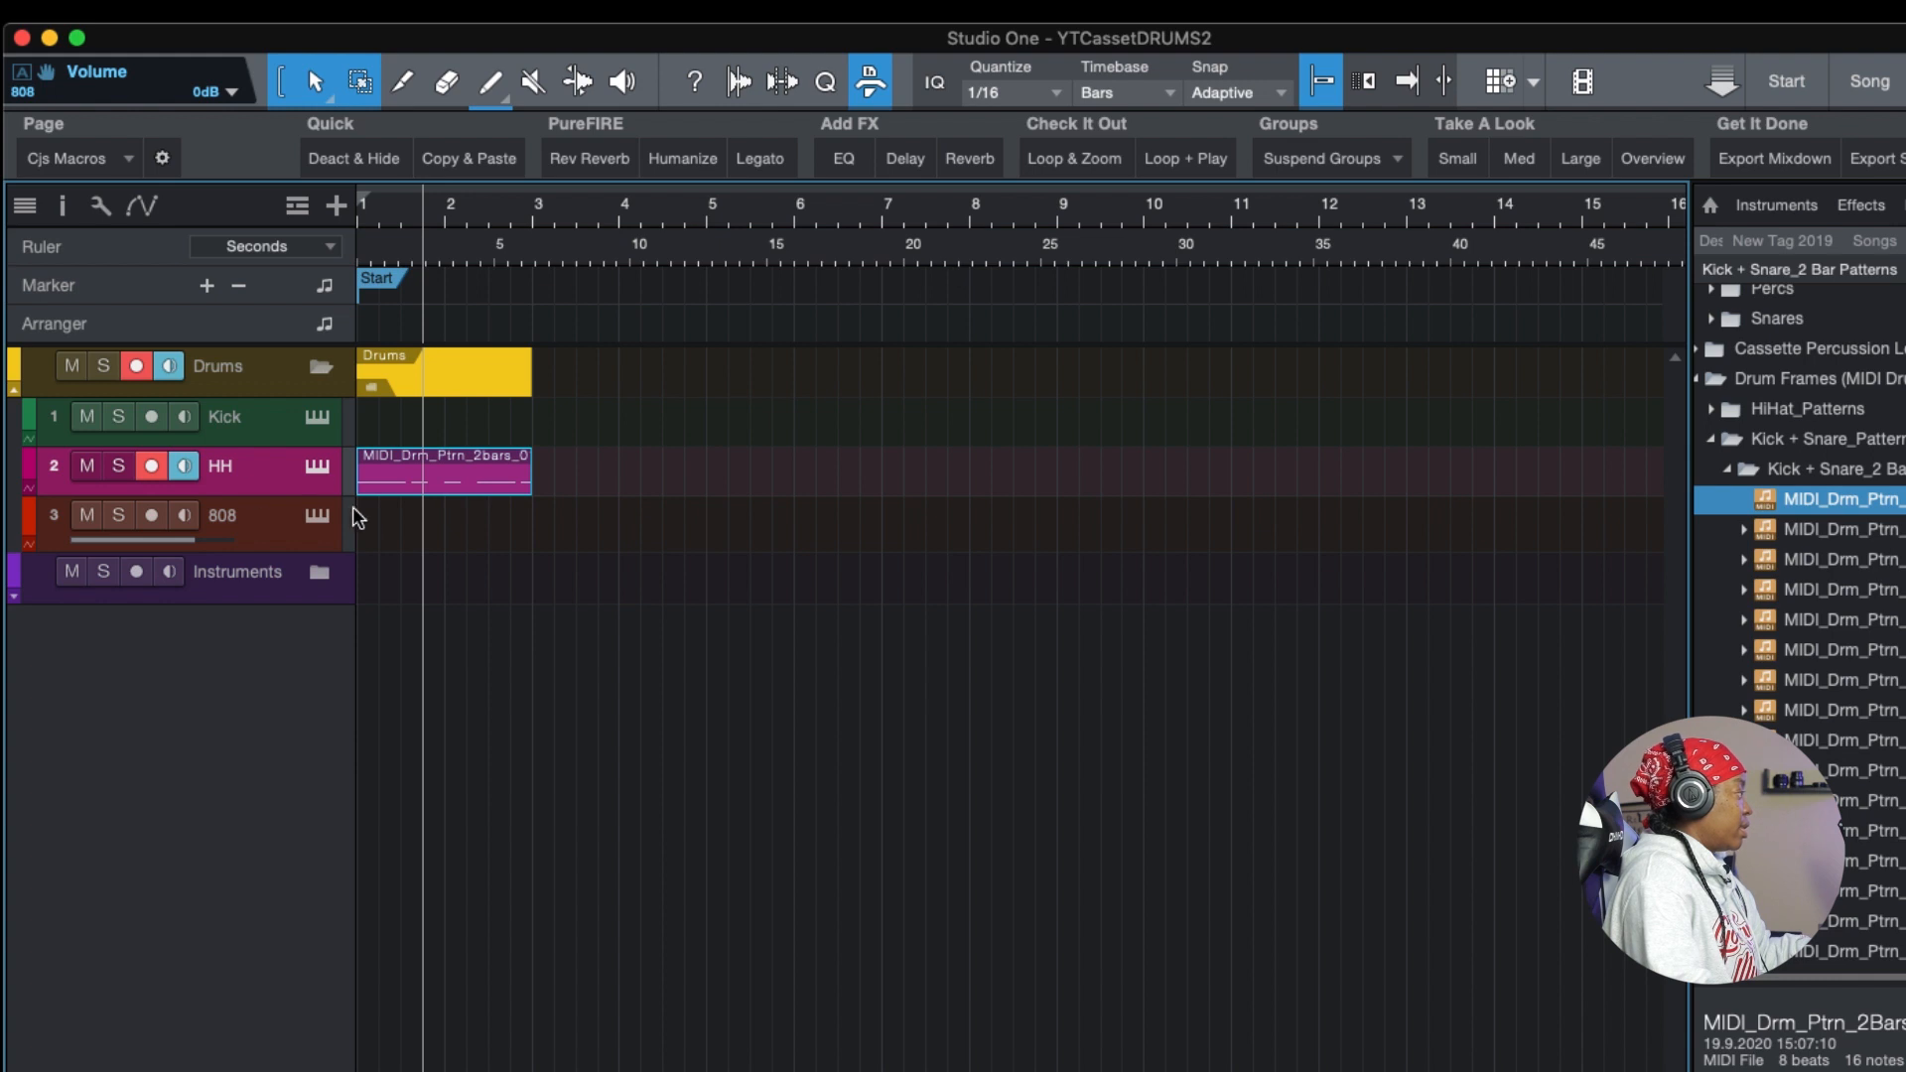
- Paste the cut snare notes onto the 808 track at bar 1, keep that track below HH, and check the clip's notes
left_click(369, 534)
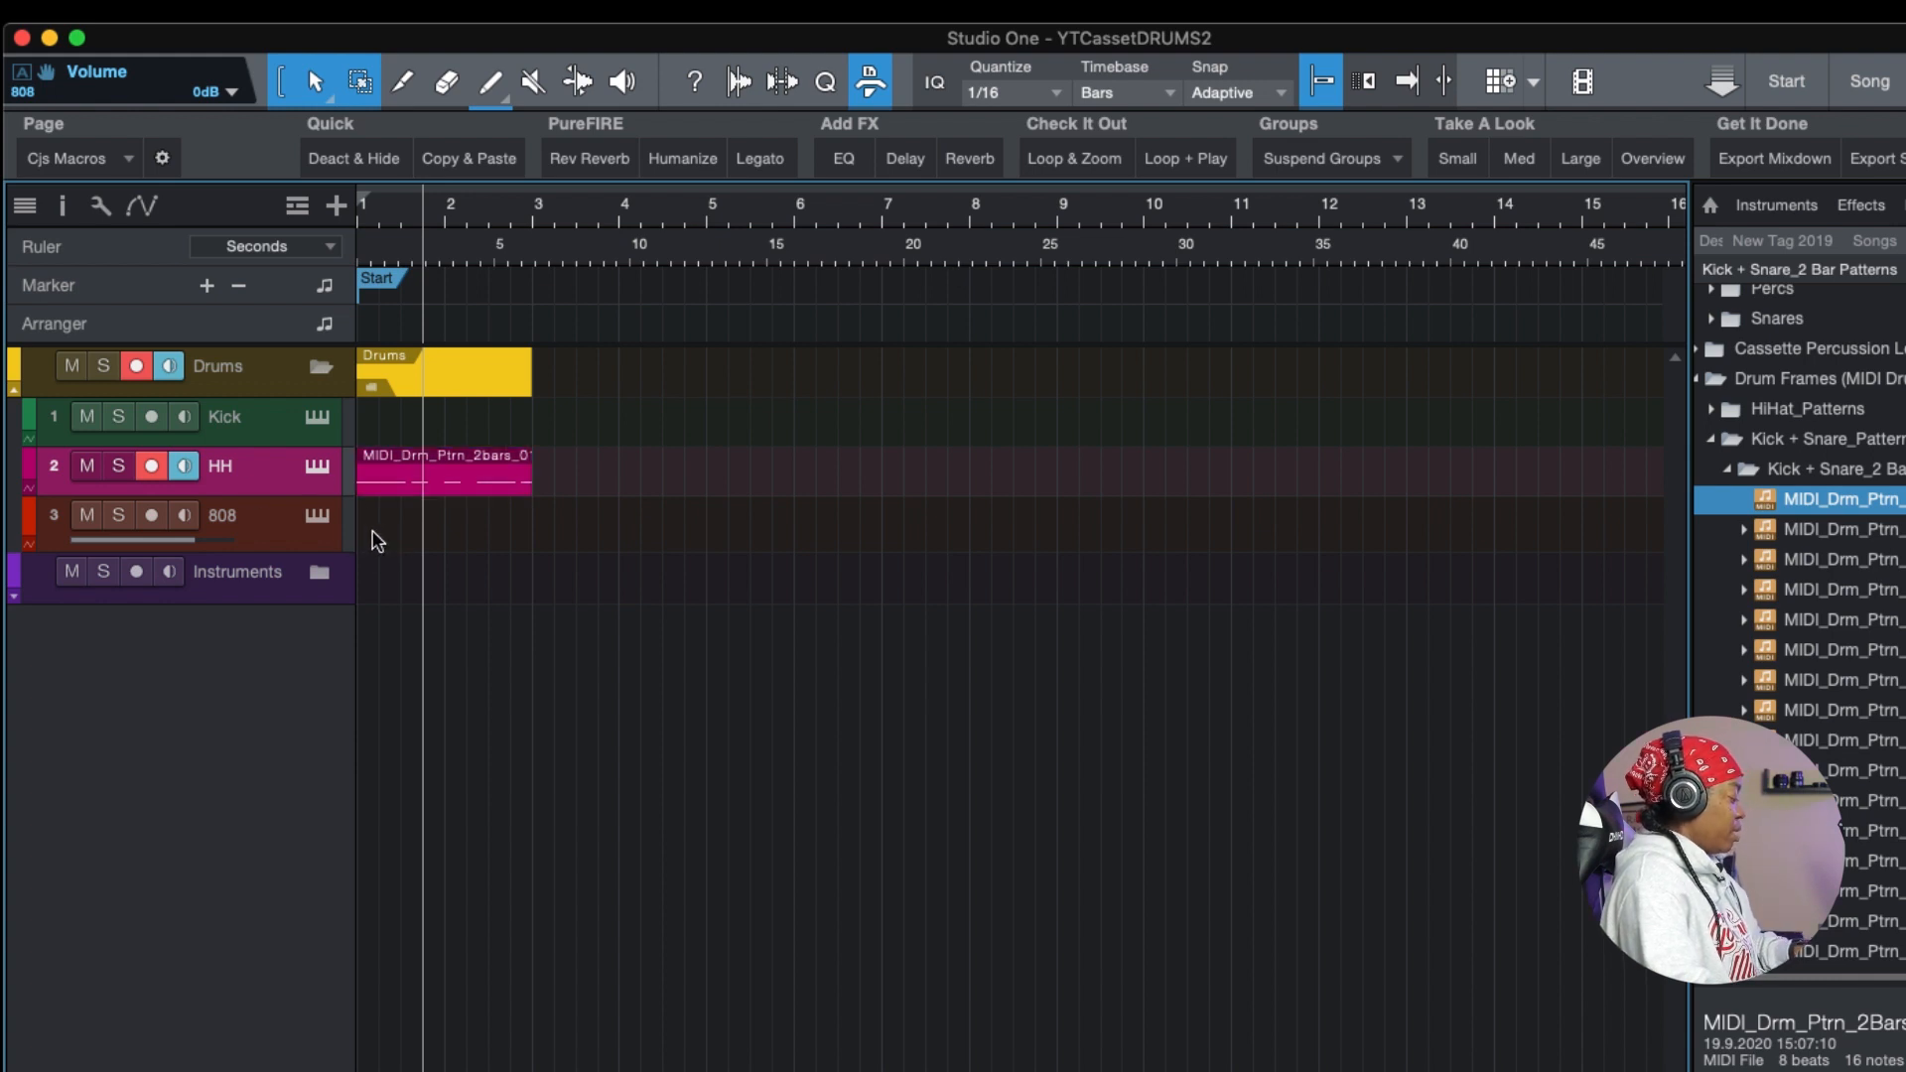
key("ctrl+v")
left_click_drag(512, 455, 431, 537)
left_click_drag(287, 516, 293, 478)
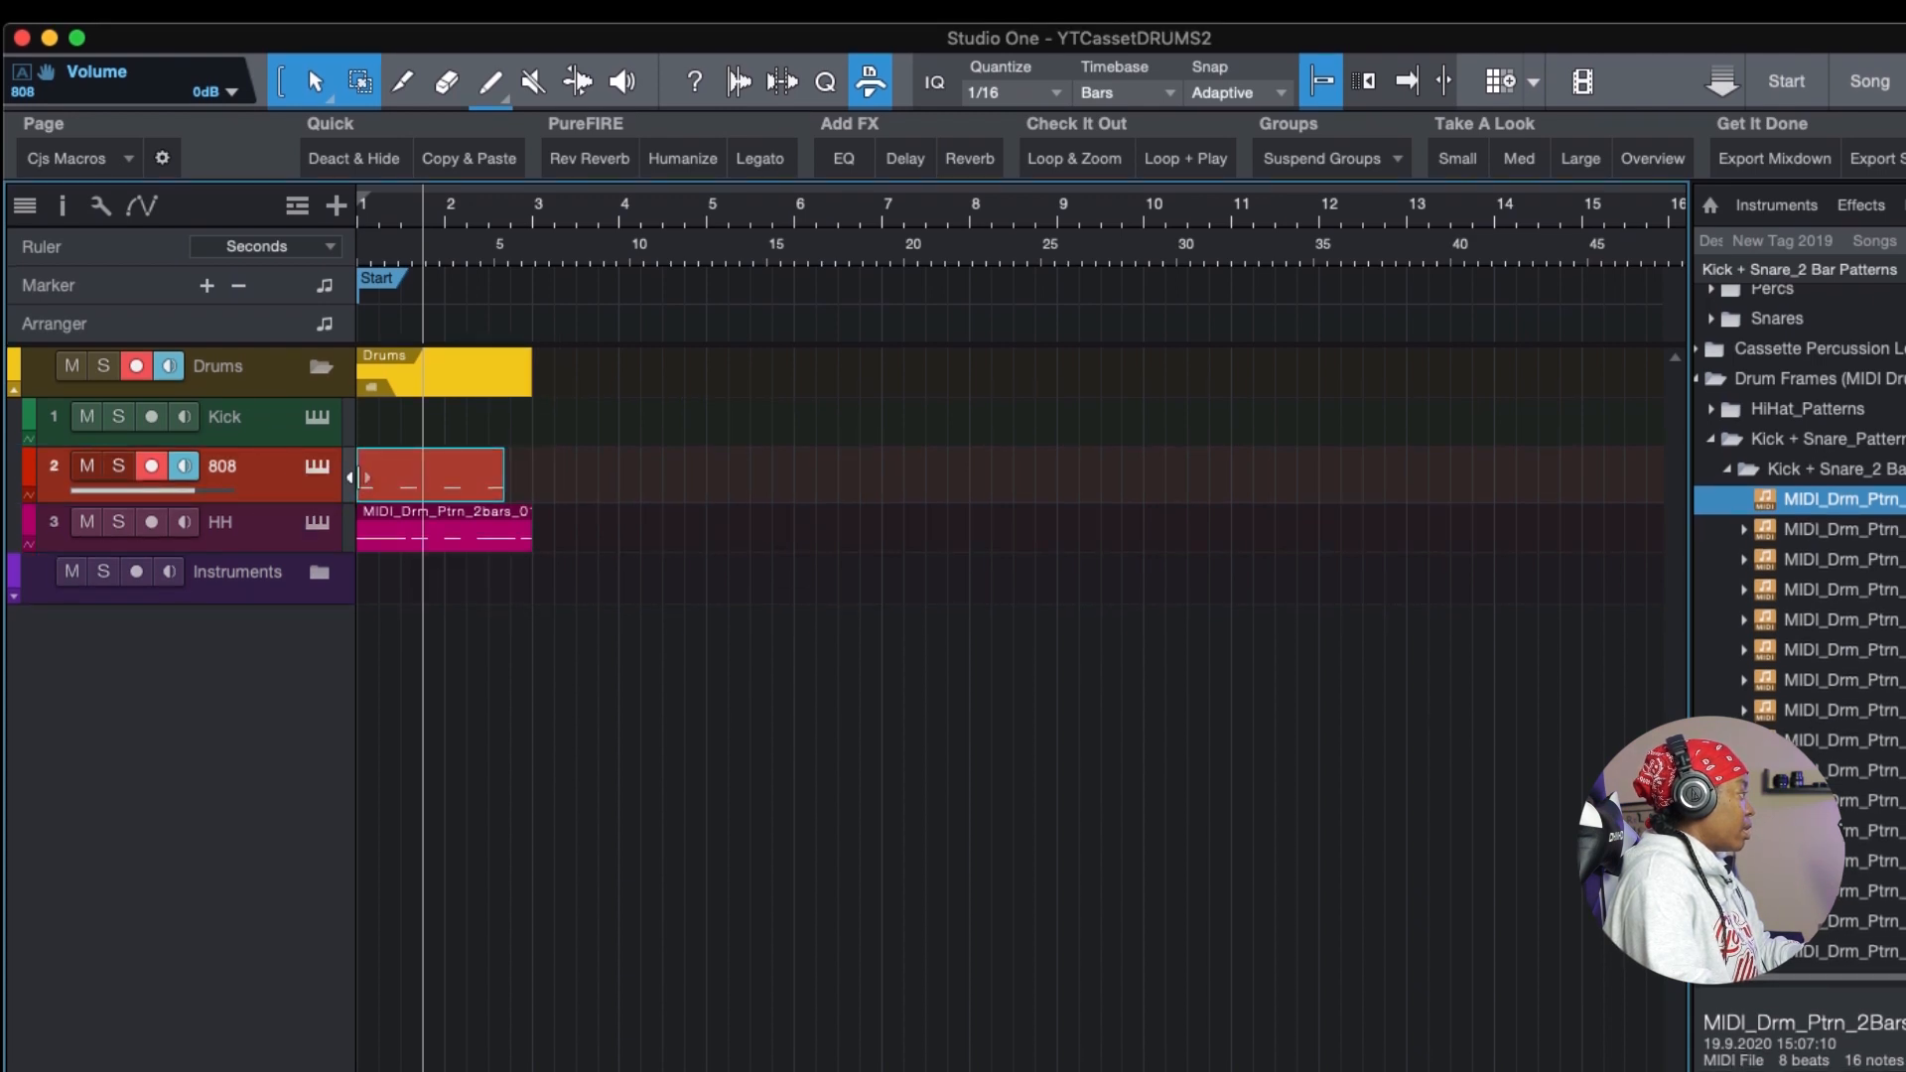
left_click_drag(270, 524, 280, 470)
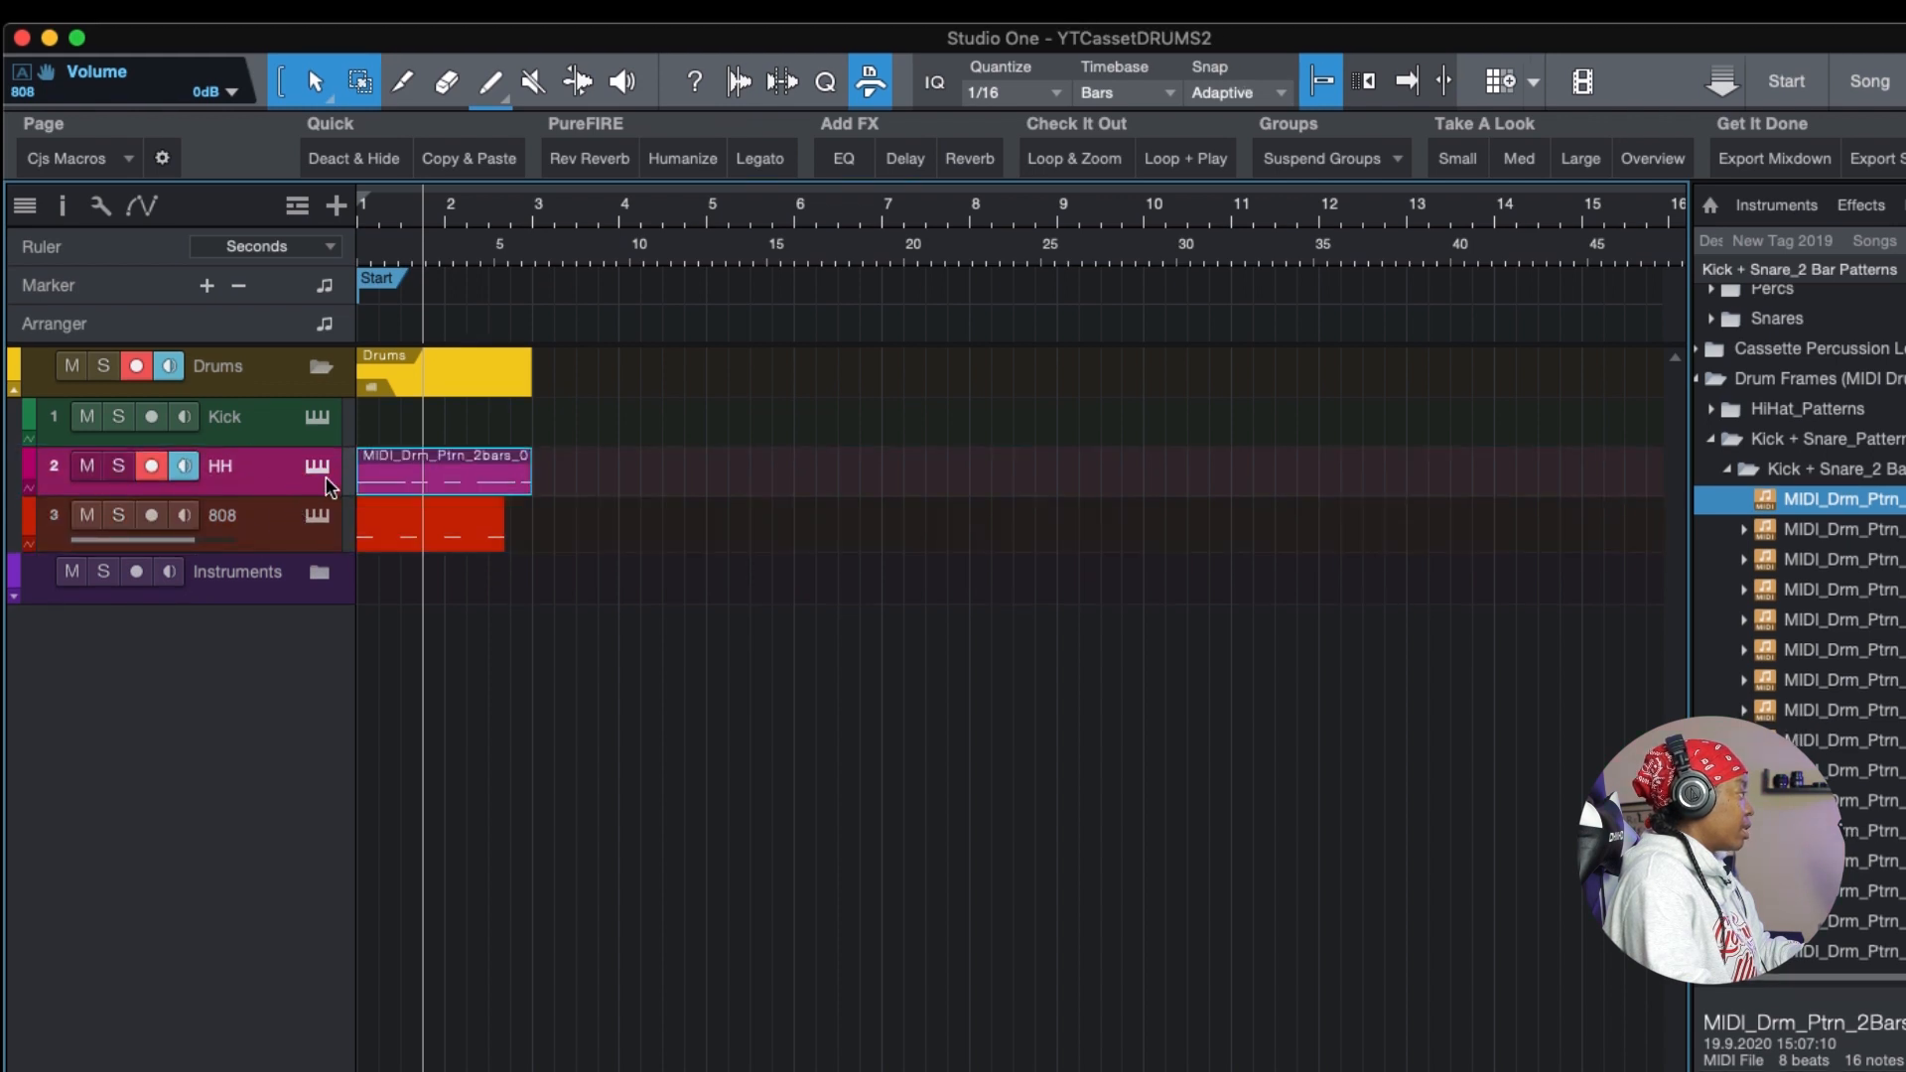
double_click(445, 549)
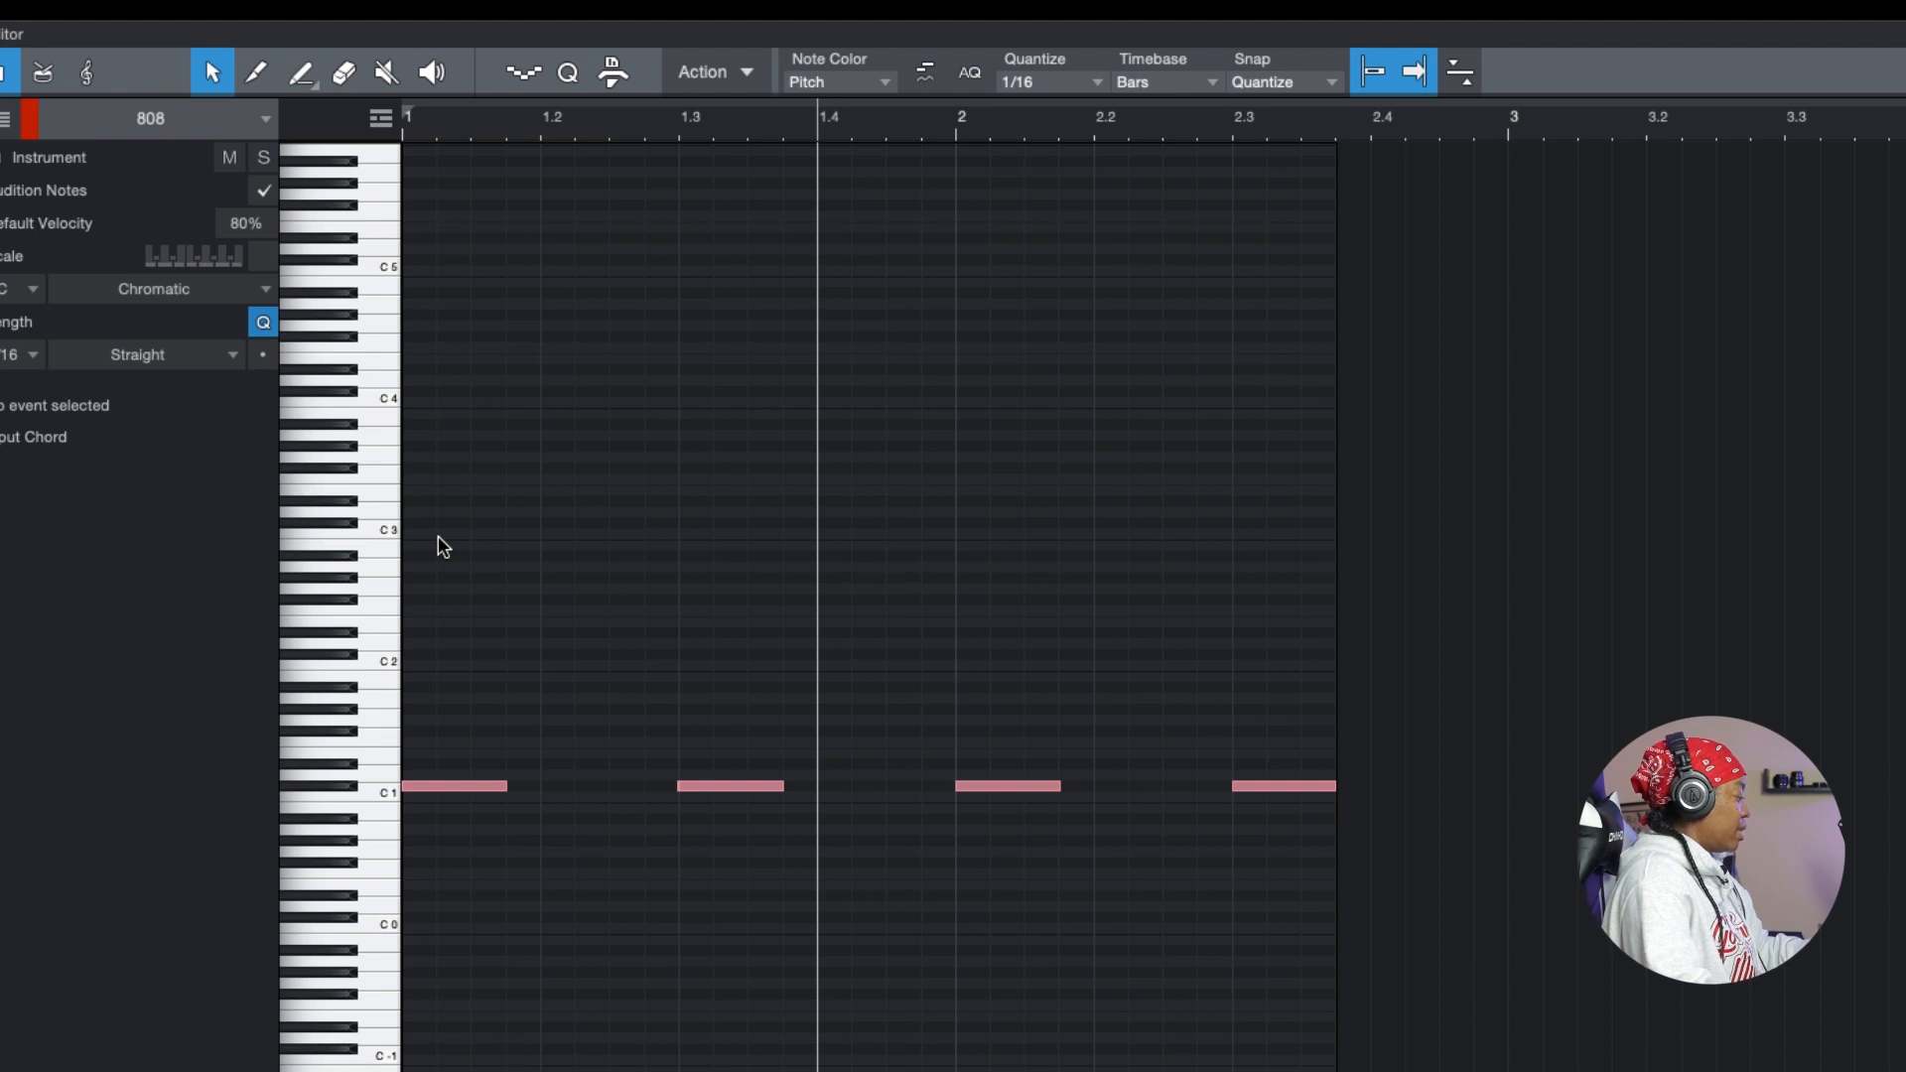
key("F2")
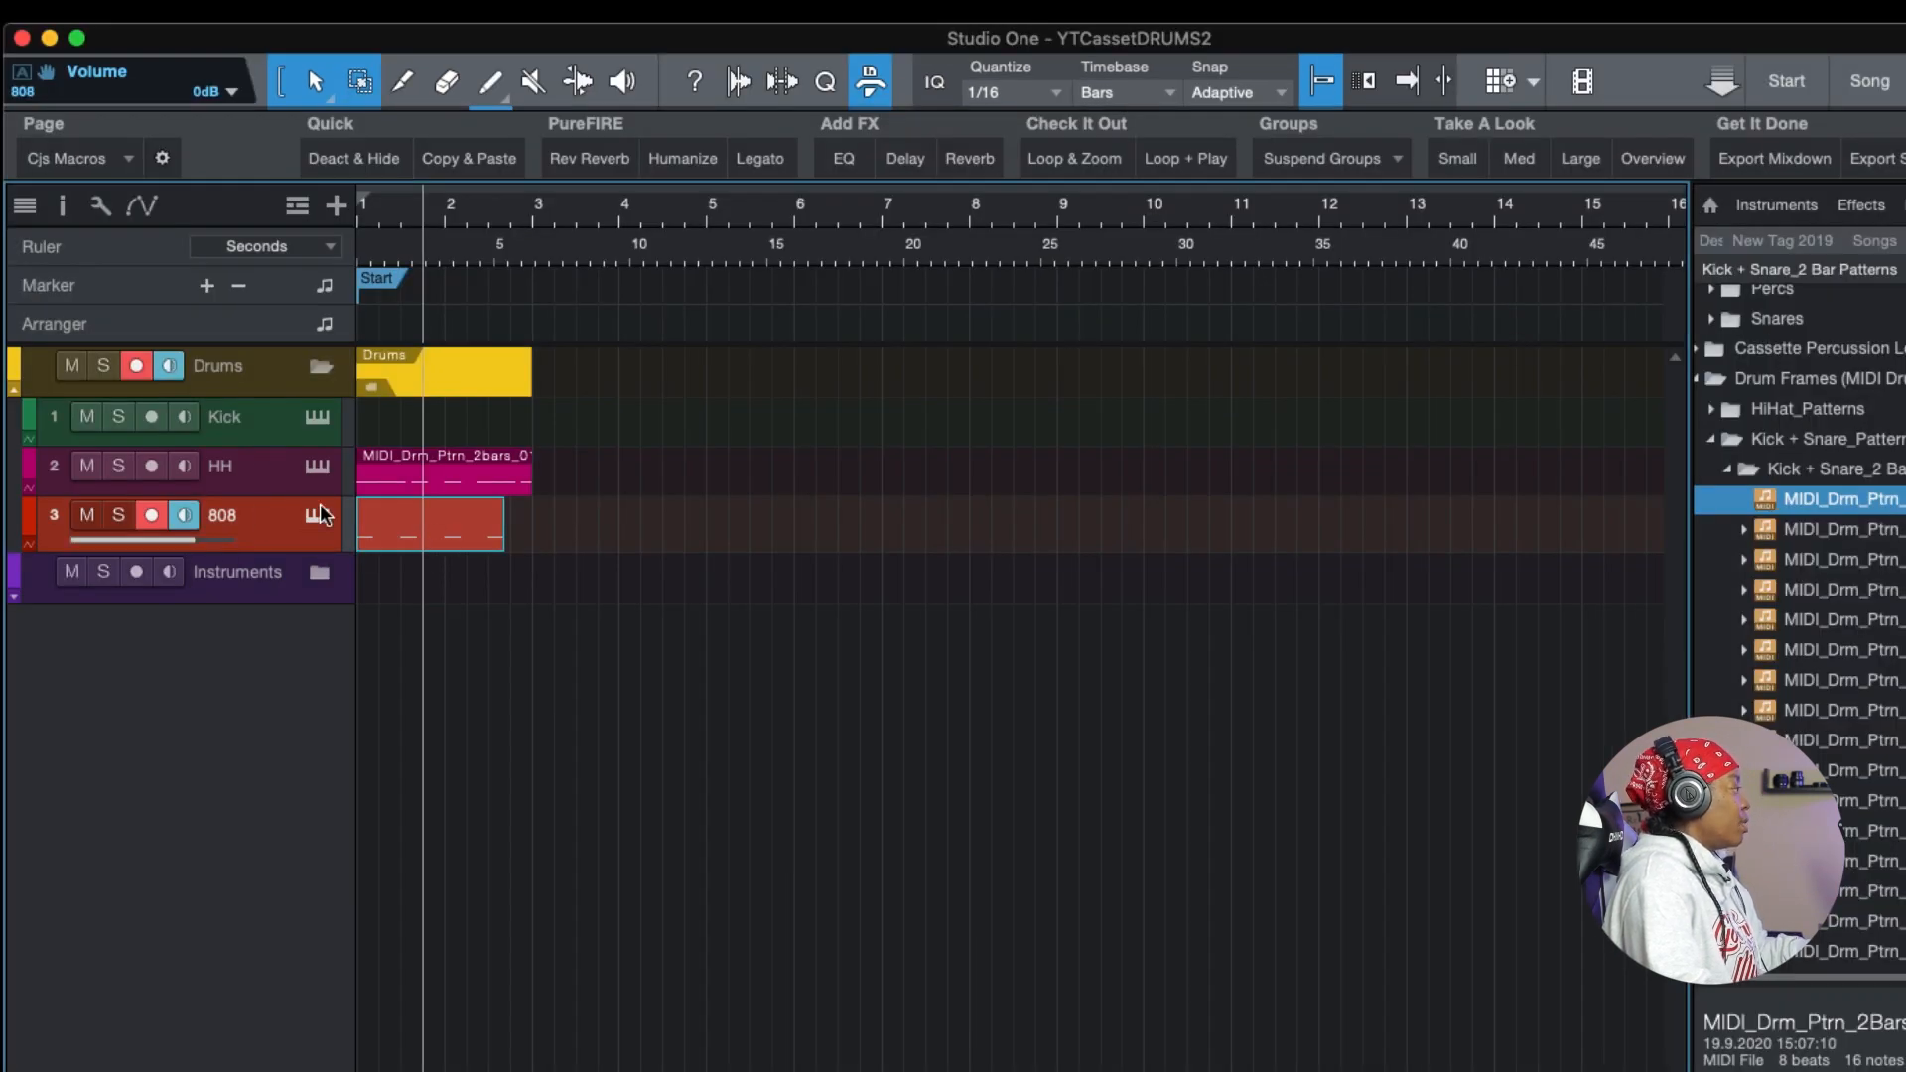
- Add Kick_Battered from the Kicks folder to the HH track's SampleOne XT, remove the HH Closed__Chi sample and close the instrument window
left_click(326, 473)
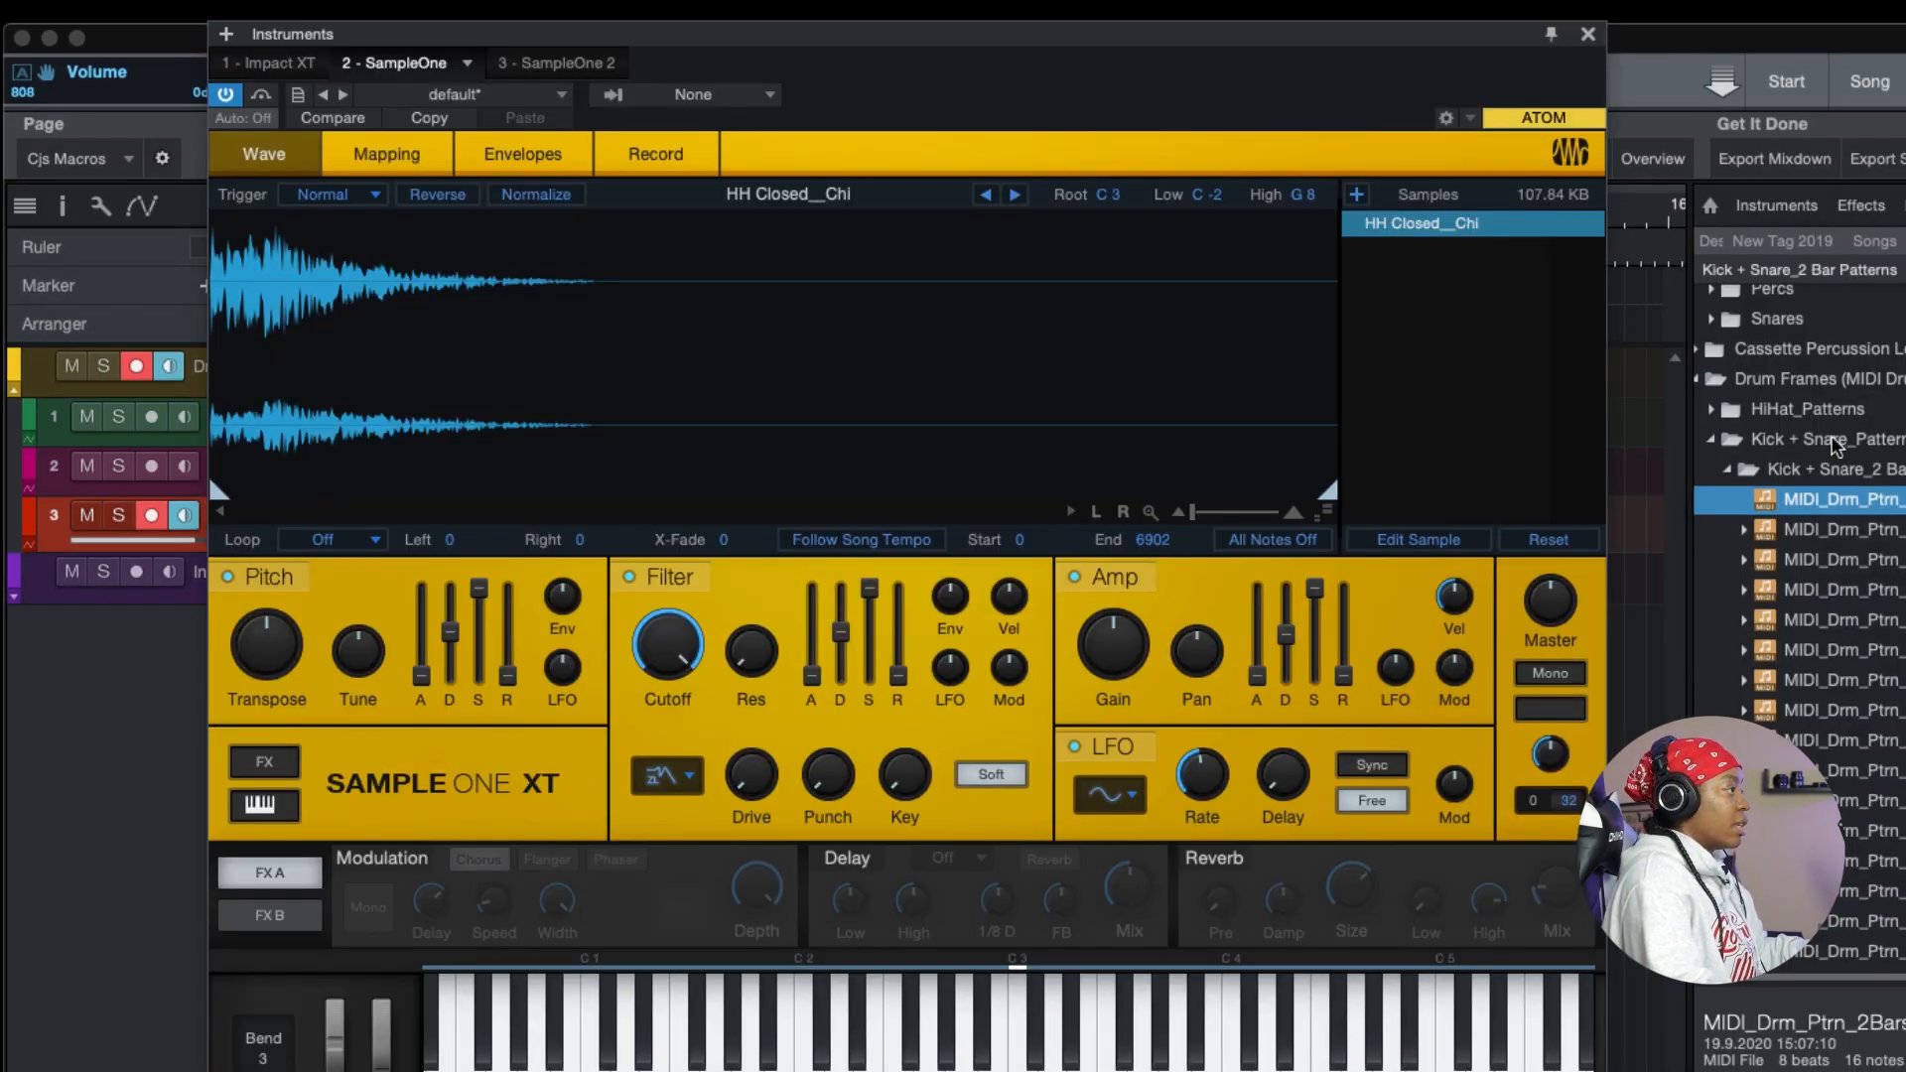
left_click(1697, 385)
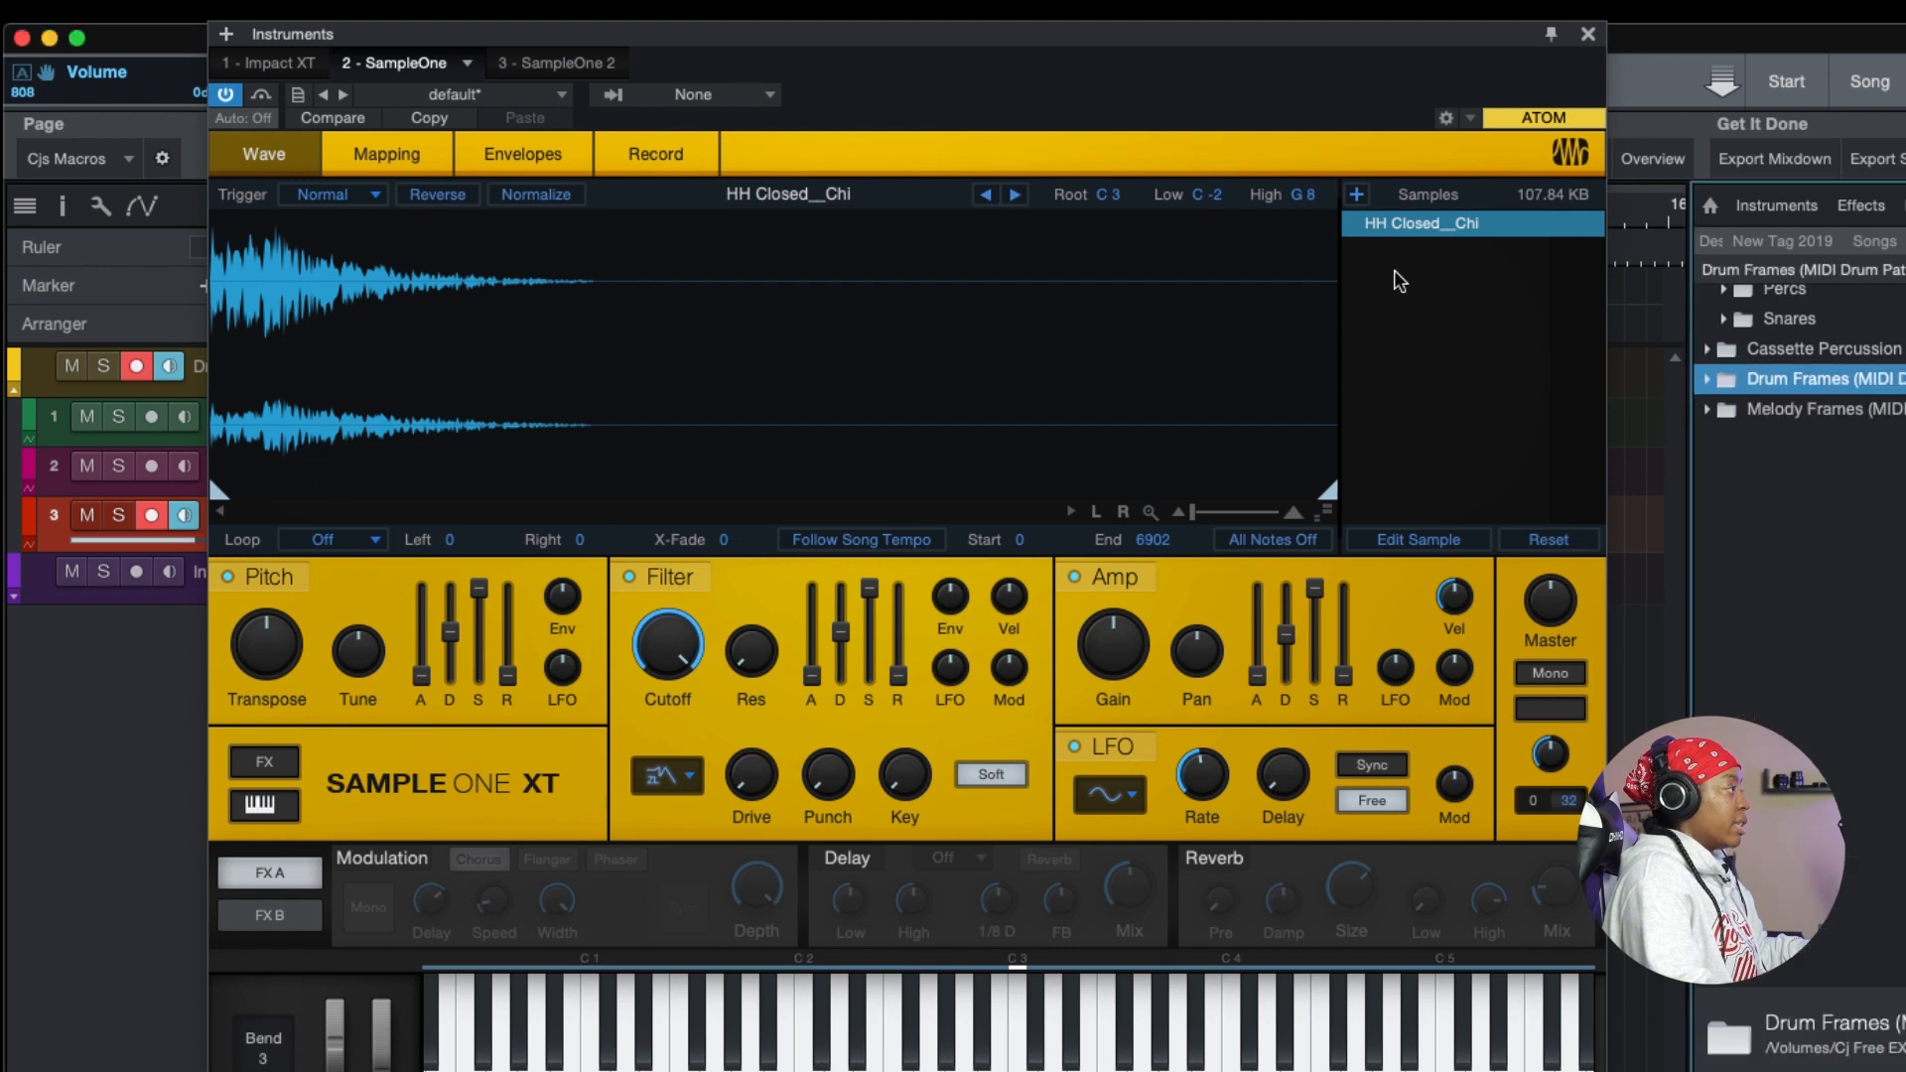
scroll(1752, 362, "up", 3)
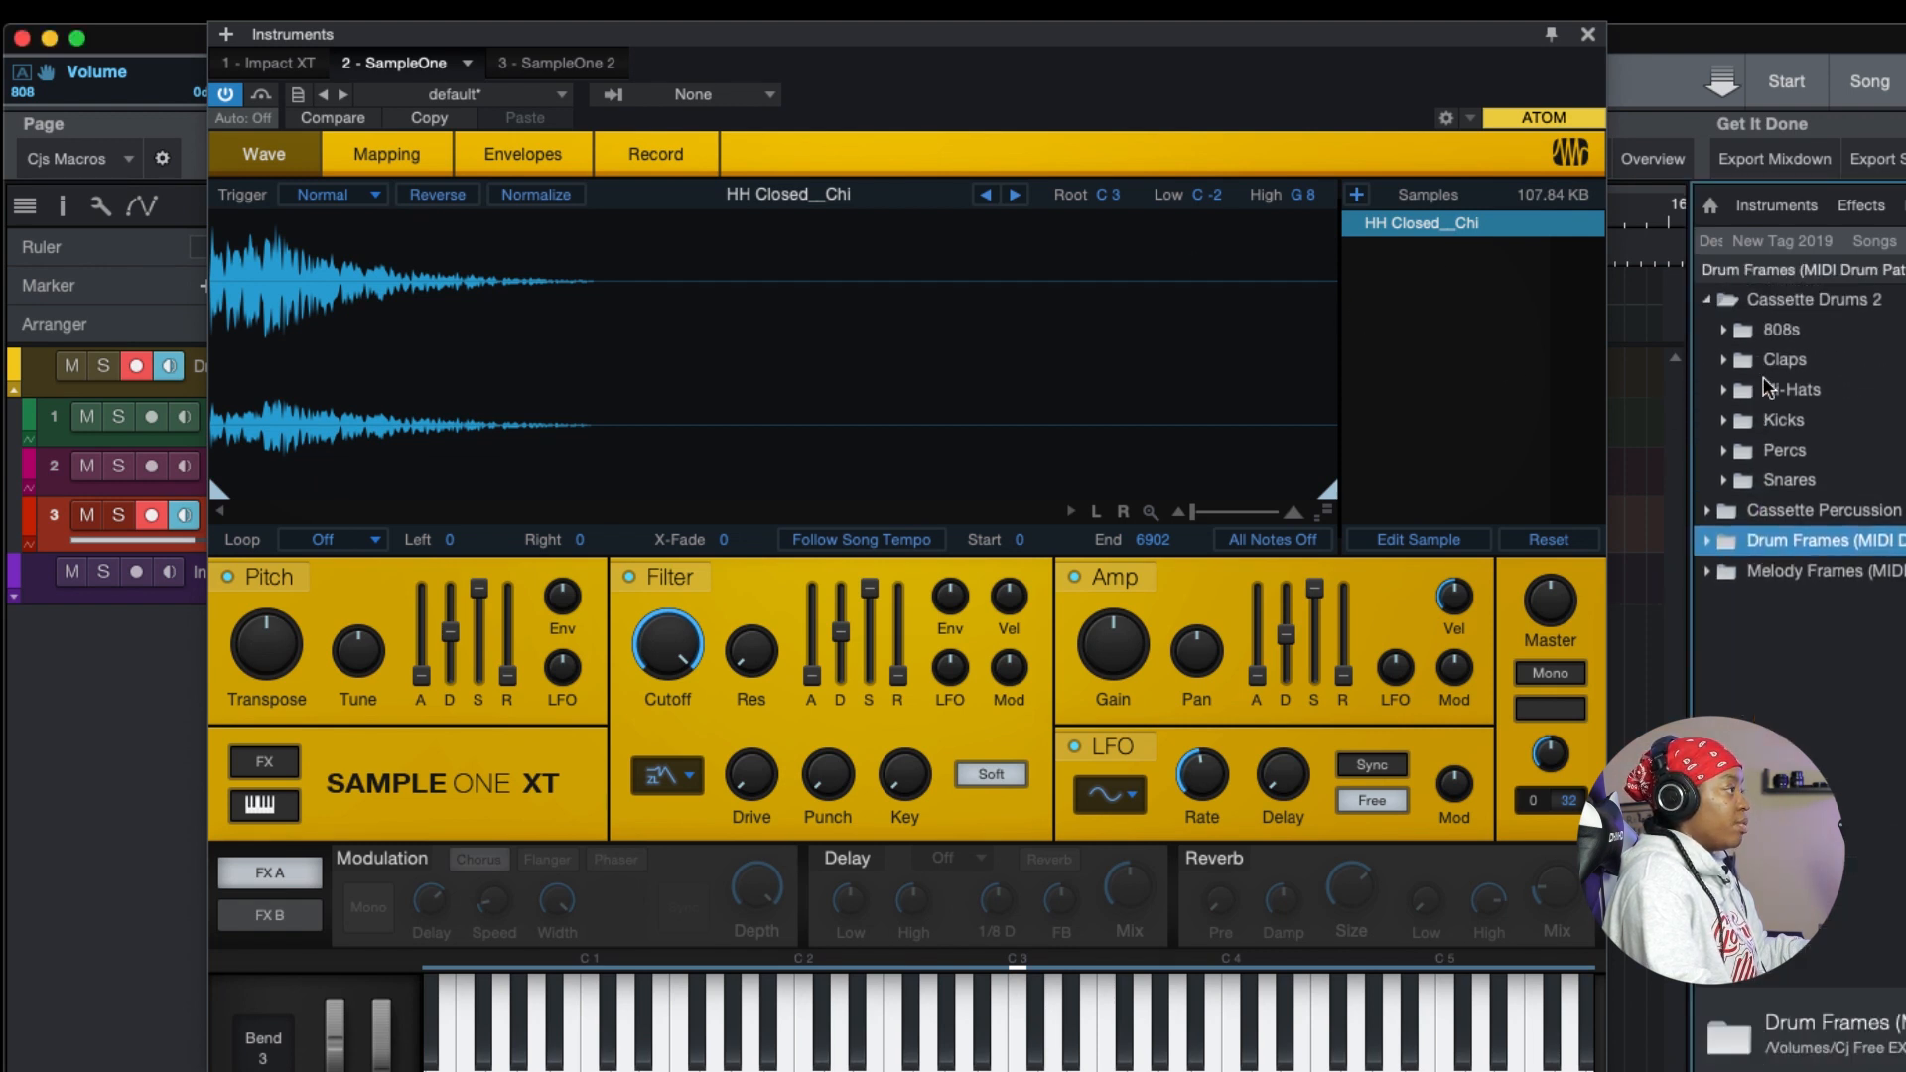
left_click(1725, 420)
left_click(1813, 451)
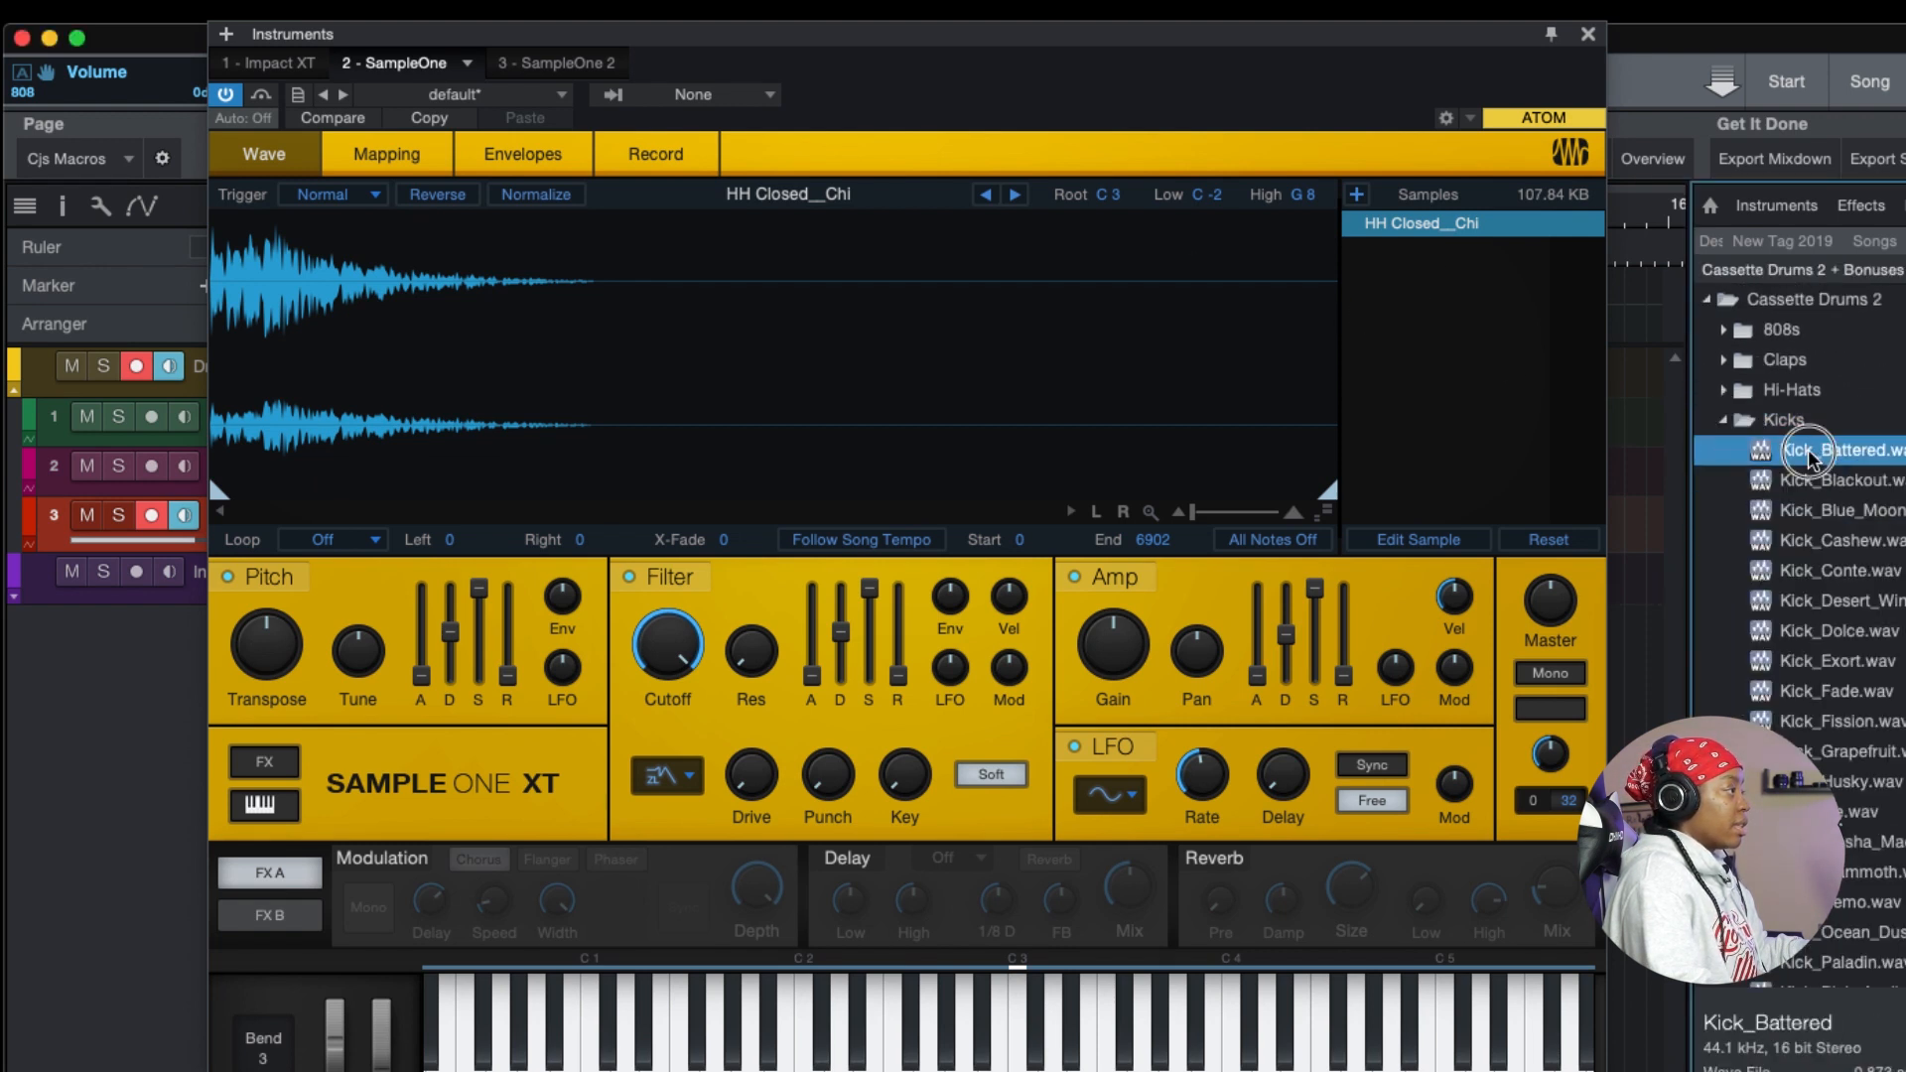
left_click_drag(1813, 457, 1432, 256)
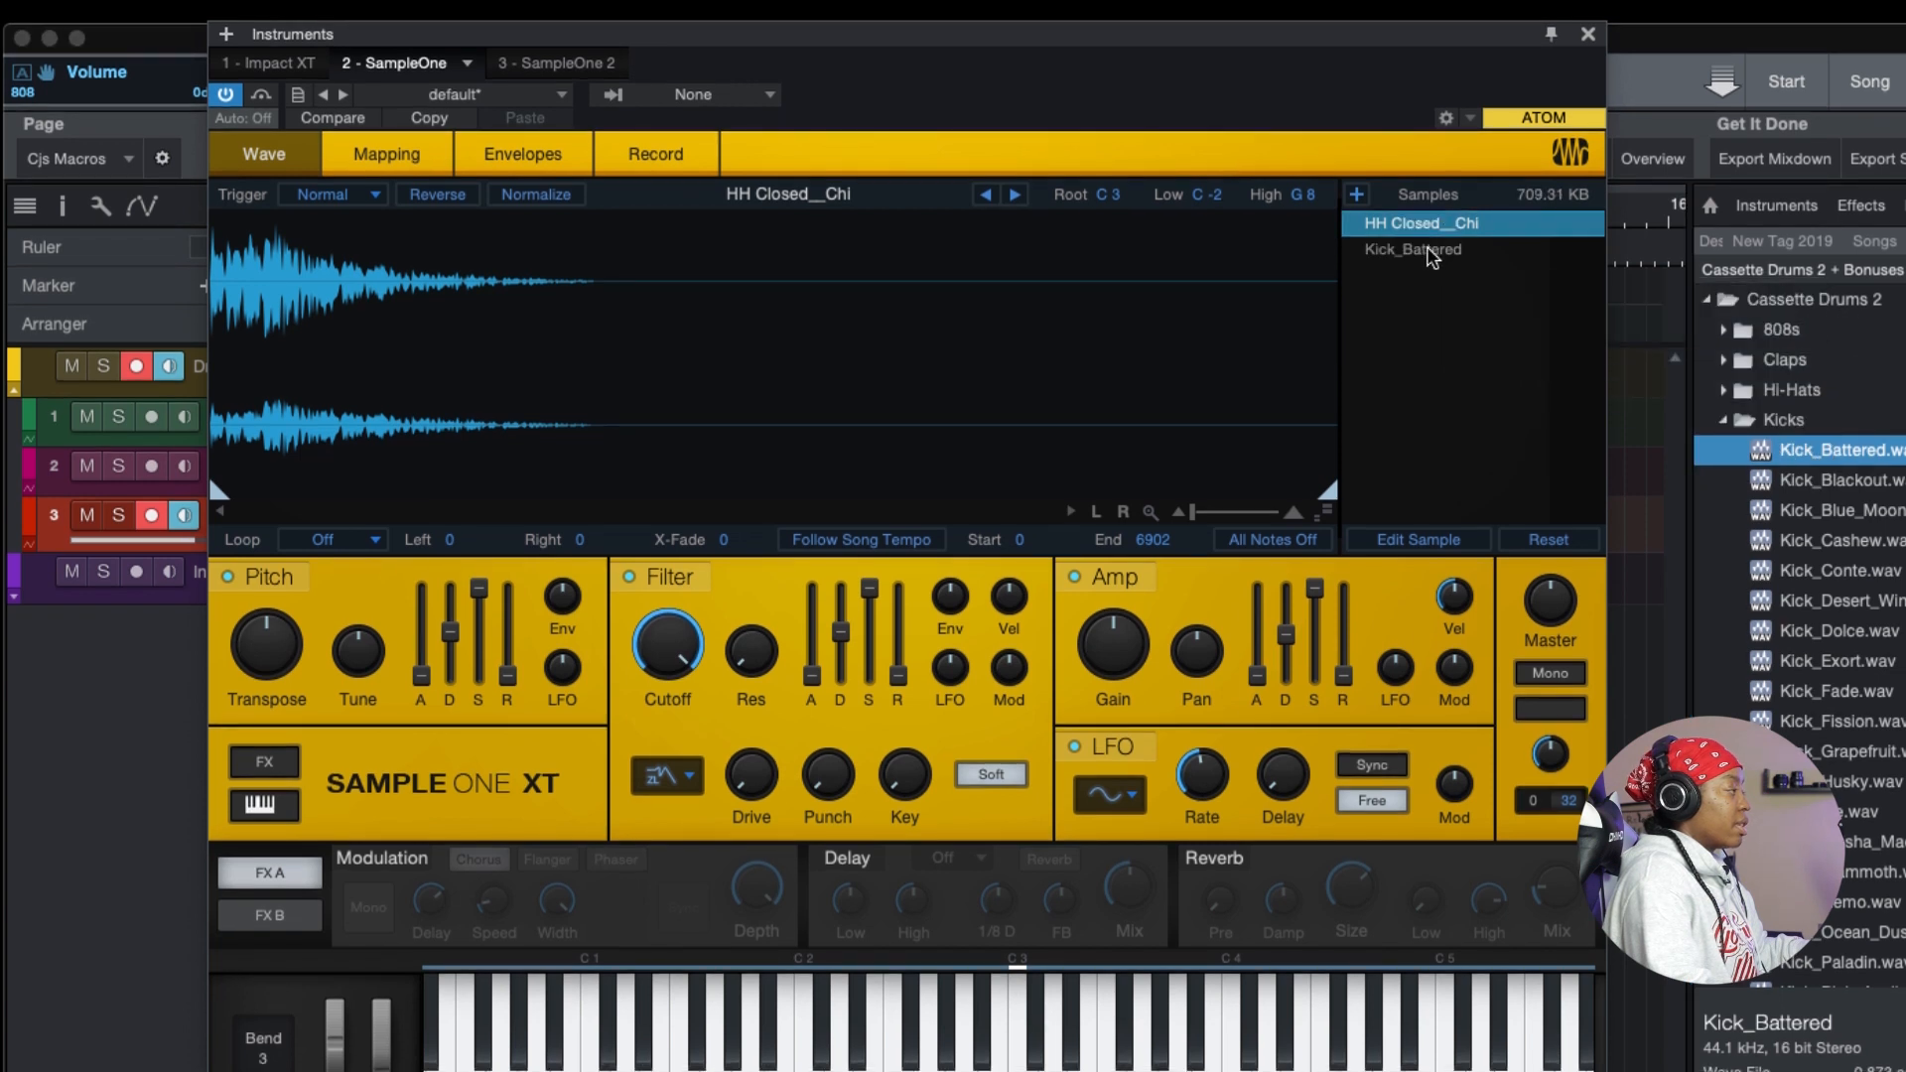
right_click(1430, 232)
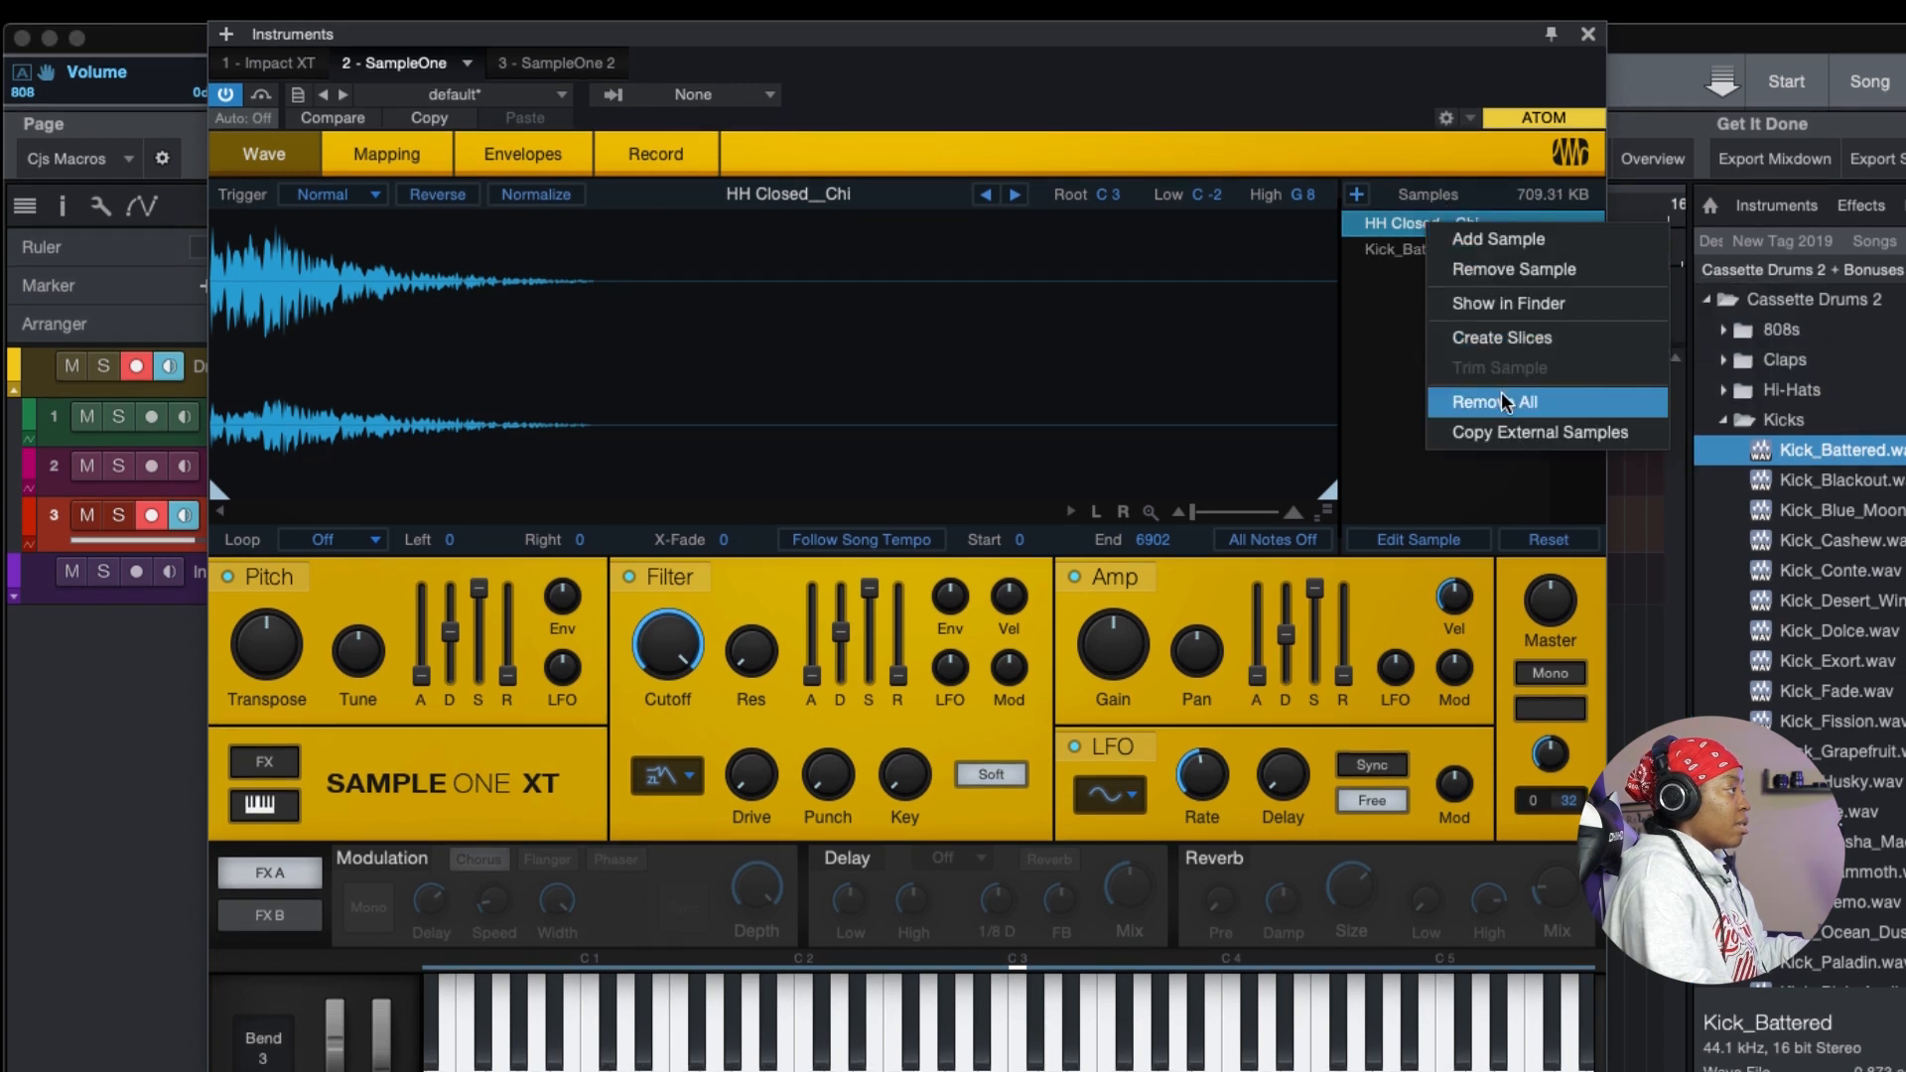
left_click(1539, 269)
left_click(1587, 35)
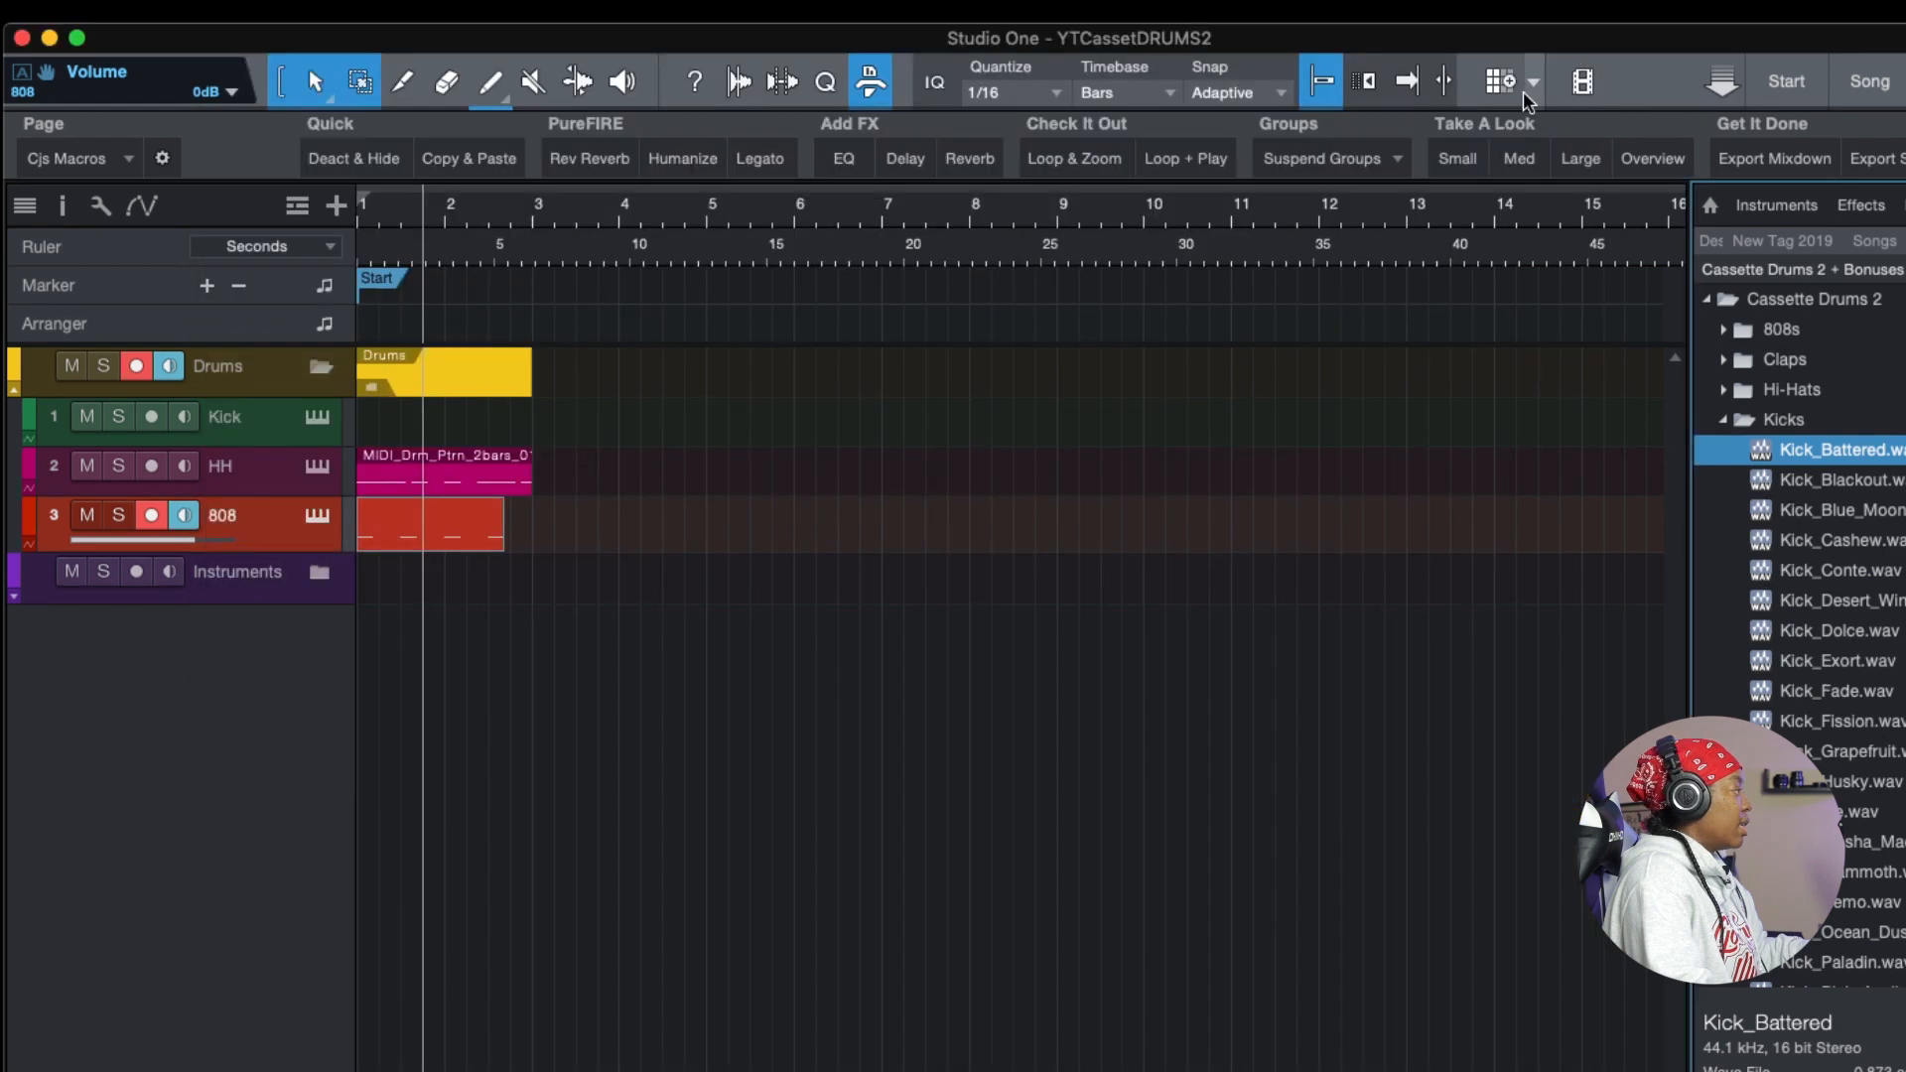
- Rename the HH track to kick and the 808 track to snare
scroll(447, 508, "right", 1)
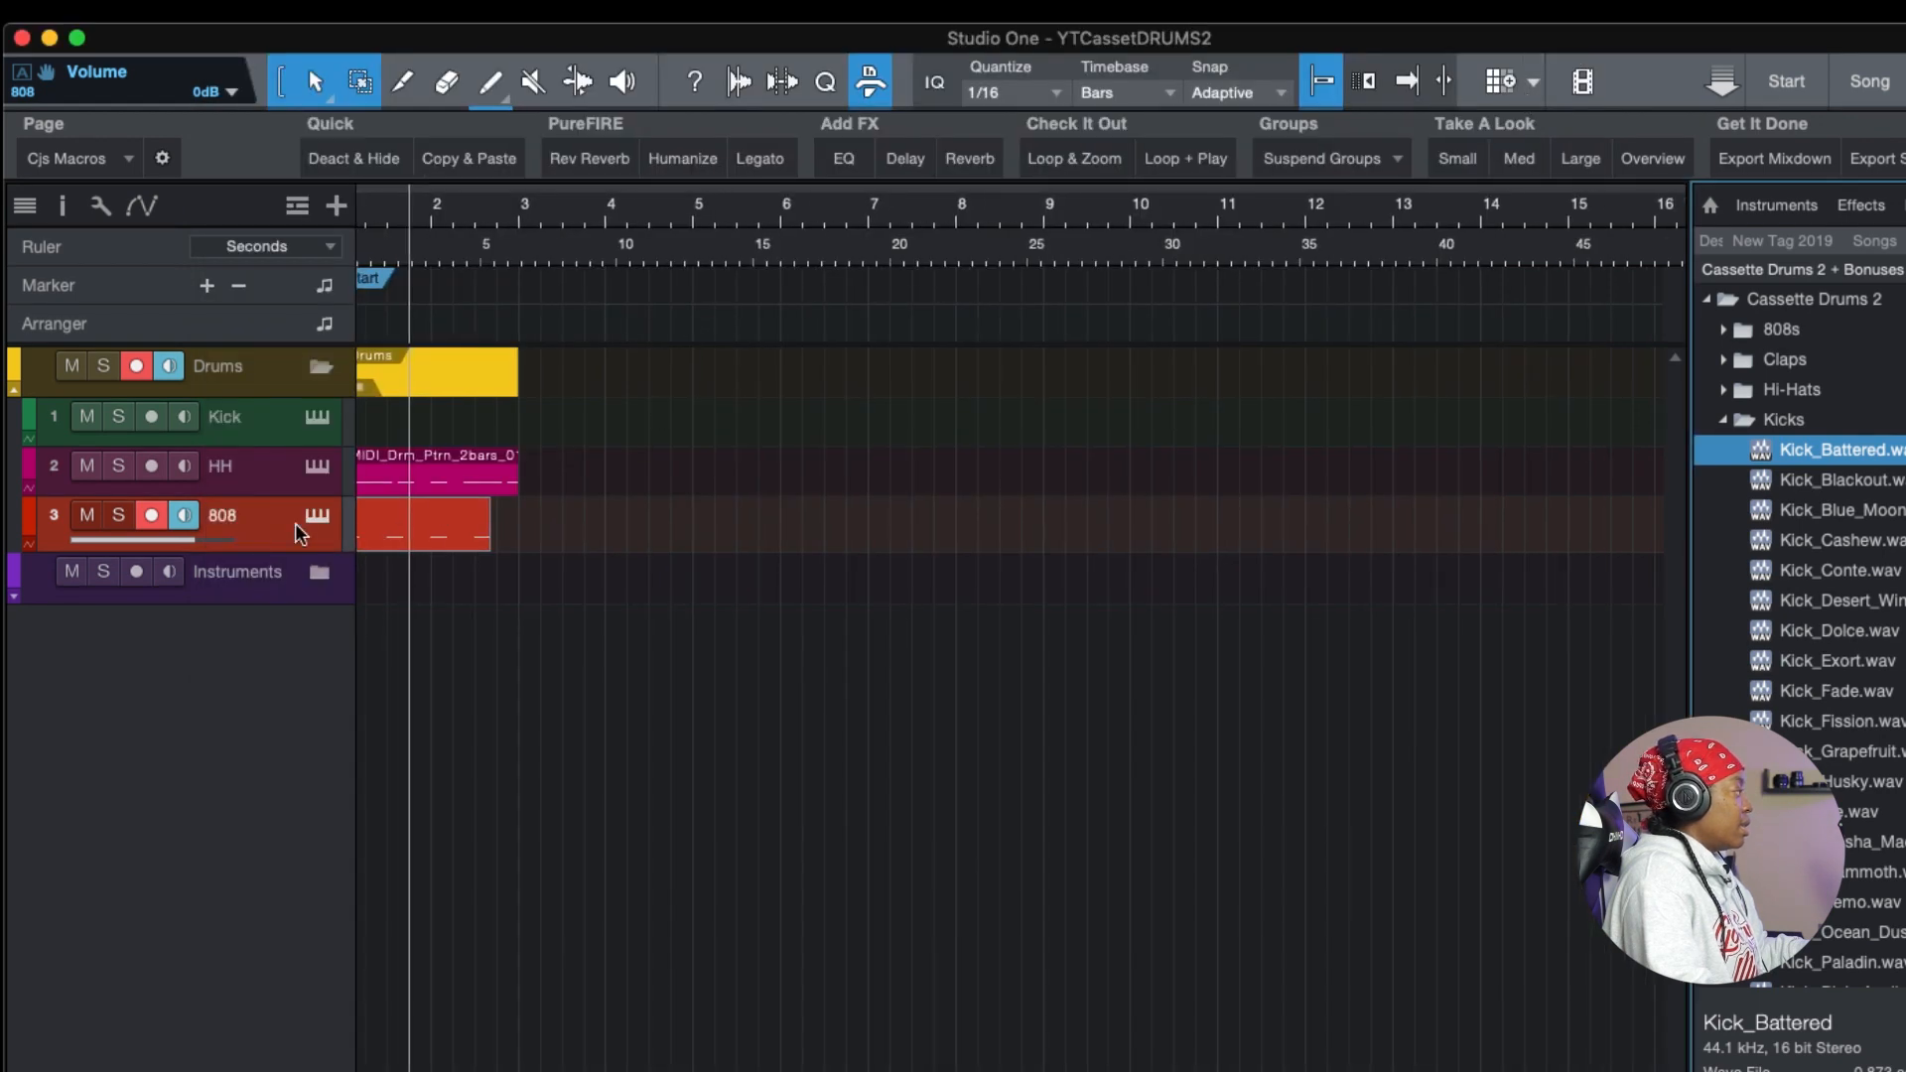
left_click(213, 466)
double_click(213, 466)
type("Kick")
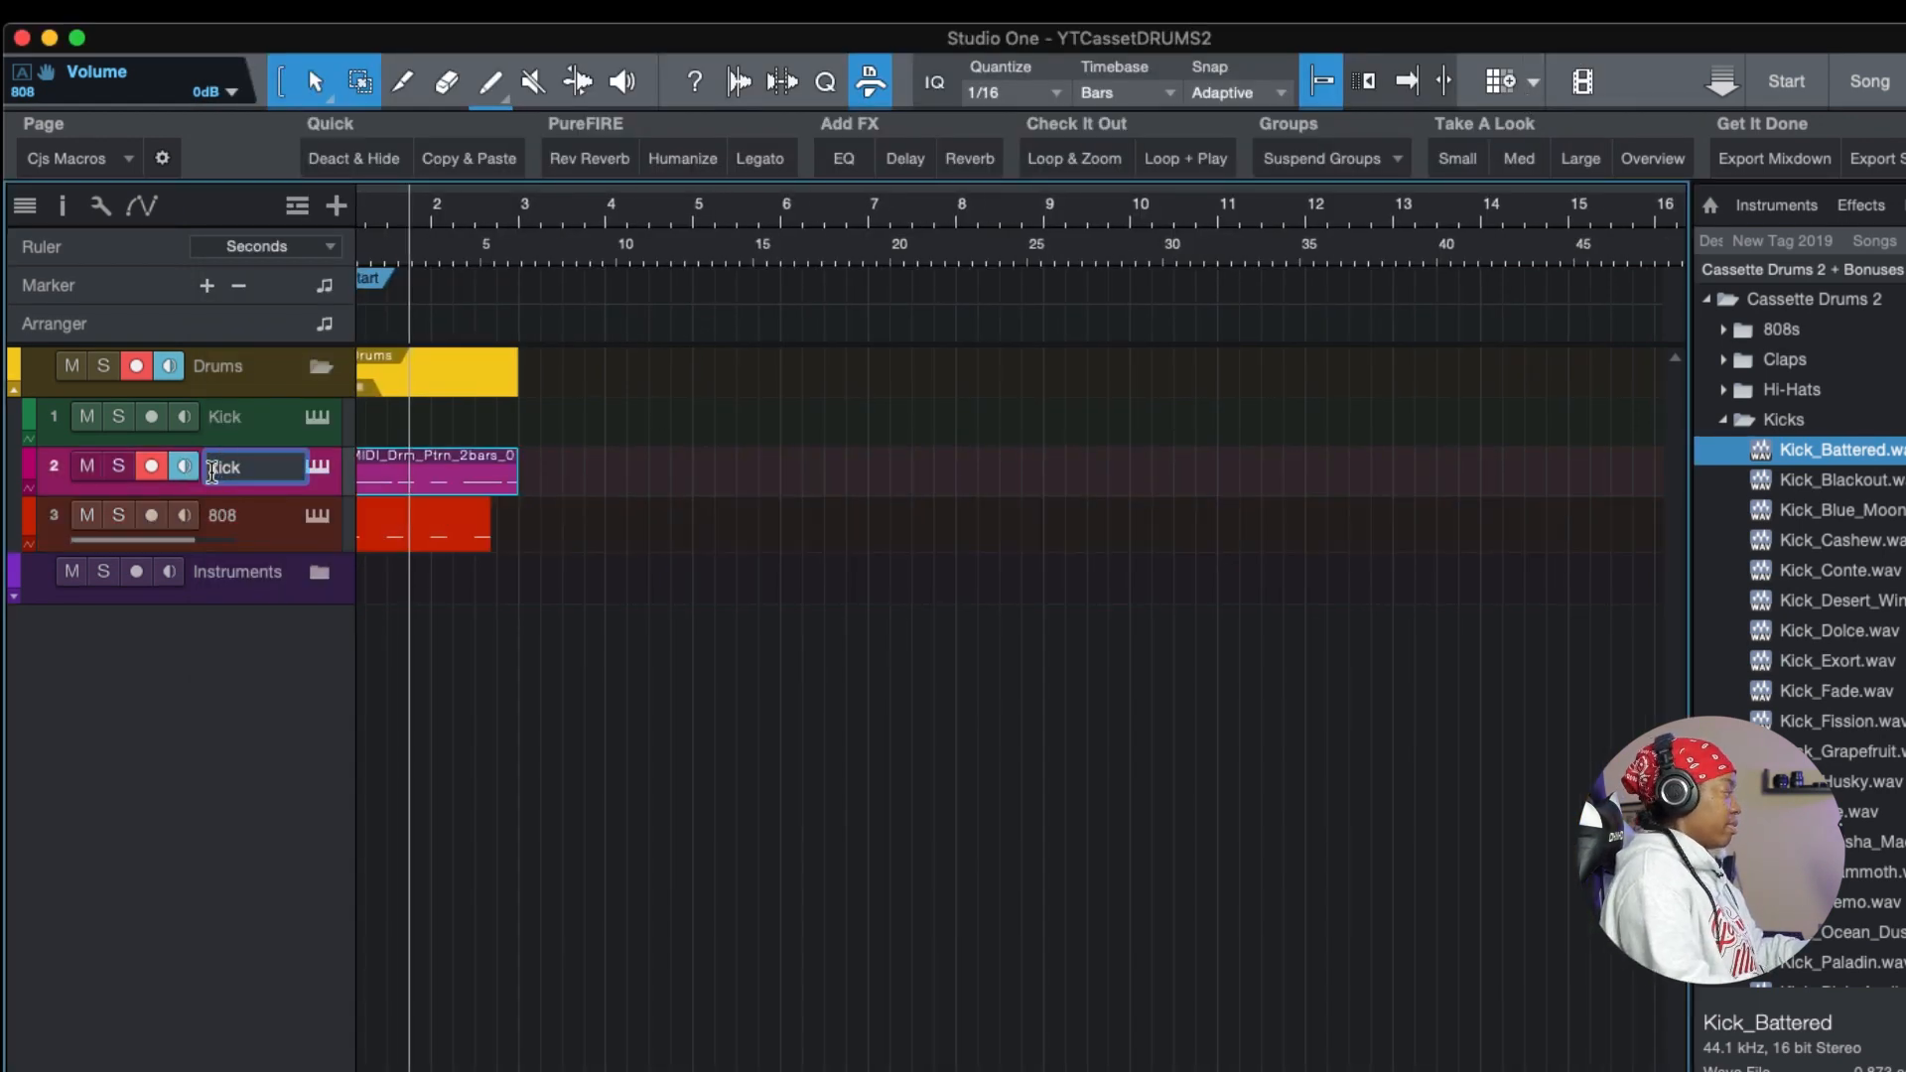
left_click(228, 518)
double_click(227, 518)
type("snare")
key("Return")
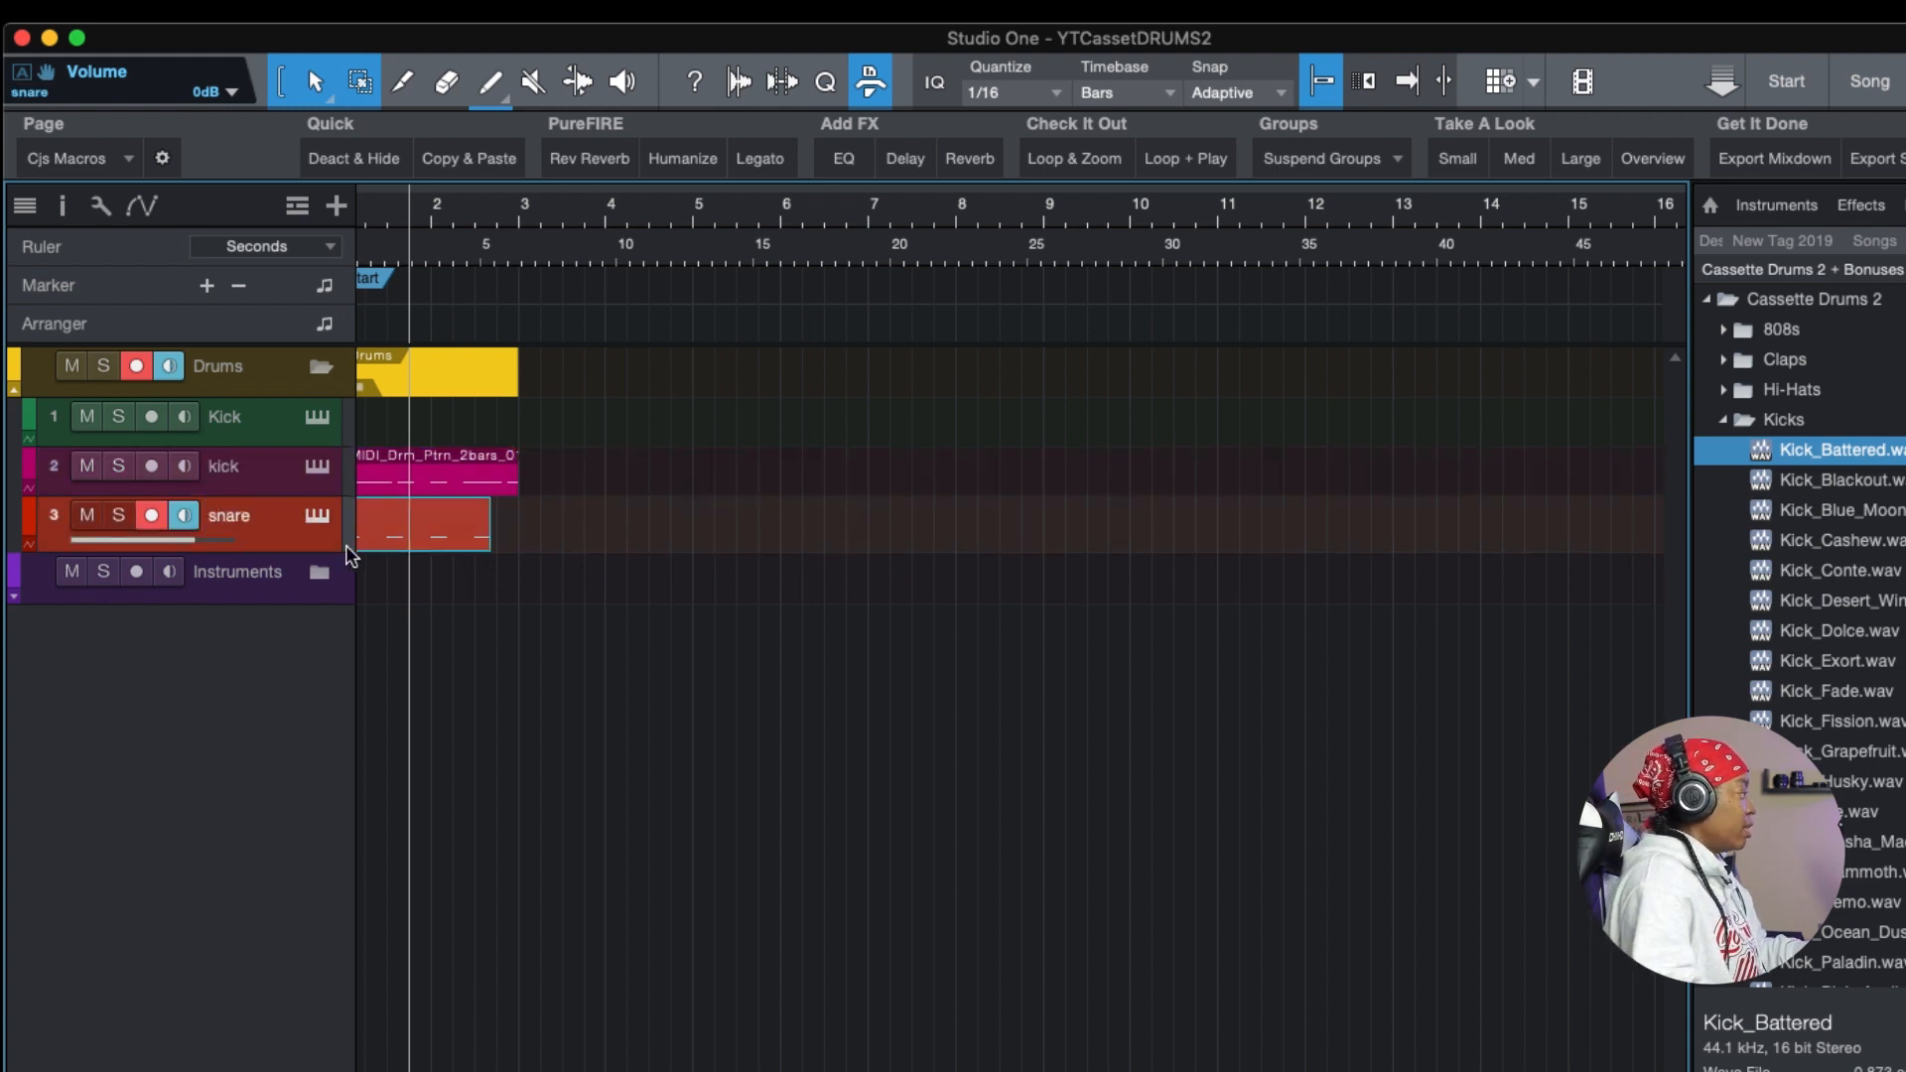
- Load Snare_Butcher from the Snares folder into the snare track's empty SampleOne XT and close the instrument window
left_click(316, 515)
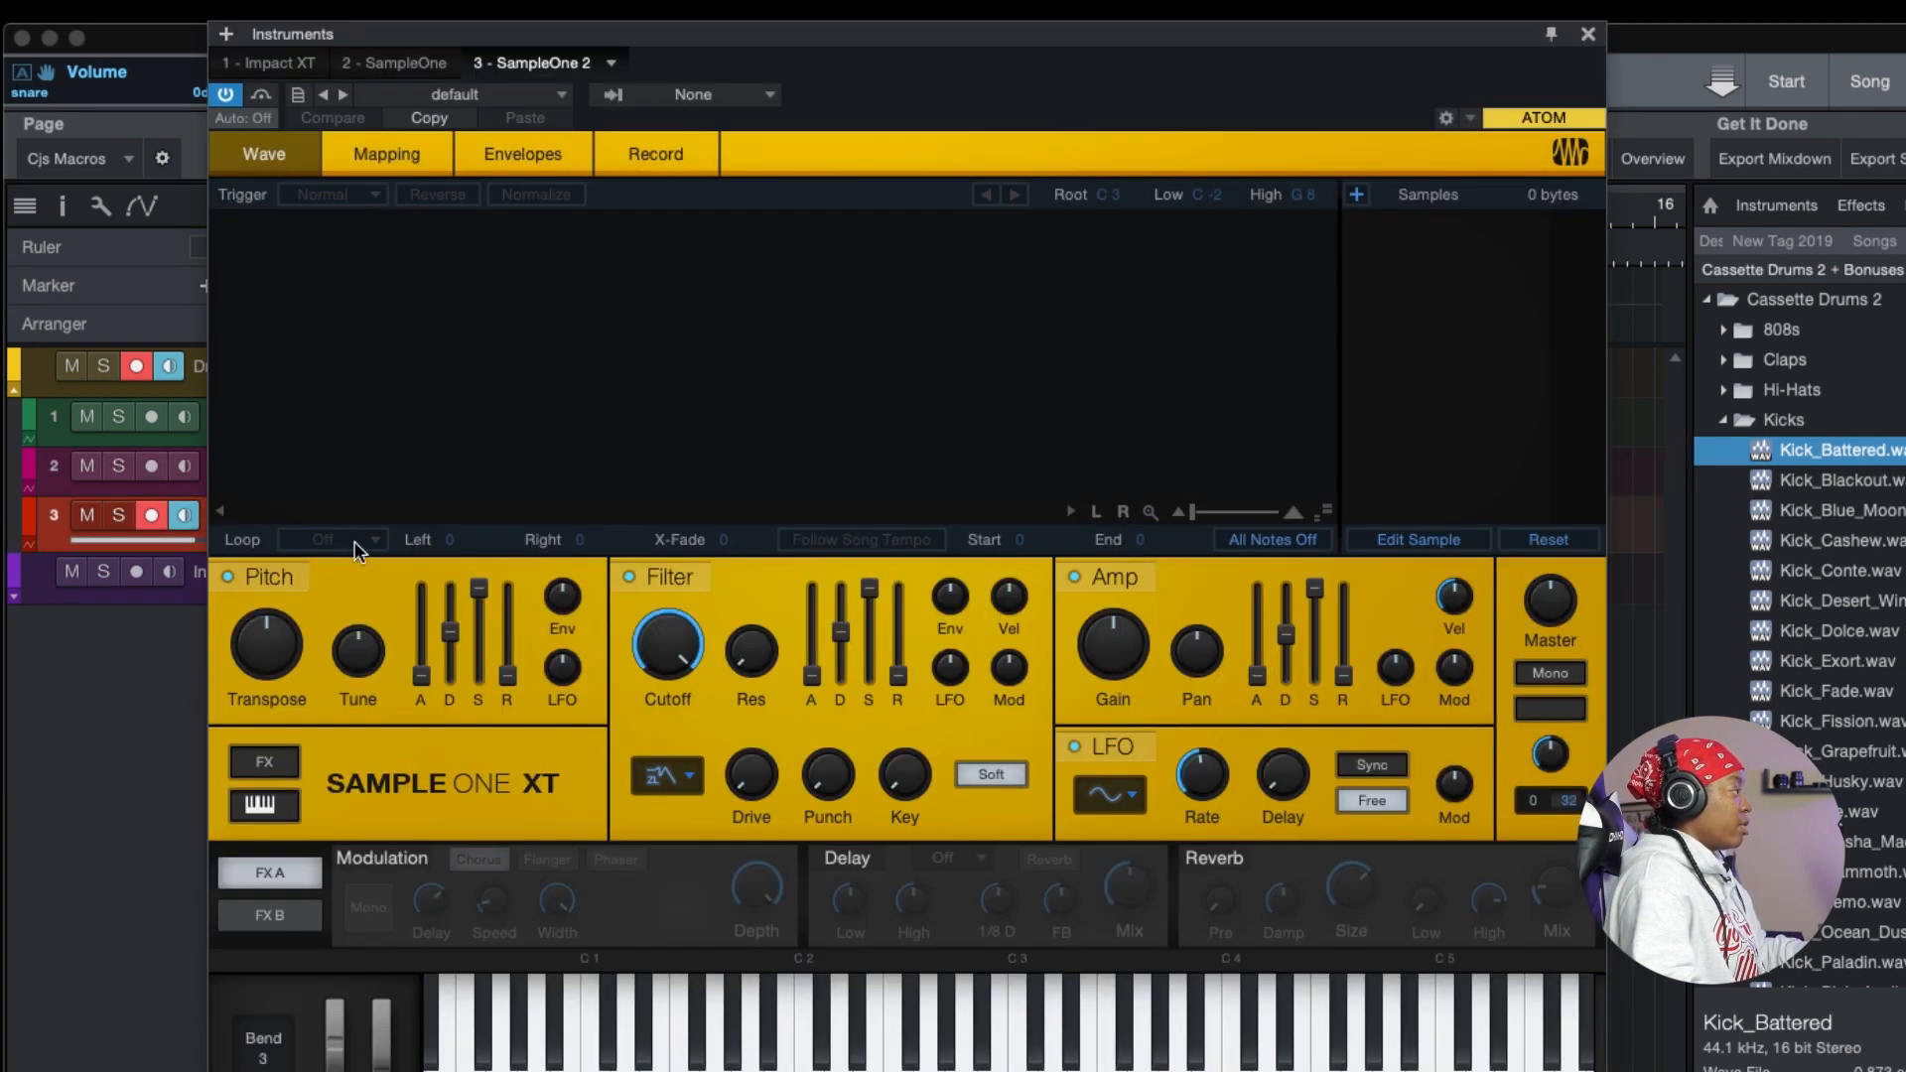
double_click(1748, 419)
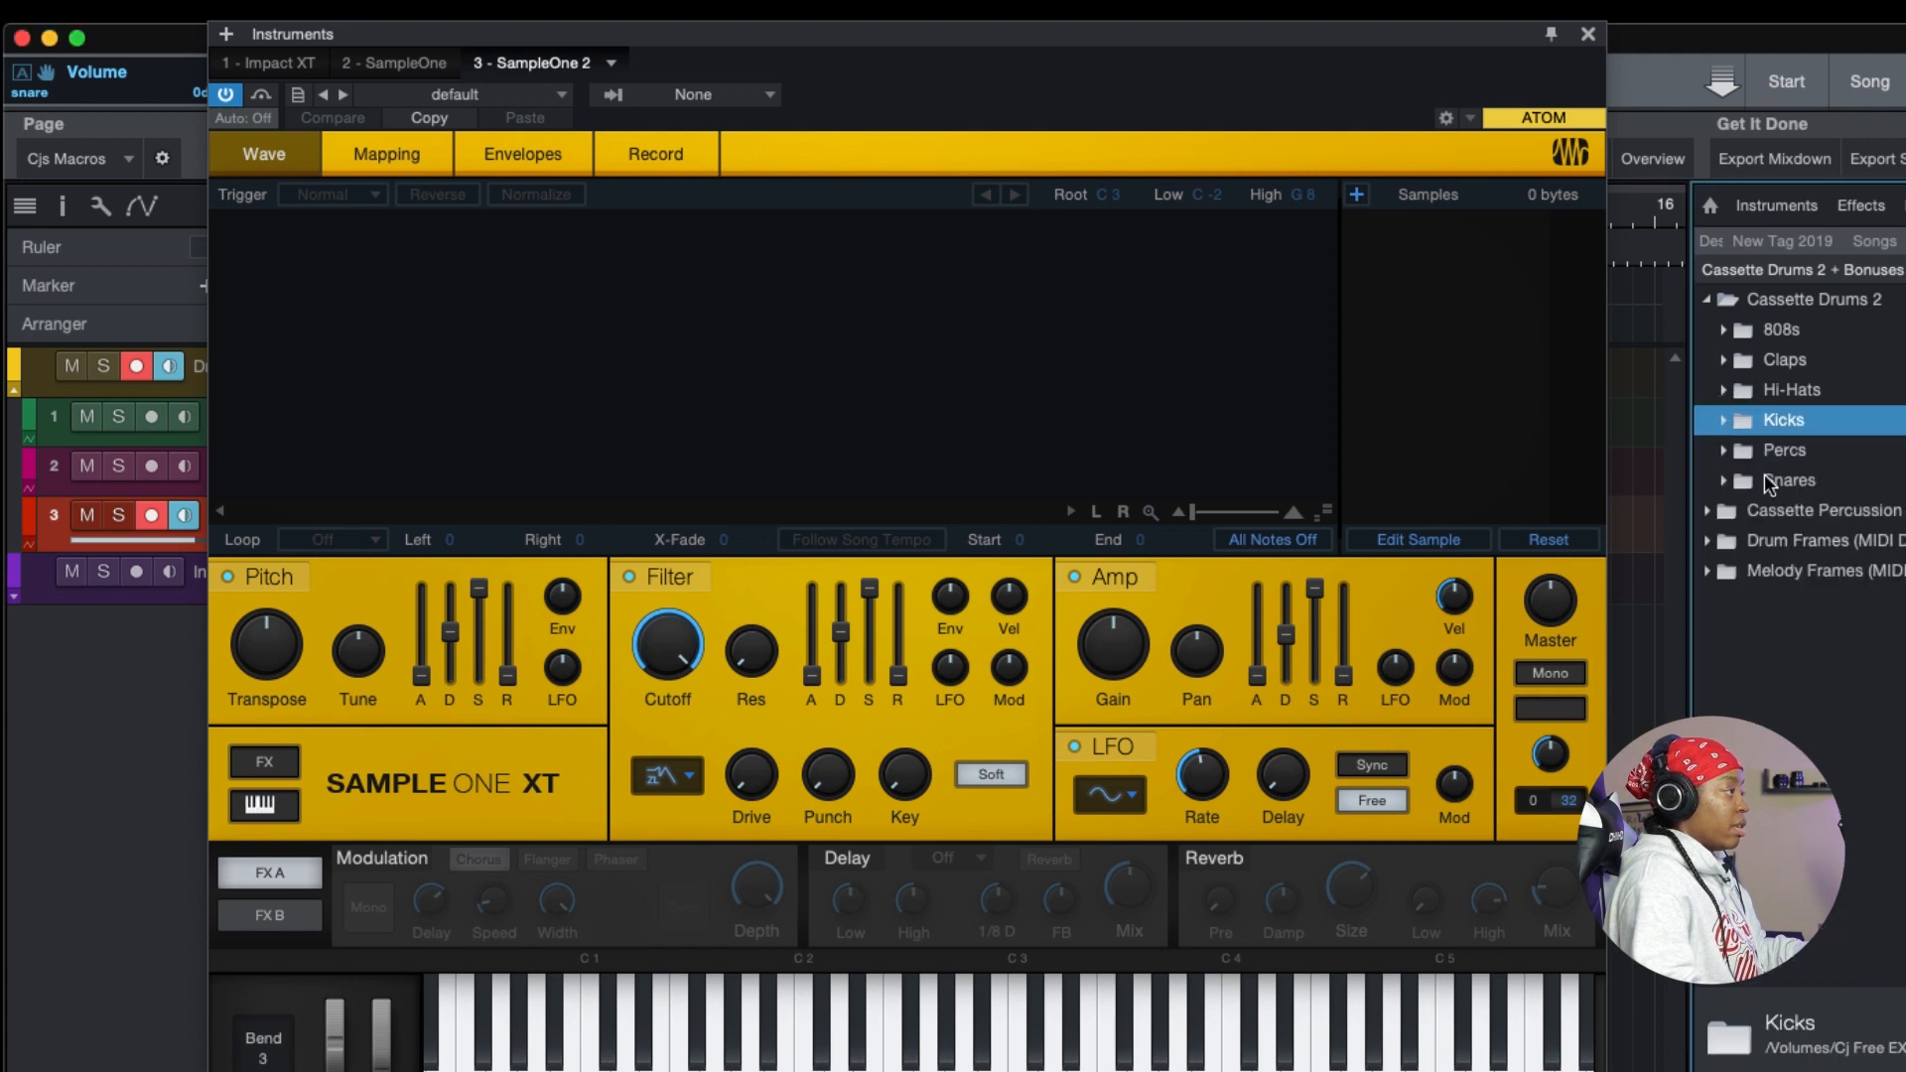
left_click(1726, 480)
left_click_drag(1860, 512, 1498, 285)
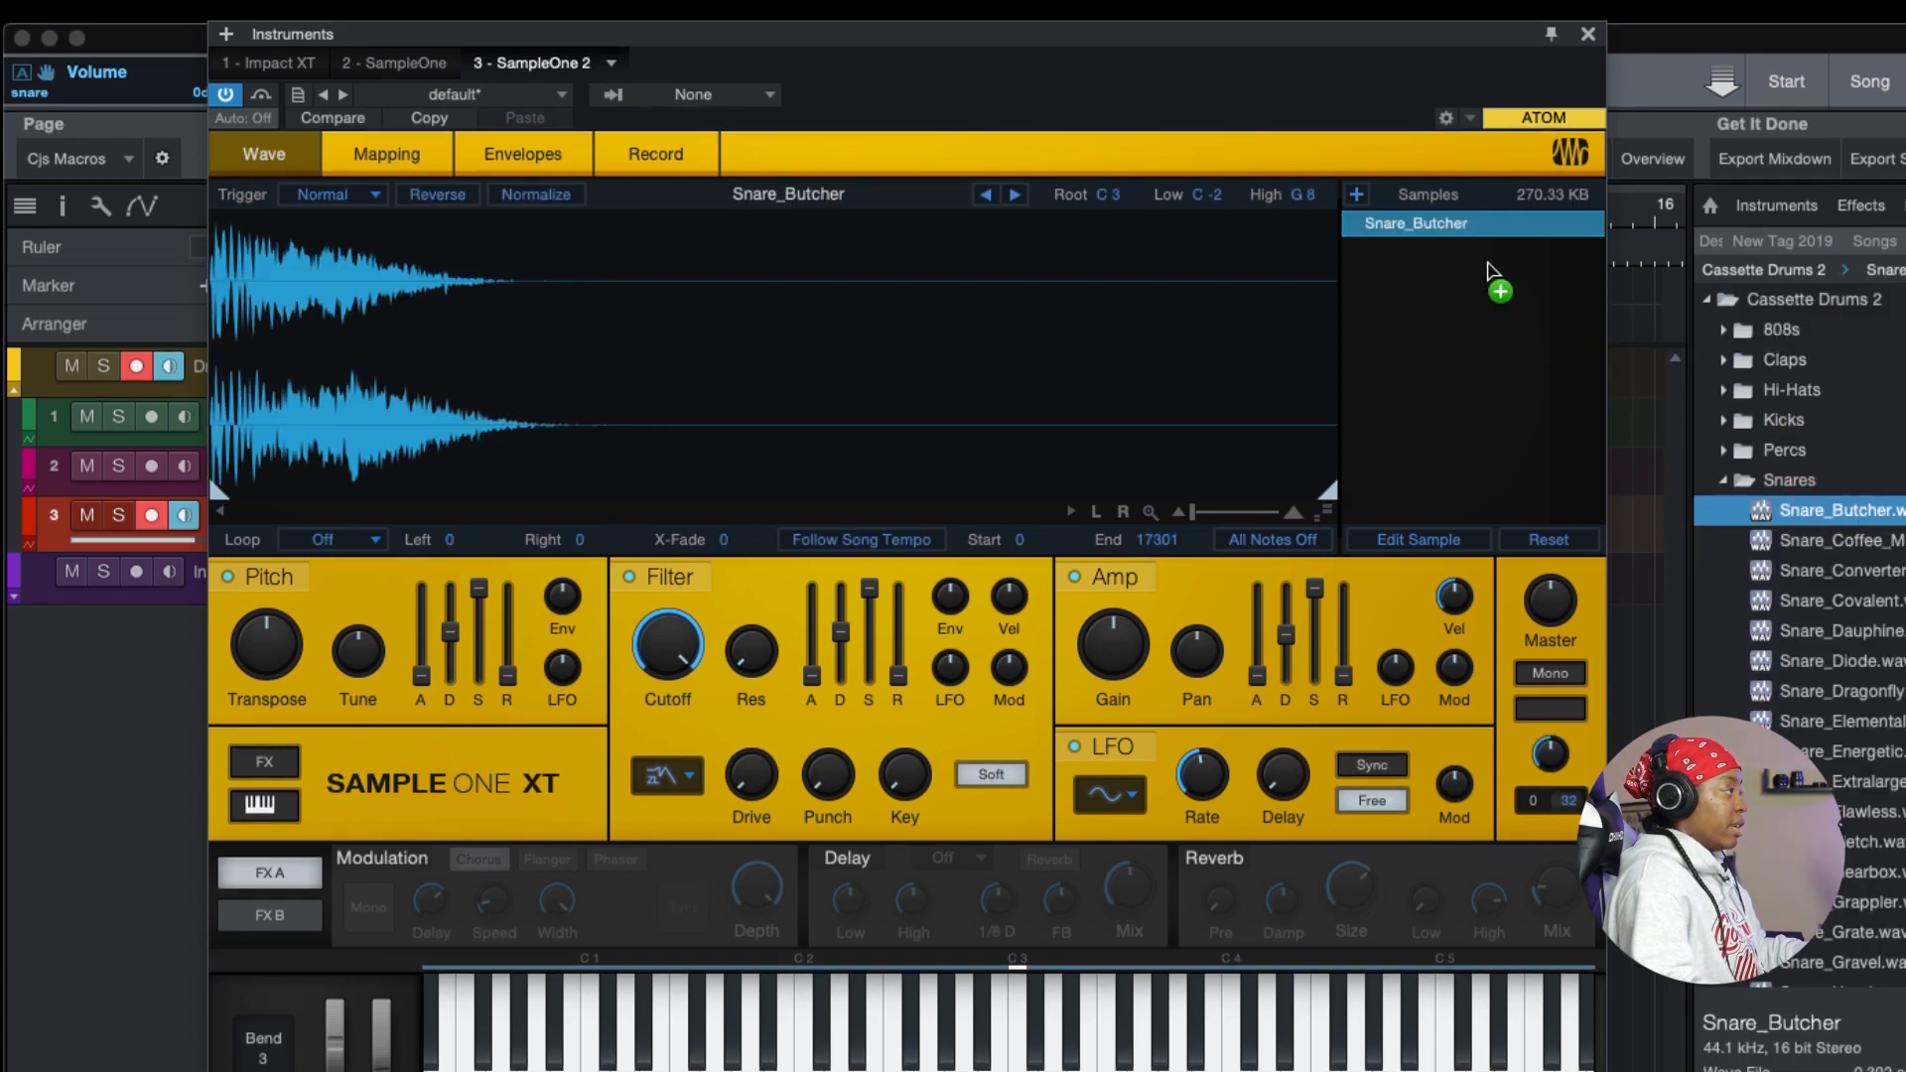
left_click(1588, 35)
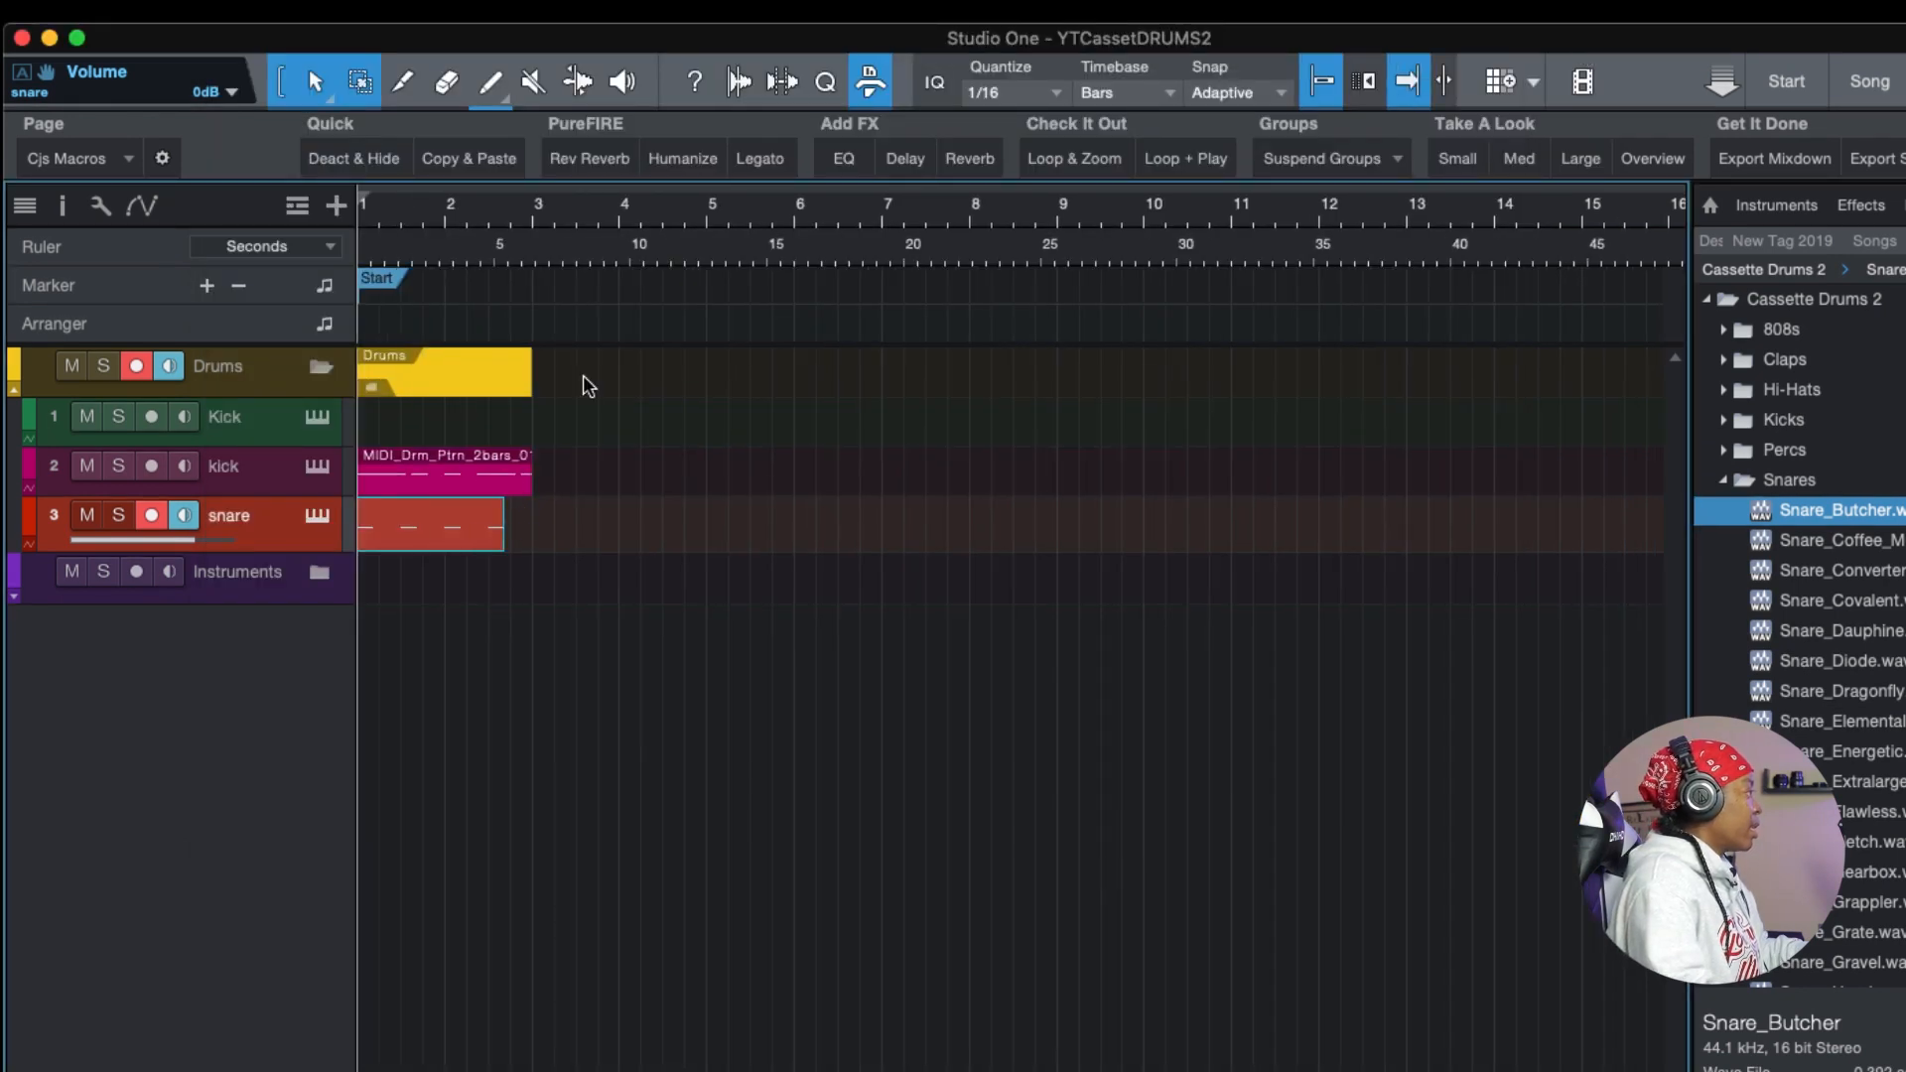
- Check the sample loaded on the lower kick track and examine the snare clip's notes in the note editor
left_click_drag(484, 227, 689, 224)
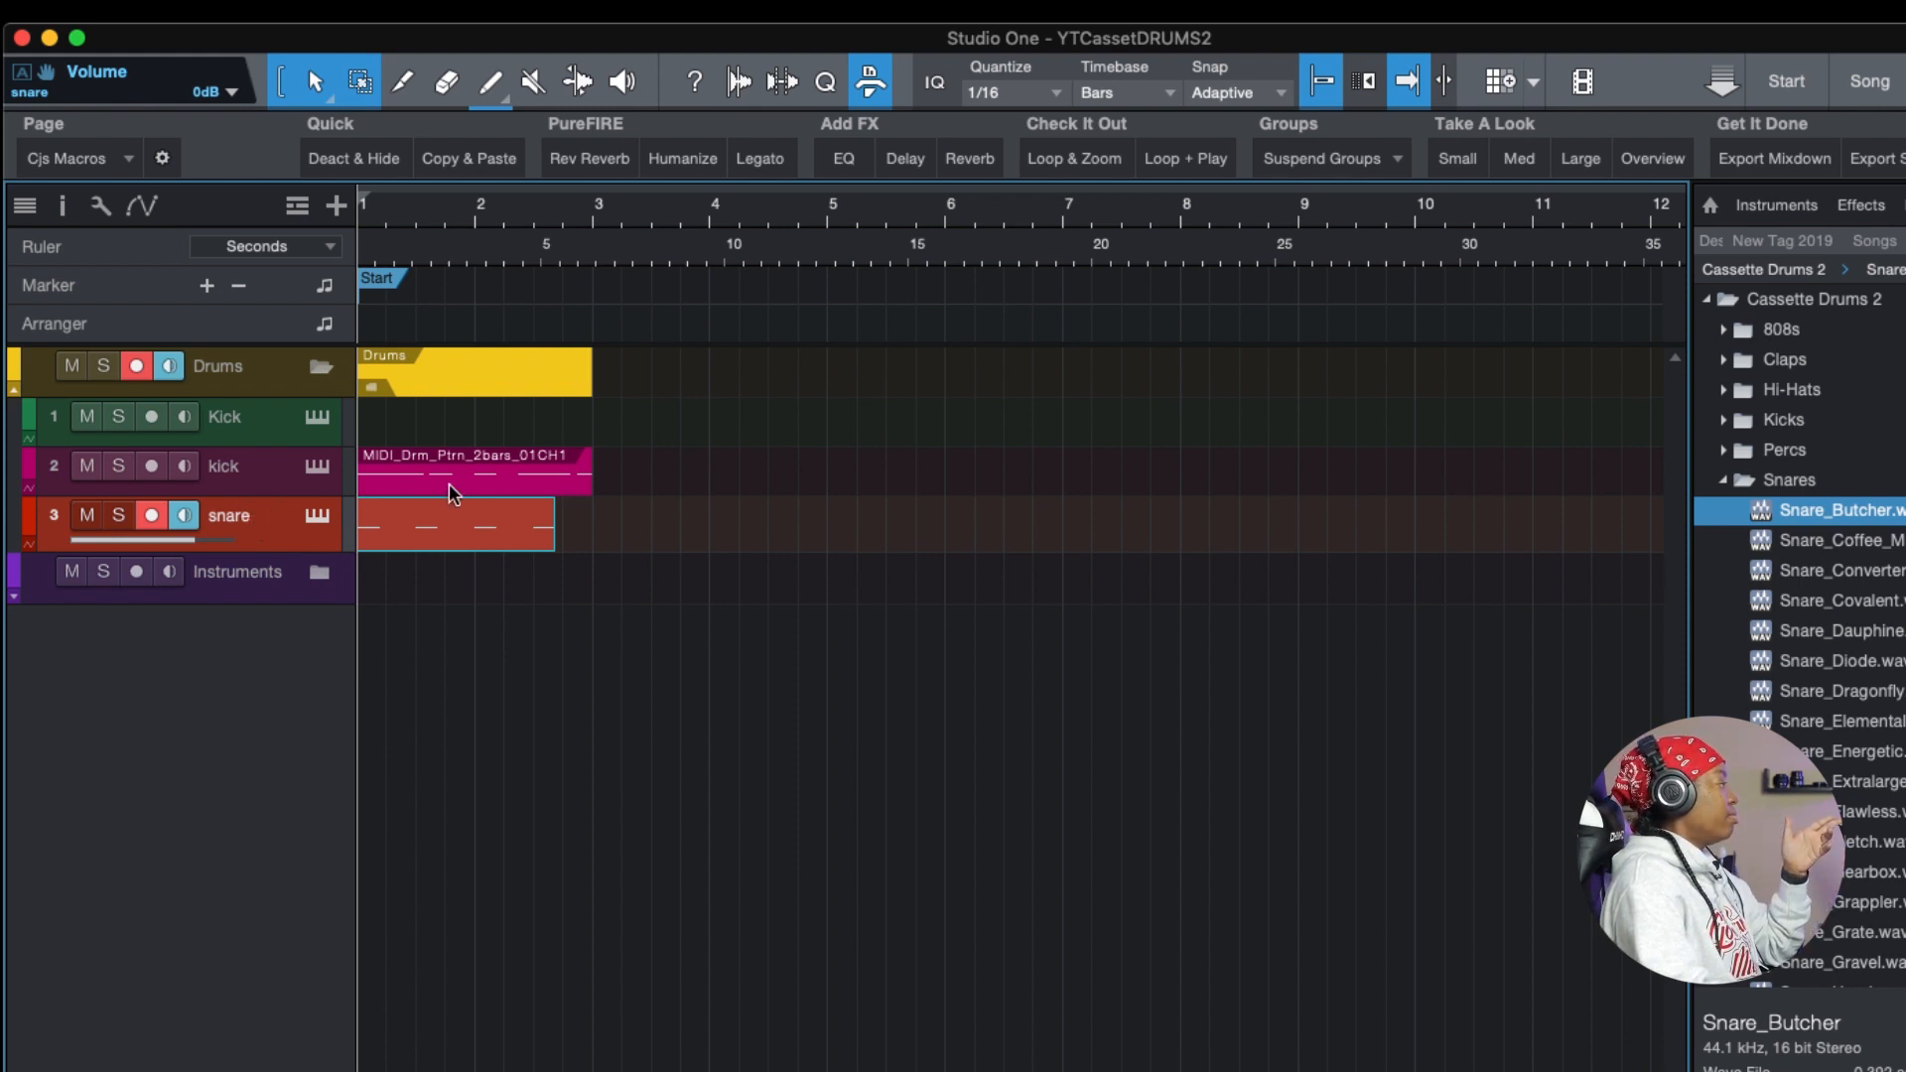
left_click(319, 468)
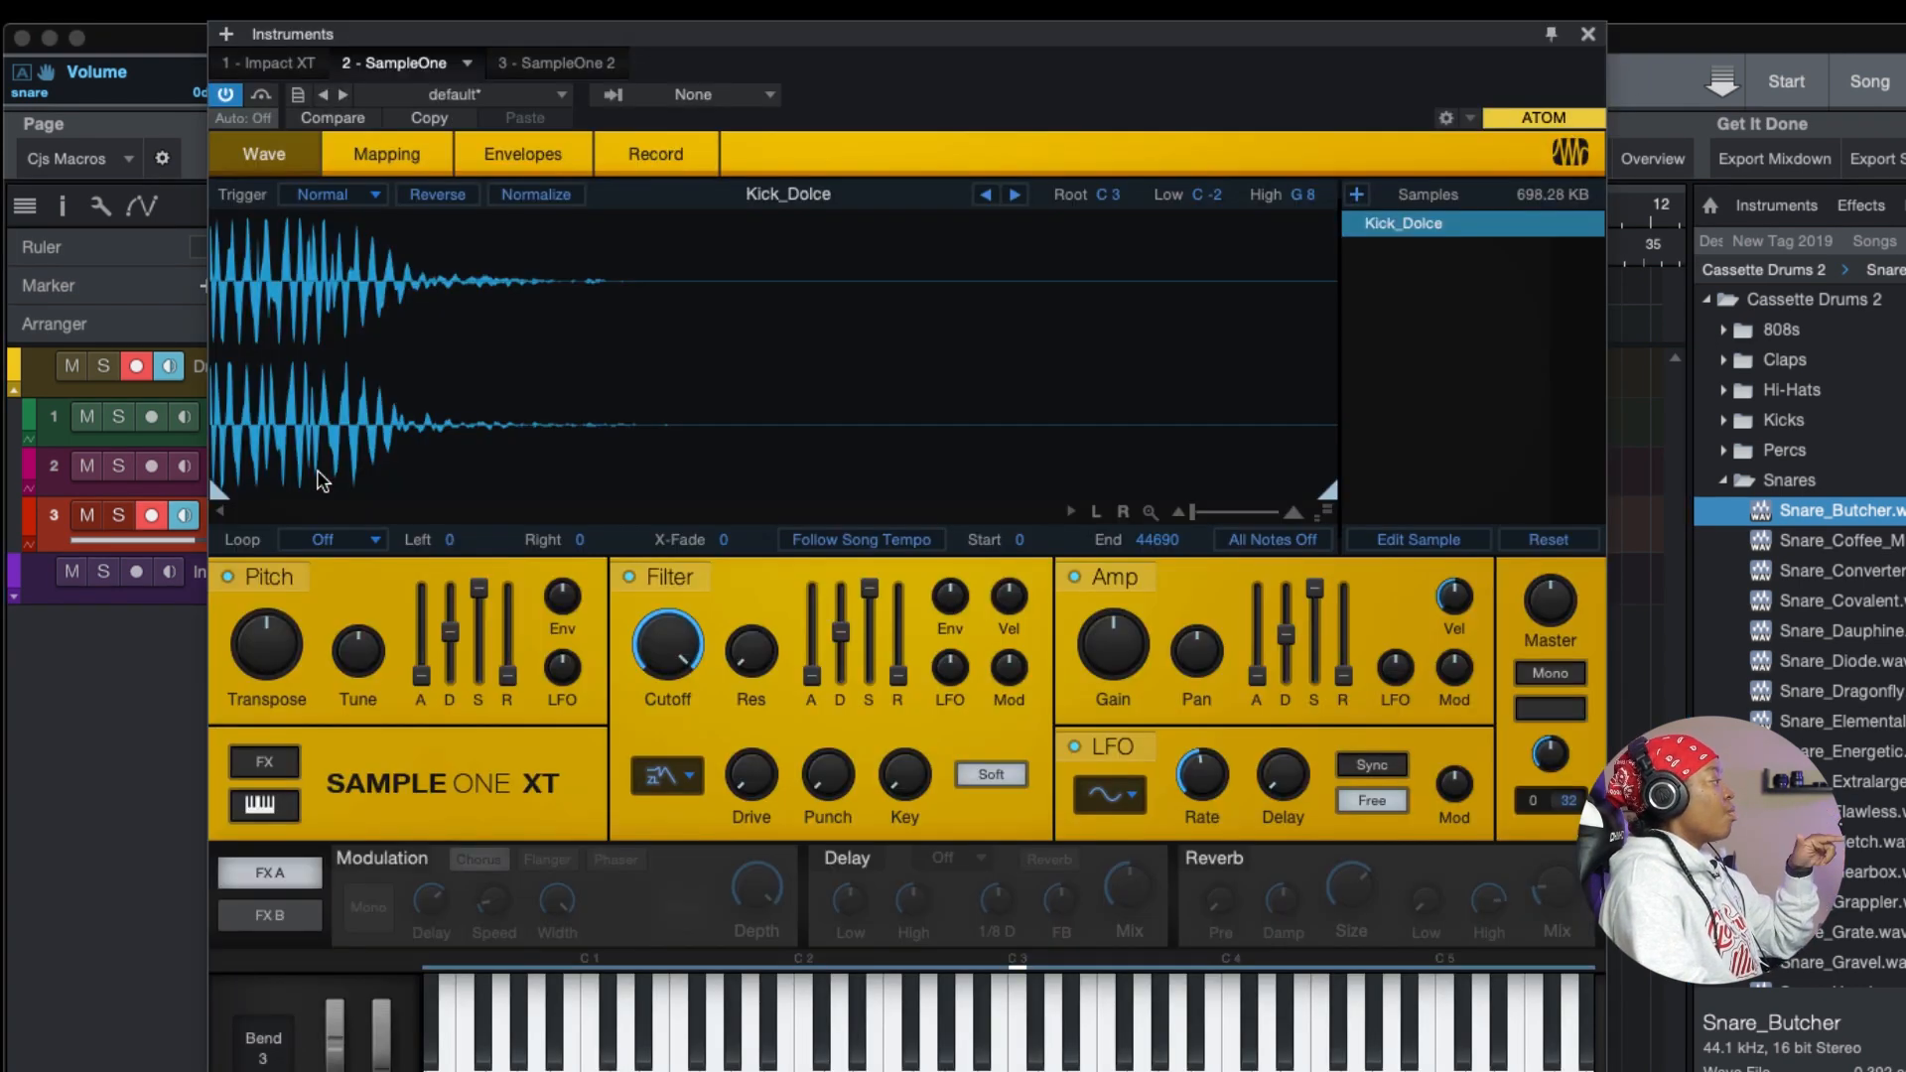
left_click(1588, 35)
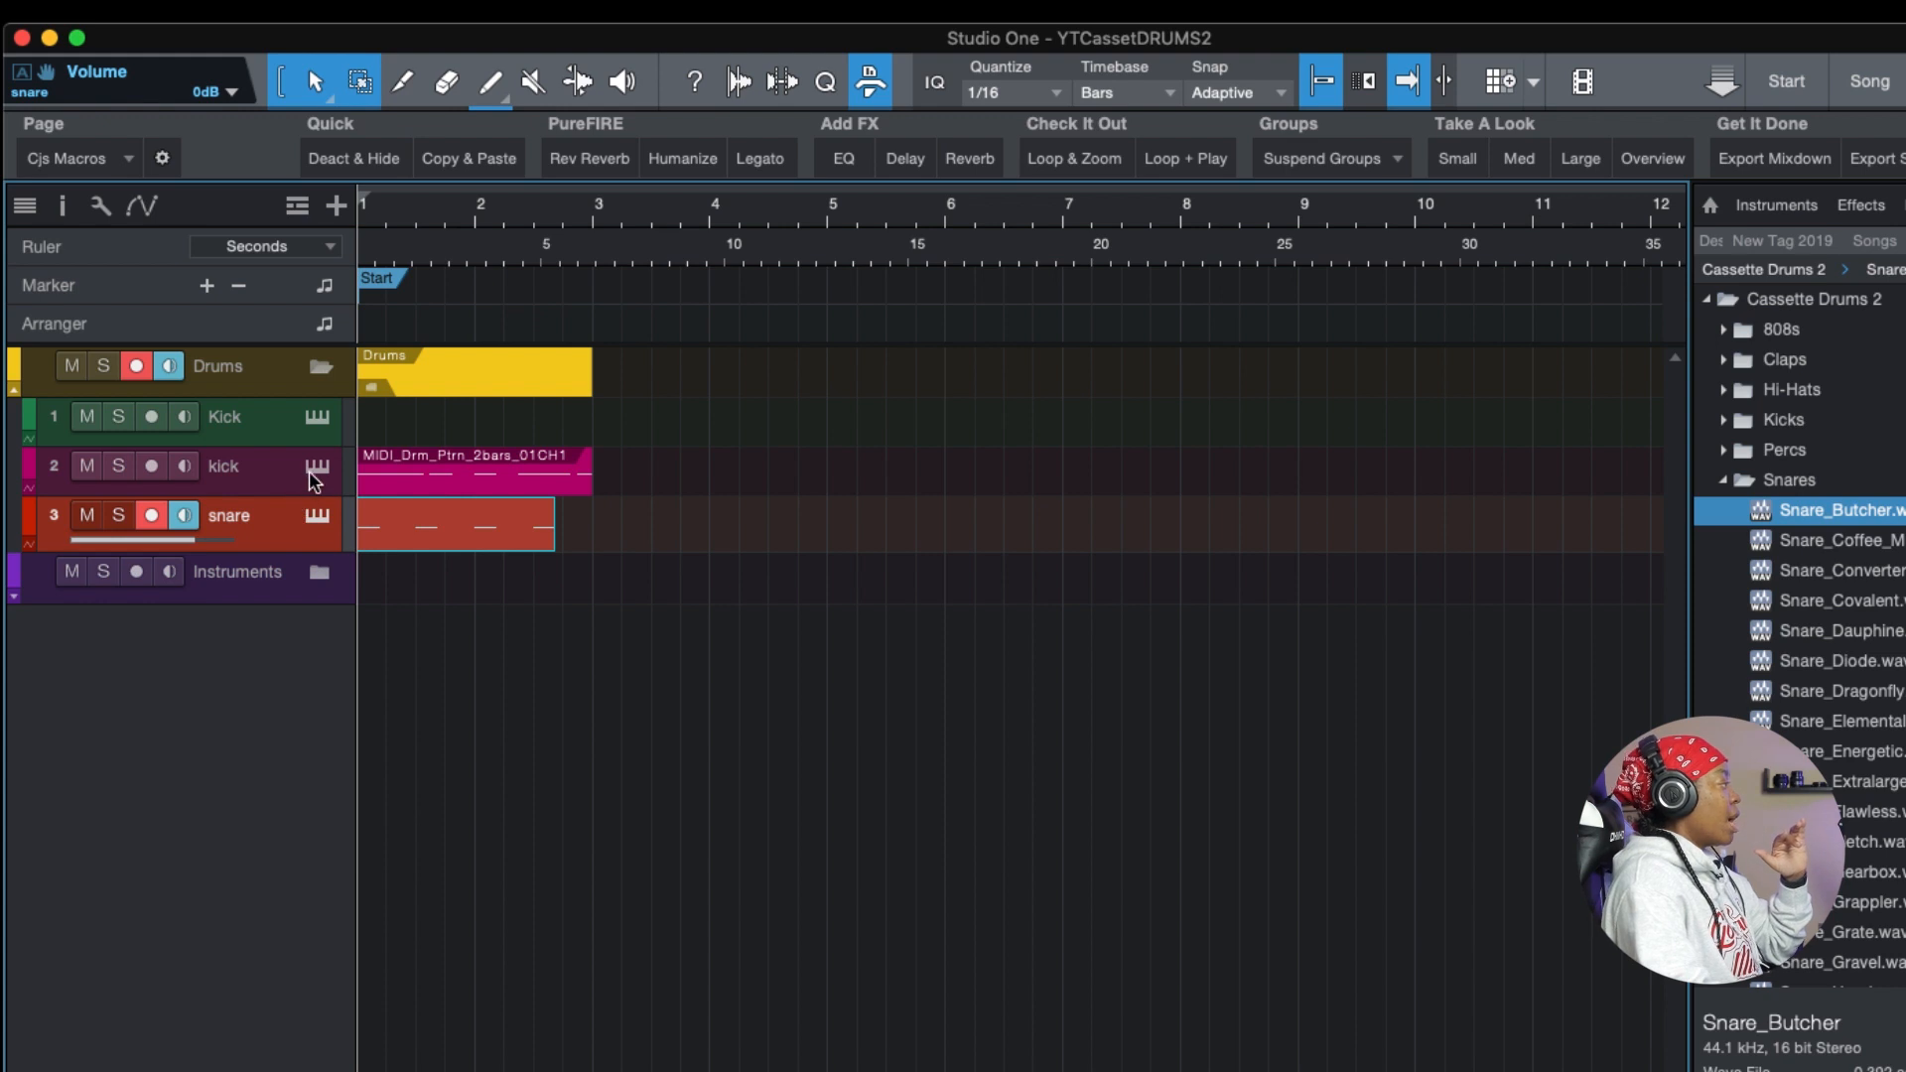
double_click(443, 481)
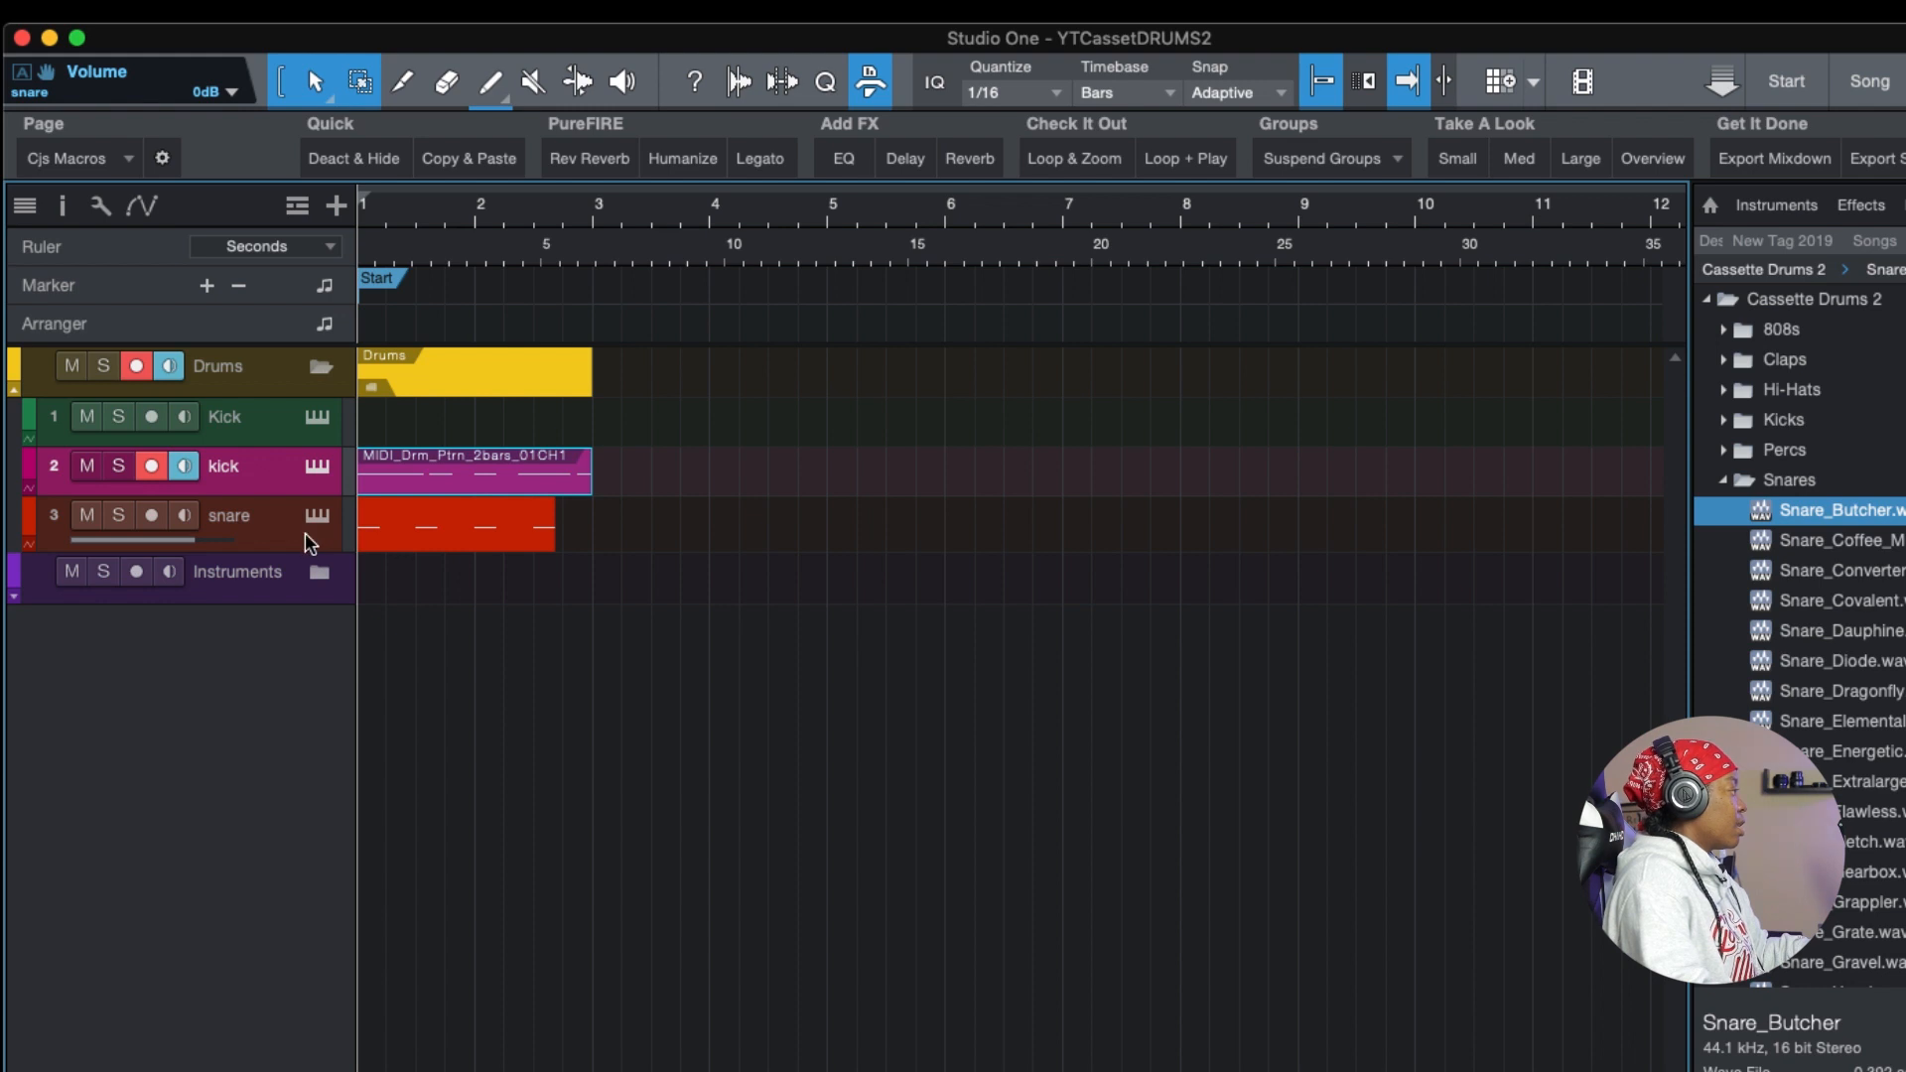
left_click(421, 529)
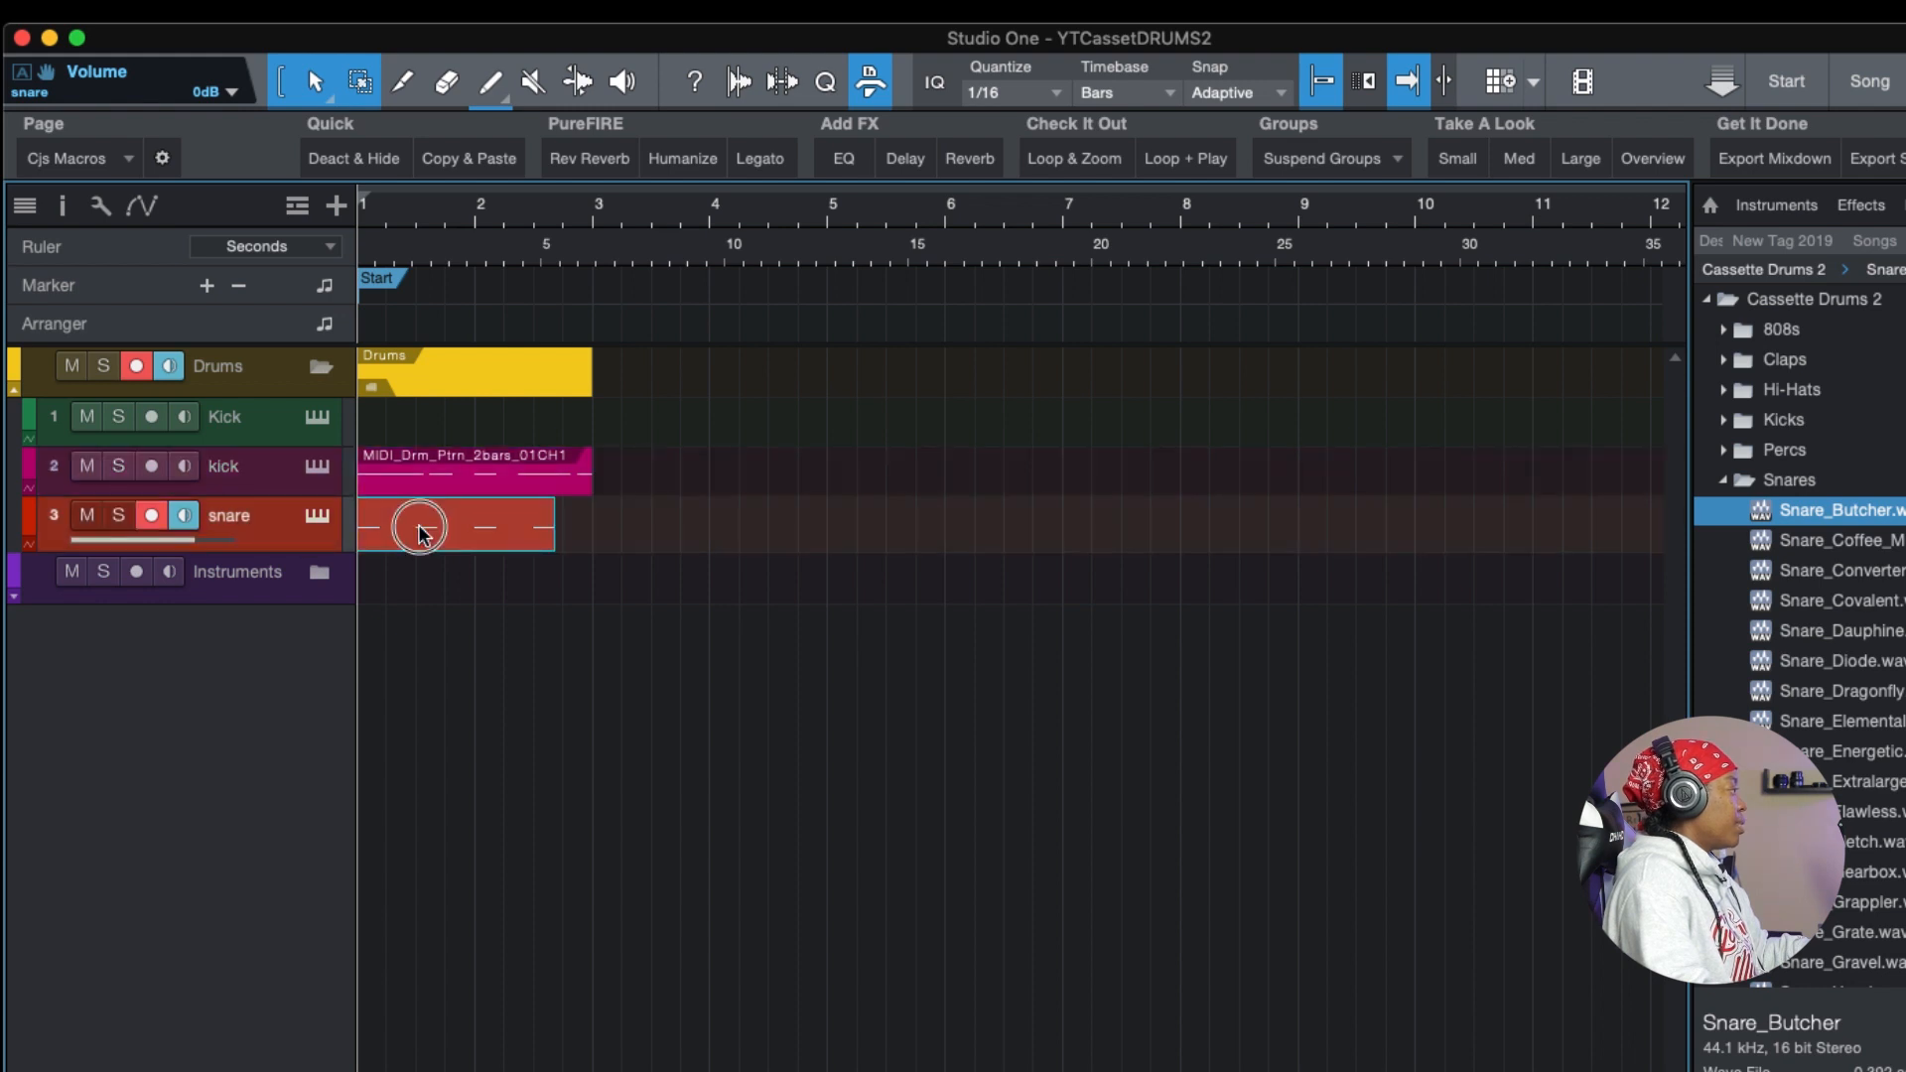
double_click(421, 529)
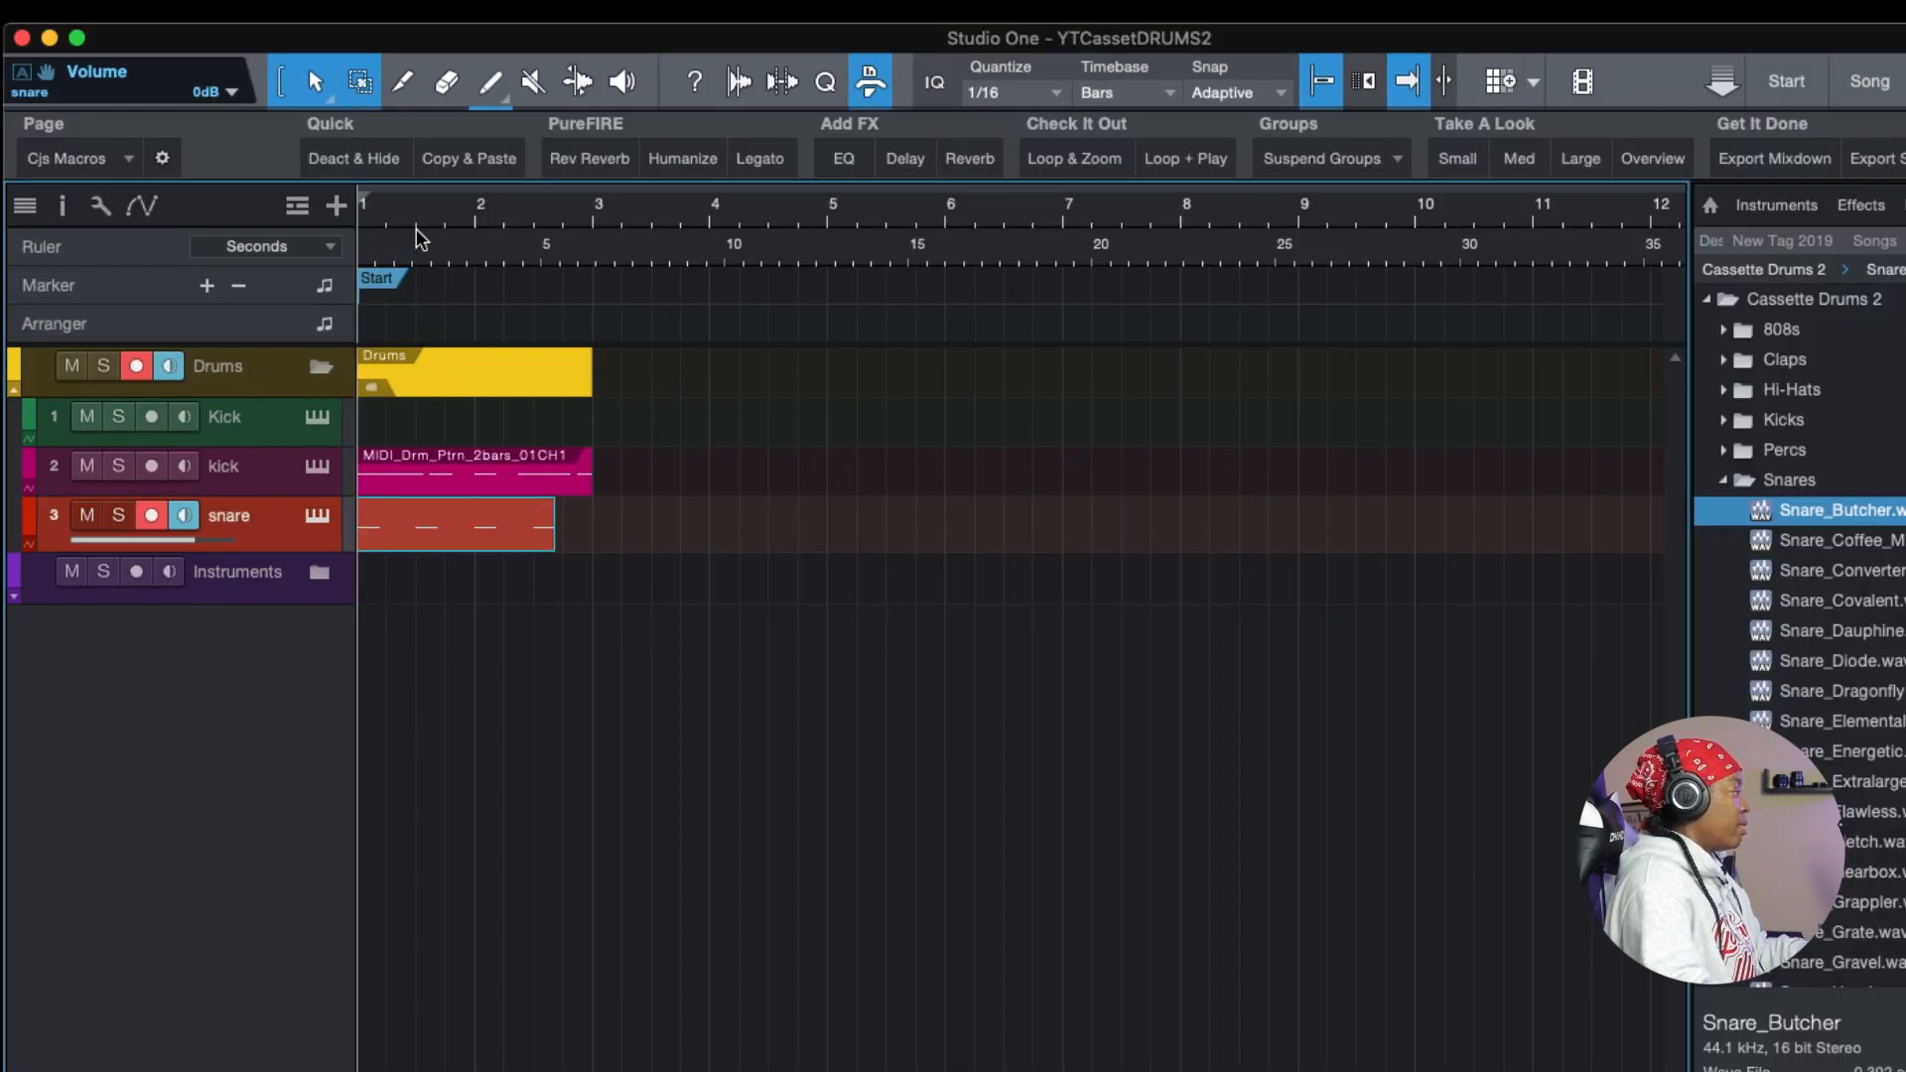
key("F3")
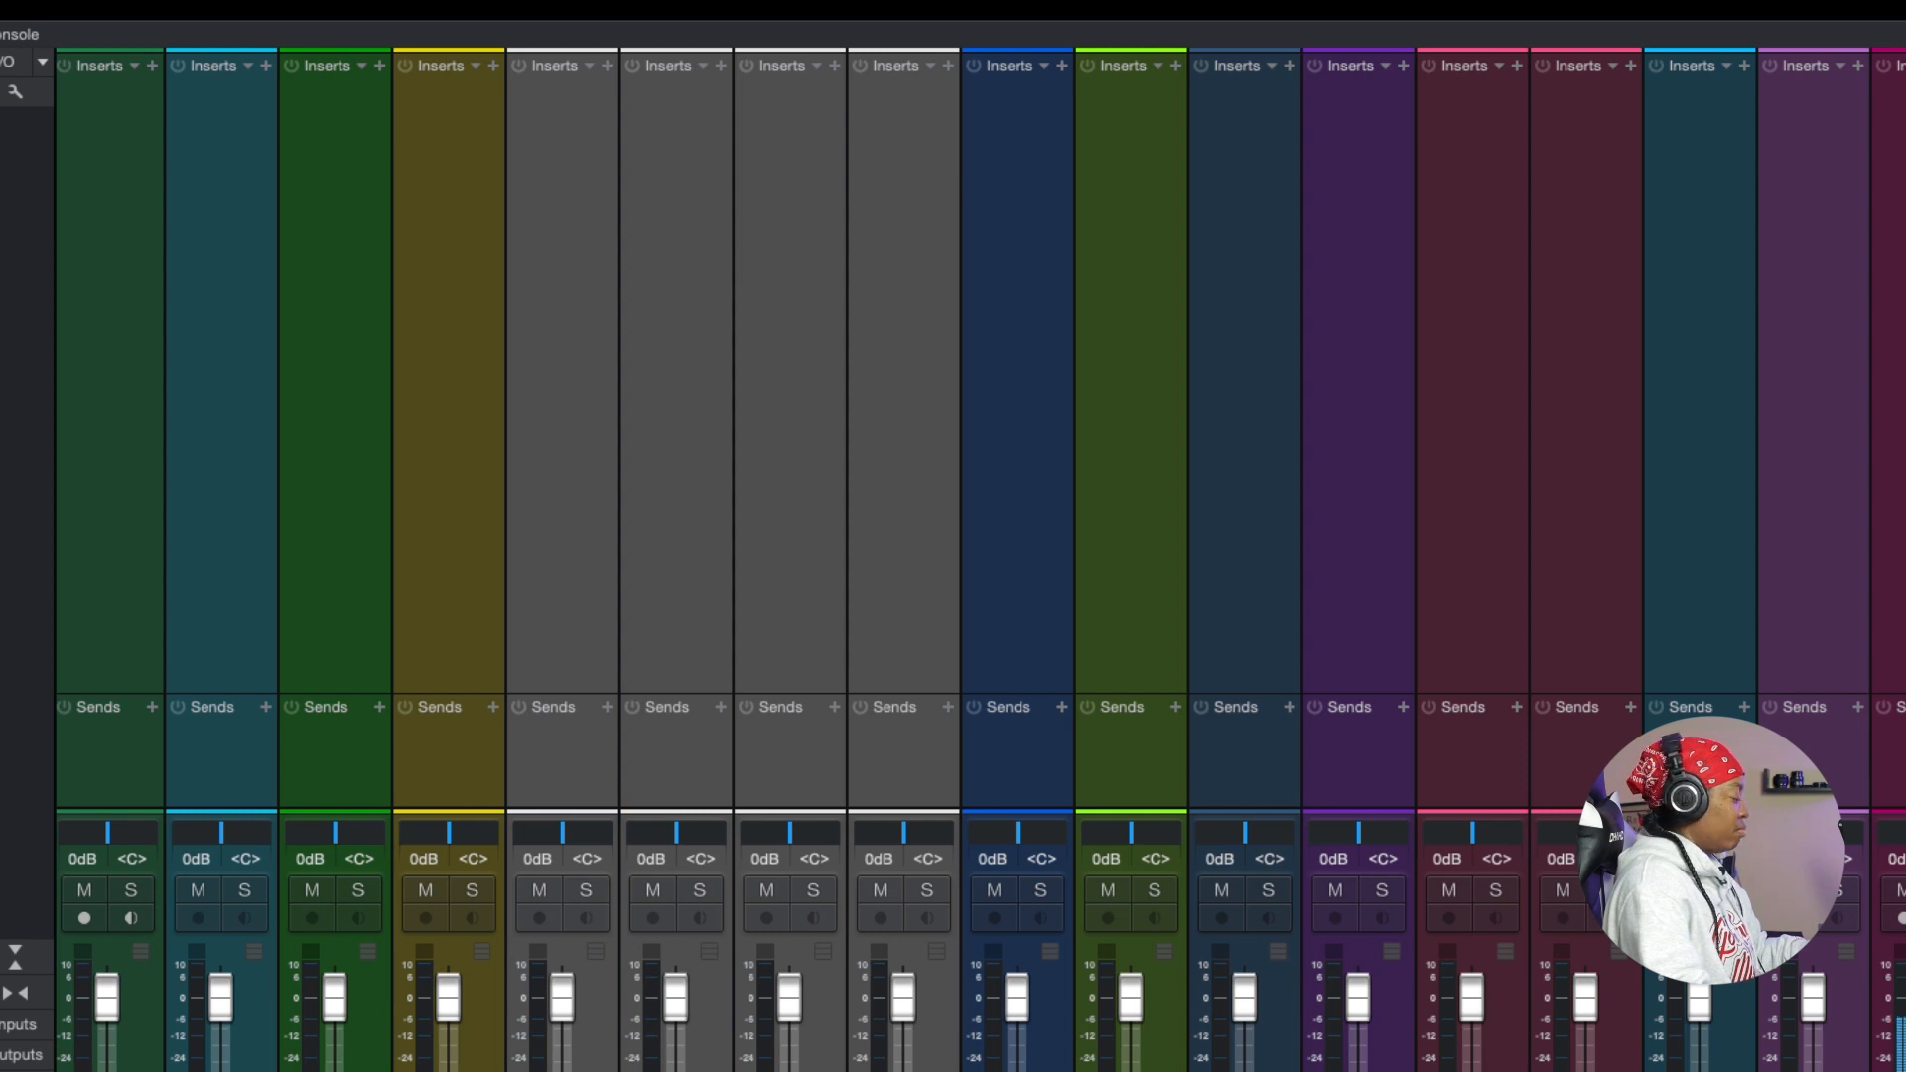
key("F2")
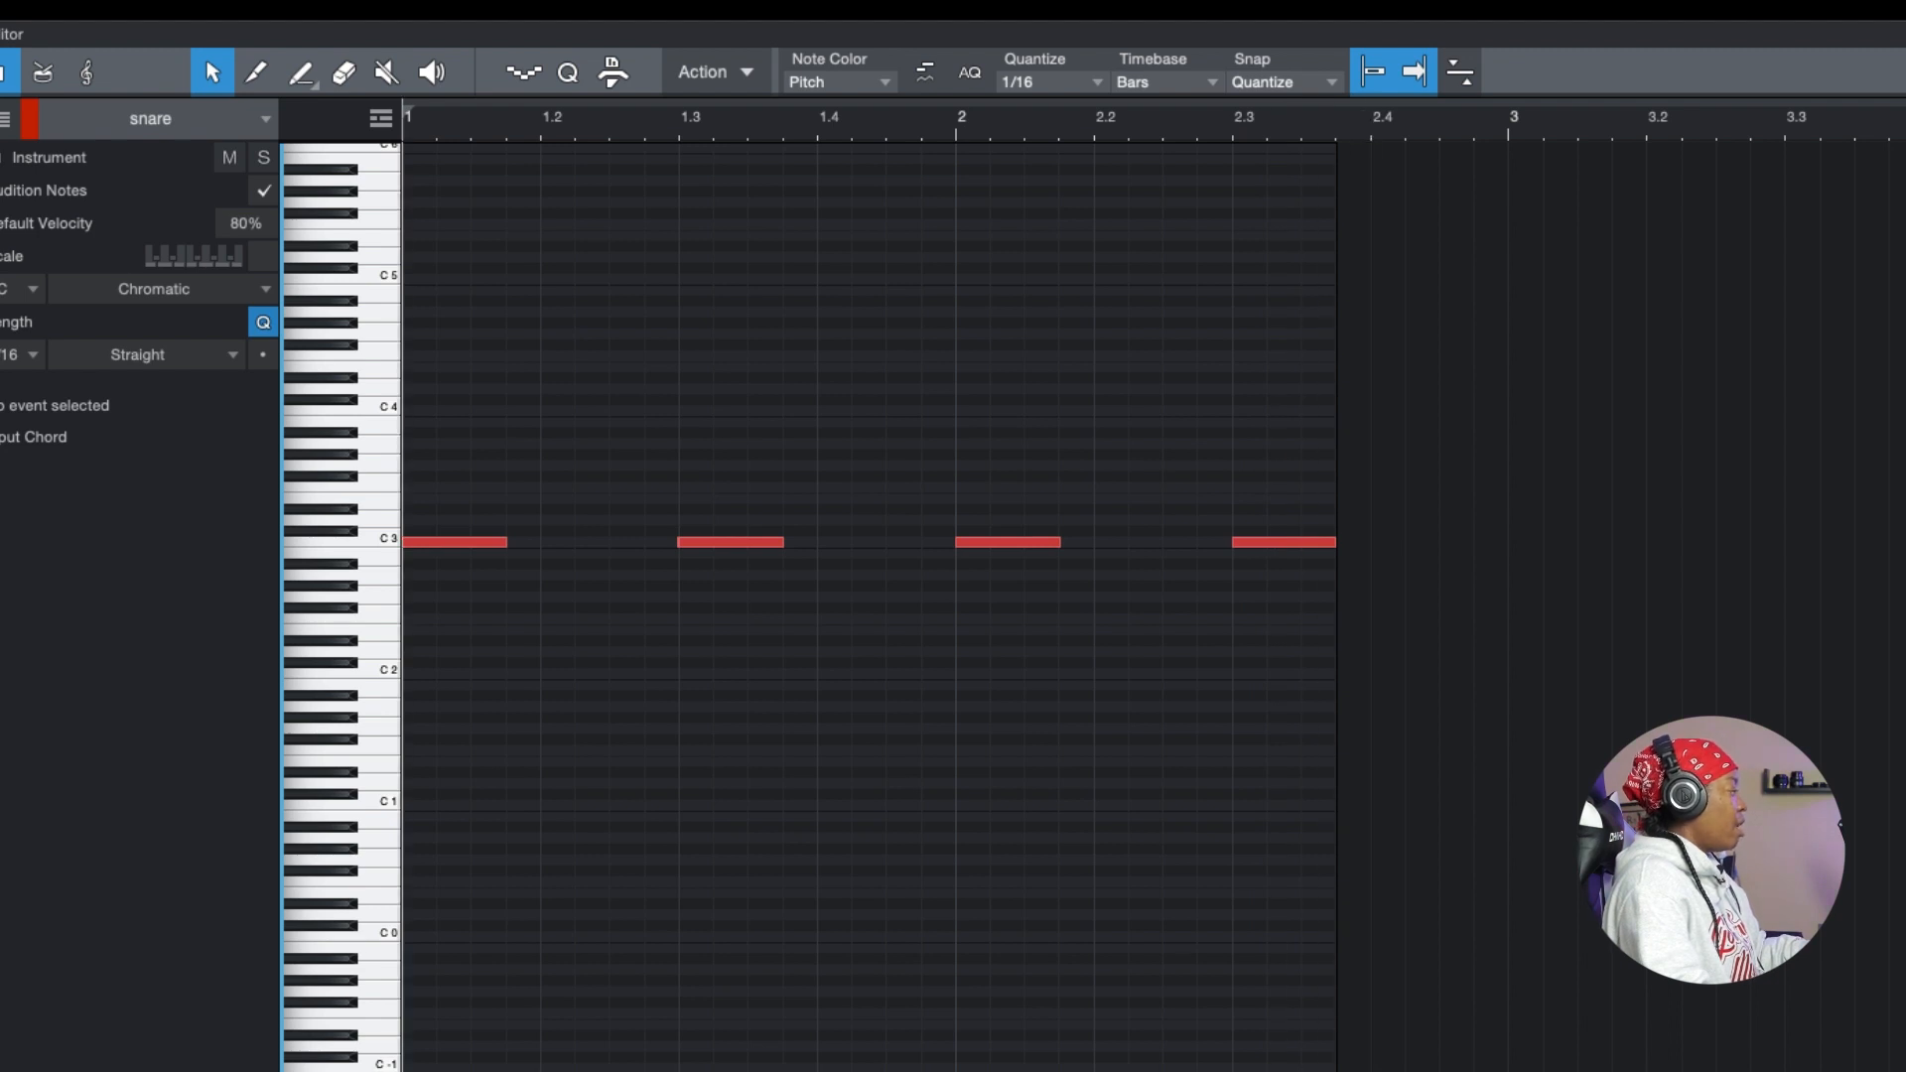
key("F3")
key("F2")
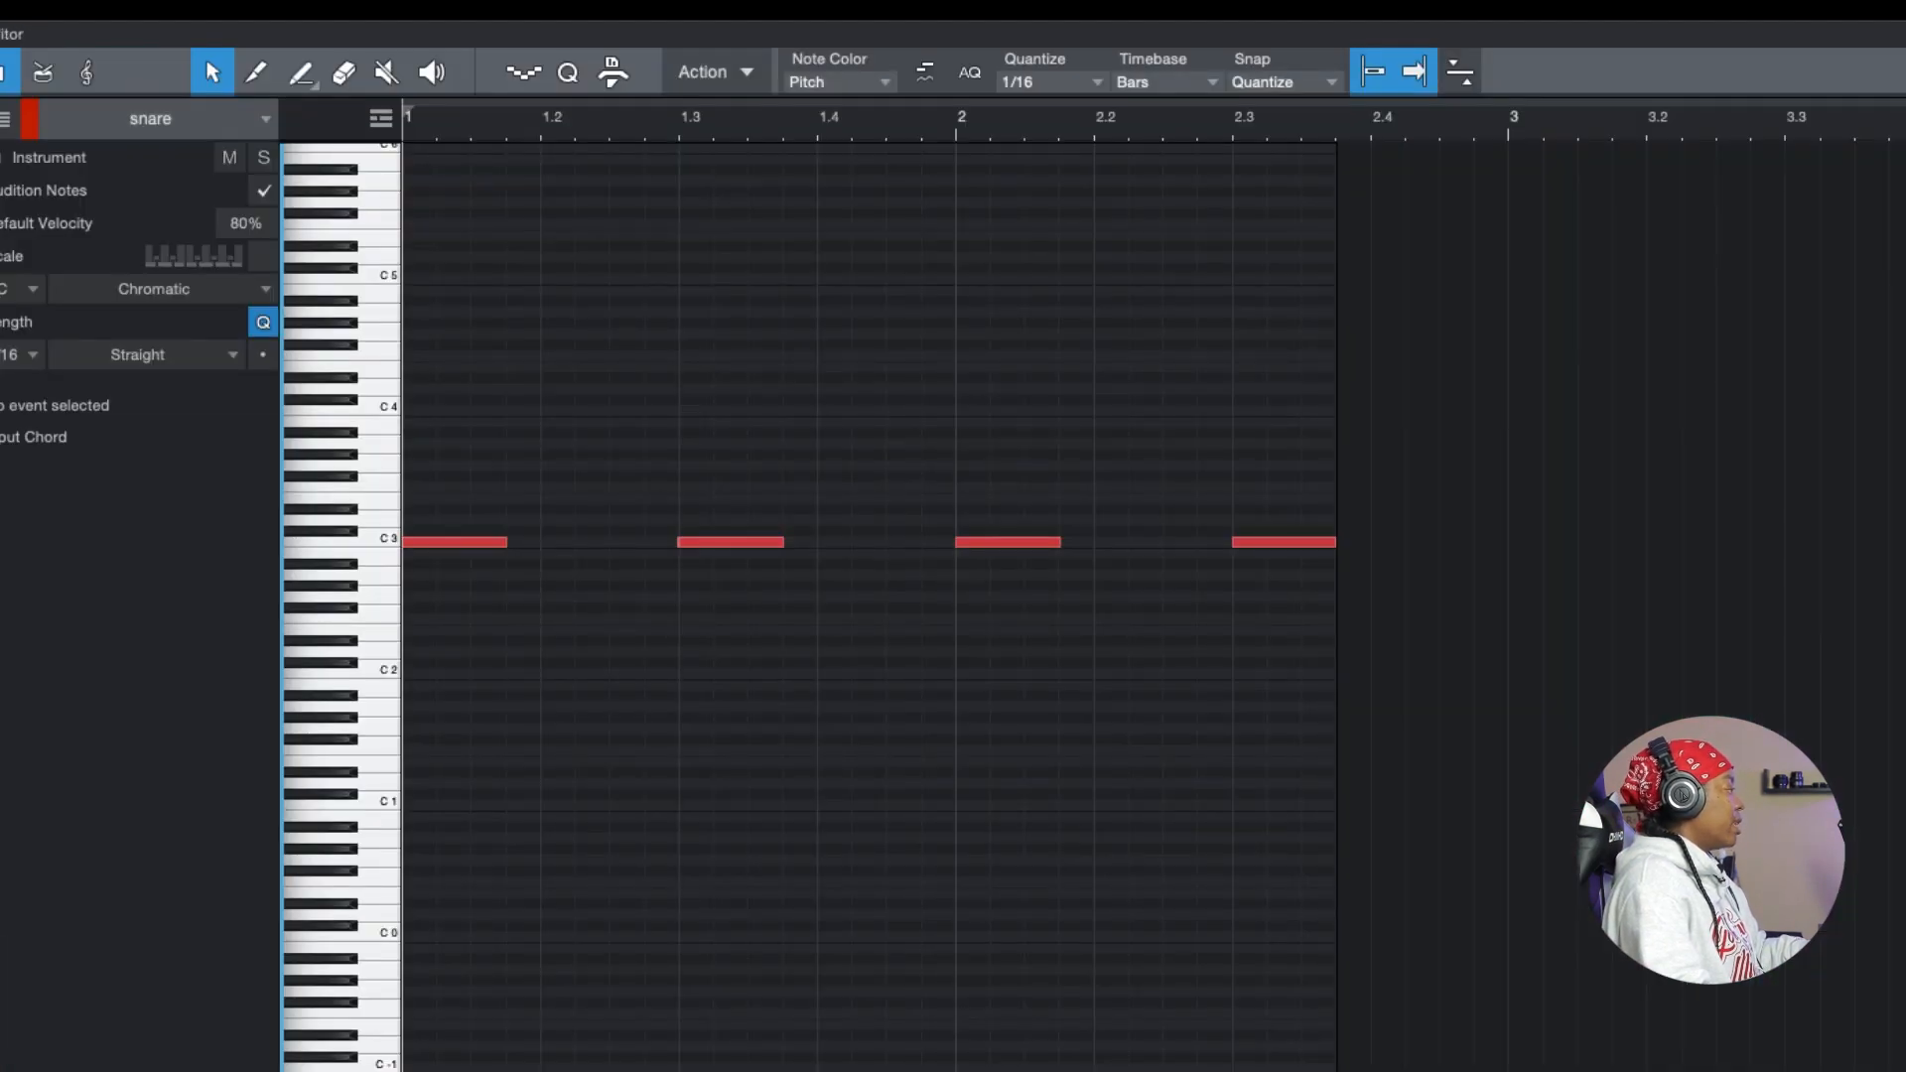
key("F2")
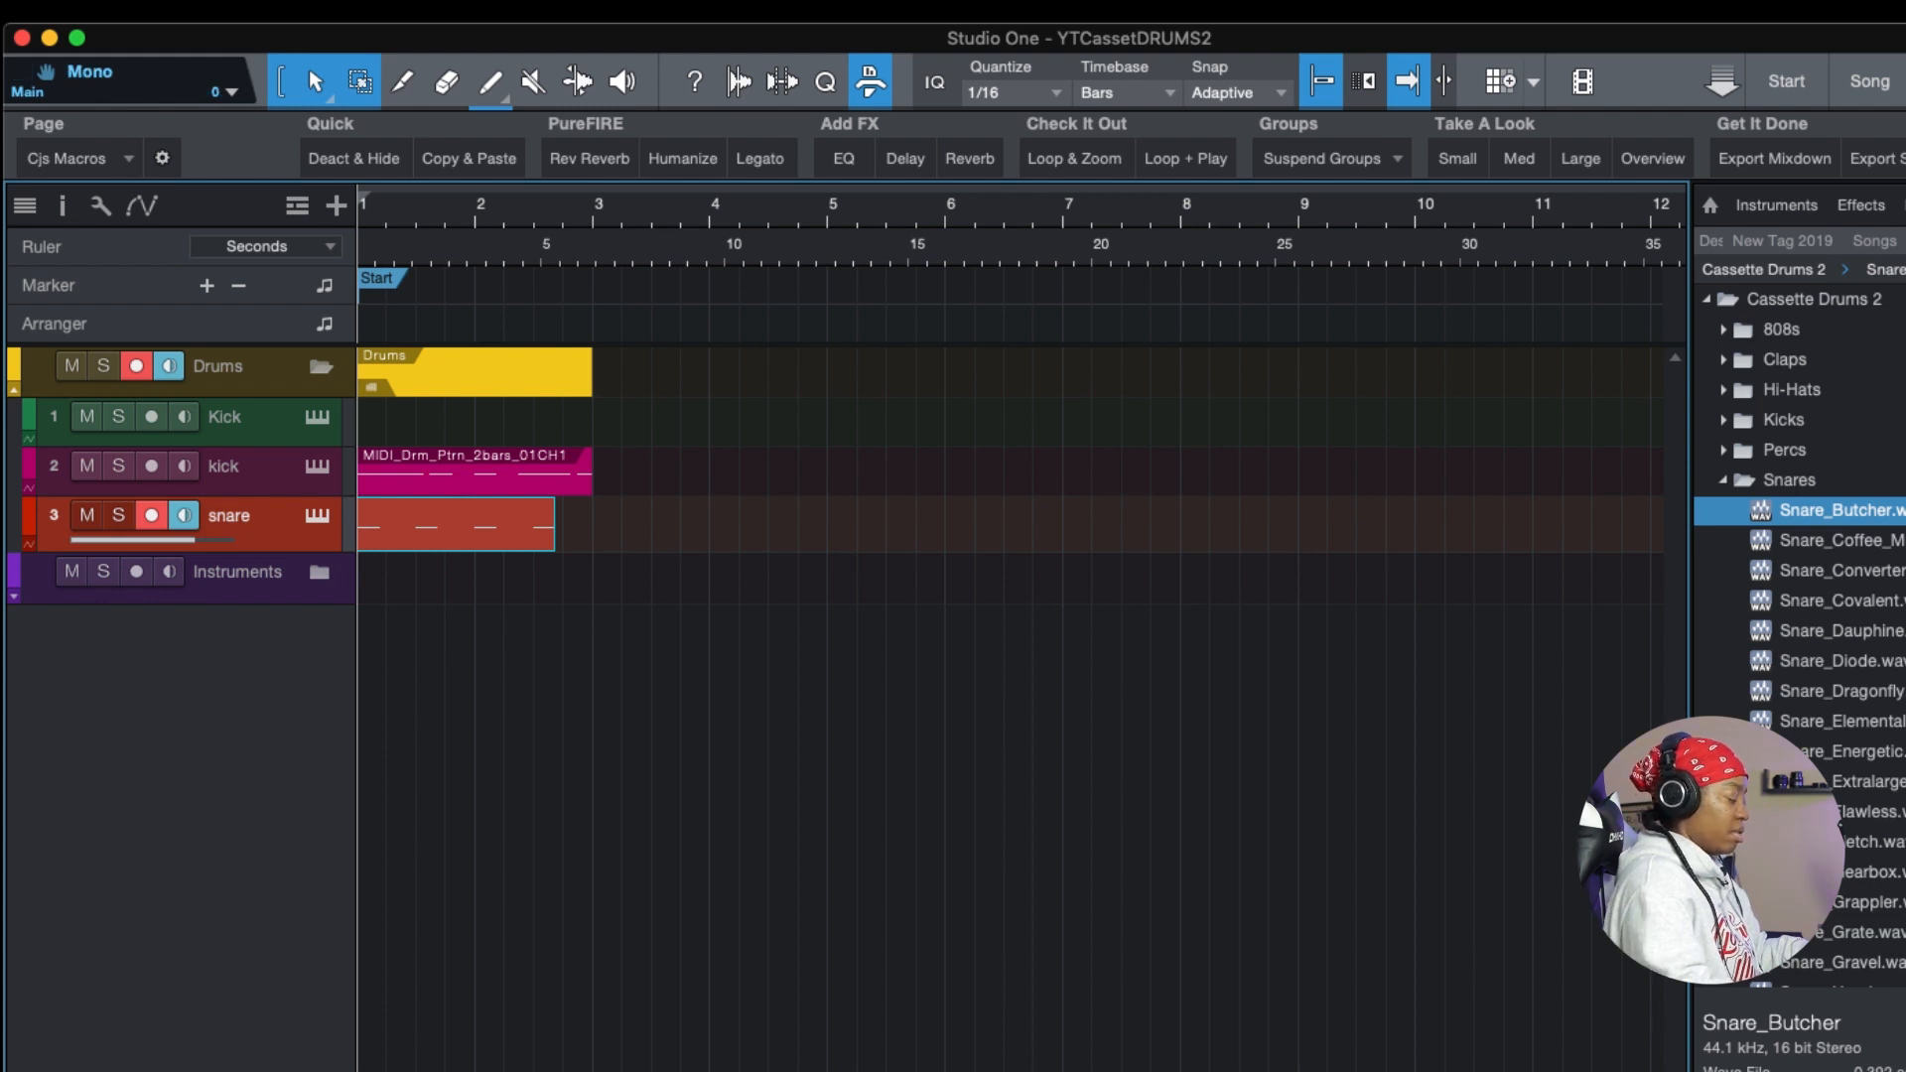
- Play the kick and snare patterns together from the song start and stop playback
key("Return")
key("space")
key("space")
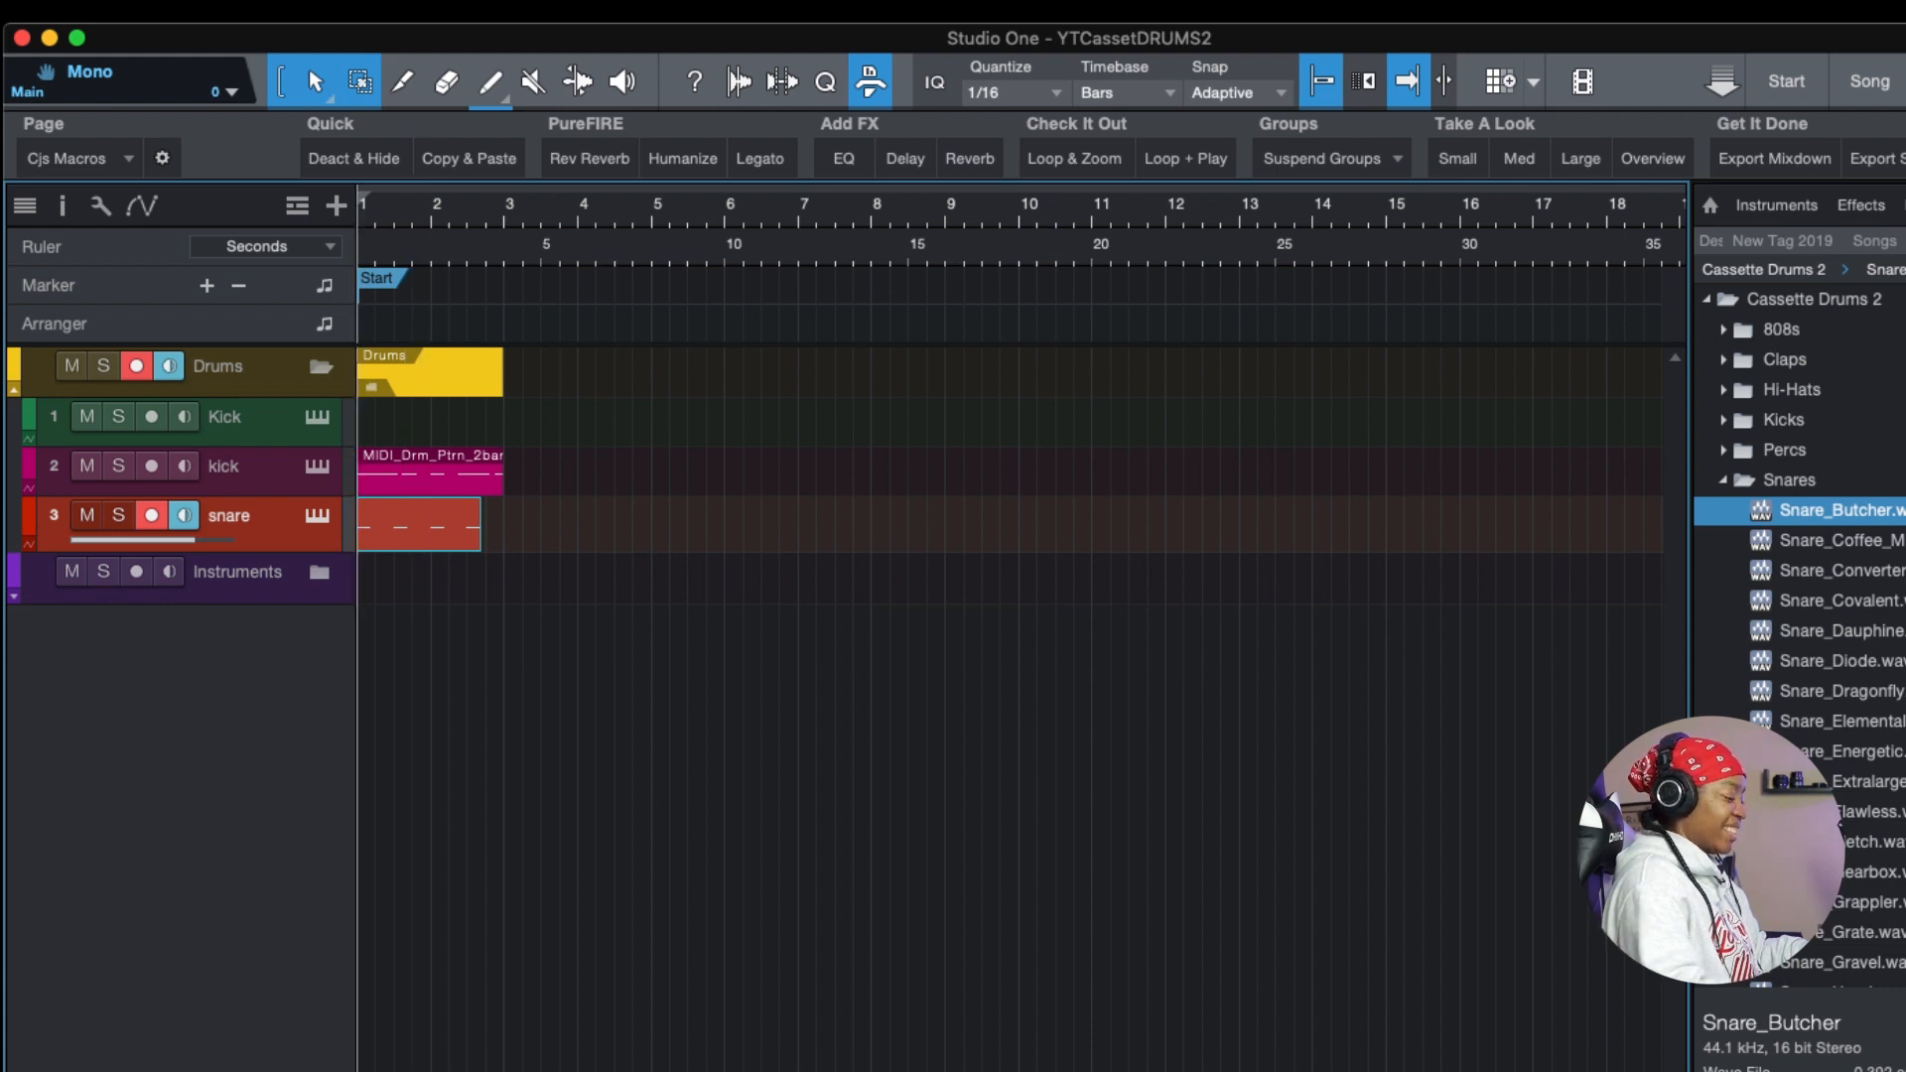
key("Return")
key("space")
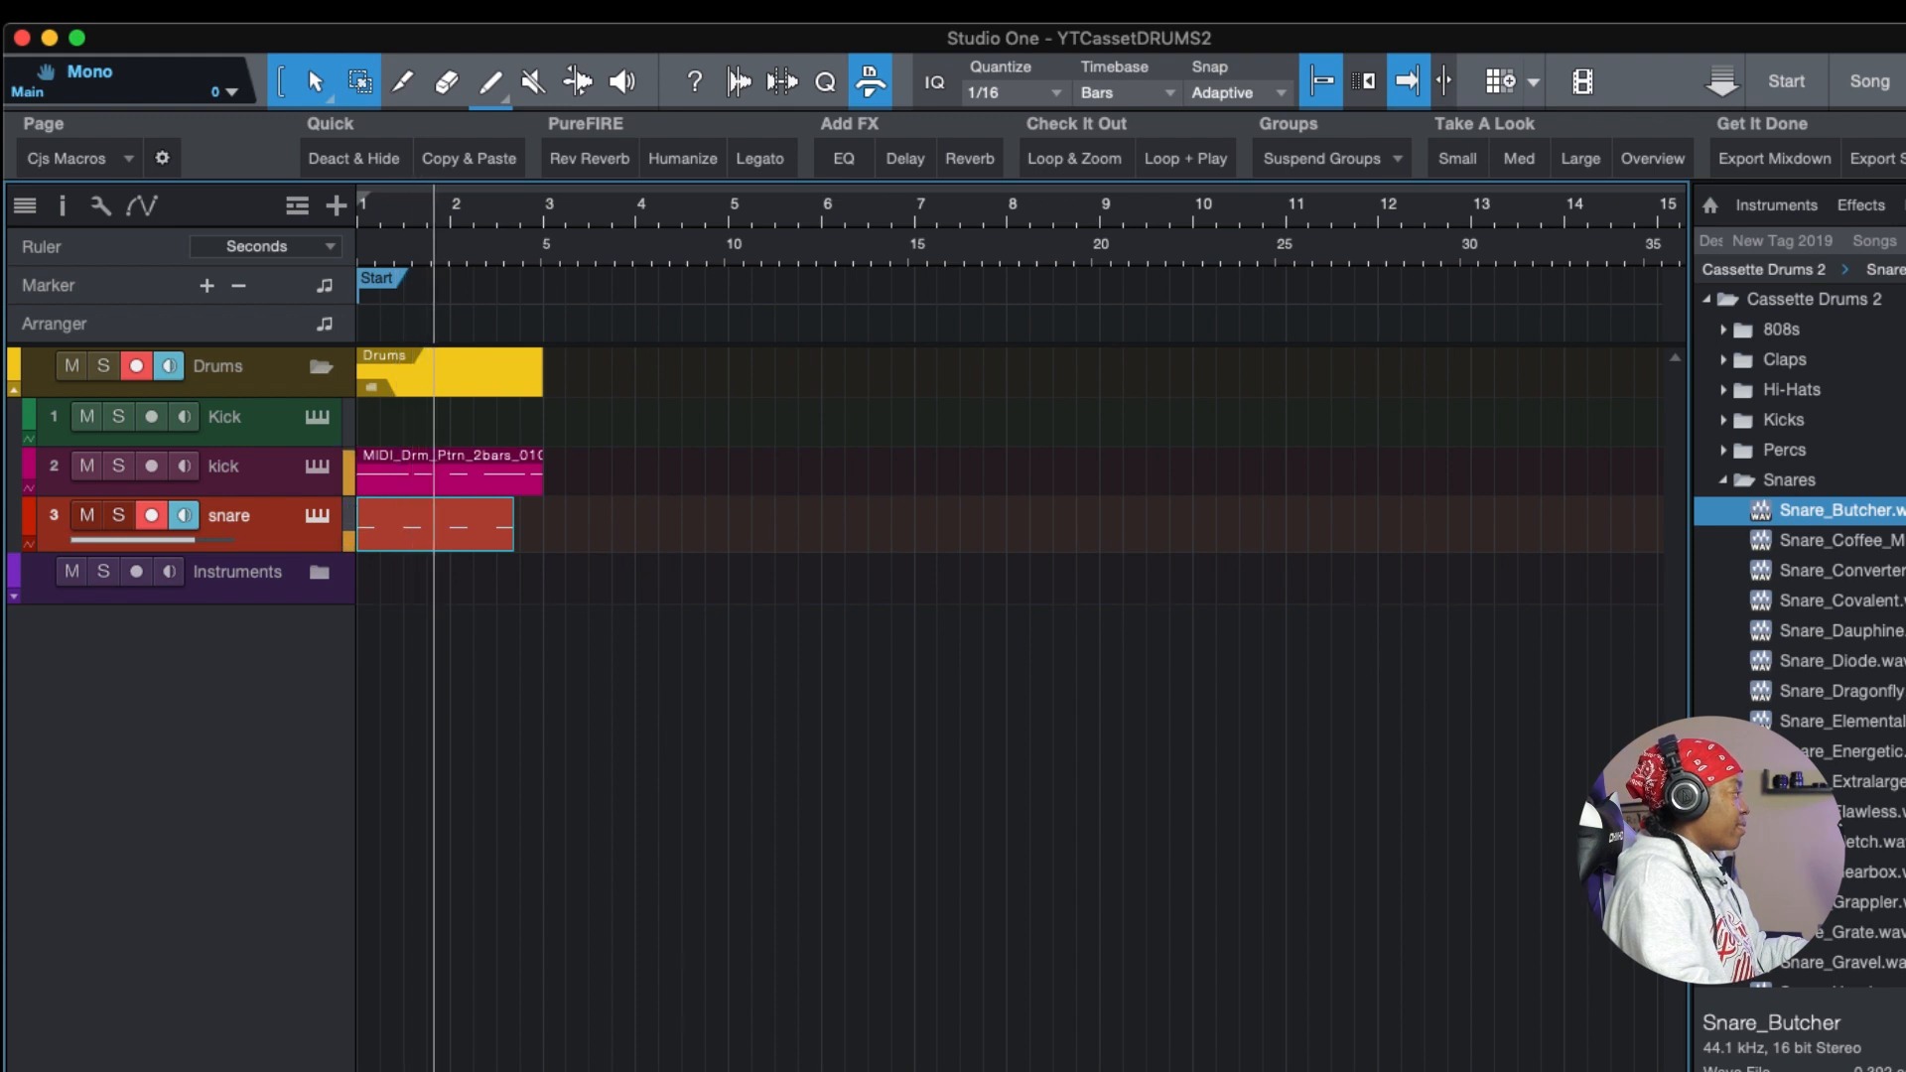
key("space")
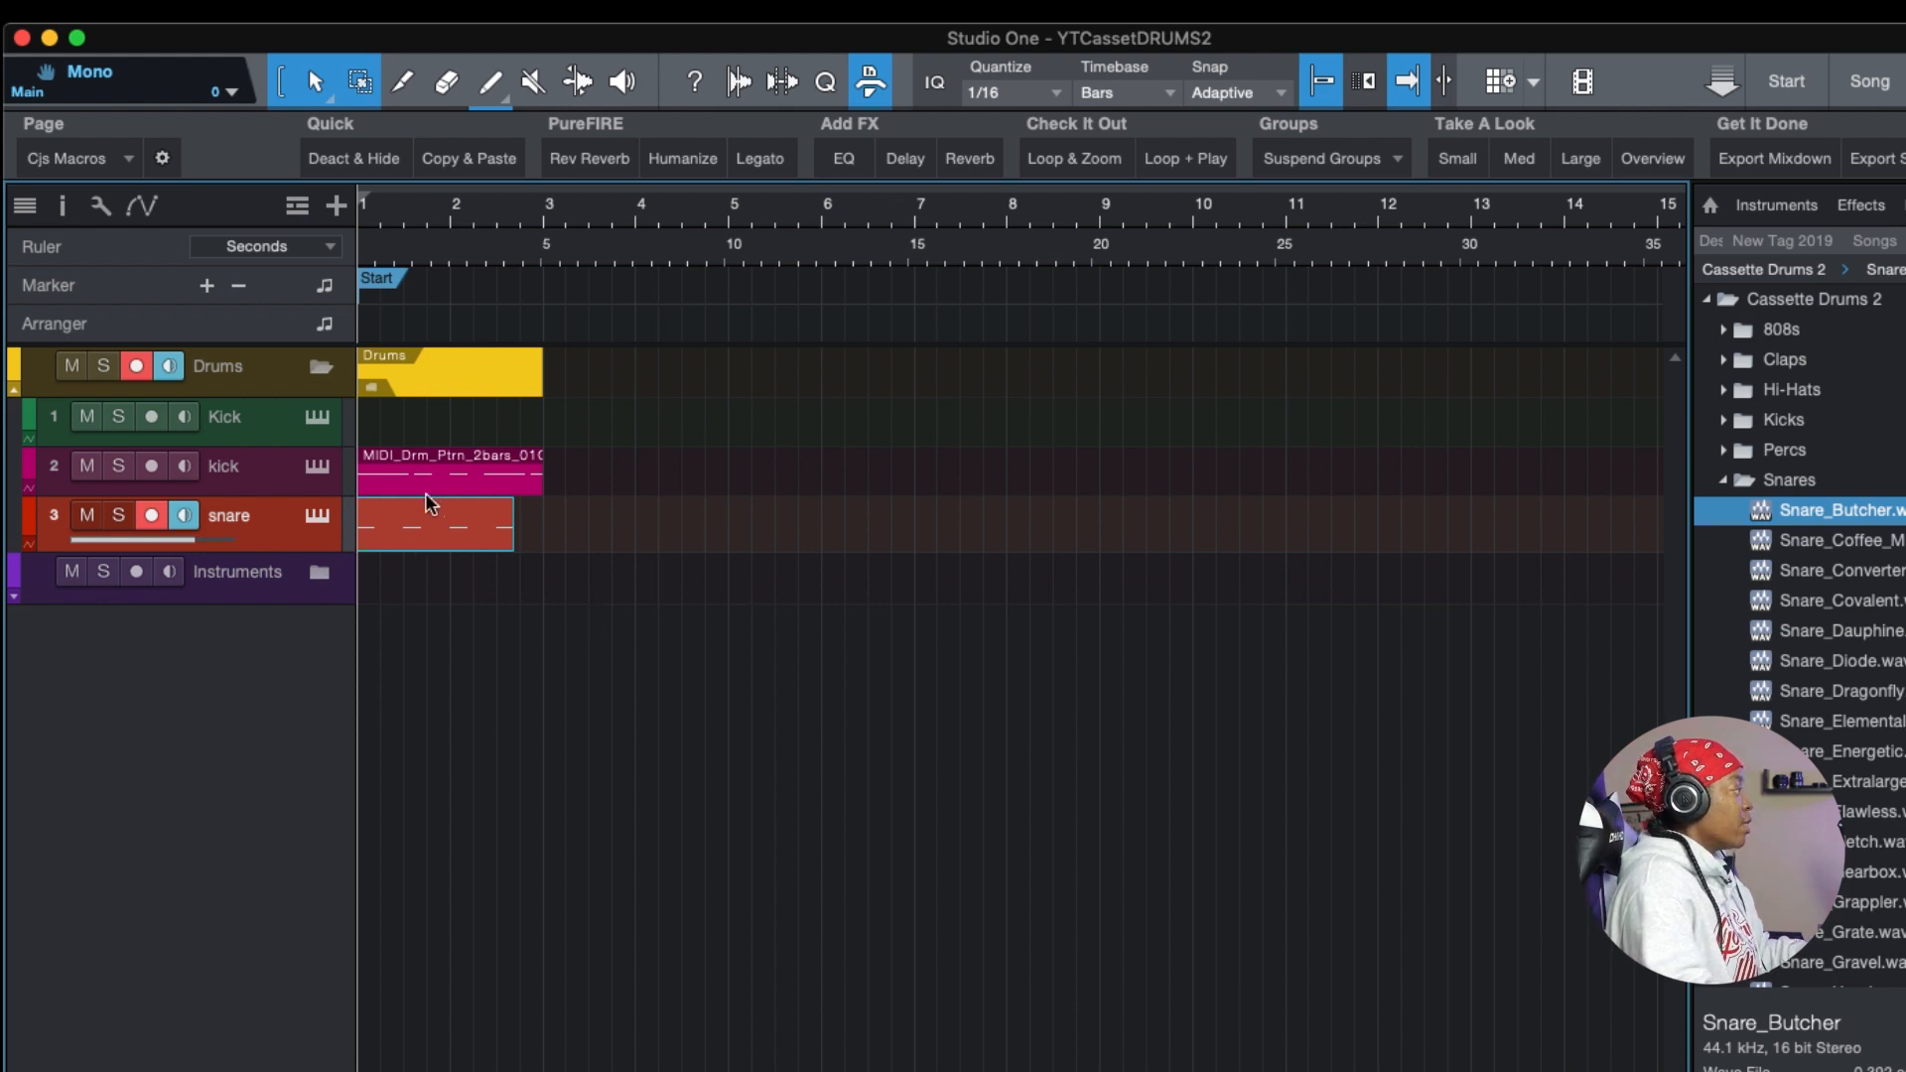
- Switch the lower kick track's SampleOne XT to the Kick_Exort sample during playback, close the instrument window and stop playback
left_click(317, 466)
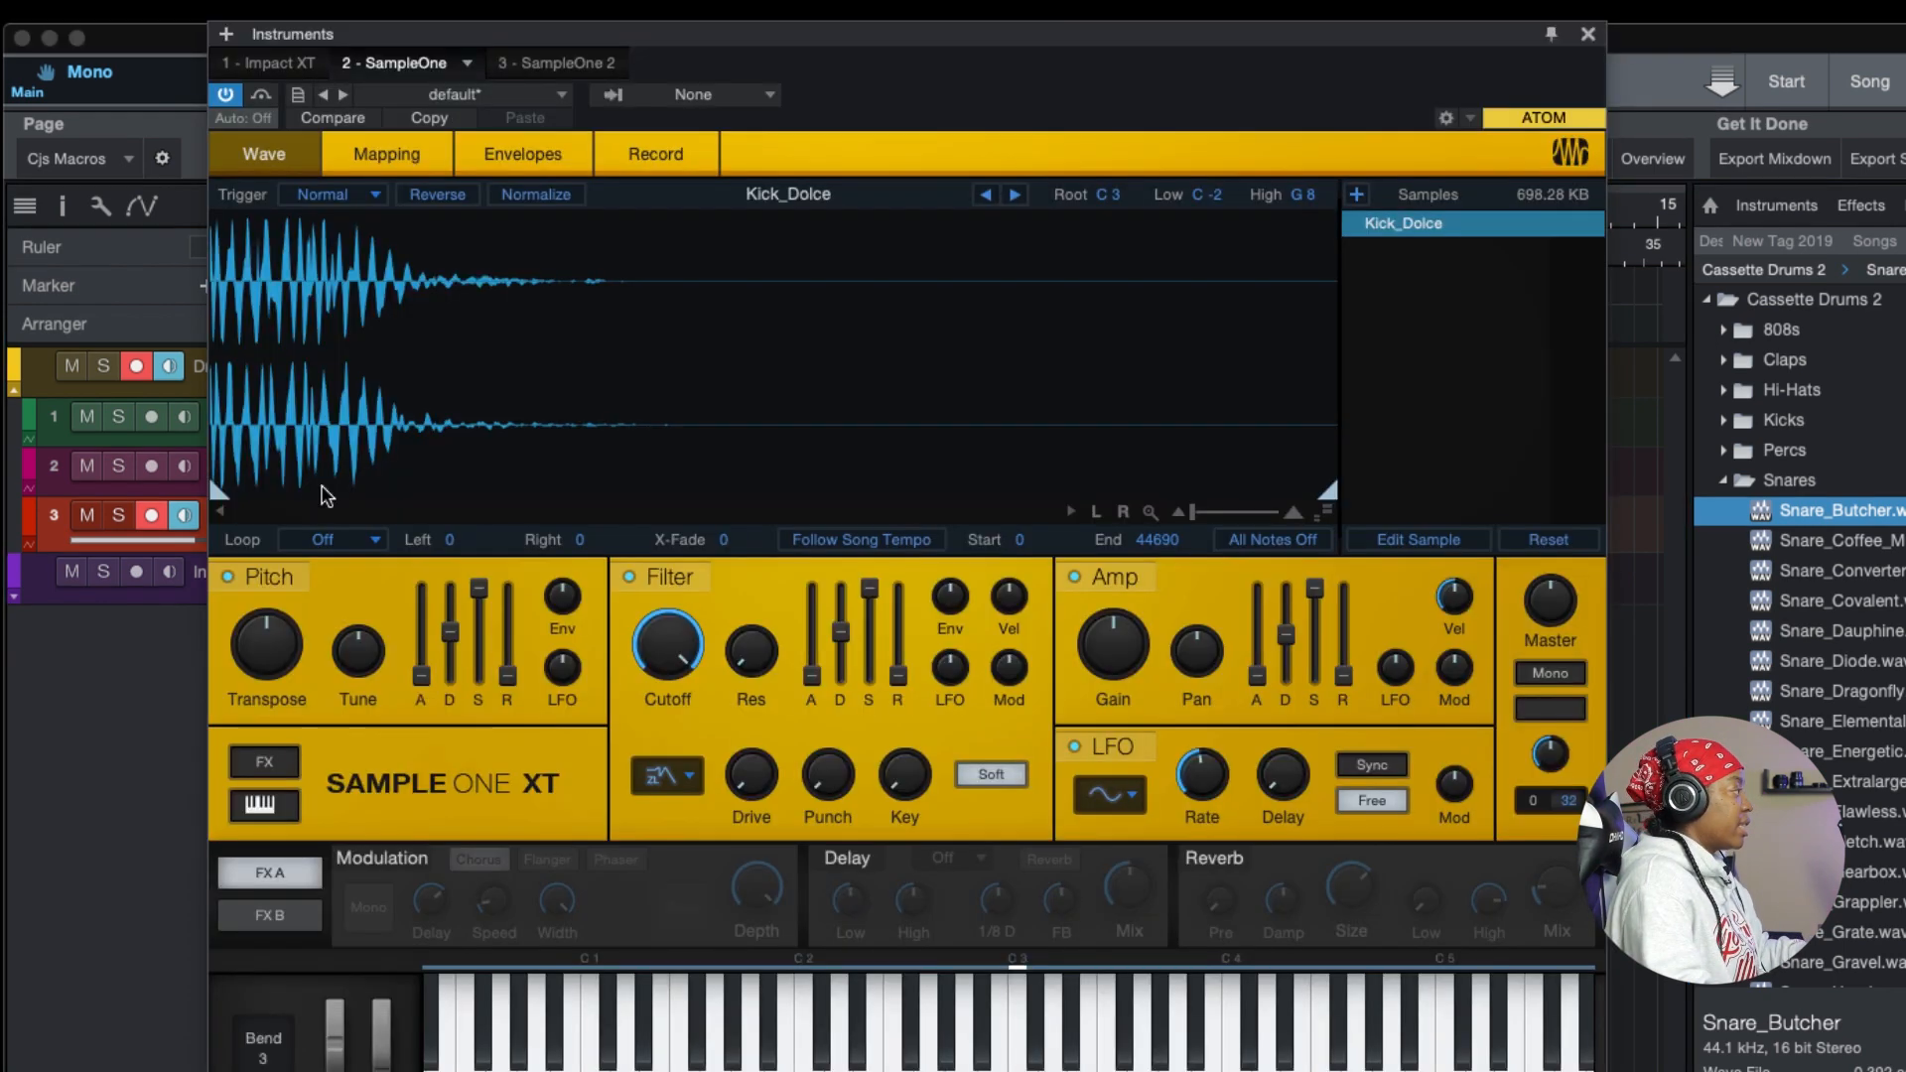
left_click(1015, 194)
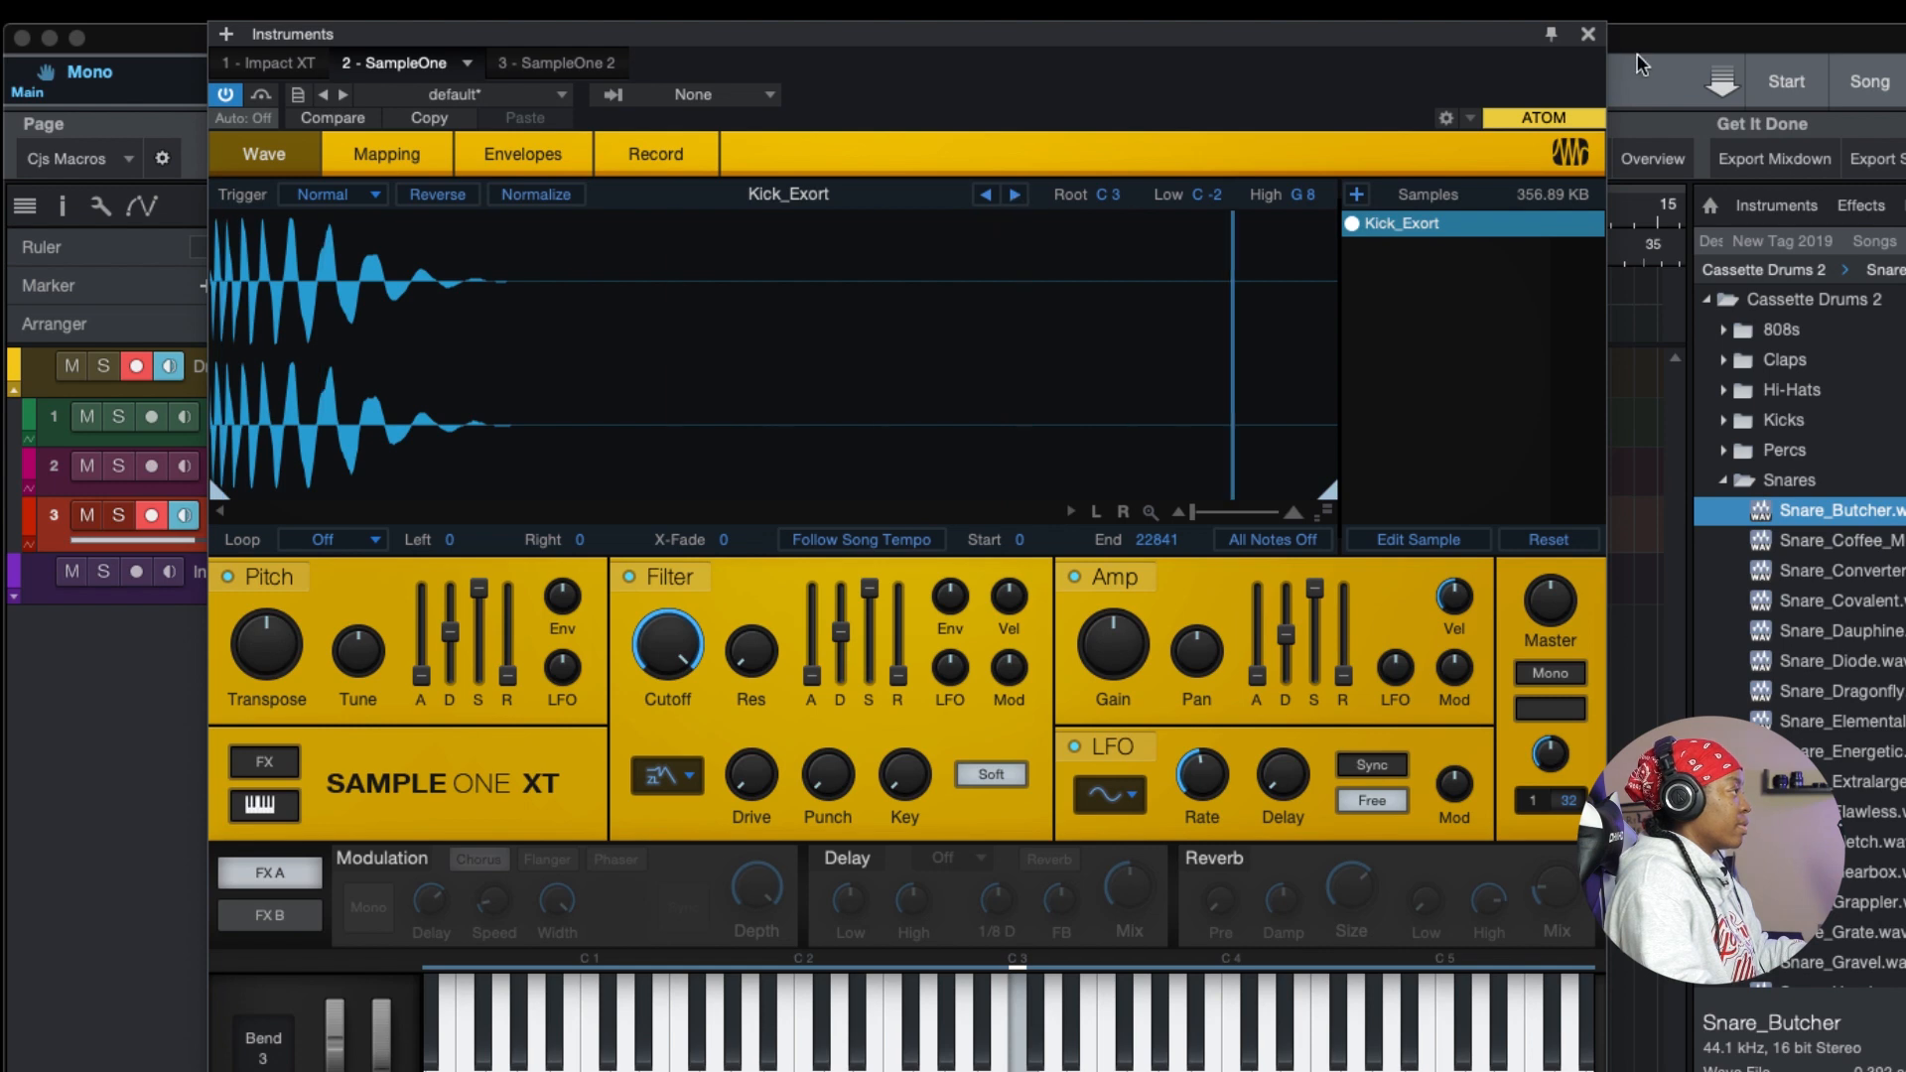
left_click(1589, 33)
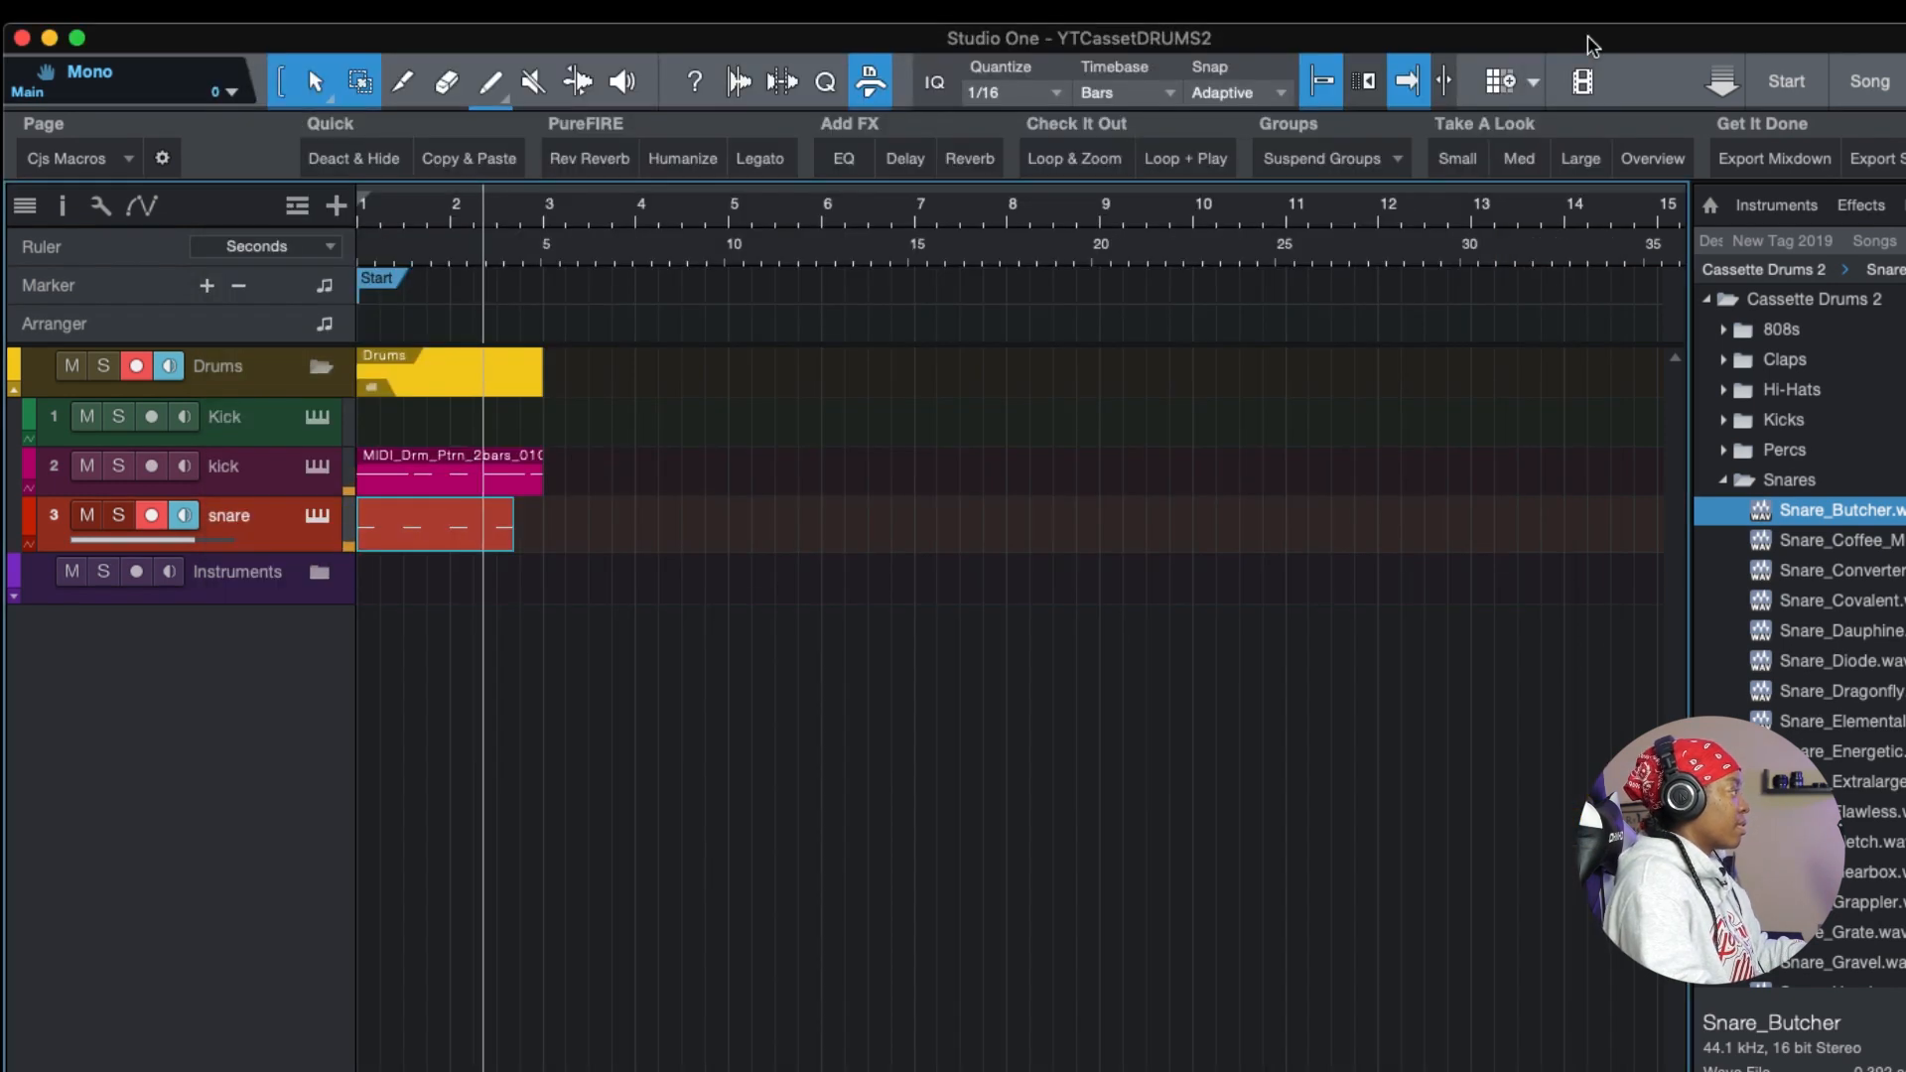
key("space")
- Move the snare clip so it starts on beat 2 of bar 1, and play it back with the kick
left_click_drag(398, 230, 425, 225)
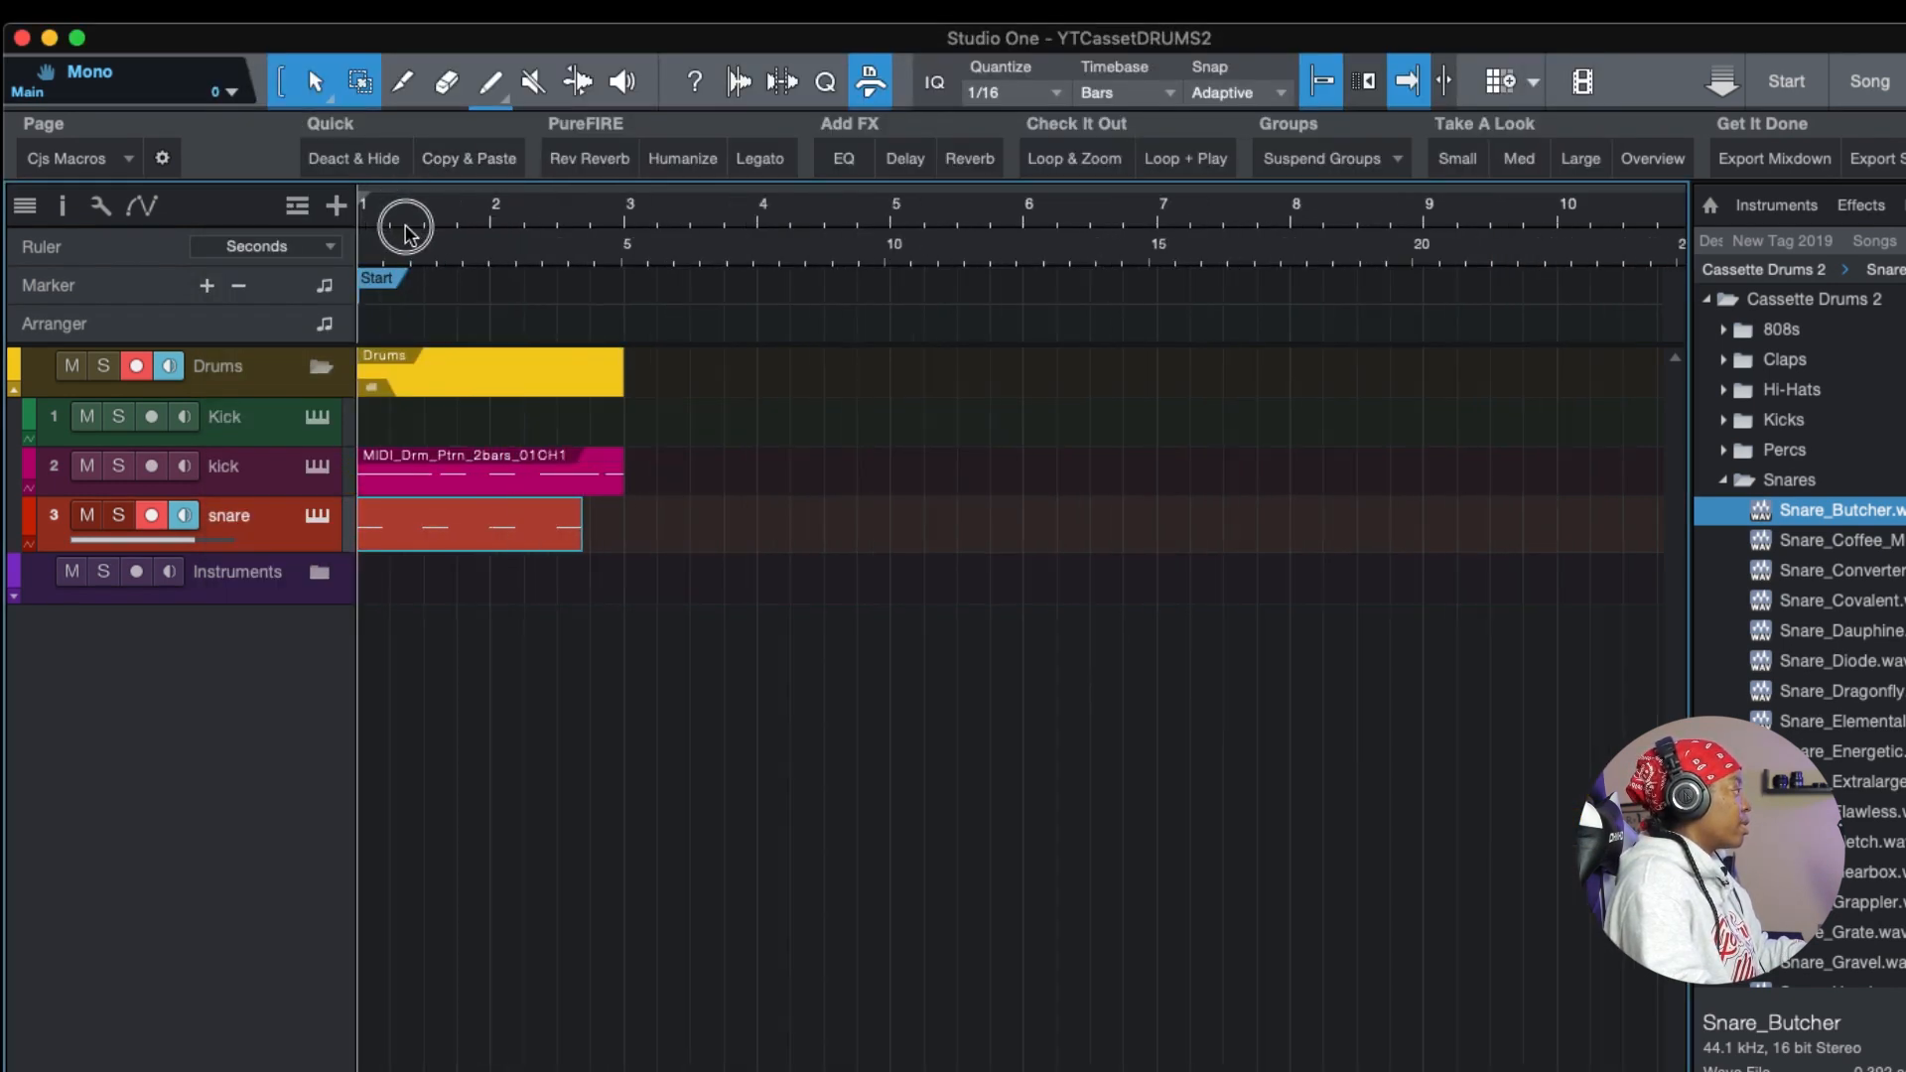
left_click(404, 533)
left_click_drag(409, 541, 442, 541)
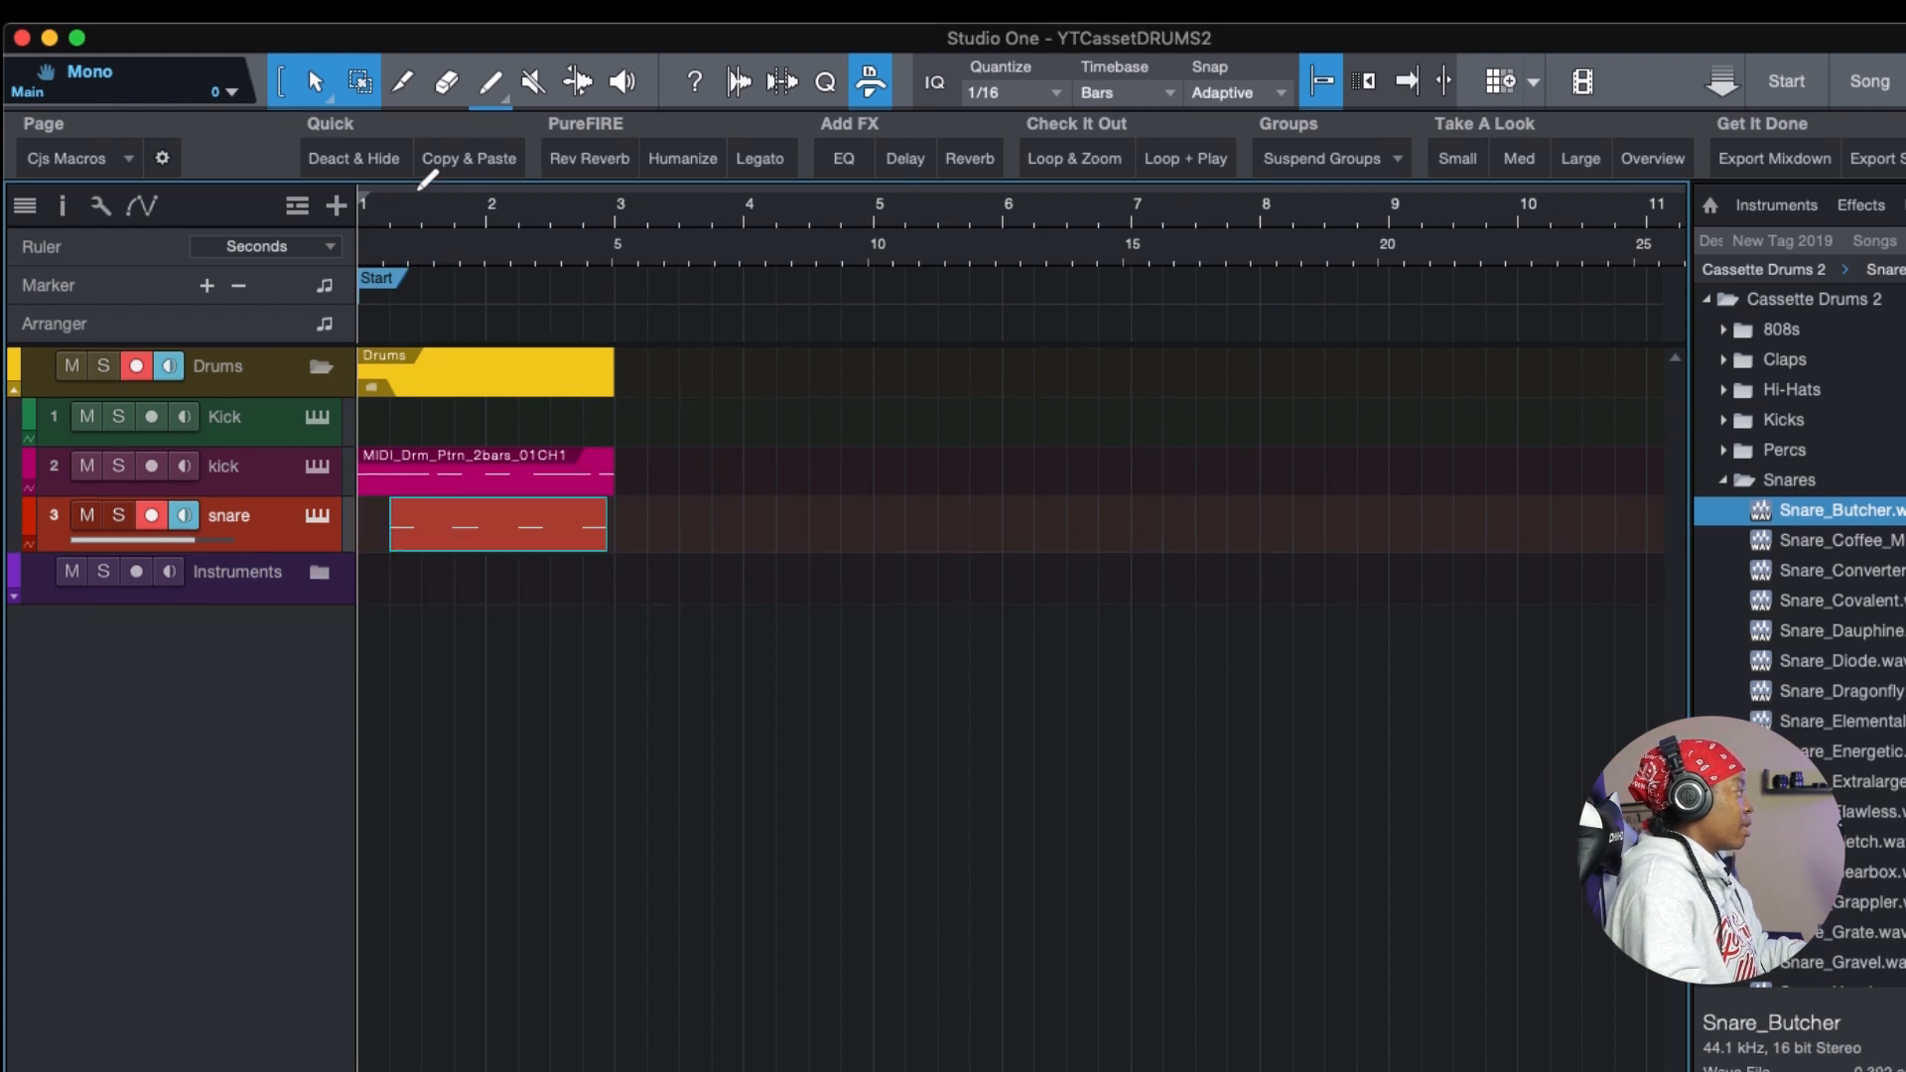
key("f")
key("space")
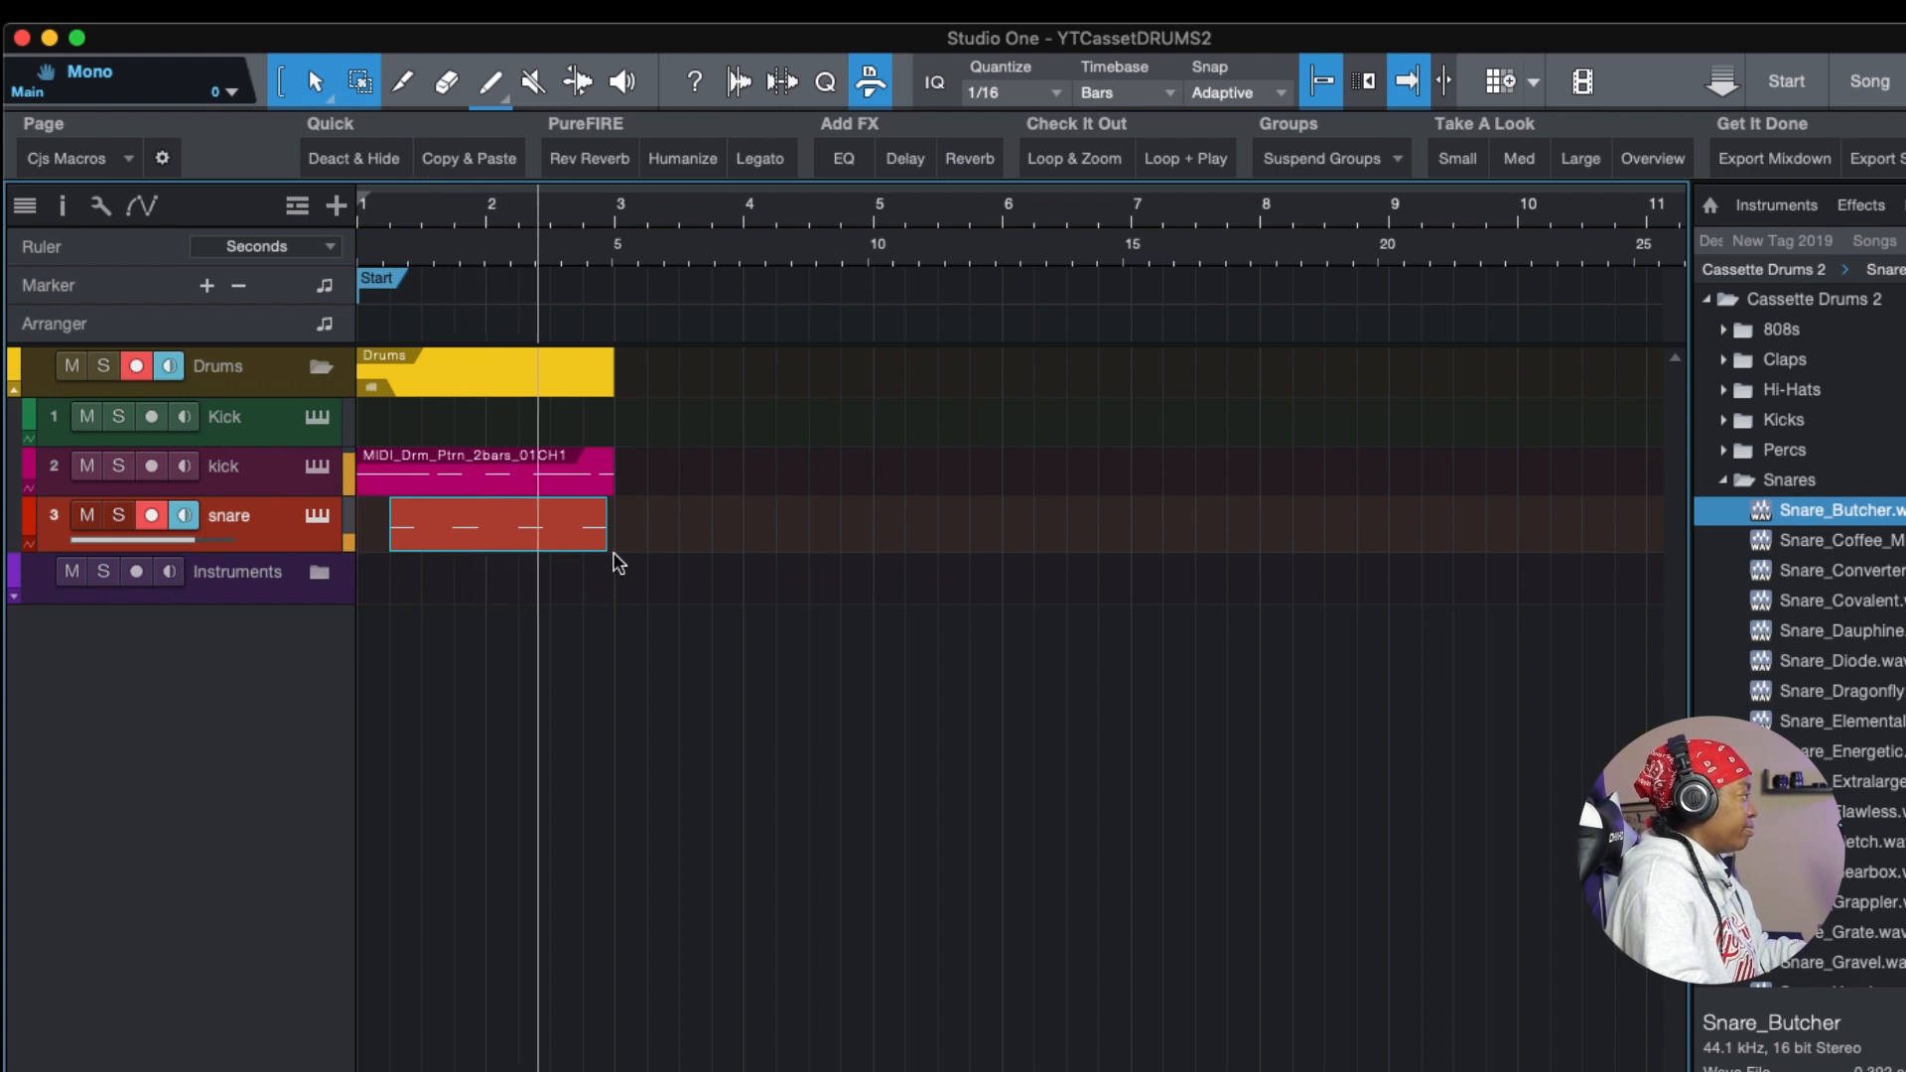
key("space")
- Extend both ends of the snare clip so it spans from bar 1 to bar 3
left_click_drag(589, 553, 602, 546)
left_click_drag(380, 544, 354, 534)
left_click_drag(553, 213, 748, 205)
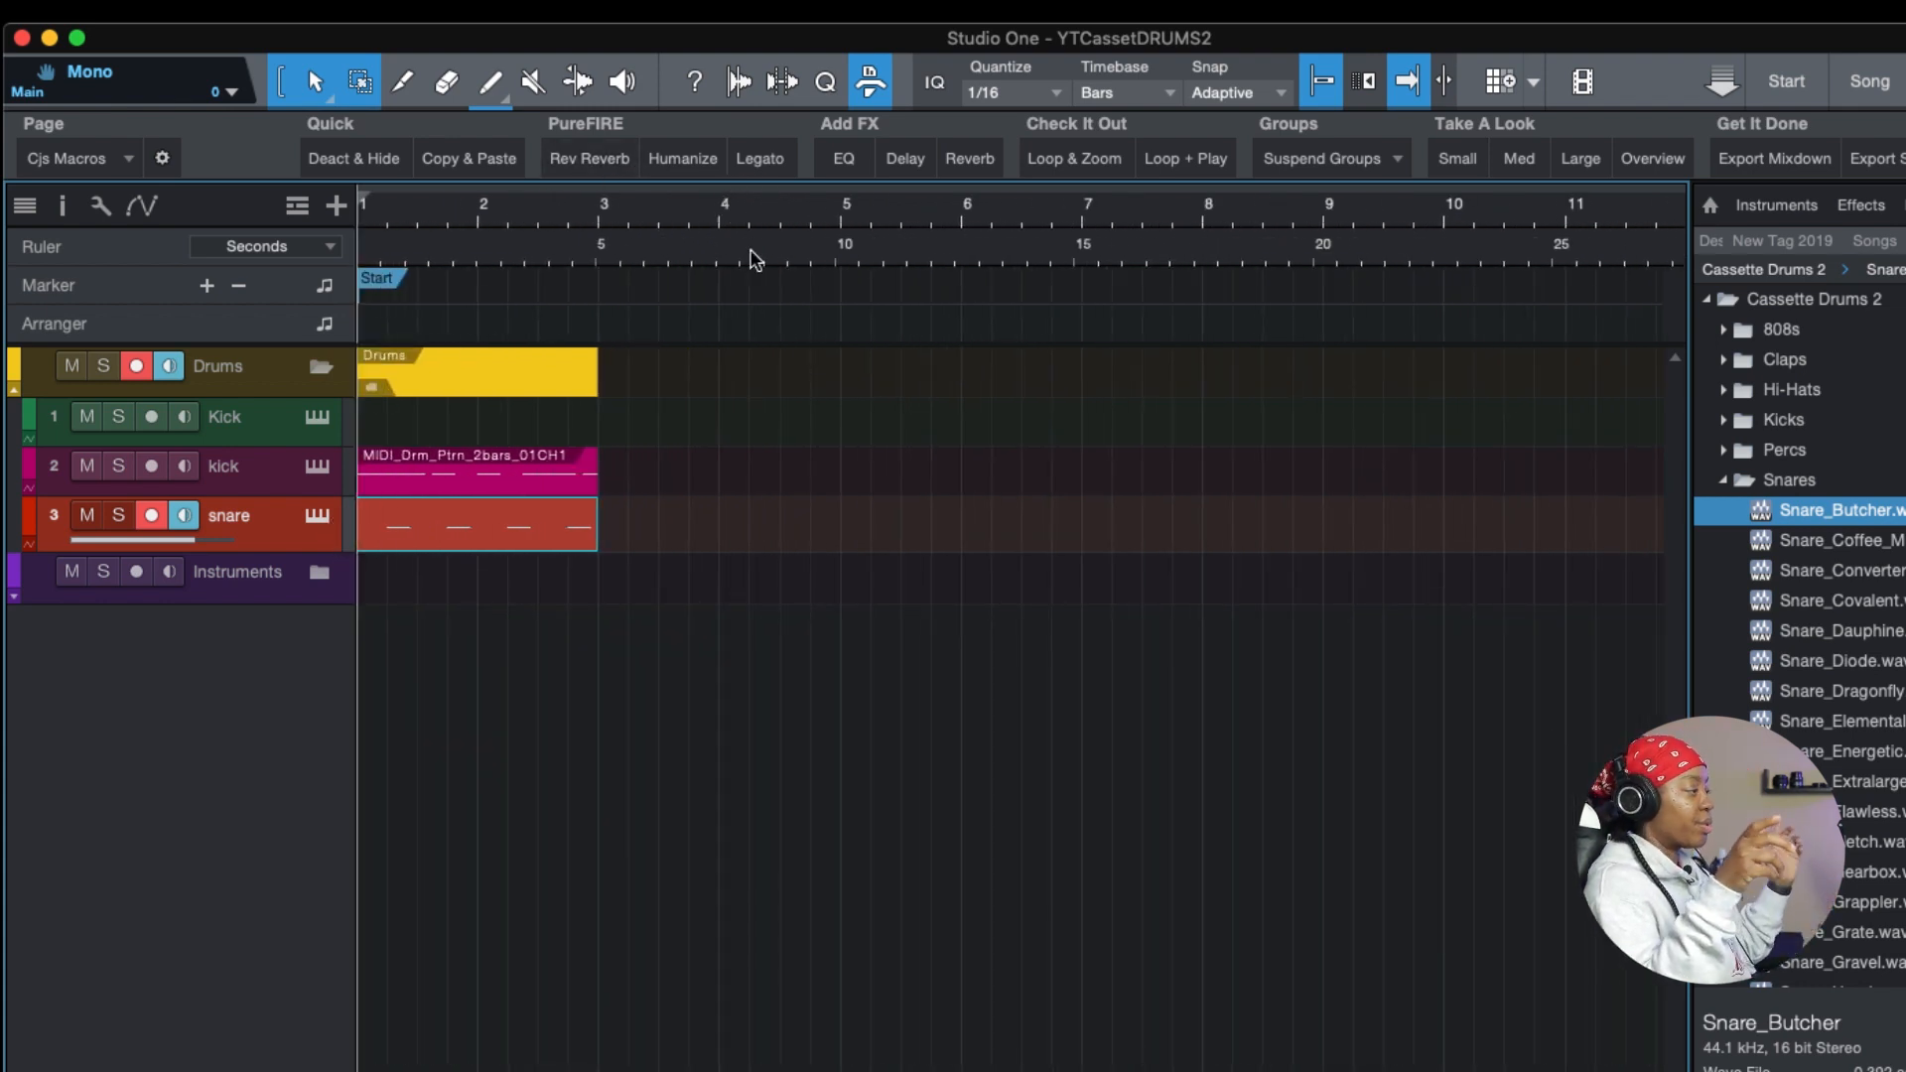
- Switch the snare track's SampleOne XT to the Snare_Coffee_Mugs sample, close the instrument window and play back the drums
left_click(261, 486)
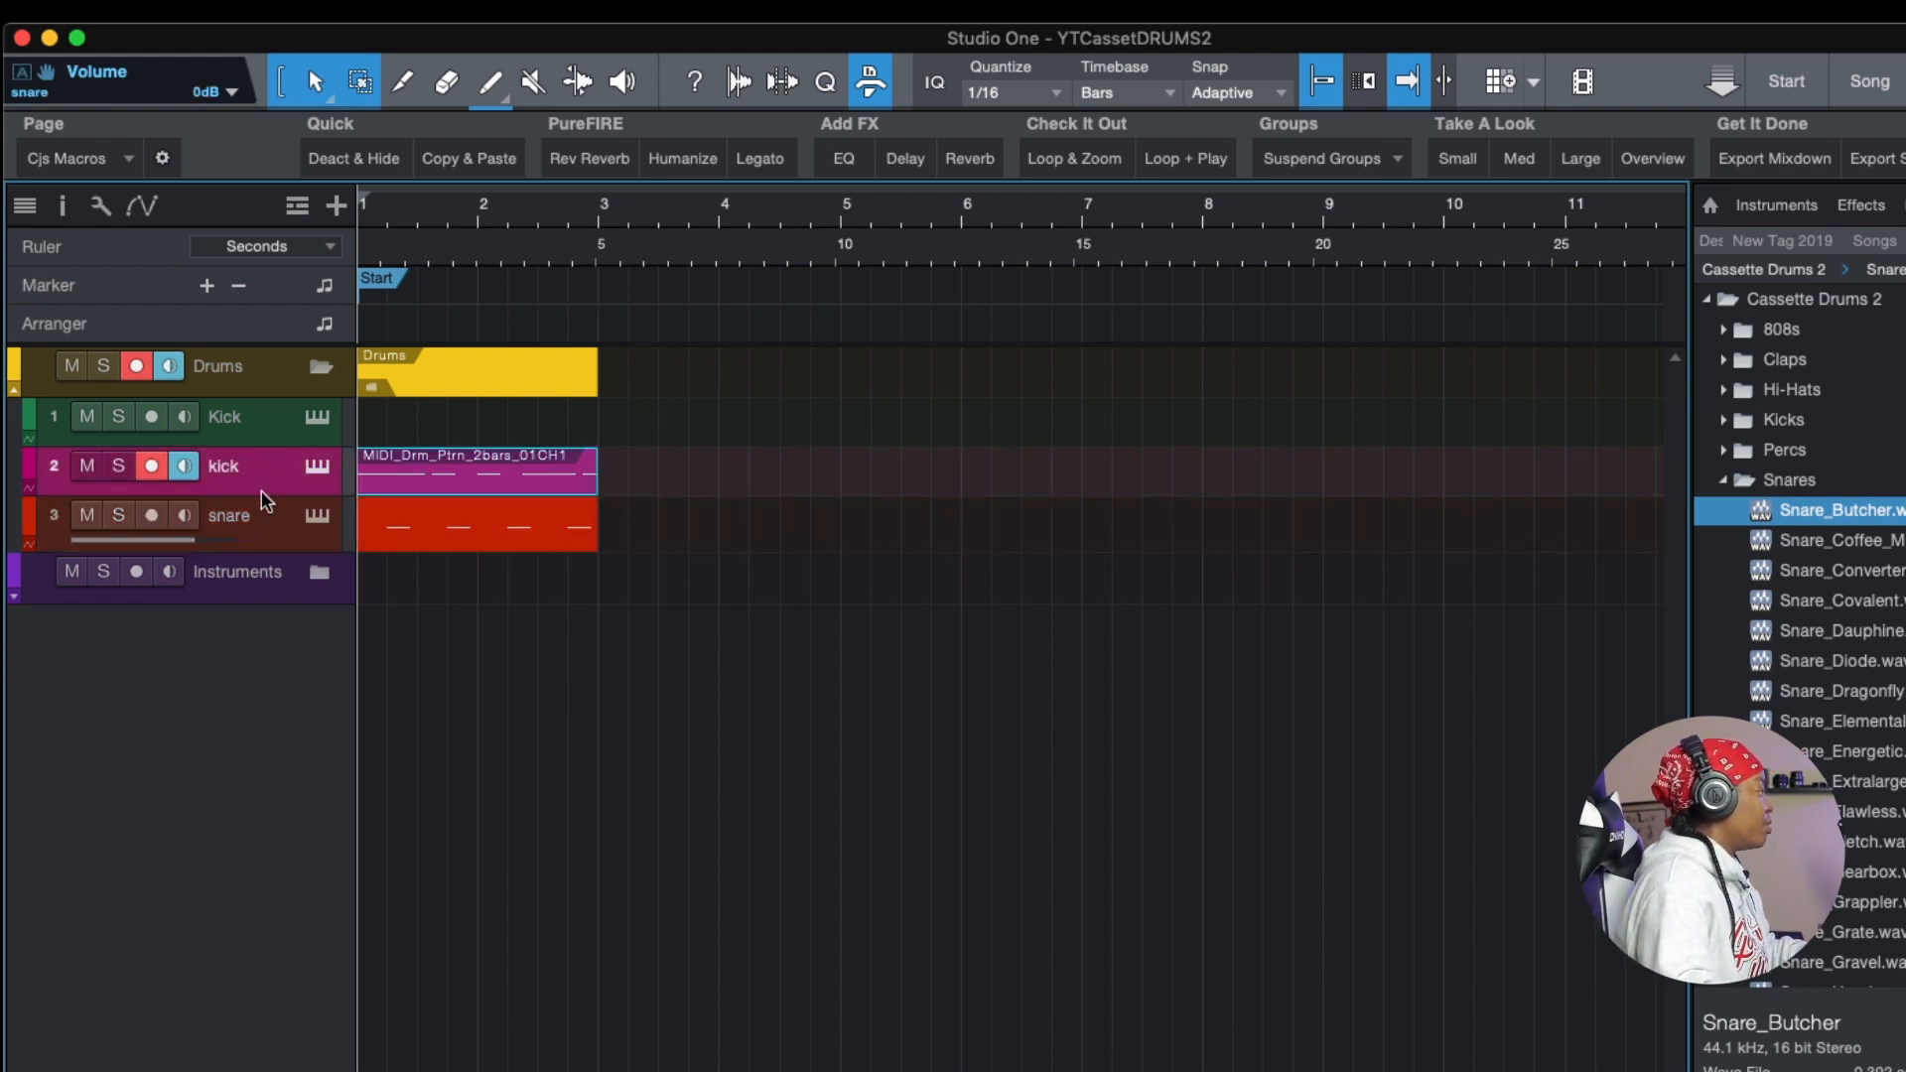
left_click(317, 518)
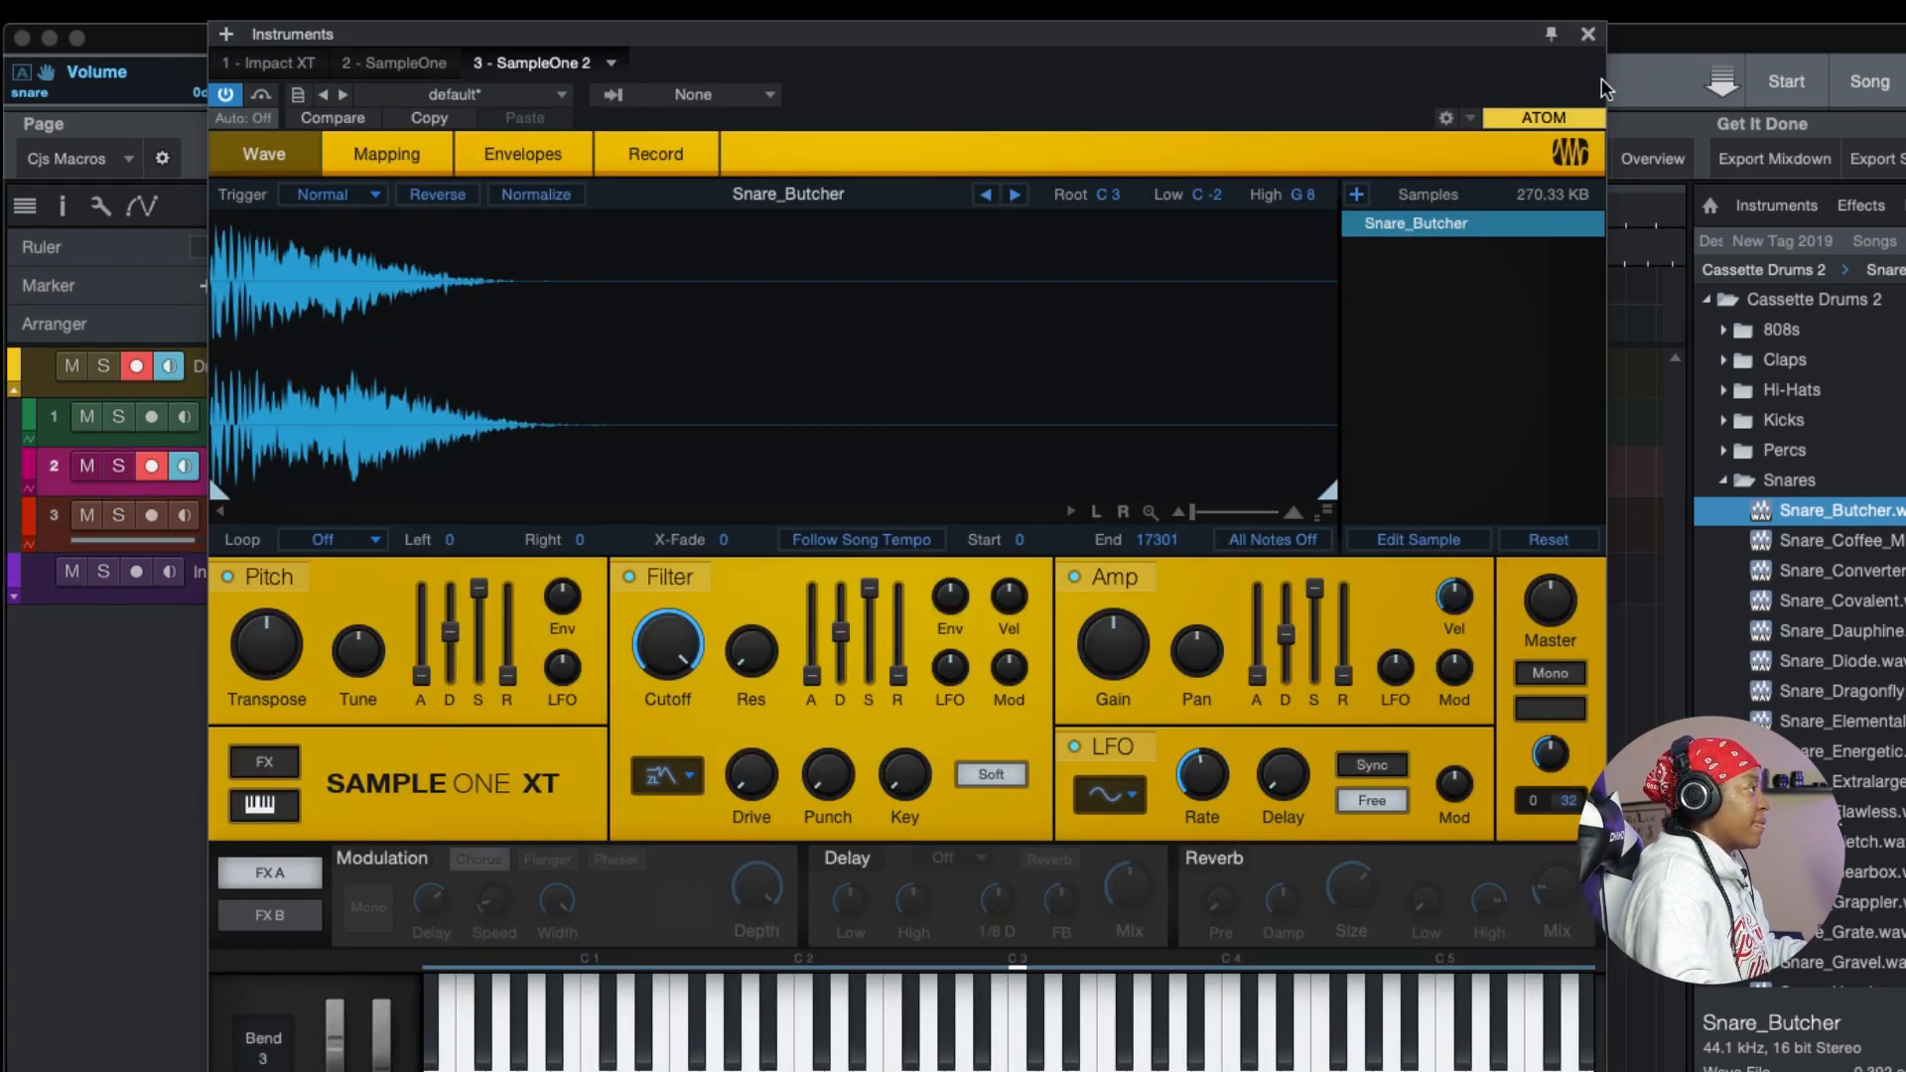
left_click(1015, 195)
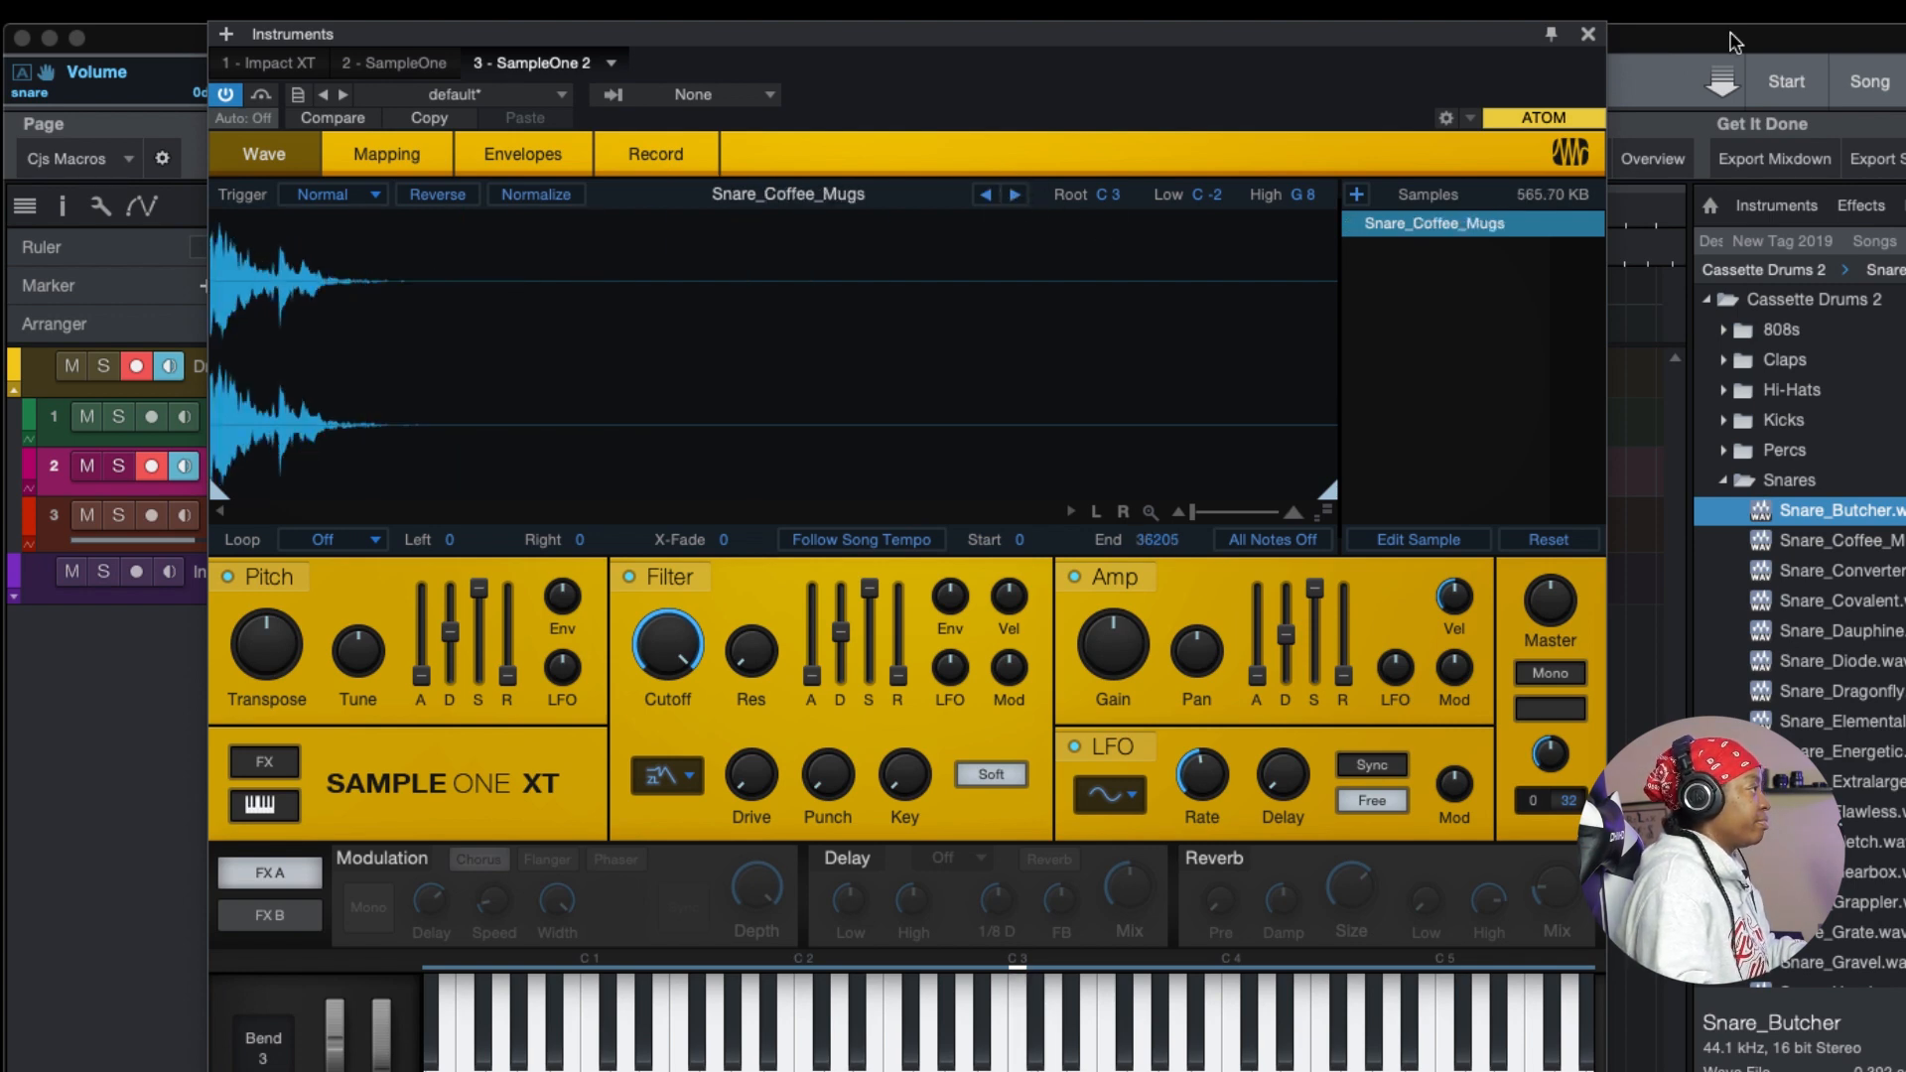
left_click(1589, 35)
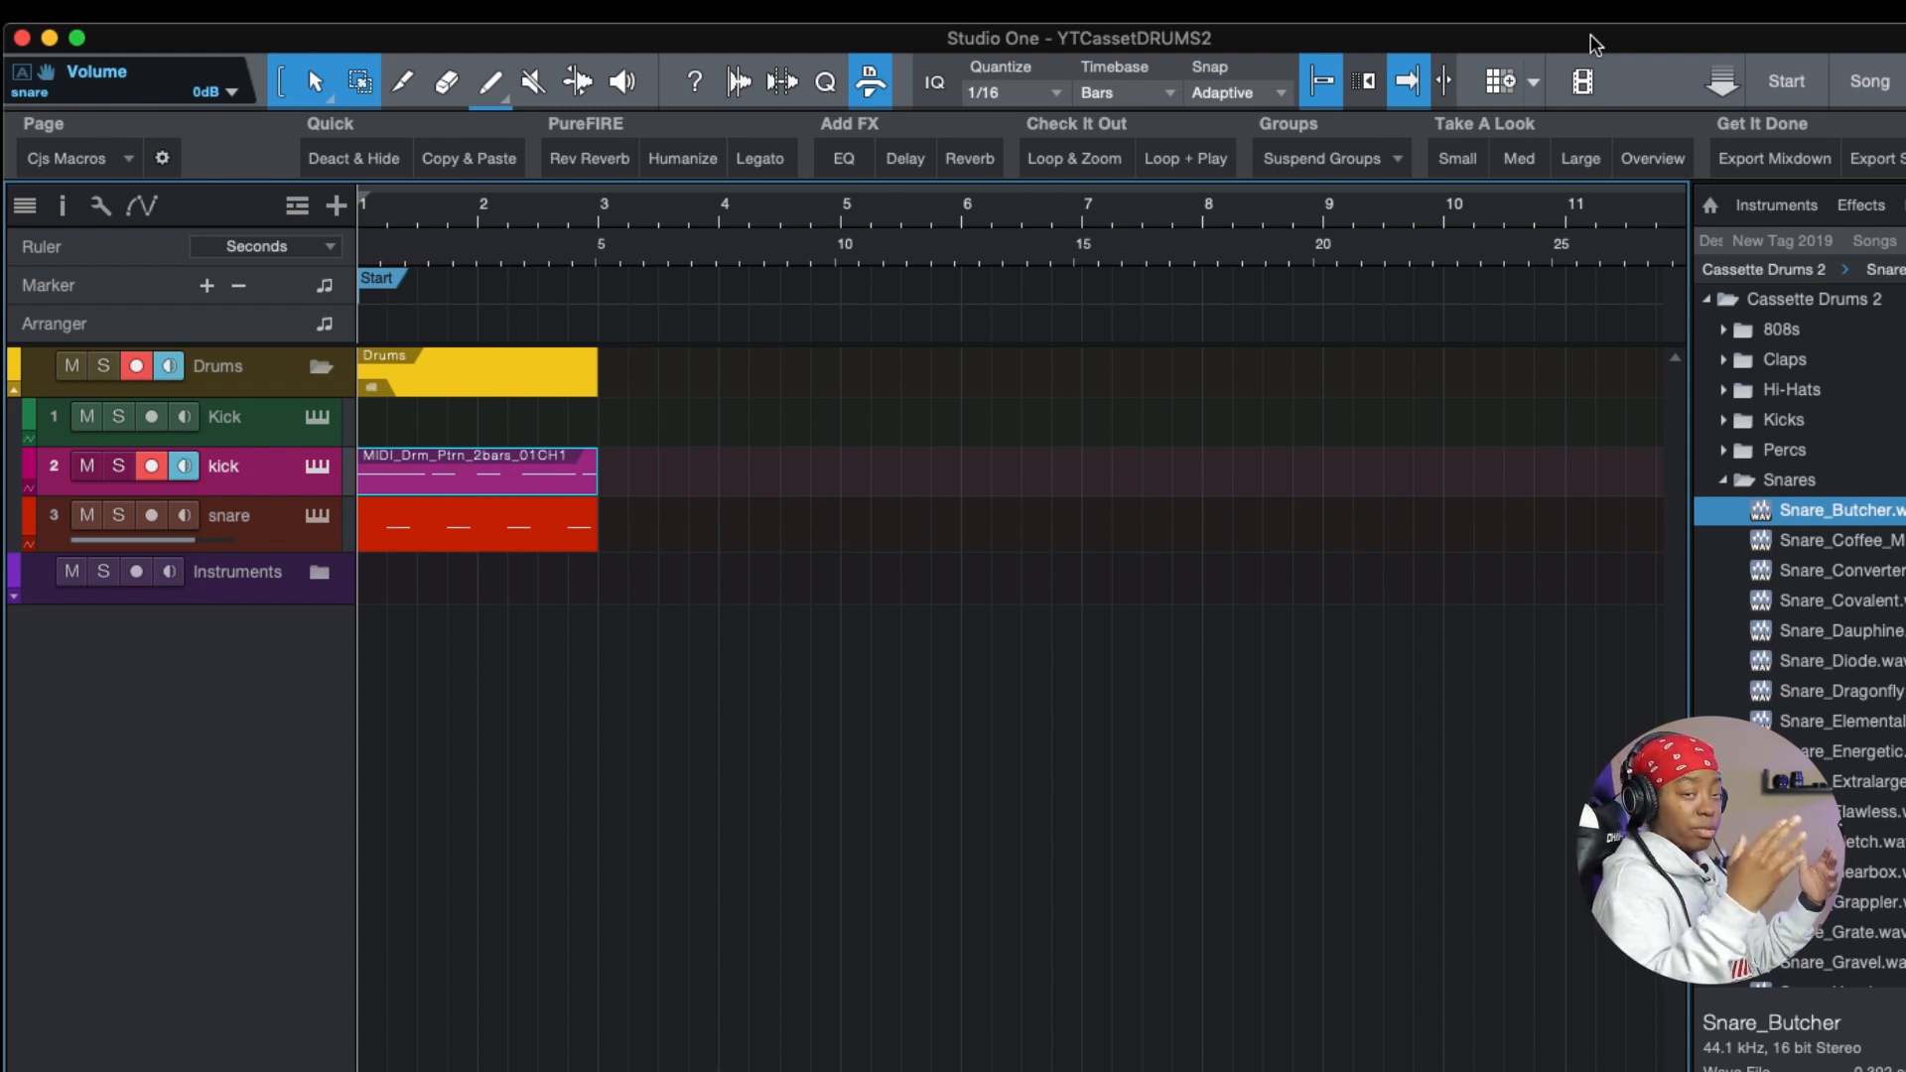
key("space")
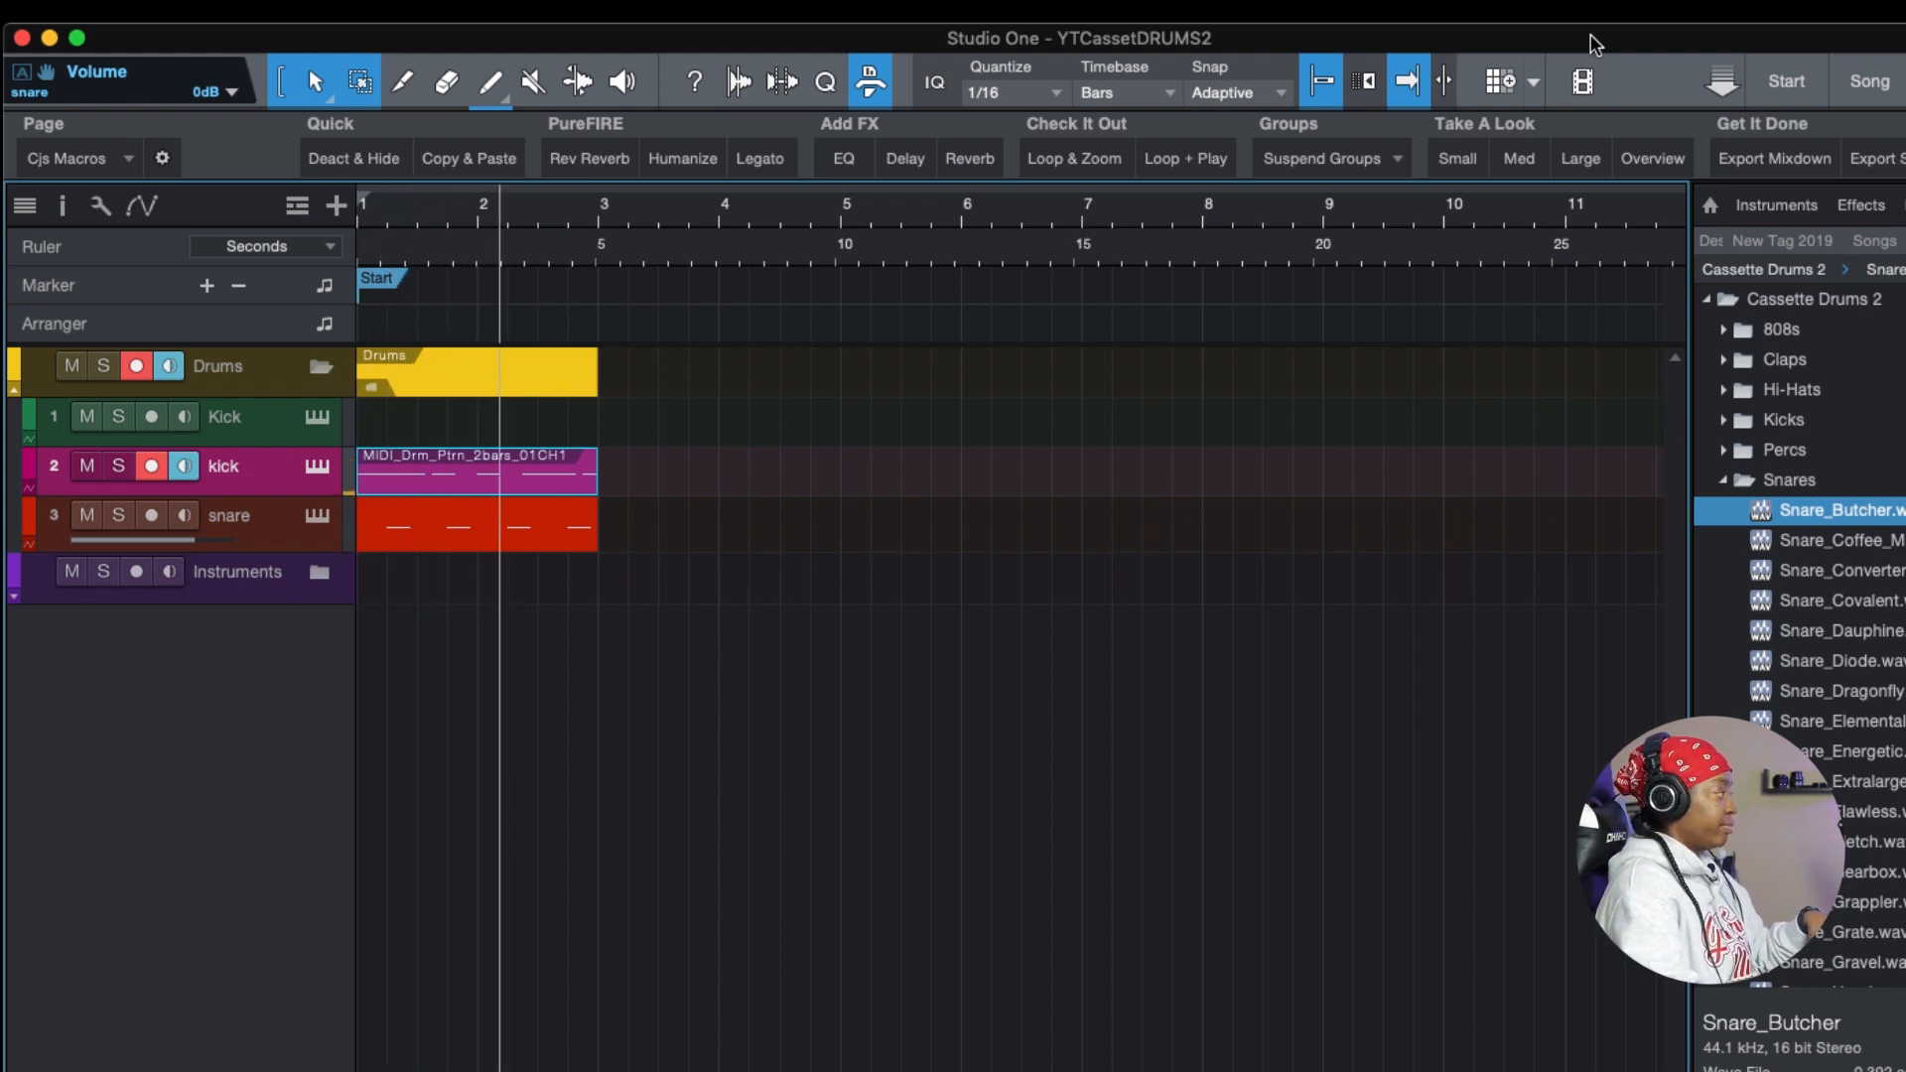
key("space")
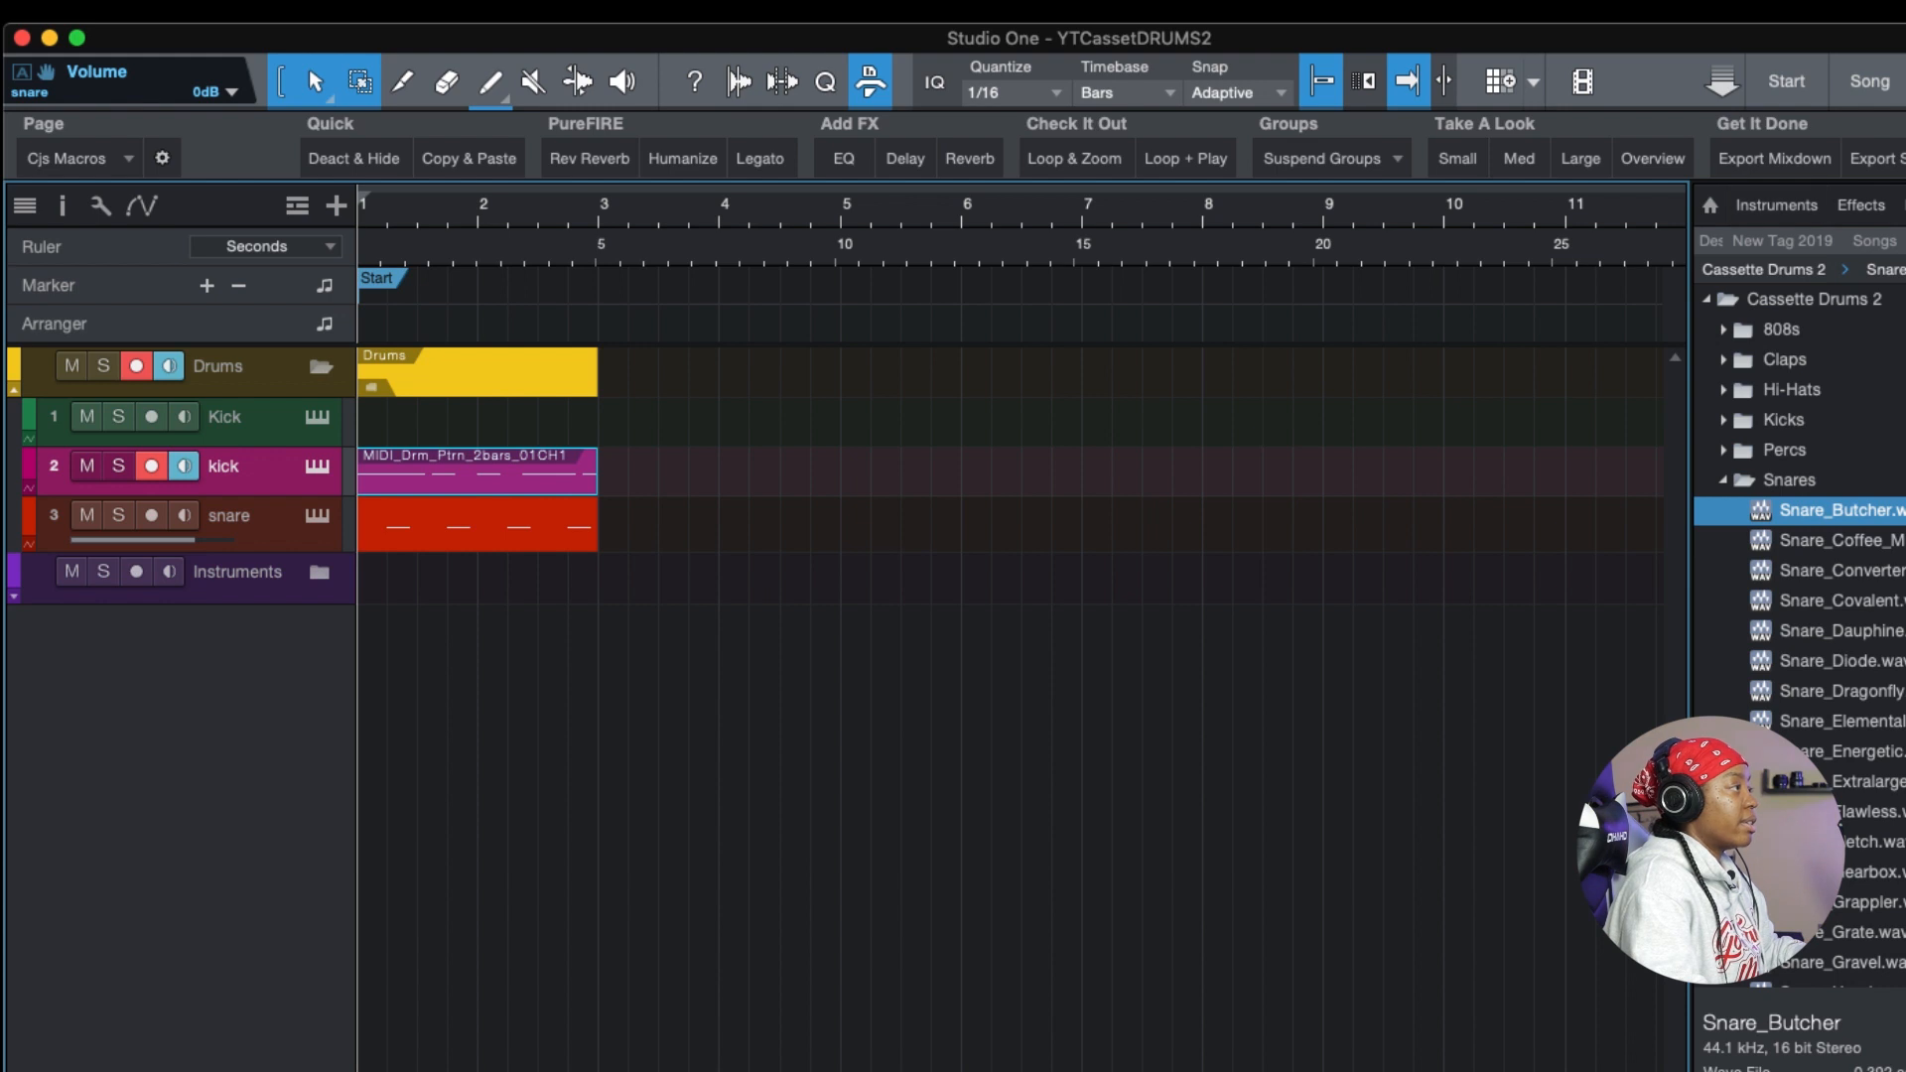
- Add MIDI_Chord_Progression_01 from the Melody Frames folder to a new track below Instruments at bar 1
left_click(1722, 481)
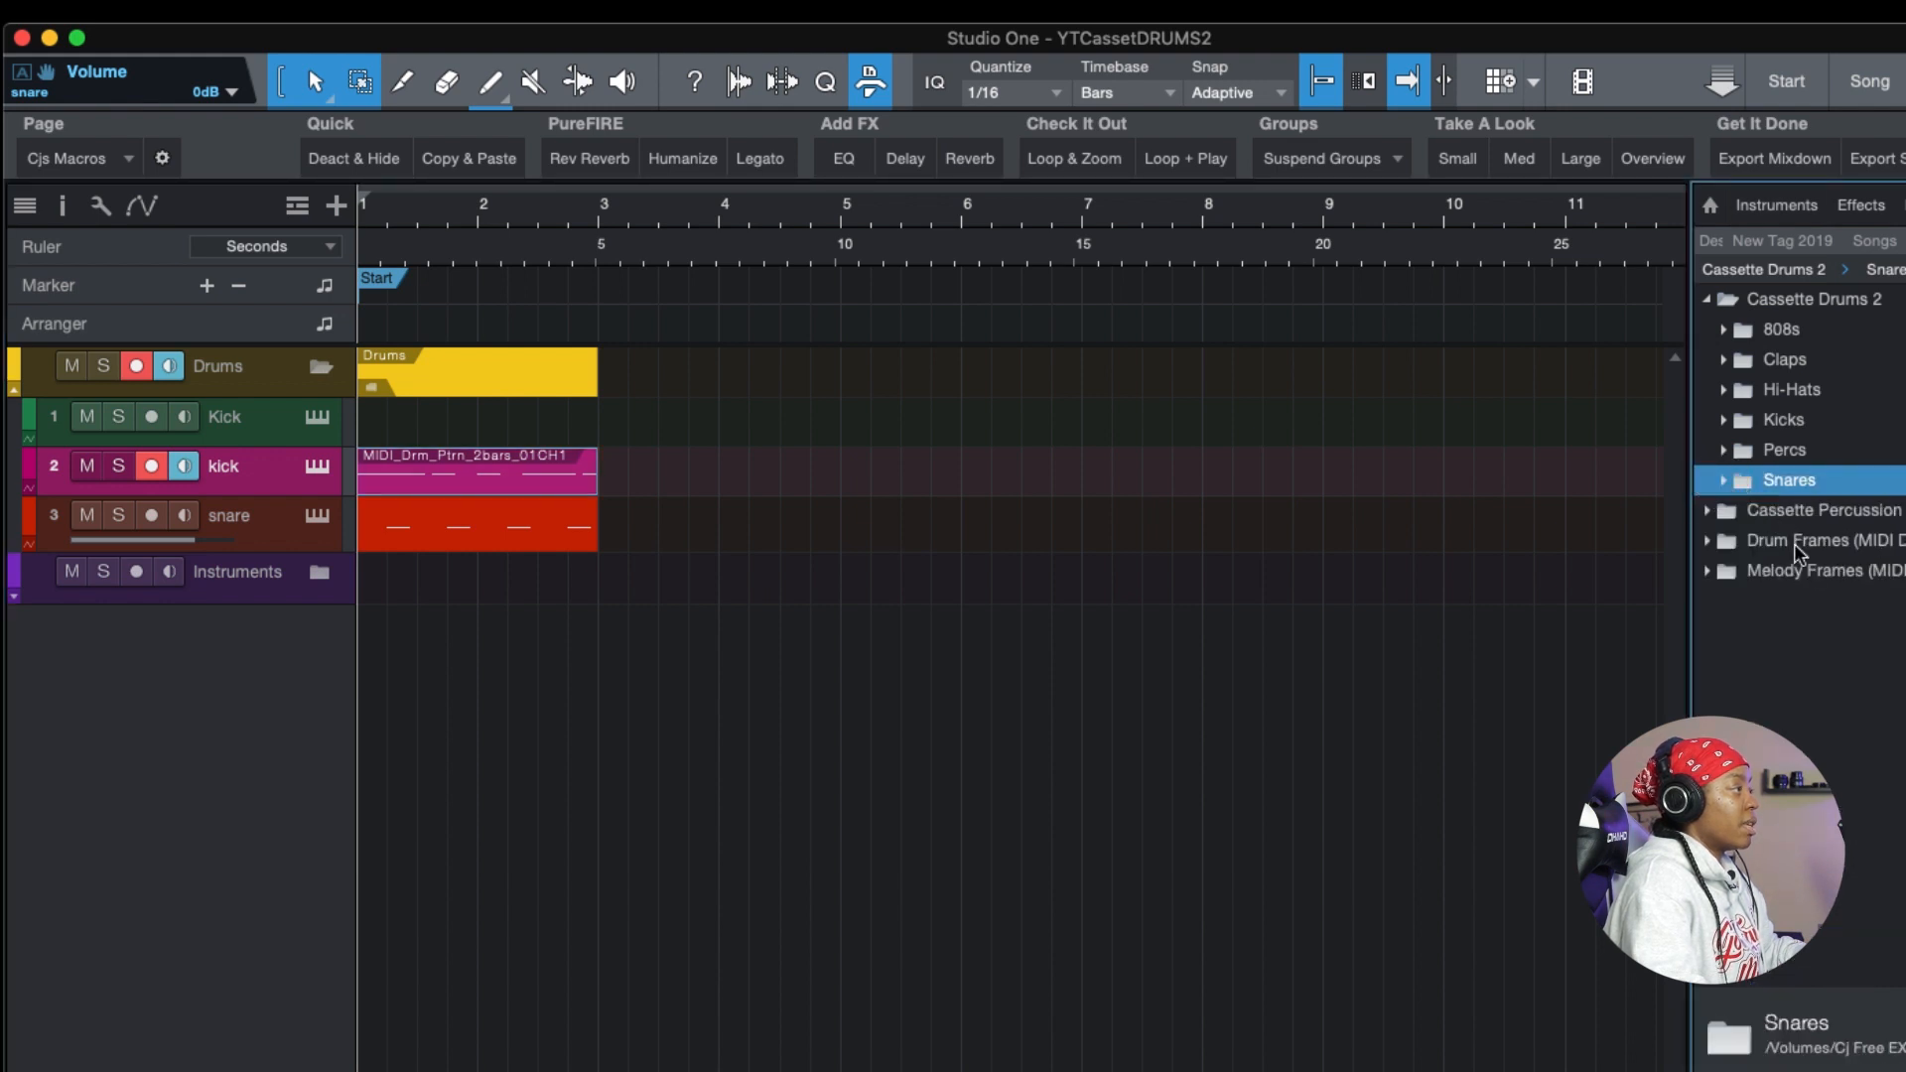
left_click(1706, 572)
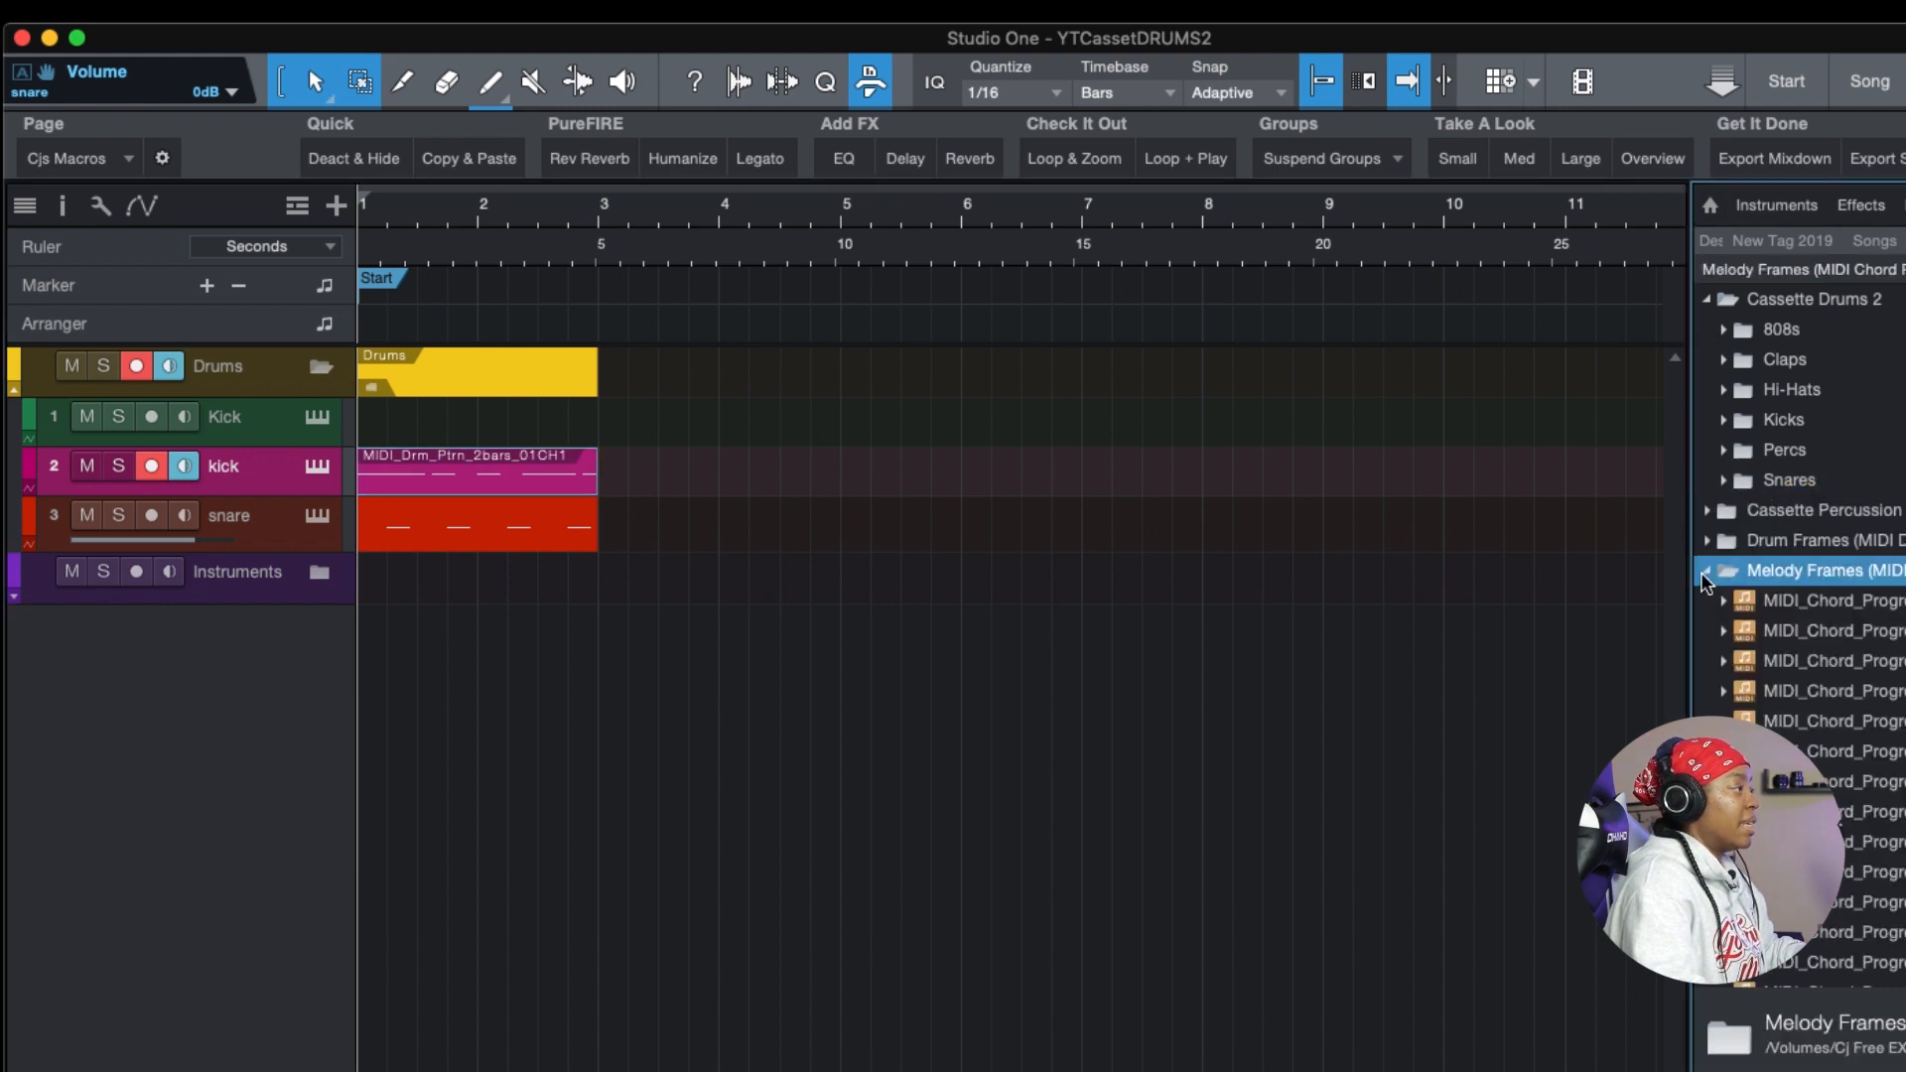
left_click_drag(1807, 602, 387, 640)
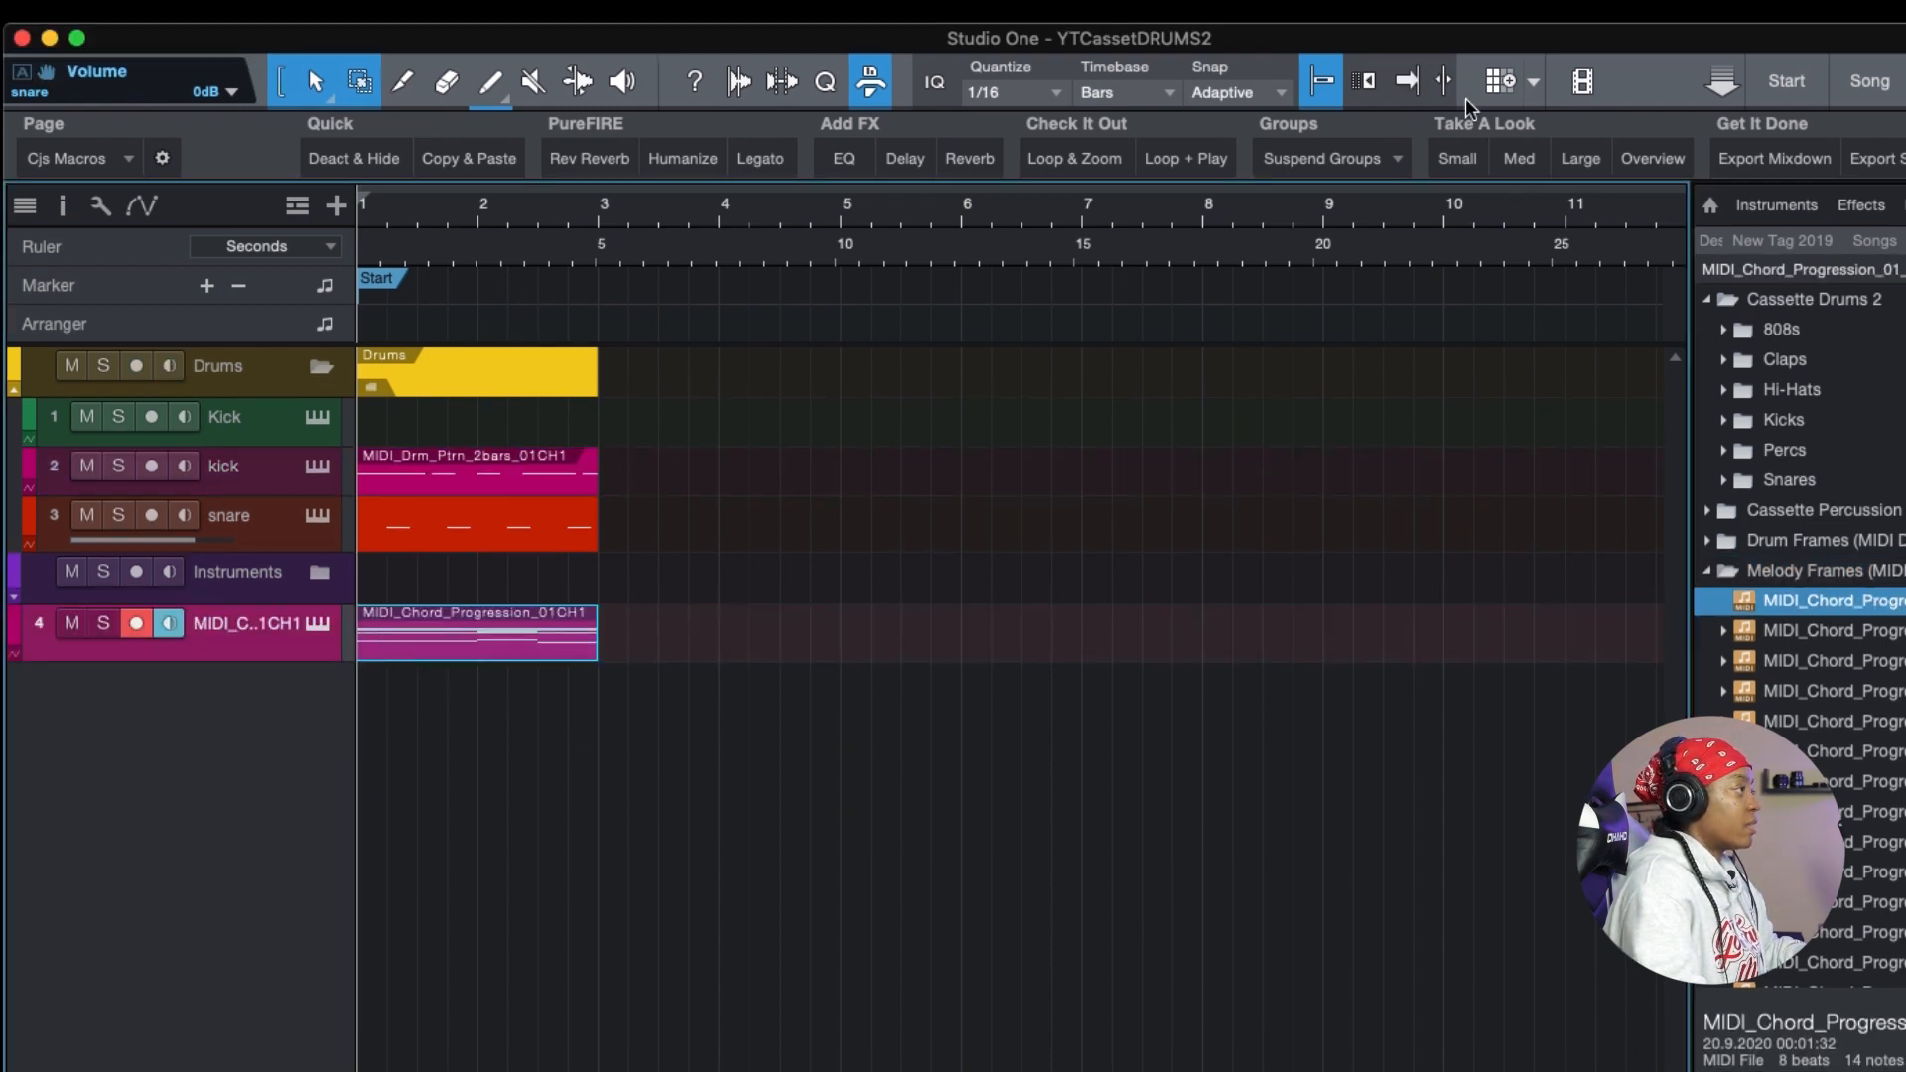
- Load Presence from the favorite instruments onto the MIDI_Chord_Progression_01 track
left_click(1773, 206)
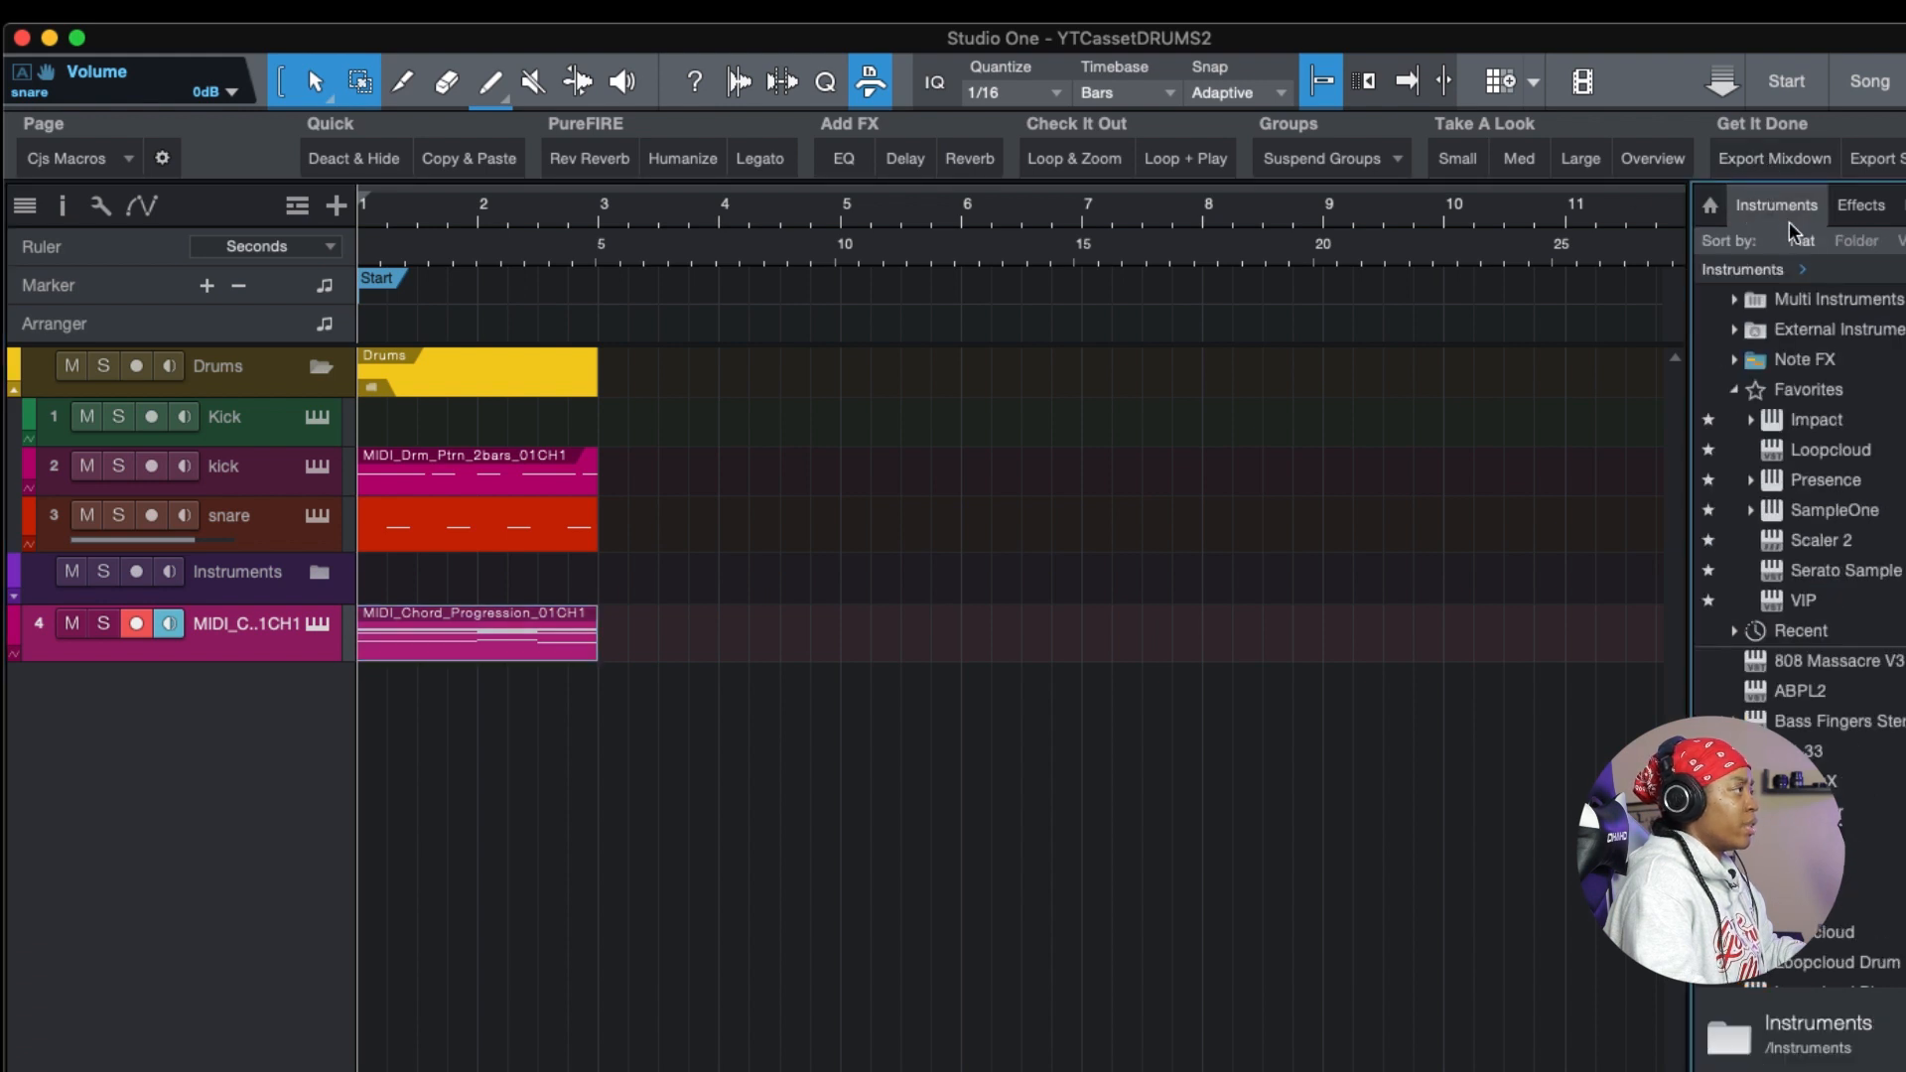
scroll(1886, 683, "down", 10)
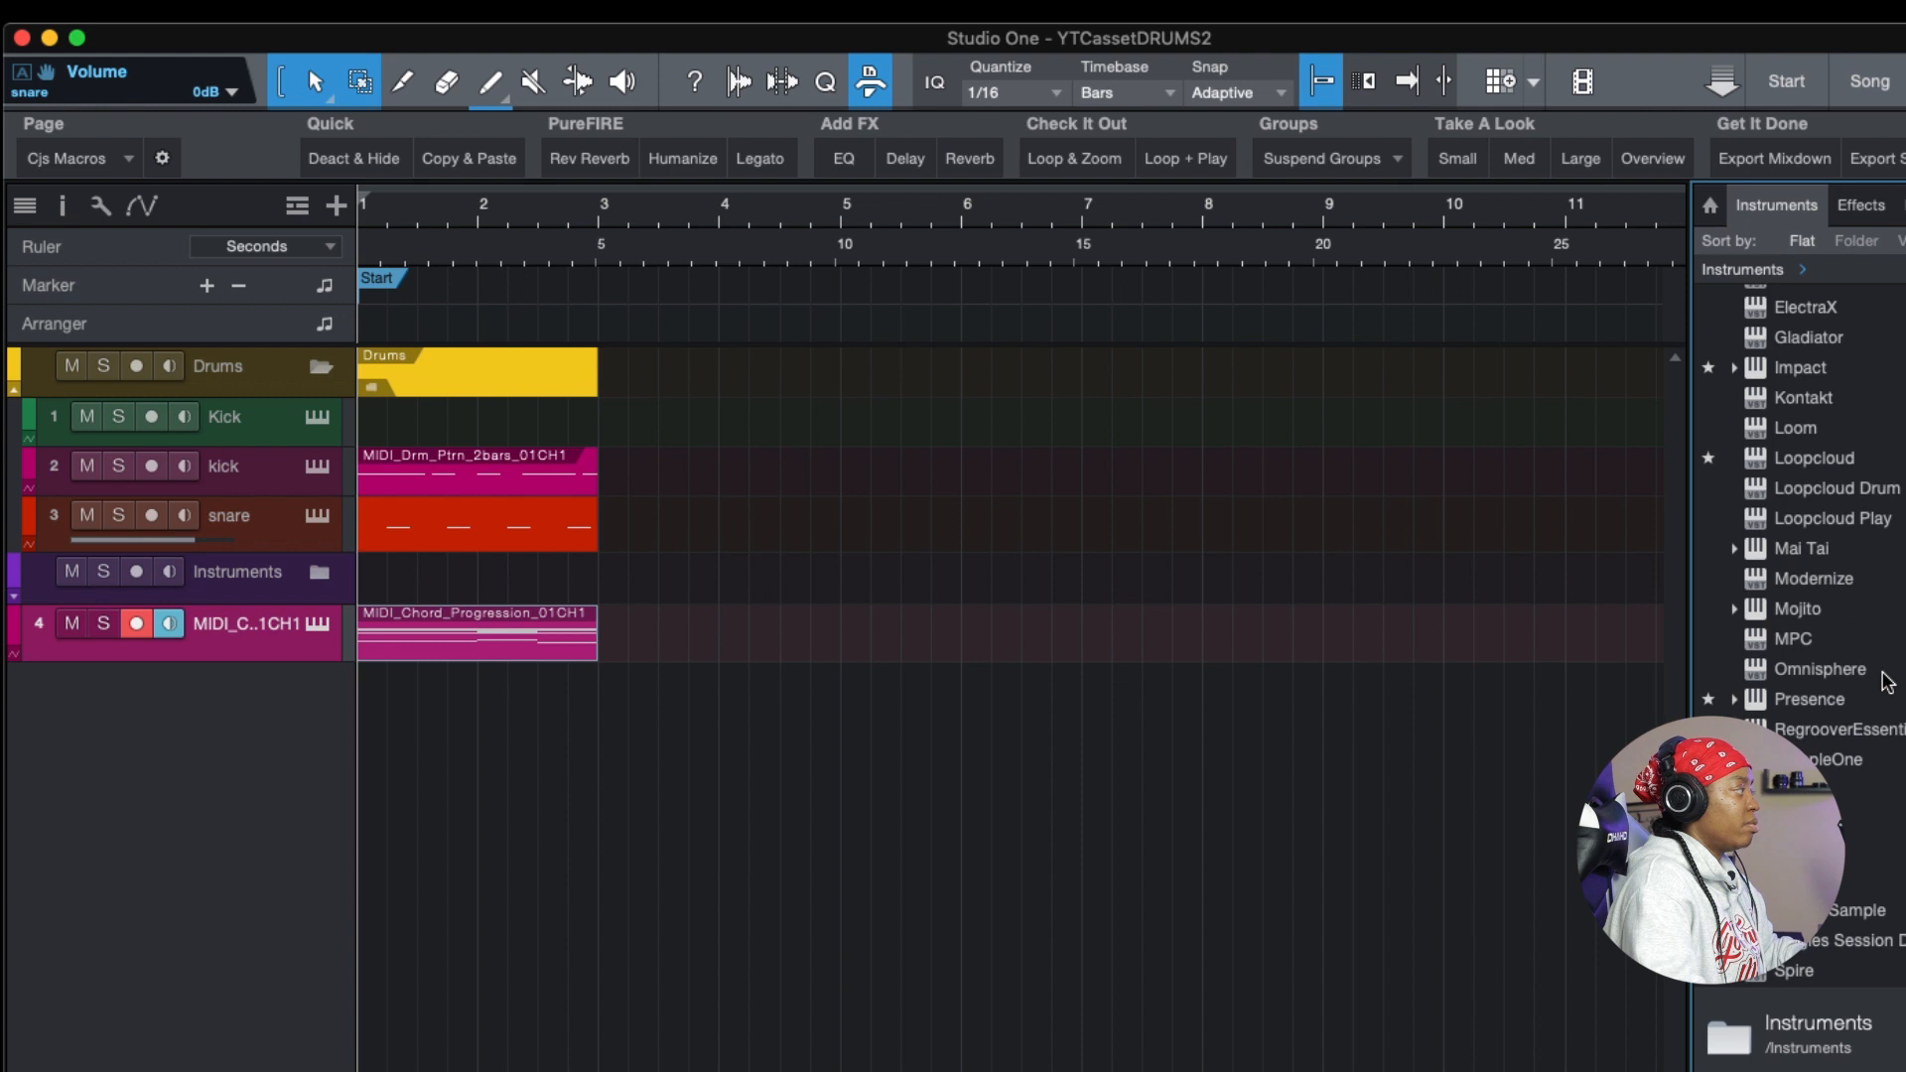
scroll(1886, 683, "up", 5)
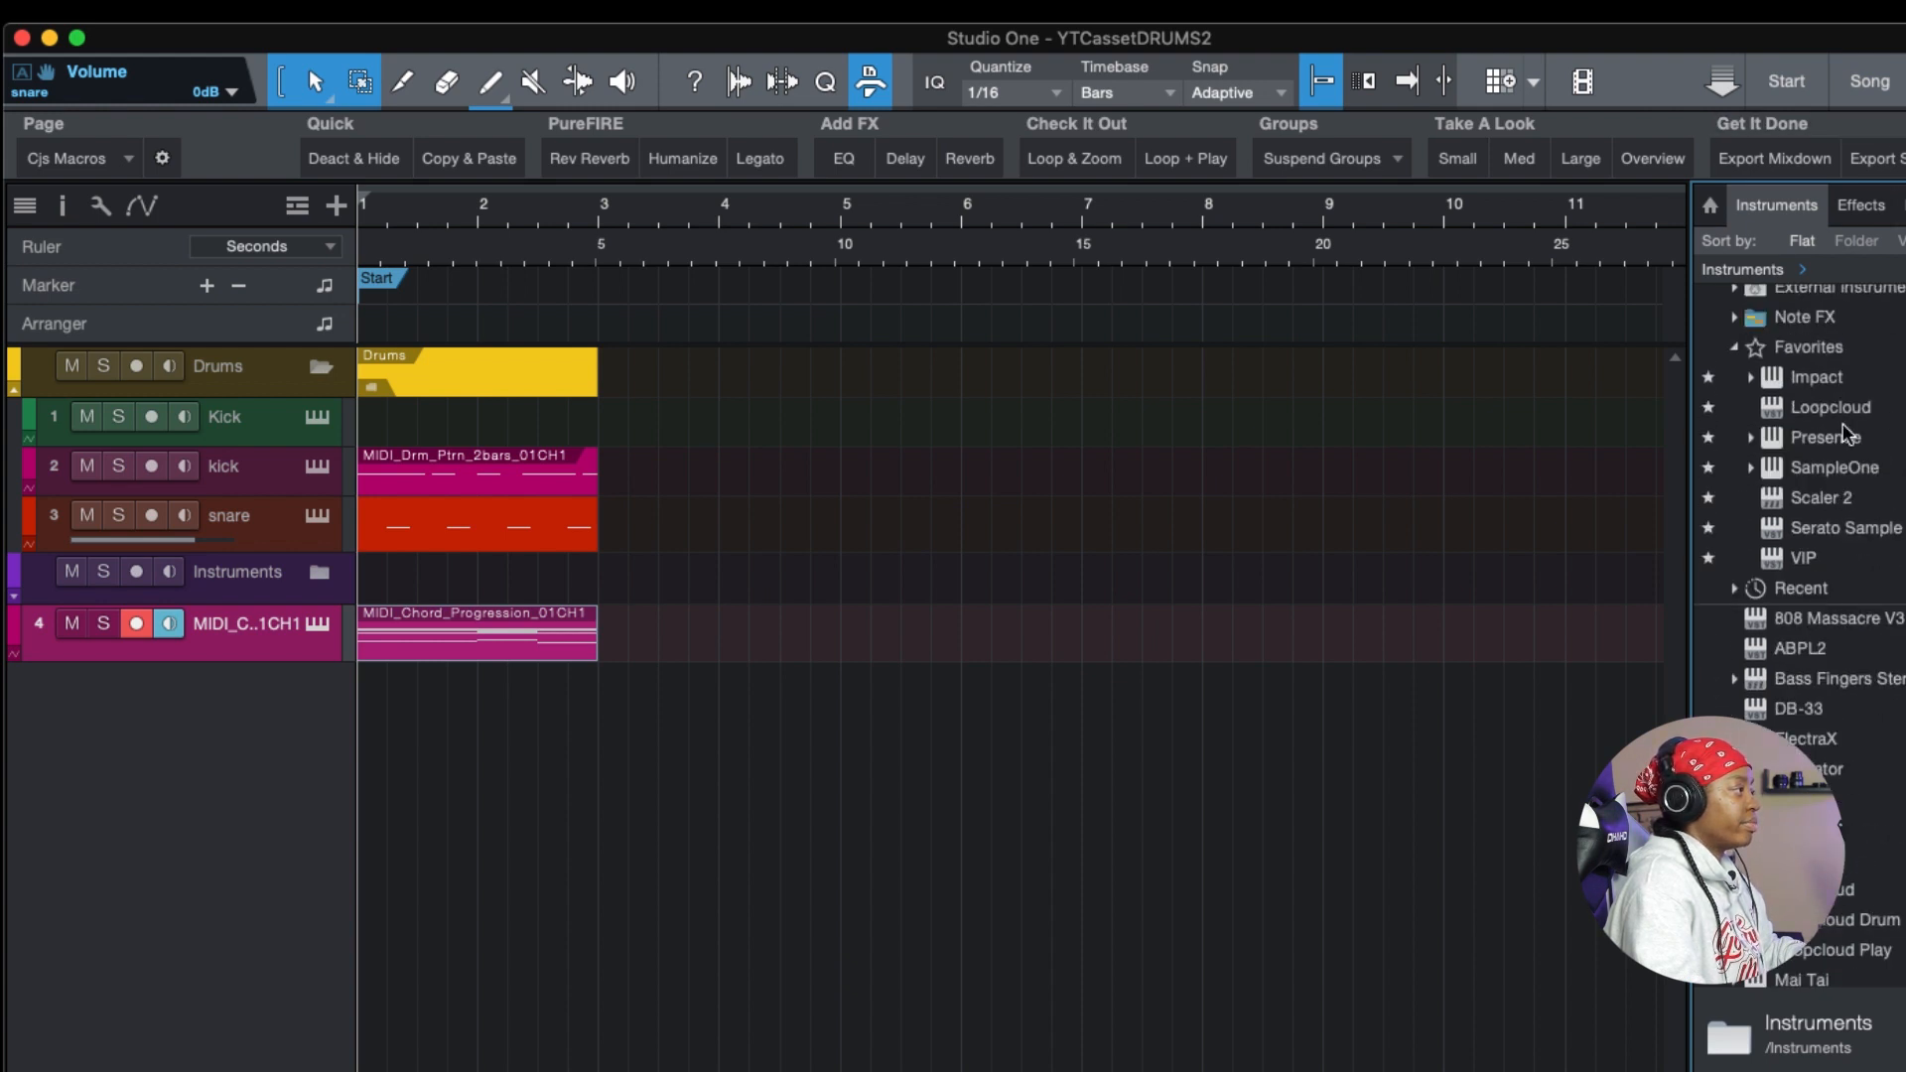
left_click_drag(1832, 438, 295, 658)
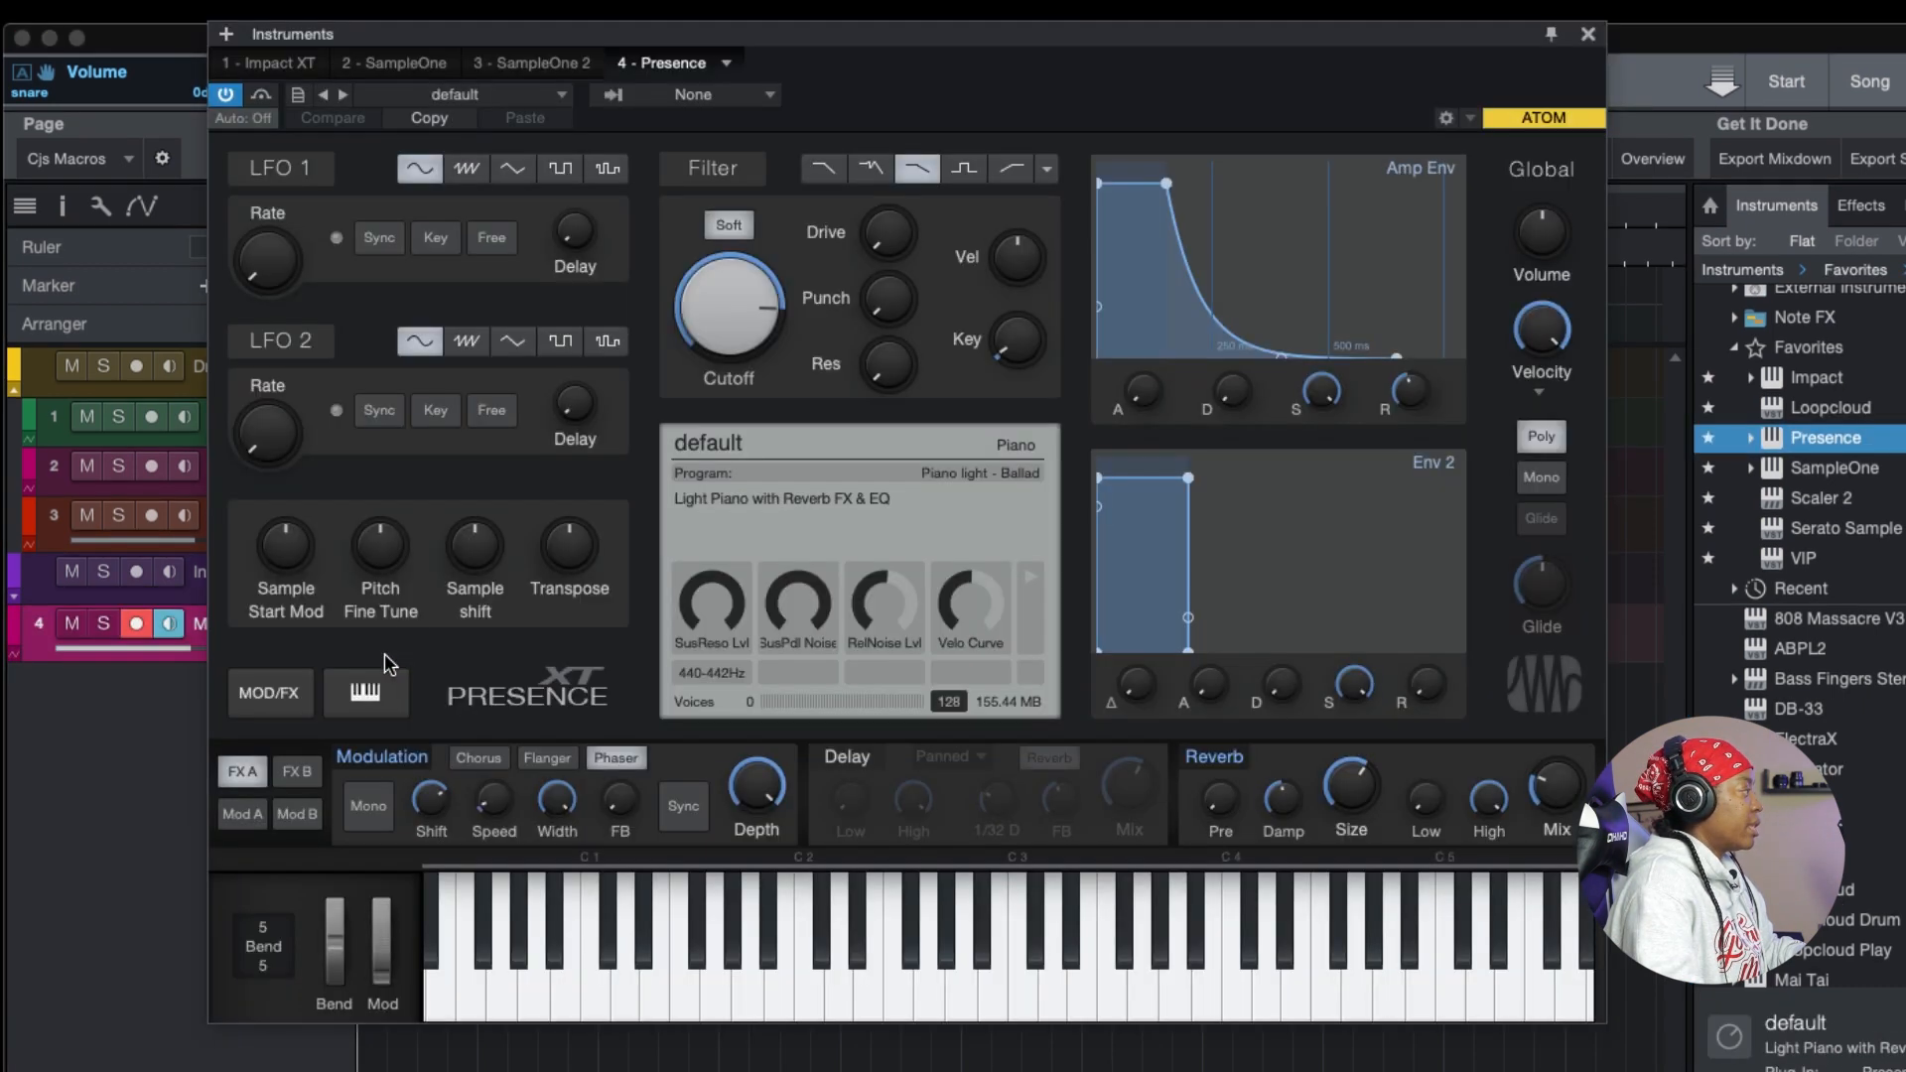
- Choose the Acoustic Piano - Ballad preset in Presence and close the instrument window
left_click(496, 96)
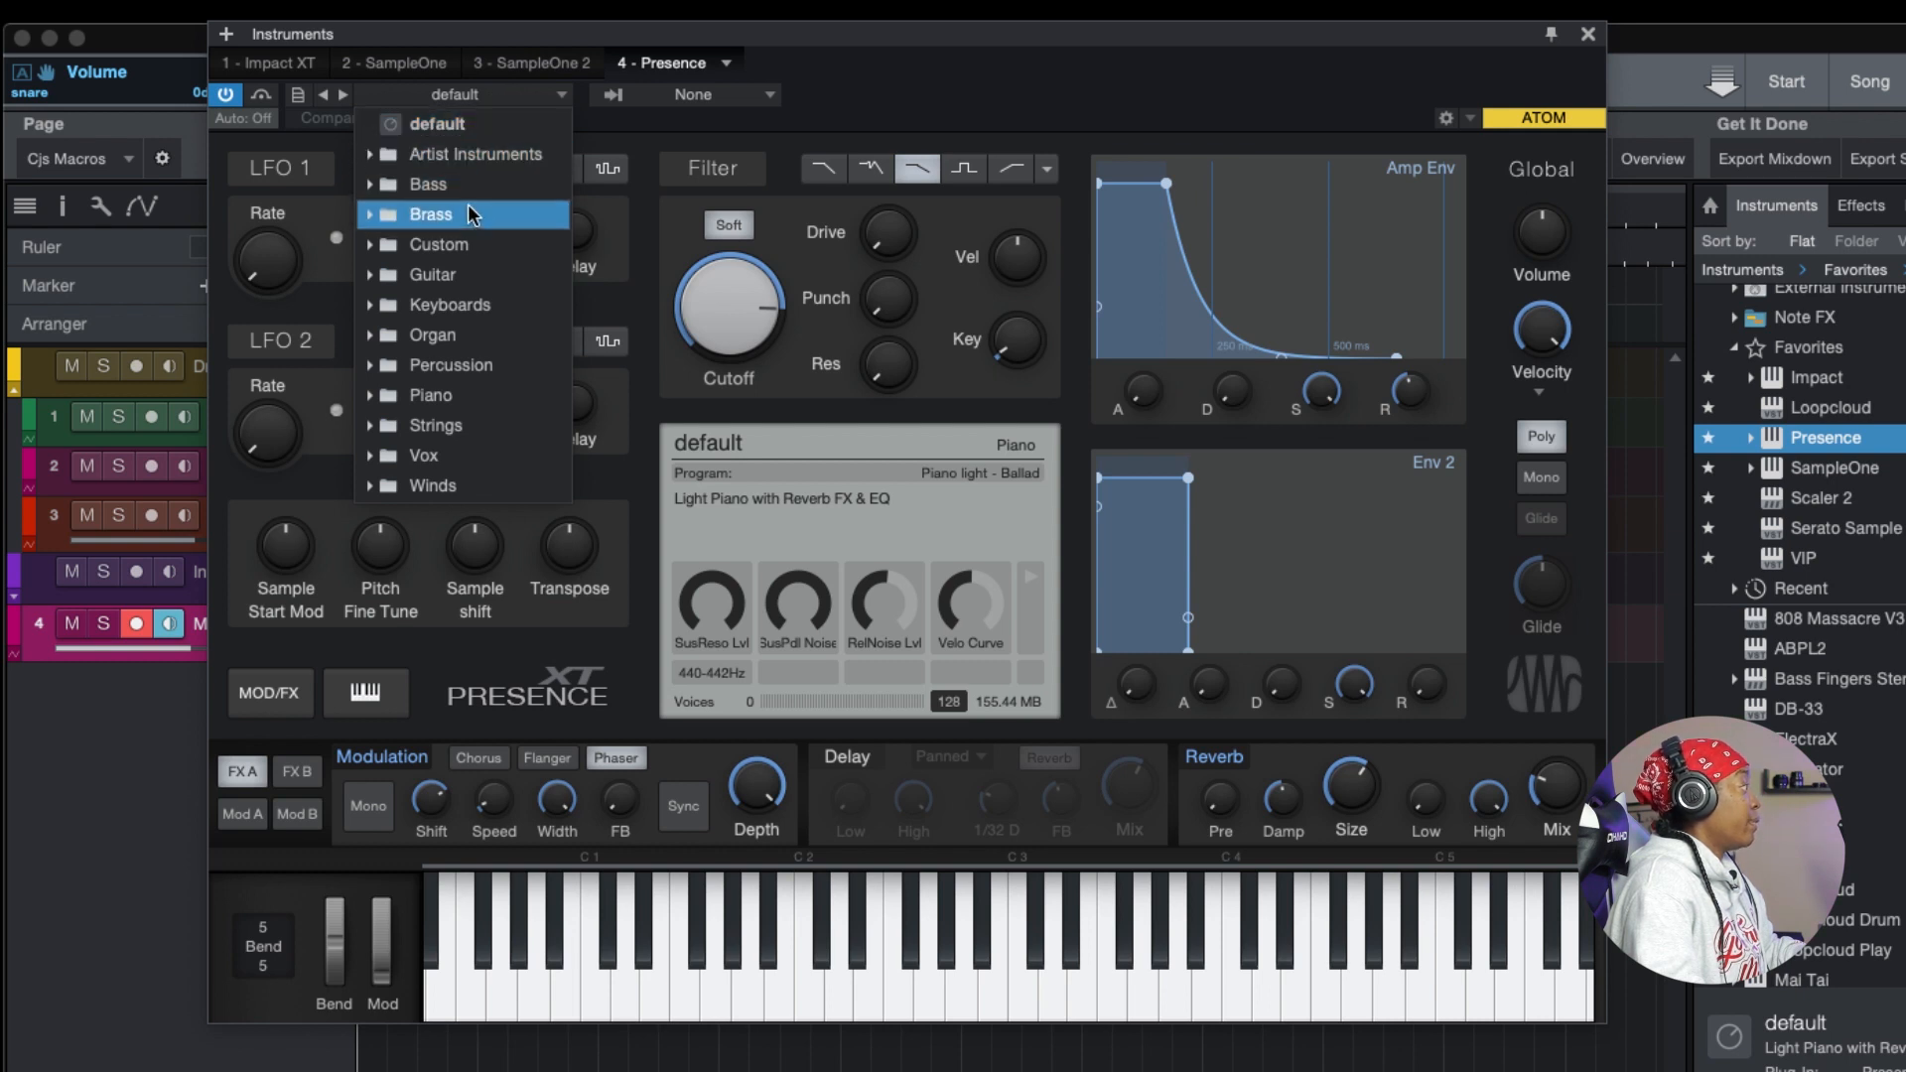
left_click(481, 397)
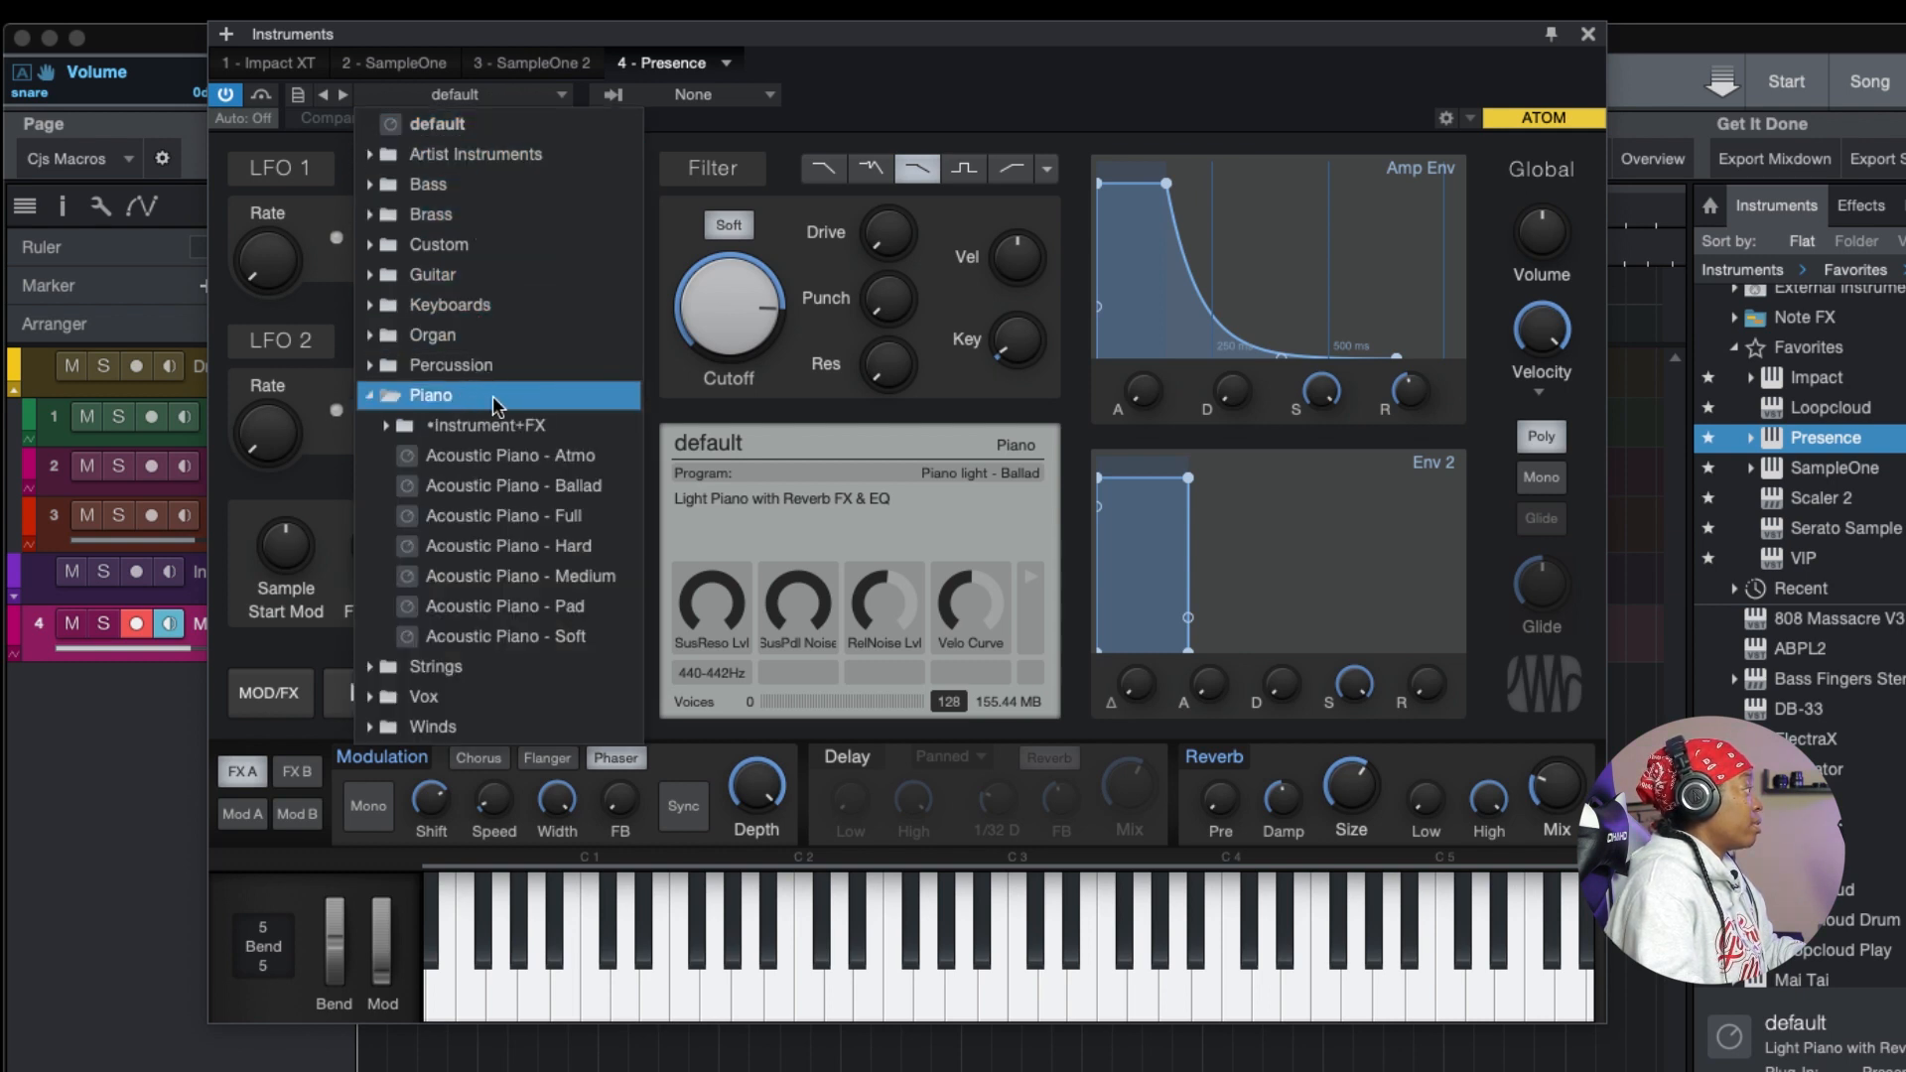
left_click(541, 486)
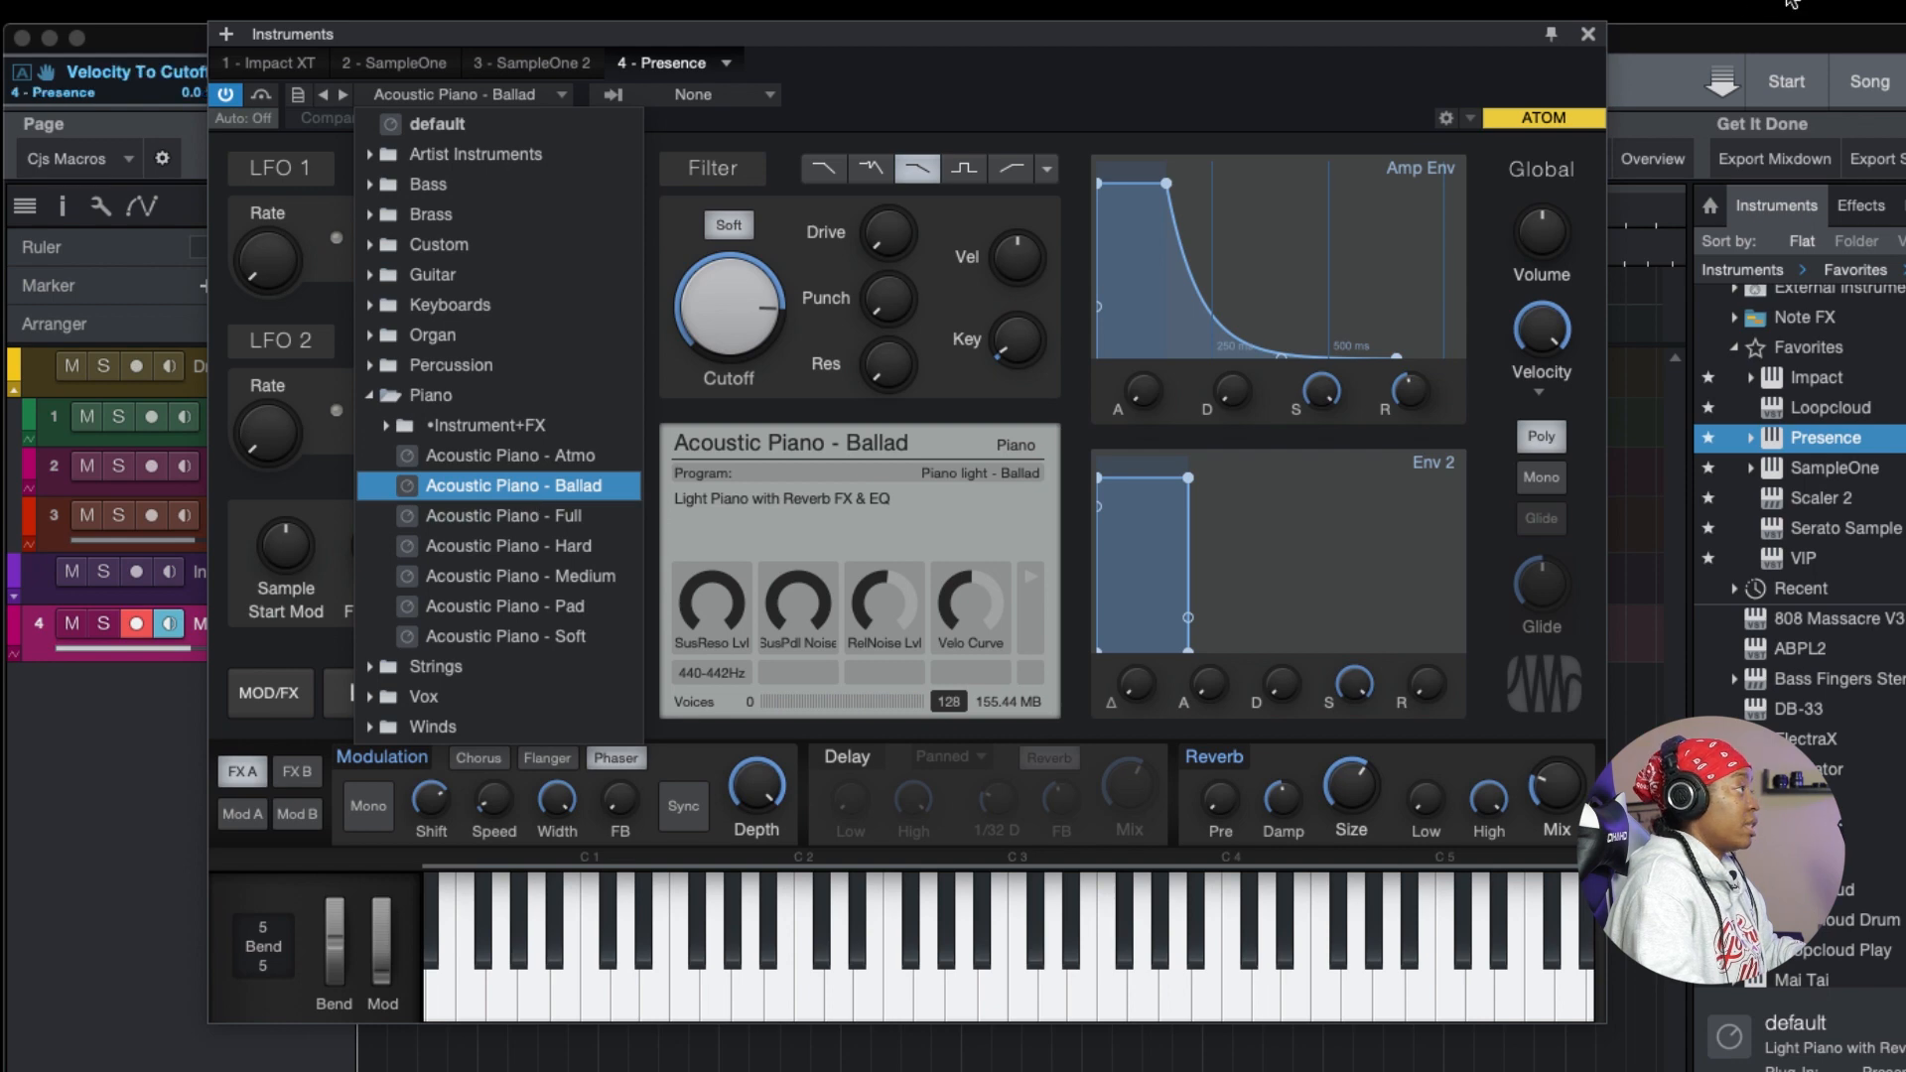
left_click(1585, 38)
left_click(1588, 36)
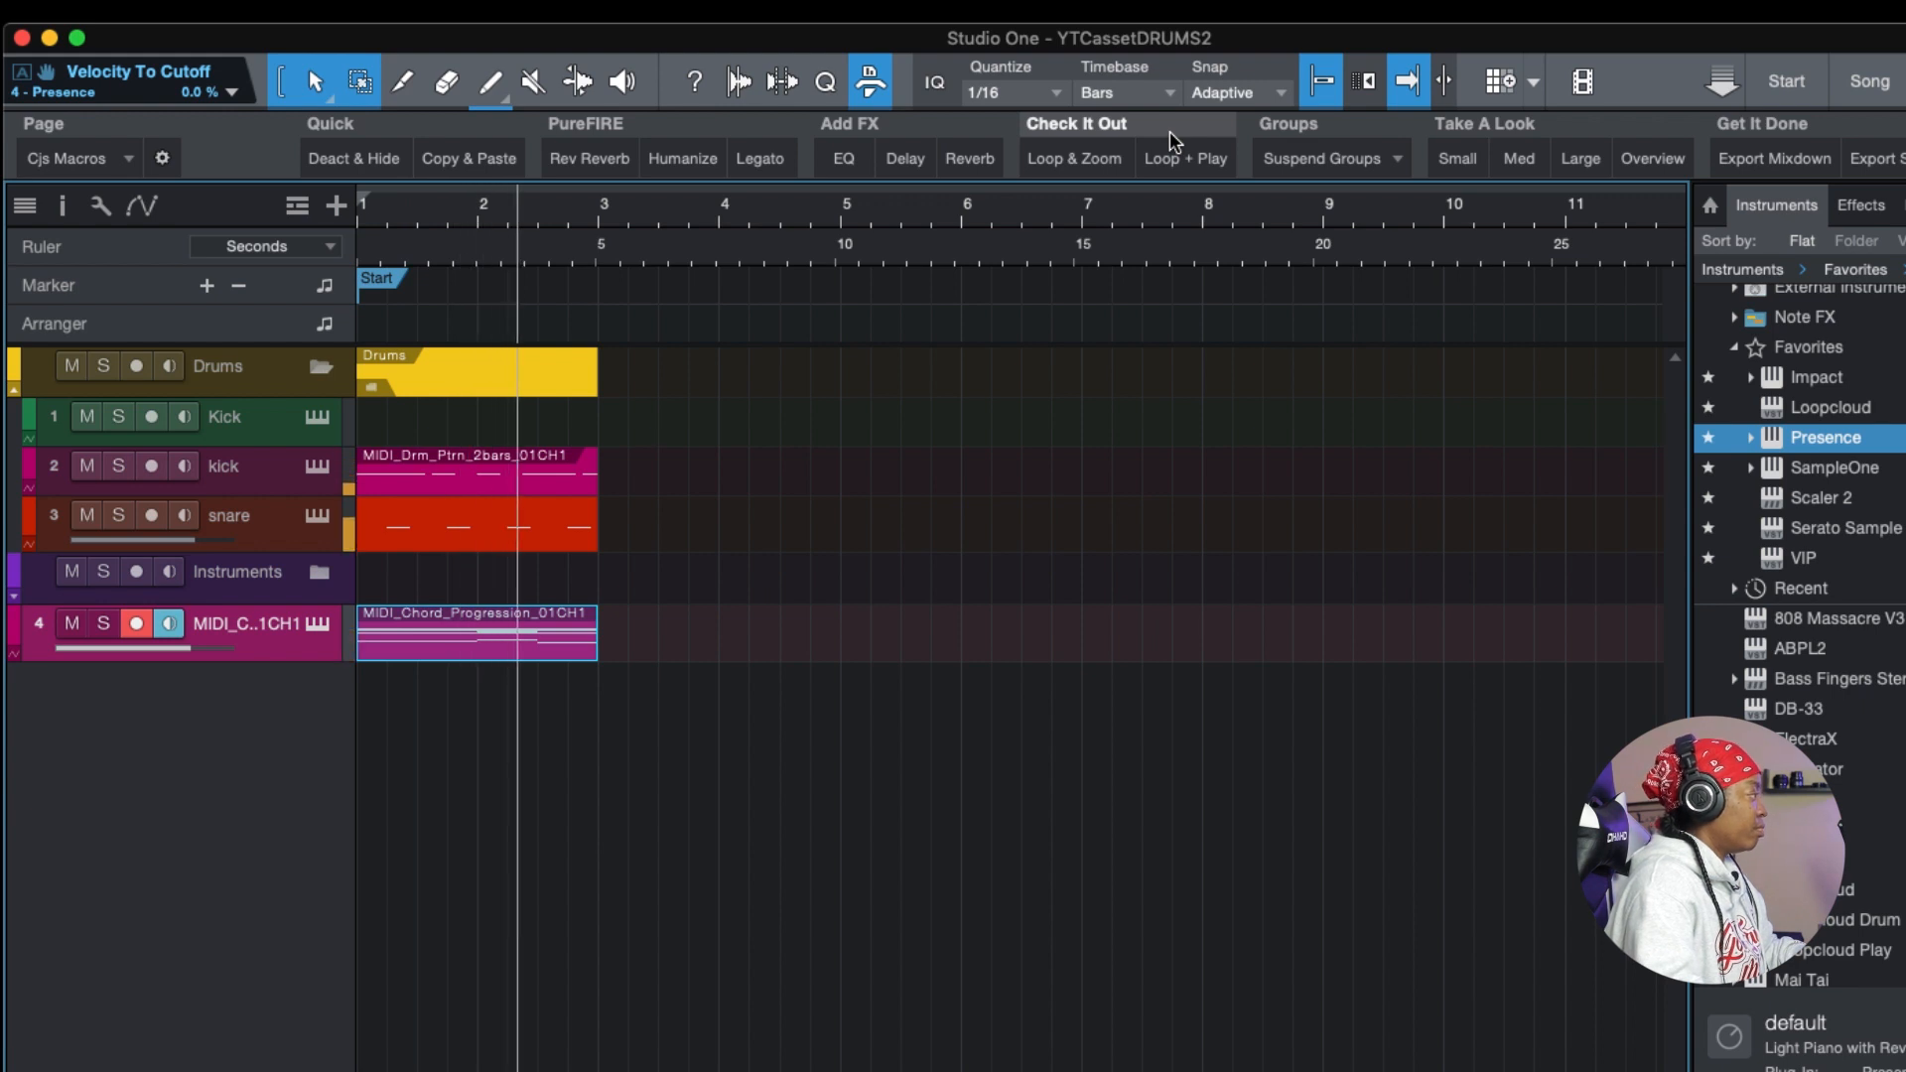
- Play back the piano chords with the drums, stop, and loop the chord clip from bar 1 to bar 3
scroll(1171, 474, "right", 1)
scroll(936, 725, "left", 1)
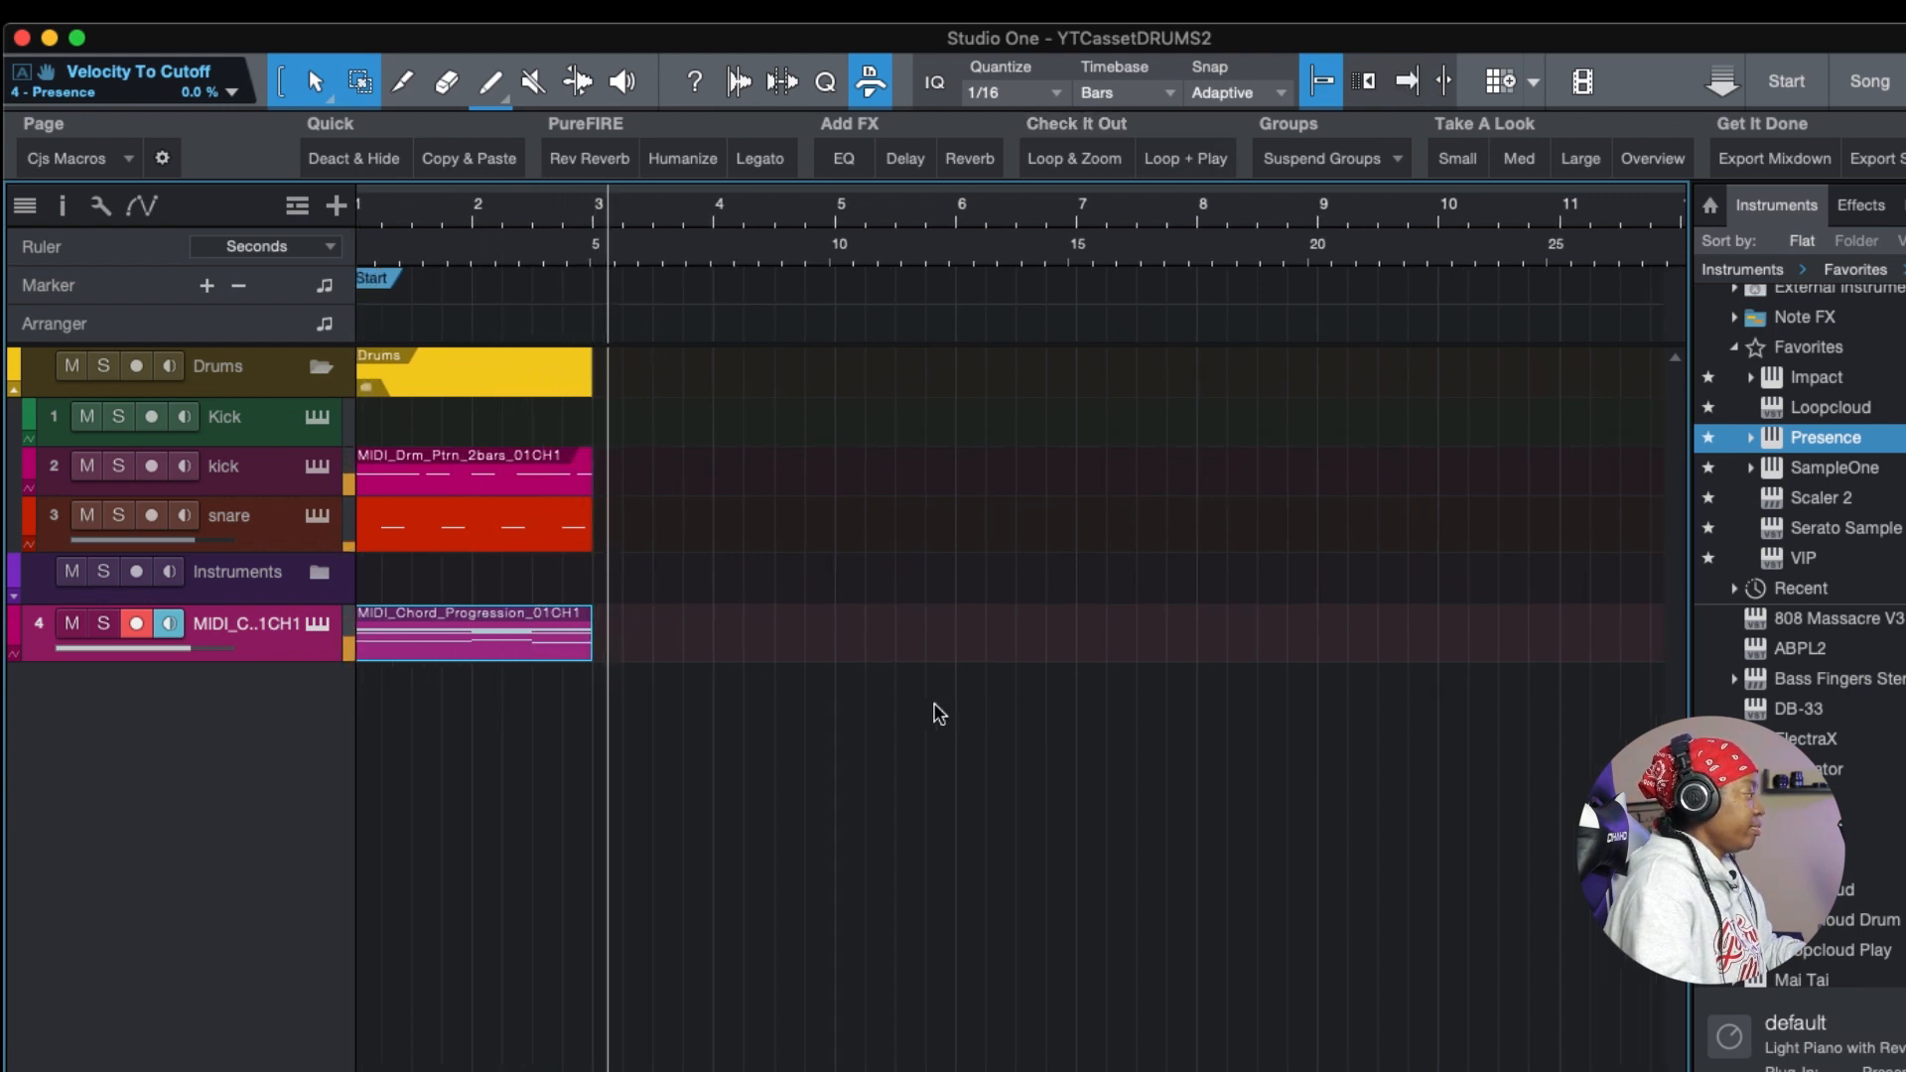
key("space")
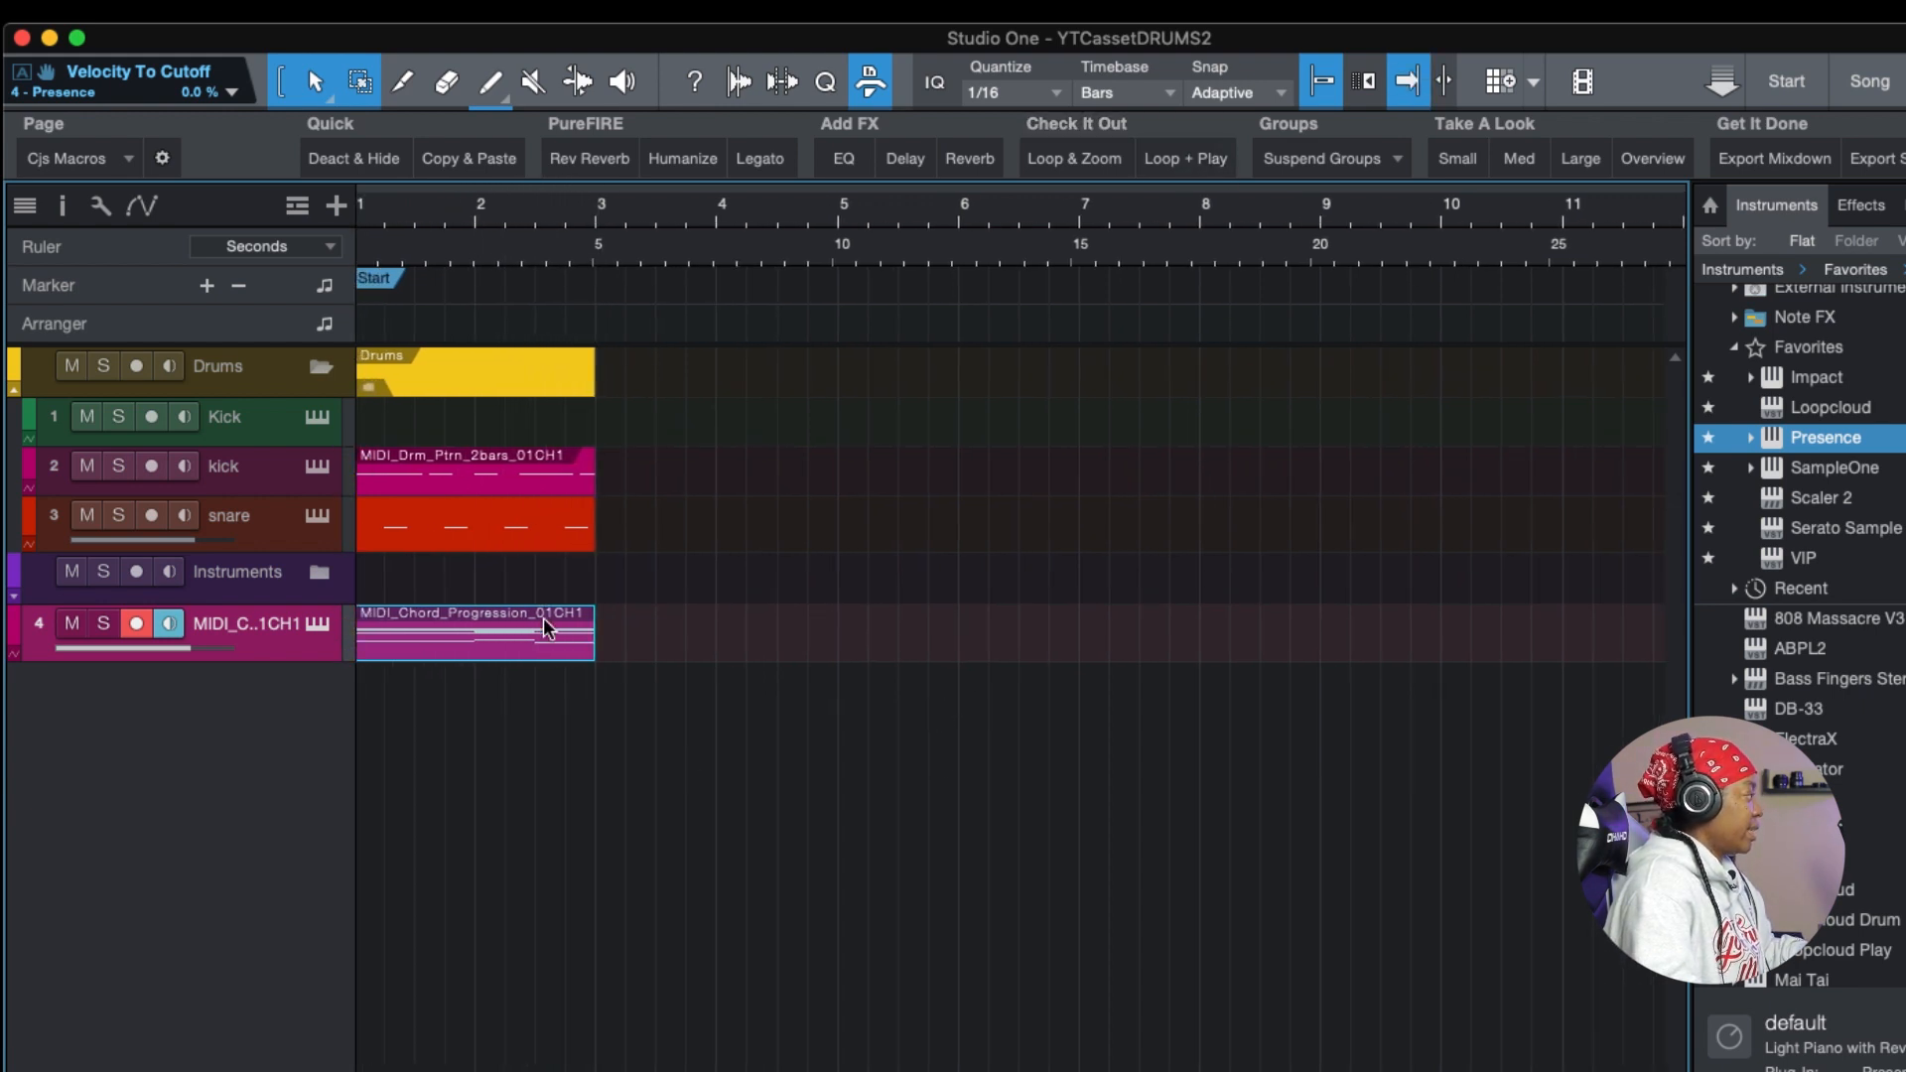
key("p")
key("slash")
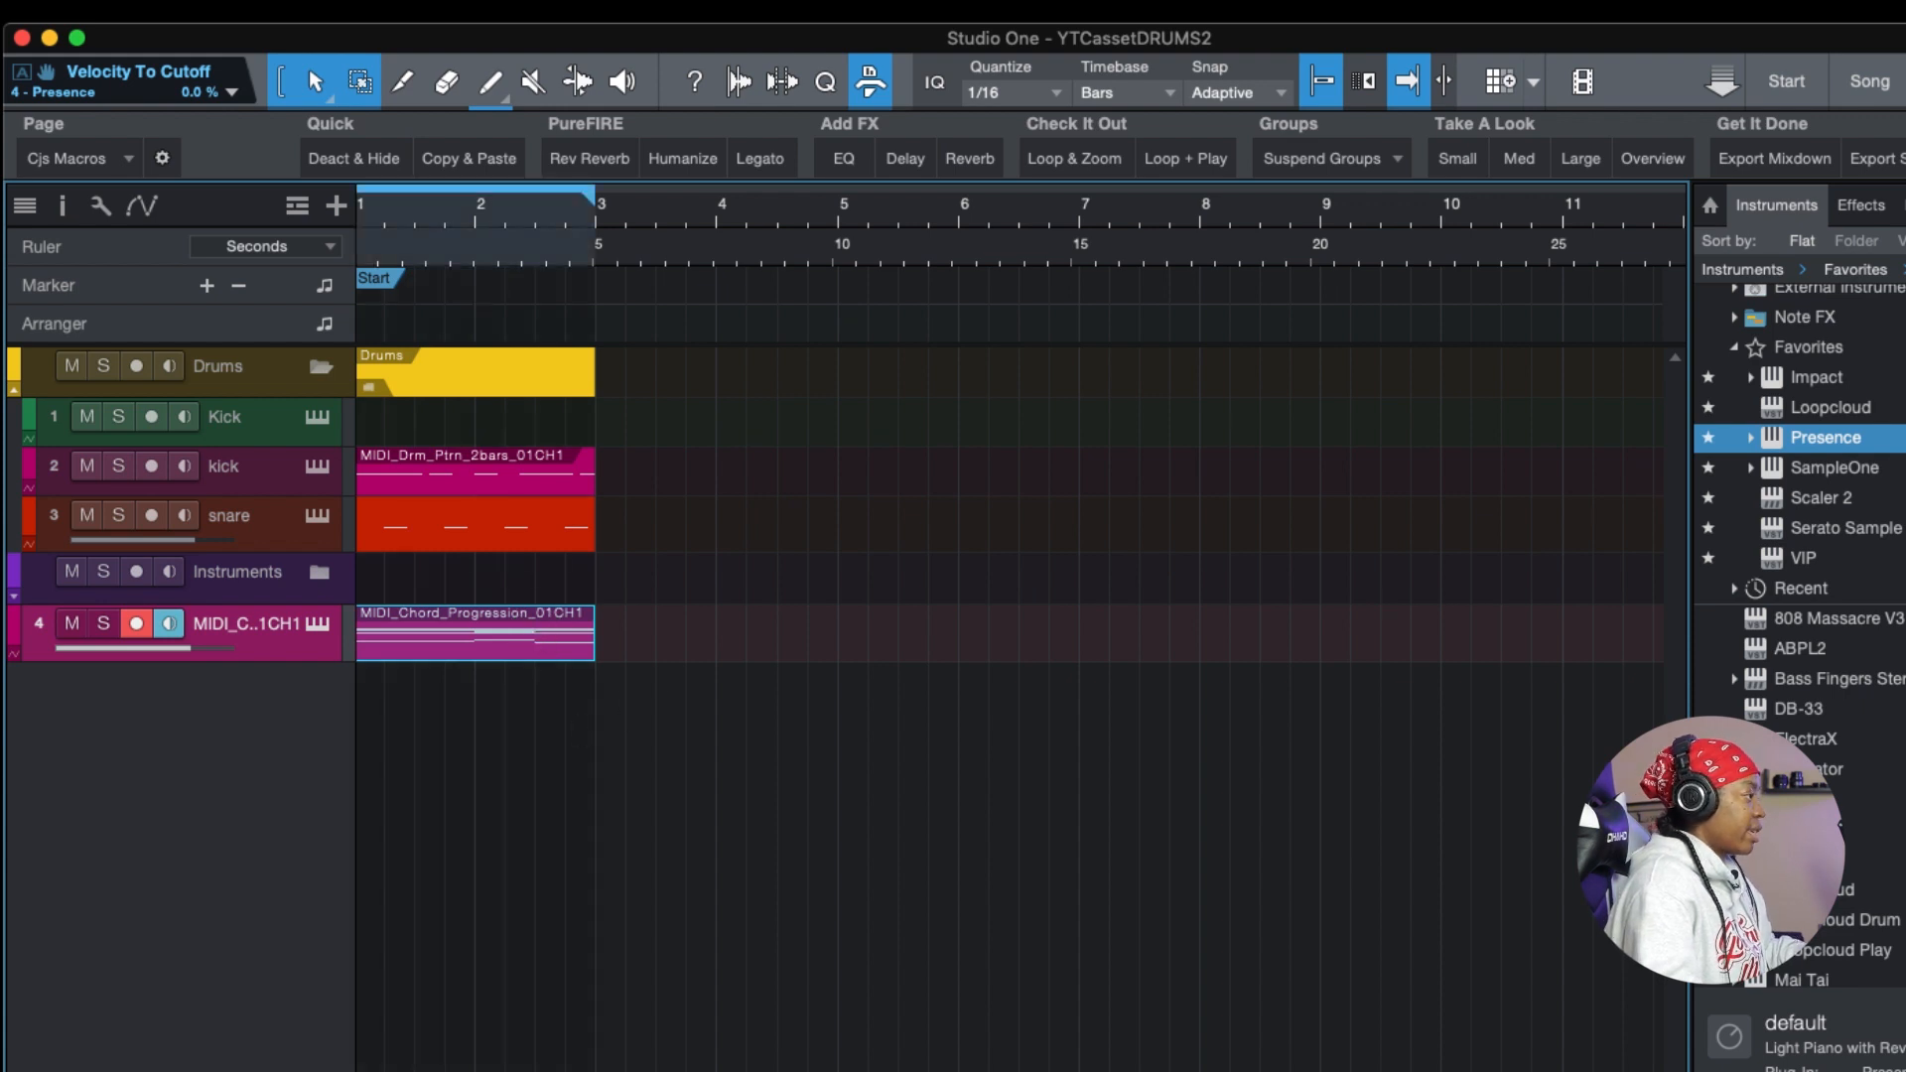
- Replace the chord clip with MIDI_Chord_Progression_02 from the Melody Frames folder, starting at bar 1
left_click(1905, 205)
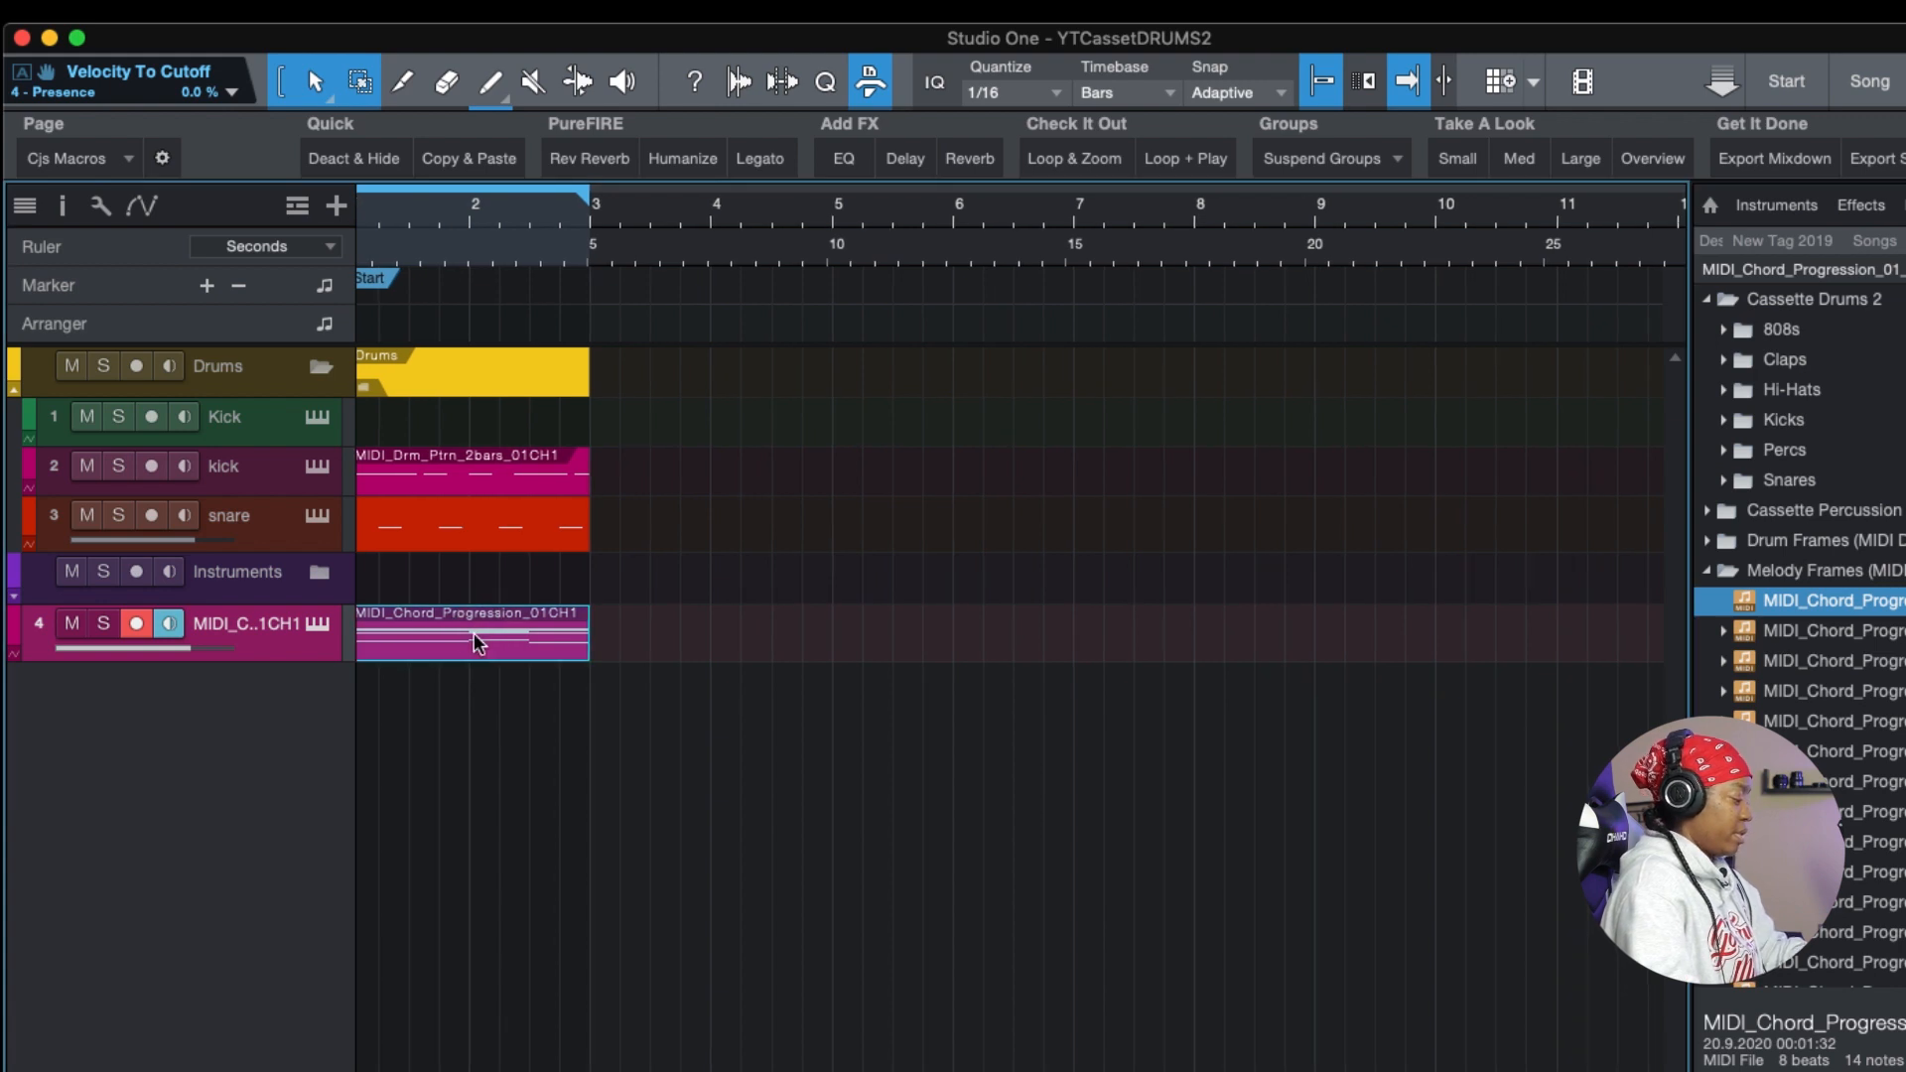
key("Delete")
left_click_drag(1836, 634, 365, 616)
- Duplicate the kick and snare clips into bars 3 to 5, turn looping off and play everything back
left_click_drag(480, 213, 679, 251)
left_click_drag(849, 468, 724, 553)
key("d")
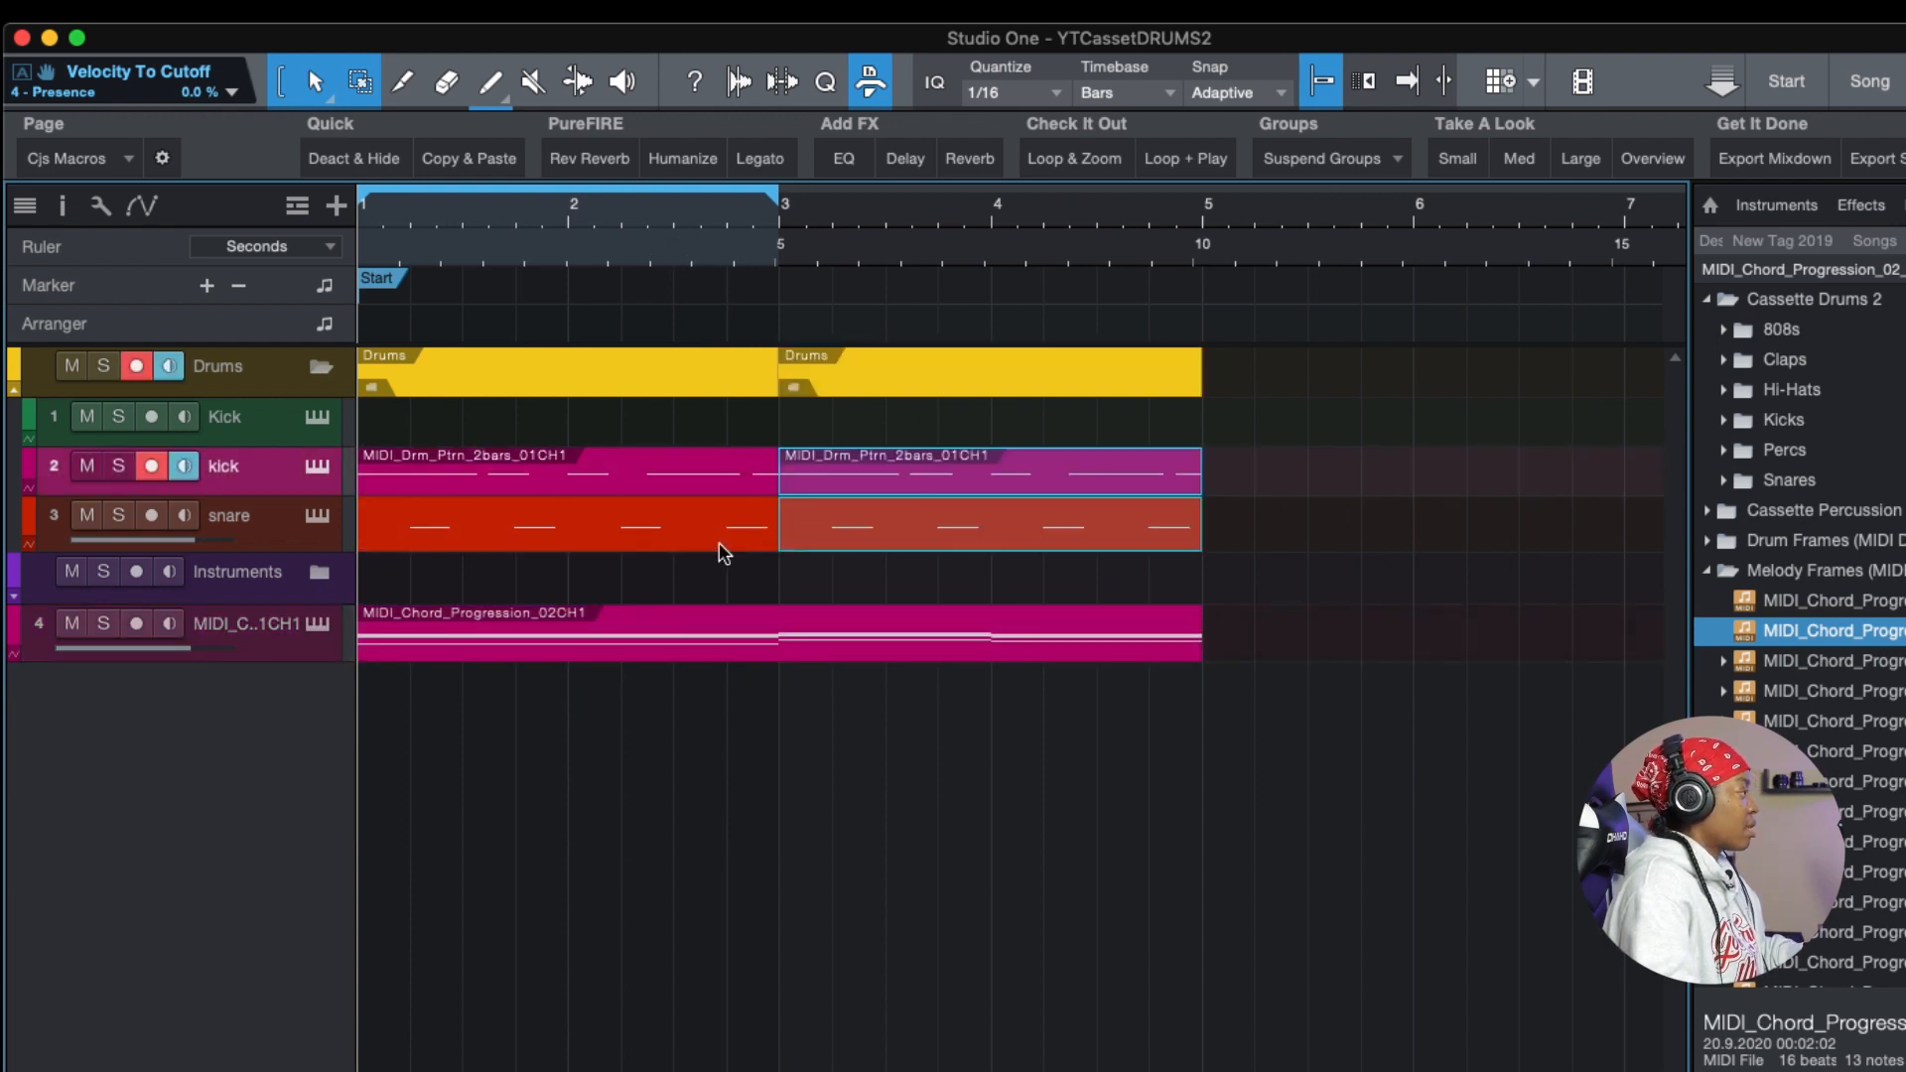
key("KP_Divide")
key("f")
key("space")
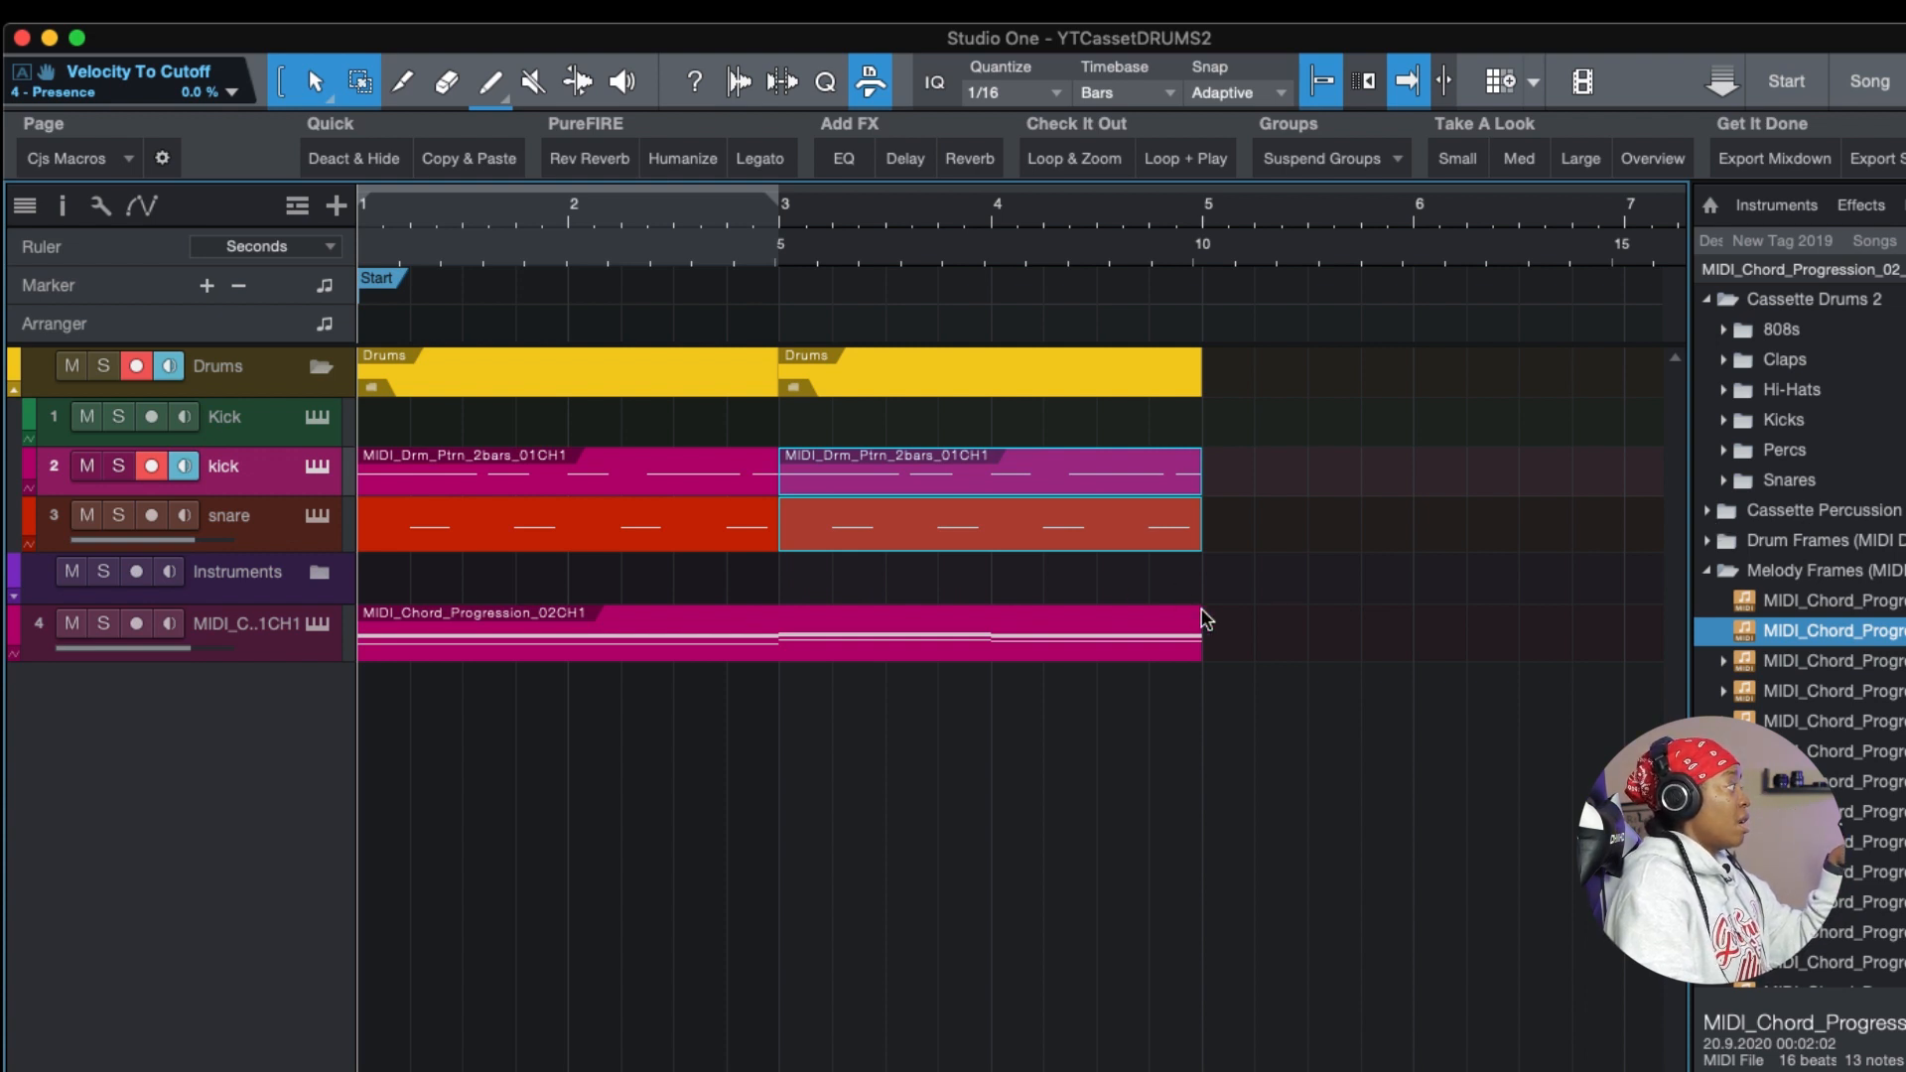
left_click(1709, 573)
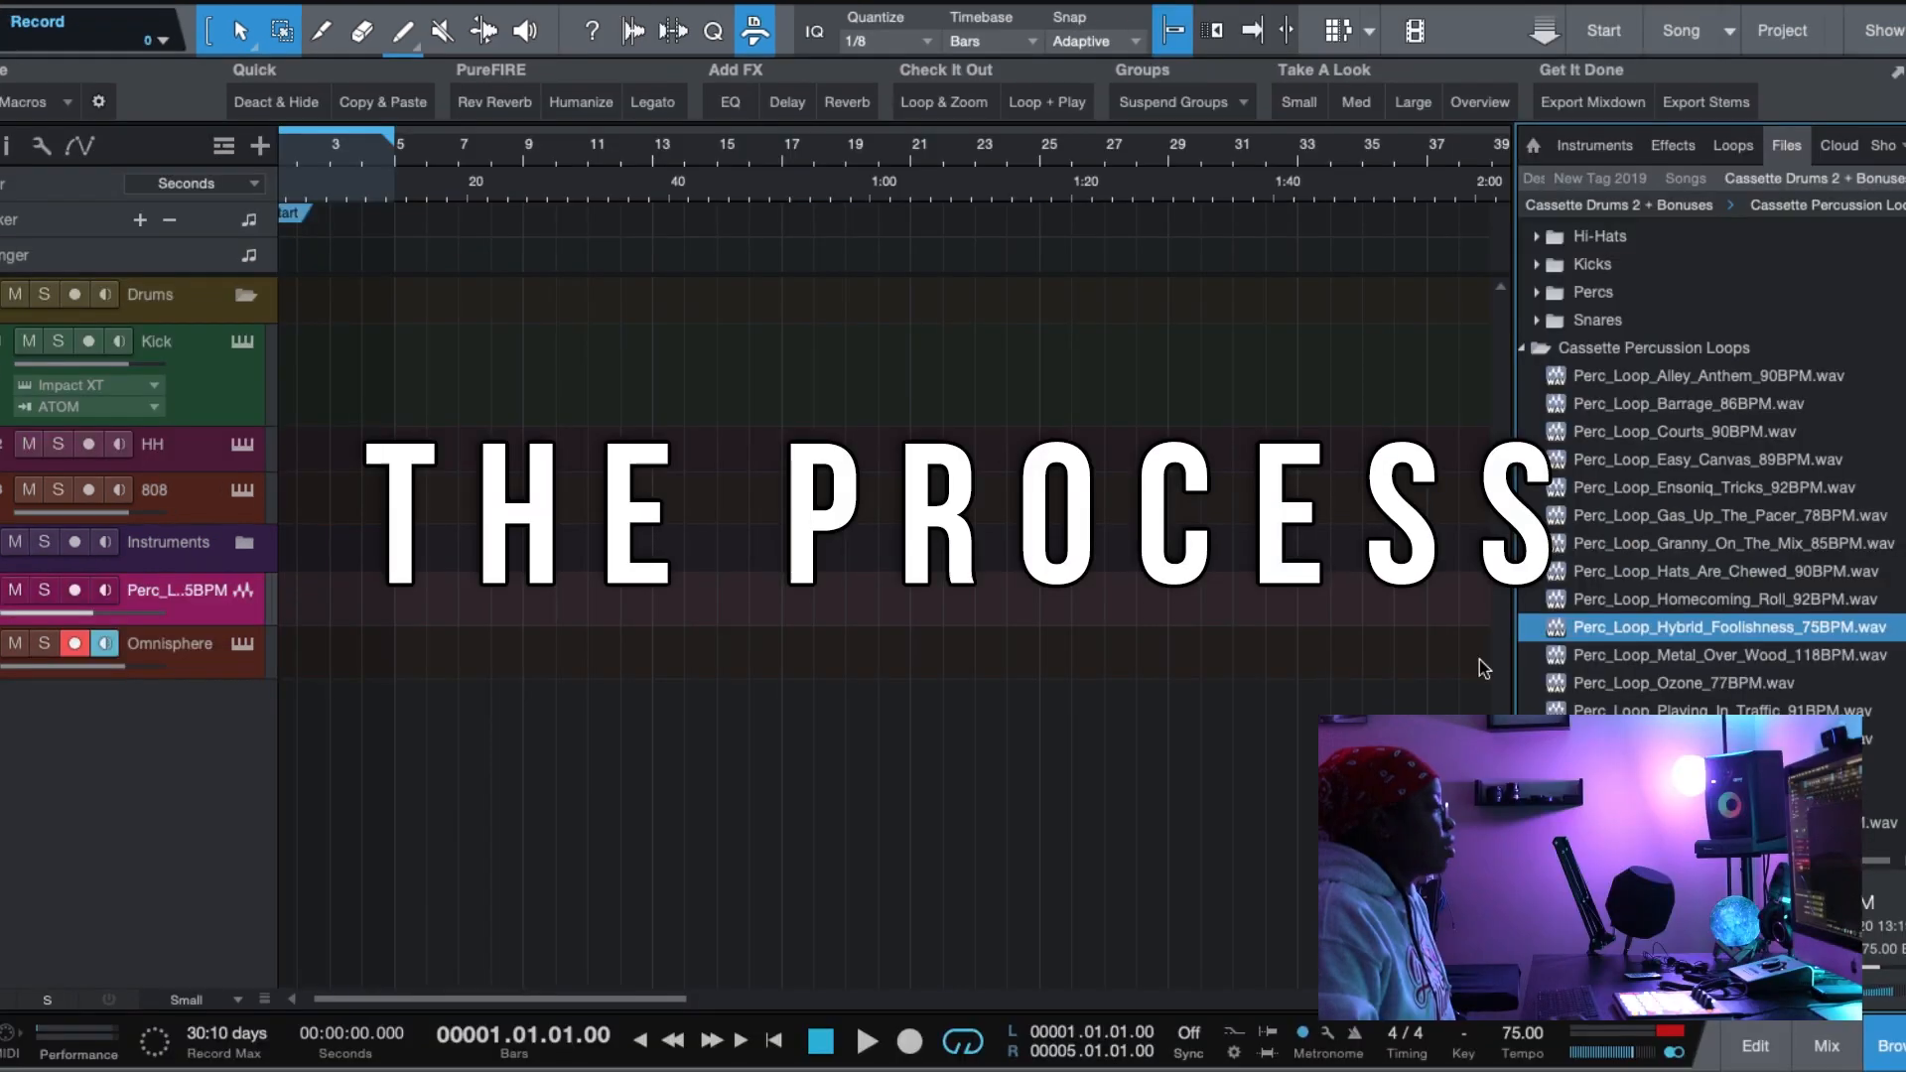
- Place Perc_Loop_Hybrid_Foolishness_75BPM.wav on the percussion loop track at bar 1, duplicate it up to bar 5 and play it back
left_click_drag(1628, 635, 330, 595)
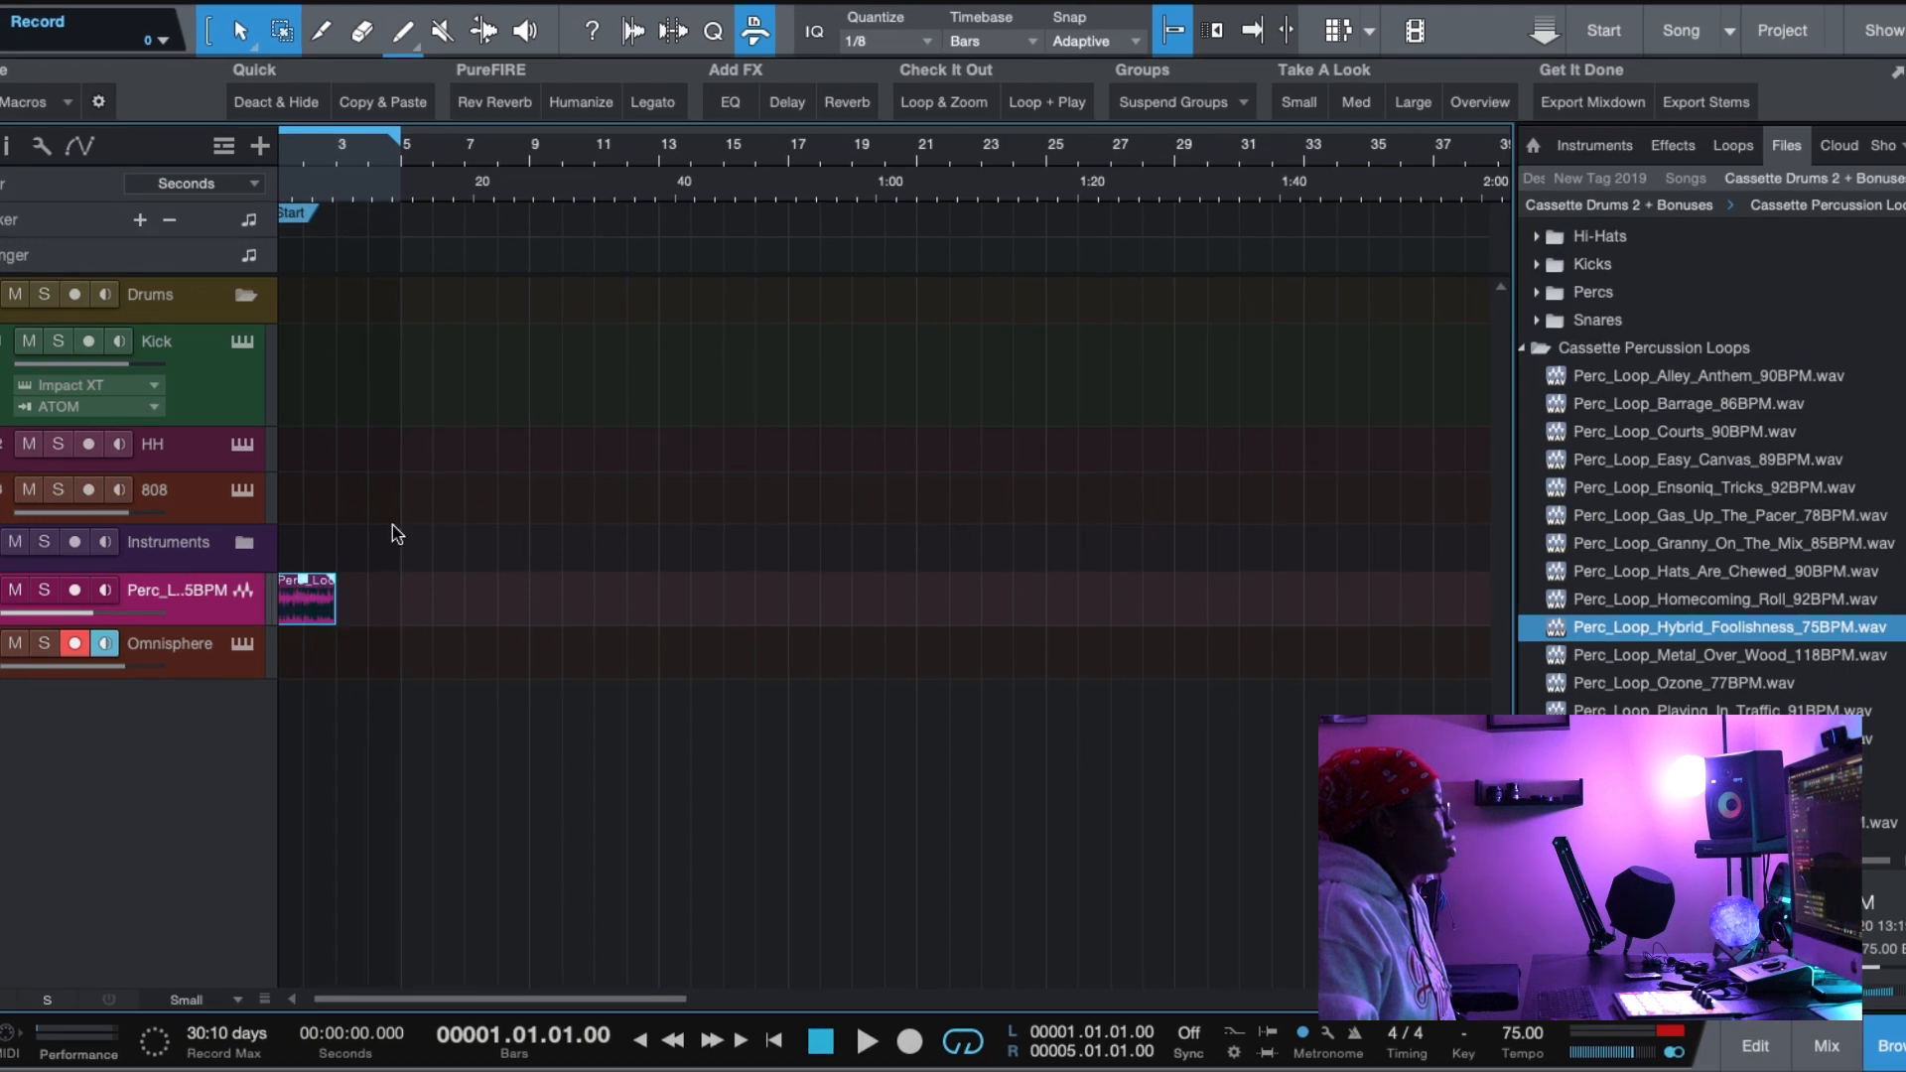
left_click_drag(425, 162, 517, 188)
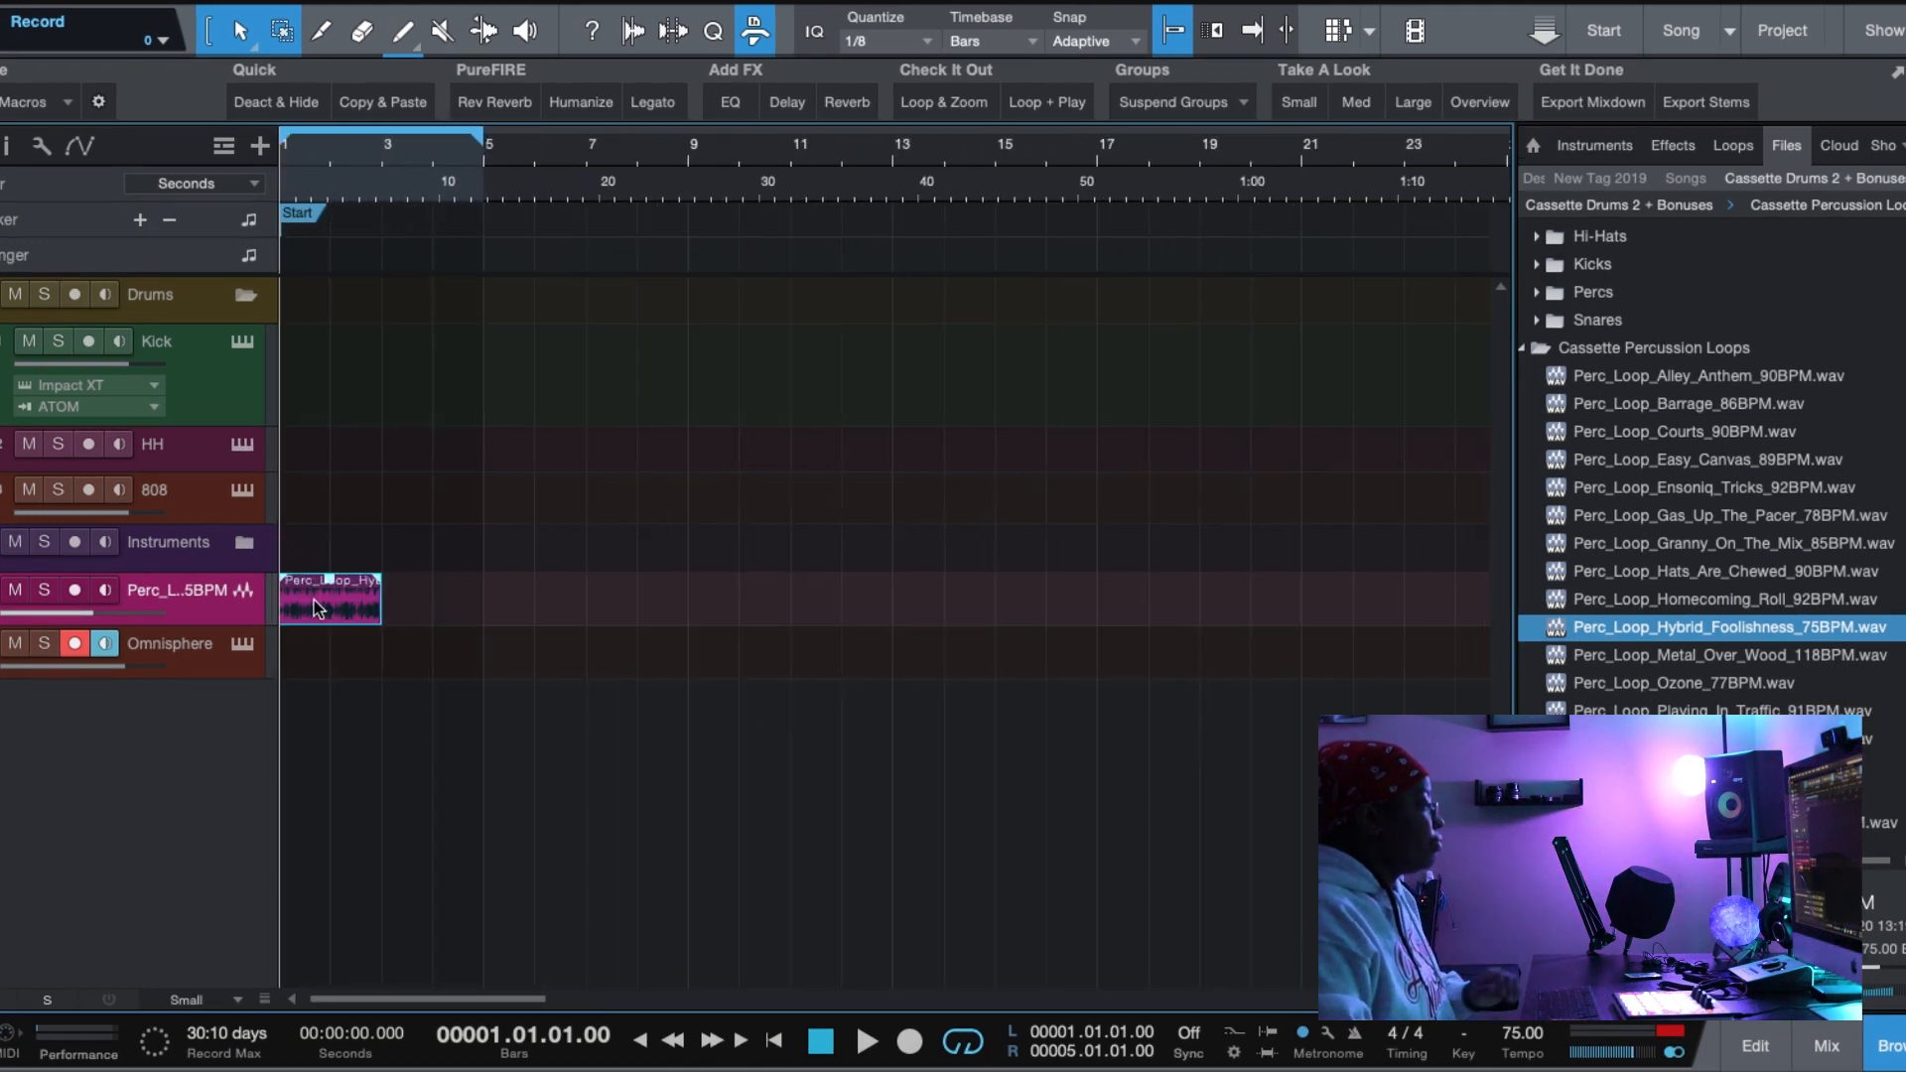
key("ctrl+d")
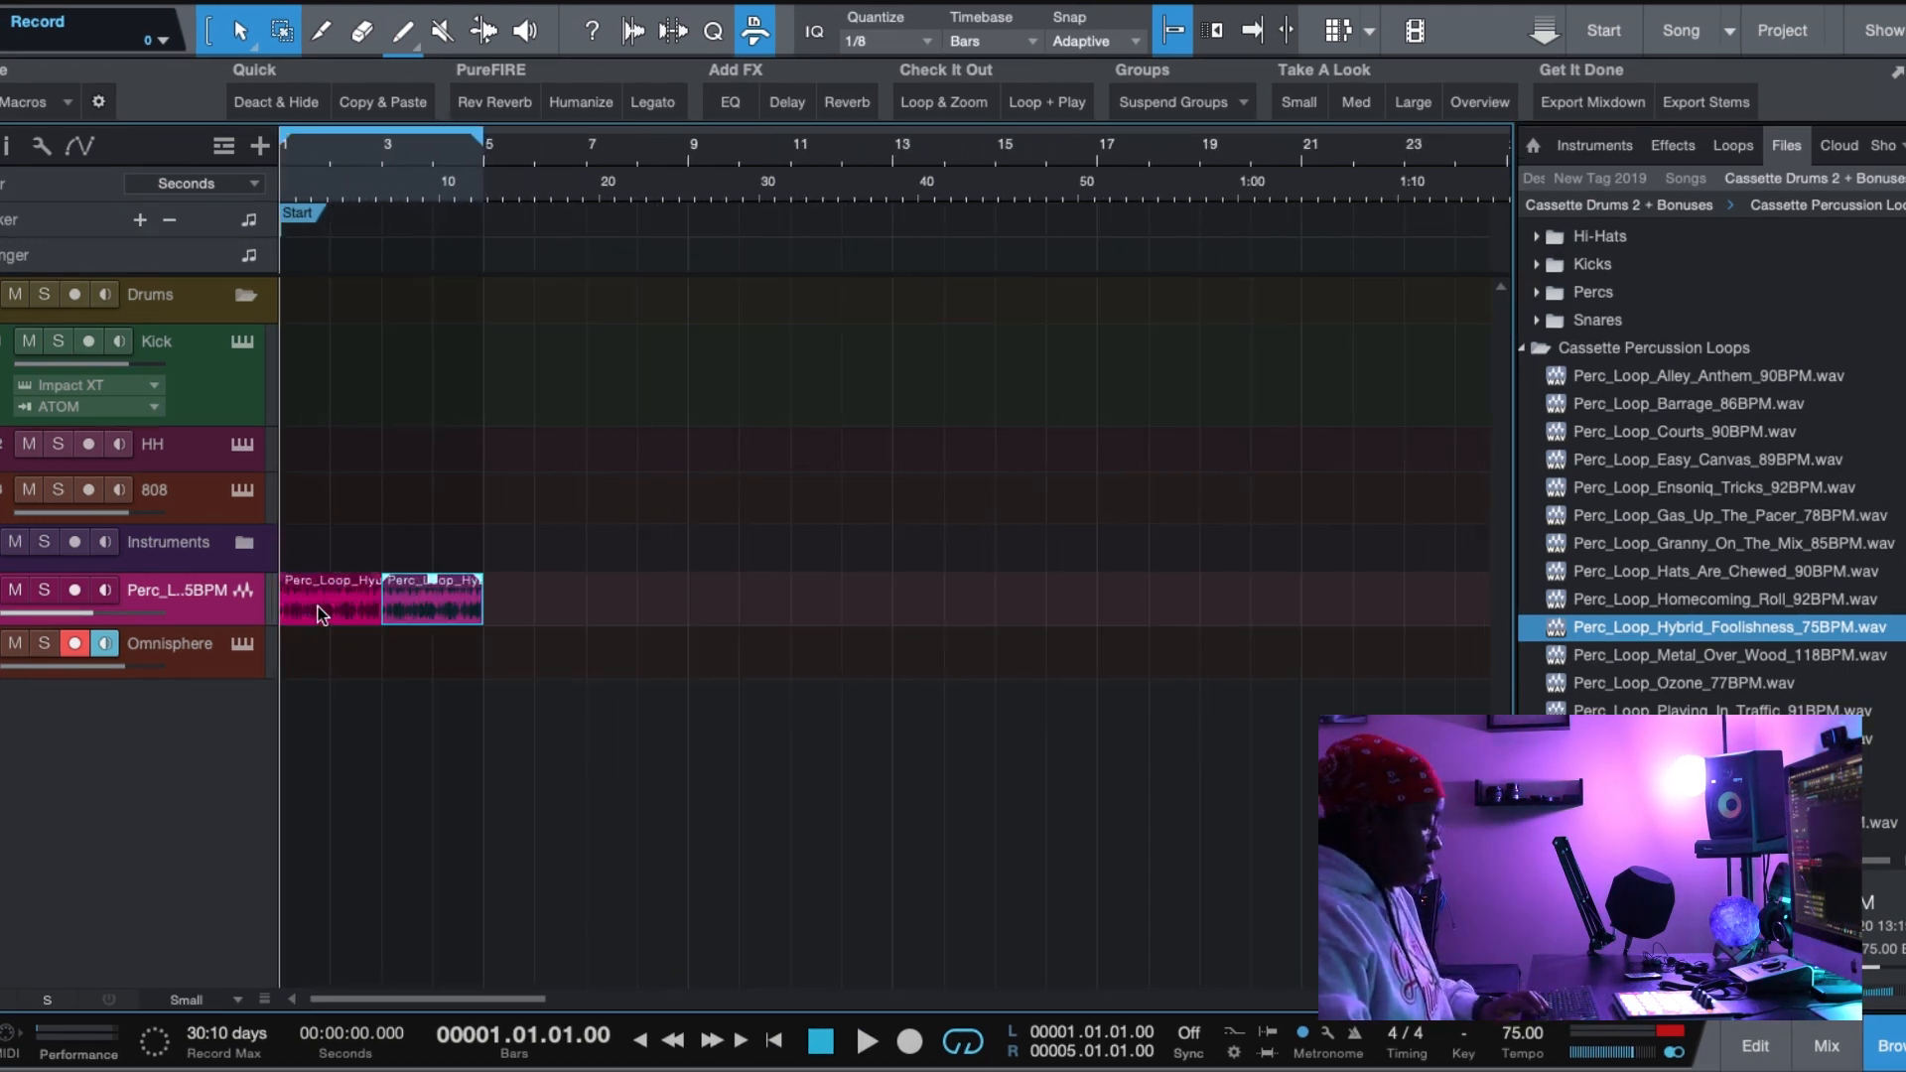
key("space")
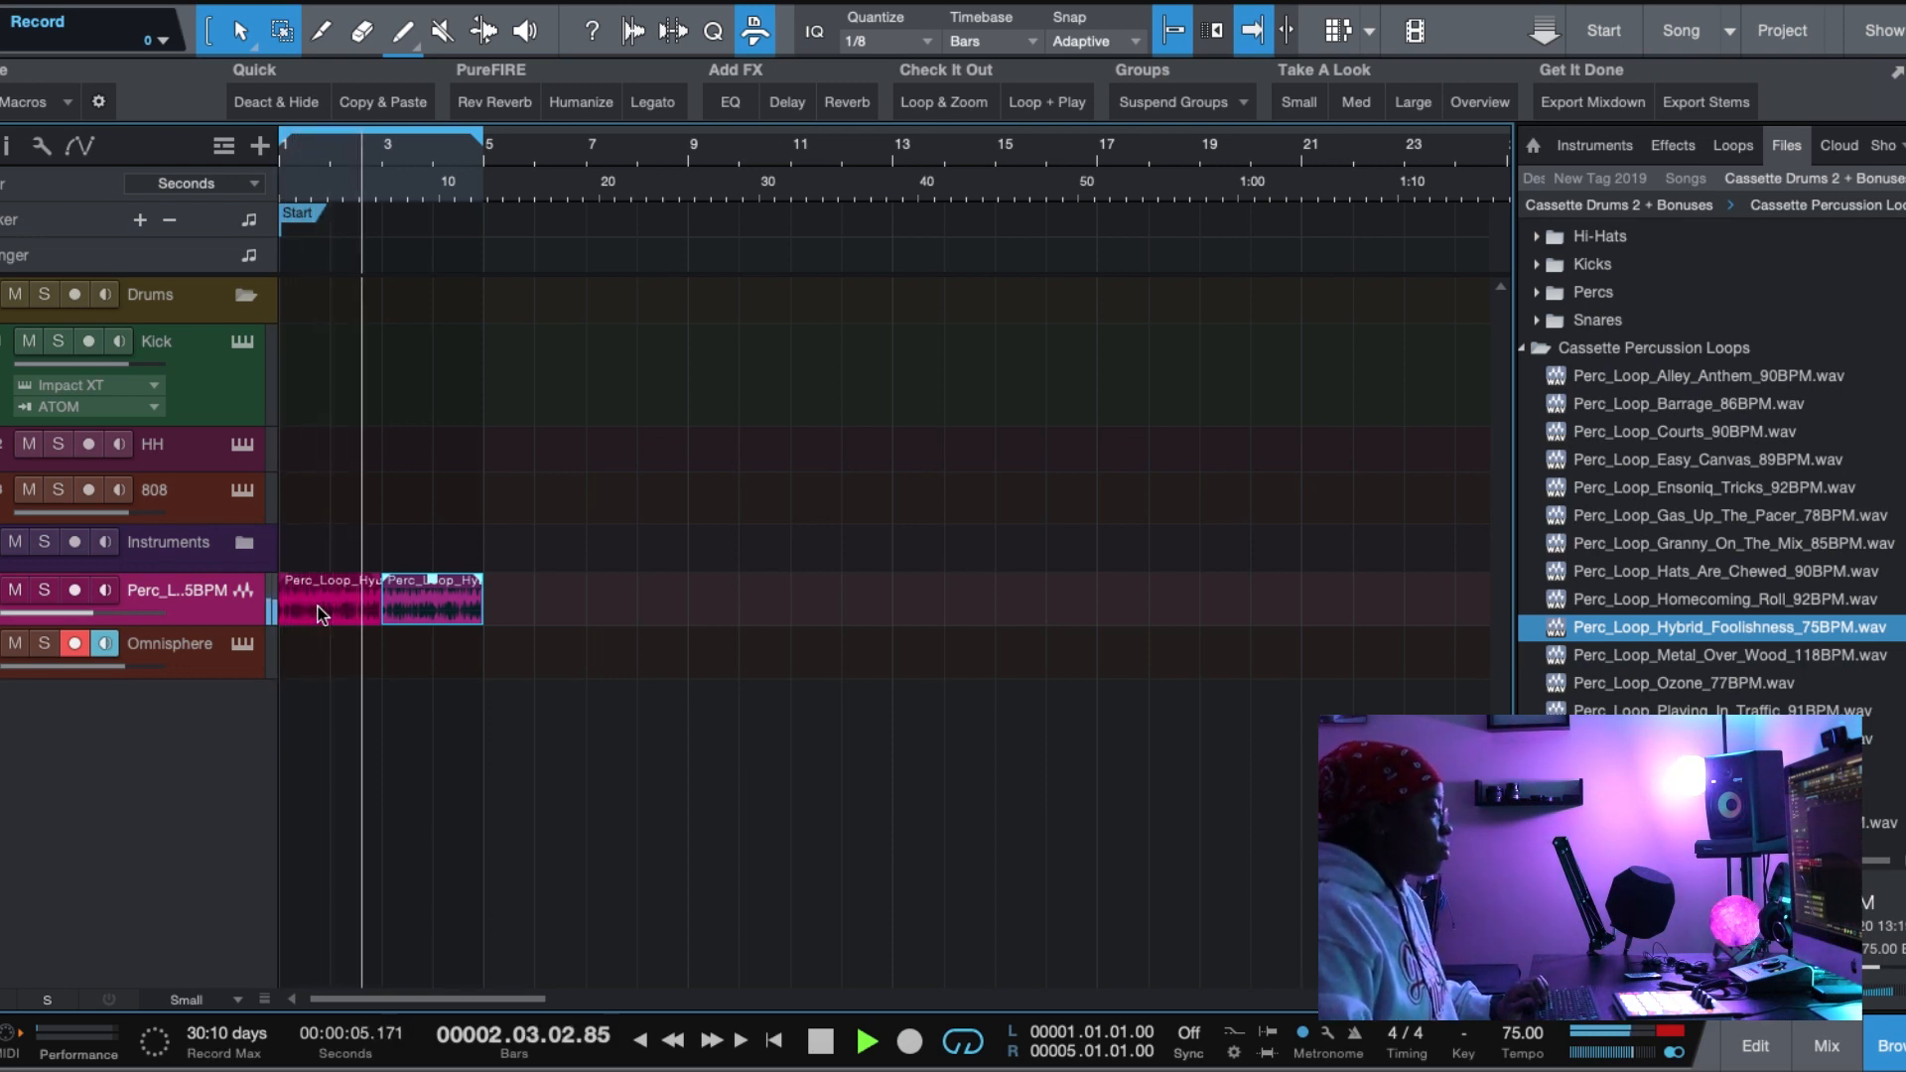
- Record a part on the Omnisphere track over the percussion loop from bar 1 to bar 5
left_click(298, 651)
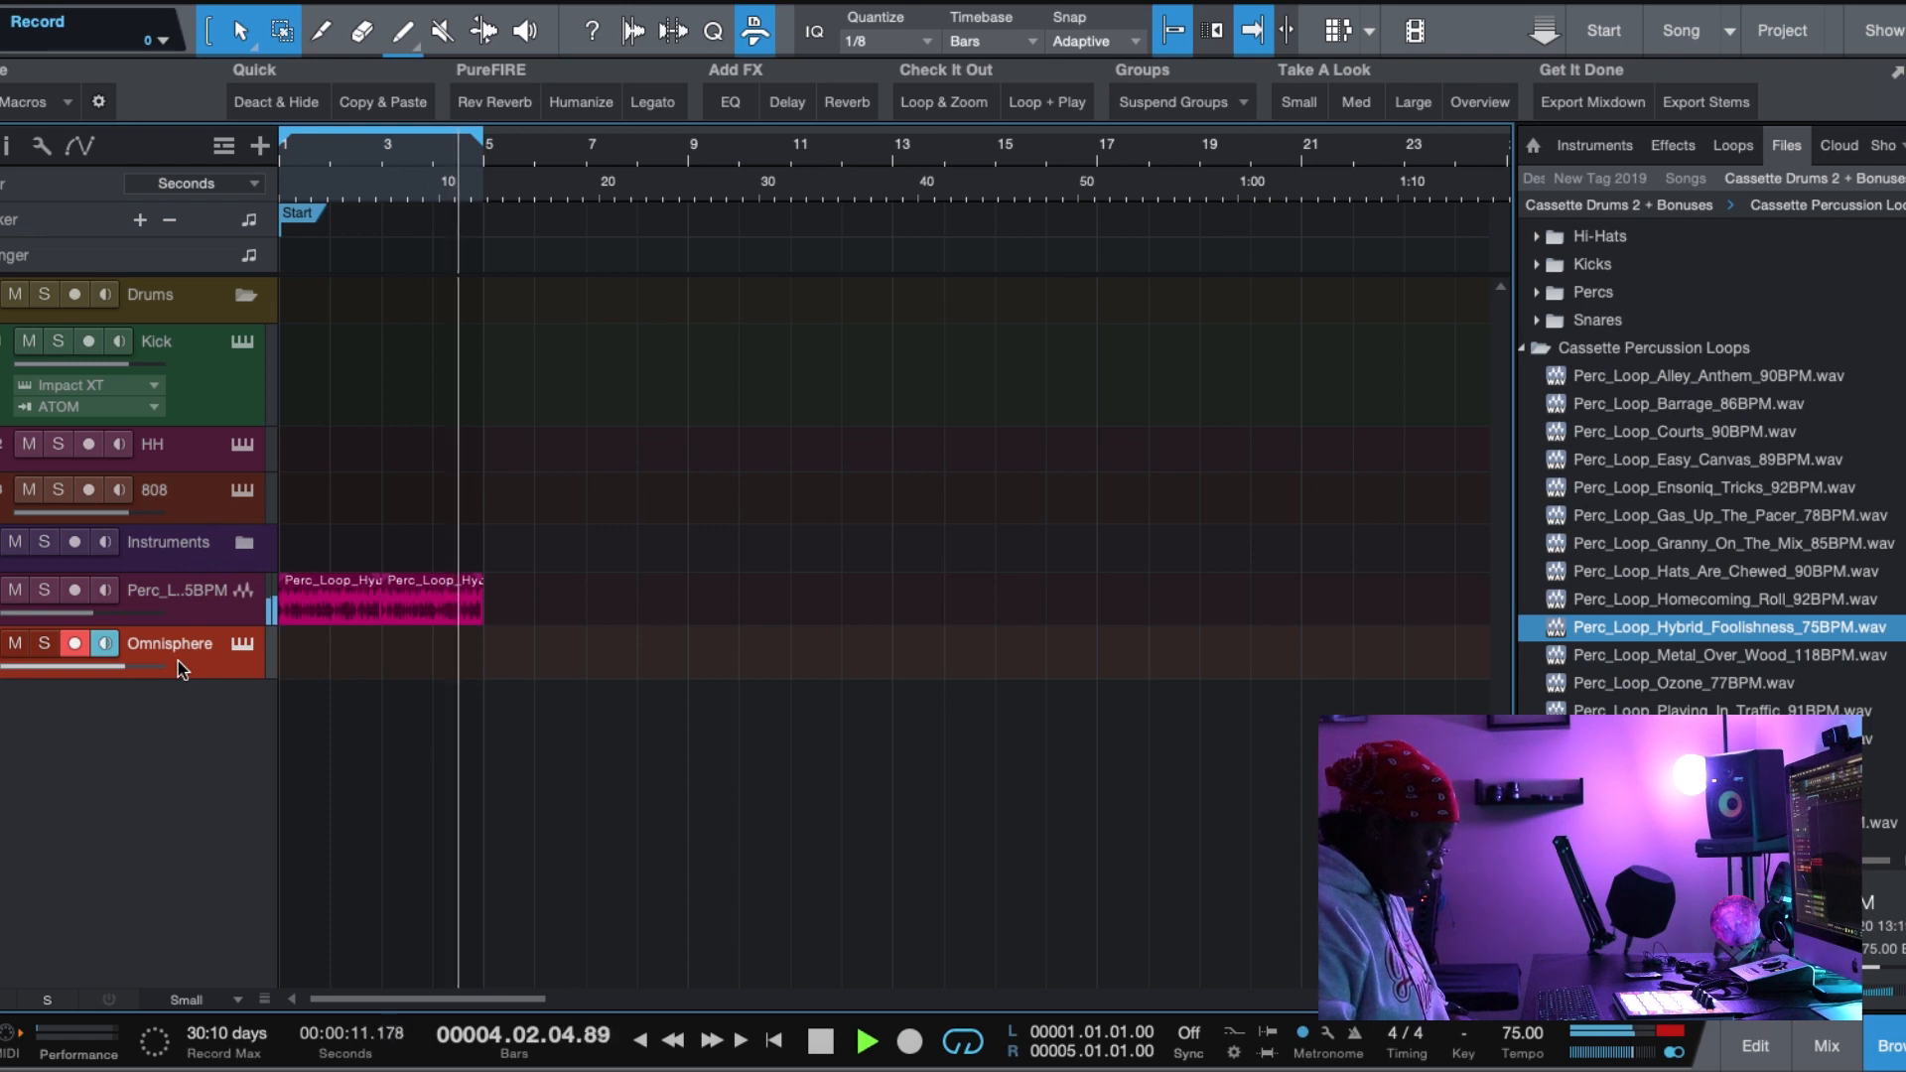
key("space")
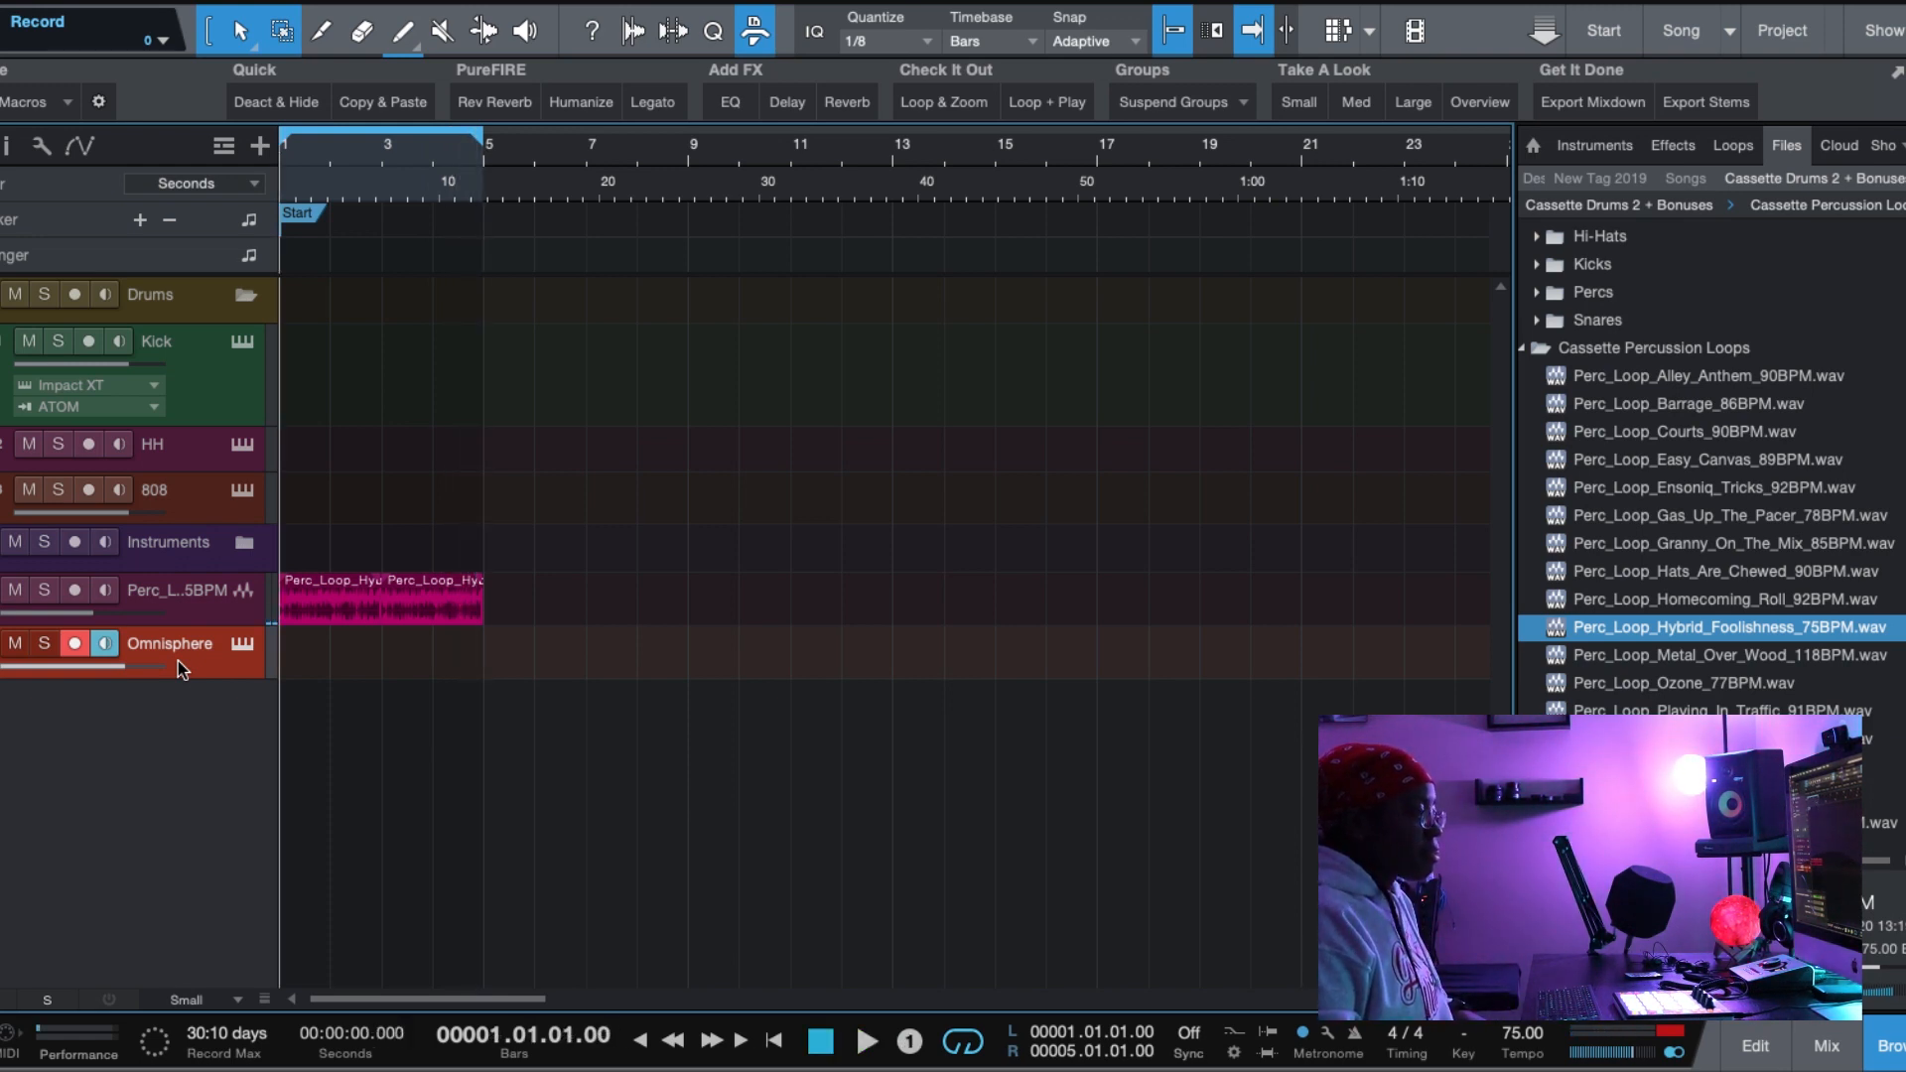
key("KP_Multiply")
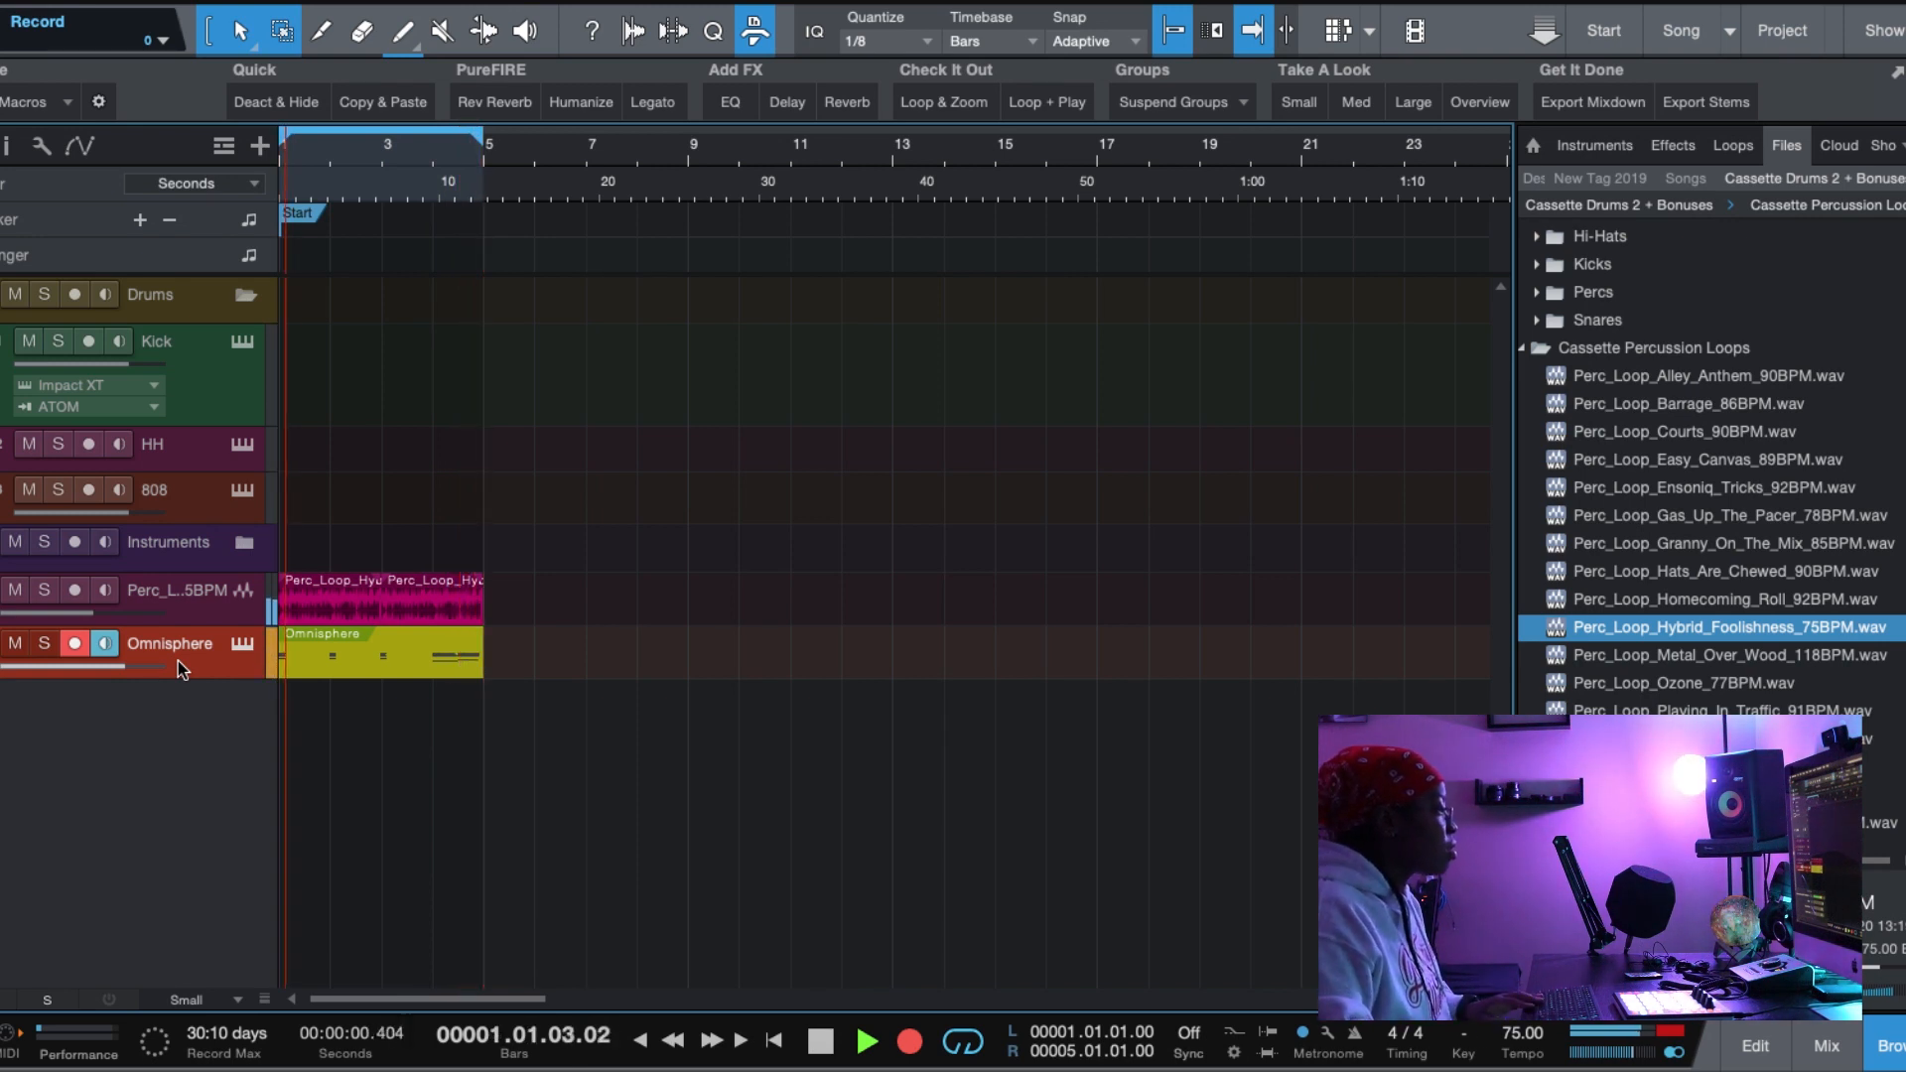
key("space")
left_click(255, 650)
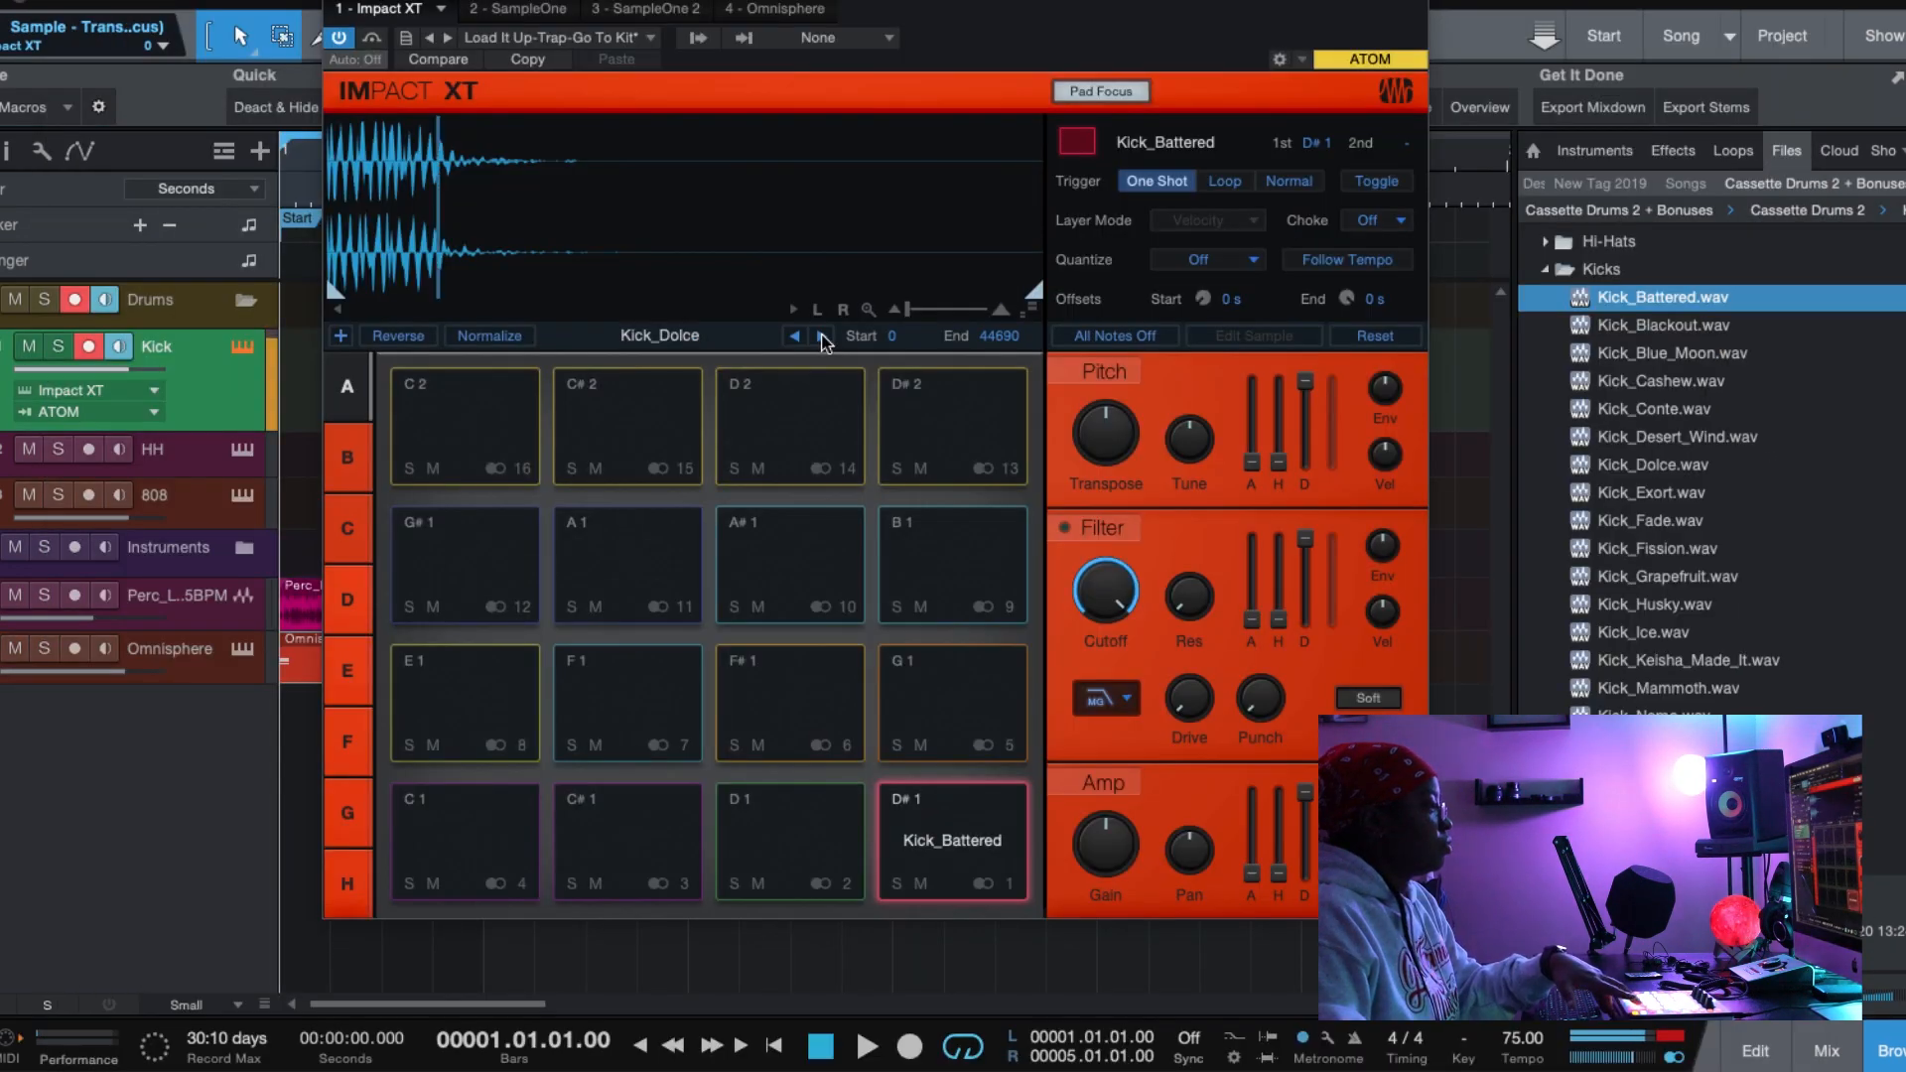
- Advance two kick samples past Kick_Dolce on Impact XT's D# 1 pad
left_click(821, 336)
left_click(821, 337)
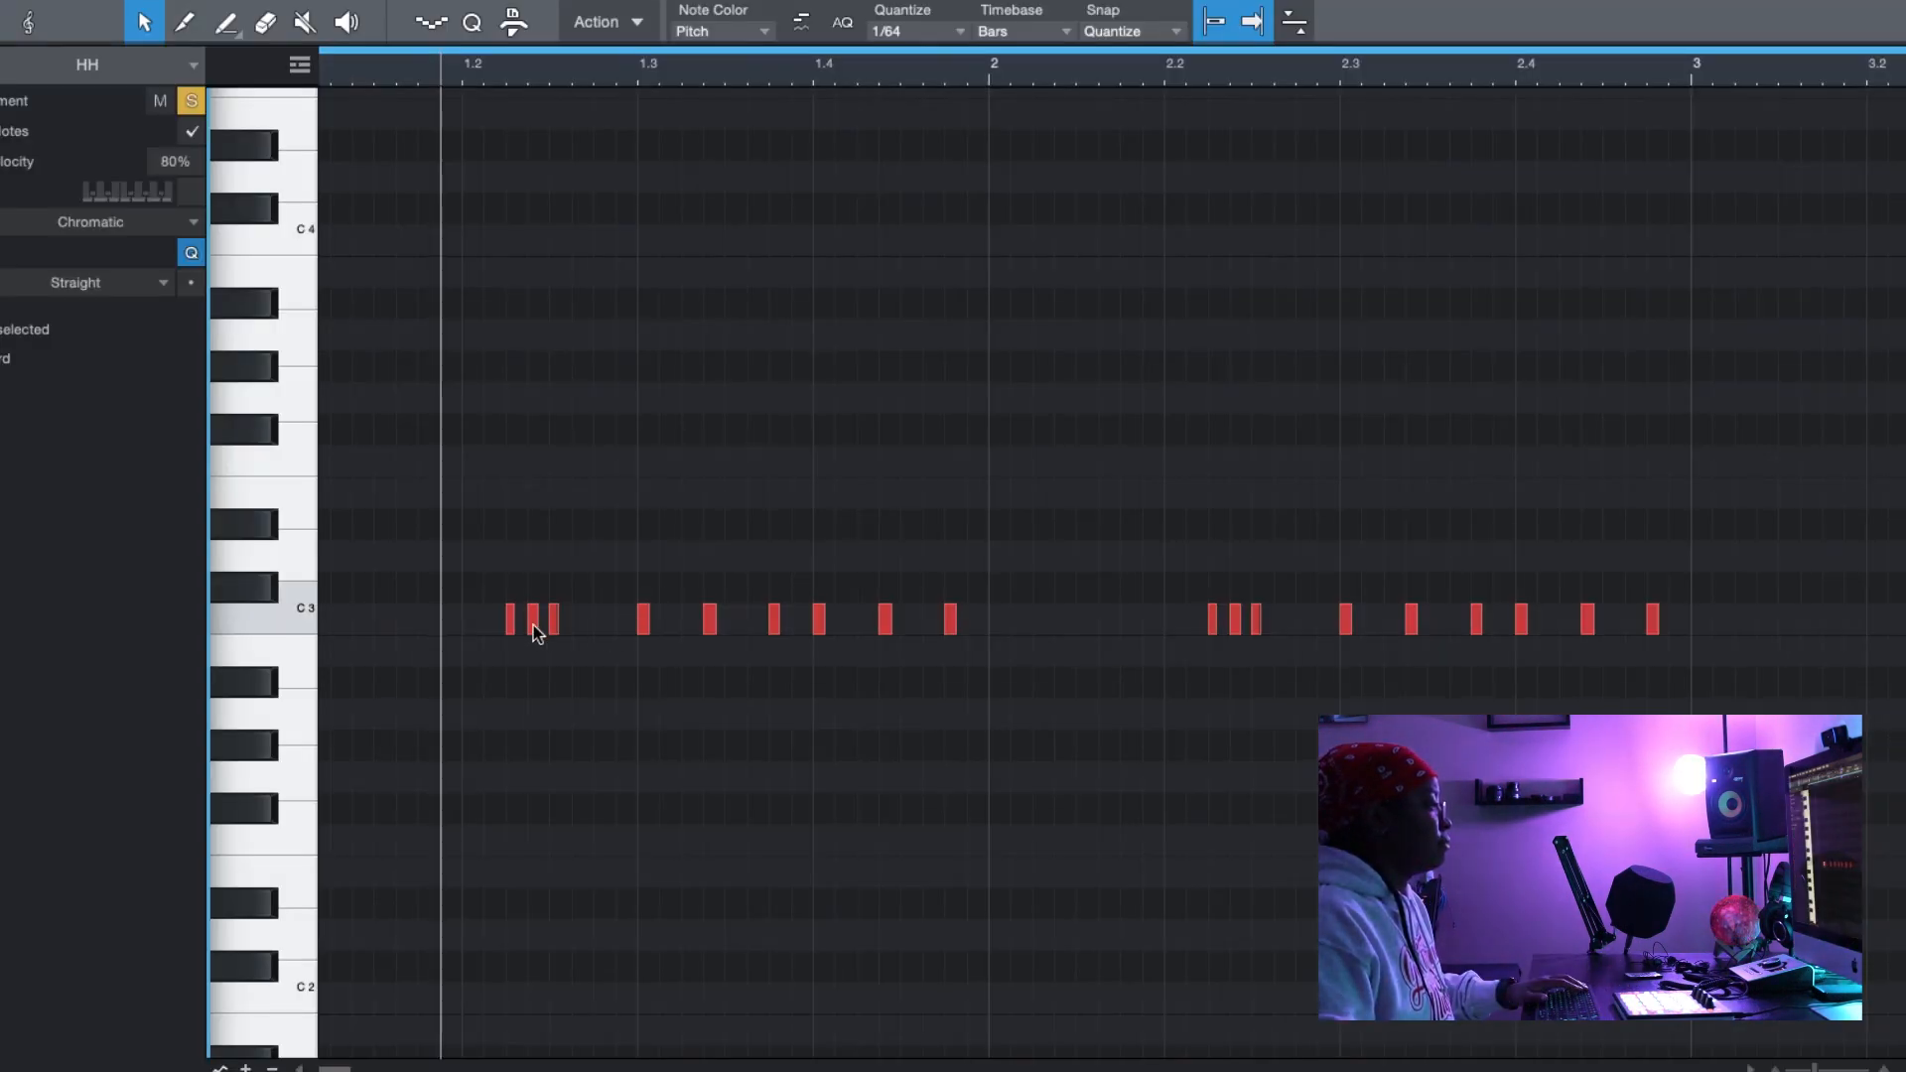
- Try lowering the bar 1 hi-hat roll's last two notes to B2 and A#2, and raising bar 2's to C#3 and D3
left_click_drag(536, 633, 553, 687)
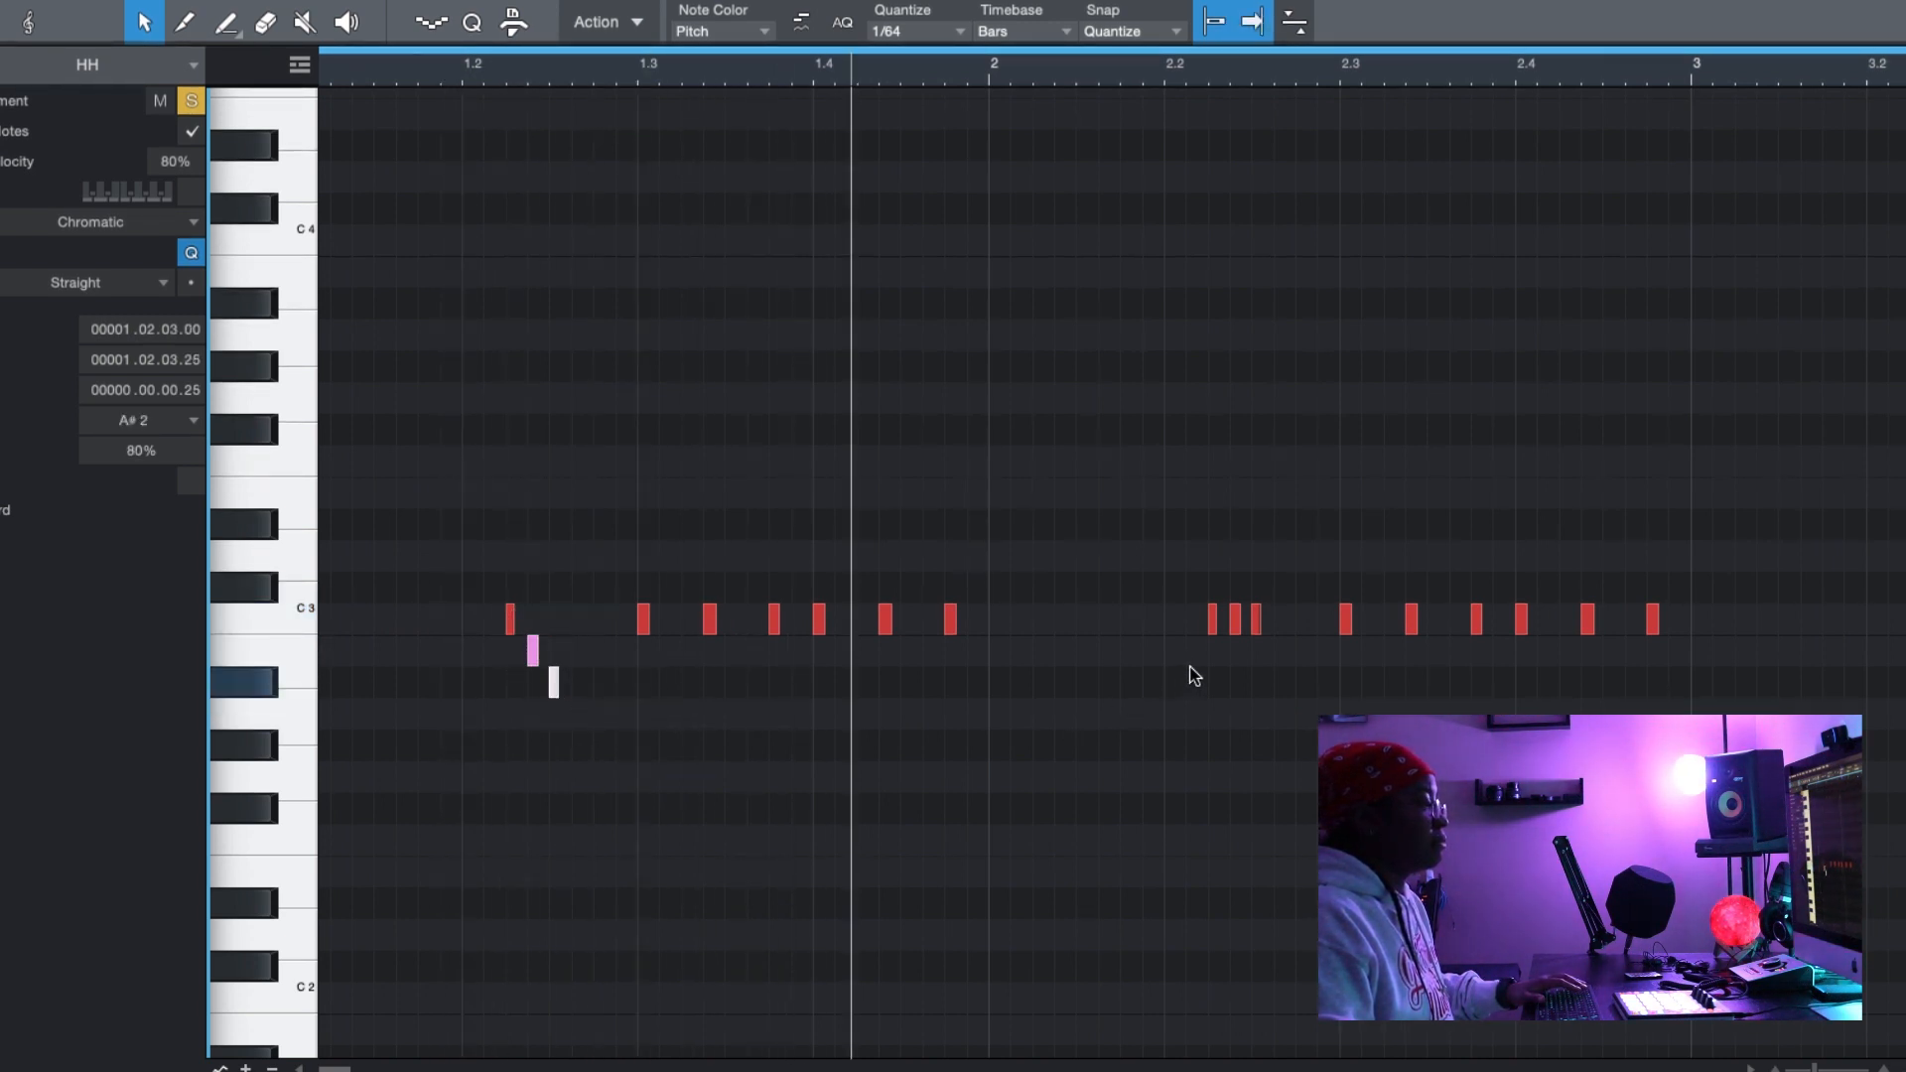
left_click_drag(1239, 626, 1259, 556)
left_click(1159, 81)
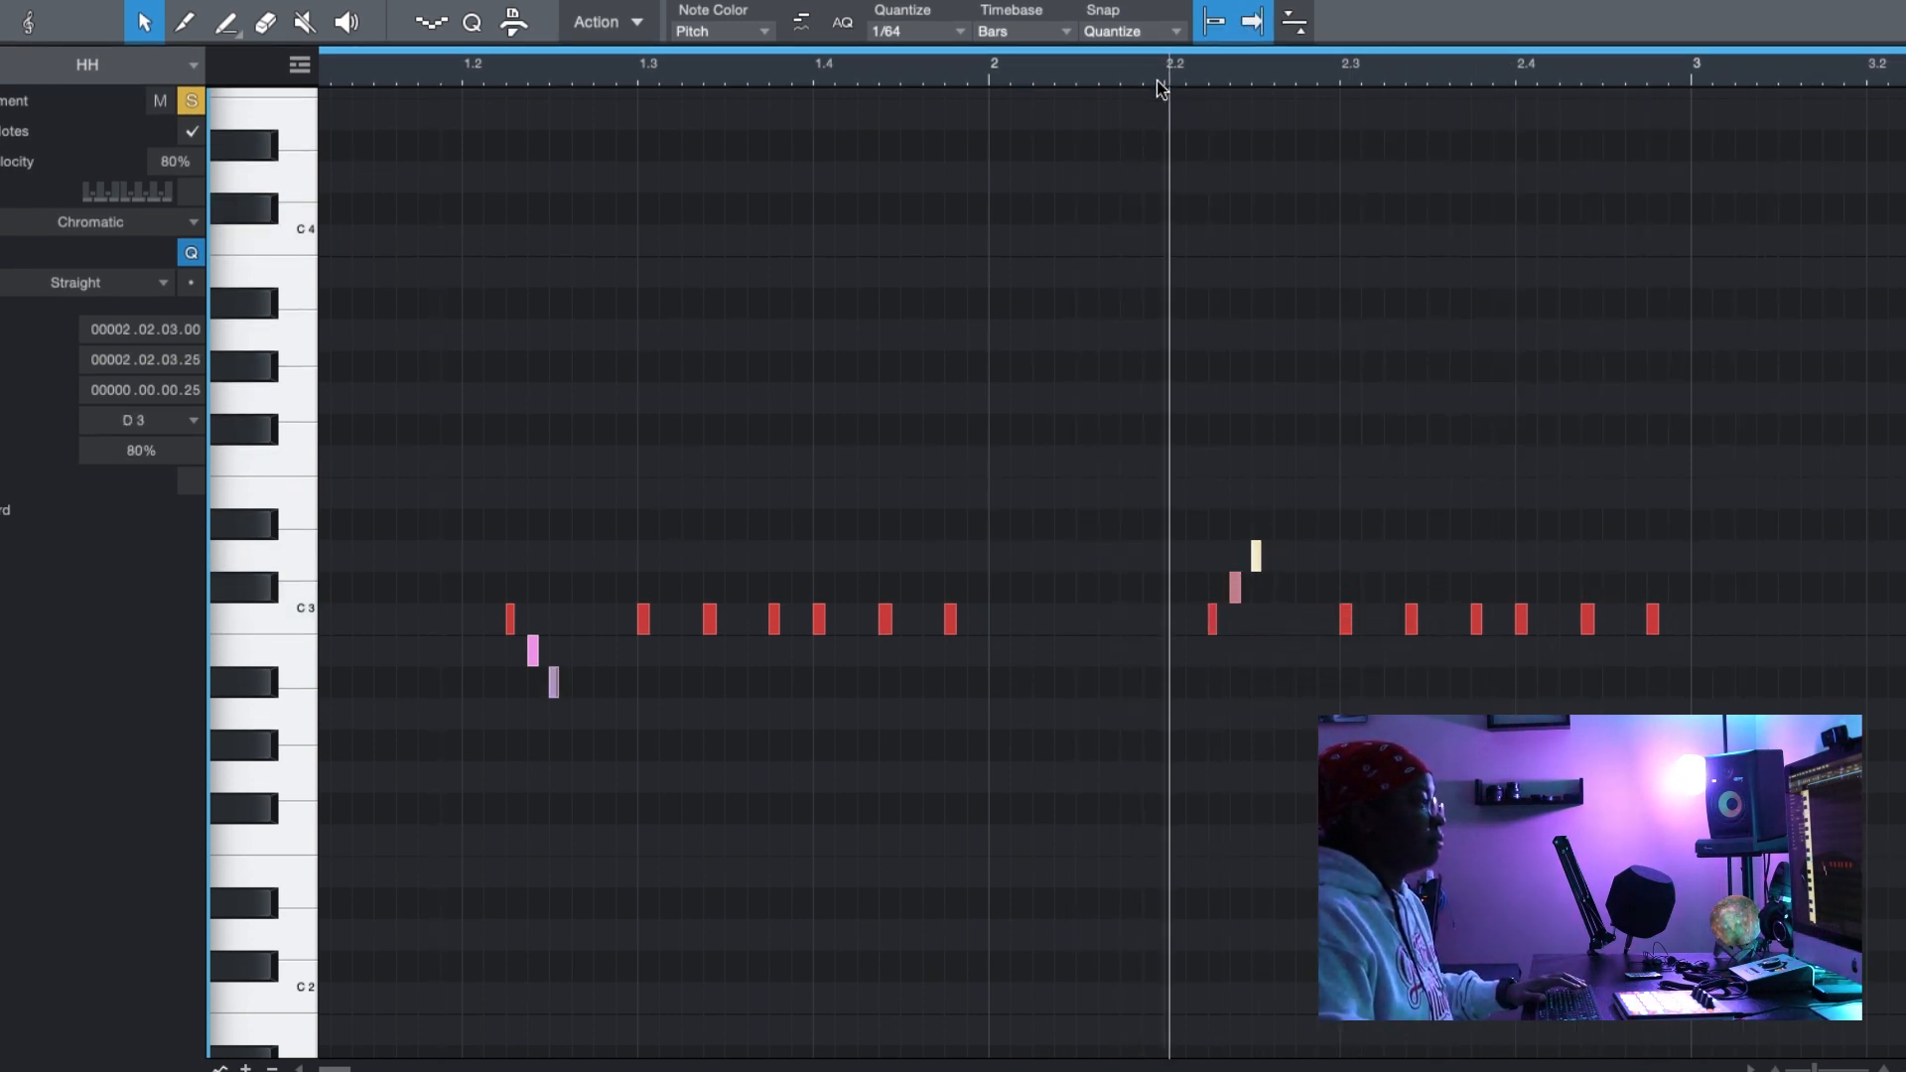
key("space")
- Lower the last two notes of the bar 2 hi-hat roll to A#2 and G#2 and play it back
left_click_drag(1235, 587, 1248, 650)
left_click_drag(1256, 556, 1257, 715)
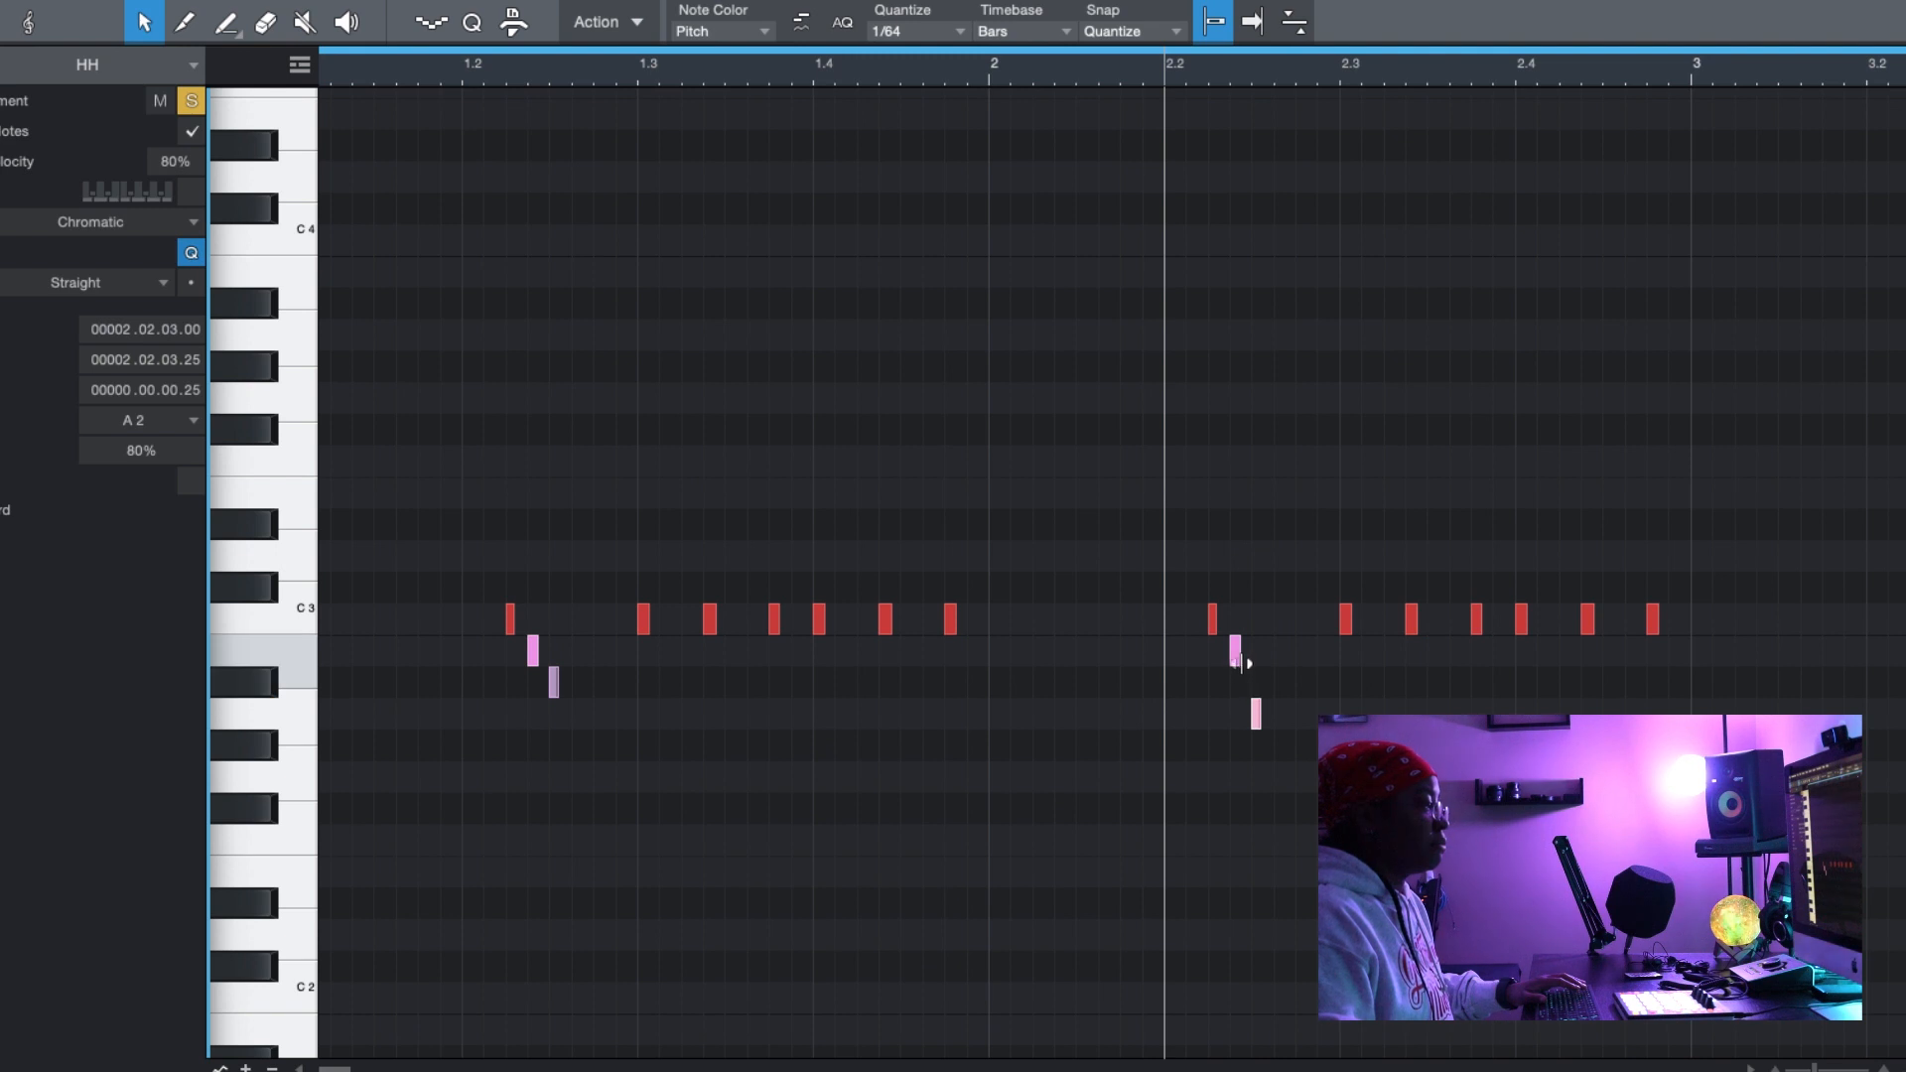
left_click(1236, 660)
left_click_drag(1236, 658, 1257, 746)
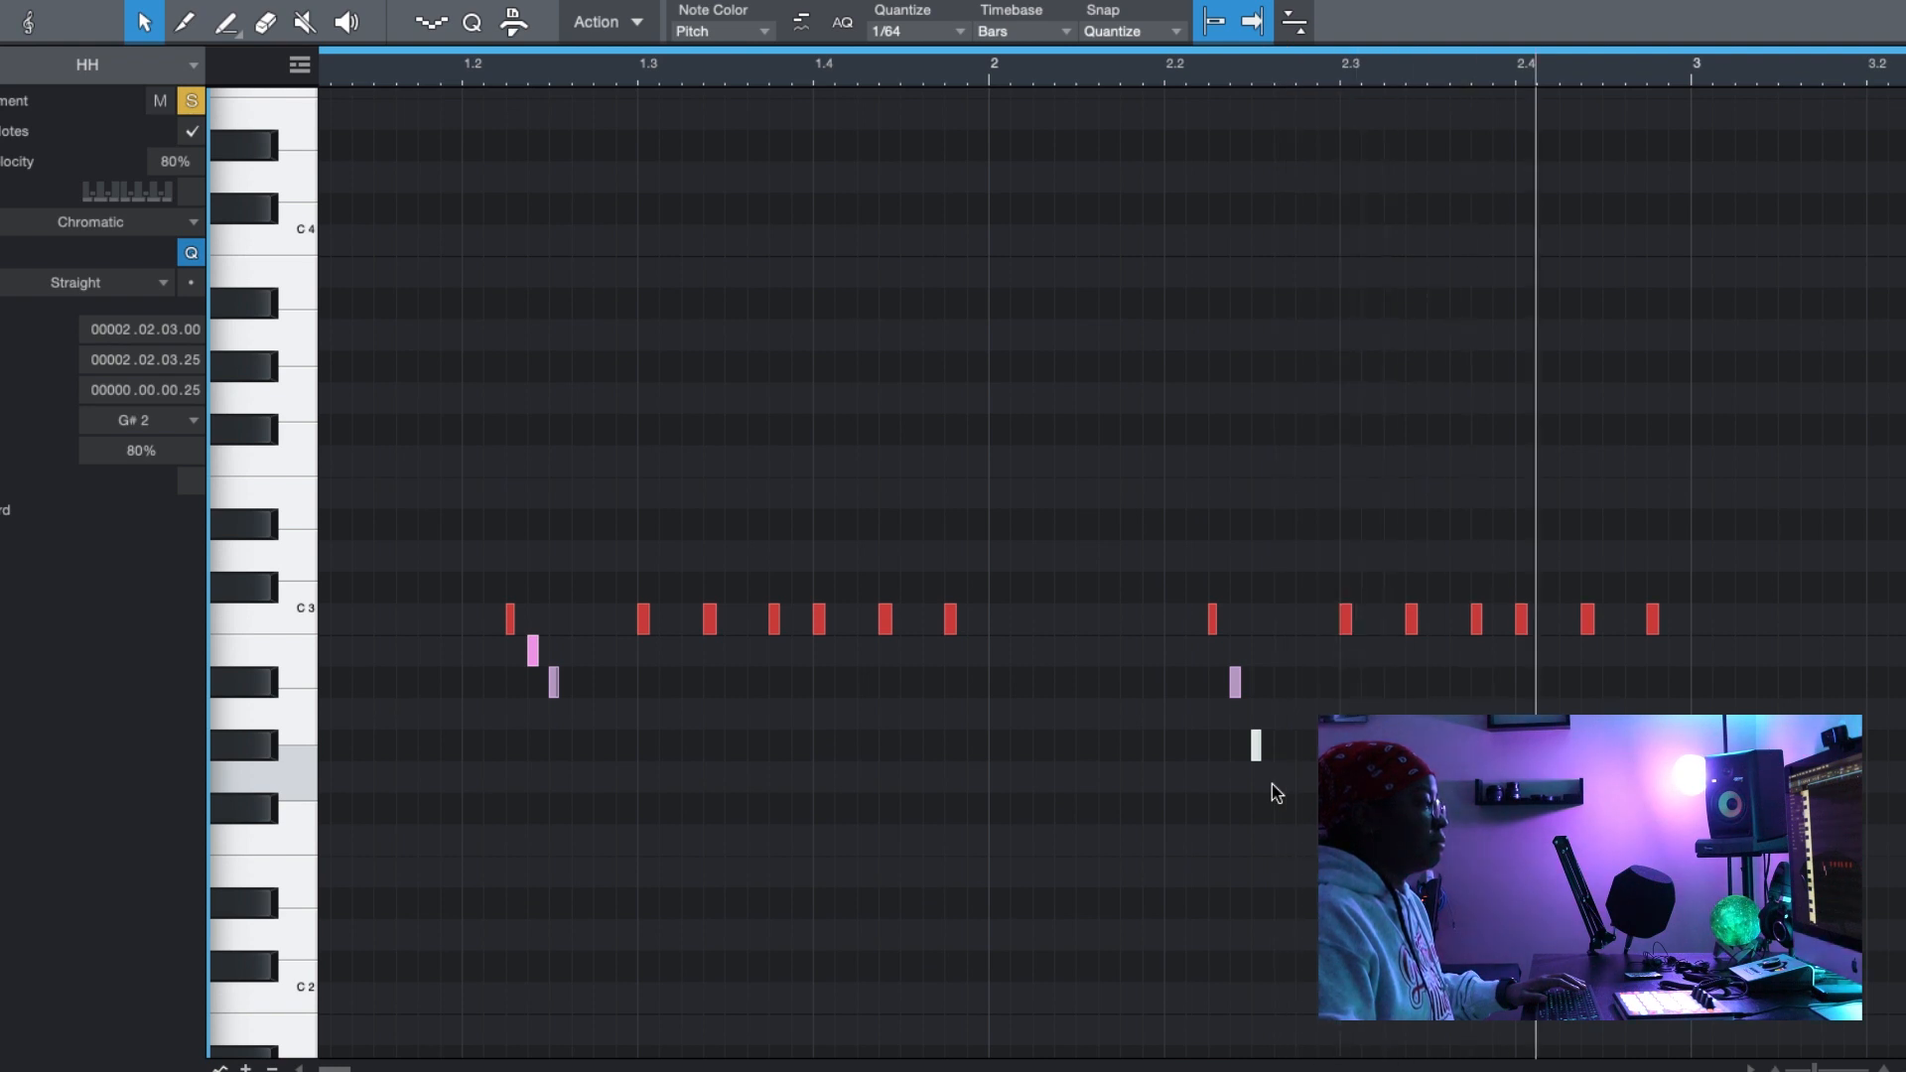
key("space")
- Return the last two notes of the bar 1 hi-hat roll to C3 and play back the hi-hat pattern
mouse_move(532, 651)
left_mouse_down()
mouse_move(532, 621)
mouse_move(553, 625)
left_mouse_up()
scroll(1100, 713, "right", 2)
scroll(1100, 712, "right", 2)
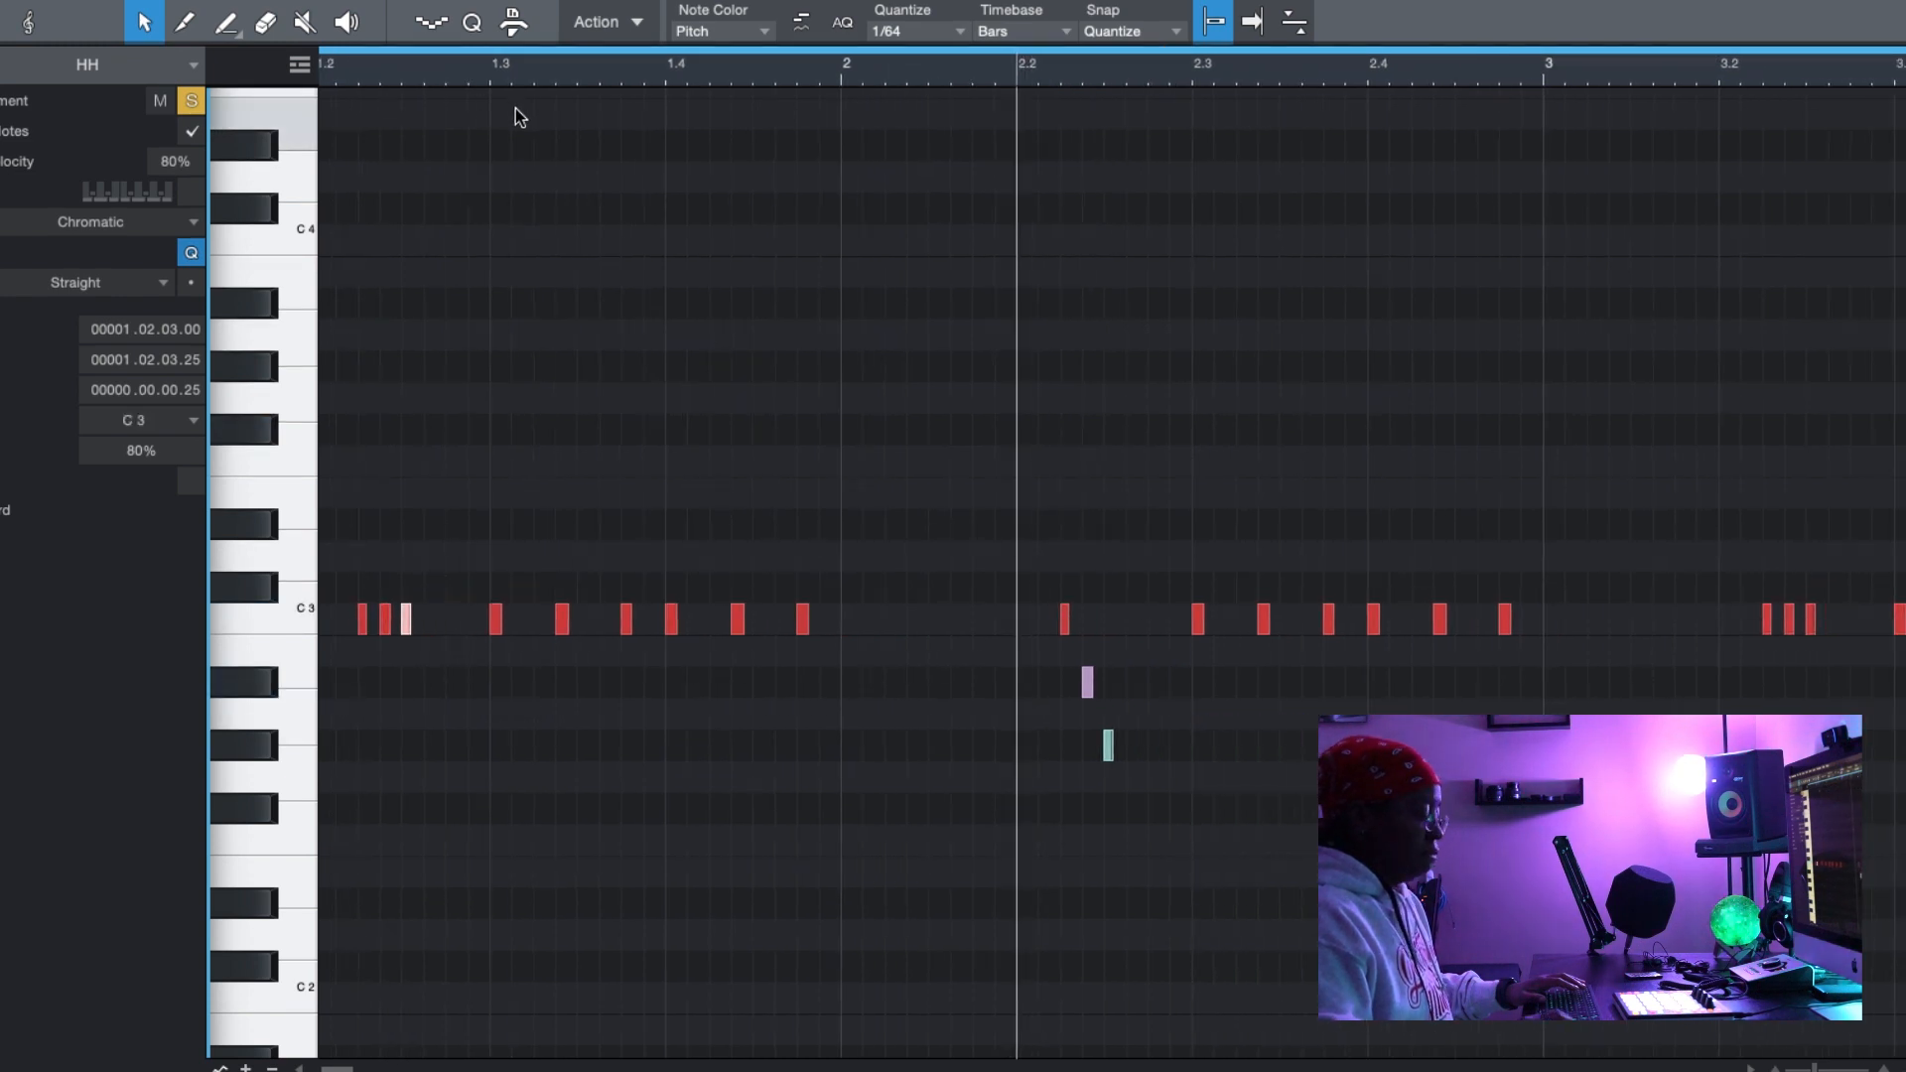
key("space")
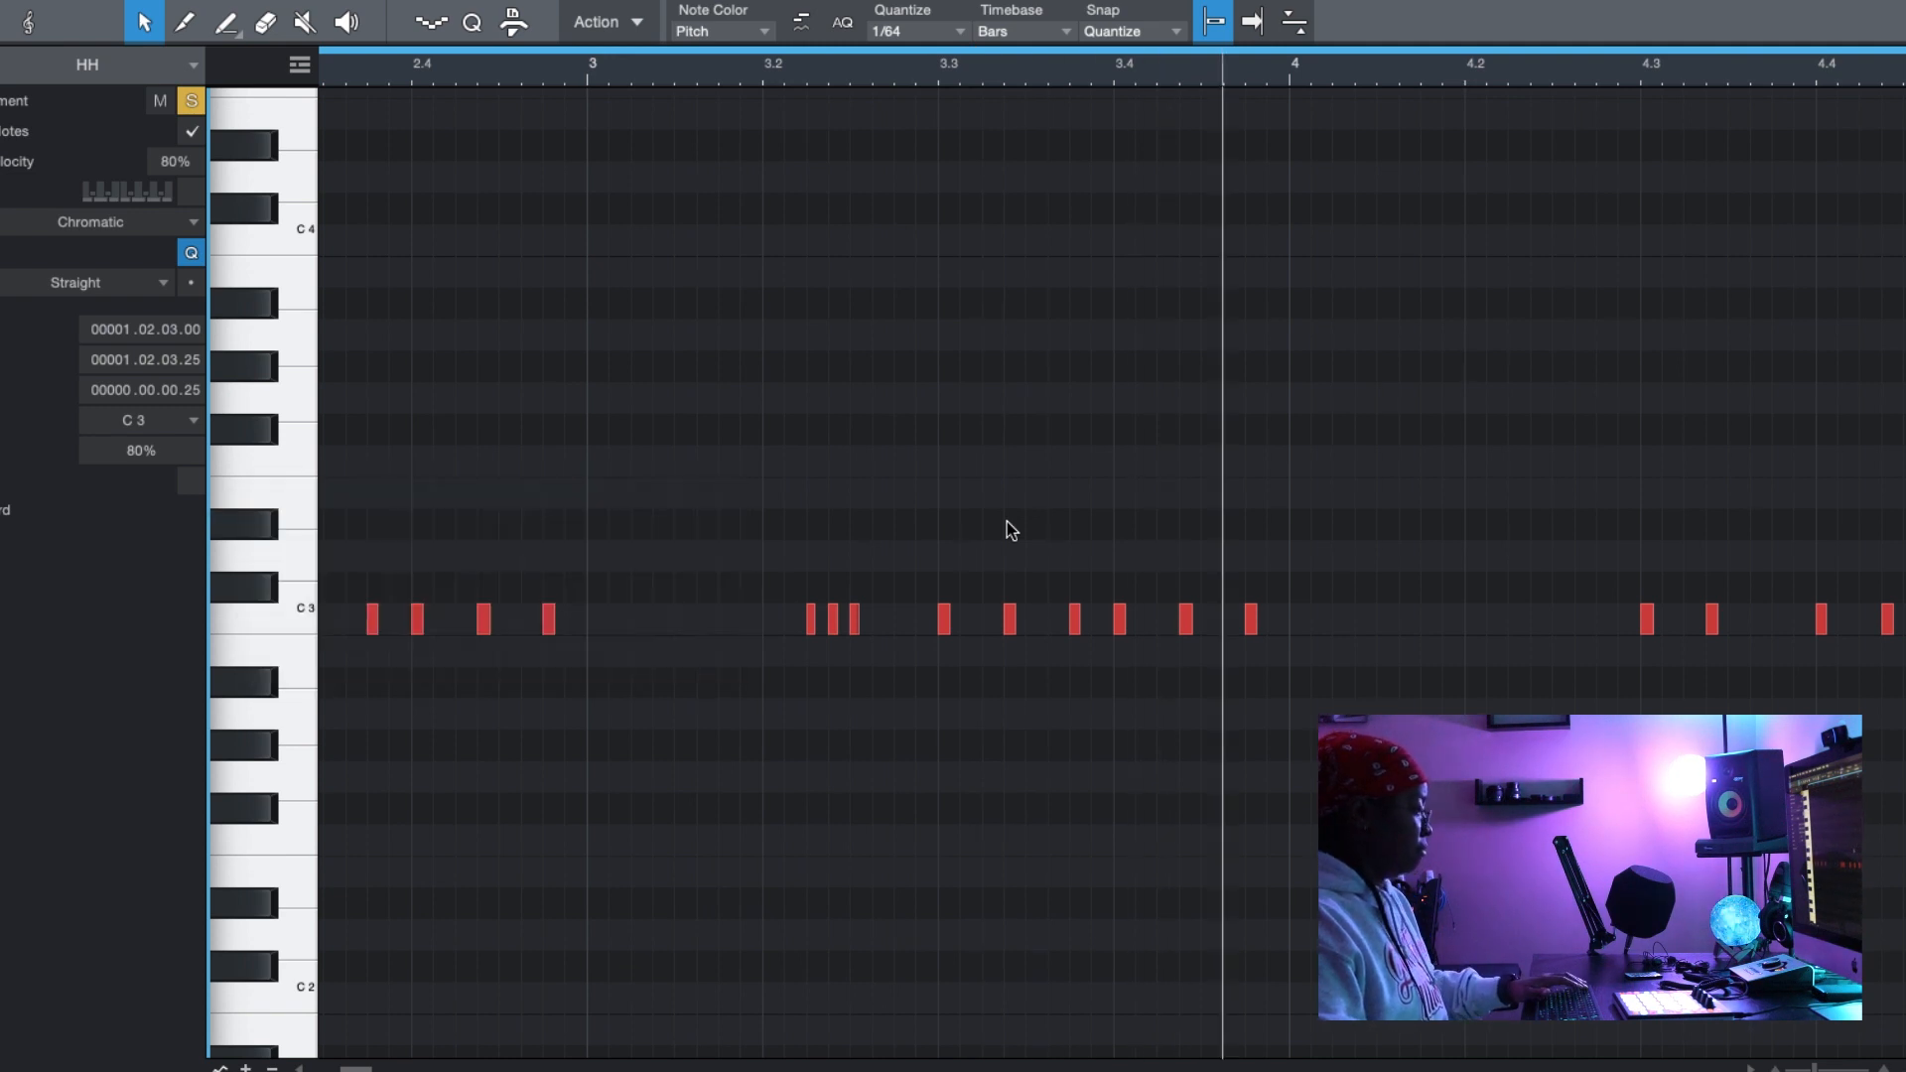
key("F2")
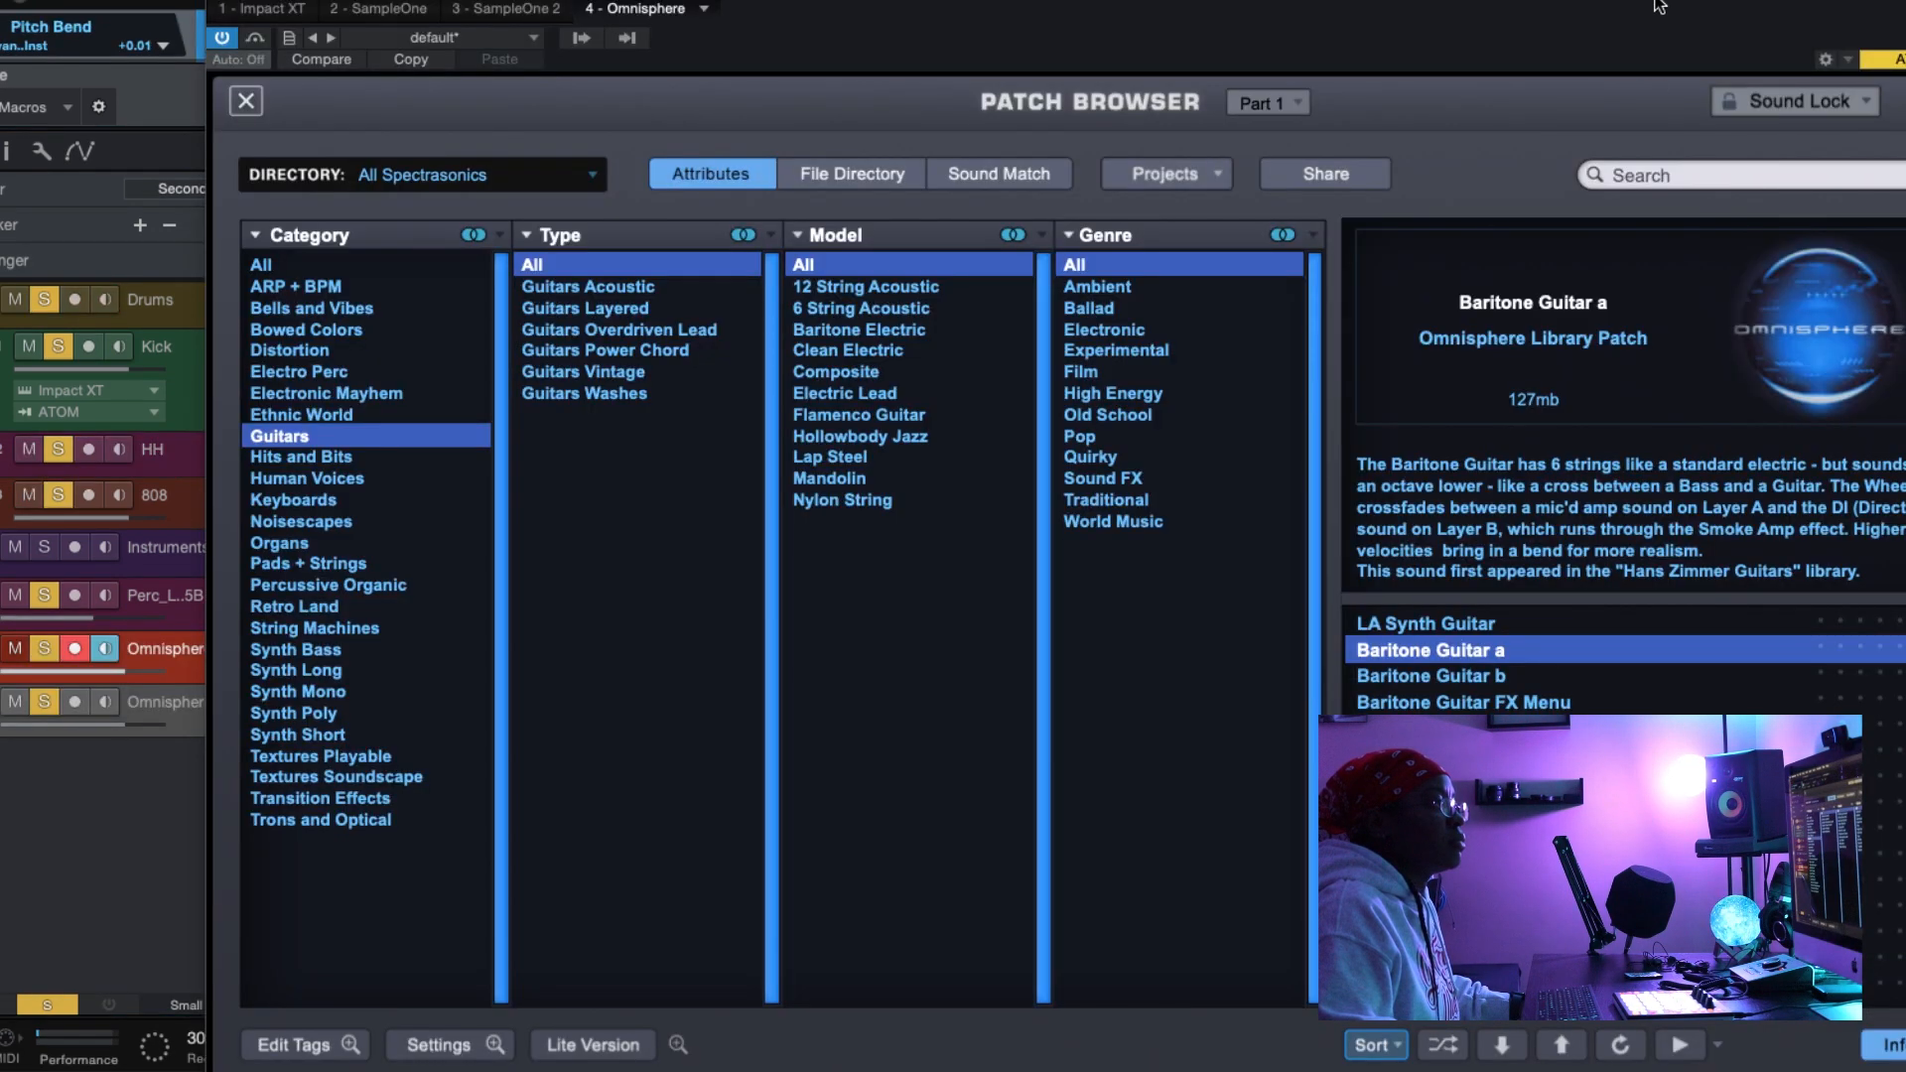
- Close the Omnisphere window, play the loop and record a new part on the Omnisphere instrument track across bars 1 to 5
left_click_drag(1660, 6, 1647, 24)
left_click(1839, 3)
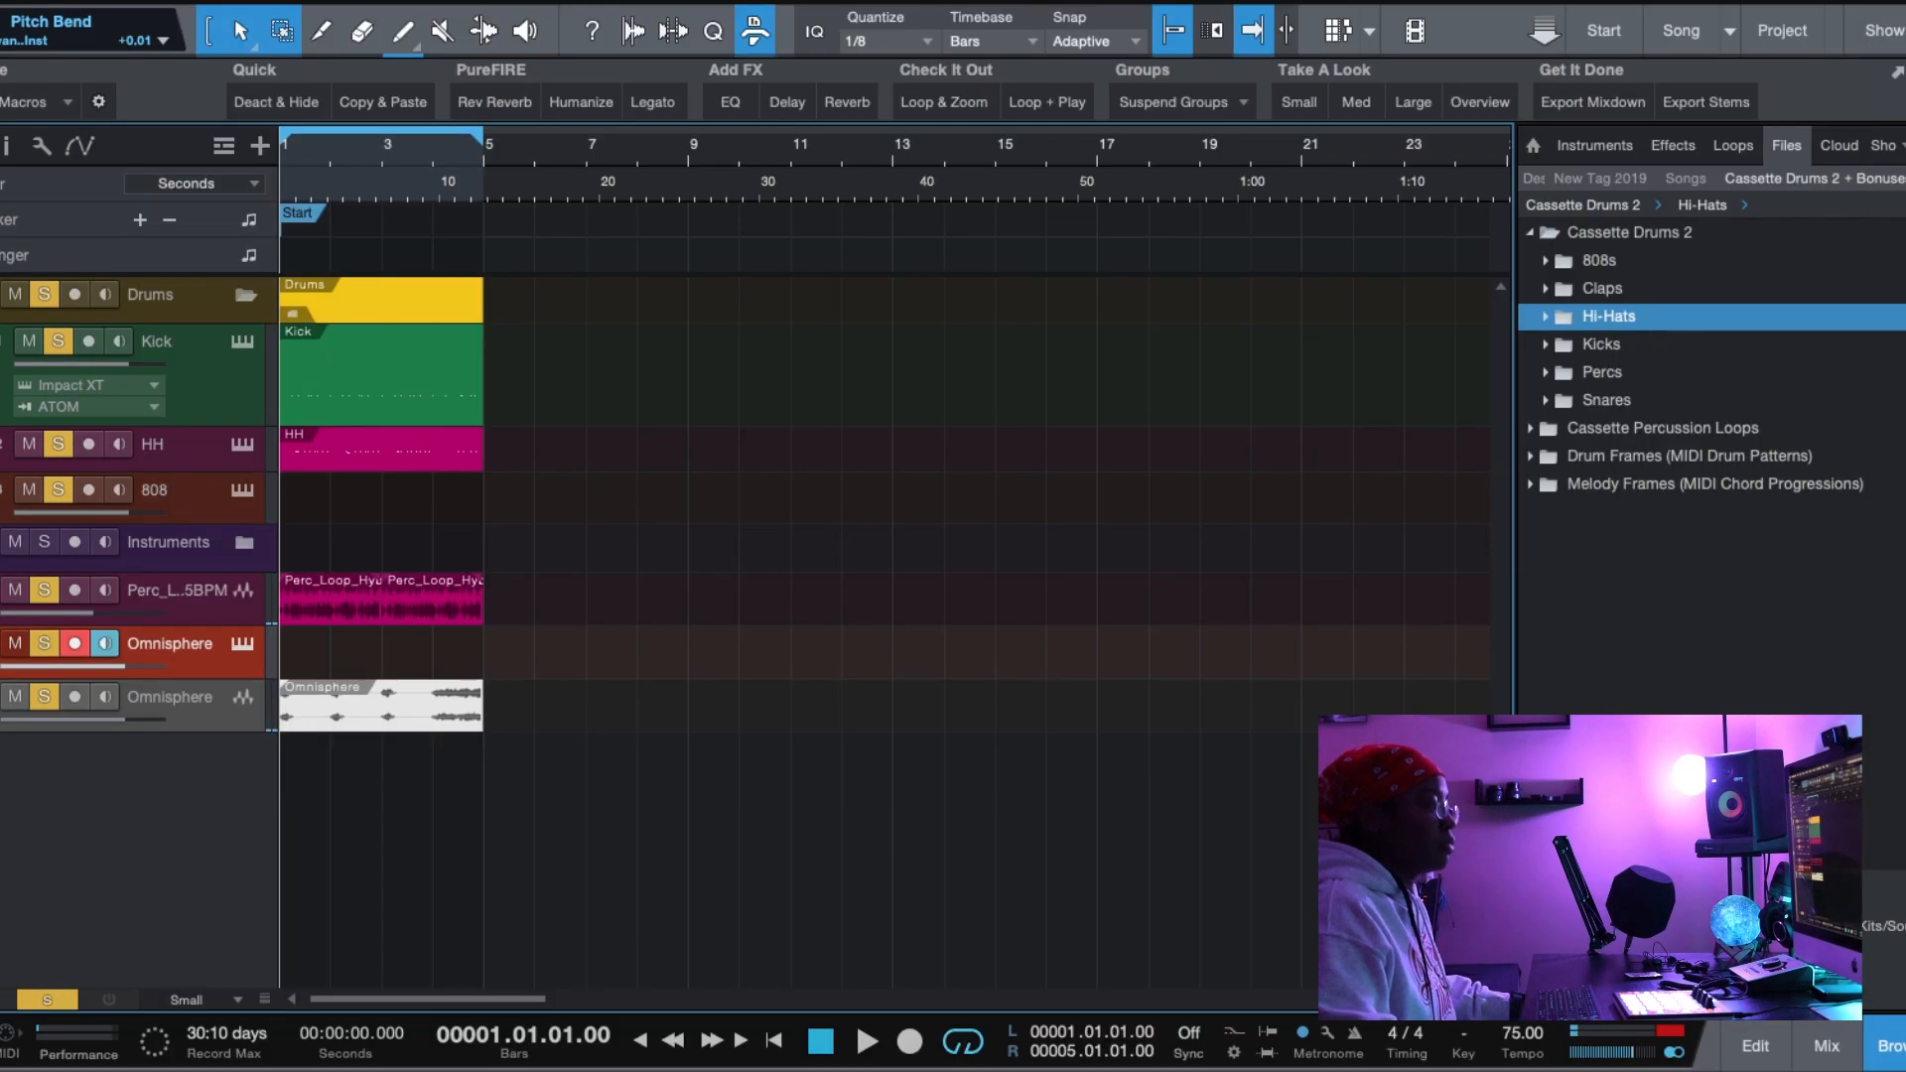
key("space")
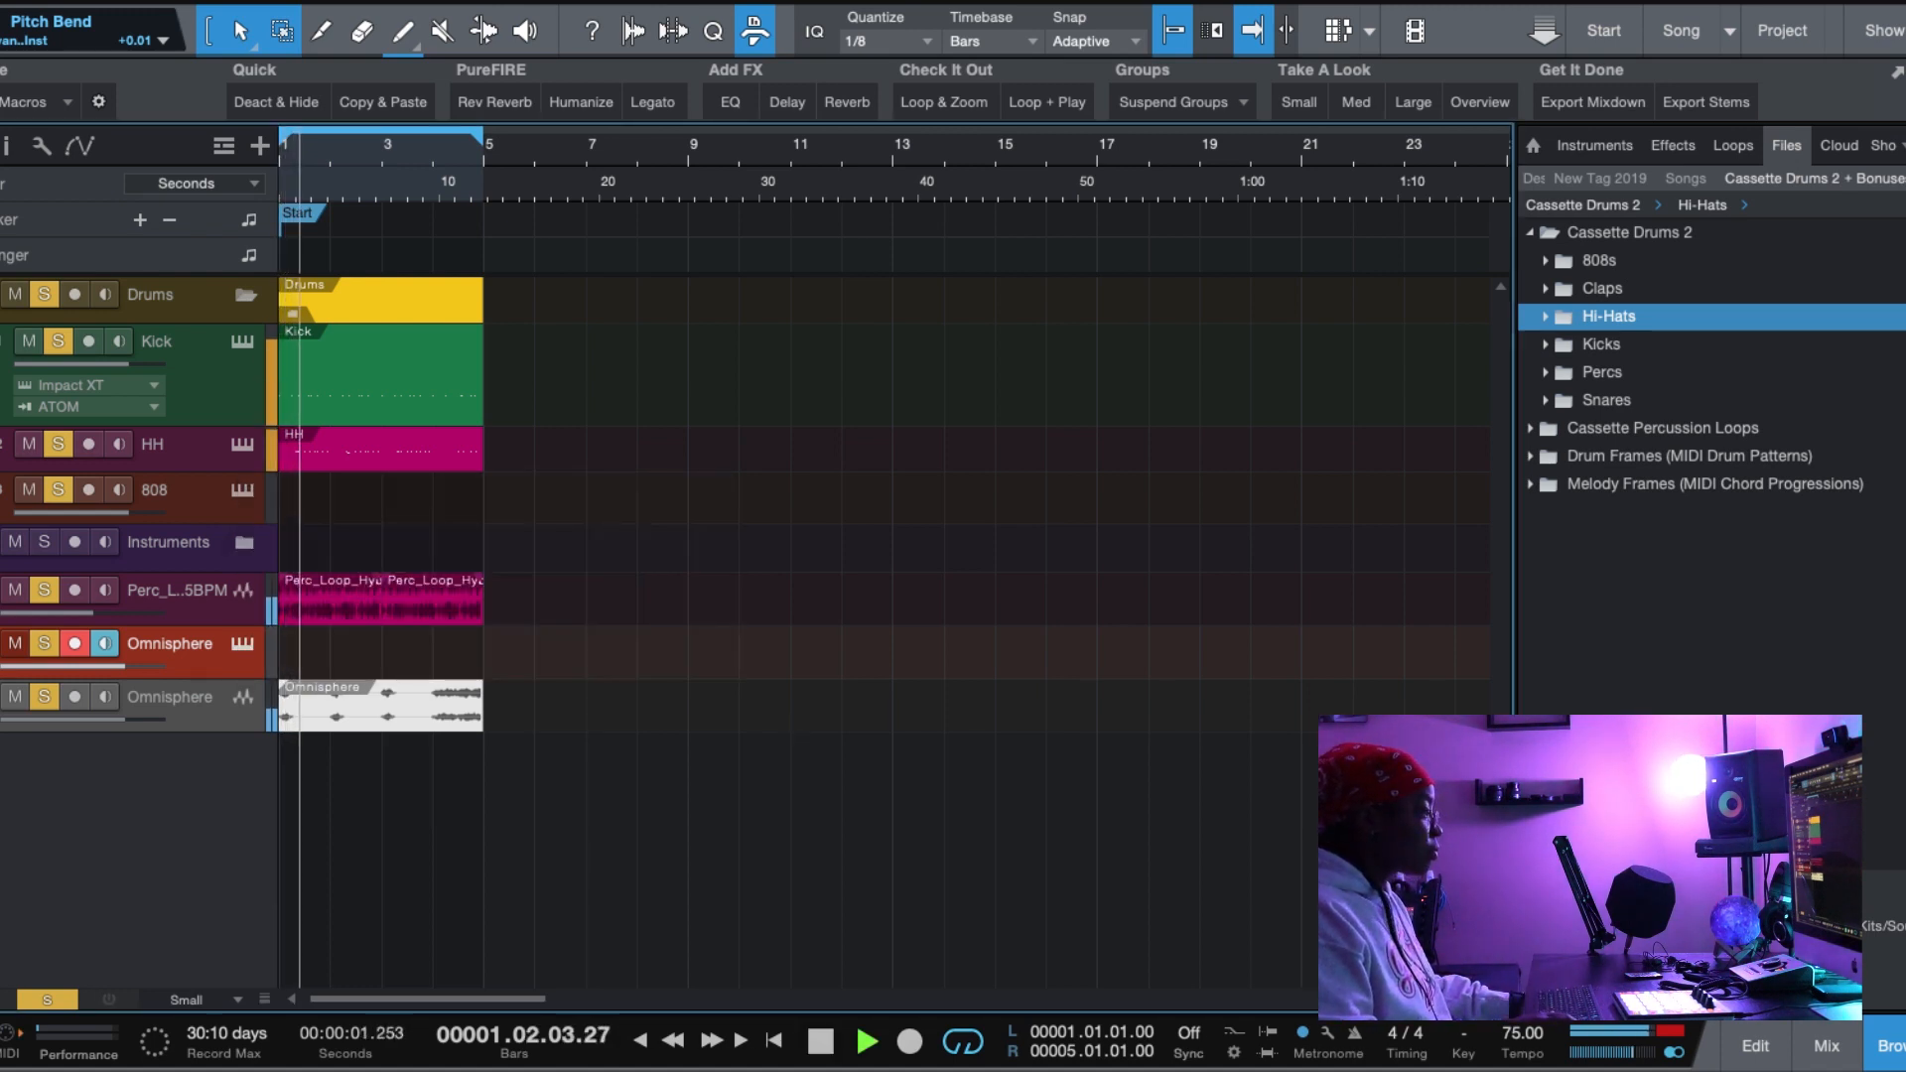
key("KP_Multiply")
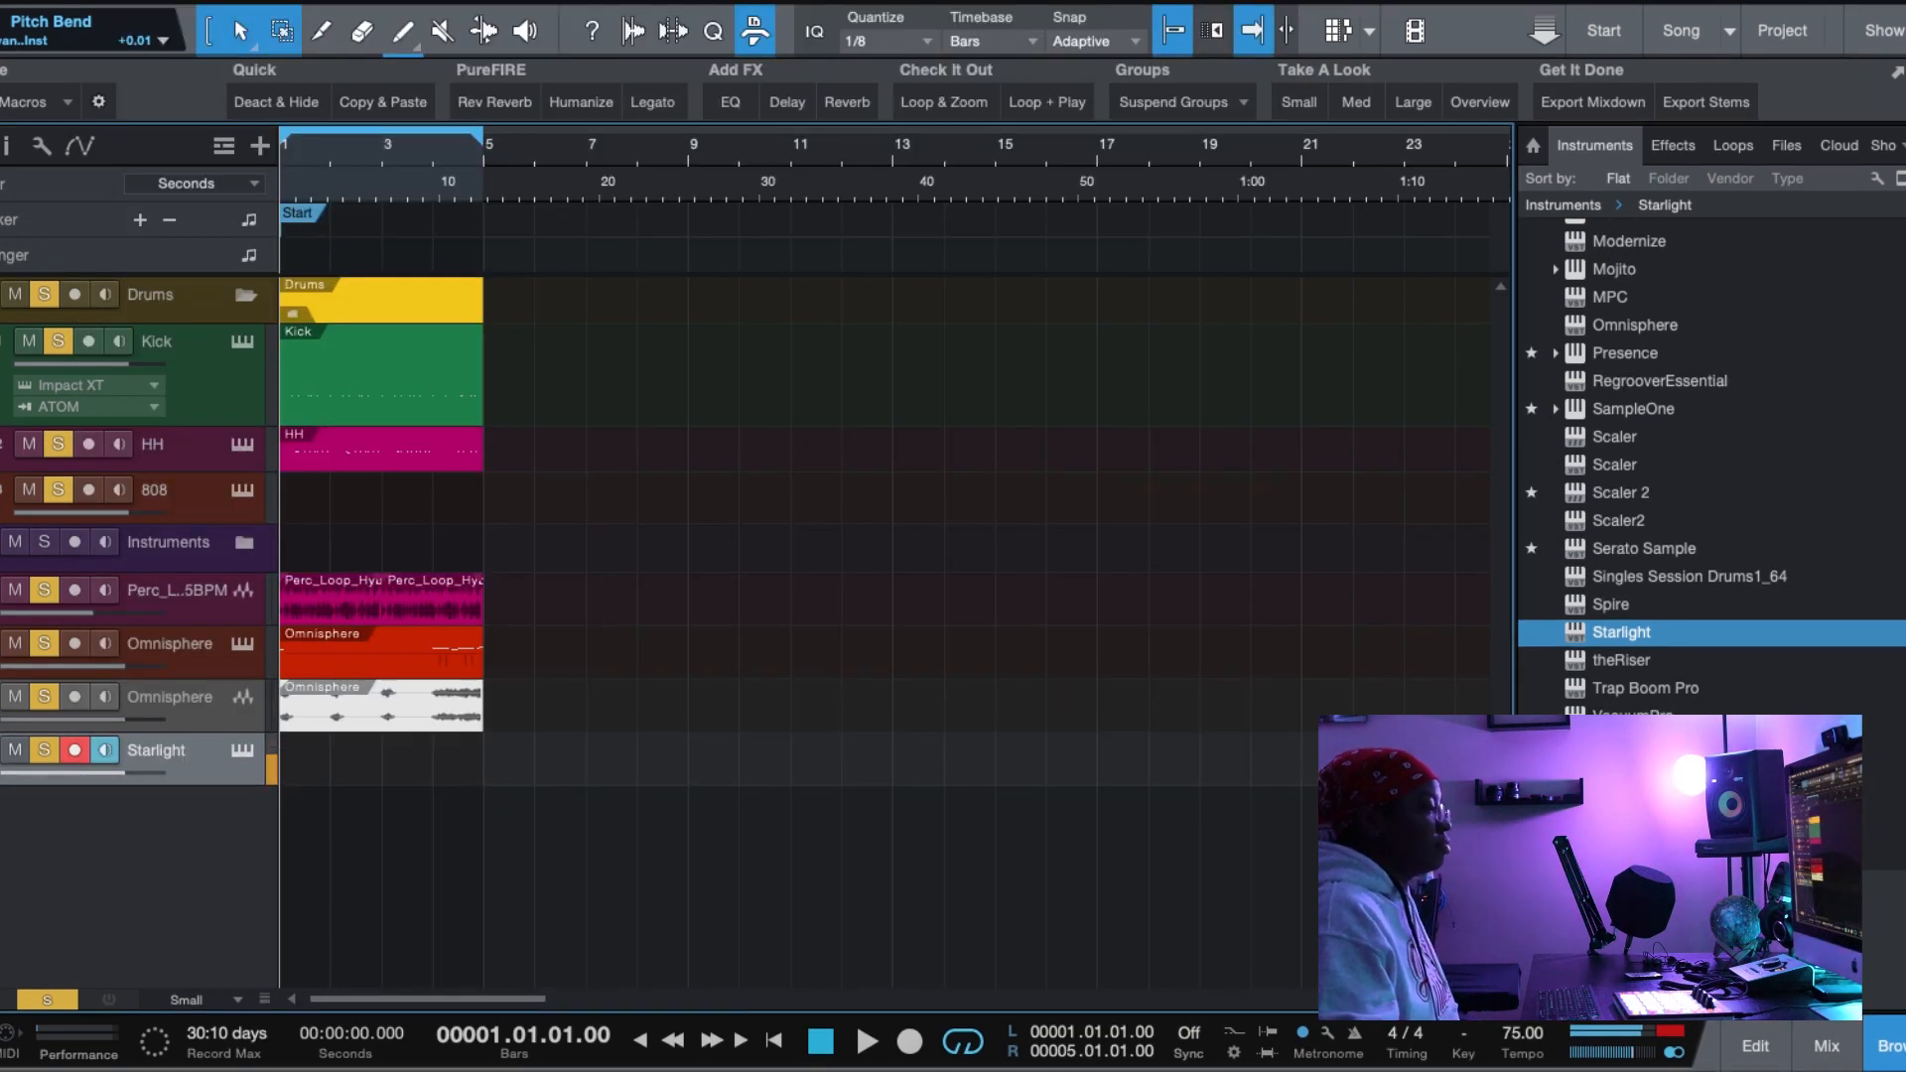
- Record a Starlight part over the loop from bar 1 to bar 5
key("space")
key("space")
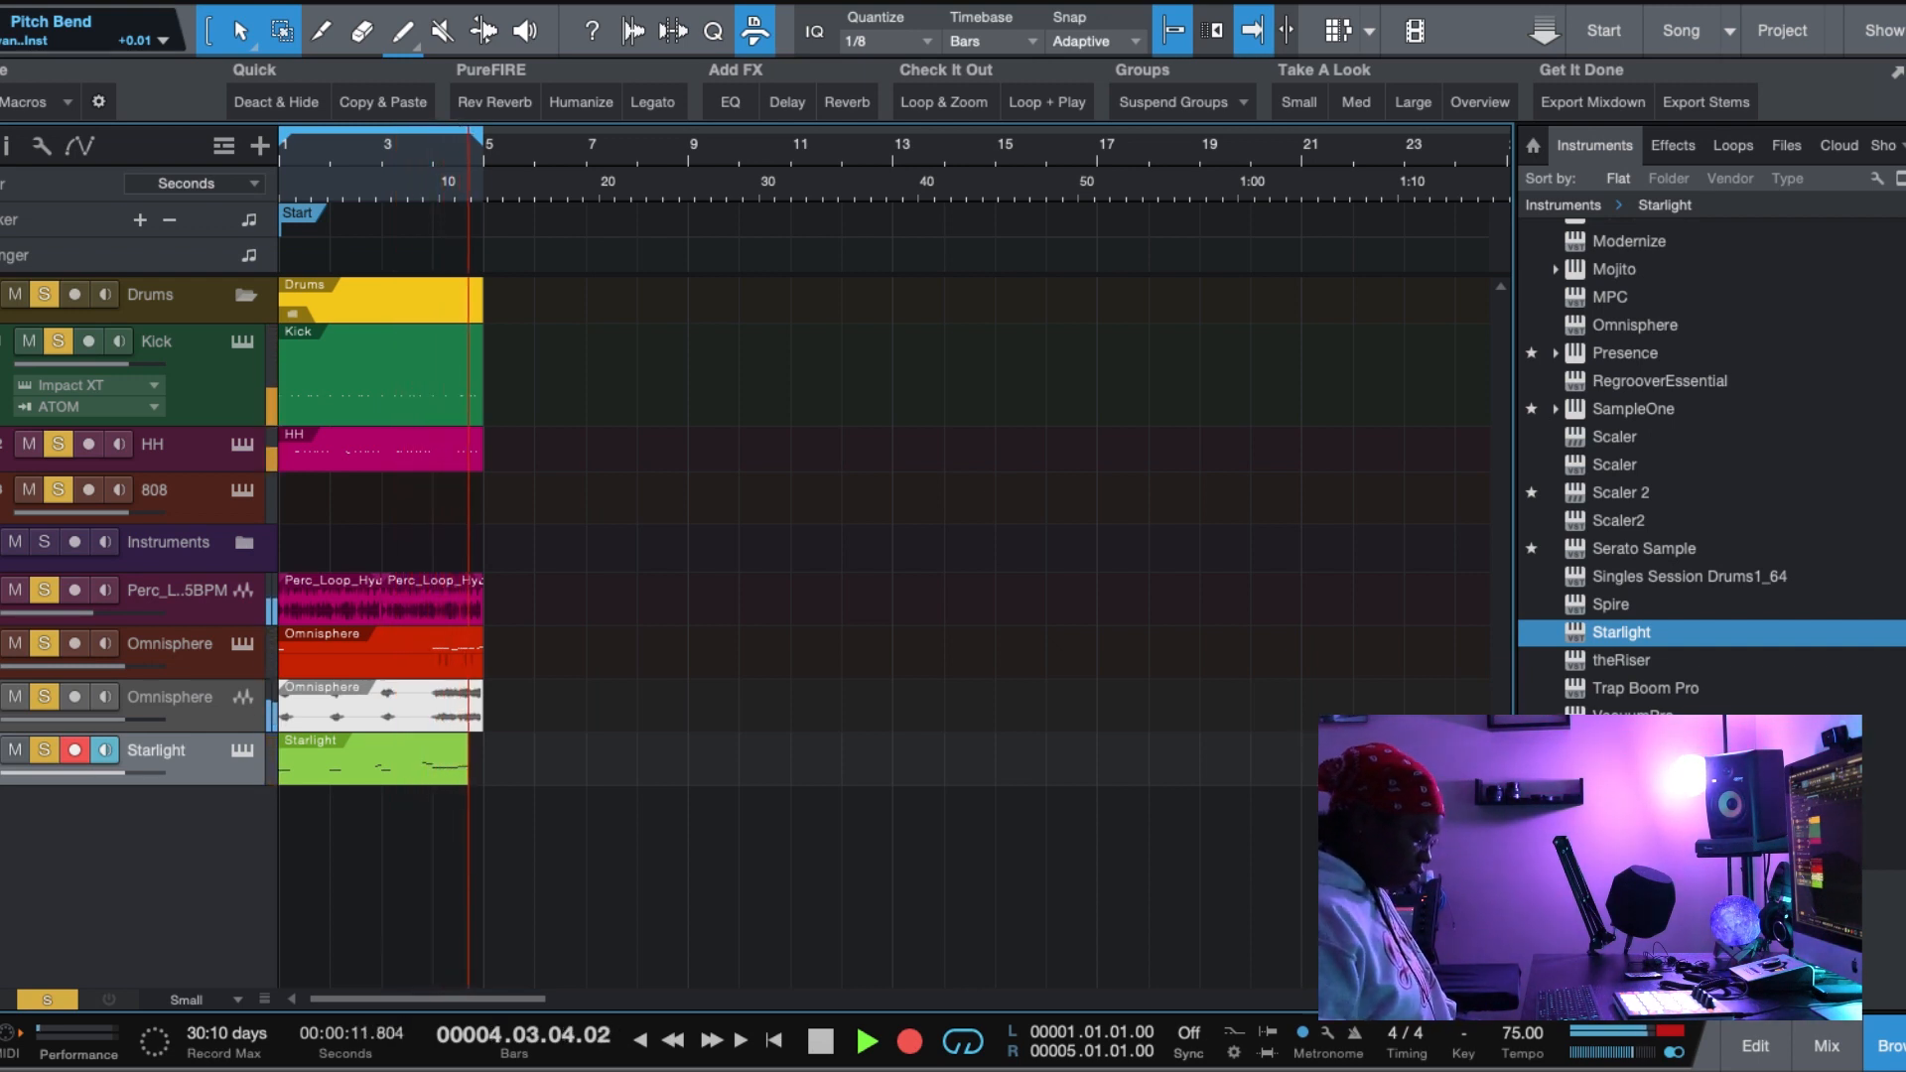
key("space")
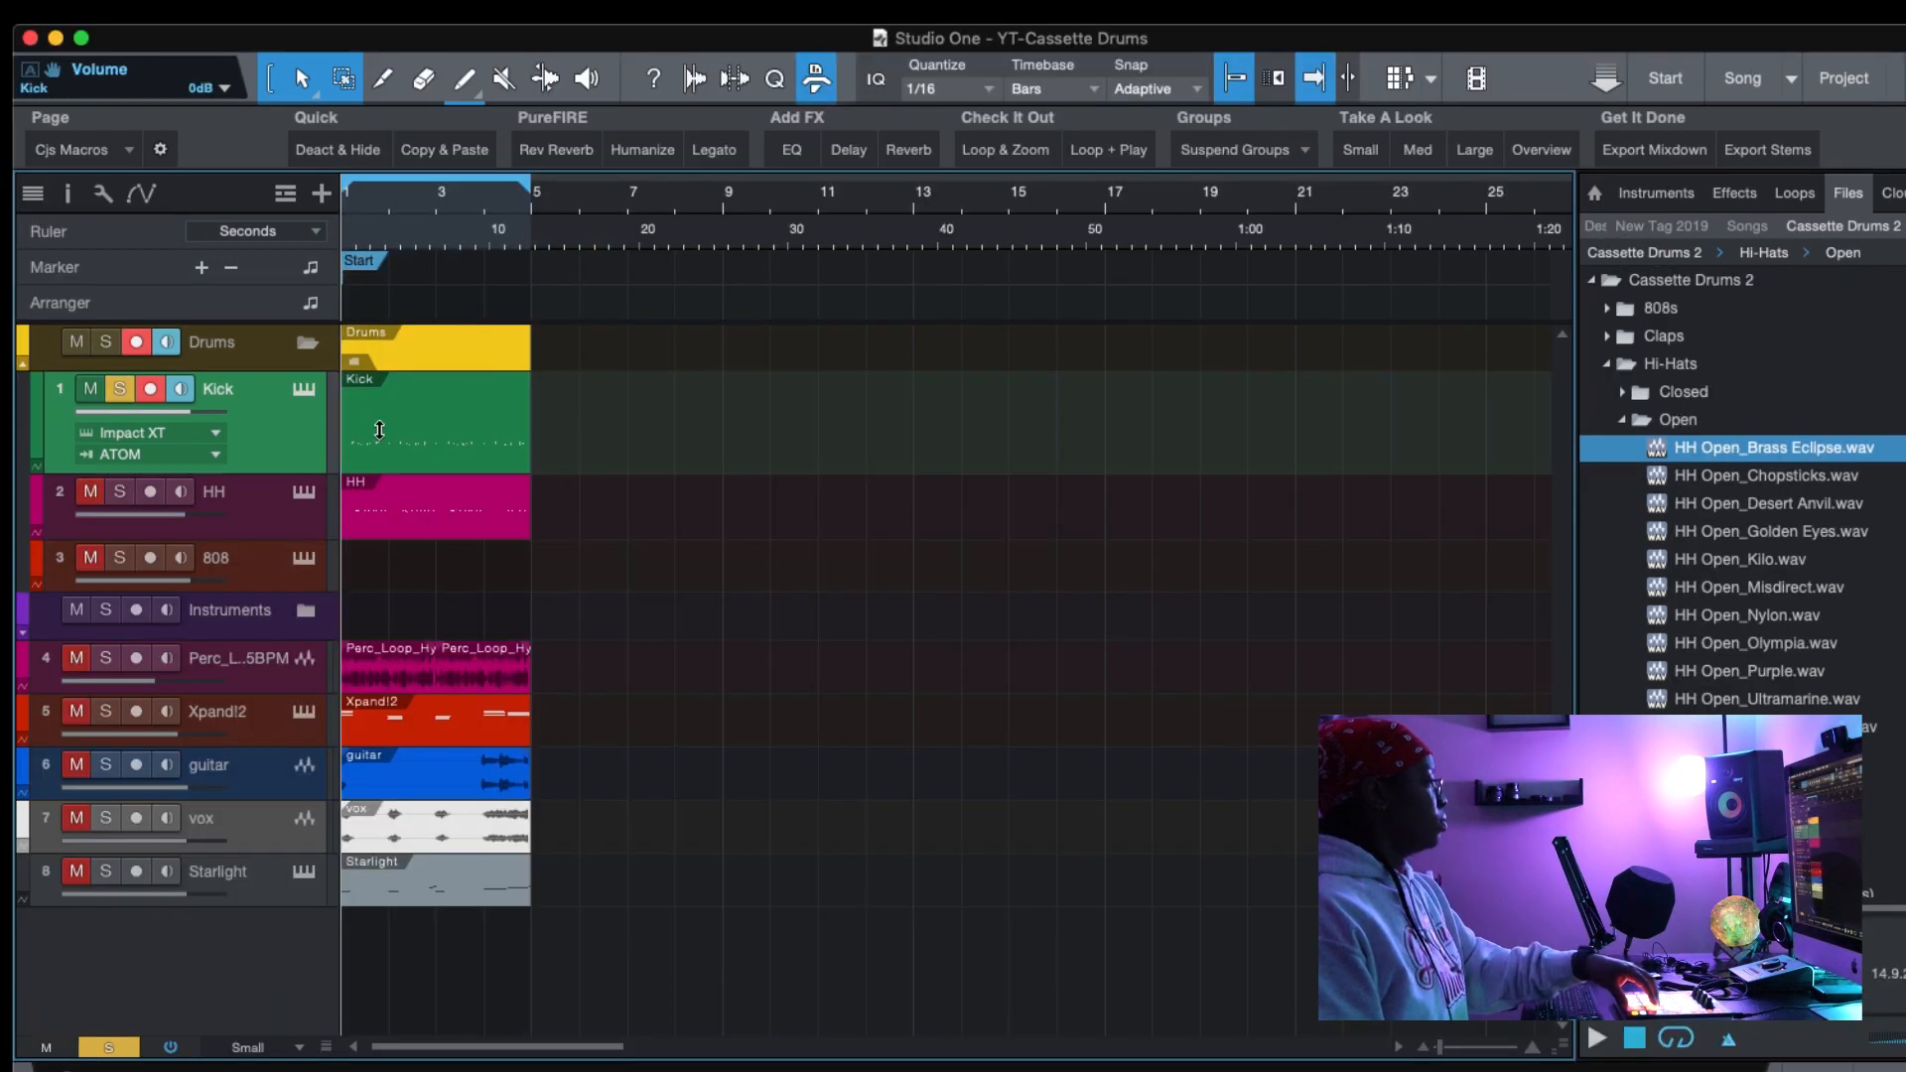
- Record open hi-hat hits with HH Open_Brass Eclipse into the Kick part and show its notes in a detached editor
key("KP_Multiply")
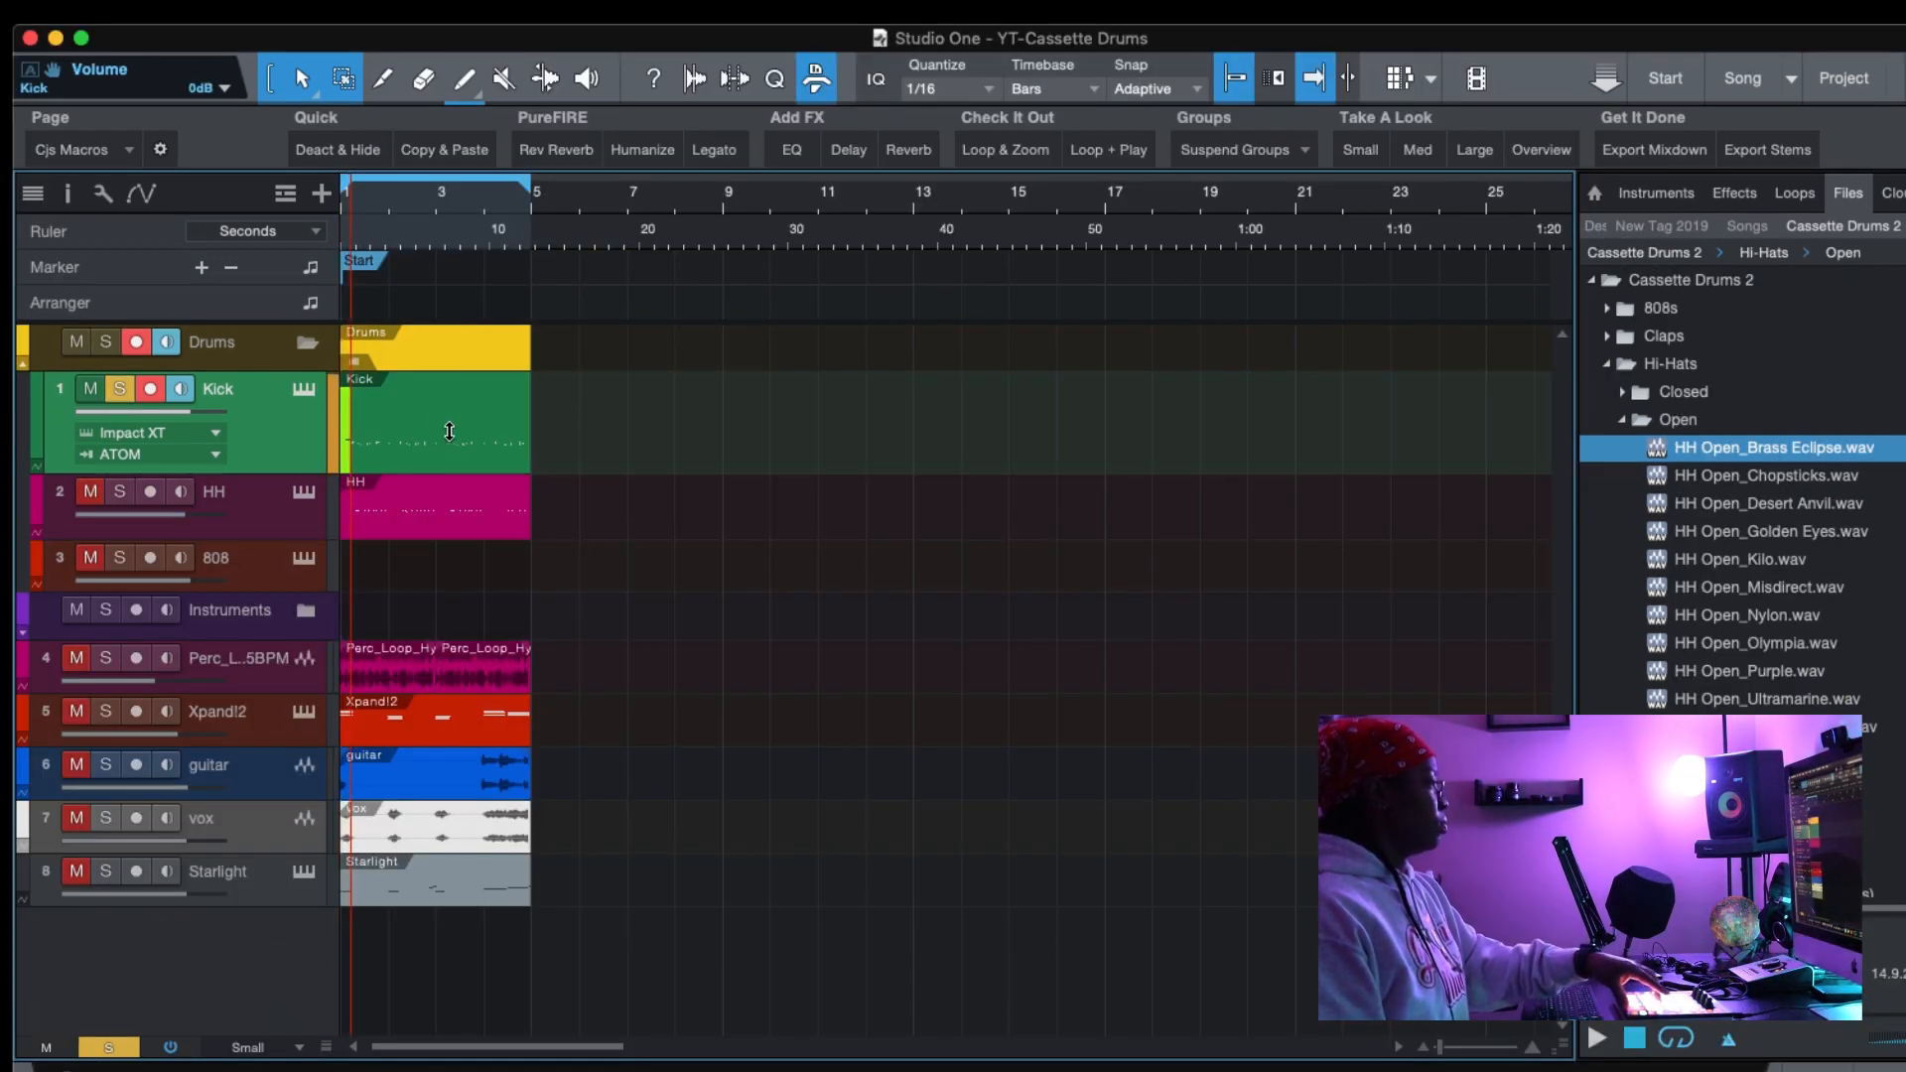
double_click(446, 428)
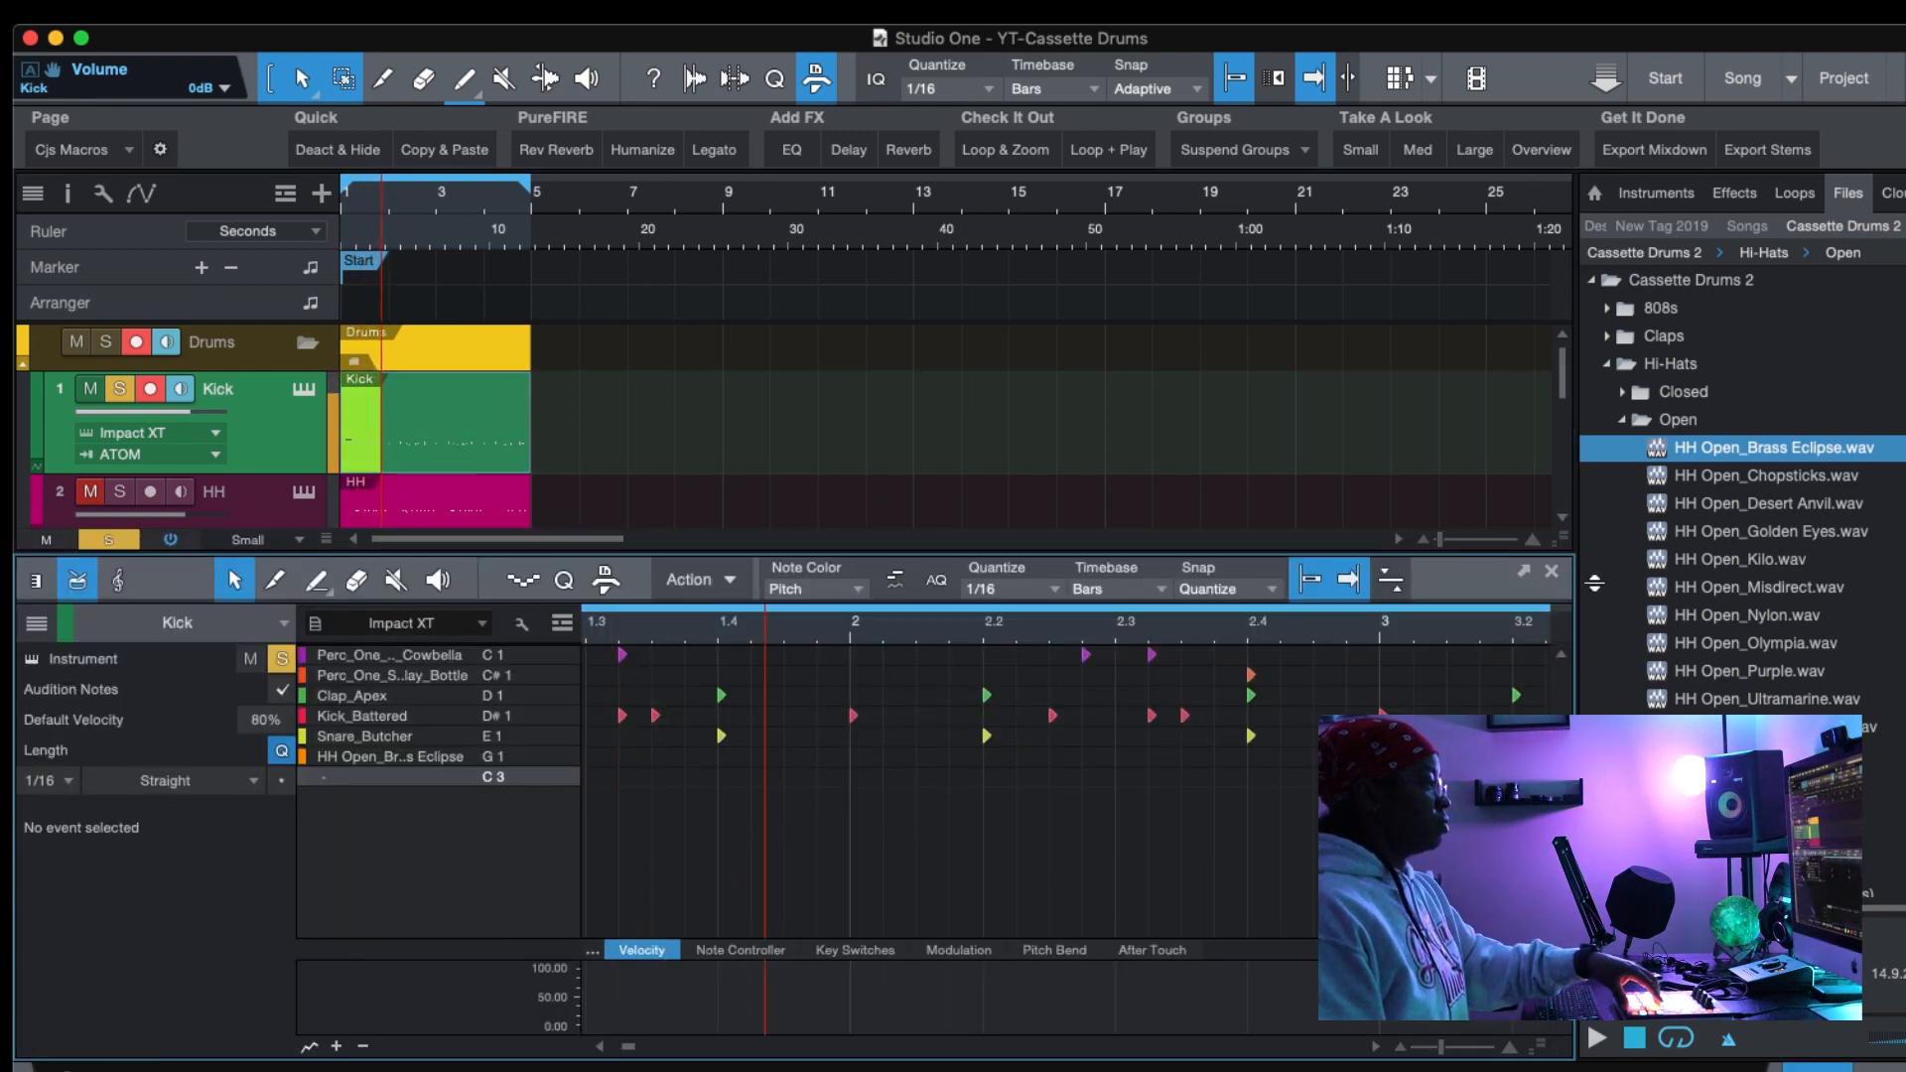
left_click(1530, 579)
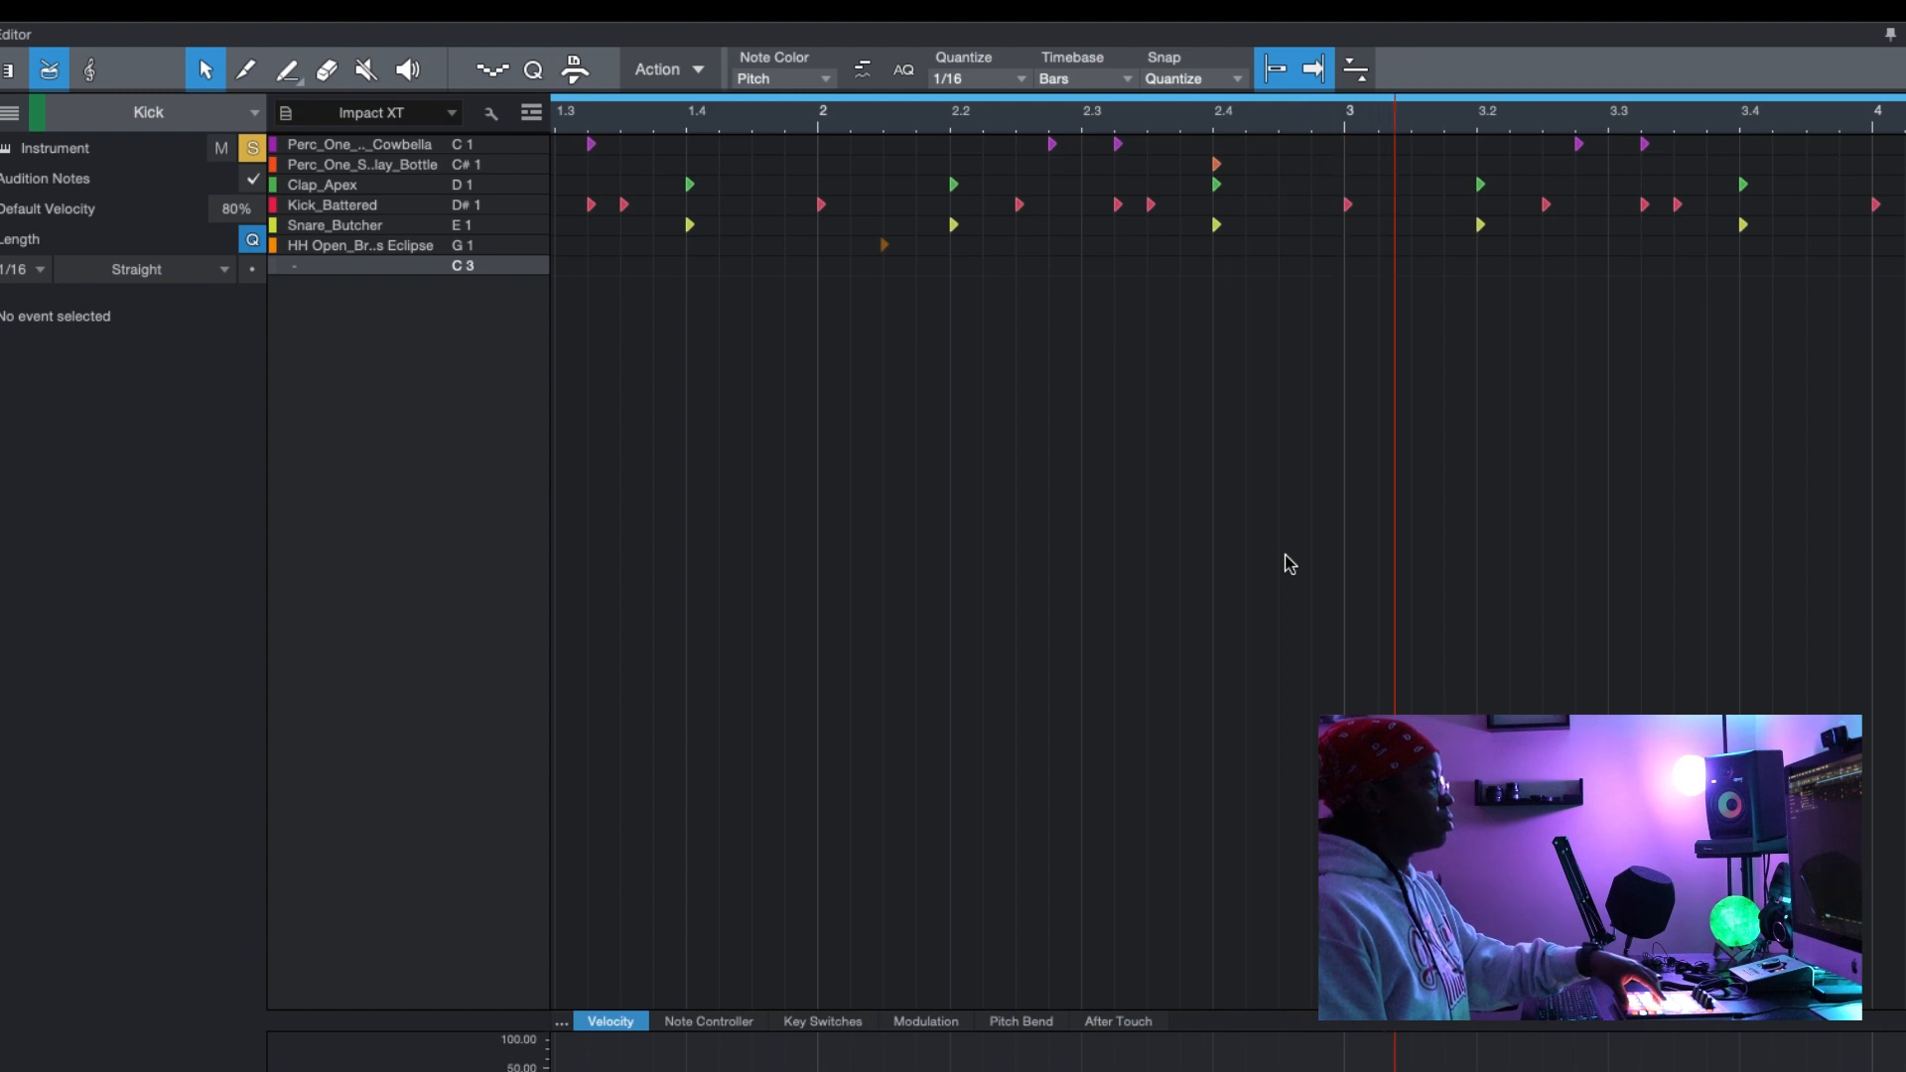
mouse_move(1351, 124)
left_mouse_down()
mouse_move(1349, 146)
mouse_move(1347, 100)
left_mouse_up()
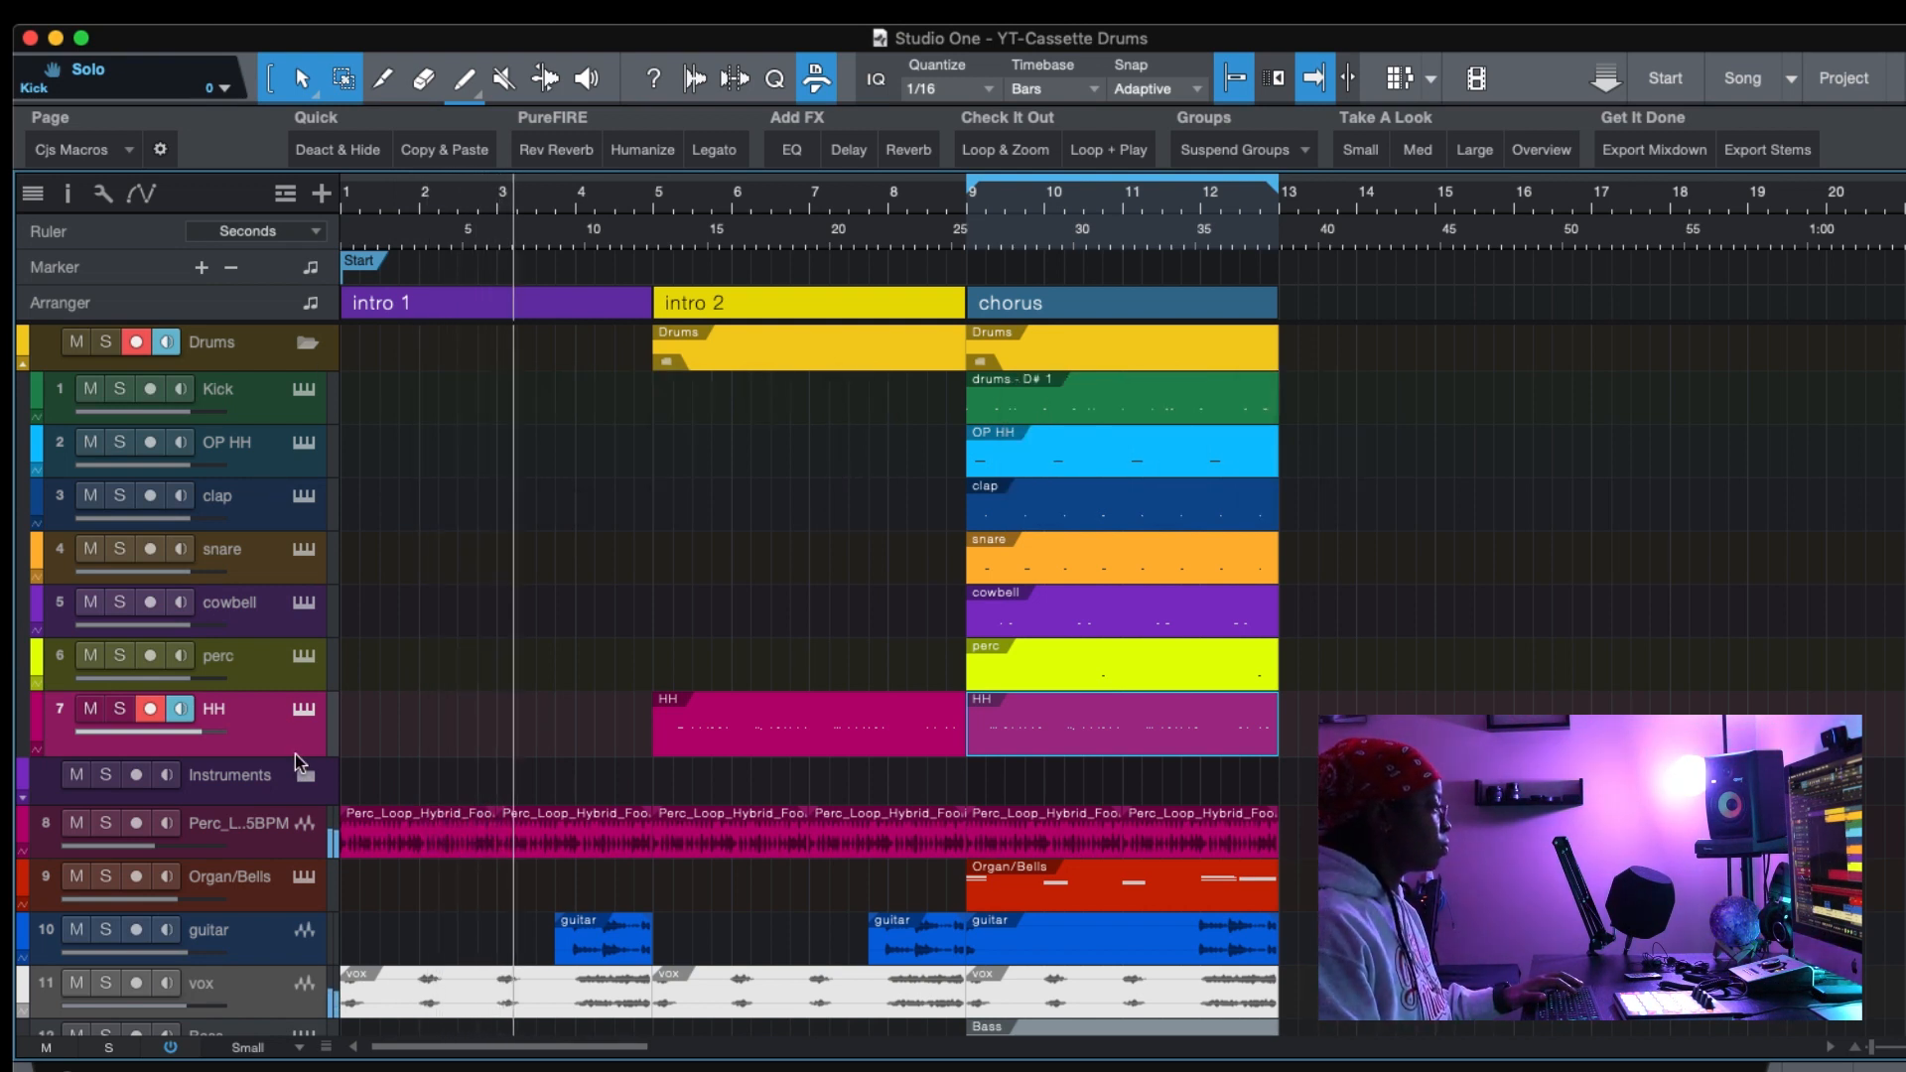
- Set the HH track's volume to +2.9 dB and the Organ/Bells track's volume to -2.3 dB
scroll(288, 755, "down", 2)
left_click(200, 645)
left_click_drag(199, 647, 196, 649)
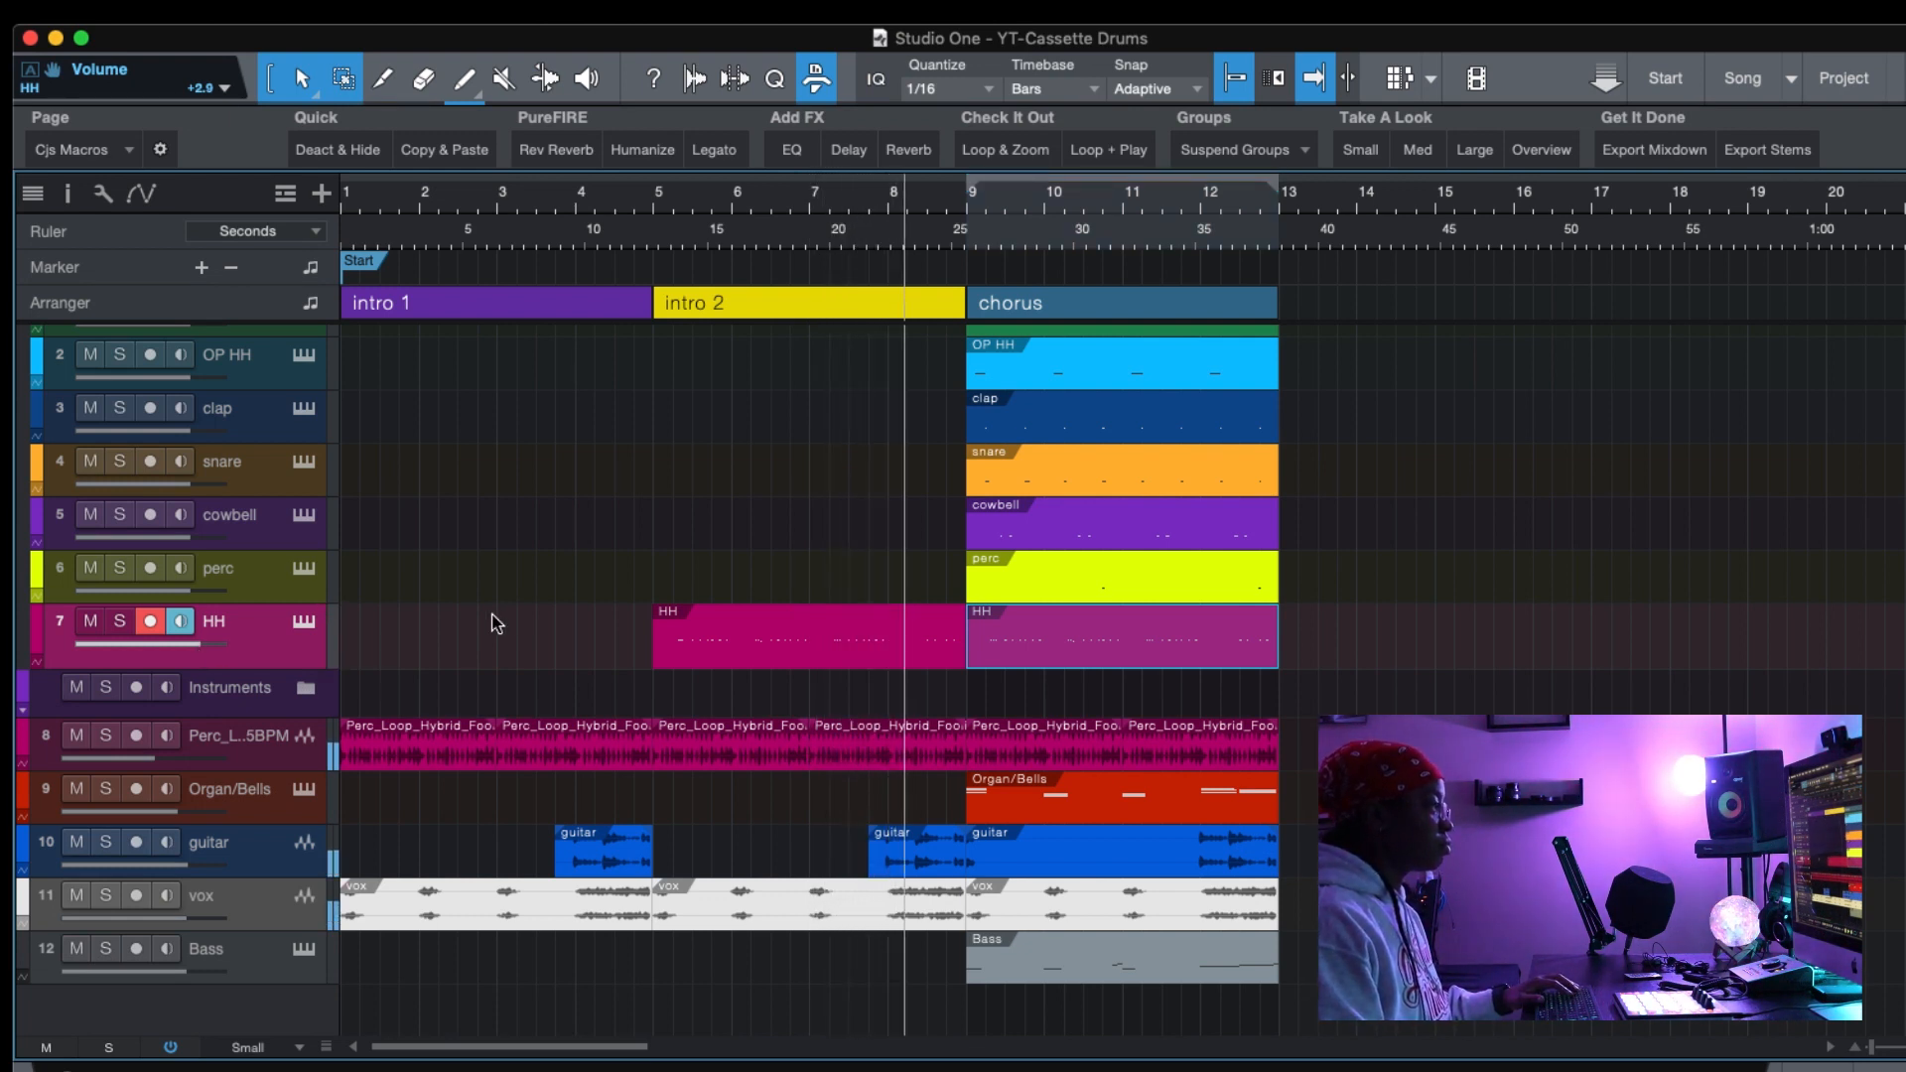
scroll(928, 554, "up", 1)
scroll(929, 554, "right", 1)
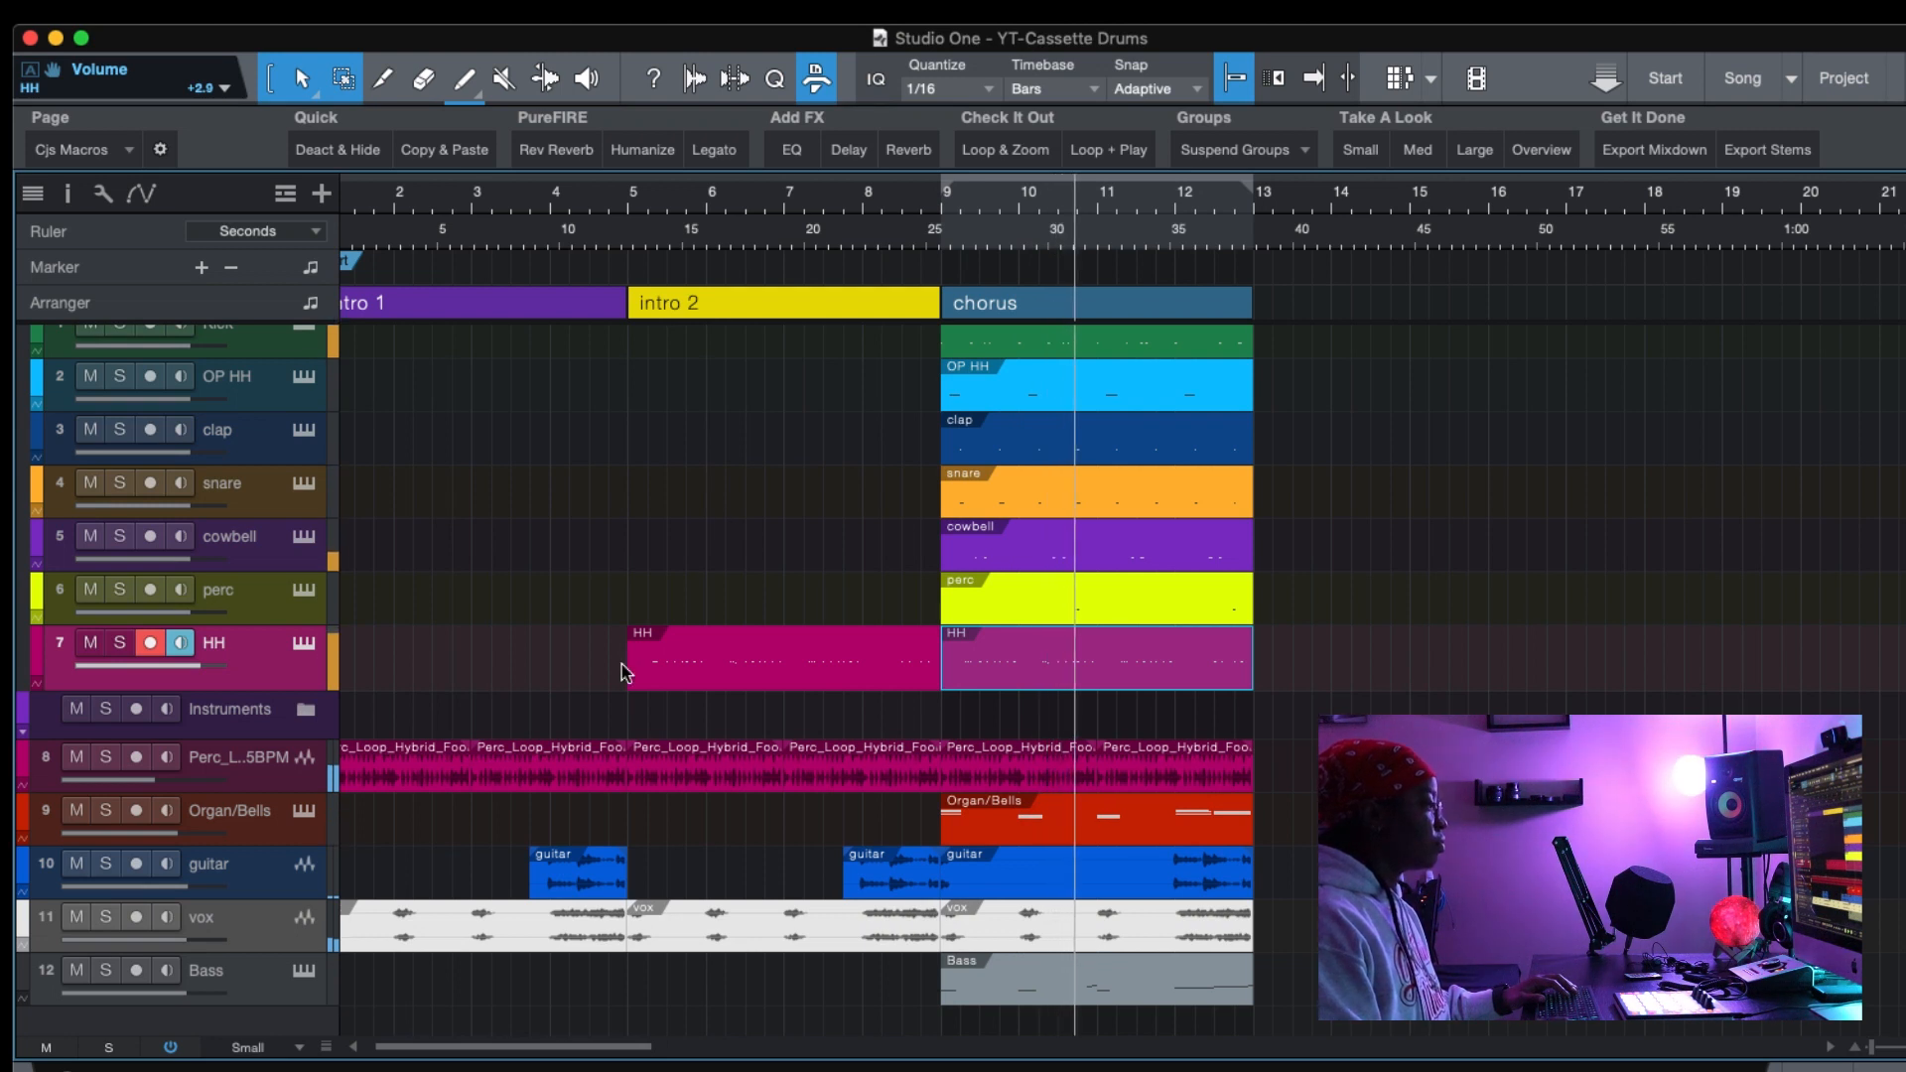
left_click_drag(157, 834, 167, 842)
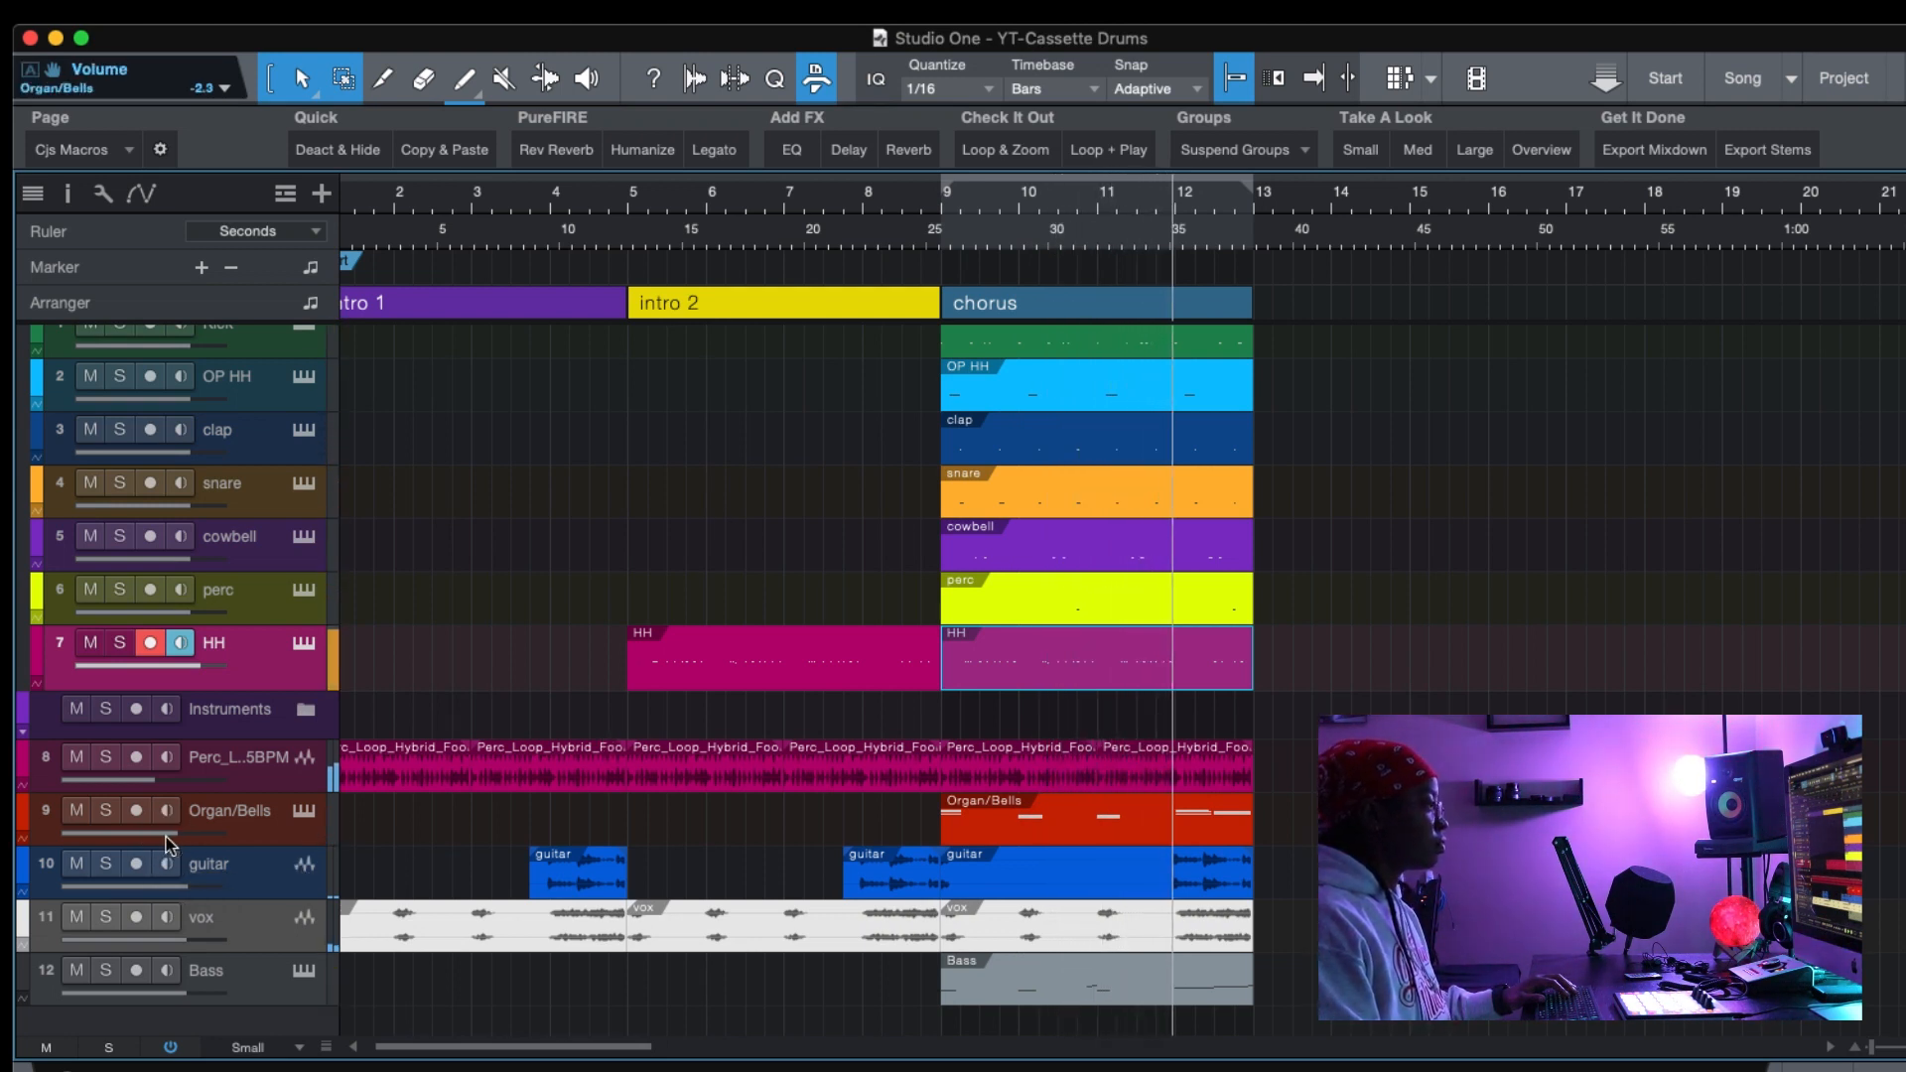
- Duplicate the chorus section with all its parts directly behind the original, starting at bar 13
left_click(1002, 307)
key("super+d")
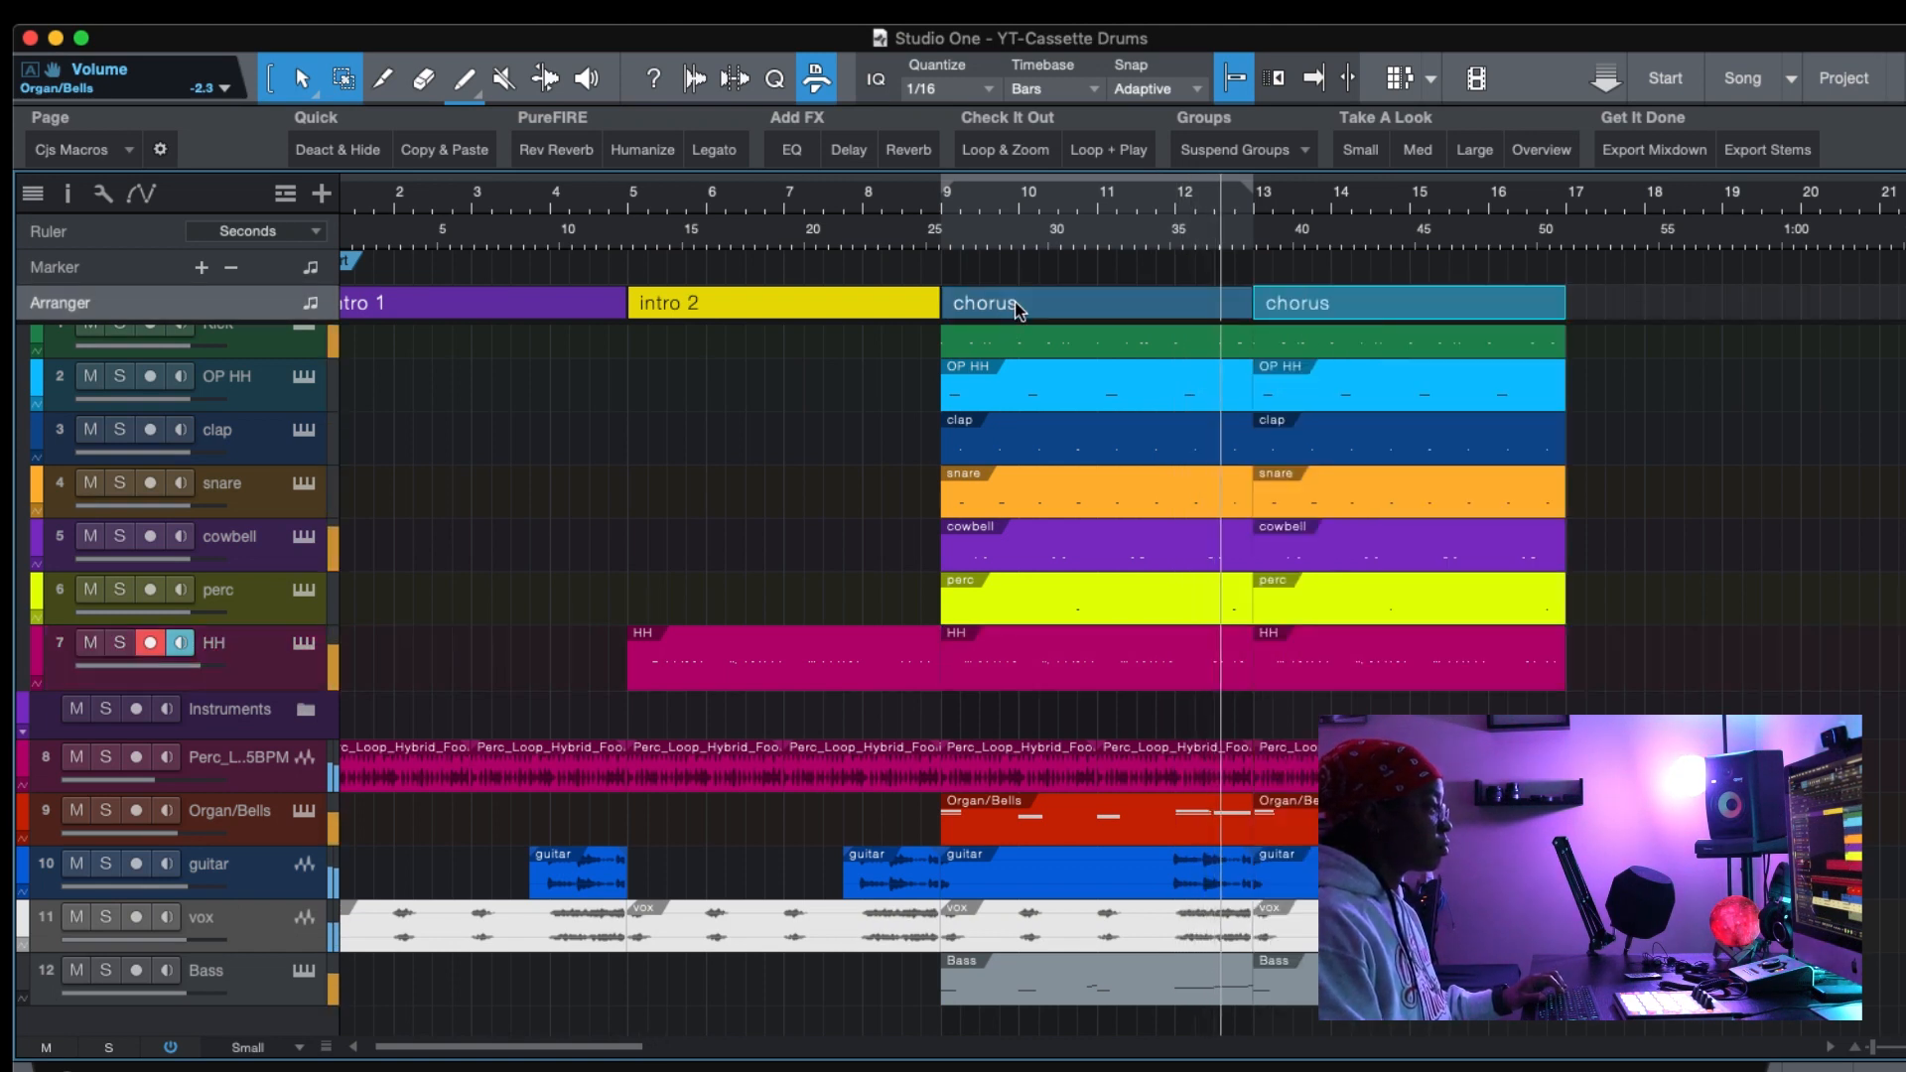